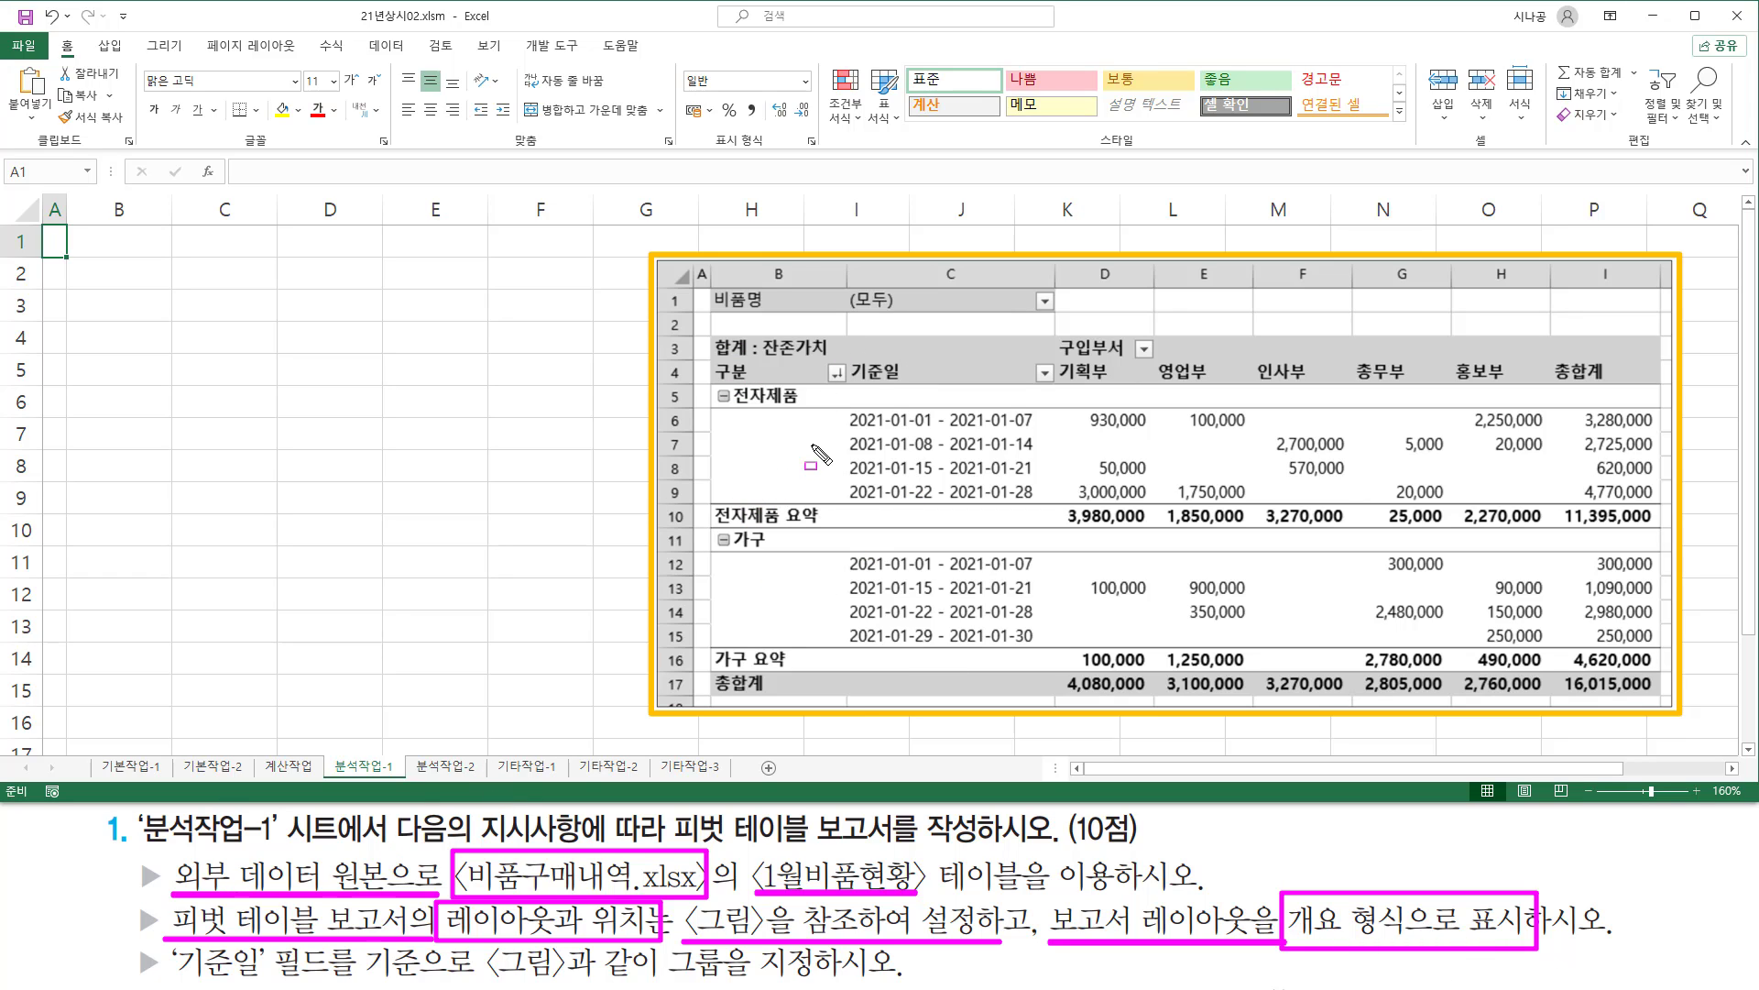
Examine the filter, row, column and value areas of the target pivot table in the reference picture
key(Escape)
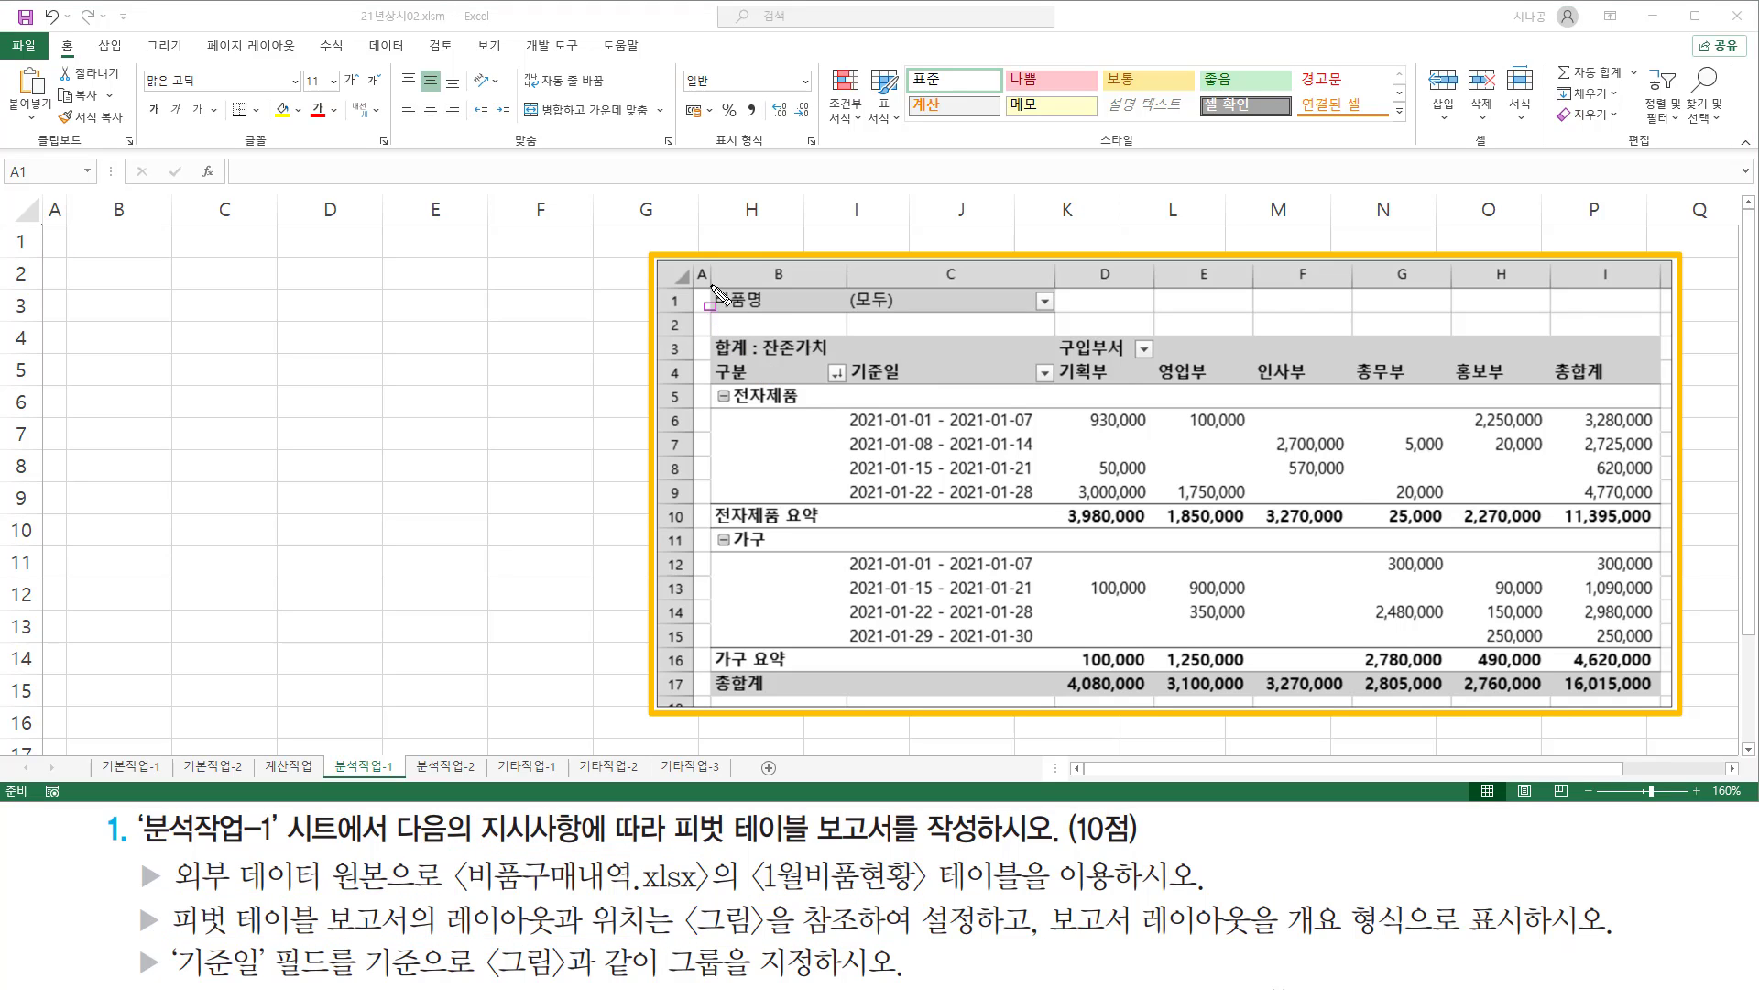
mouse_move(707, 284)
mouse_down()
mouse_move(1411, 694)
mouse_move(1674, 703)
mouse_up()
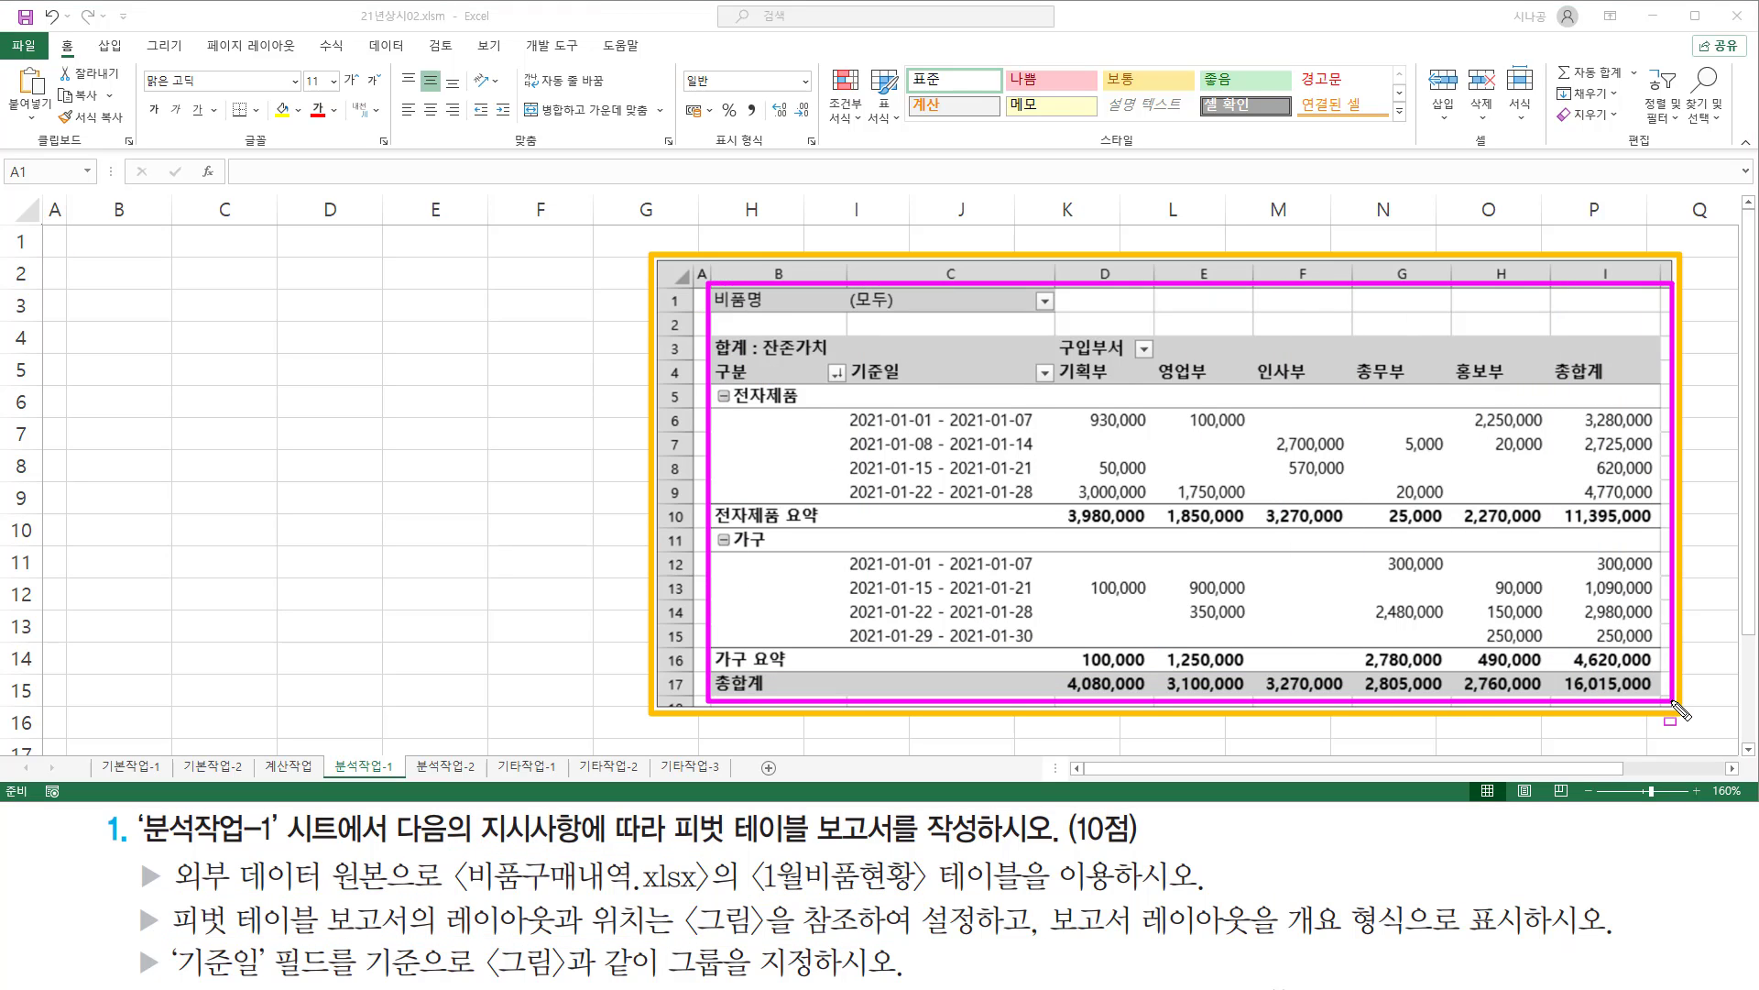
key(Escape)
key(ctrl+shift+d)
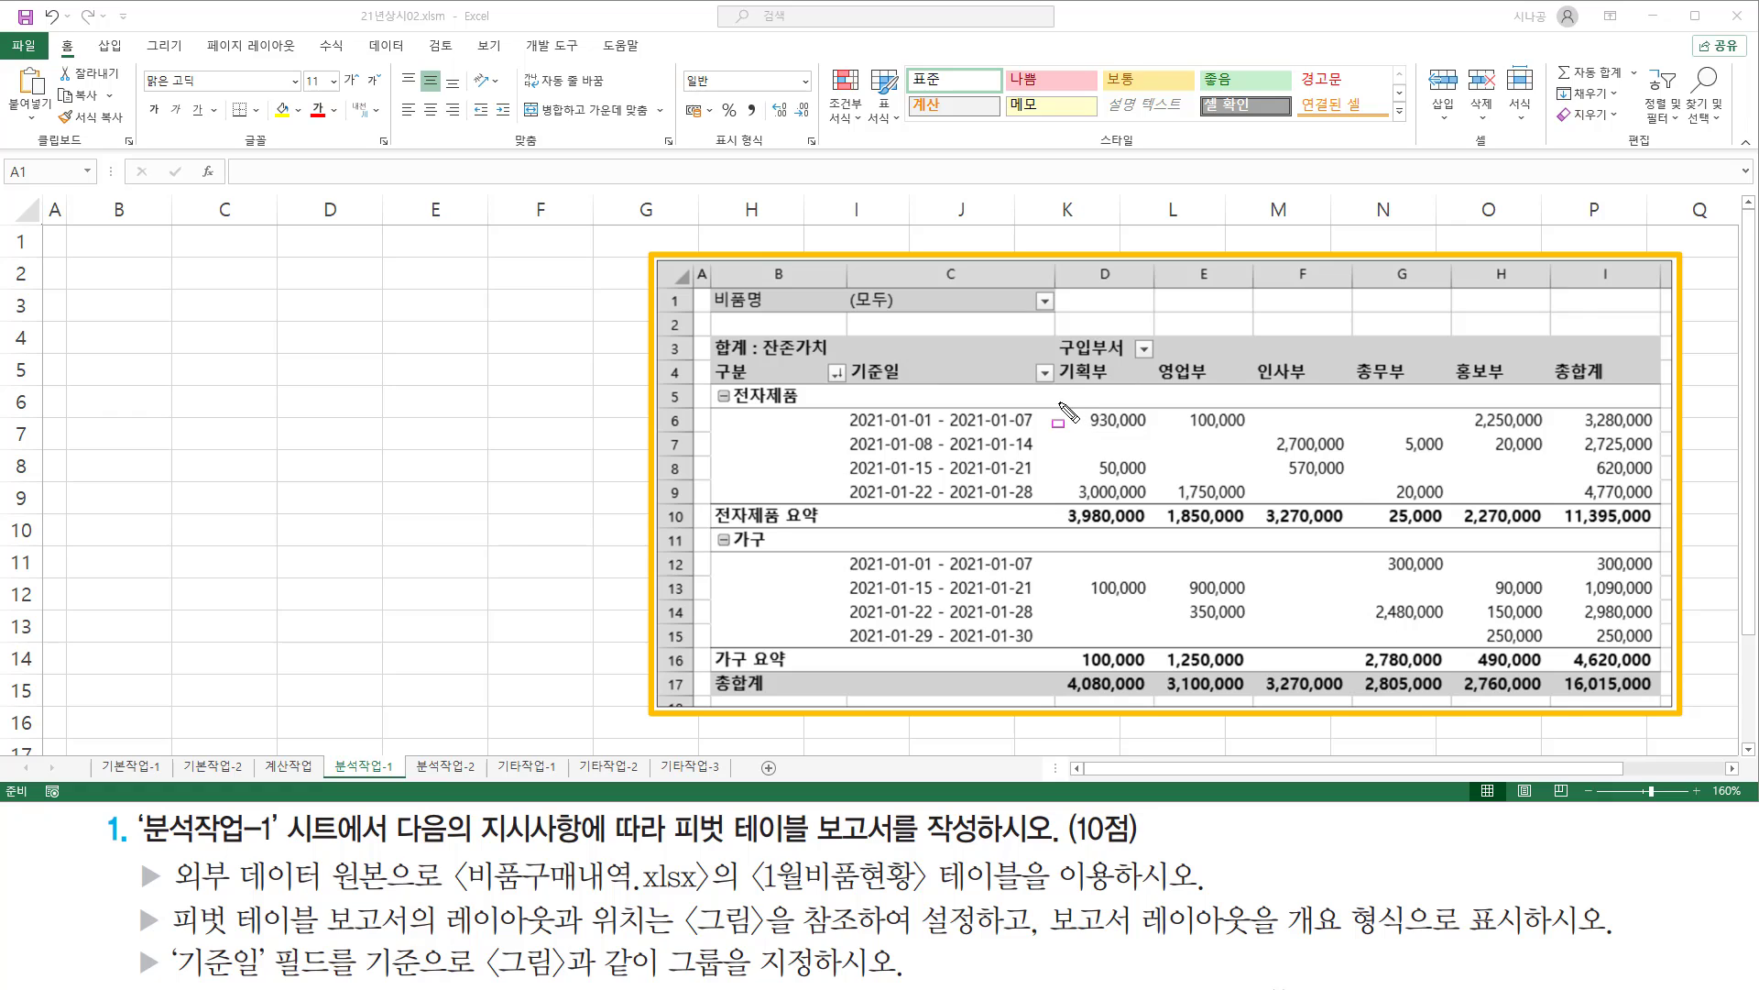
mouse_move(1056, 385)
mouse_down()
mouse_move(1090, 513)
mouse_move(1429, 668)
mouse_move(1558, 665)
mouse_up()
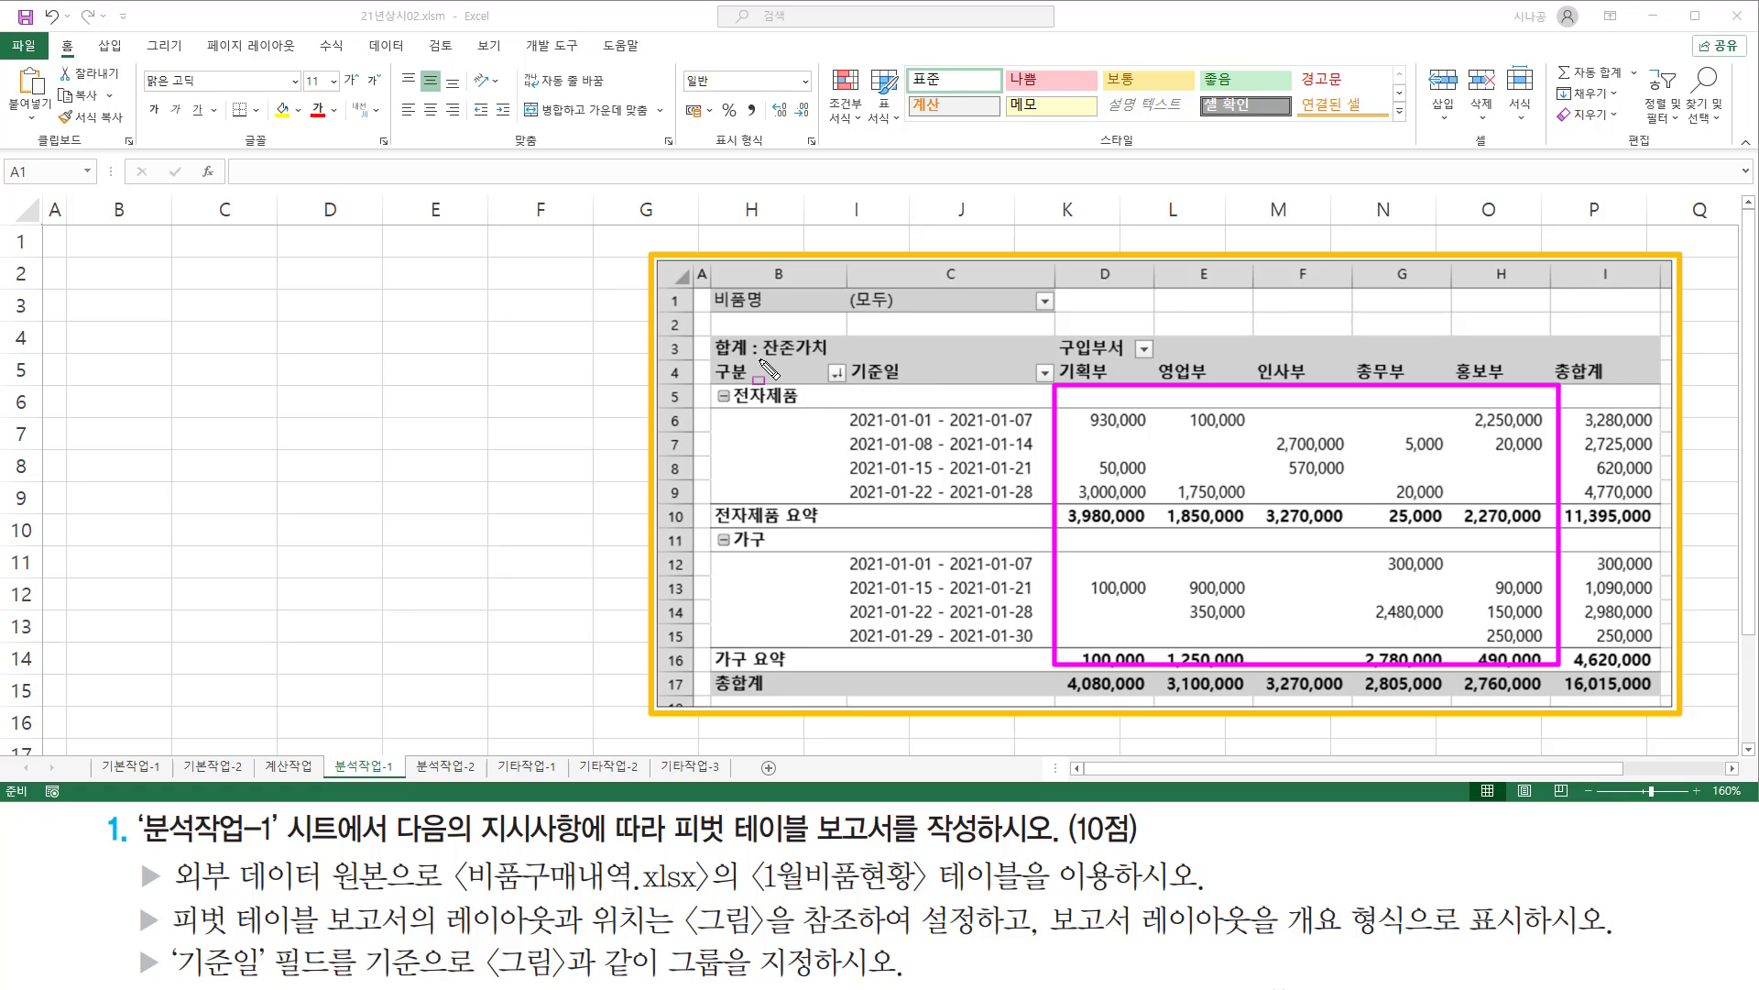
drag(761, 360, 829, 360)
mouse_move(707, 327)
mouse_down()
mouse_move(716, 359)
mouse_move(752, 360)
mouse_up()
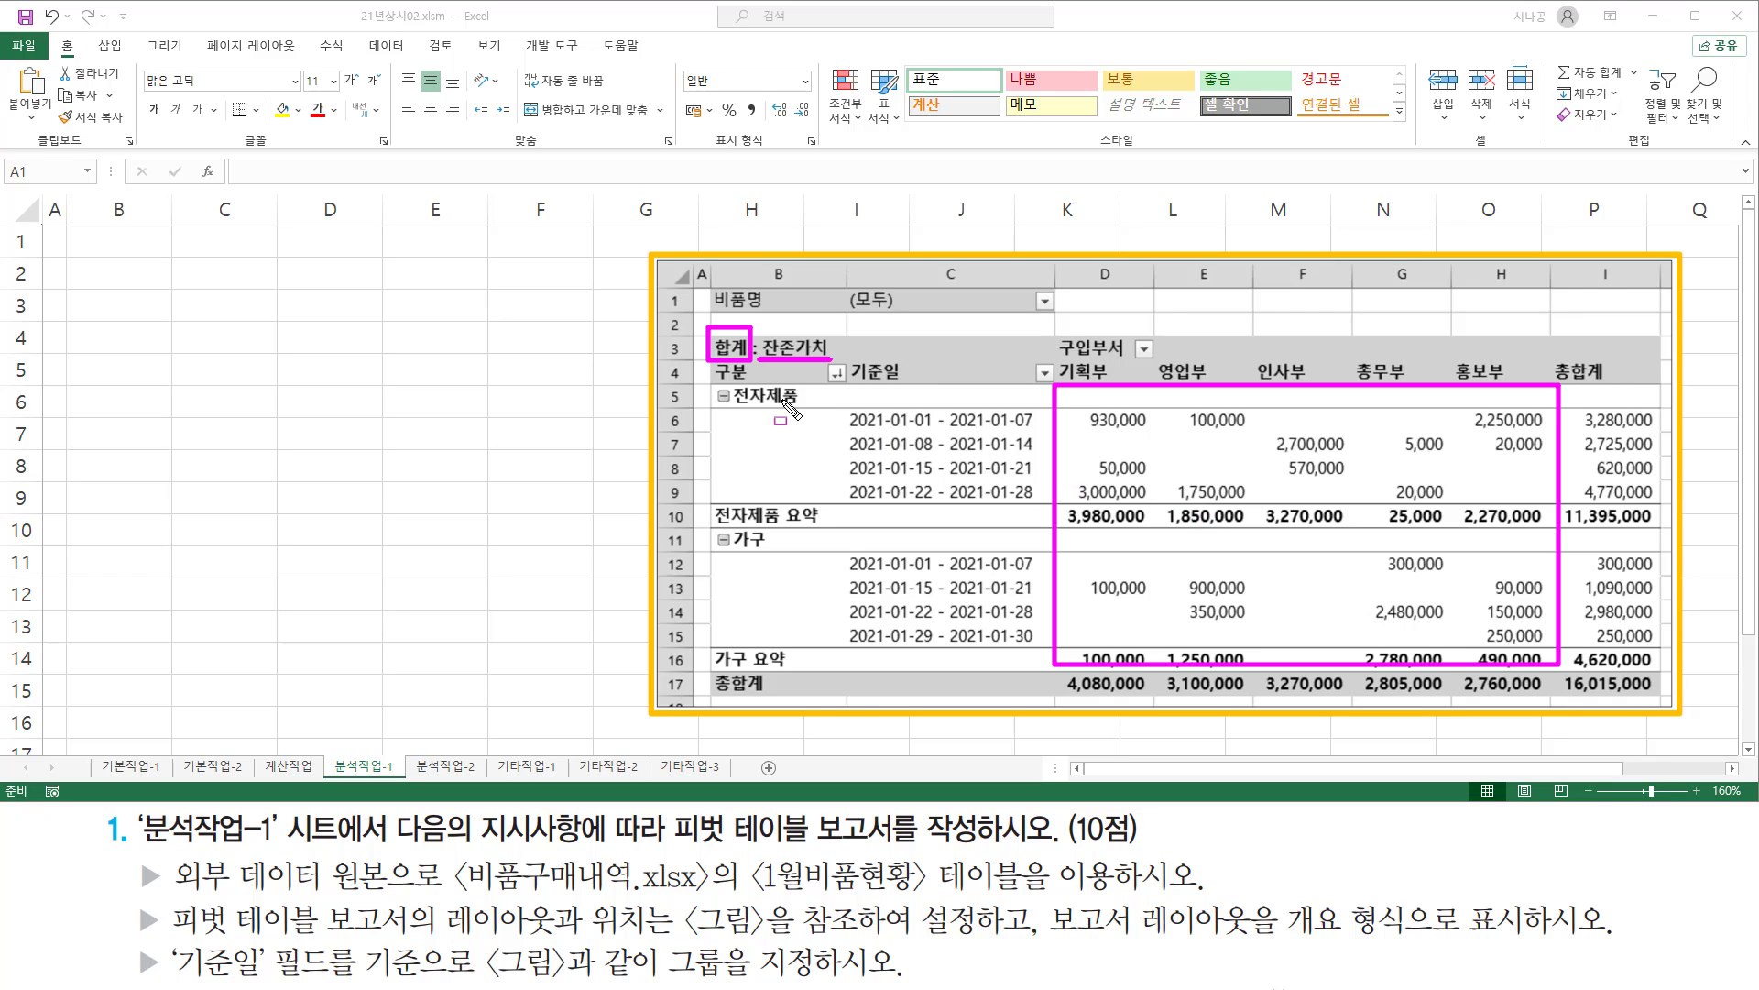
mouse_move(715, 363)
mouse_down()
mouse_move(857, 410)
mouse_move(1062, 412)
mouse_move(1047, 675)
mouse_up()
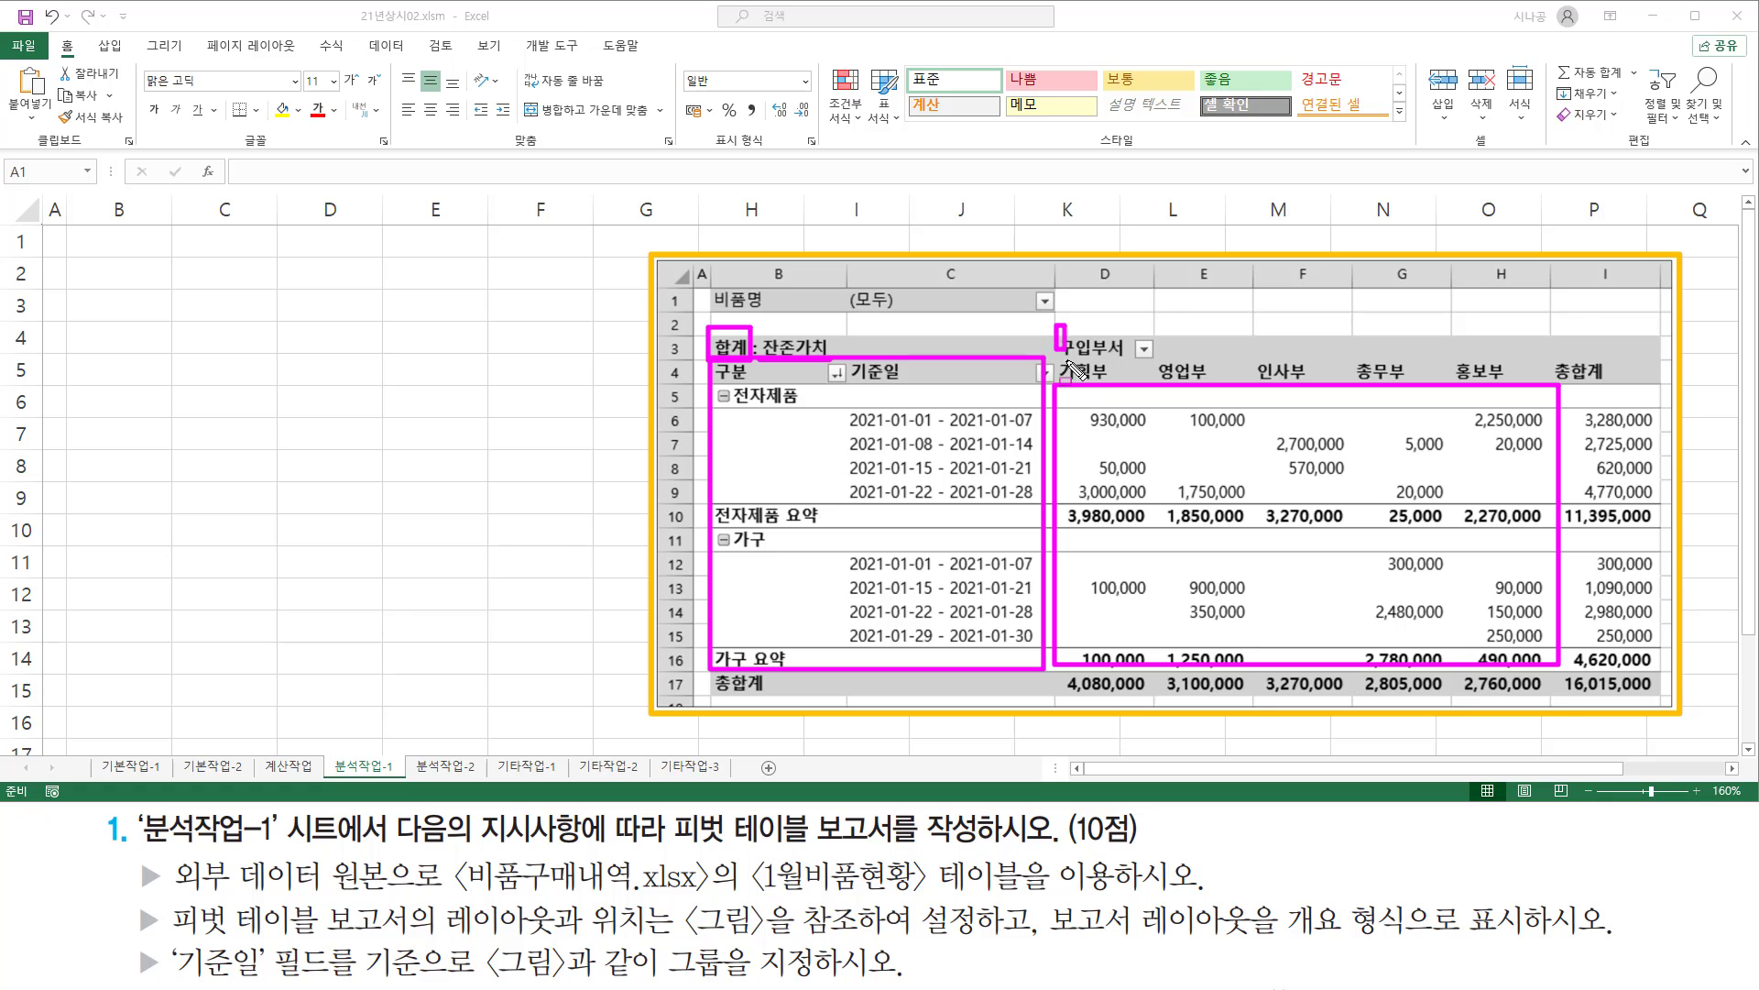
mouse_move(1055, 323)
mouse_down()
mouse_move(1153, 385)
mouse_move(1550, 384)
mouse_up()
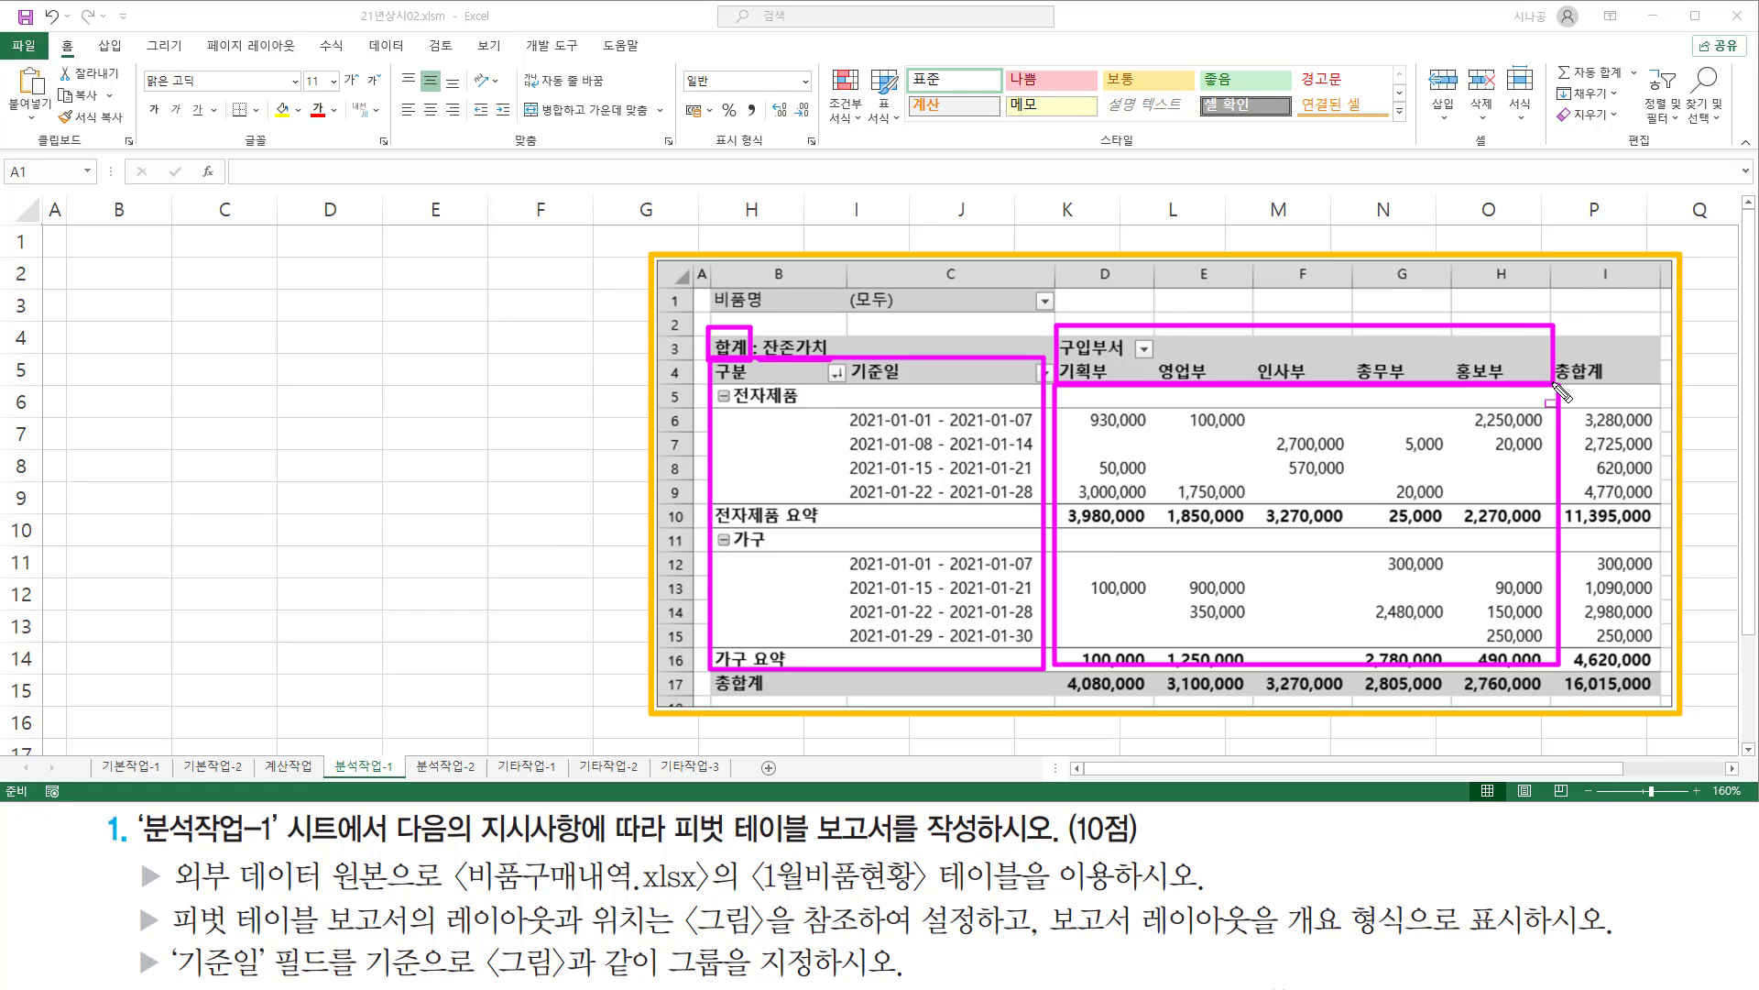
drag(1555, 385, 1557, 386)
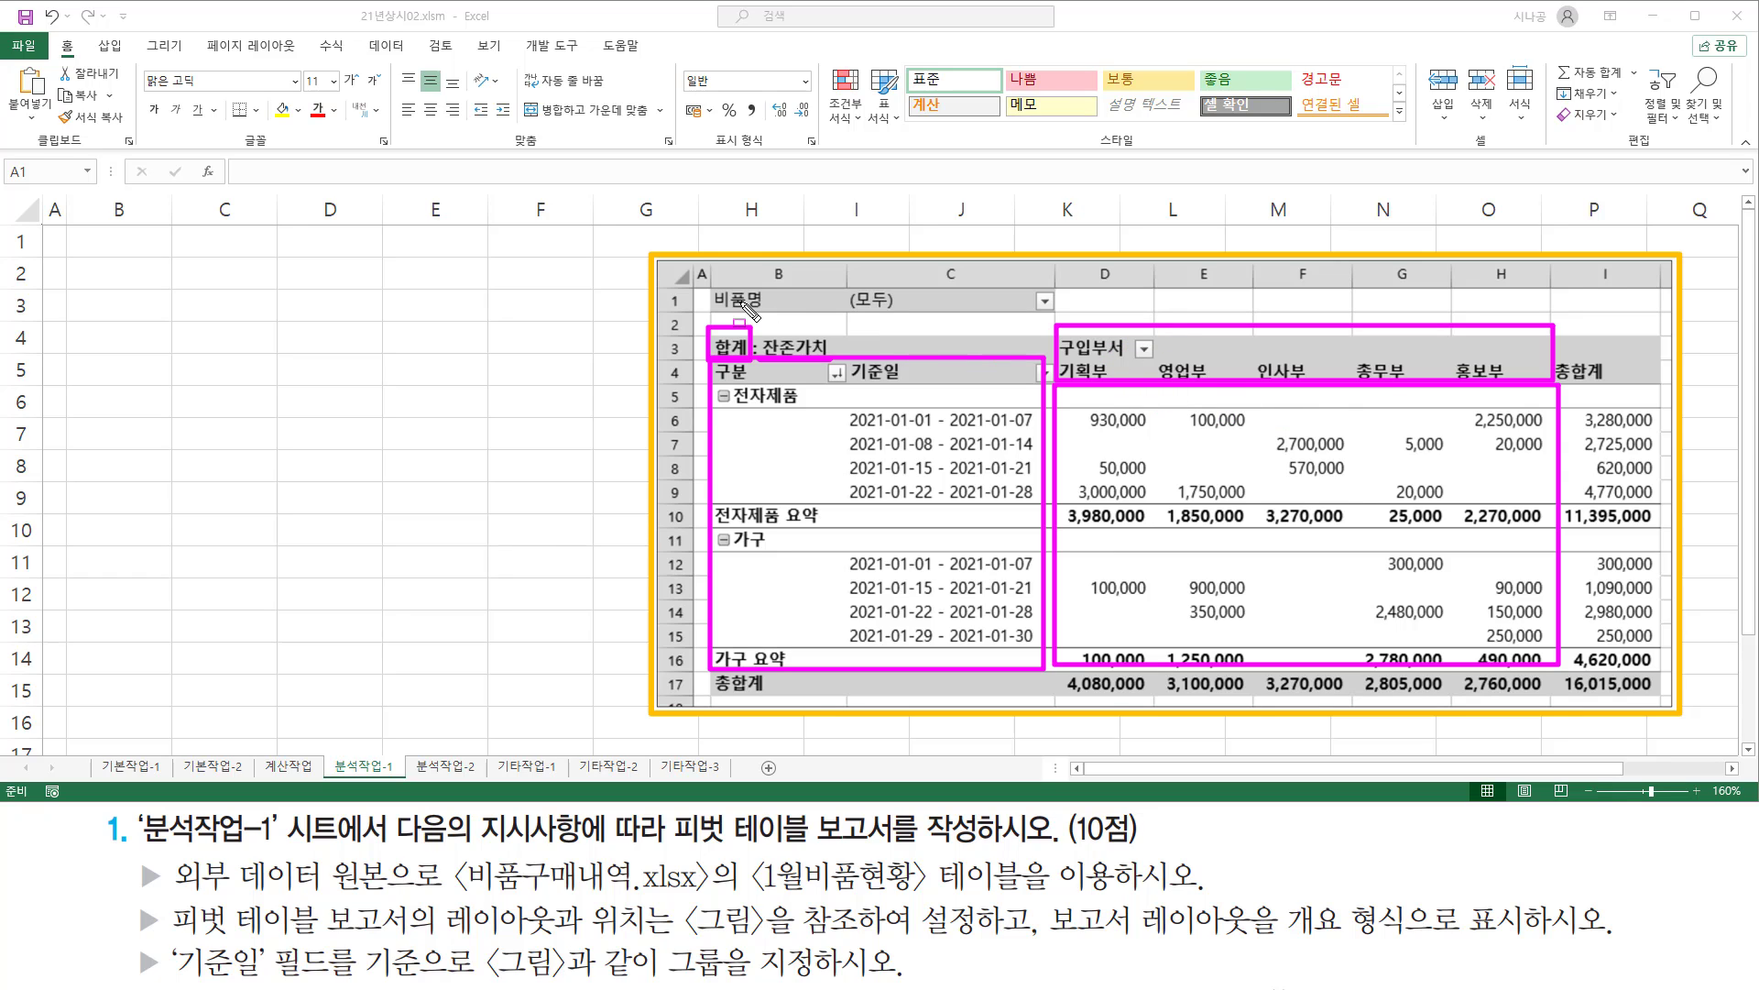
mouse_move(721, 306)
mouse_down()
mouse_move(1077, 321)
mouse_move(1061, 319)
mouse_up()
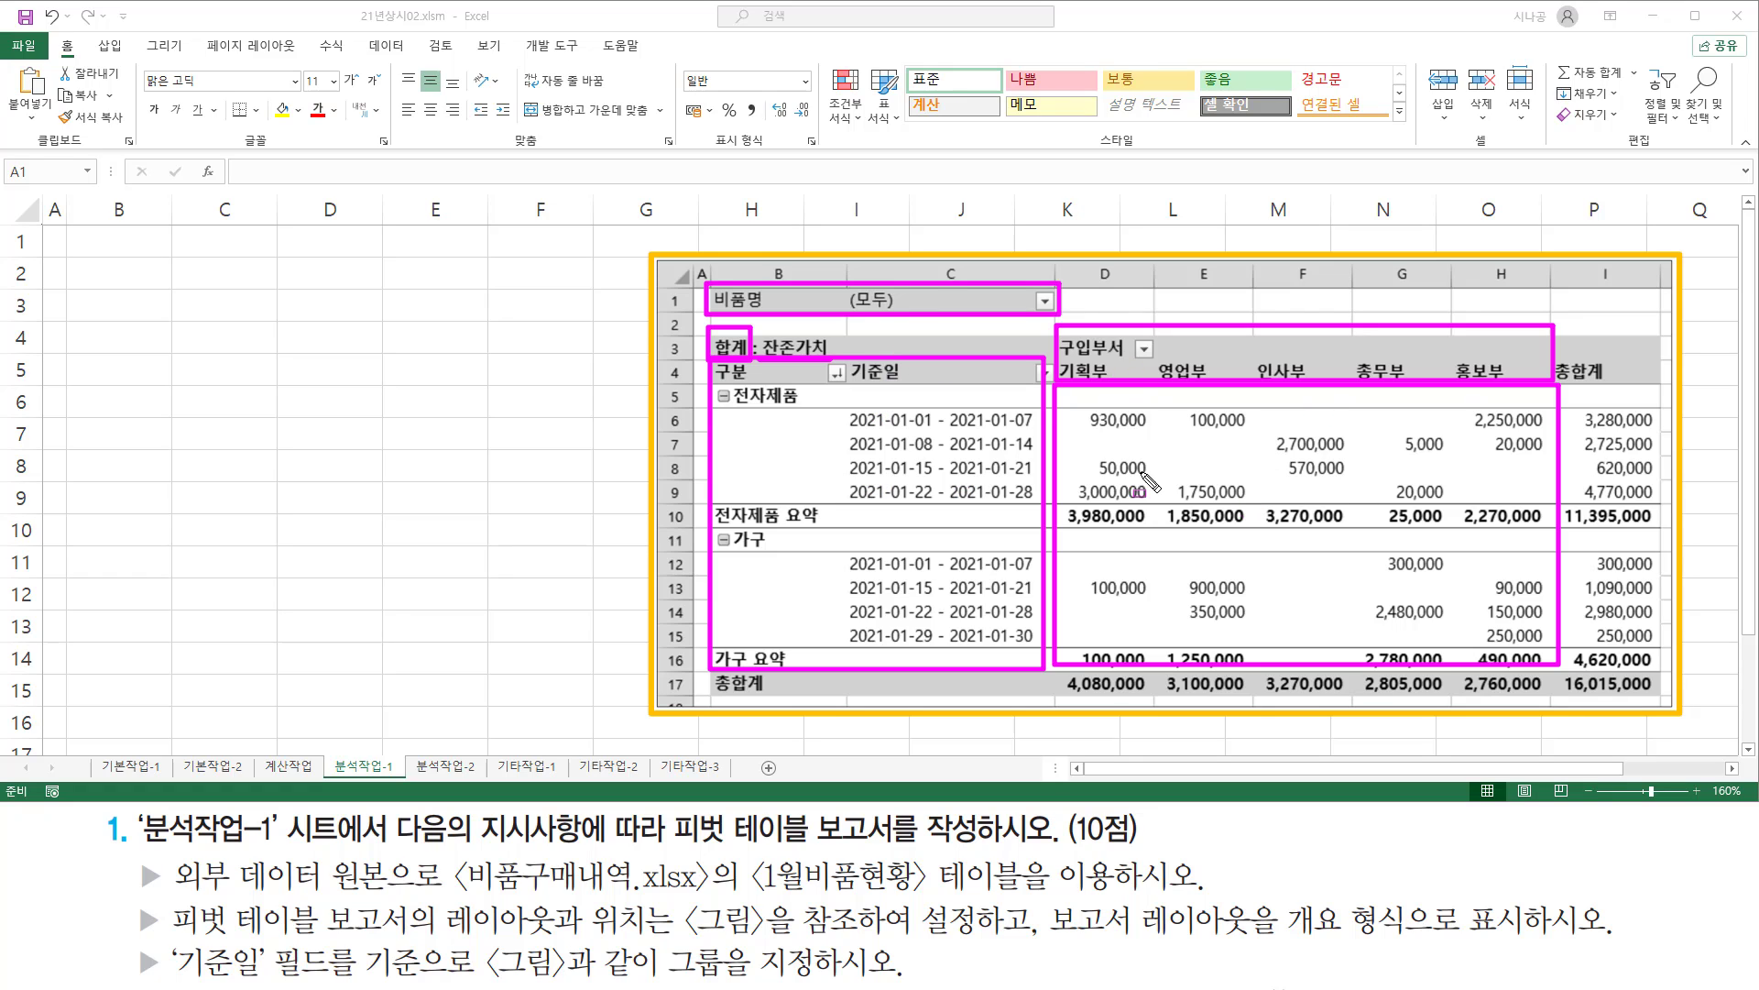
key(Escape)
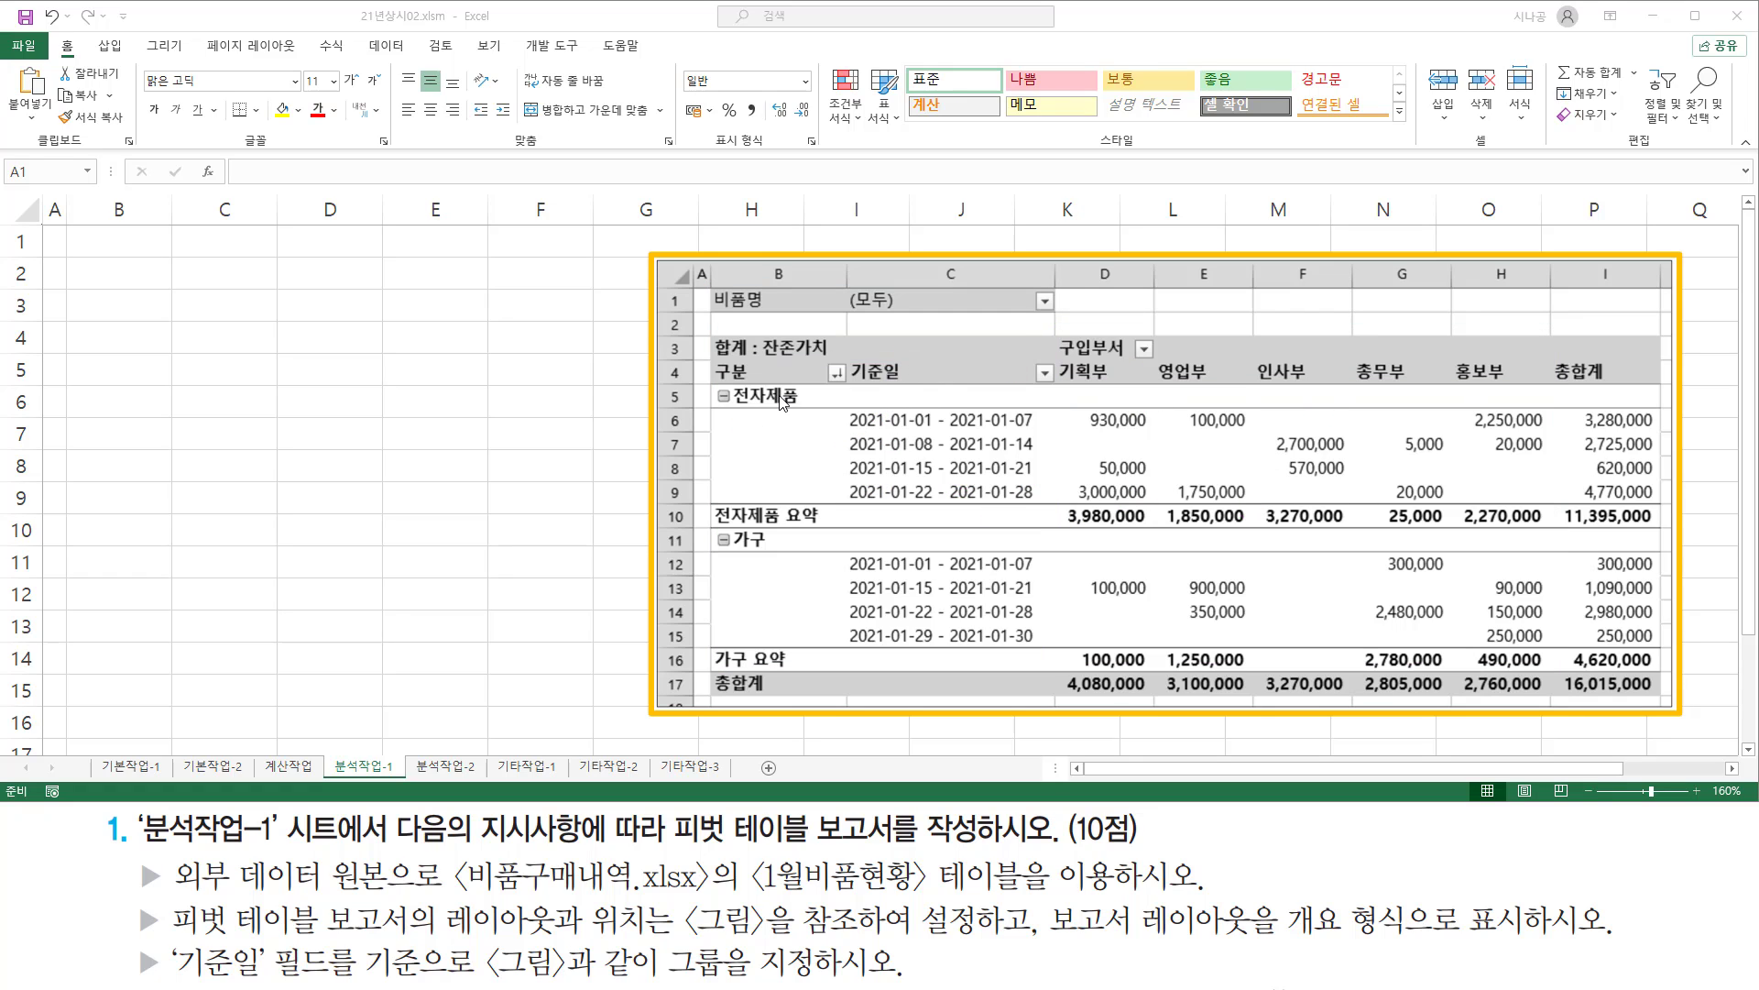
mouse_move(712, 335)
mouse_down()
mouse_move(738, 369)
mouse_move(860, 383)
mouse_move(851, 367)
mouse_up()
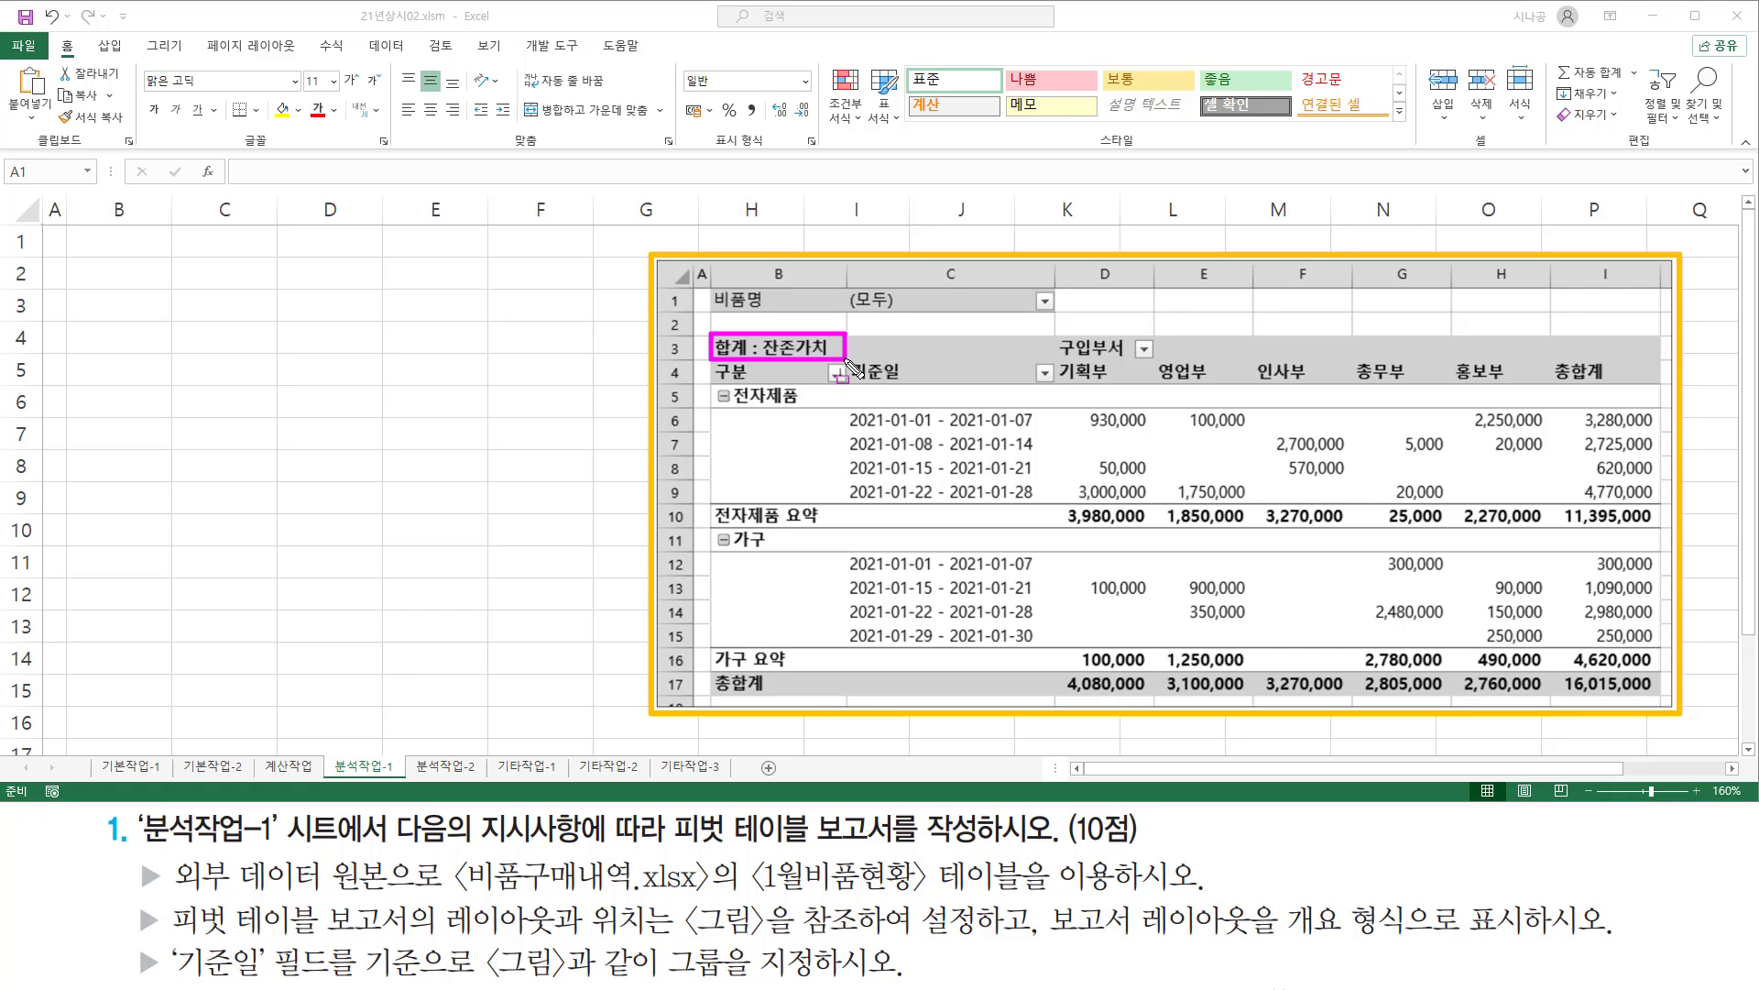
key(Escape)
Start creating a pivot table at cell B3 of the 분석작업-1 sheet
click(151, 284)
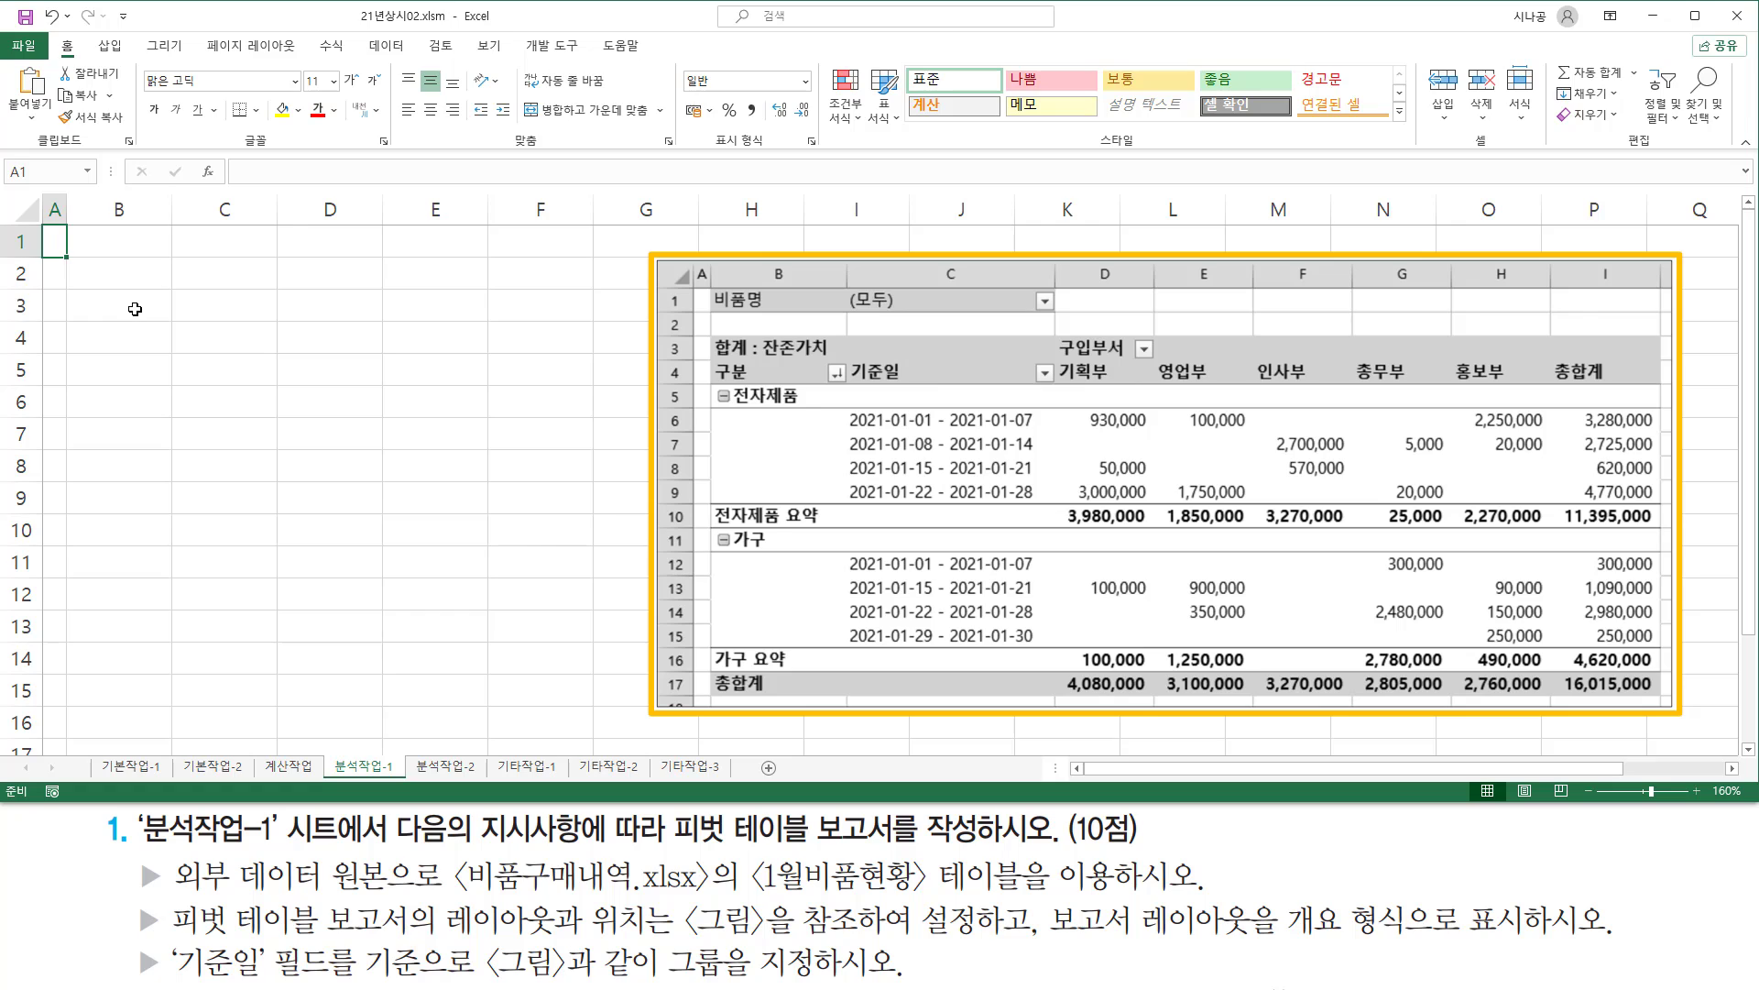
click(142, 309)
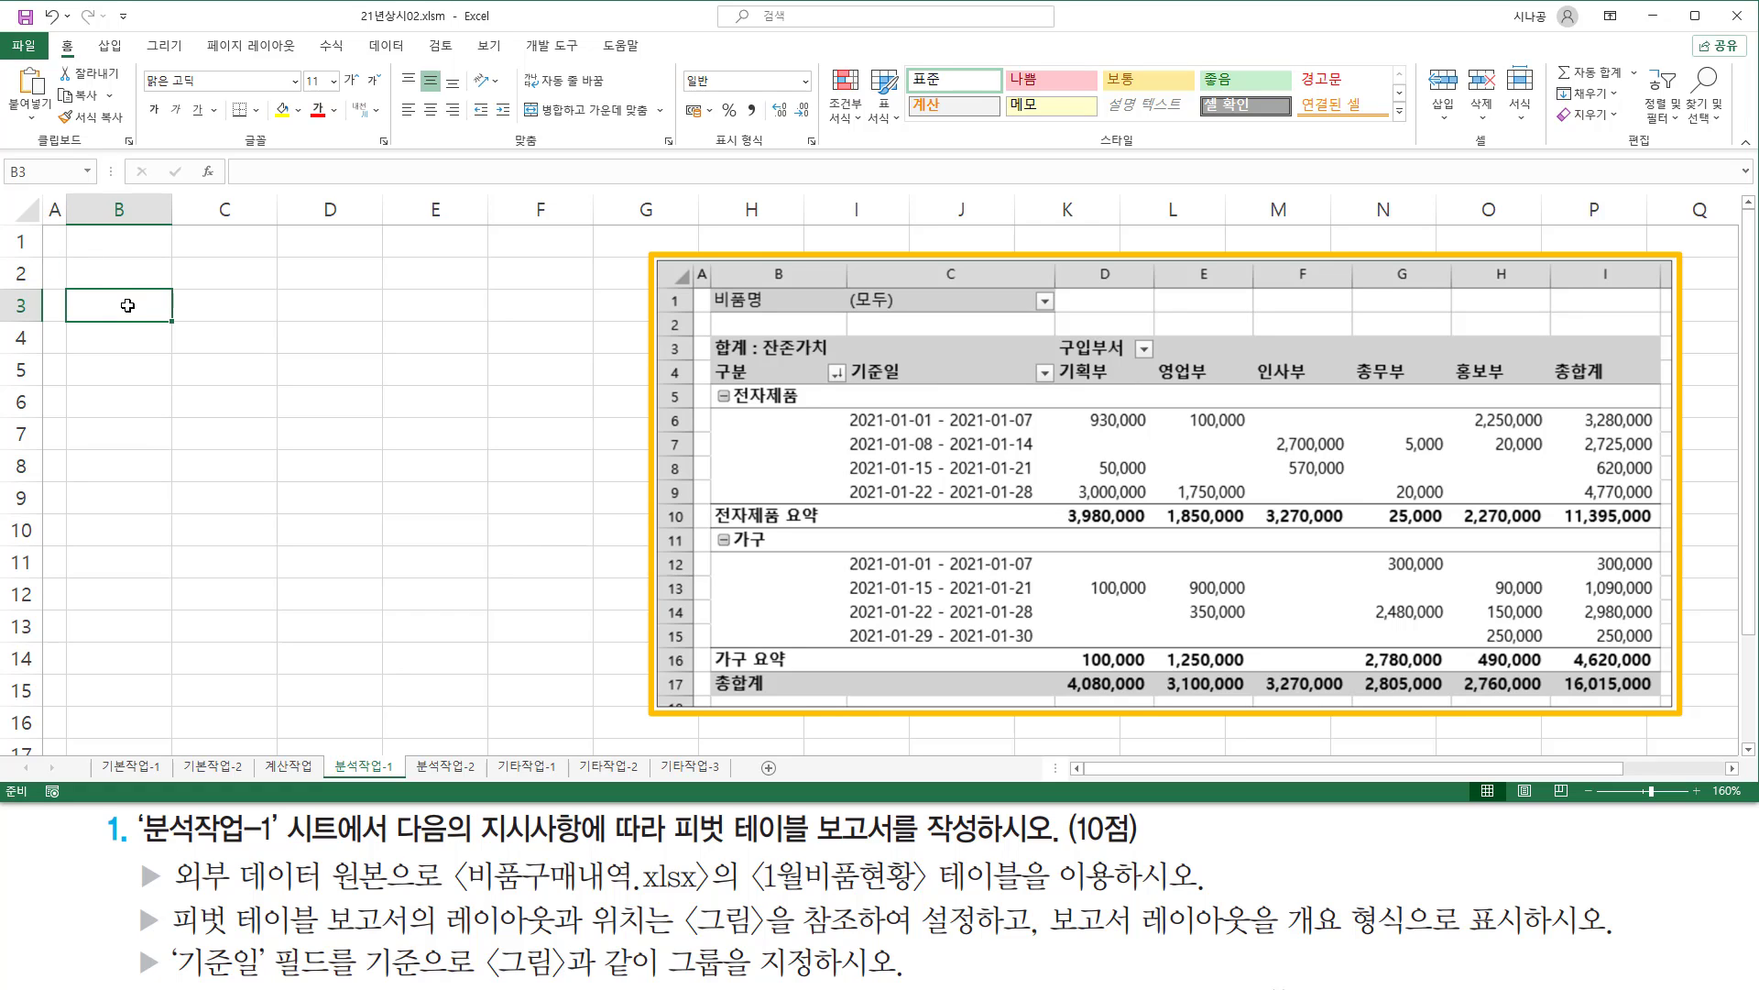
drag(174, 887, 708, 897)
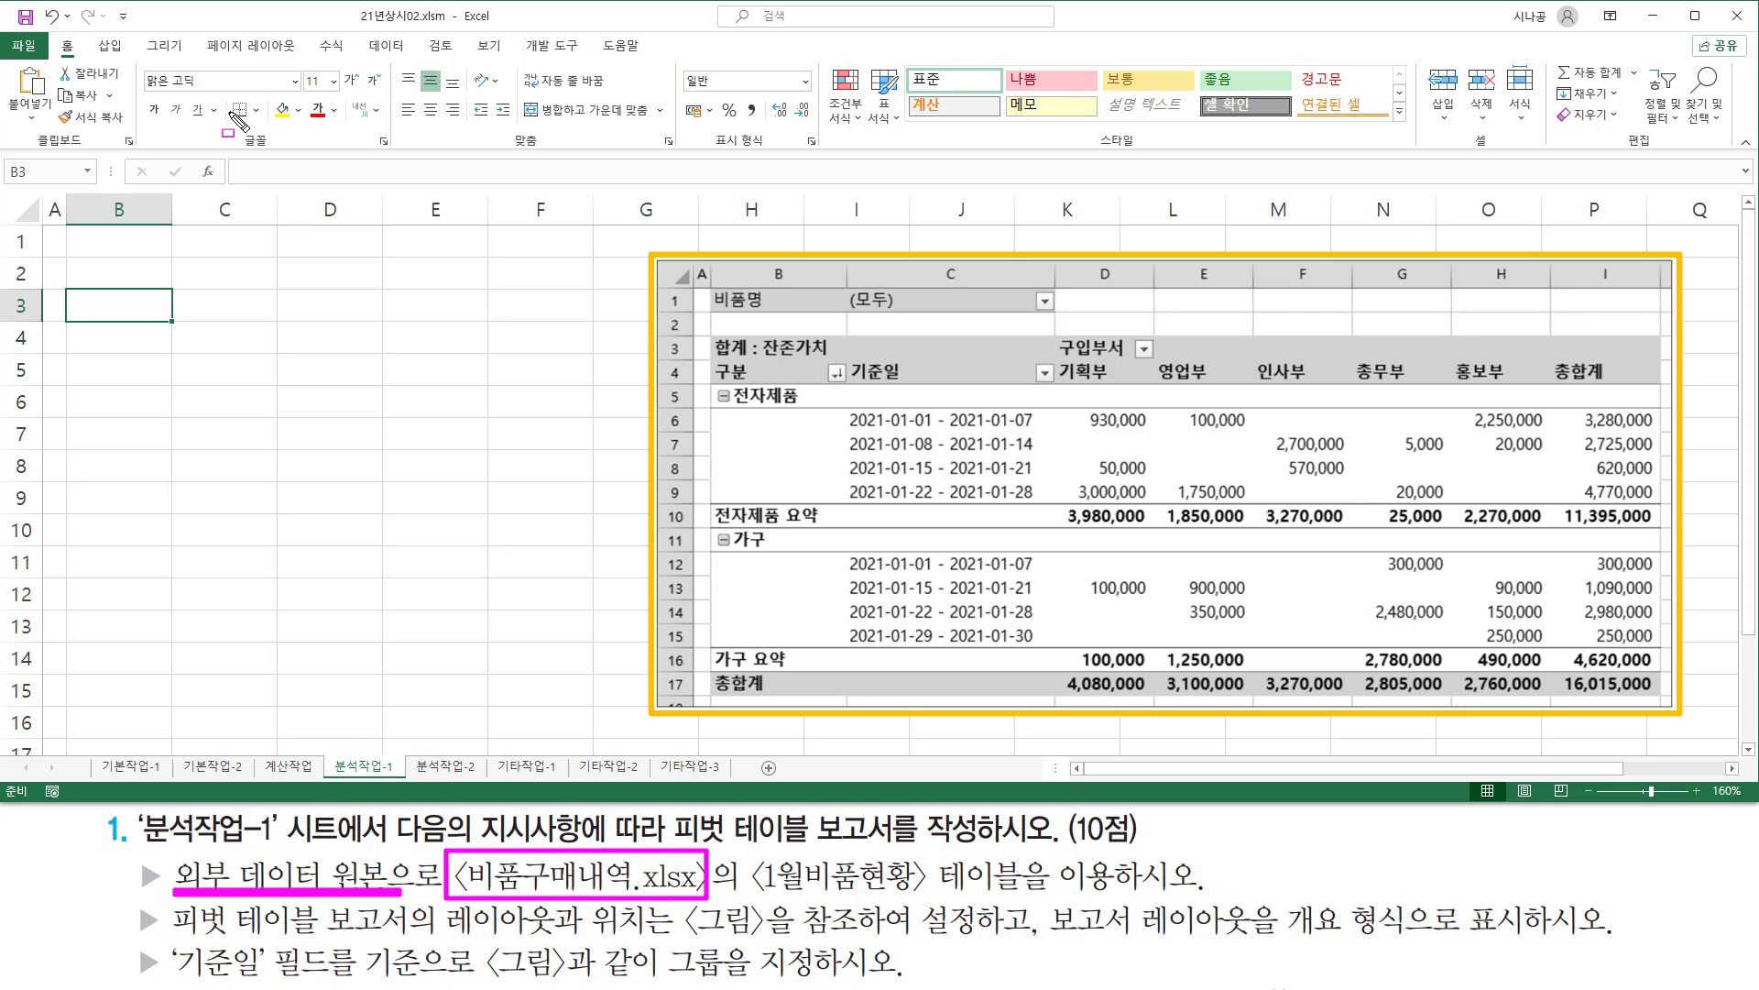
key(Escape)
click(111, 46)
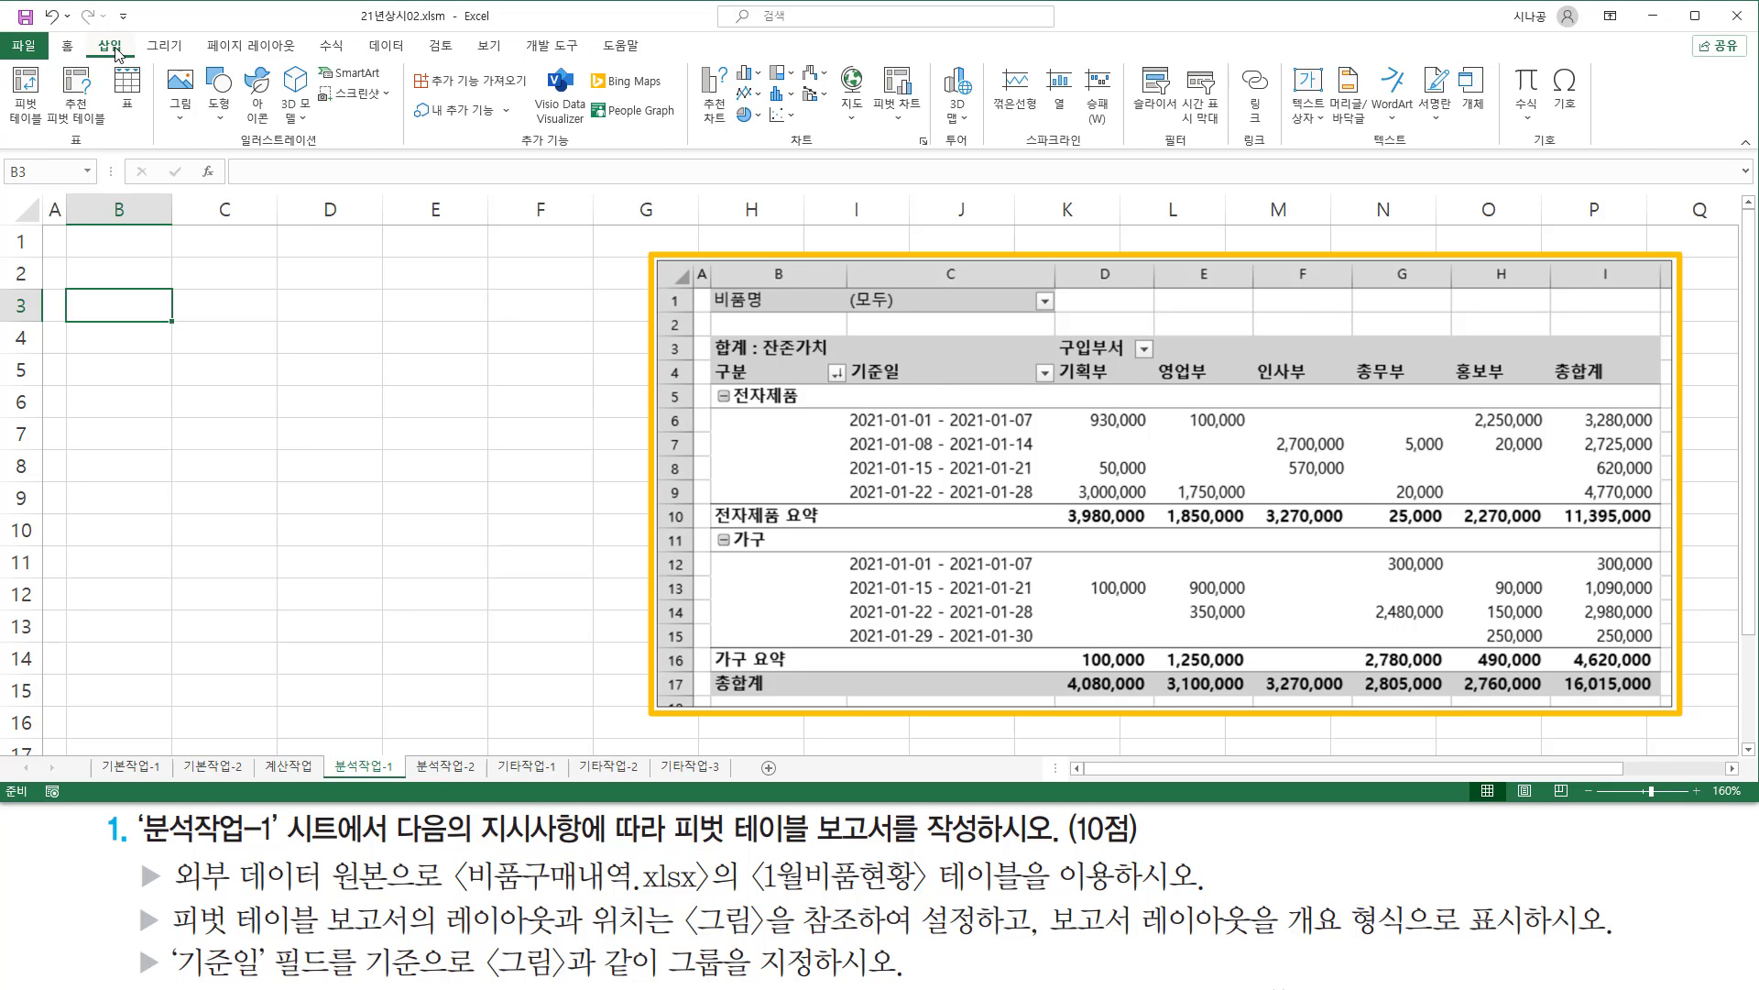
drag(88, 35, 135, 56)
drag(55, 151, 104, 151)
drag(8, 66, 50, 132)
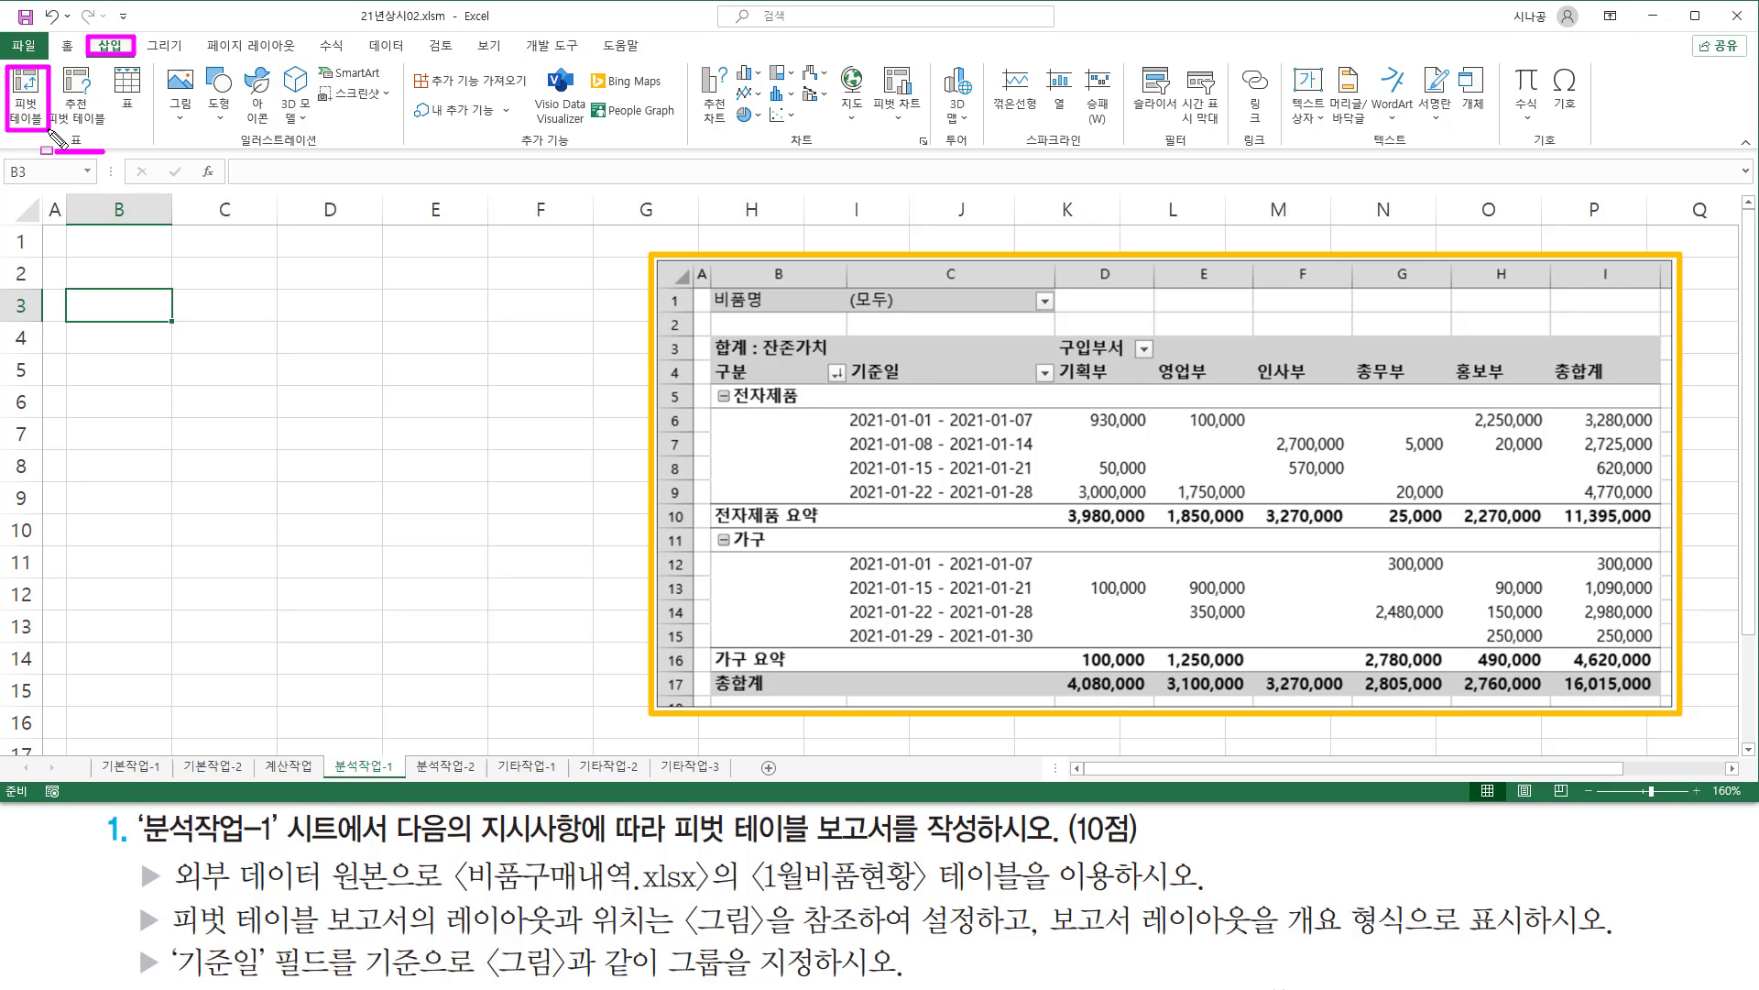
key(Escape)
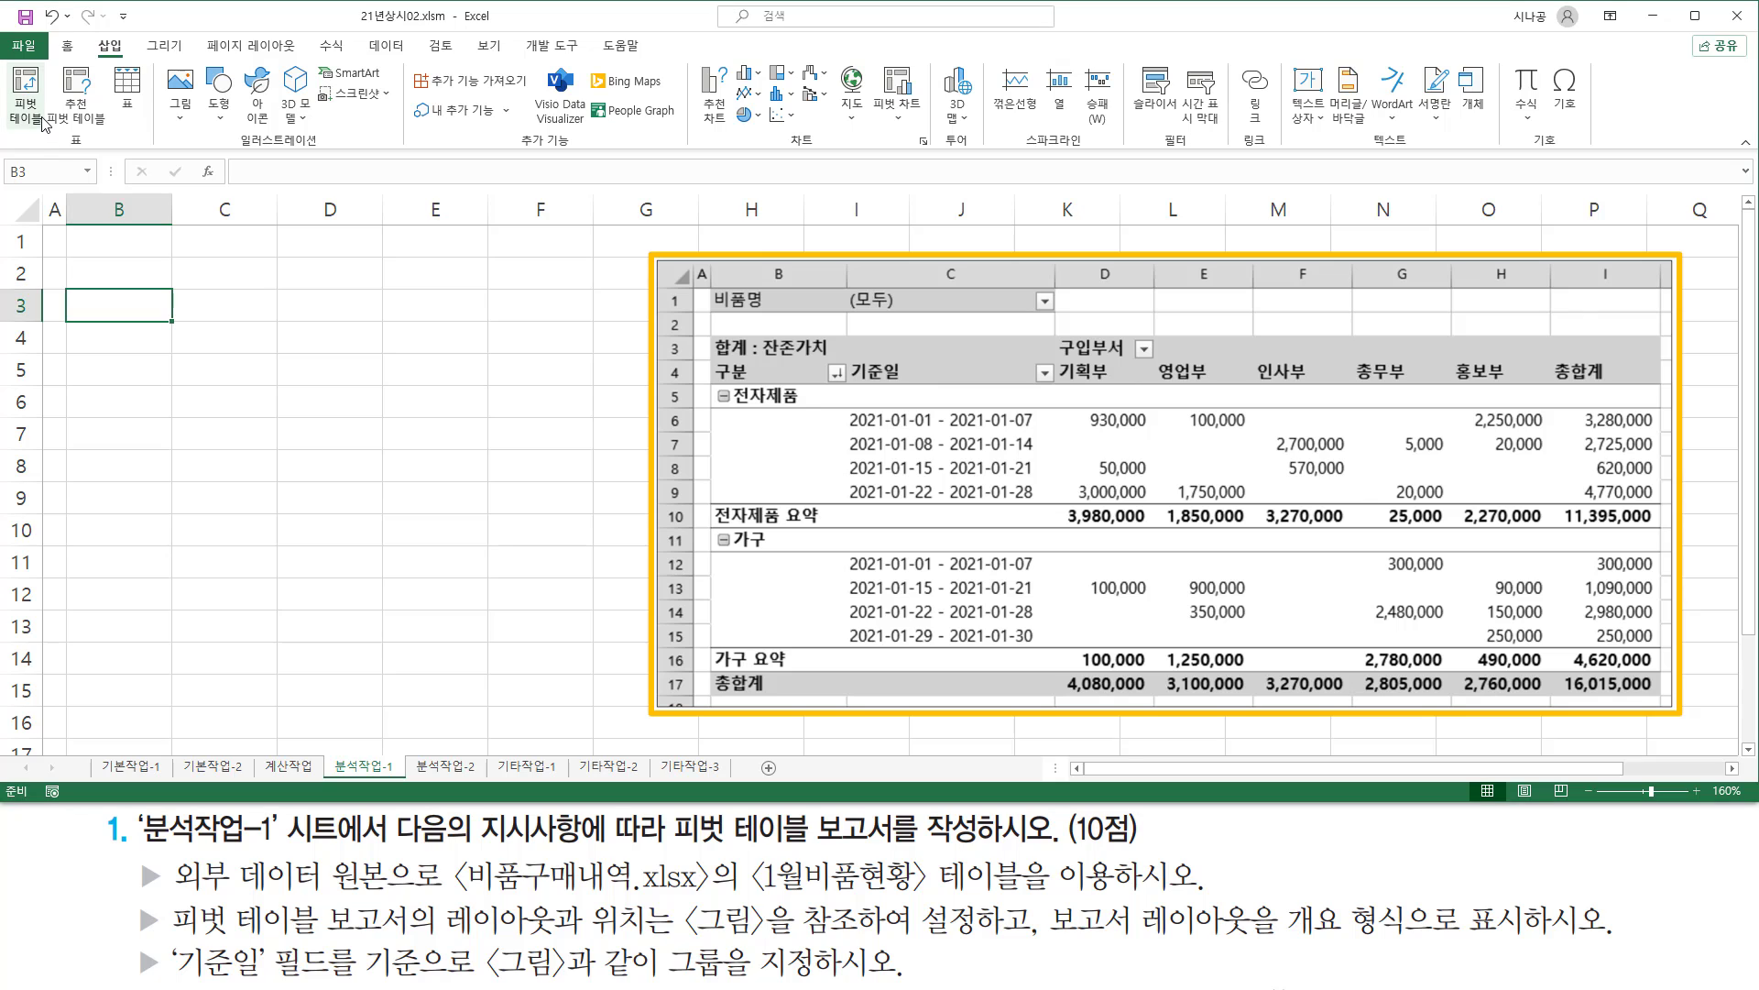
click(42, 121)
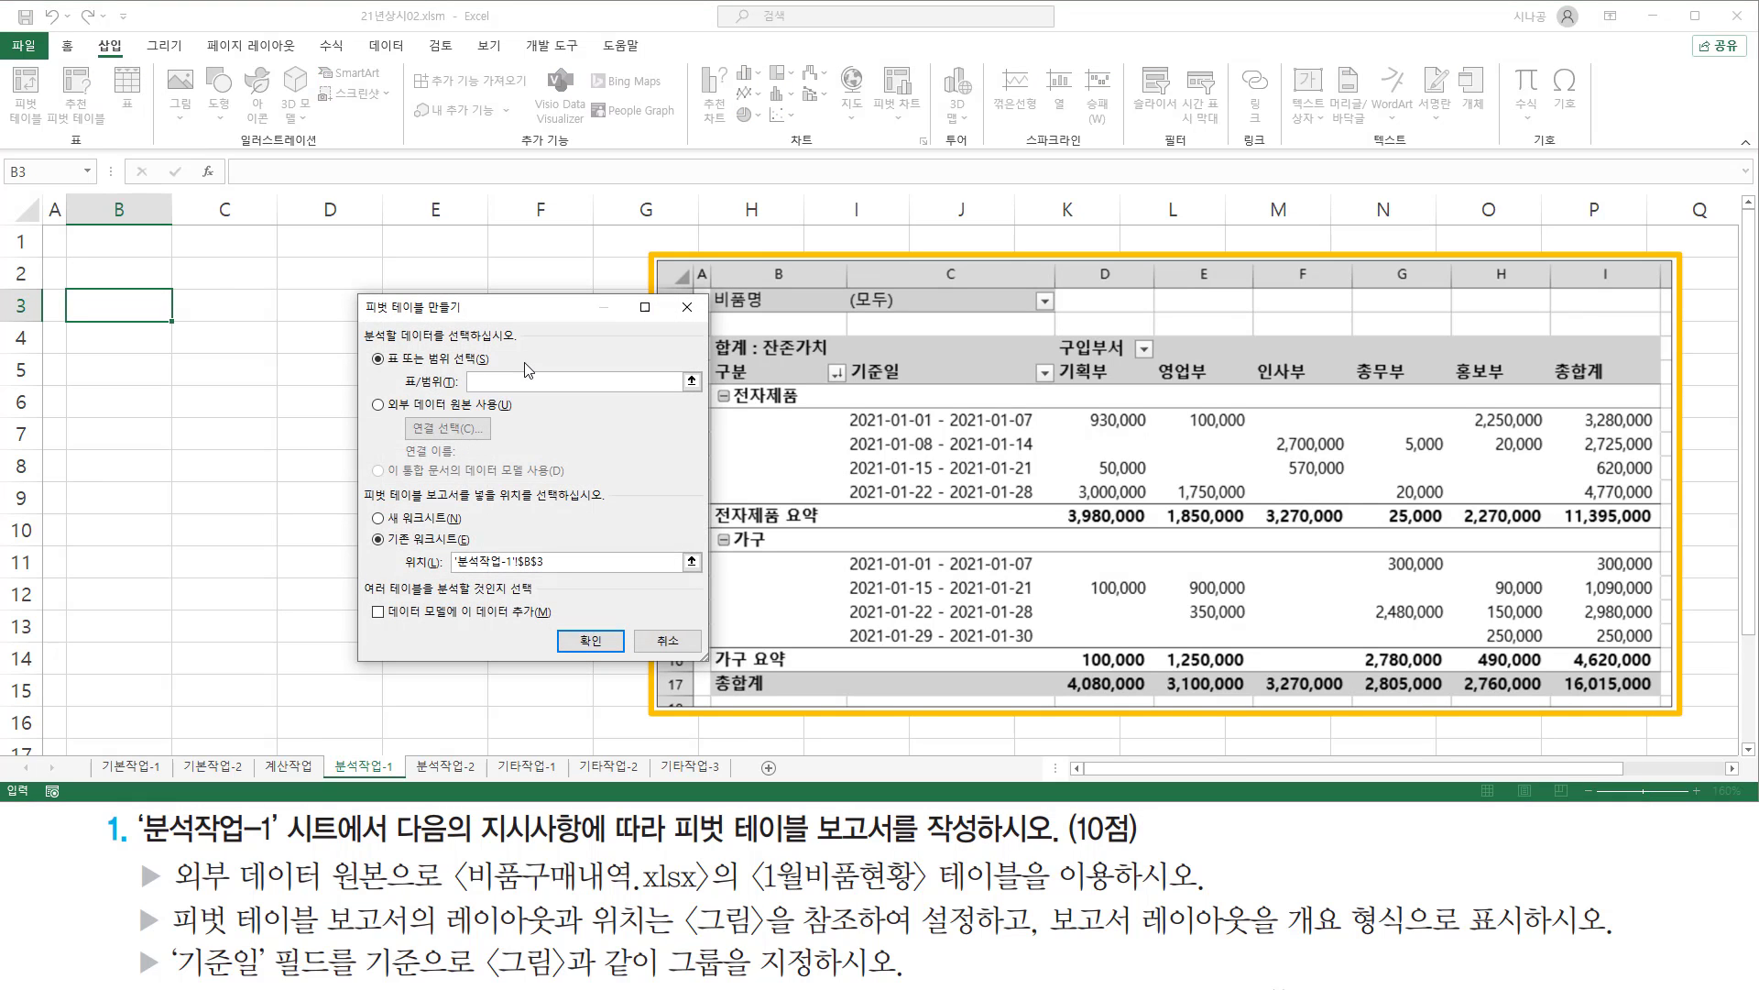
Set the pivot table to use an external data source and open the list of existing connections
drag(360, 314, 527, 345)
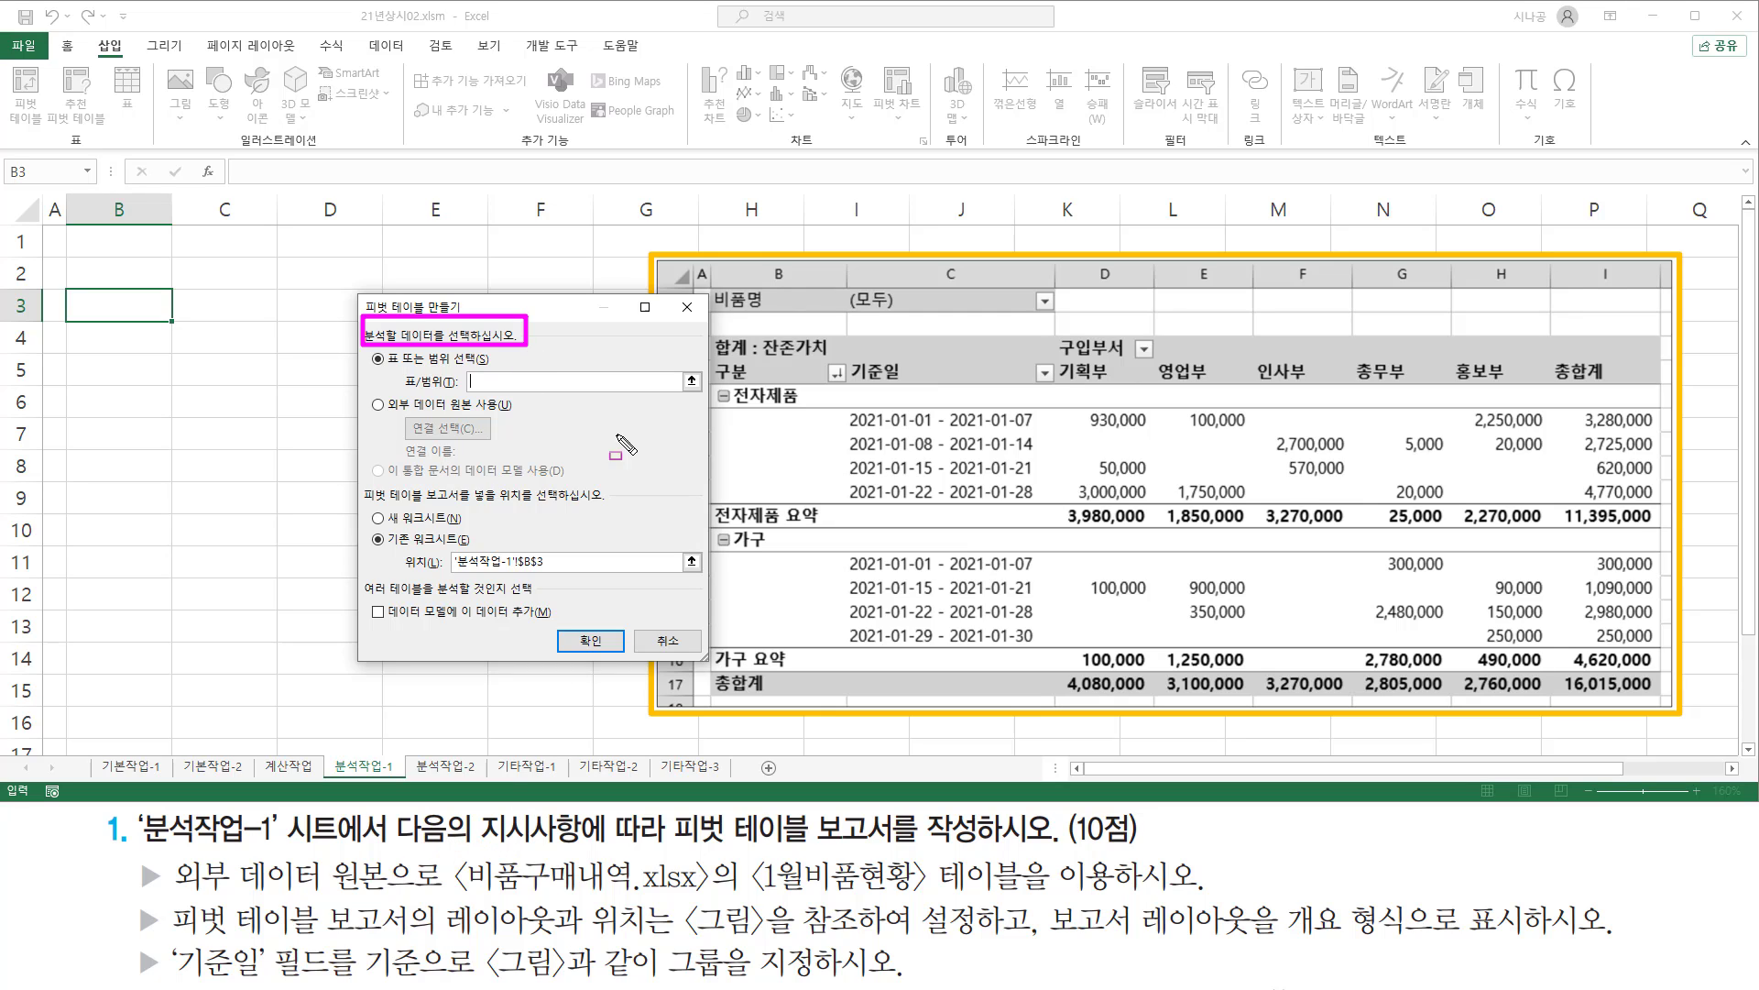
drag(348, 26, 440, 26)
drag(449, 887, 707, 887)
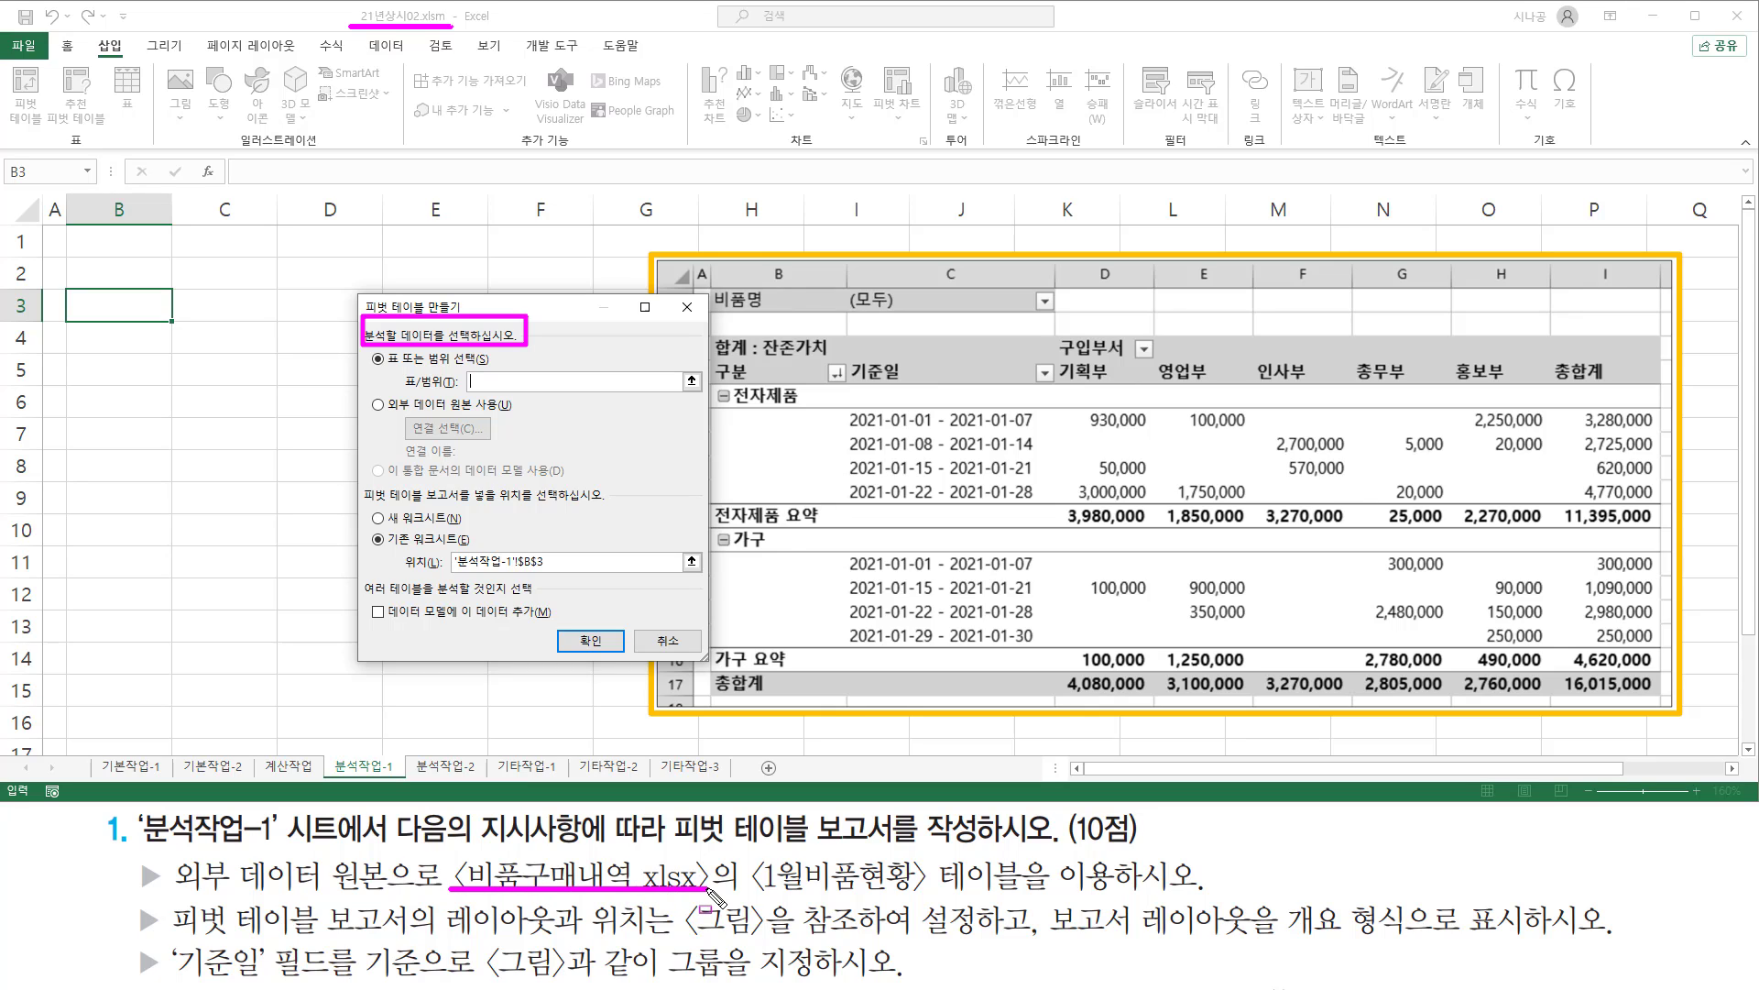
drag(389, 412, 497, 412)
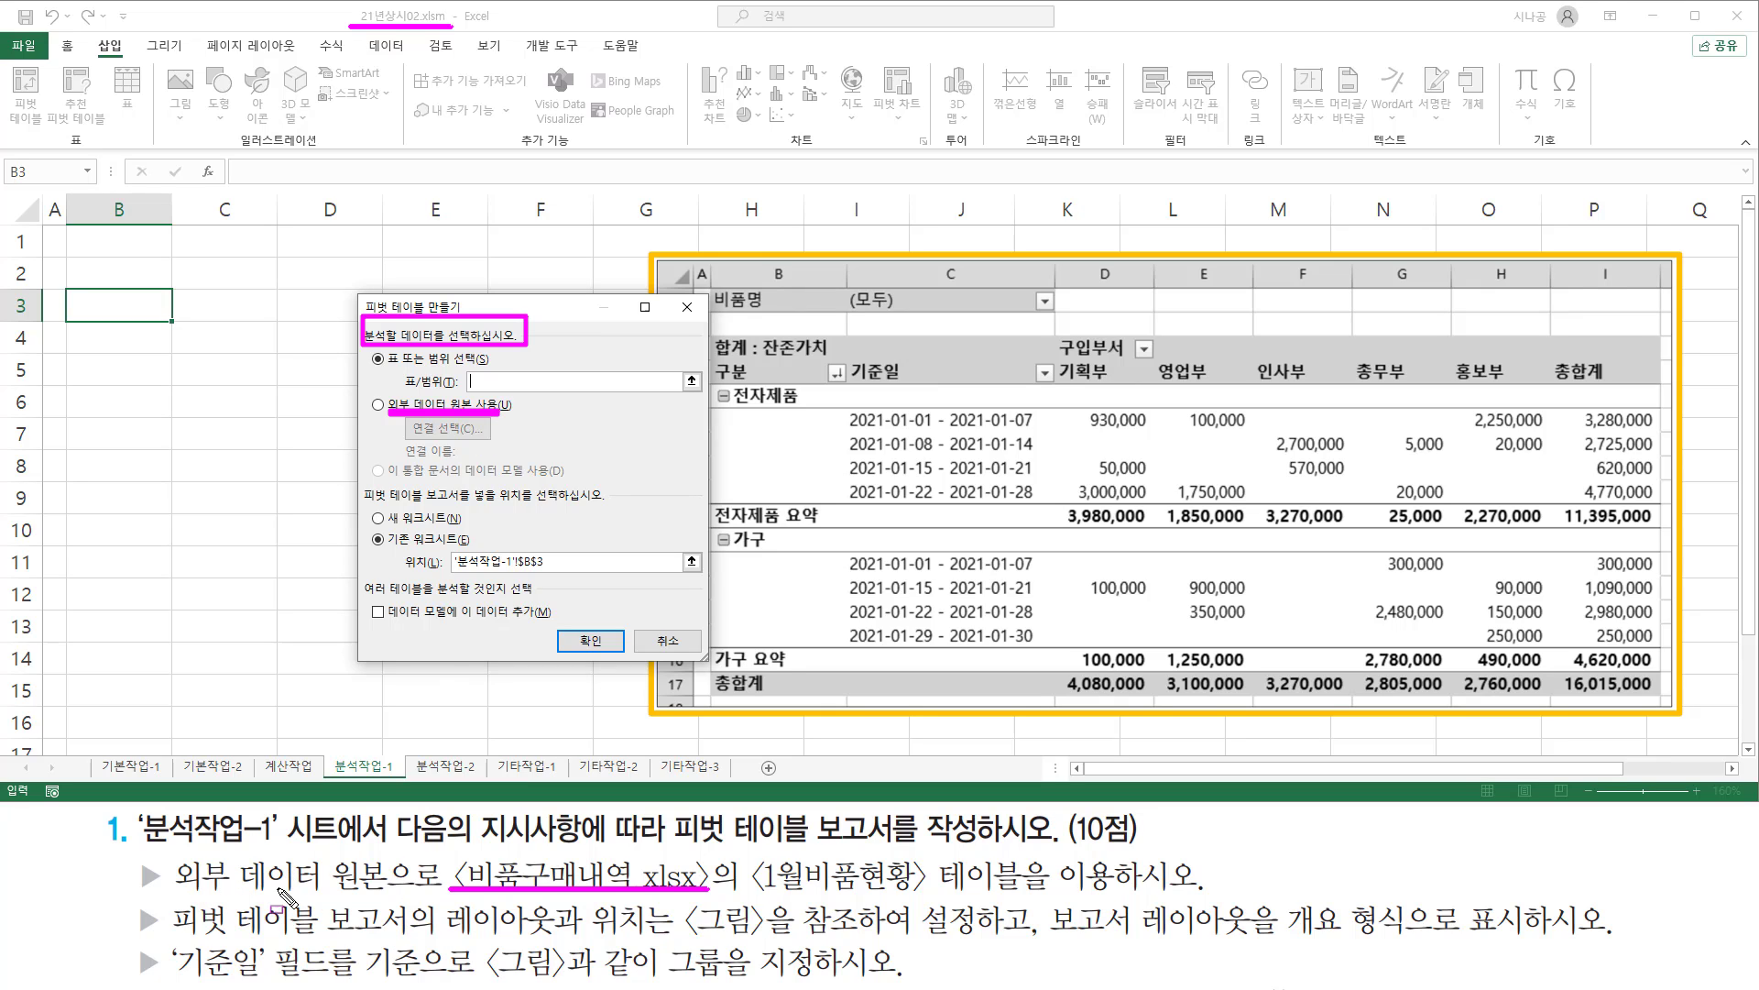
mouse_move(168, 852)
mouse_down()
mouse_move(183, 879)
mouse_move(447, 893)
mouse_up()
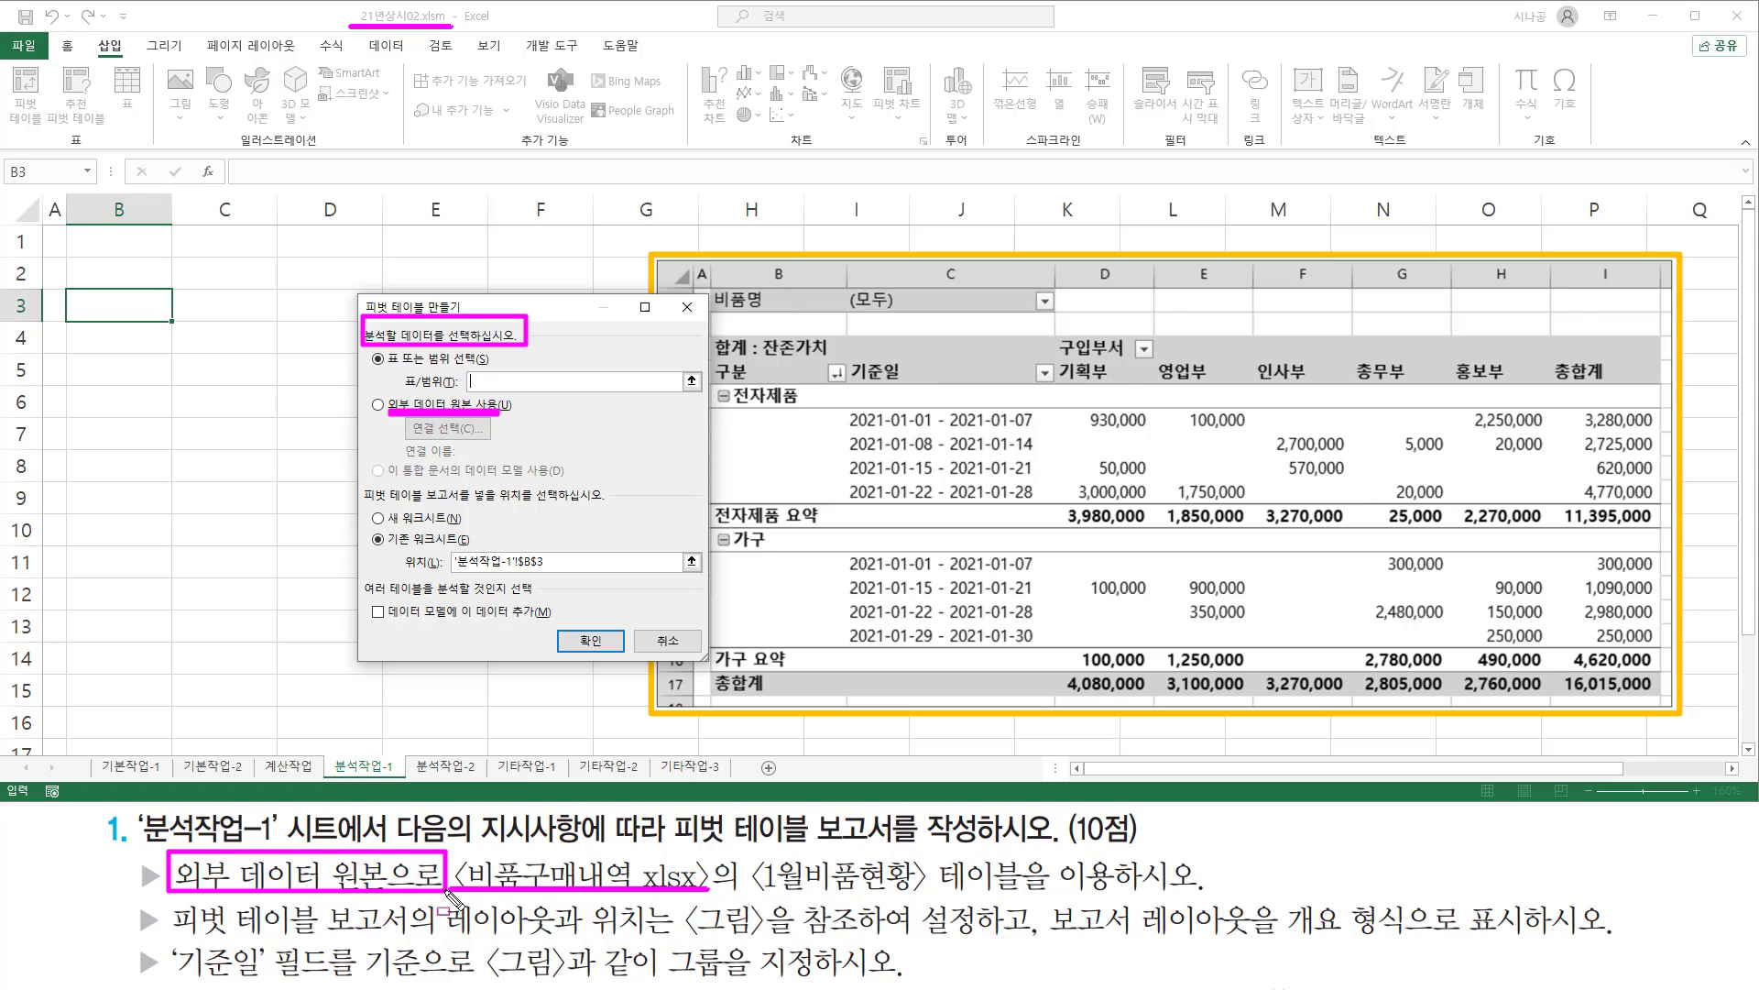
key(Escape)
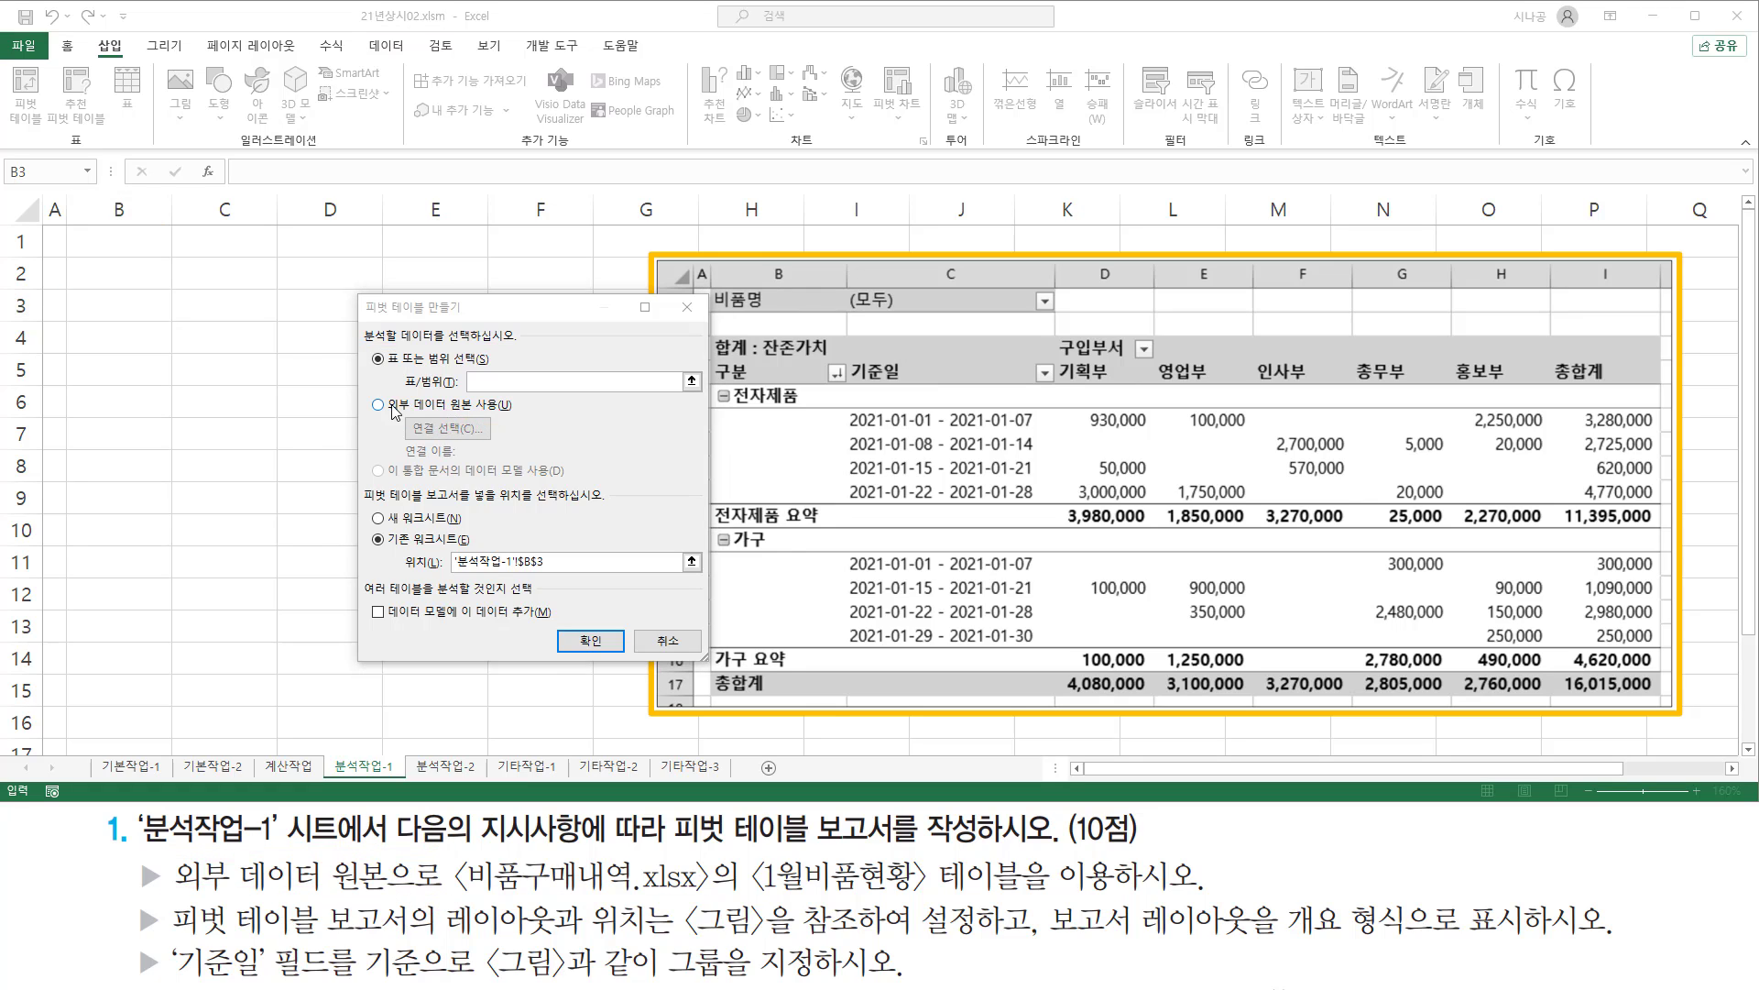
click(378, 404)
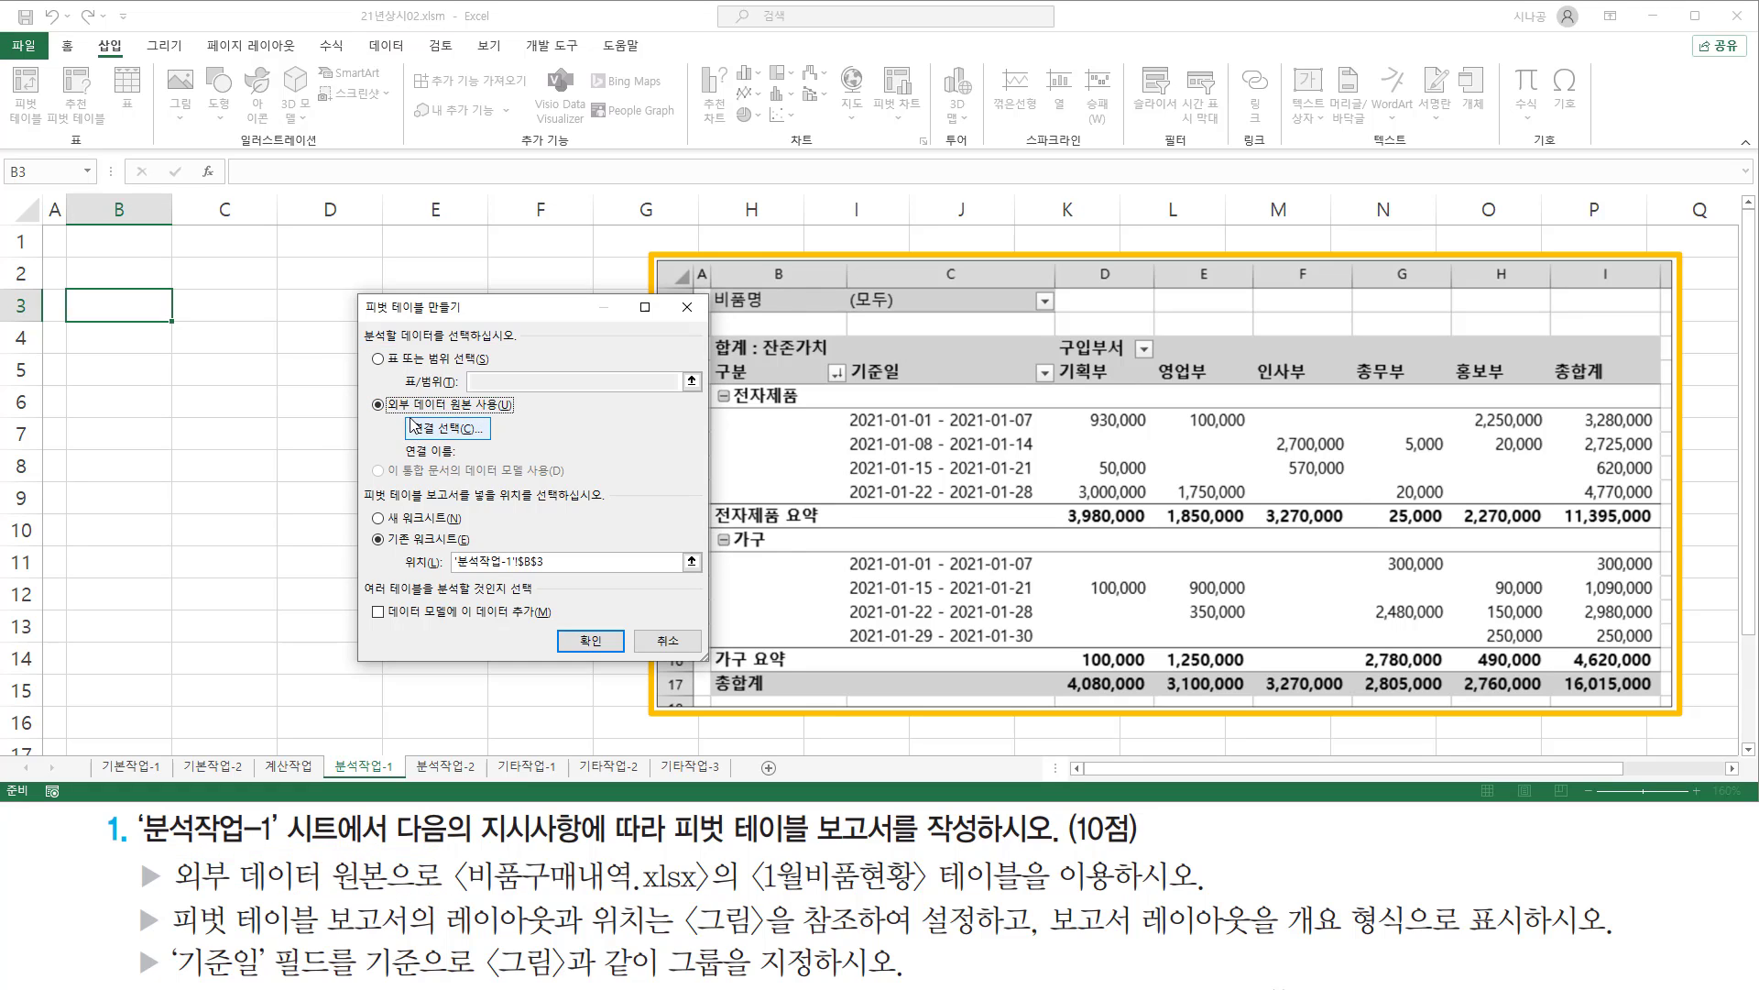
drag(406, 417, 492, 443)
key(Escape)
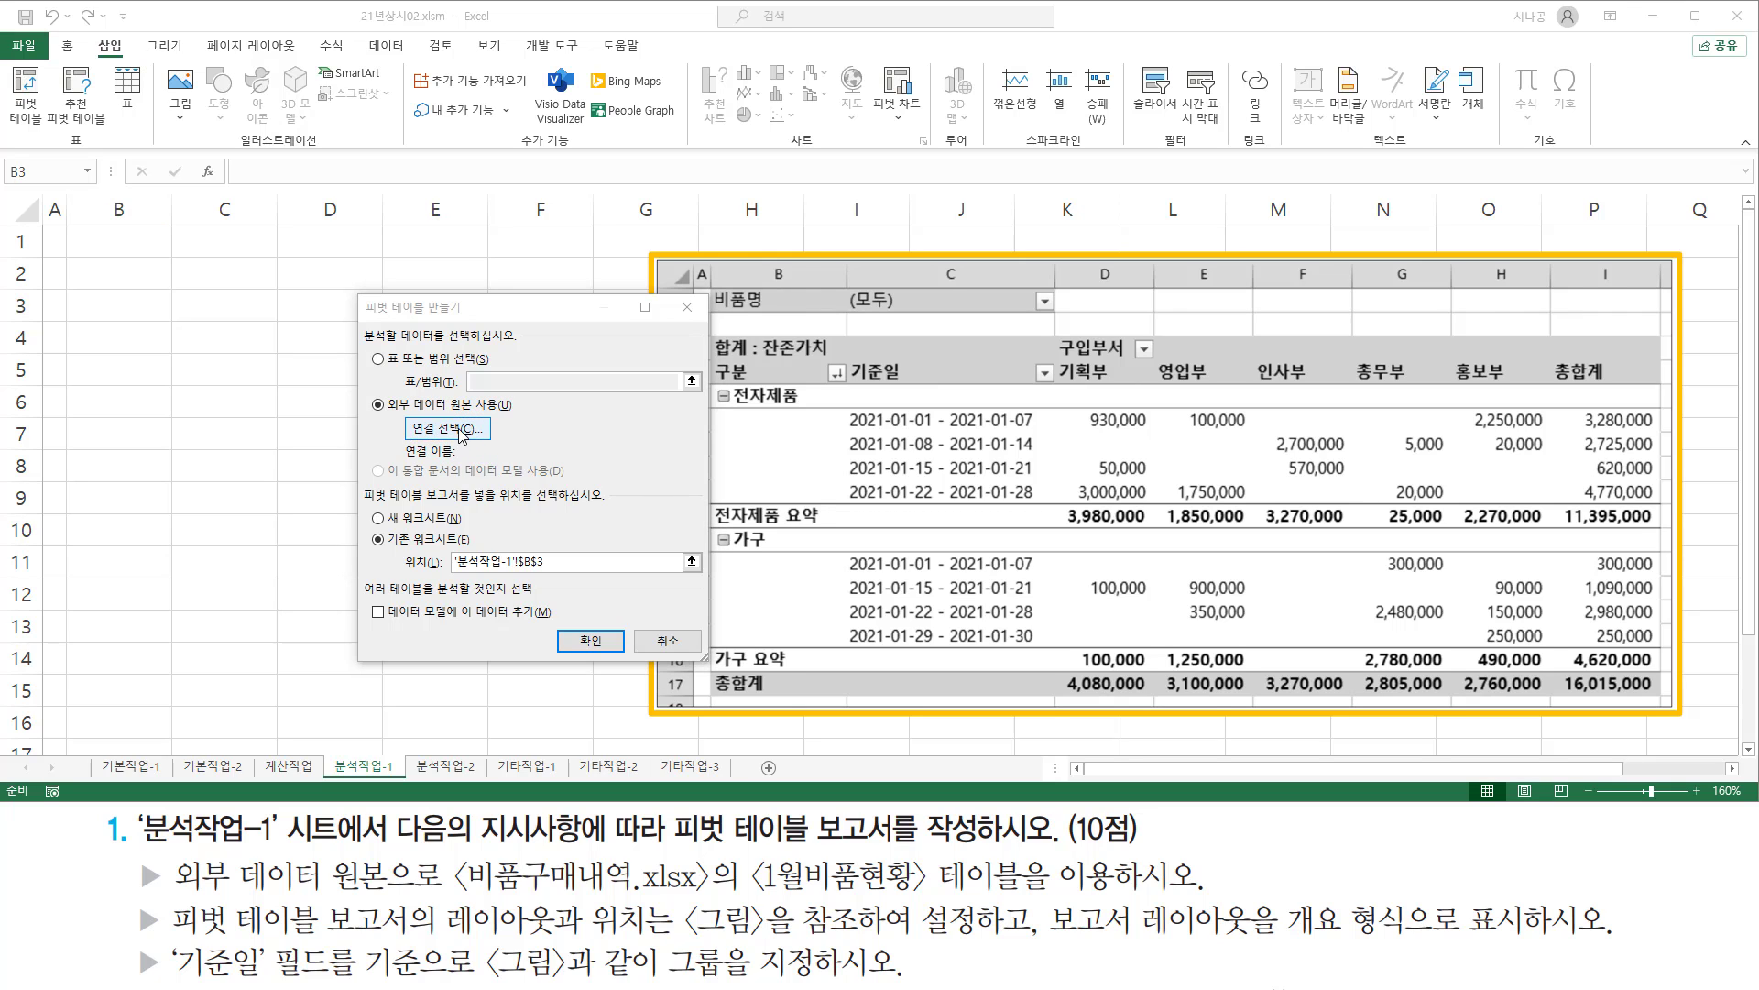
click(448, 428)
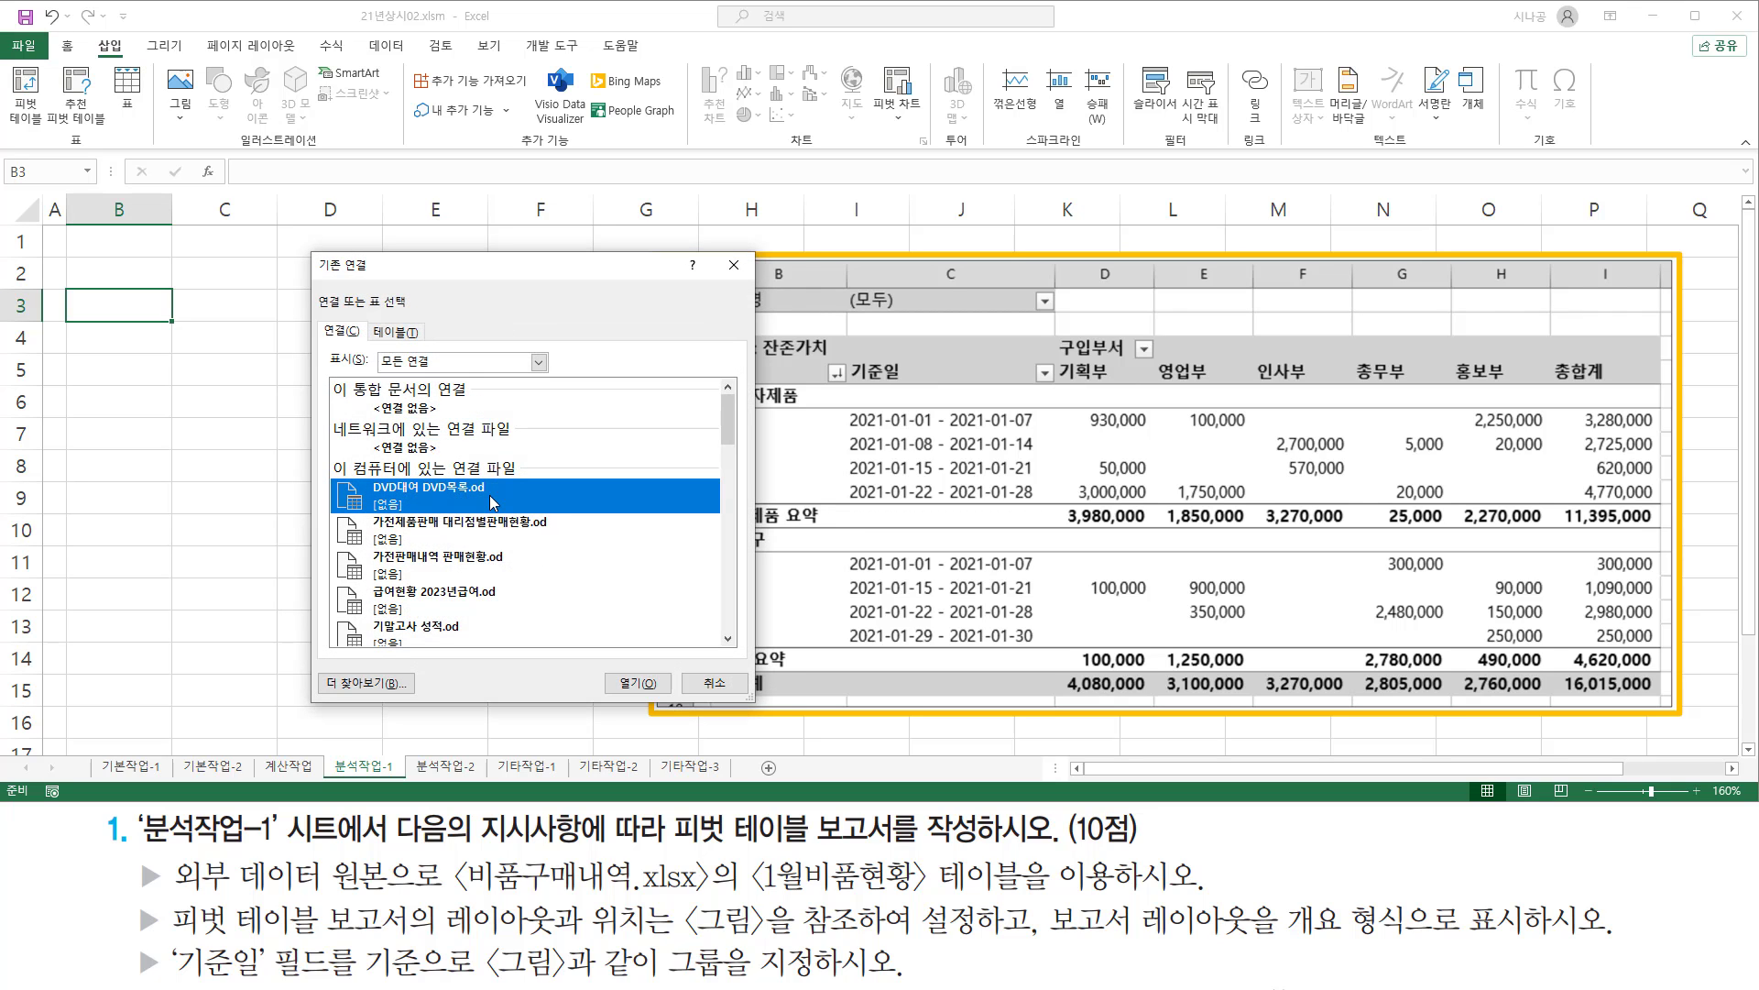
Browse for more data sources and open the folder C:\길벗컴활1급총정리\기출\10회
mouse_move(315, 255)
mouse_down()
mouse_move(675, 658)
mouse_move(759, 703)
mouse_up()
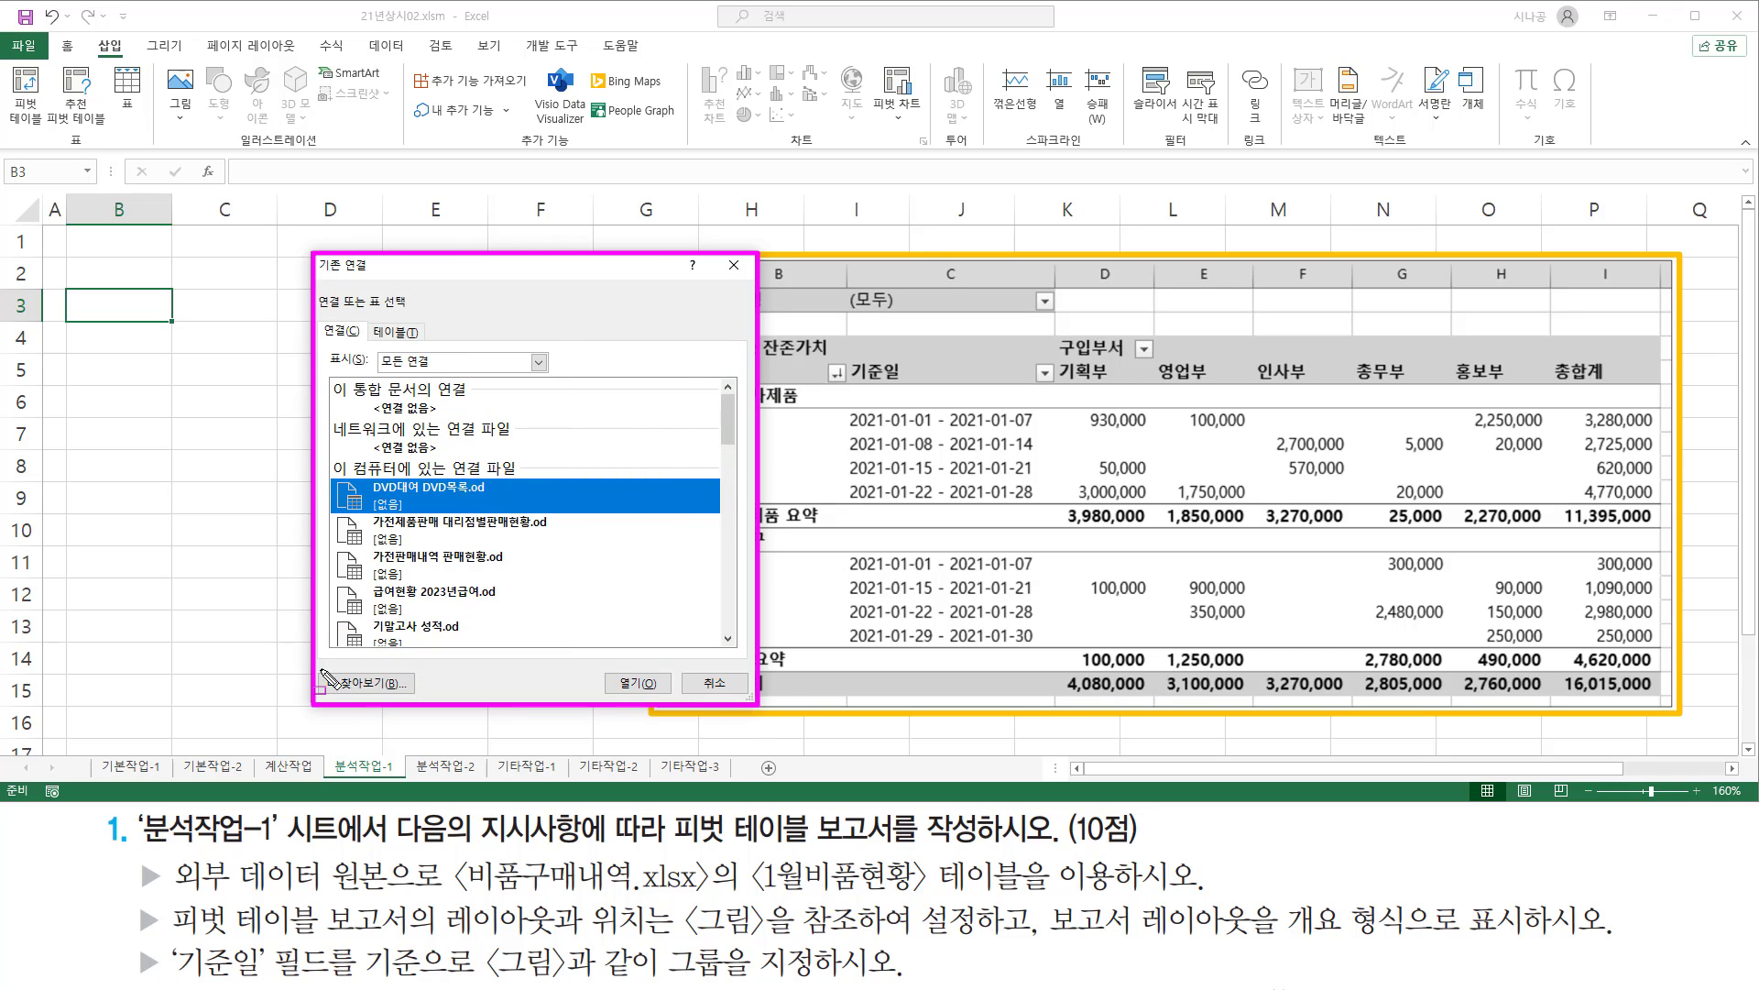
drag(320, 670, 417, 699)
key(Escape)
click(381, 685)
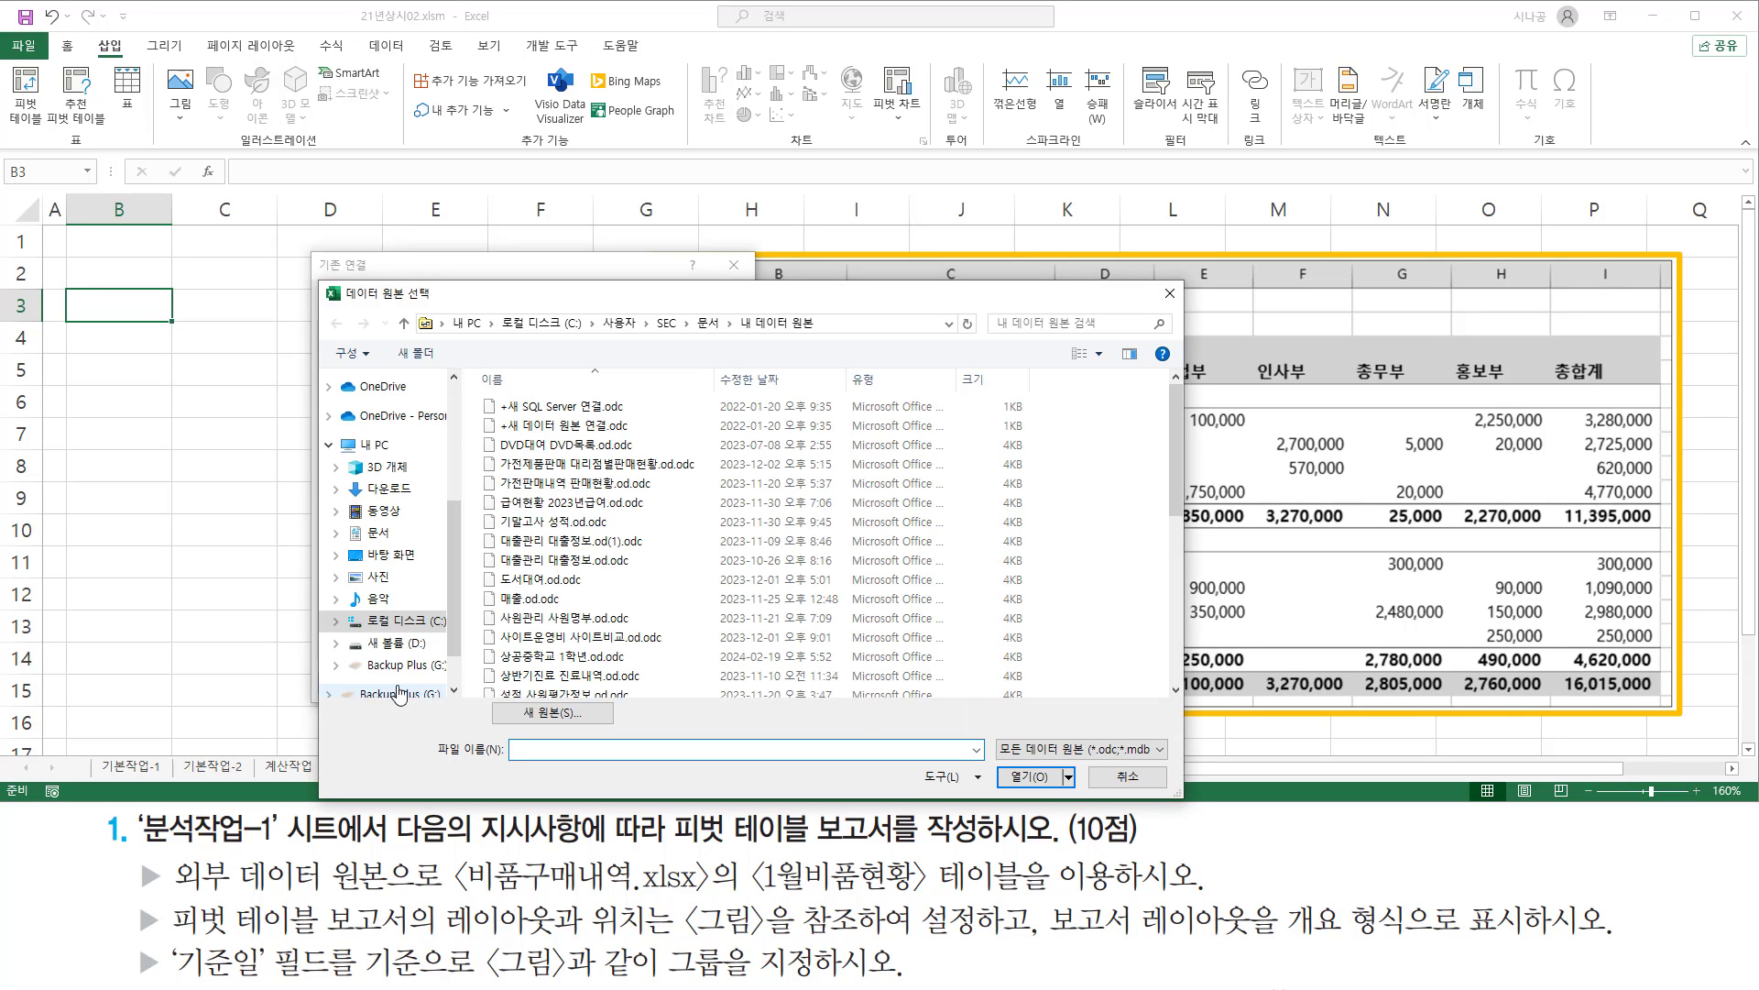
mouse_move(318, 274)
mouse_down()
mouse_move(1078, 764)
mouse_move(1187, 804)
mouse_up()
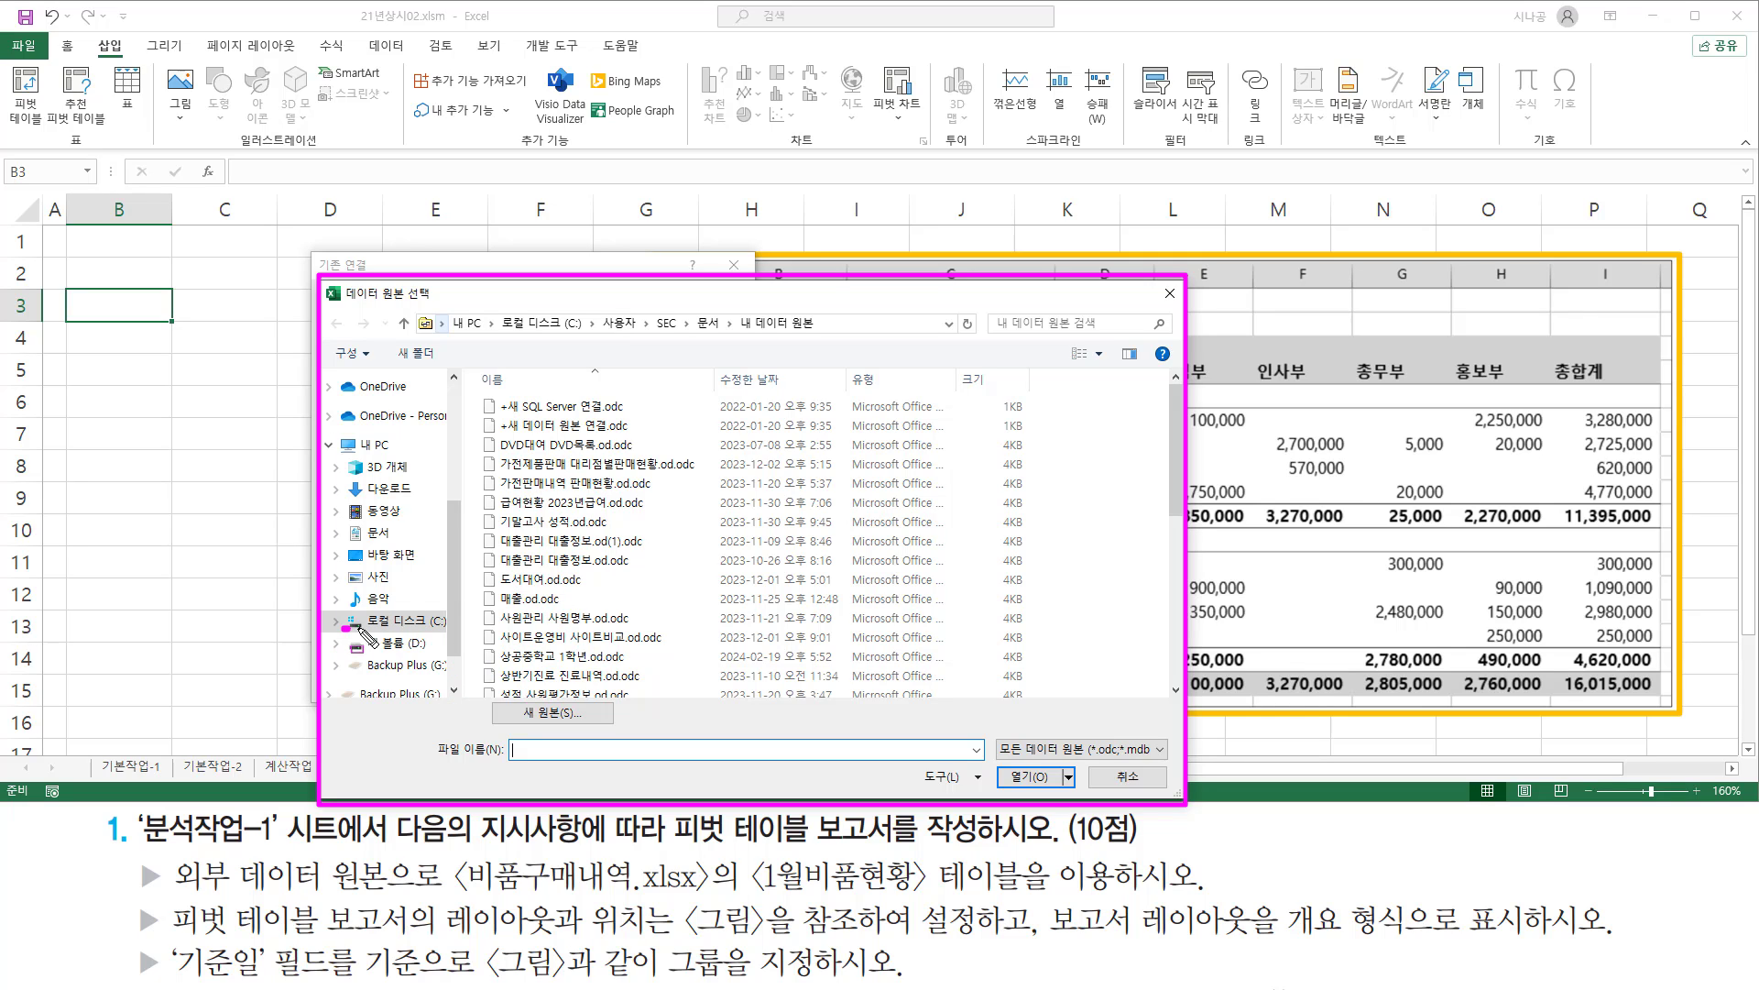
drag(343, 630, 439, 630)
click(425, 623)
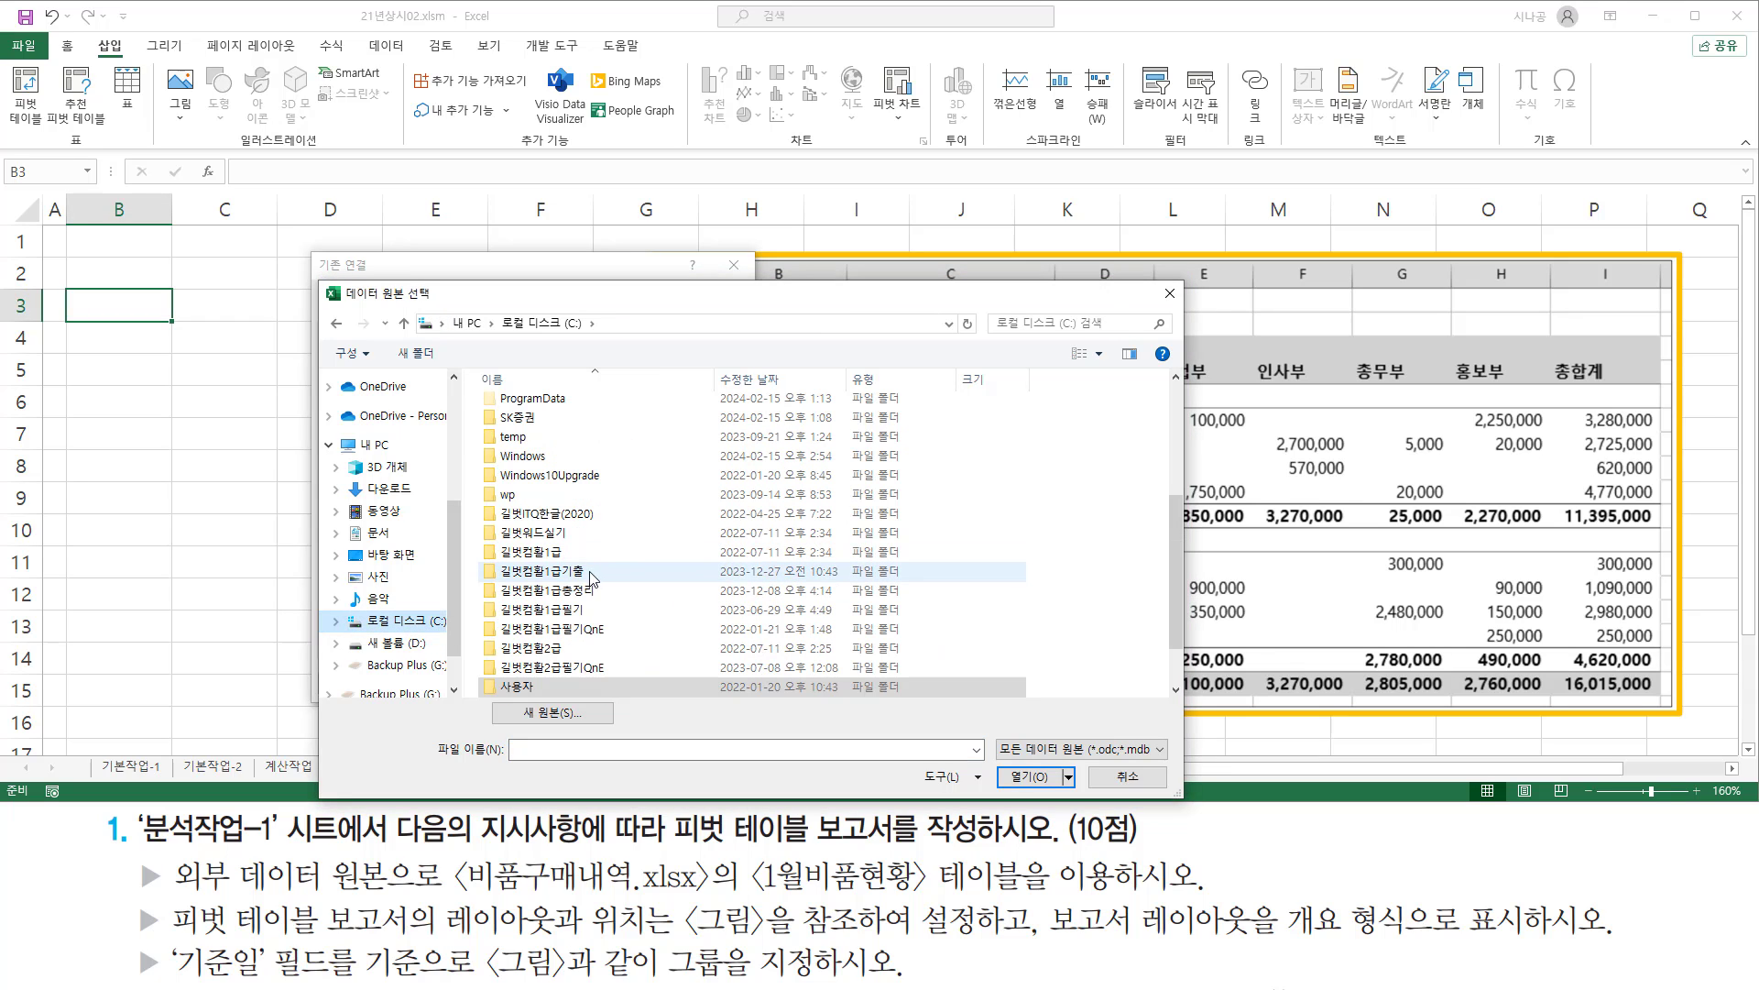
double_click(583, 592)
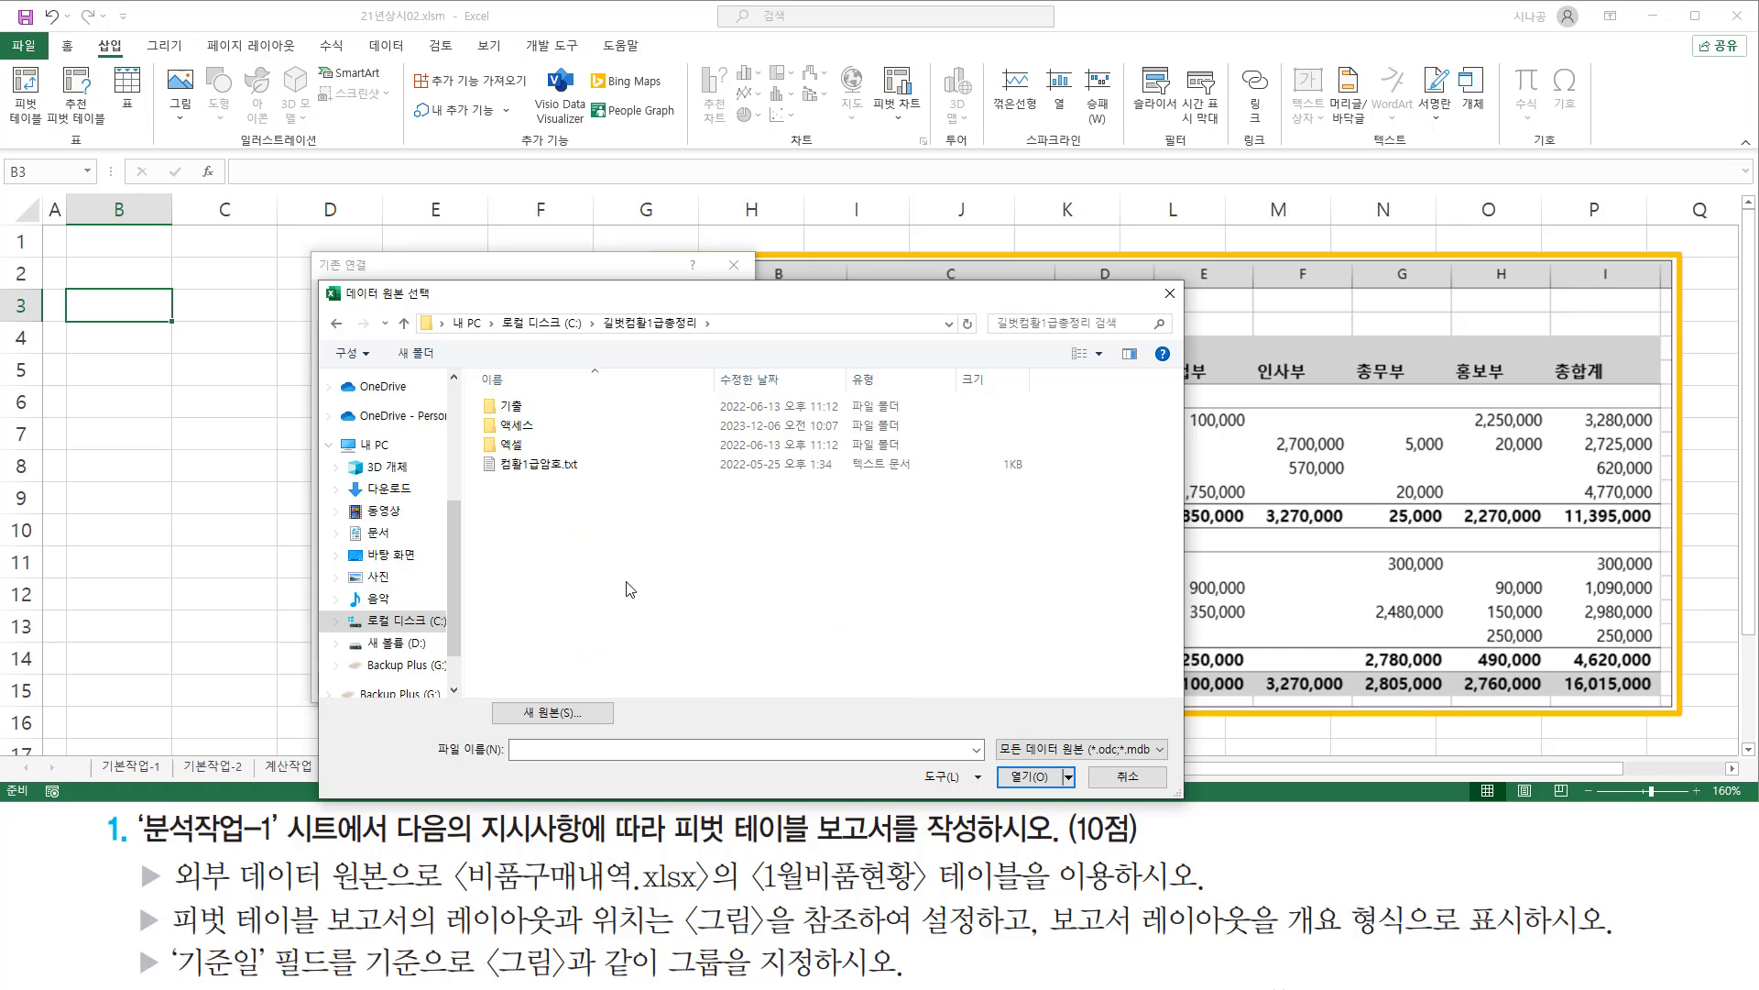
click(556, 416)
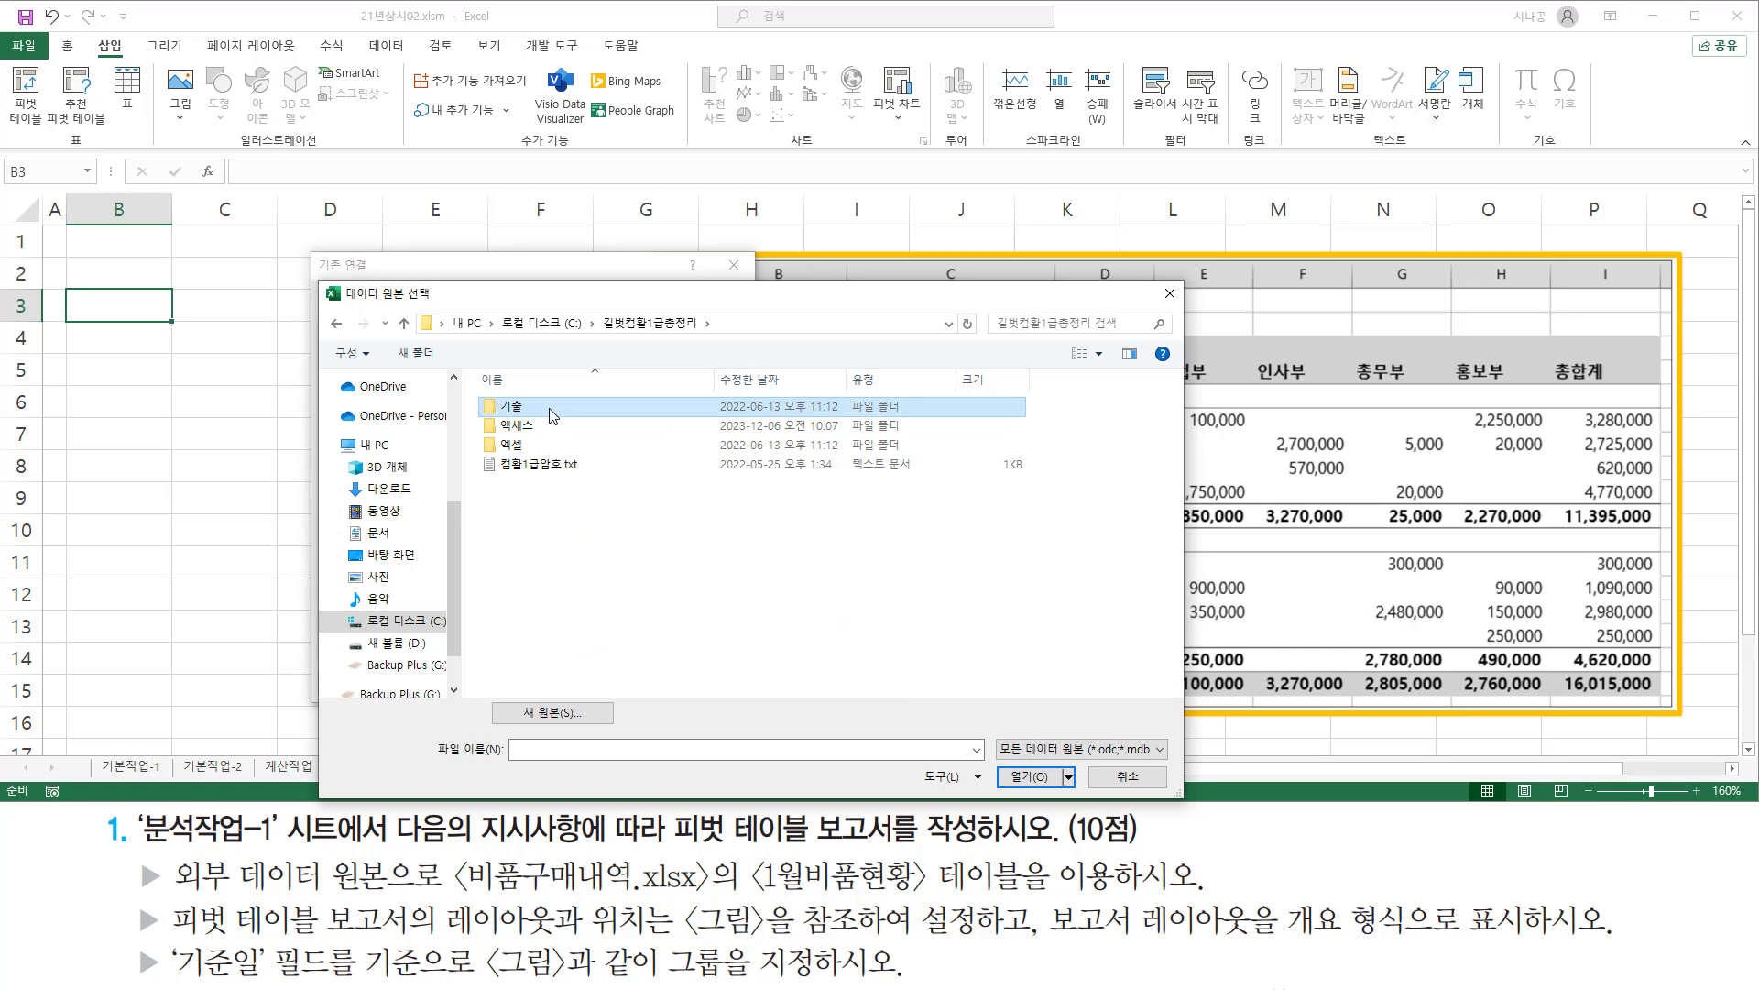
double_click(545, 408)
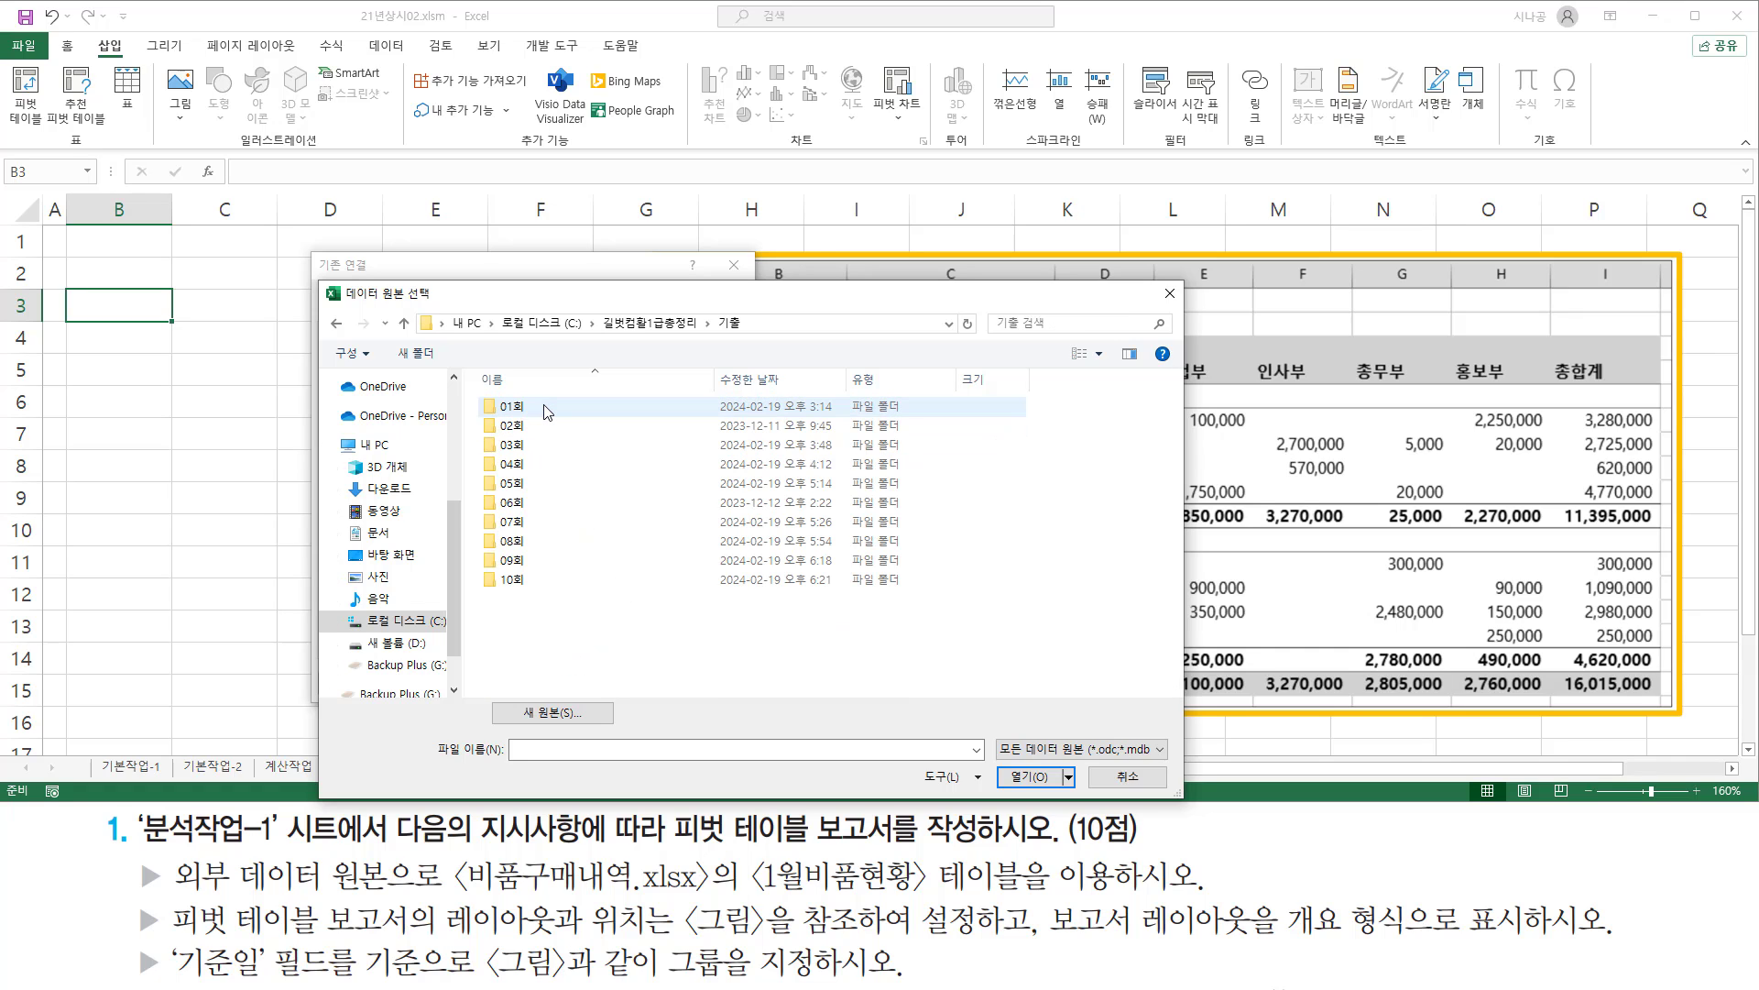
click(526, 585)
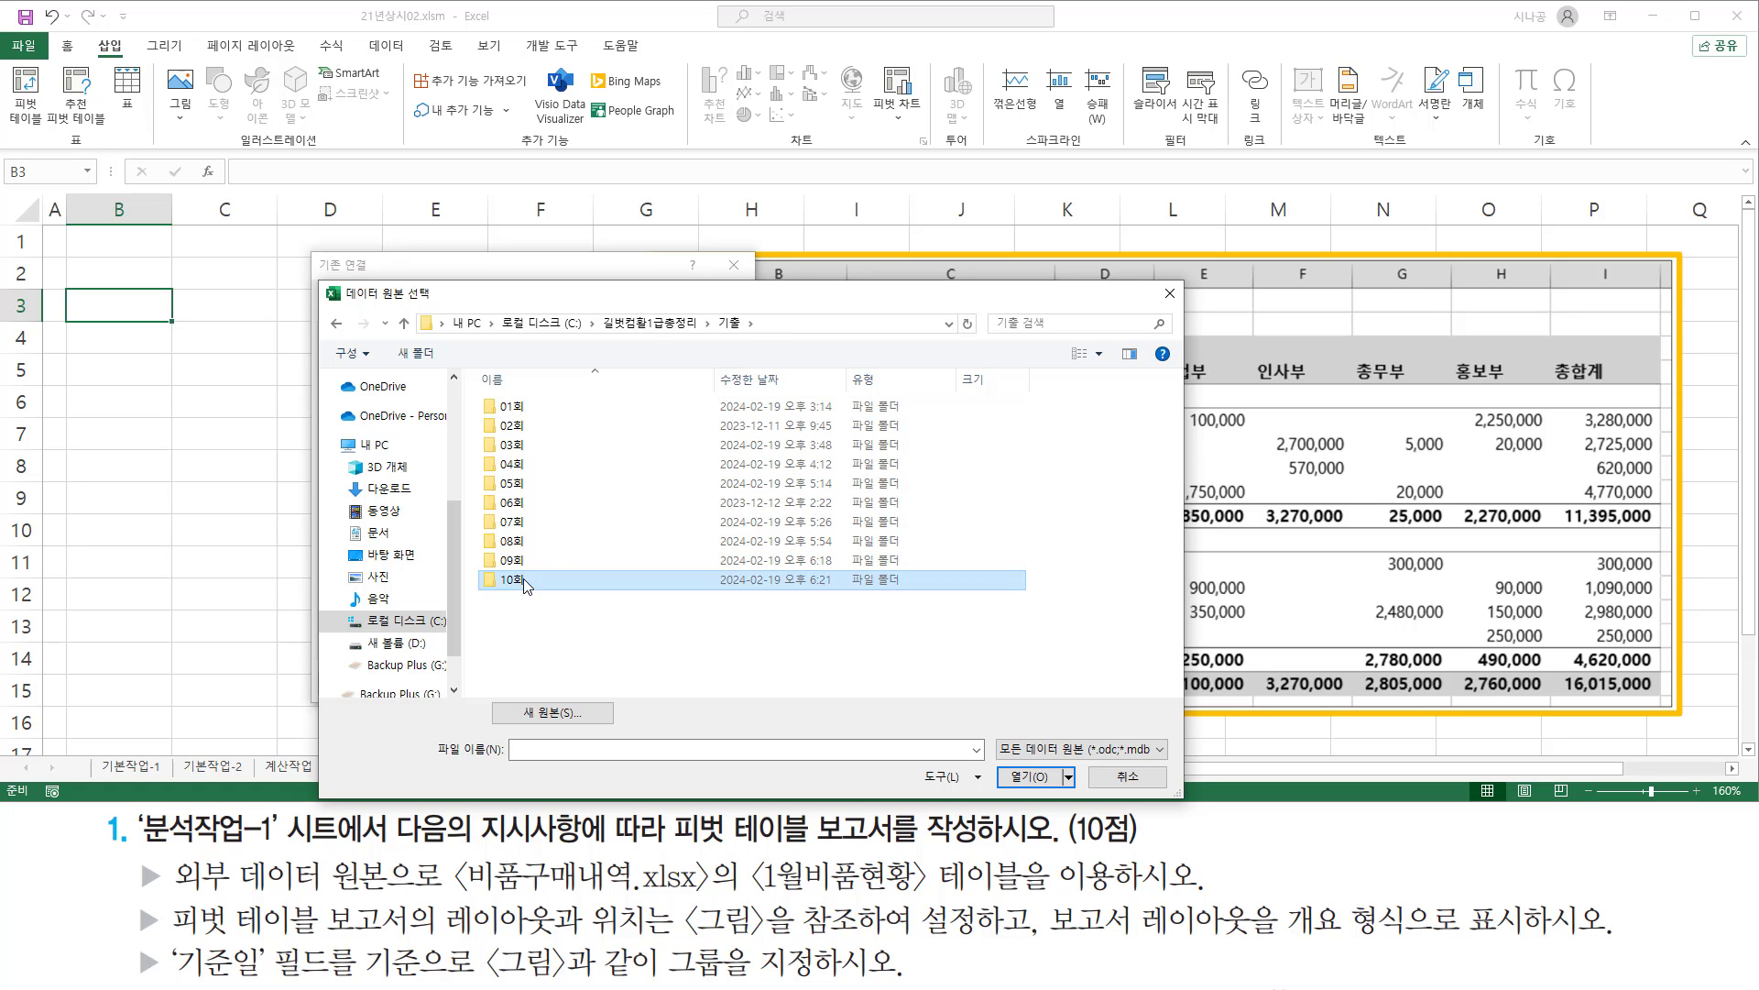
double_click(546, 581)
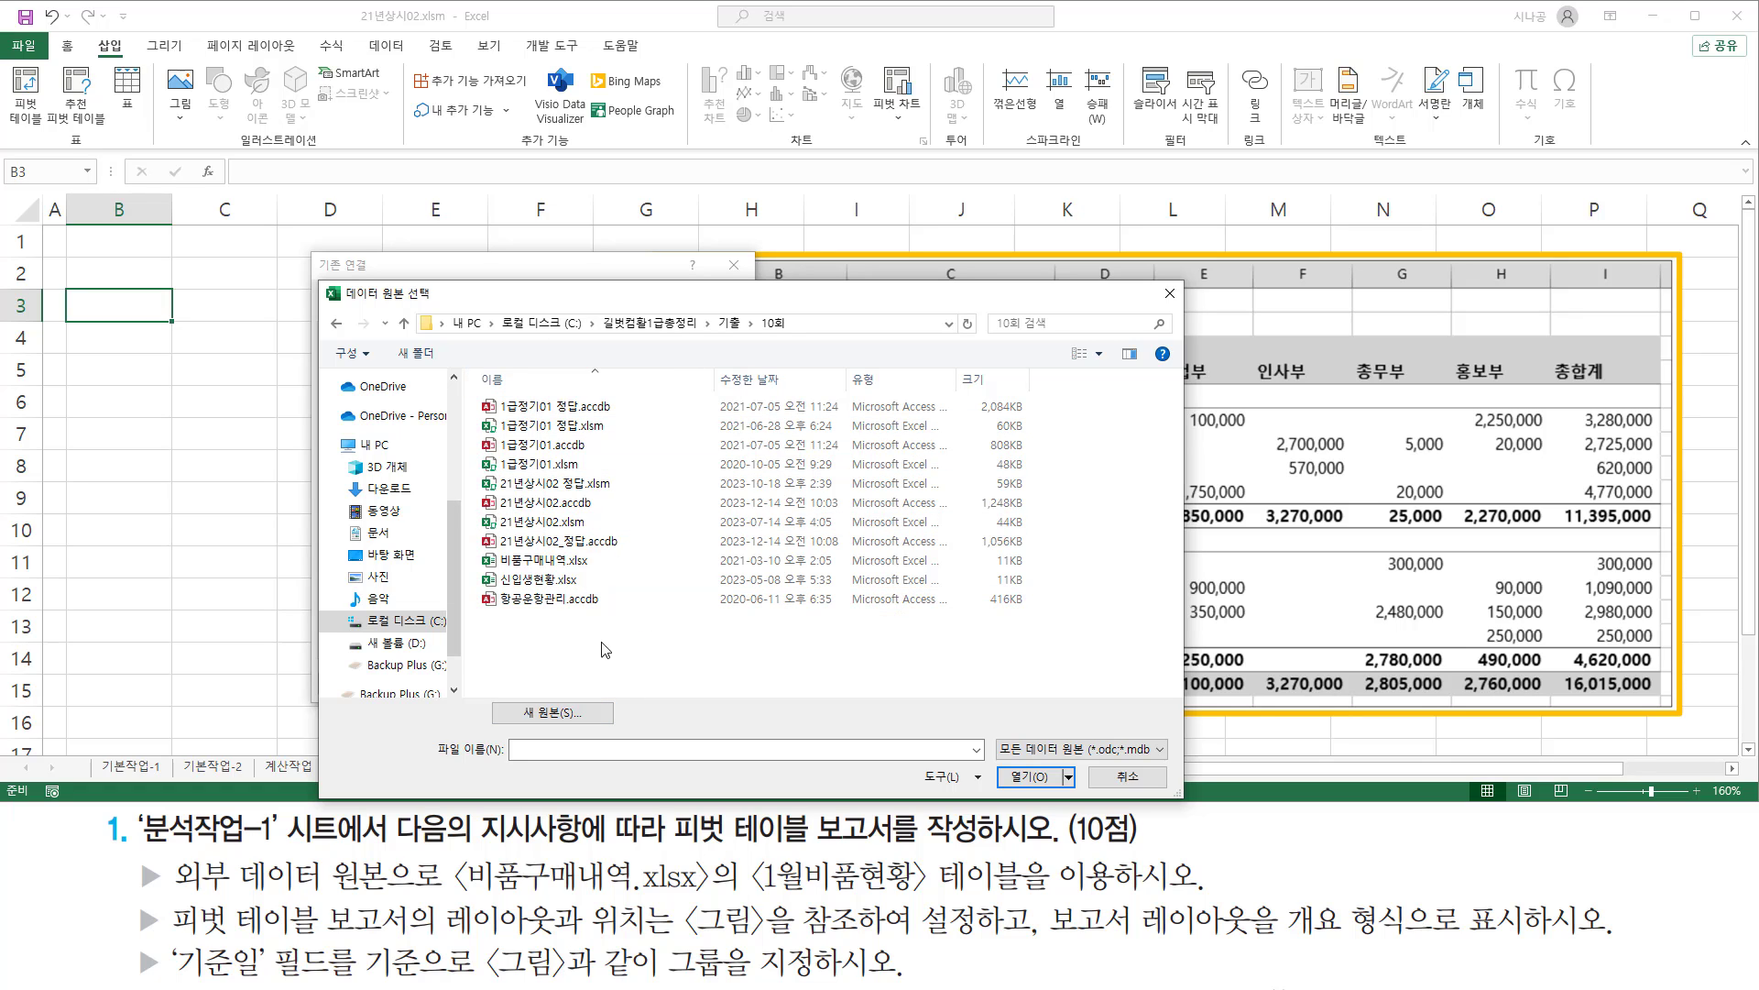
Open 비품구매내역.xlsx as the external data source for the pivot table
key(ctrl+shift+d)
drag(476, 548, 609, 575)
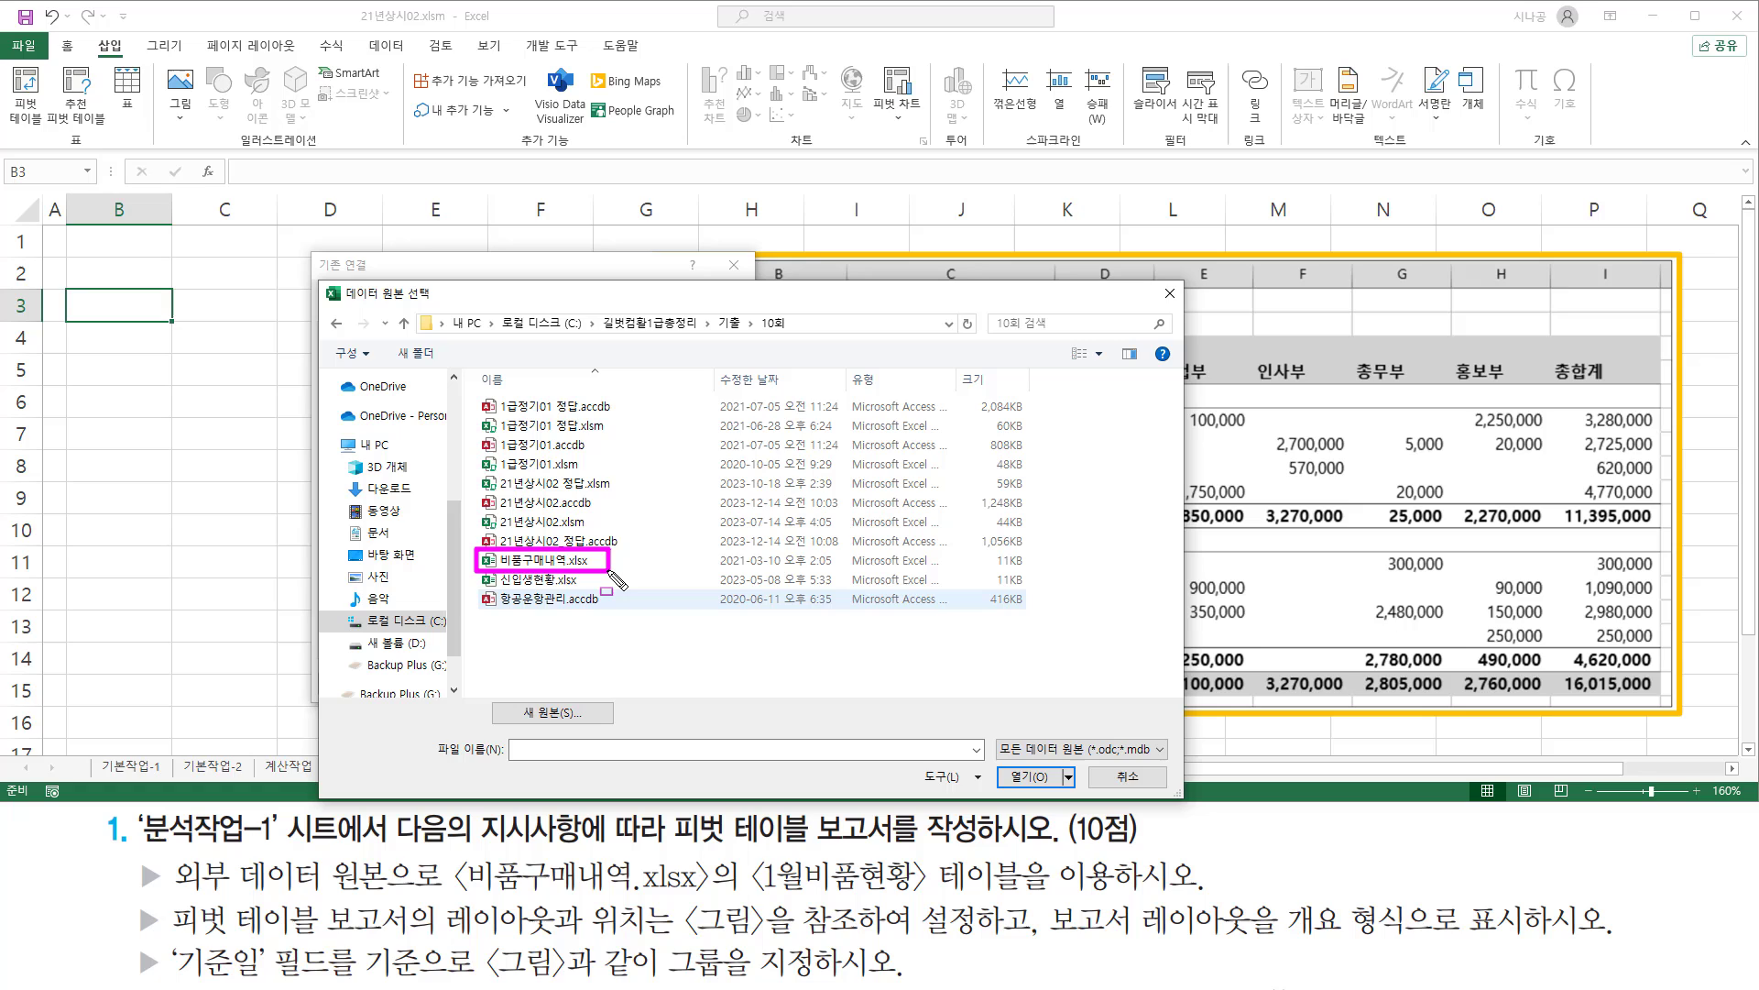
key(Escape)
click(551, 561)
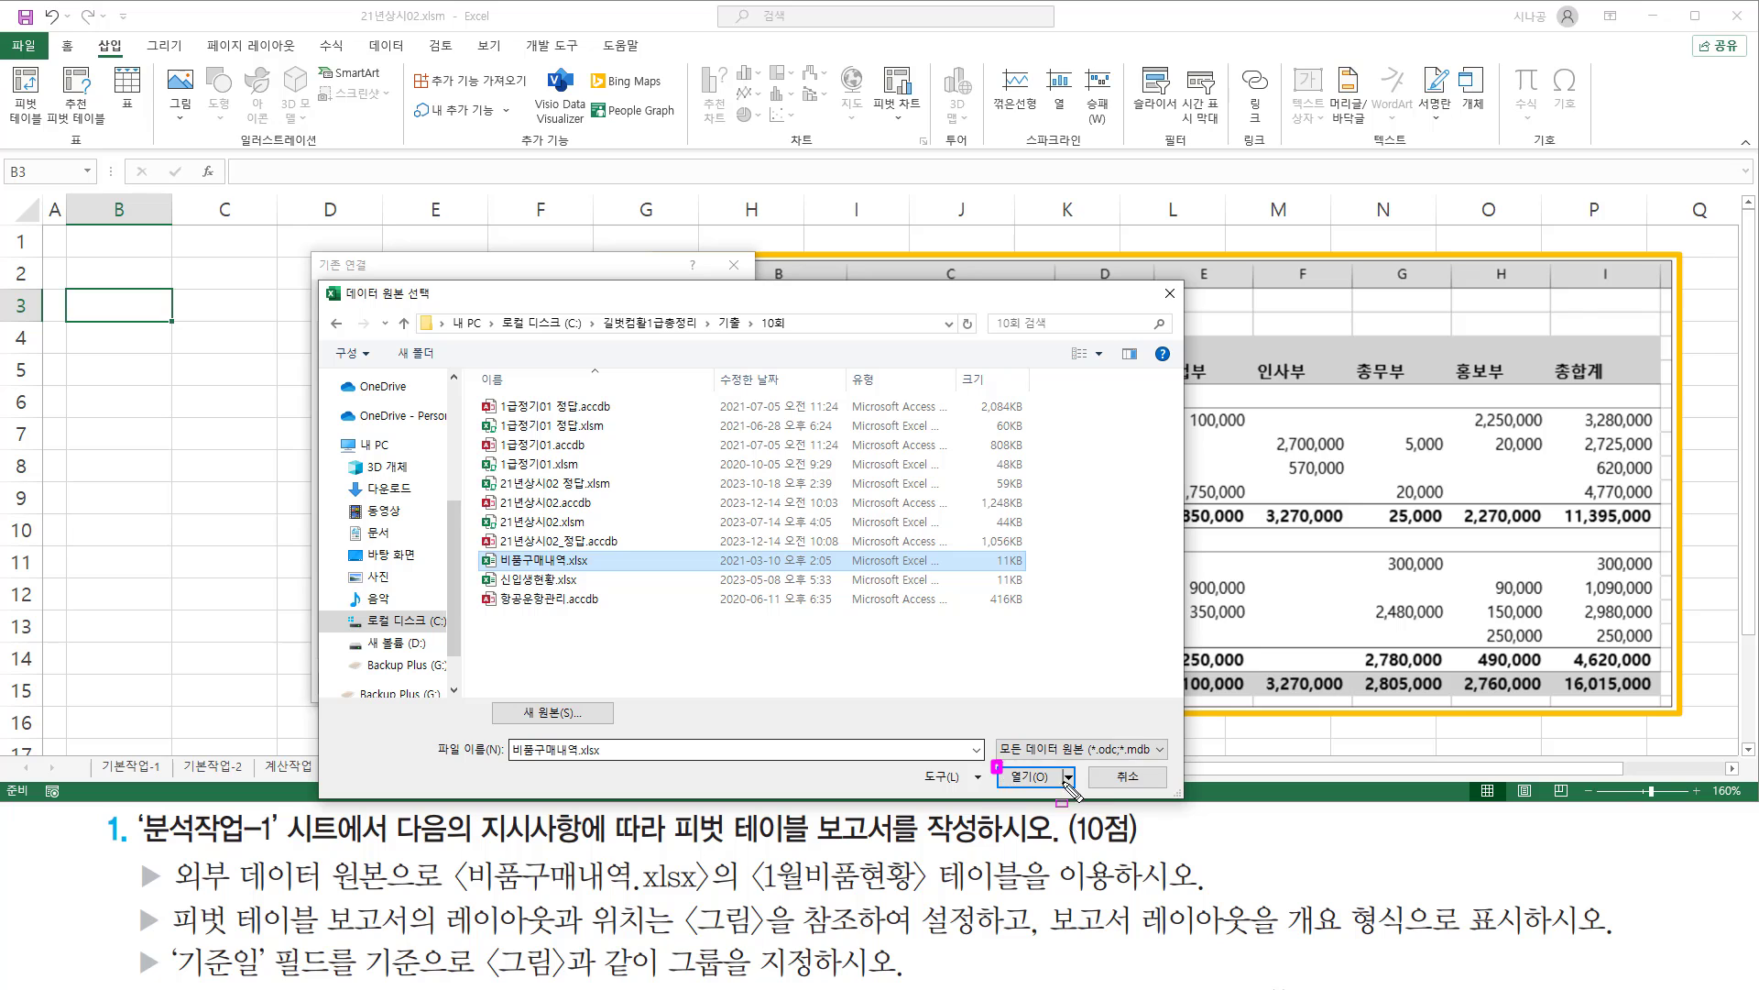
click(1030, 778)
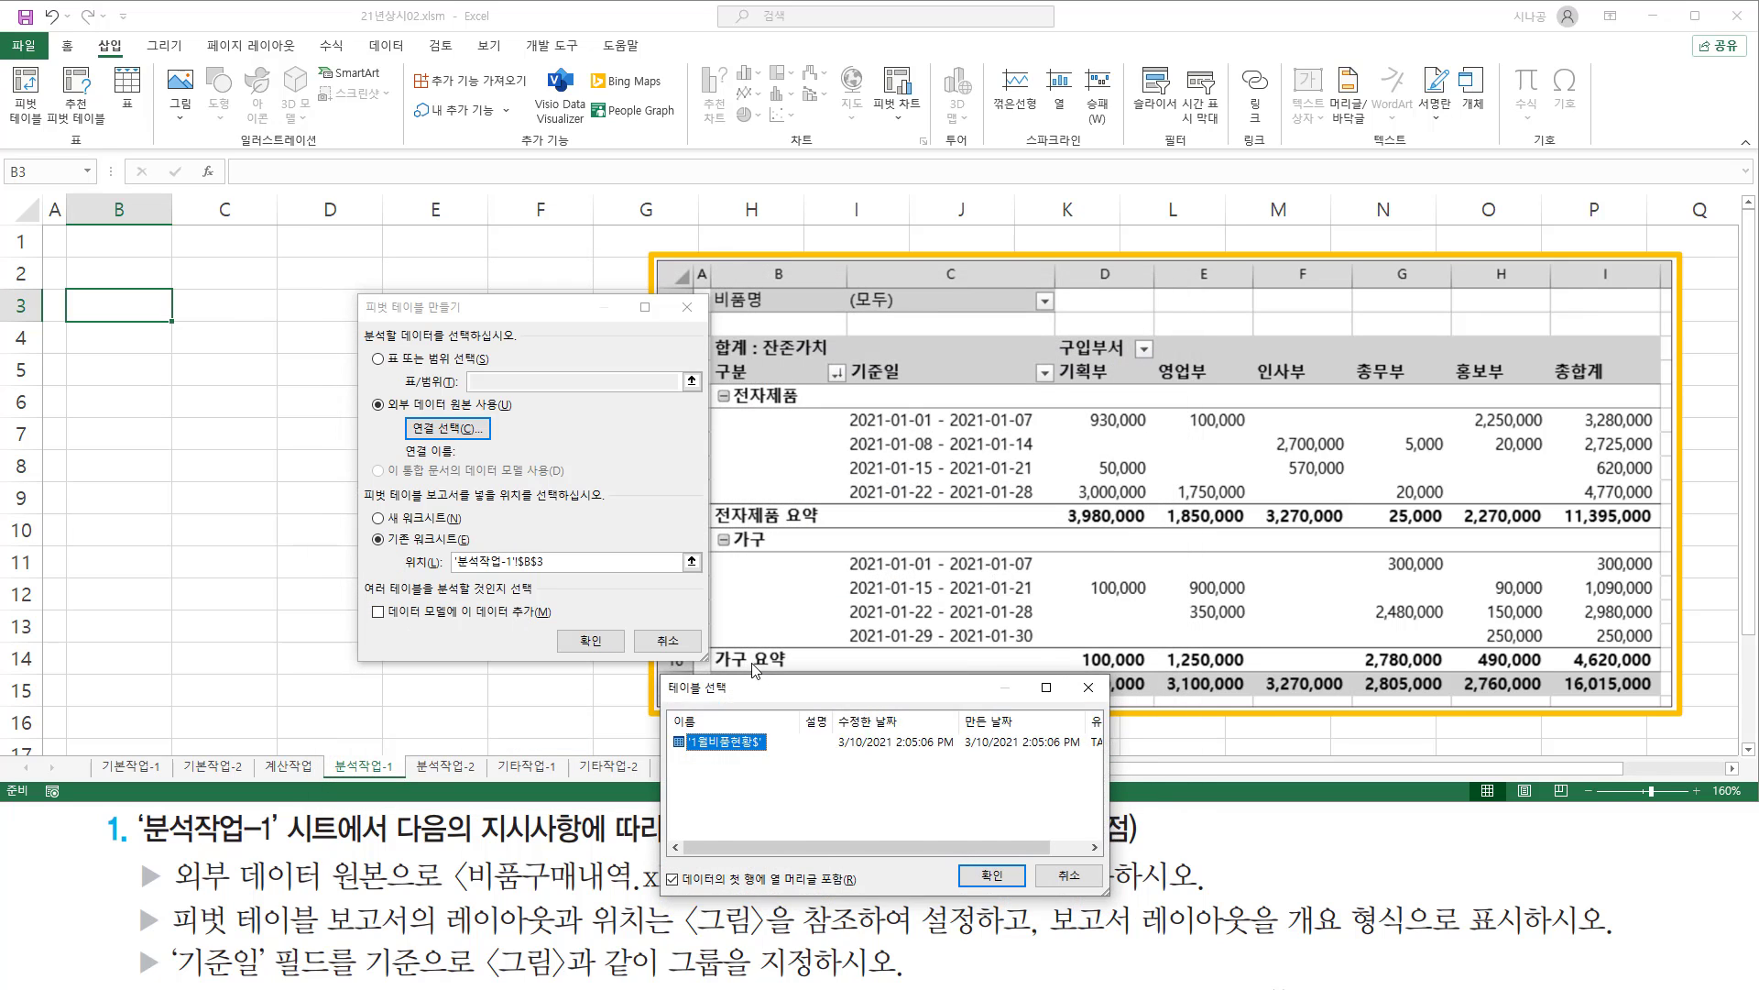
Select the 1월비품현황$ table as the source, keeping the first row of data as column headers
drag(779, 701, 616, 443)
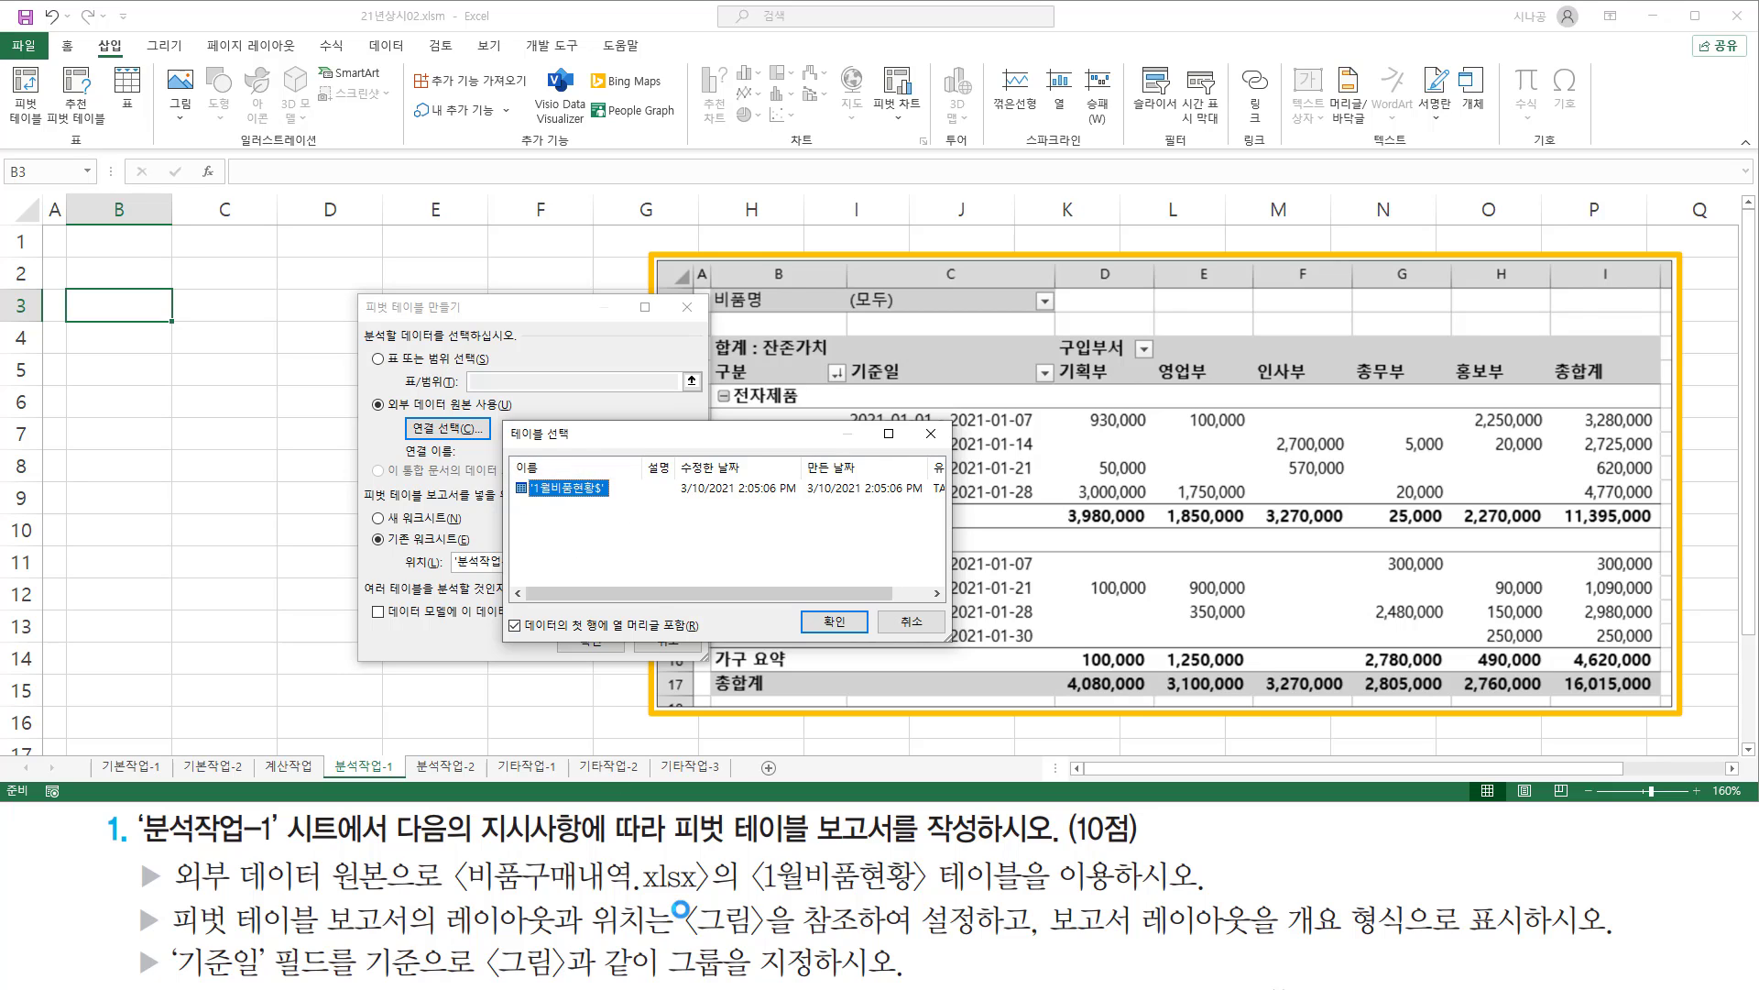
mouse_move(760, 913)
mouse_down()
mouse_move(1025, 904)
mouse_move(1029, 866)
mouse_move(1193, 887)
mouse_up()
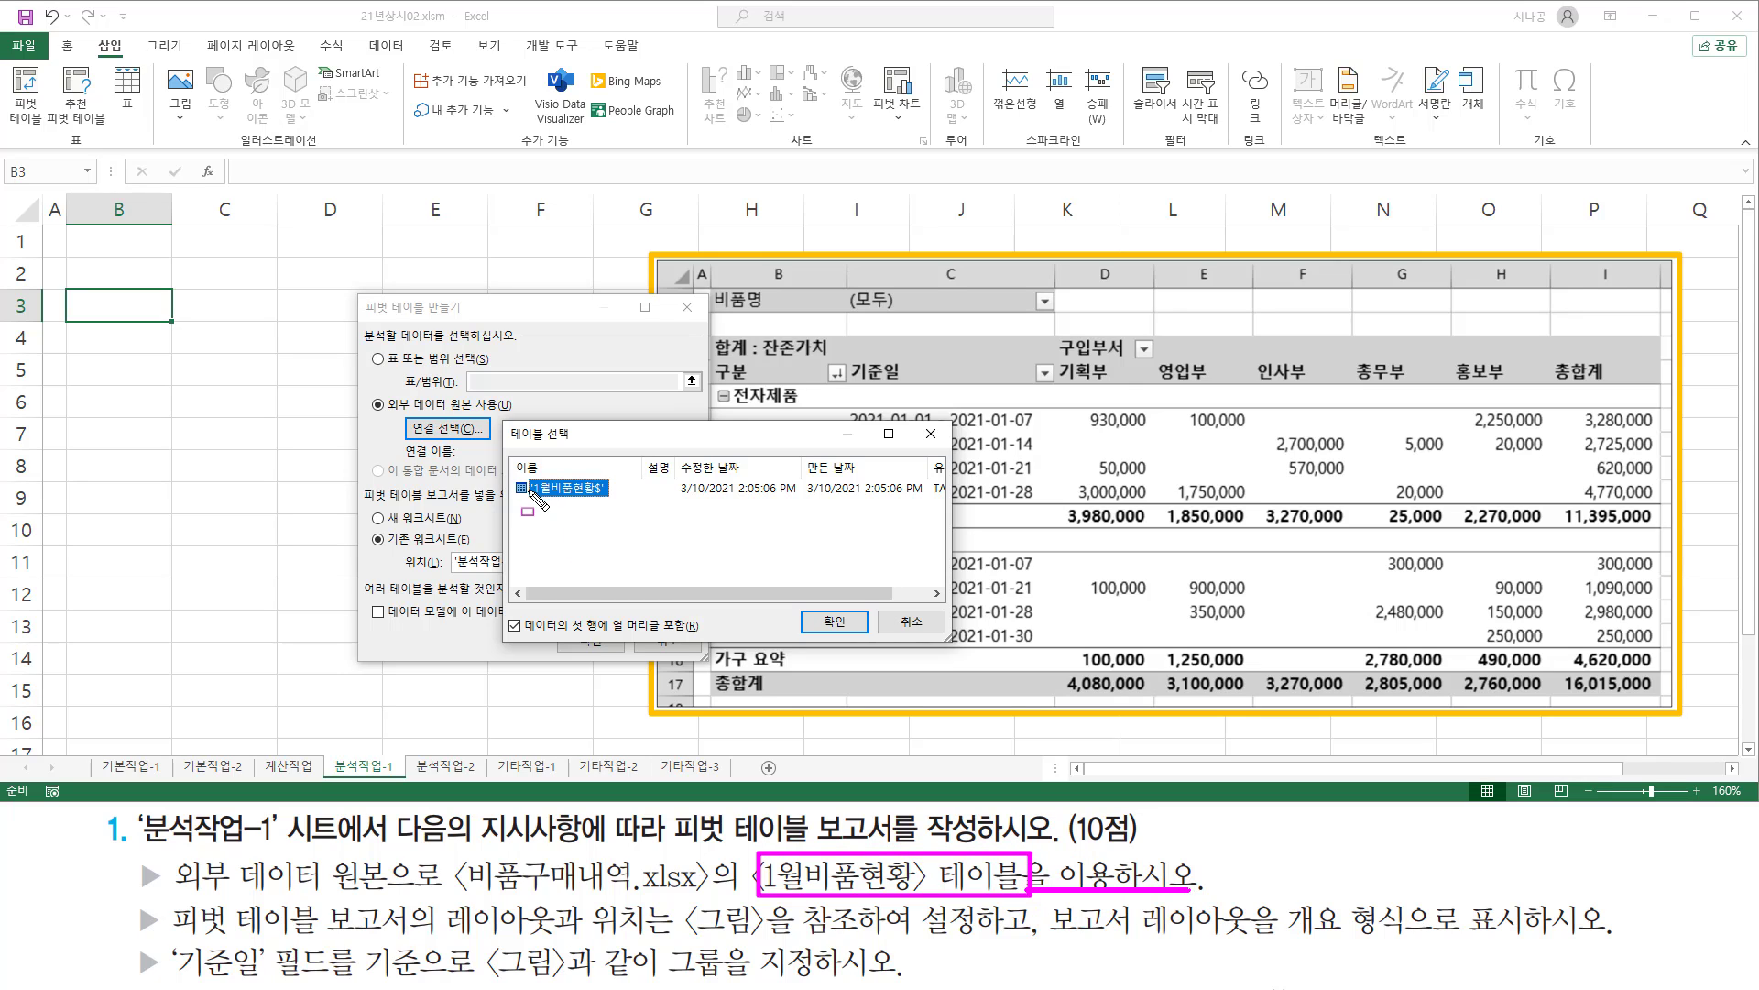
drag(524, 473, 608, 500)
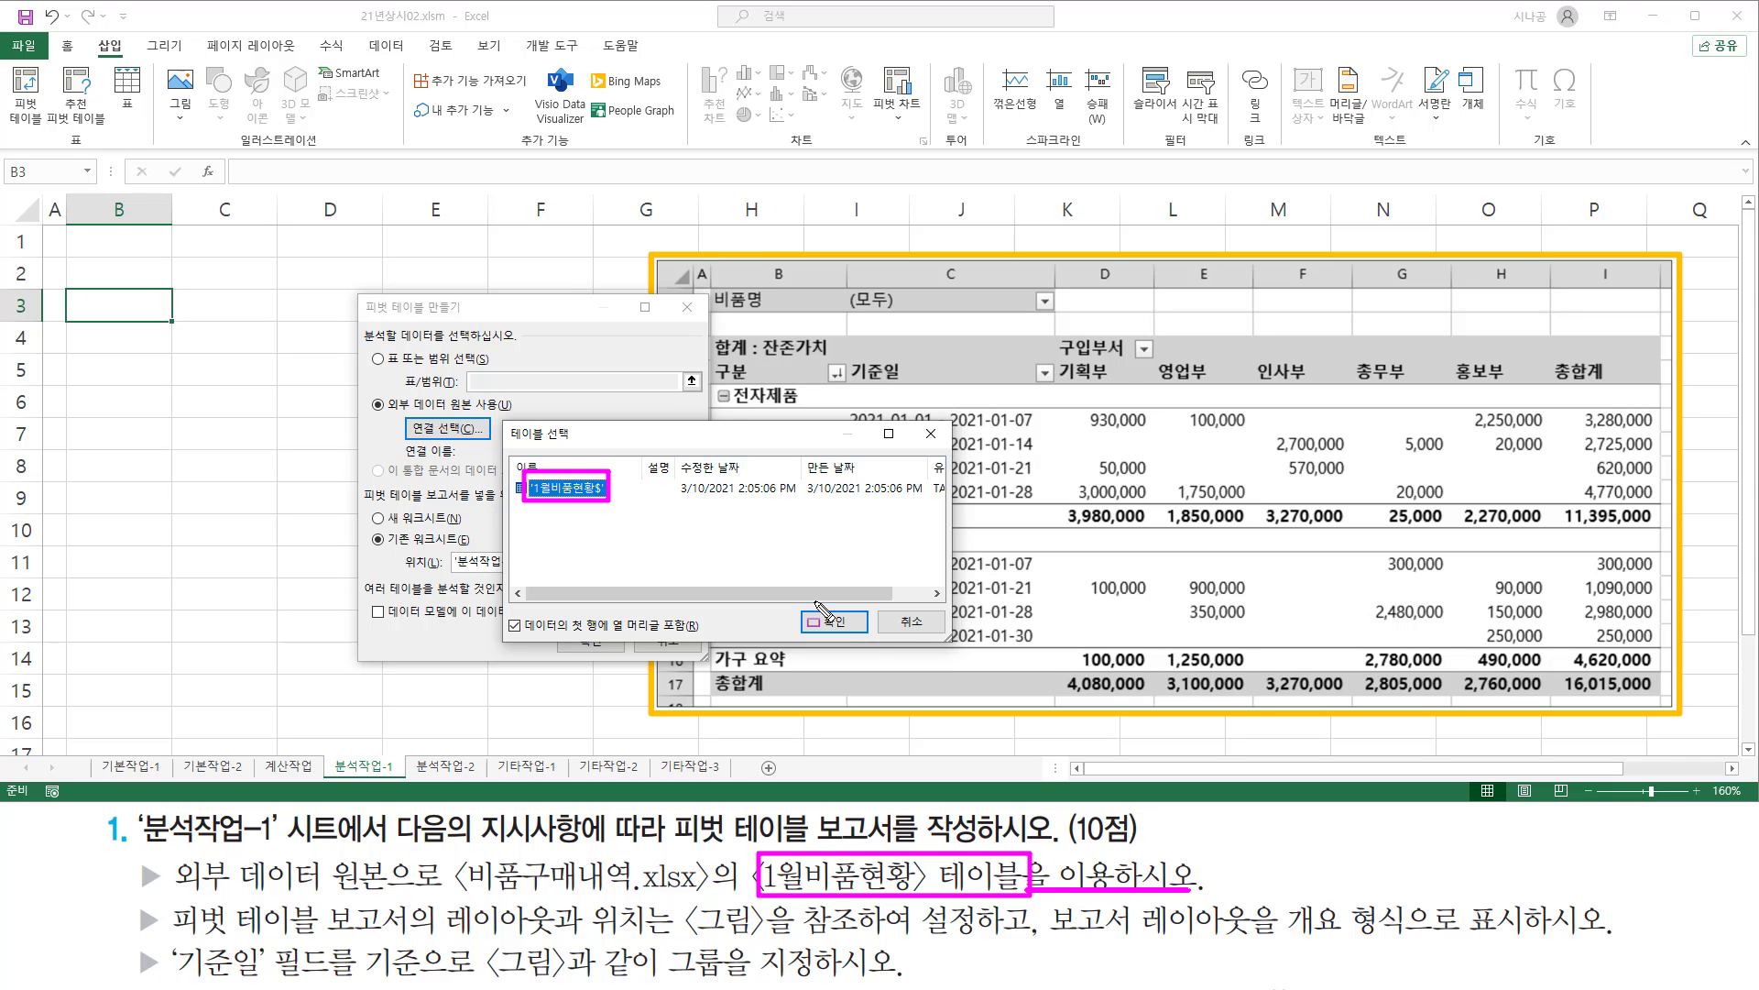
drag(804, 605, 866, 637)
key(Escape)
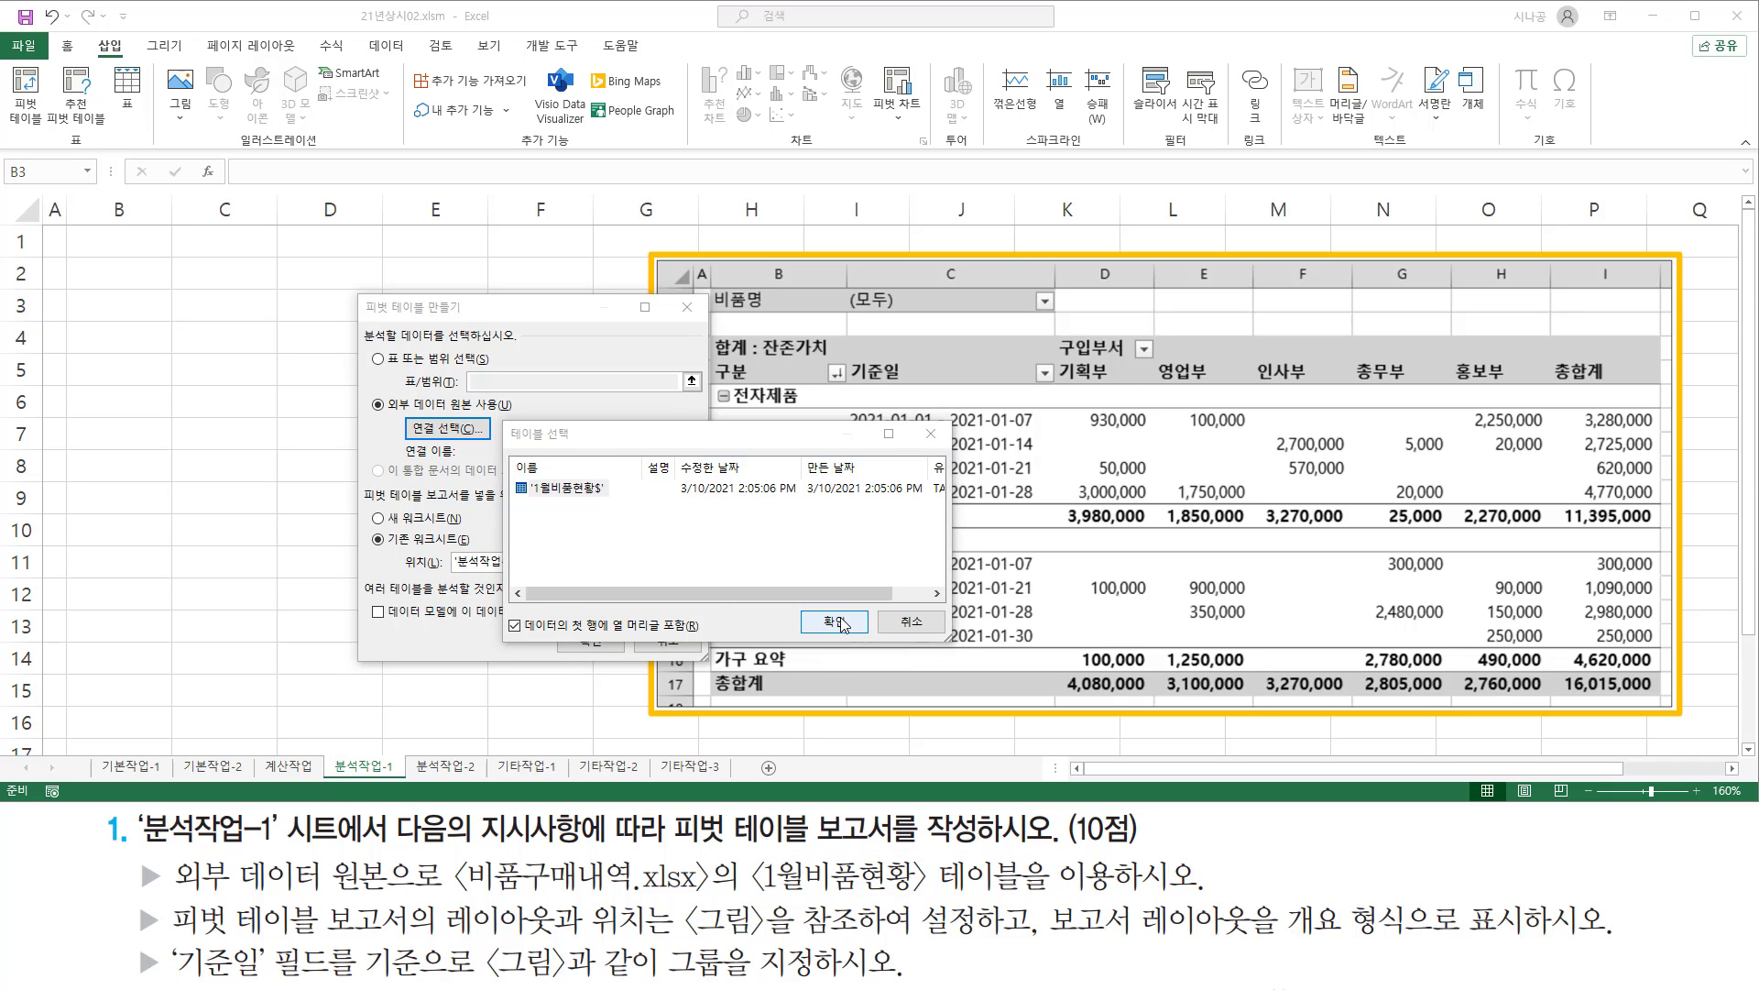
click(836, 622)
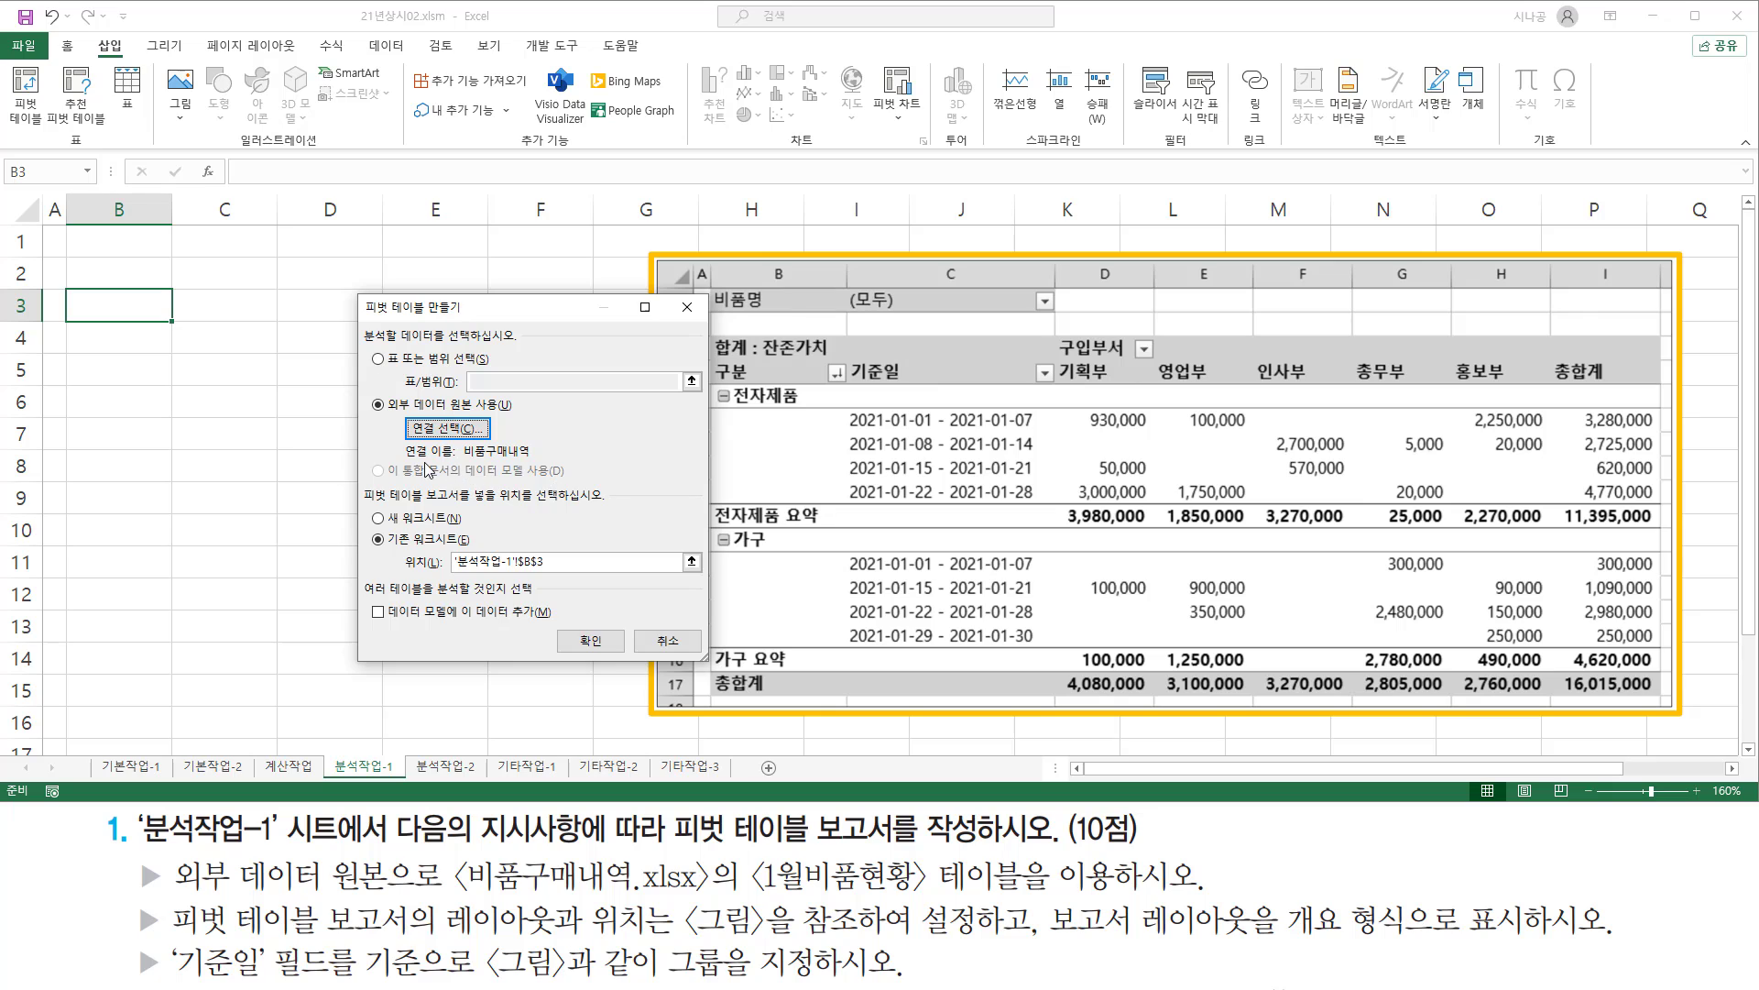
Create the pivot table from the 비품구매내역 connection in the existing worksheet at cell B3 of 분석작업-1
drag(460, 459, 534, 459)
mouse_move(354, 318)
mouse_down()
mouse_move(664, 481)
mouse_move(704, 478)
mouse_up()
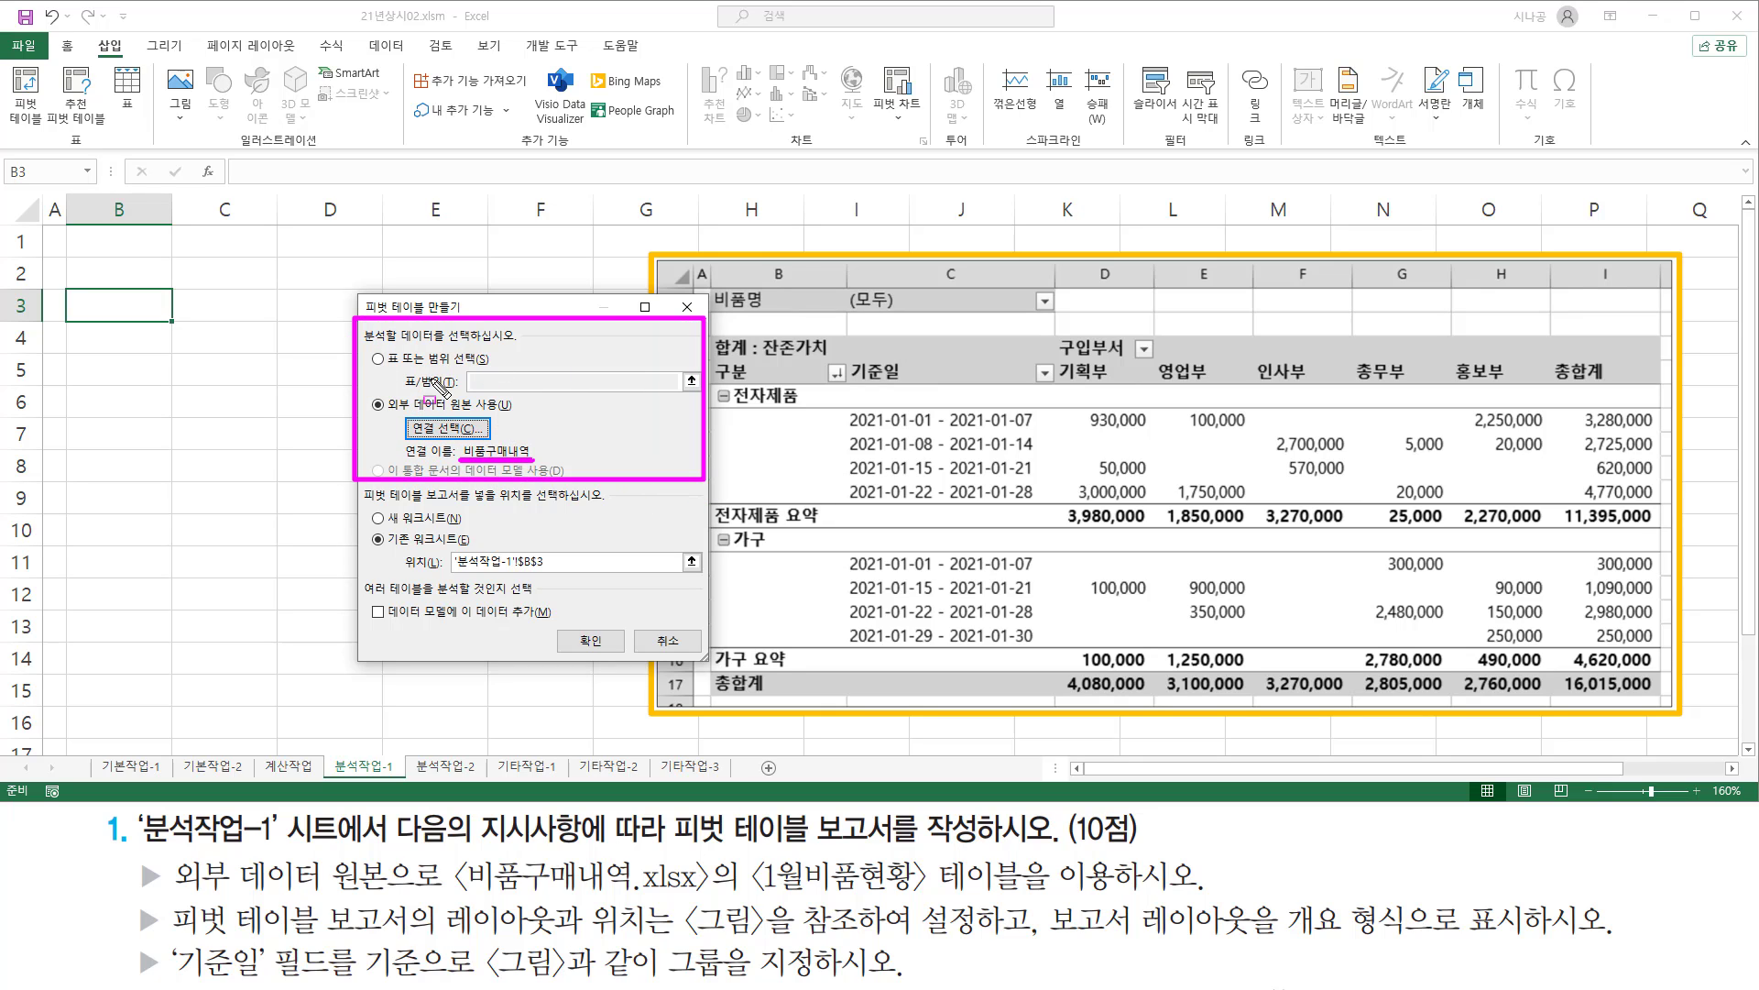
key(Escape)
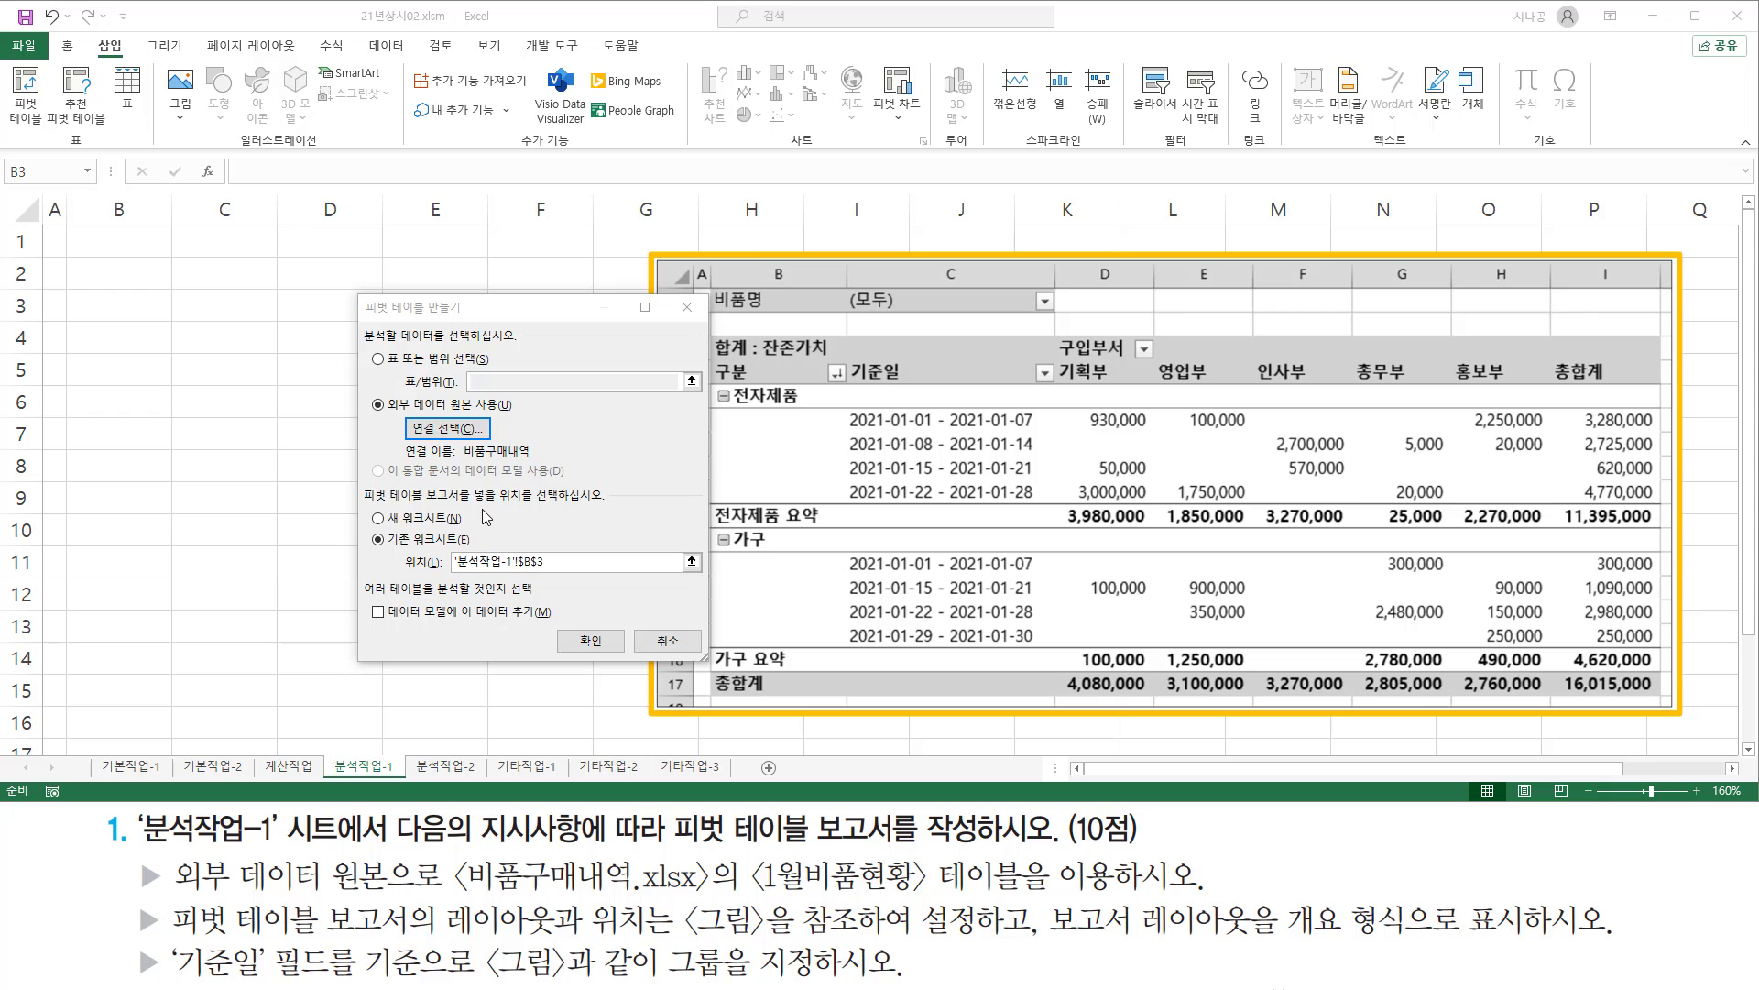
click(540, 513)
key(ctrl+2)
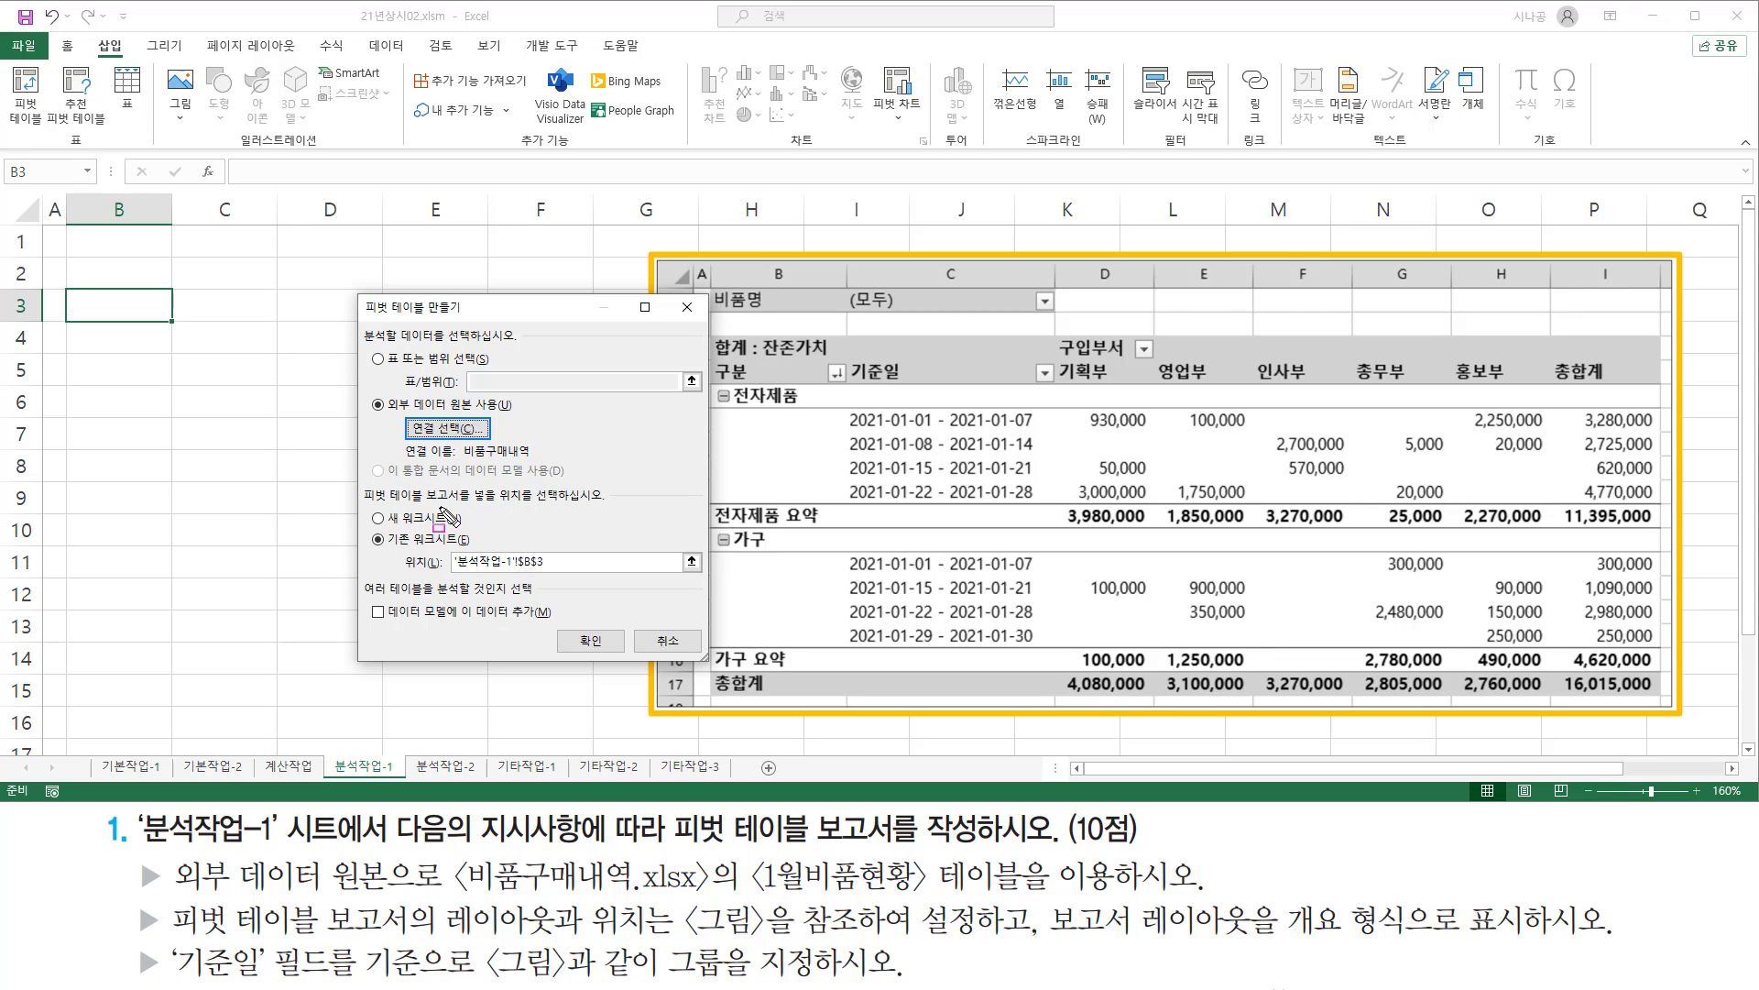
drag(434, 503, 603, 503)
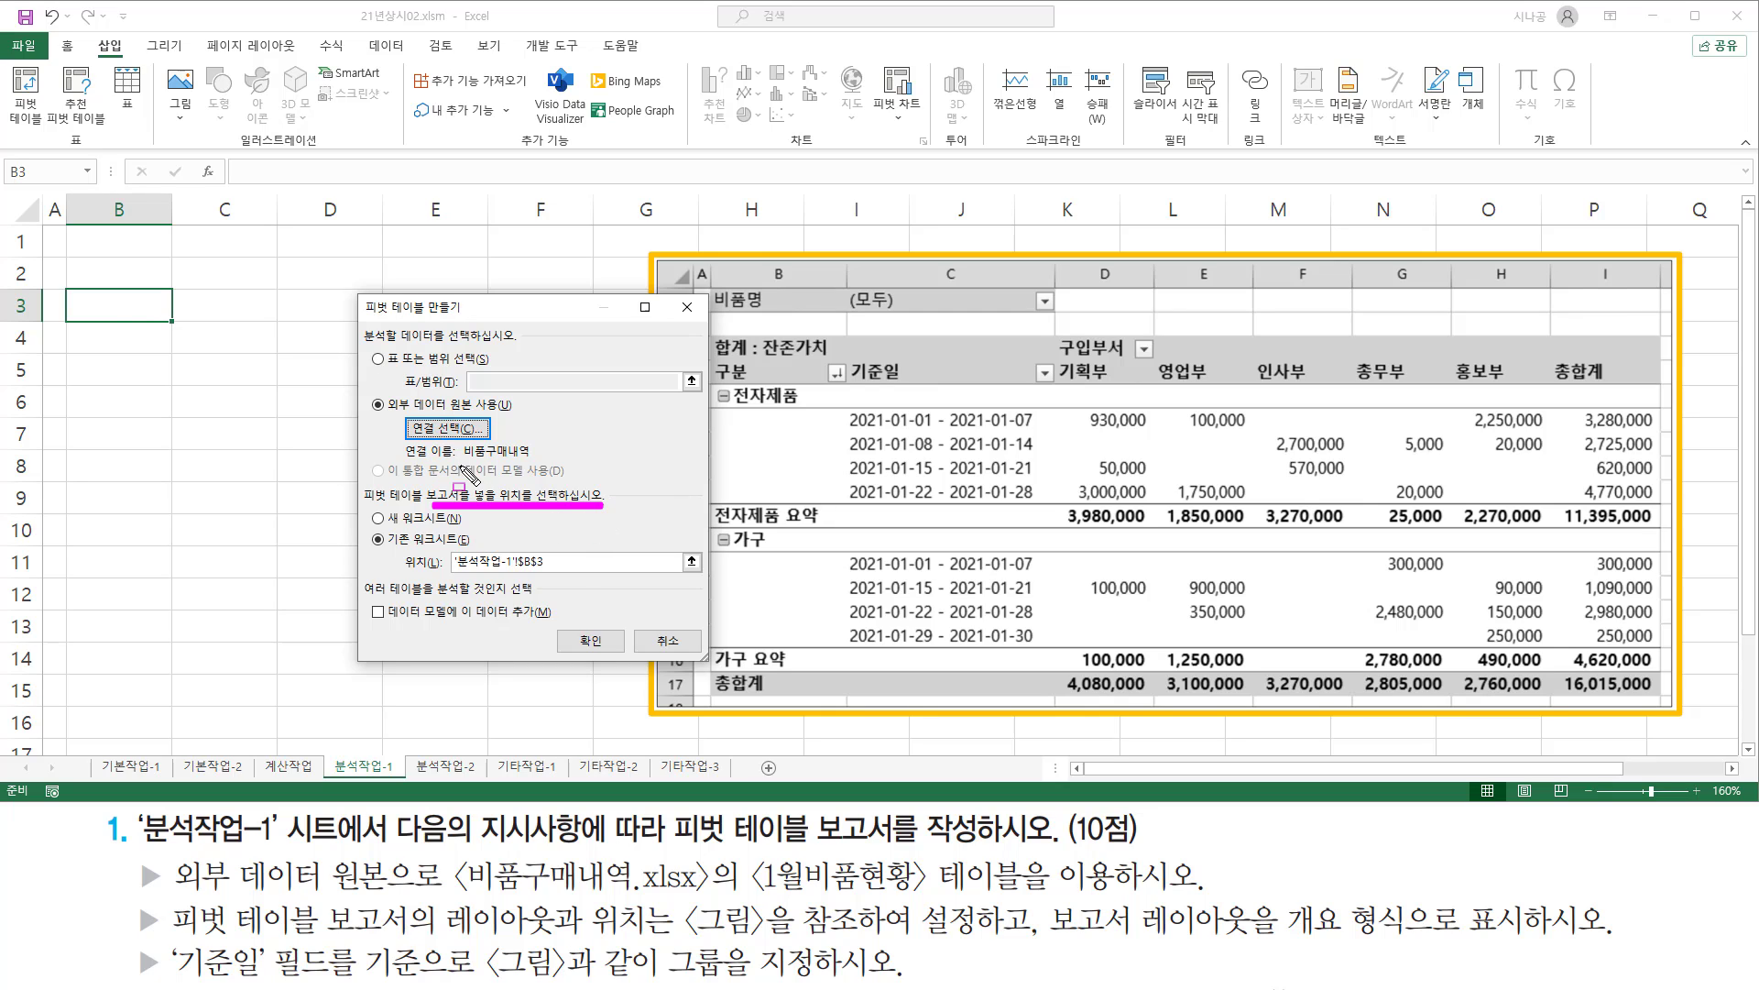
drag(78, 295, 151, 316)
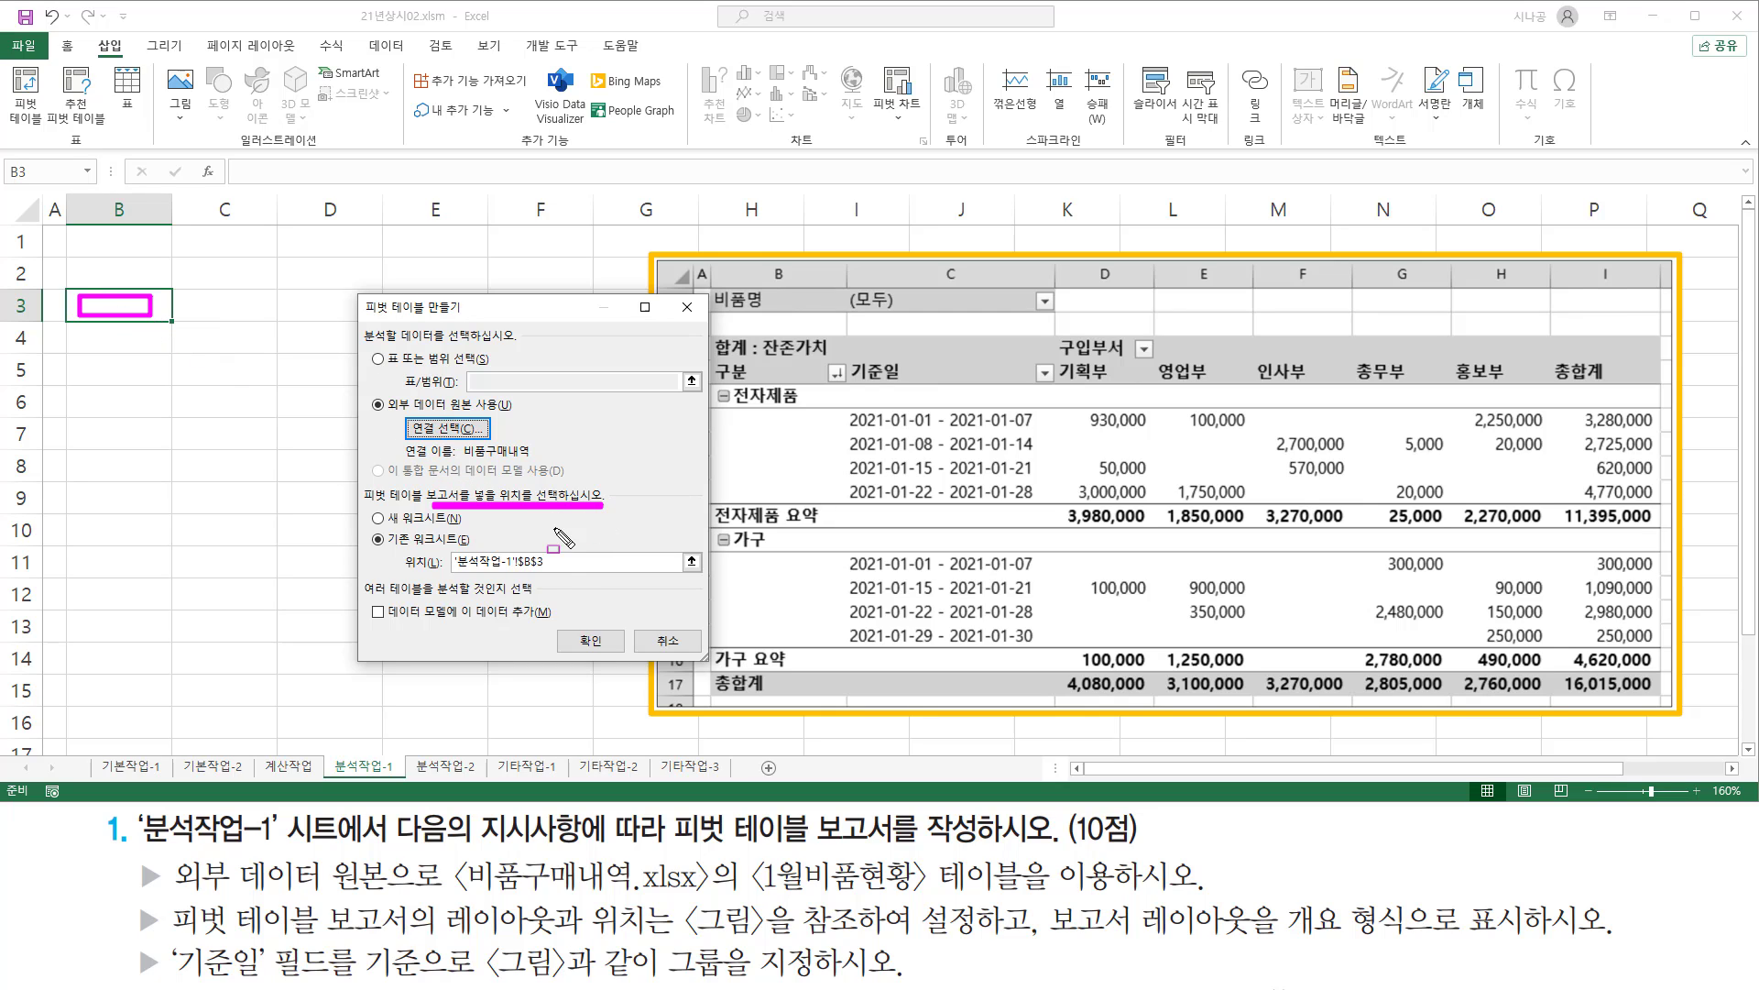
drag(455, 574, 548, 572)
drag(446, 546, 555, 583)
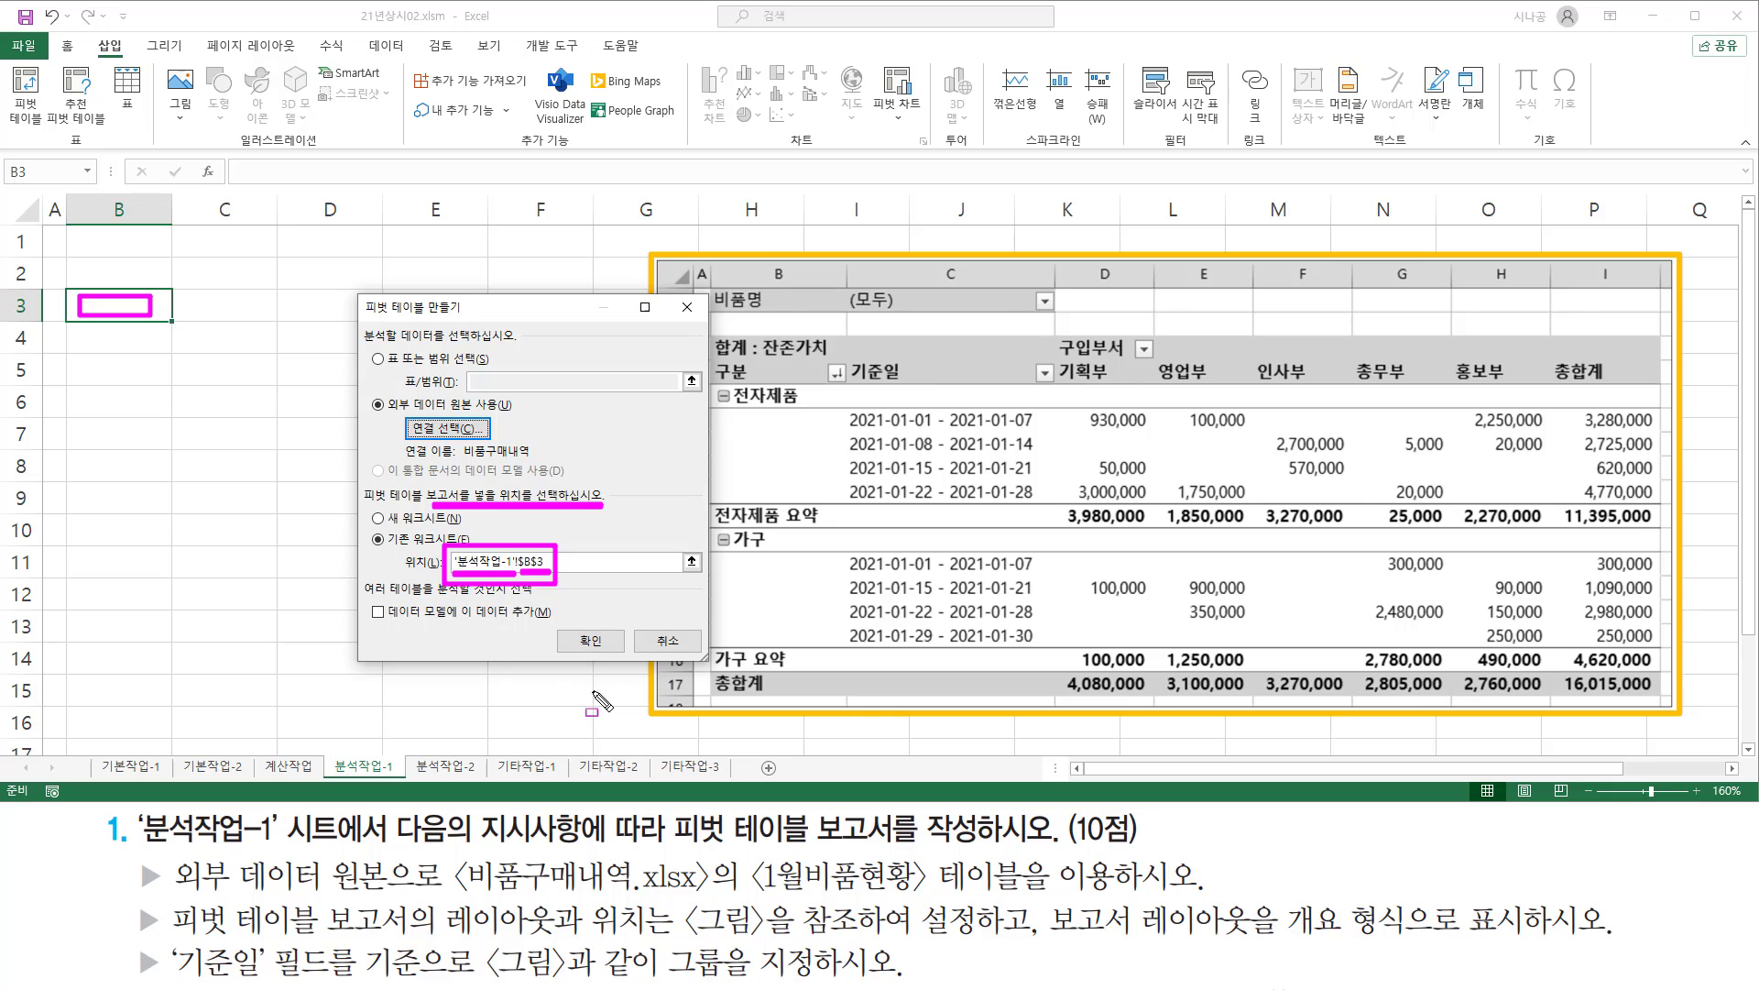
drag(566, 624, 624, 662)
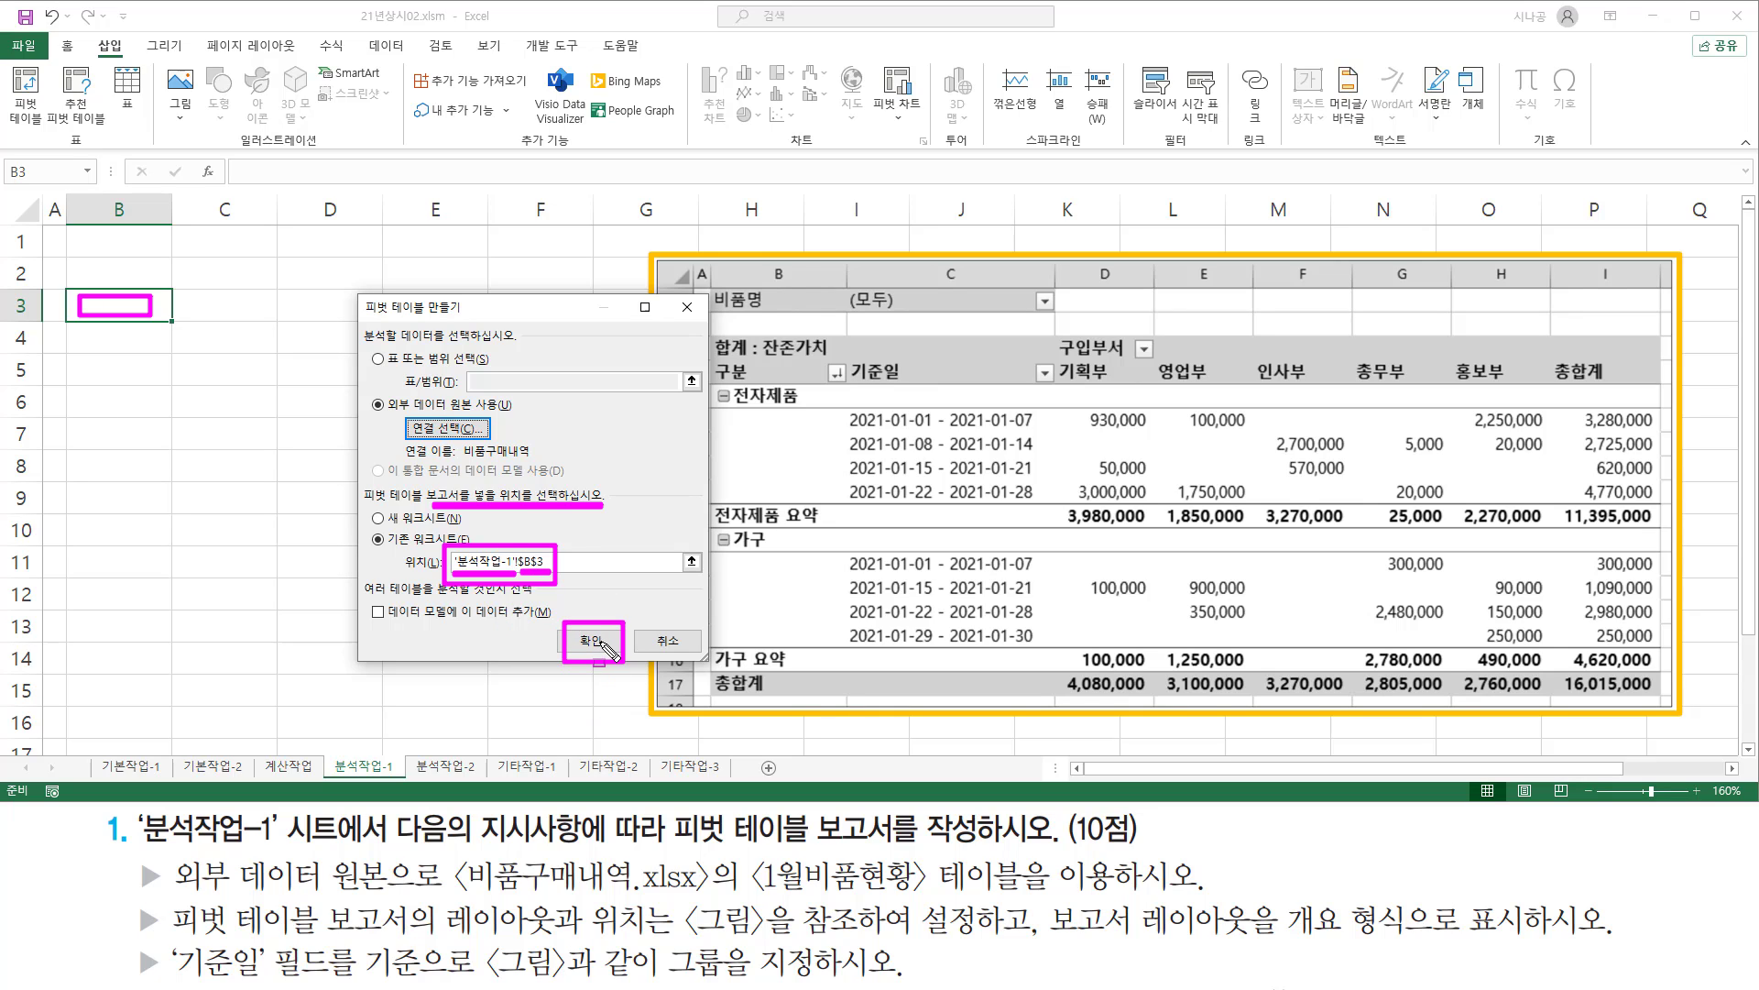
key(Escape)
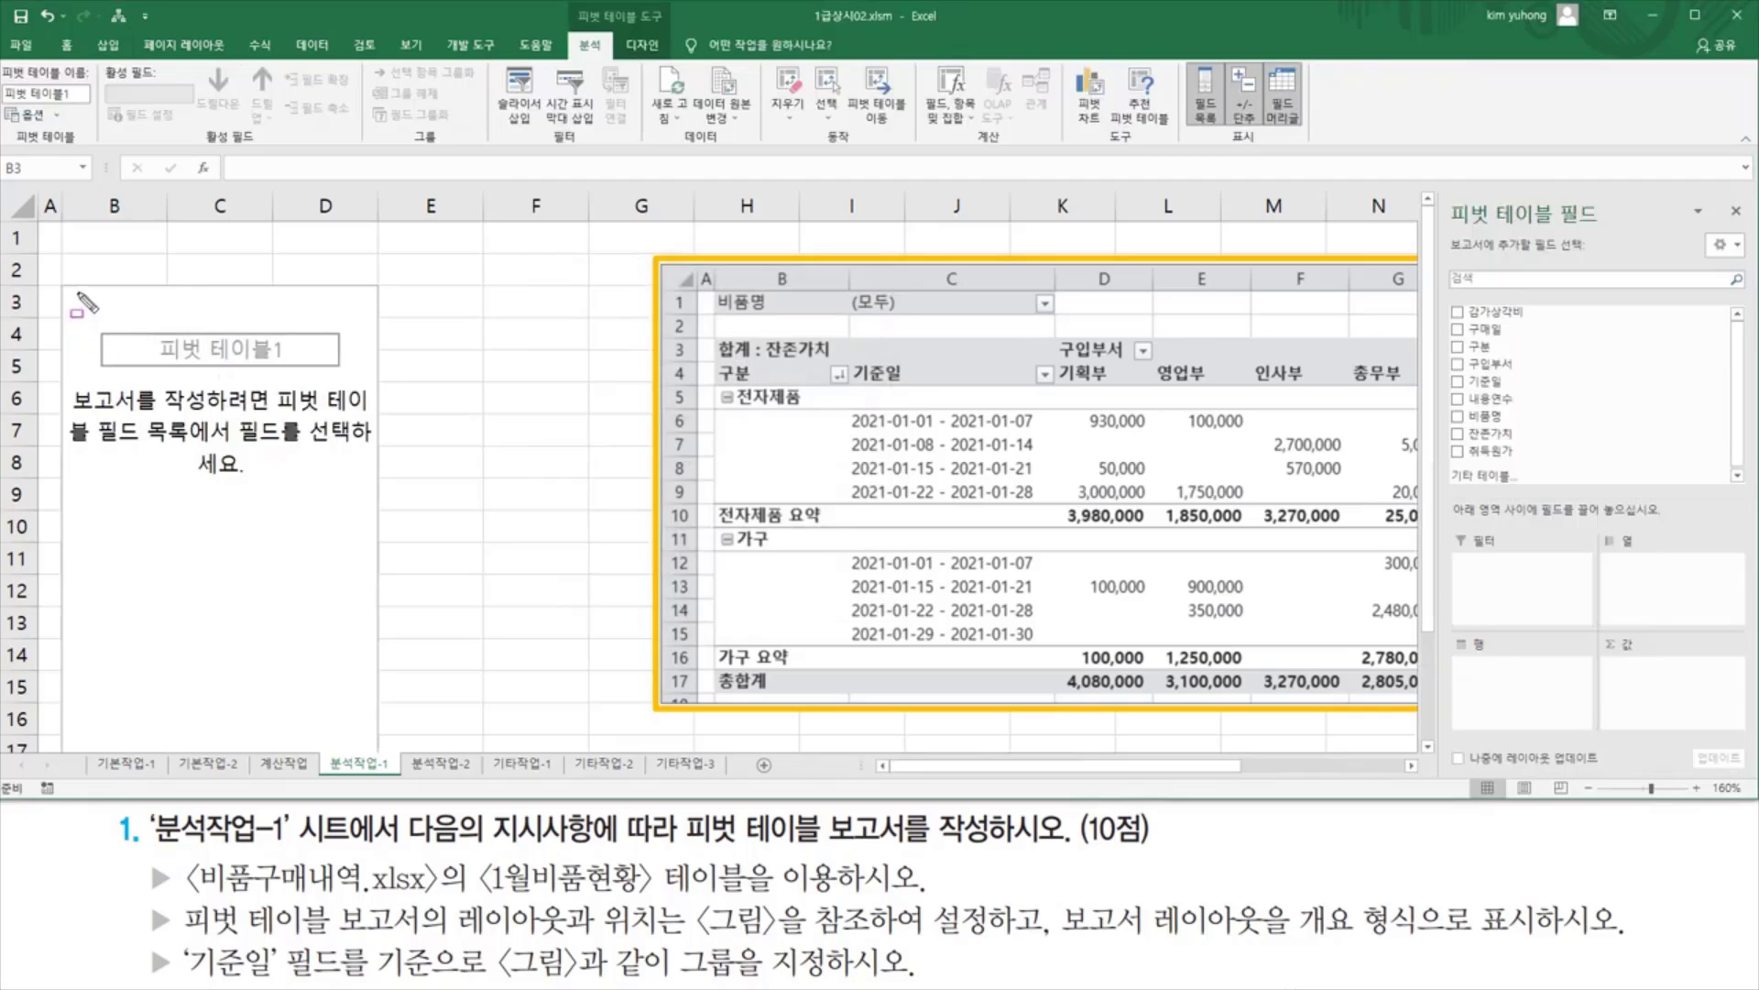
Add the 비품명 field to the filter area of the pivot table
drag(72, 311, 148, 291)
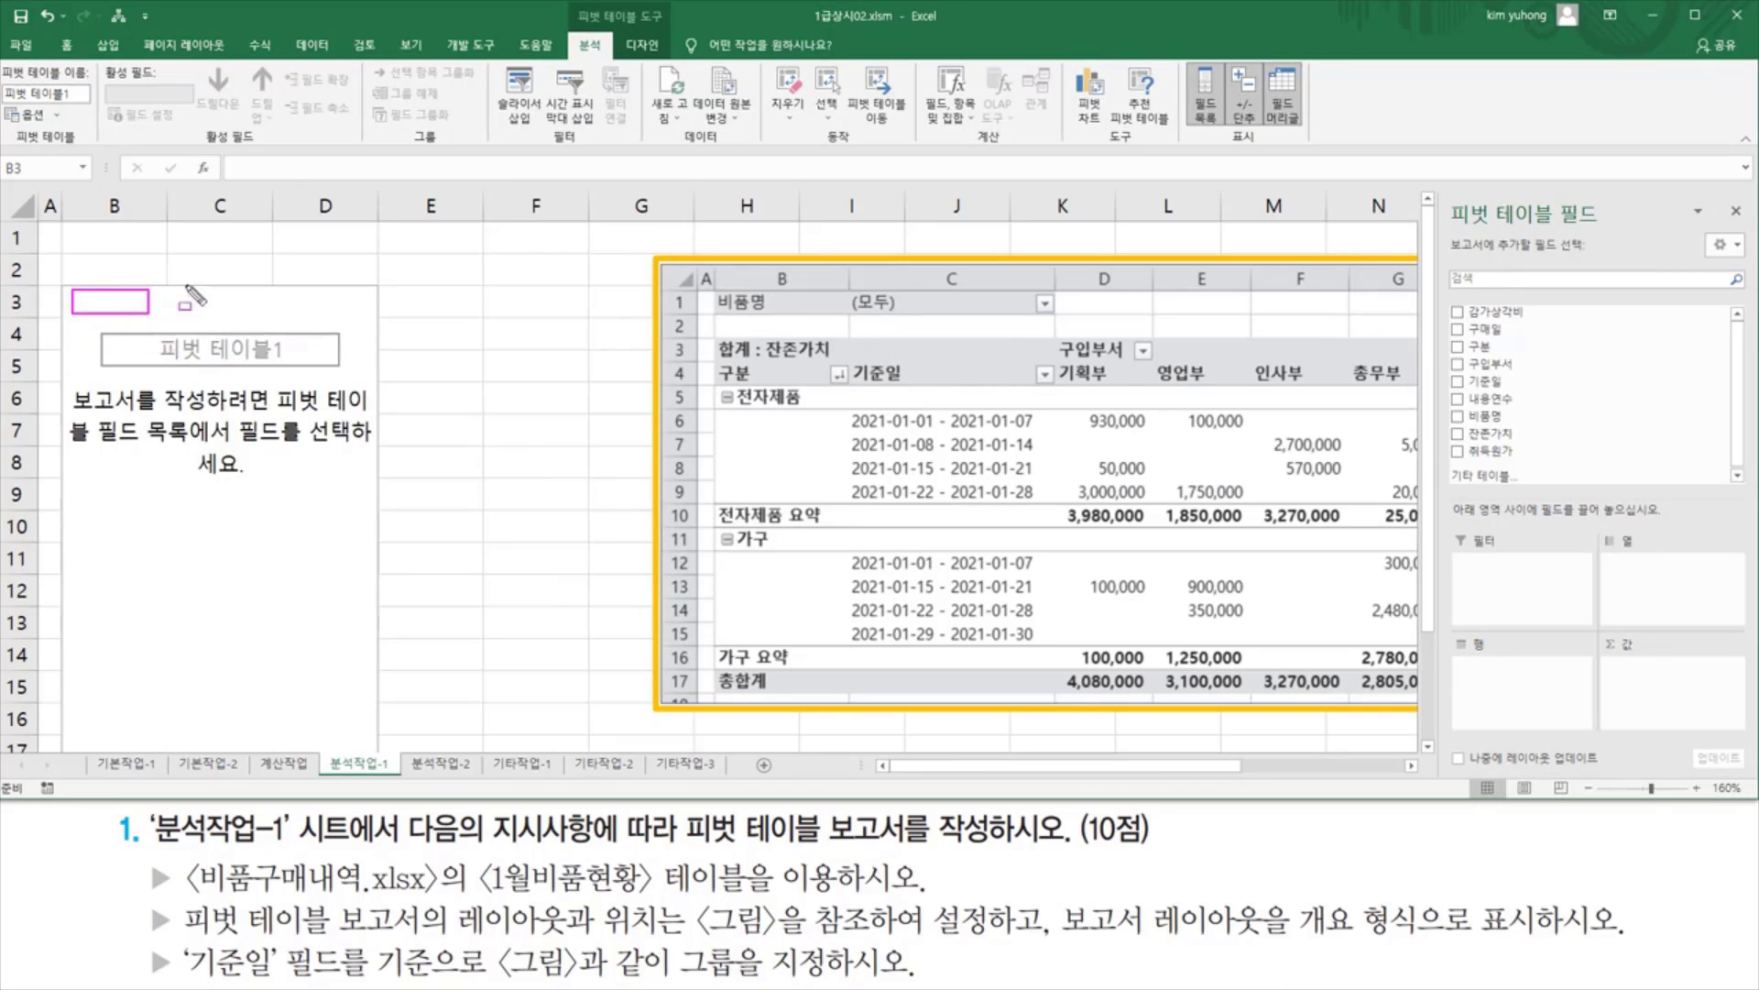
drag(171, 457, 181, 450)
mouse_move(189, 896)
mouse_down()
mouse_move(440, 905)
mouse_move(427, 861)
mouse_move(692, 923)
mouse_move(687, 857)
mouse_move(768, 864)
mouse_up()
drag(1446, 299, 1536, 485)
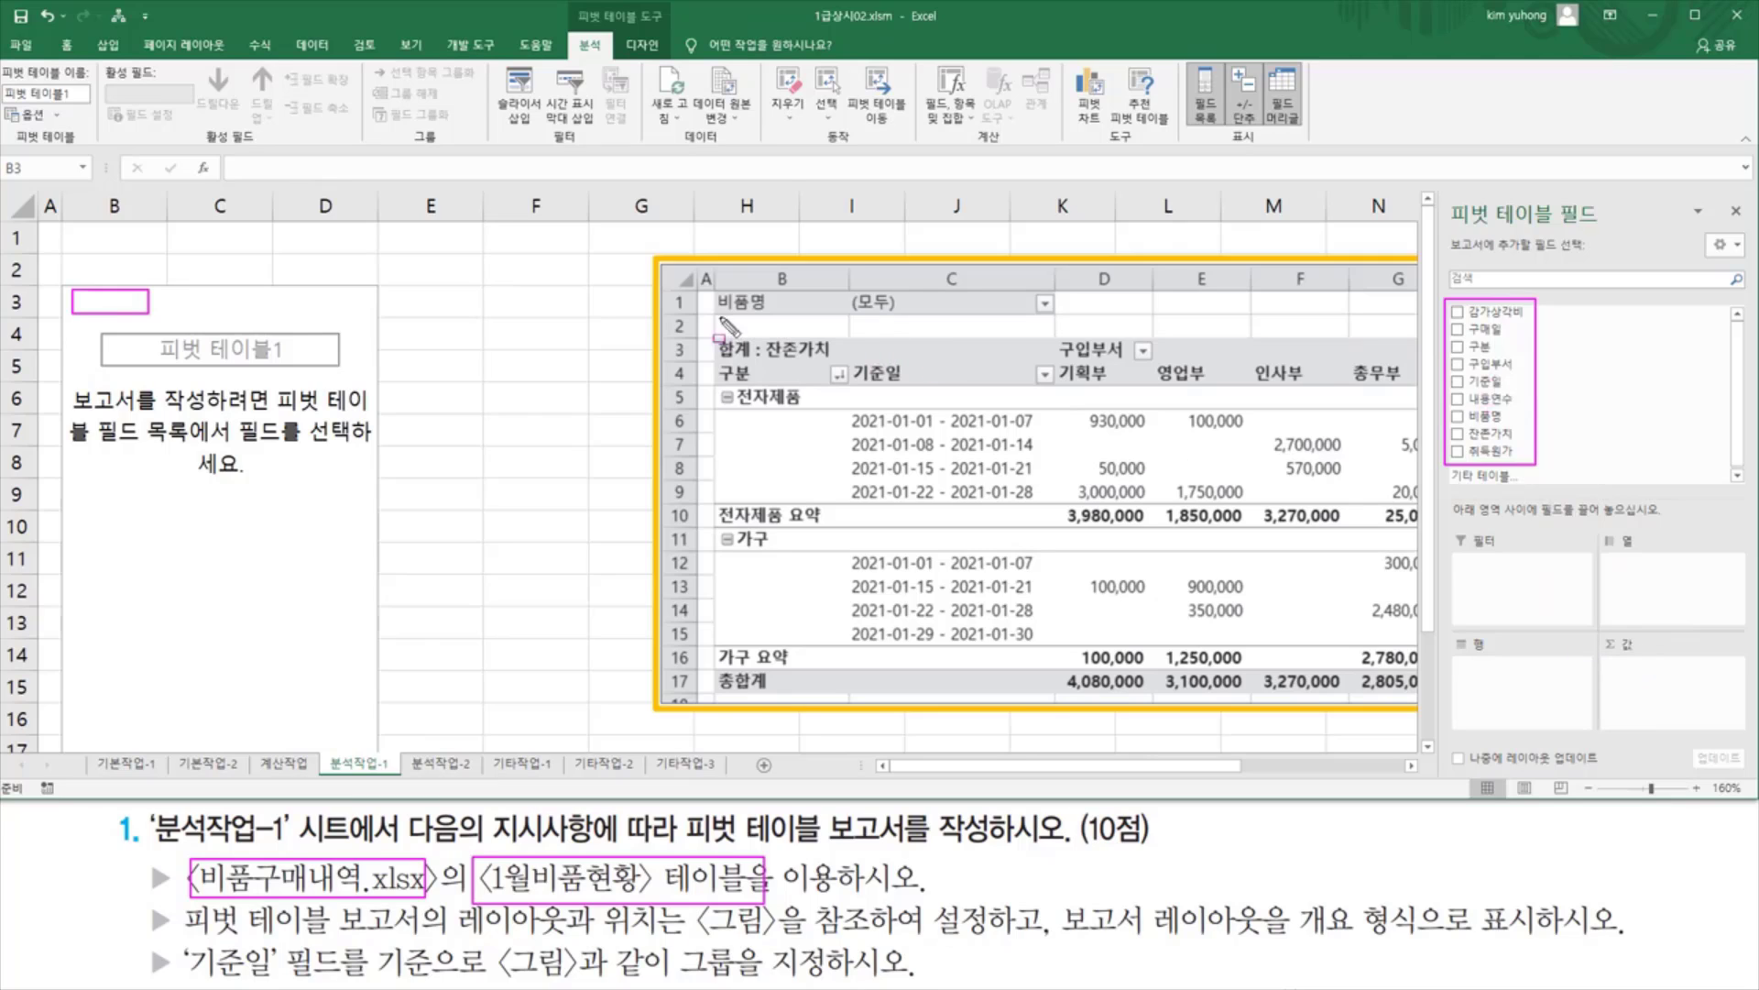
drag(711, 282, 790, 310)
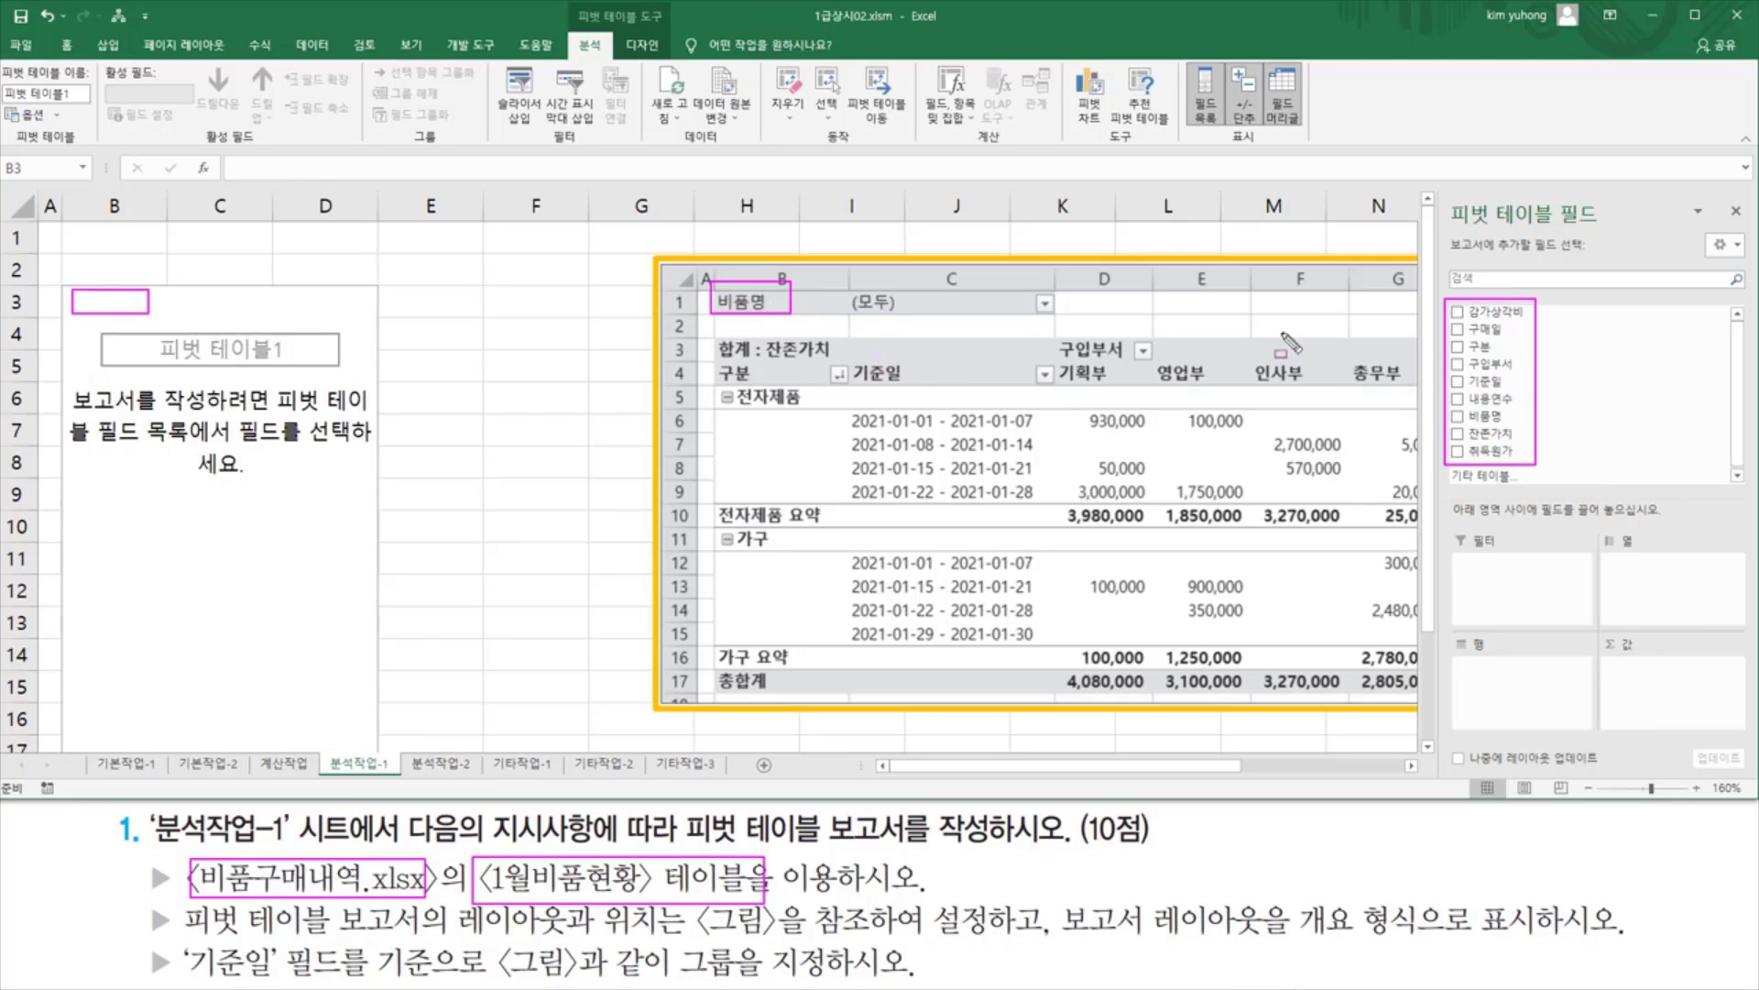
key(Escape)
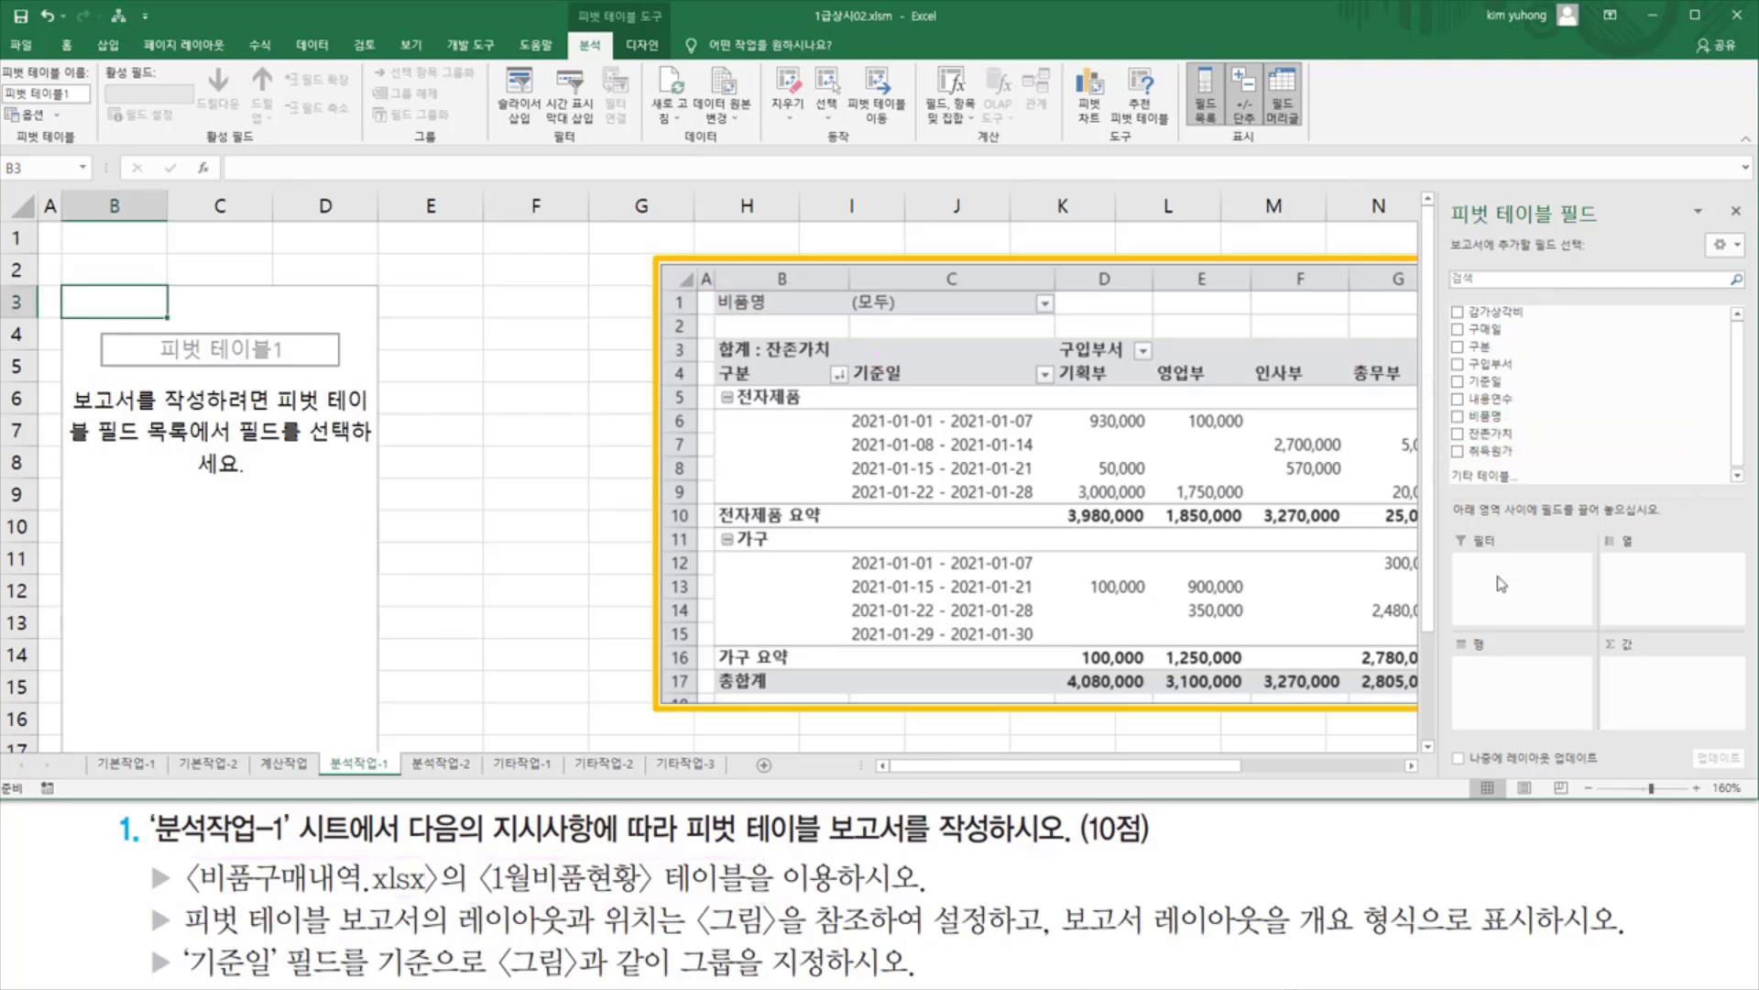
drag(1484, 416, 1484, 593)
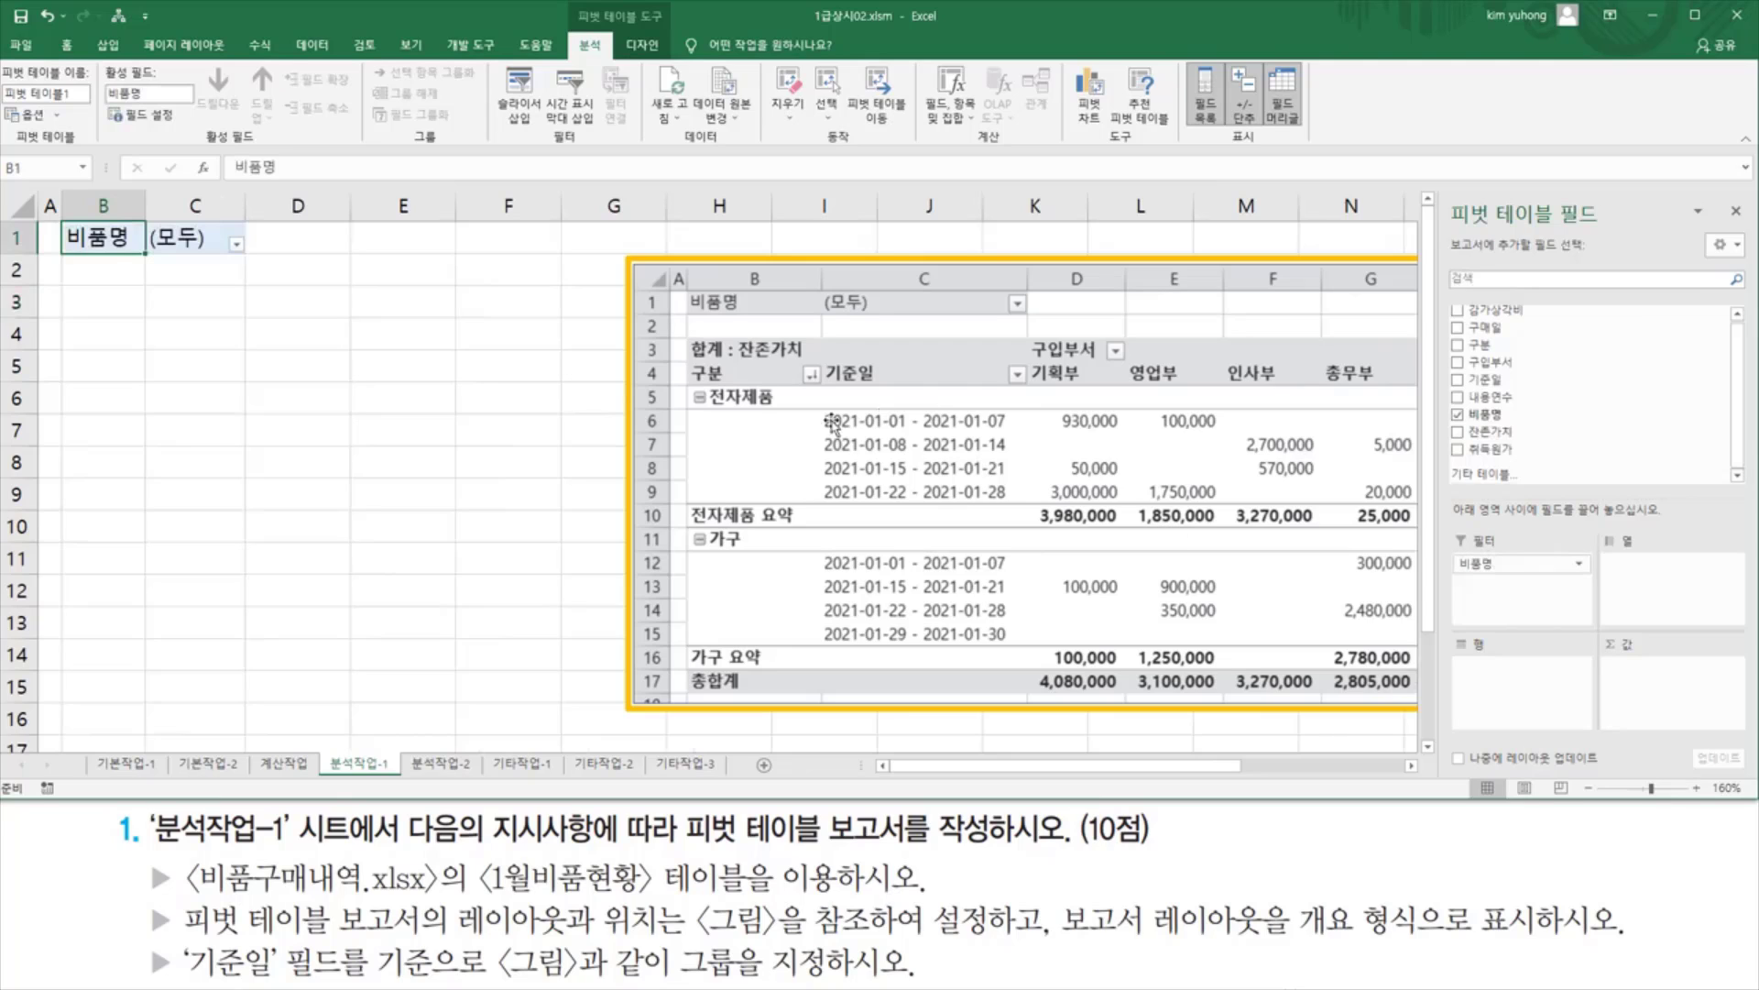
Add the 구분 field to the row area, with the 기준일 field below it
mouse_move(690, 358)
mouse_down()
mouse_move(733, 392)
mouse_move(878, 389)
mouse_up()
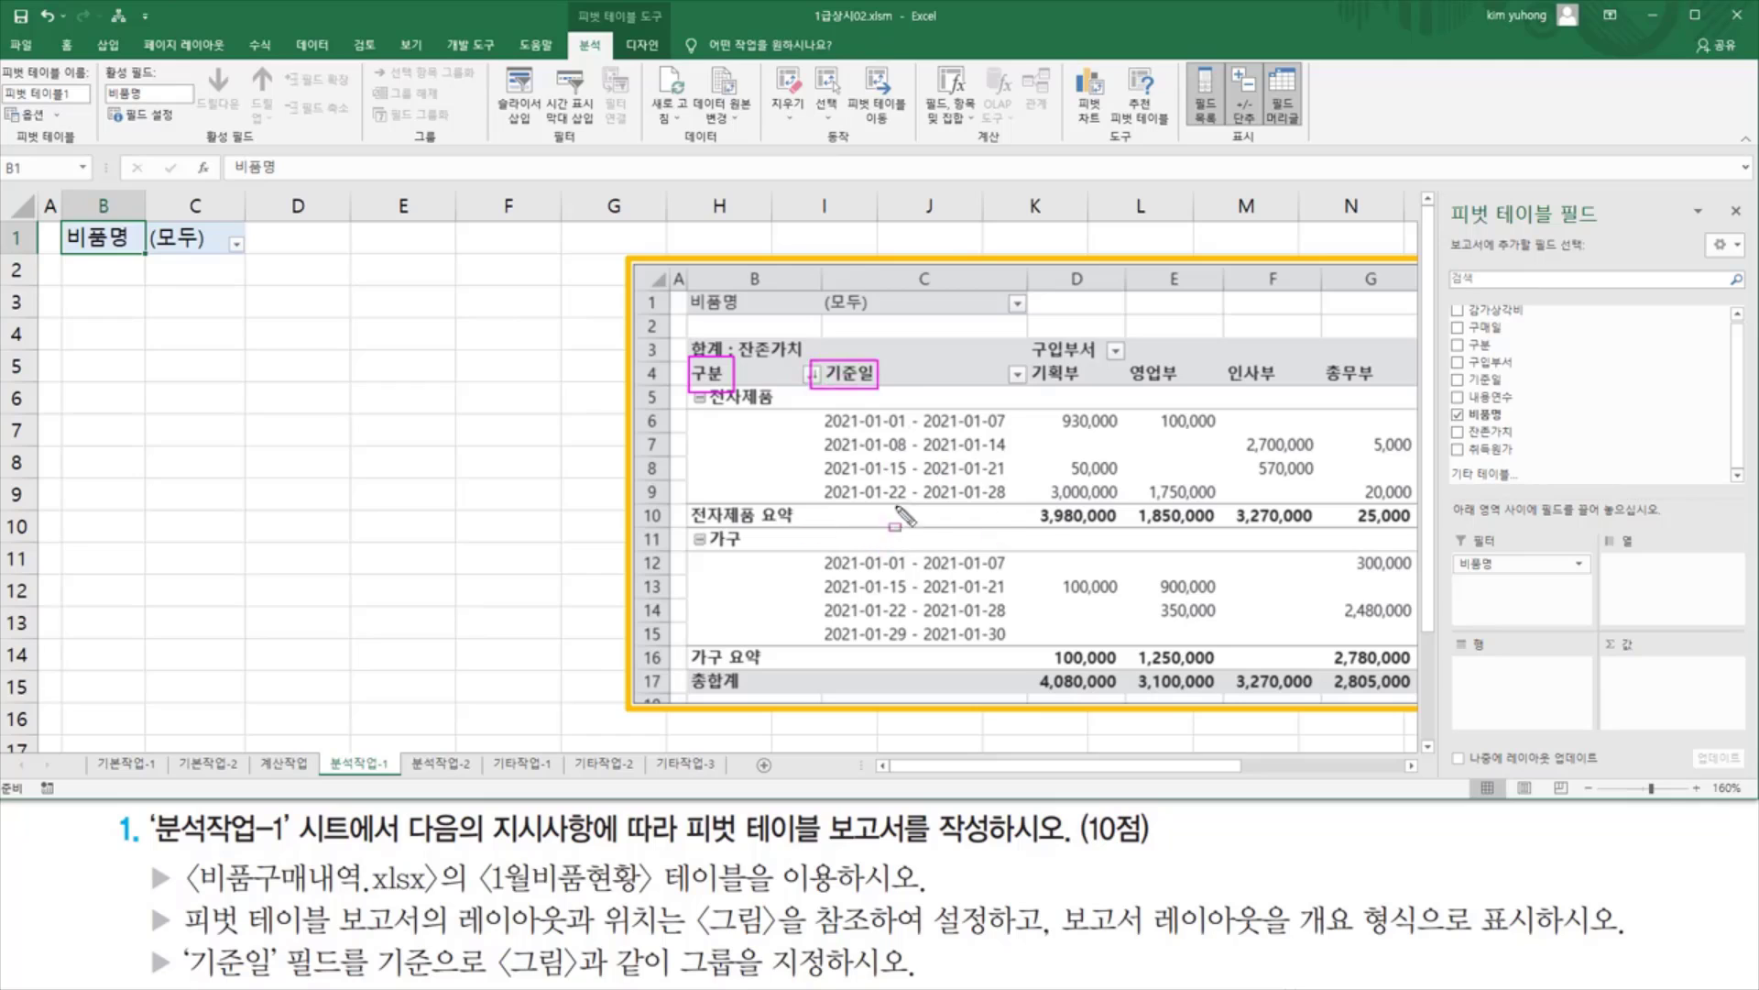
key(Escape)
mouse_move(1478, 344)
mouse_down()
mouse_move(1539, 609)
mouse_move(1512, 678)
mouse_up()
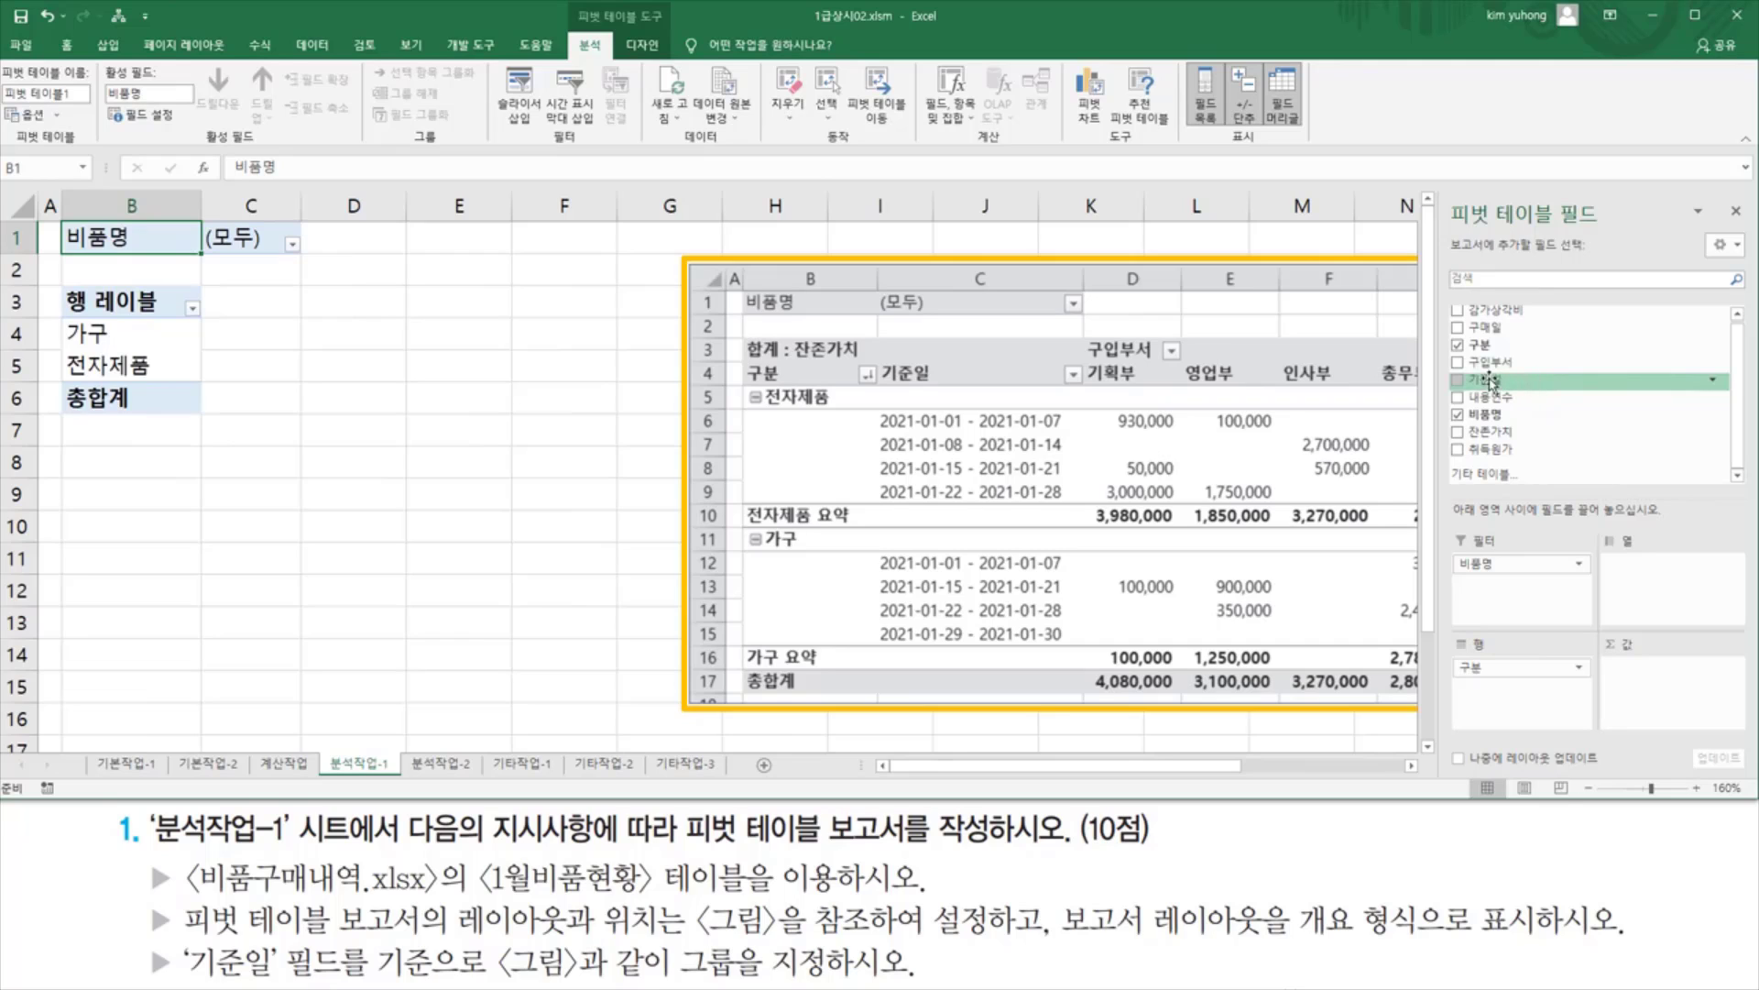
drag(1489, 381, 1532, 693)
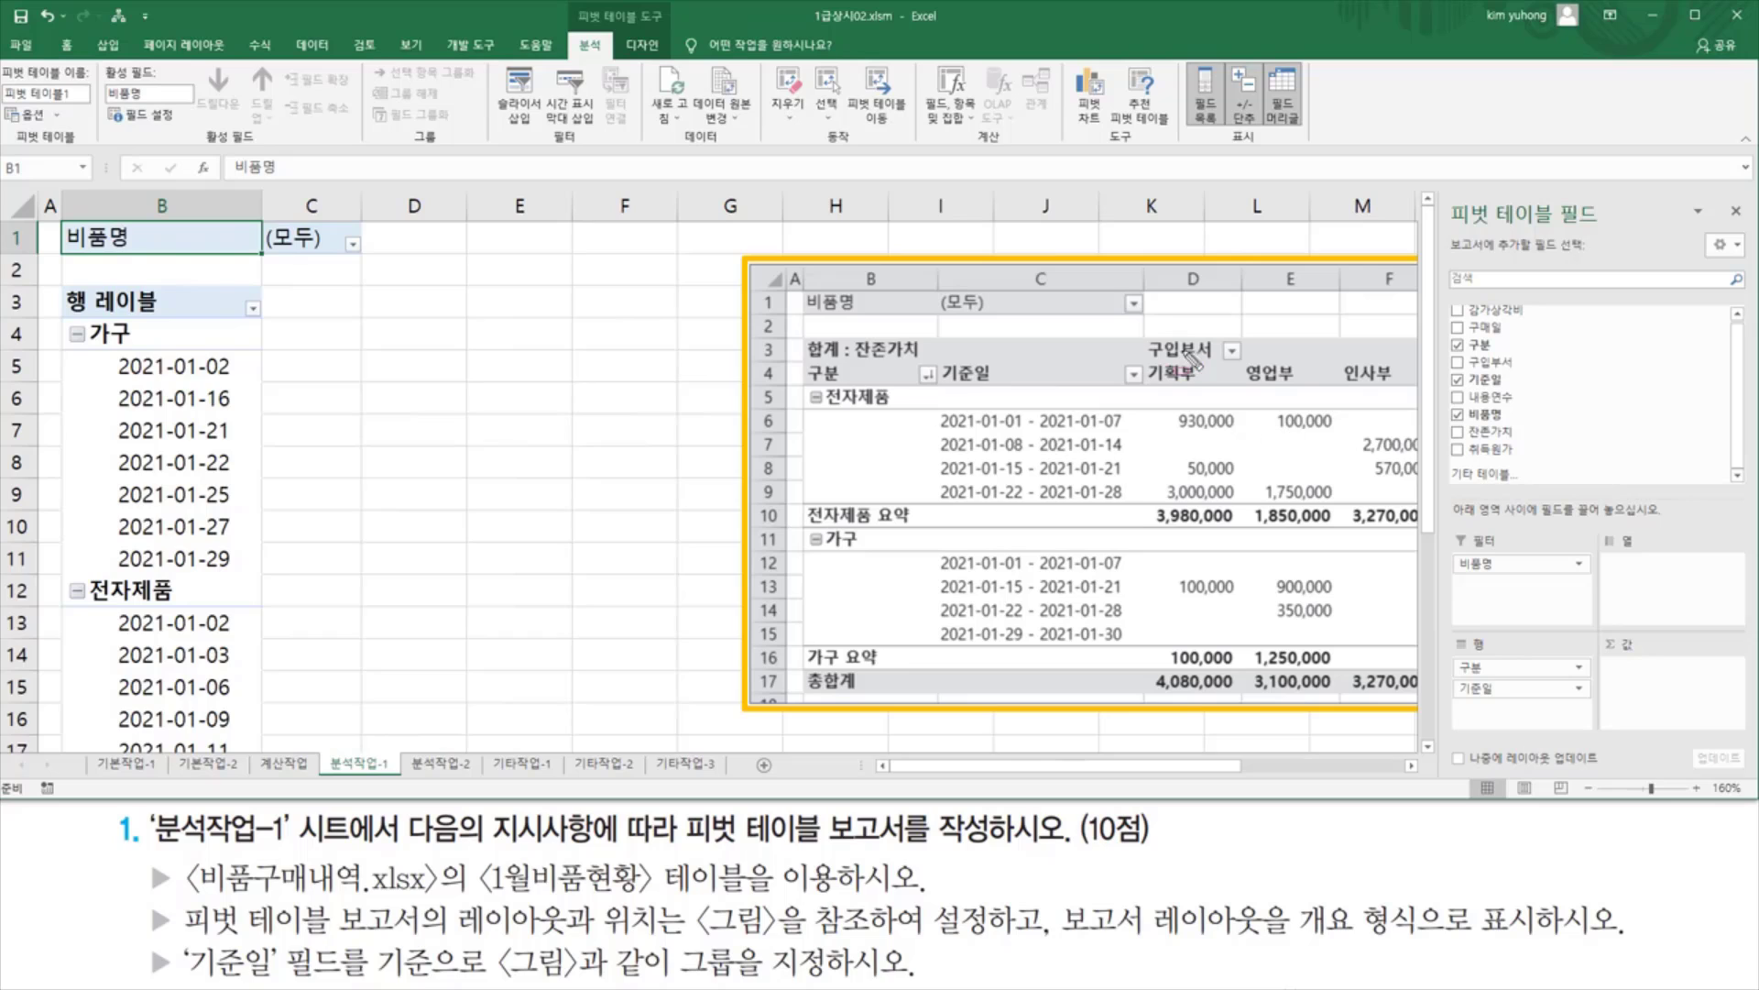
Add the 구입부서 field to the column area of the pivot table
drag(1142, 325, 1225, 366)
key(Escape)
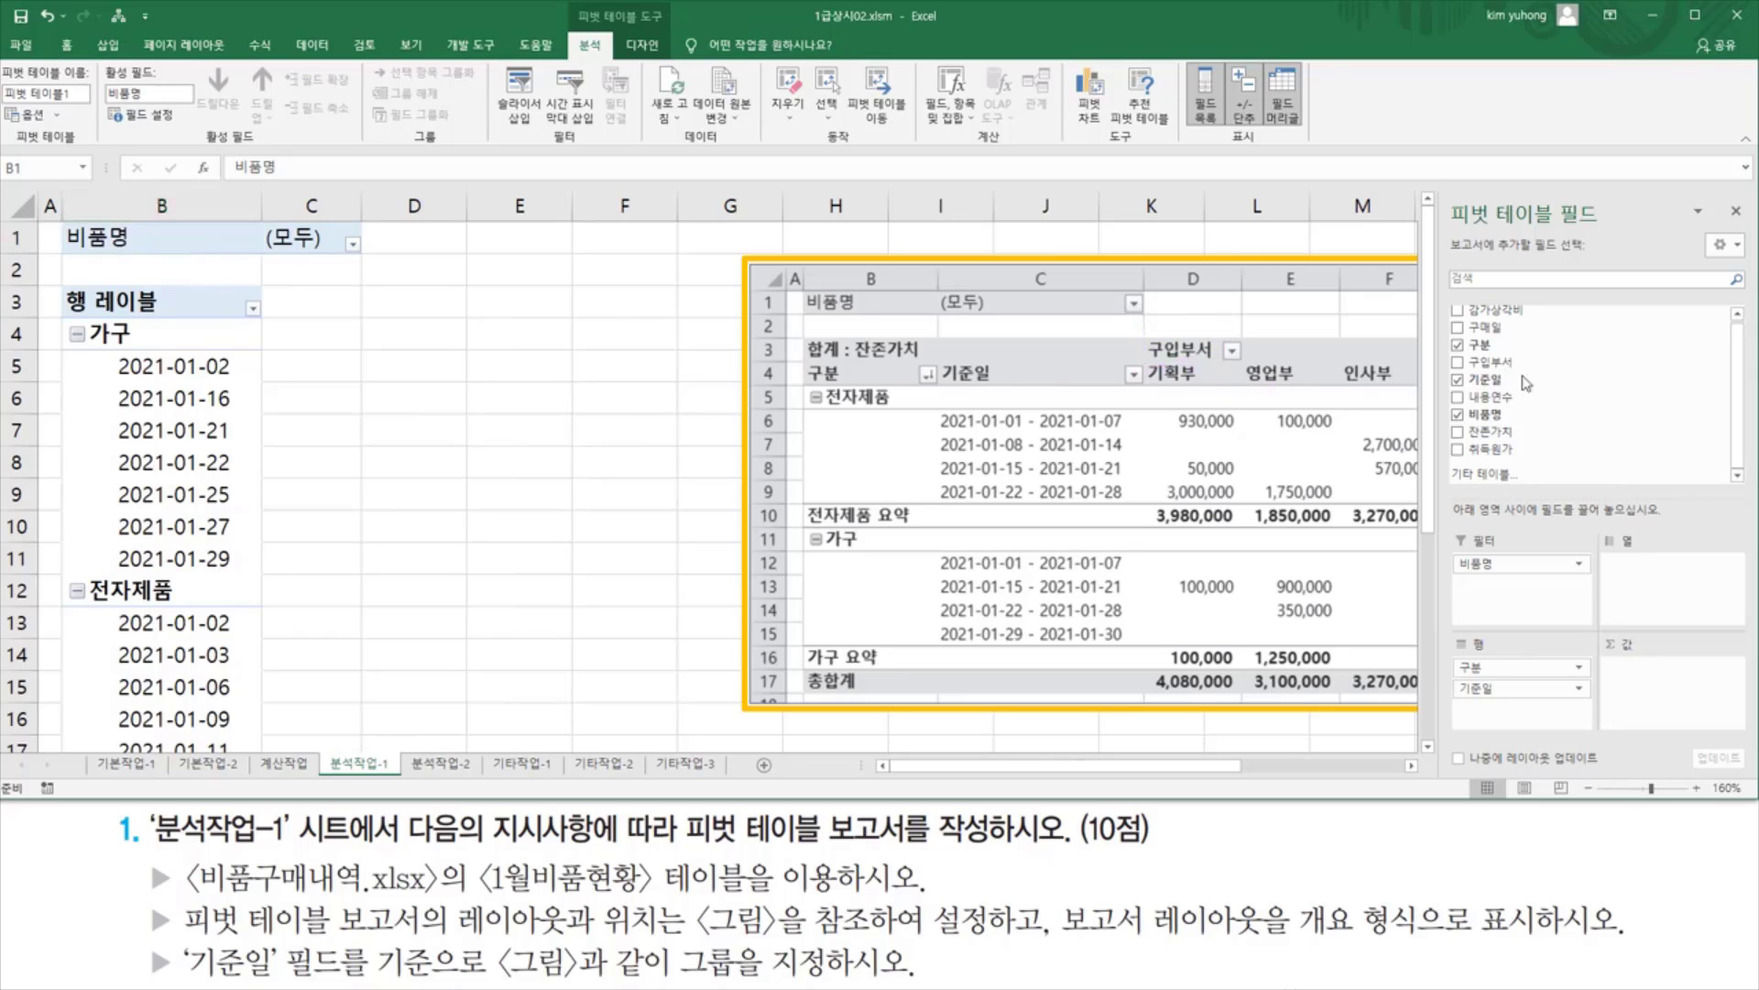
drag(1478, 364, 1650, 568)
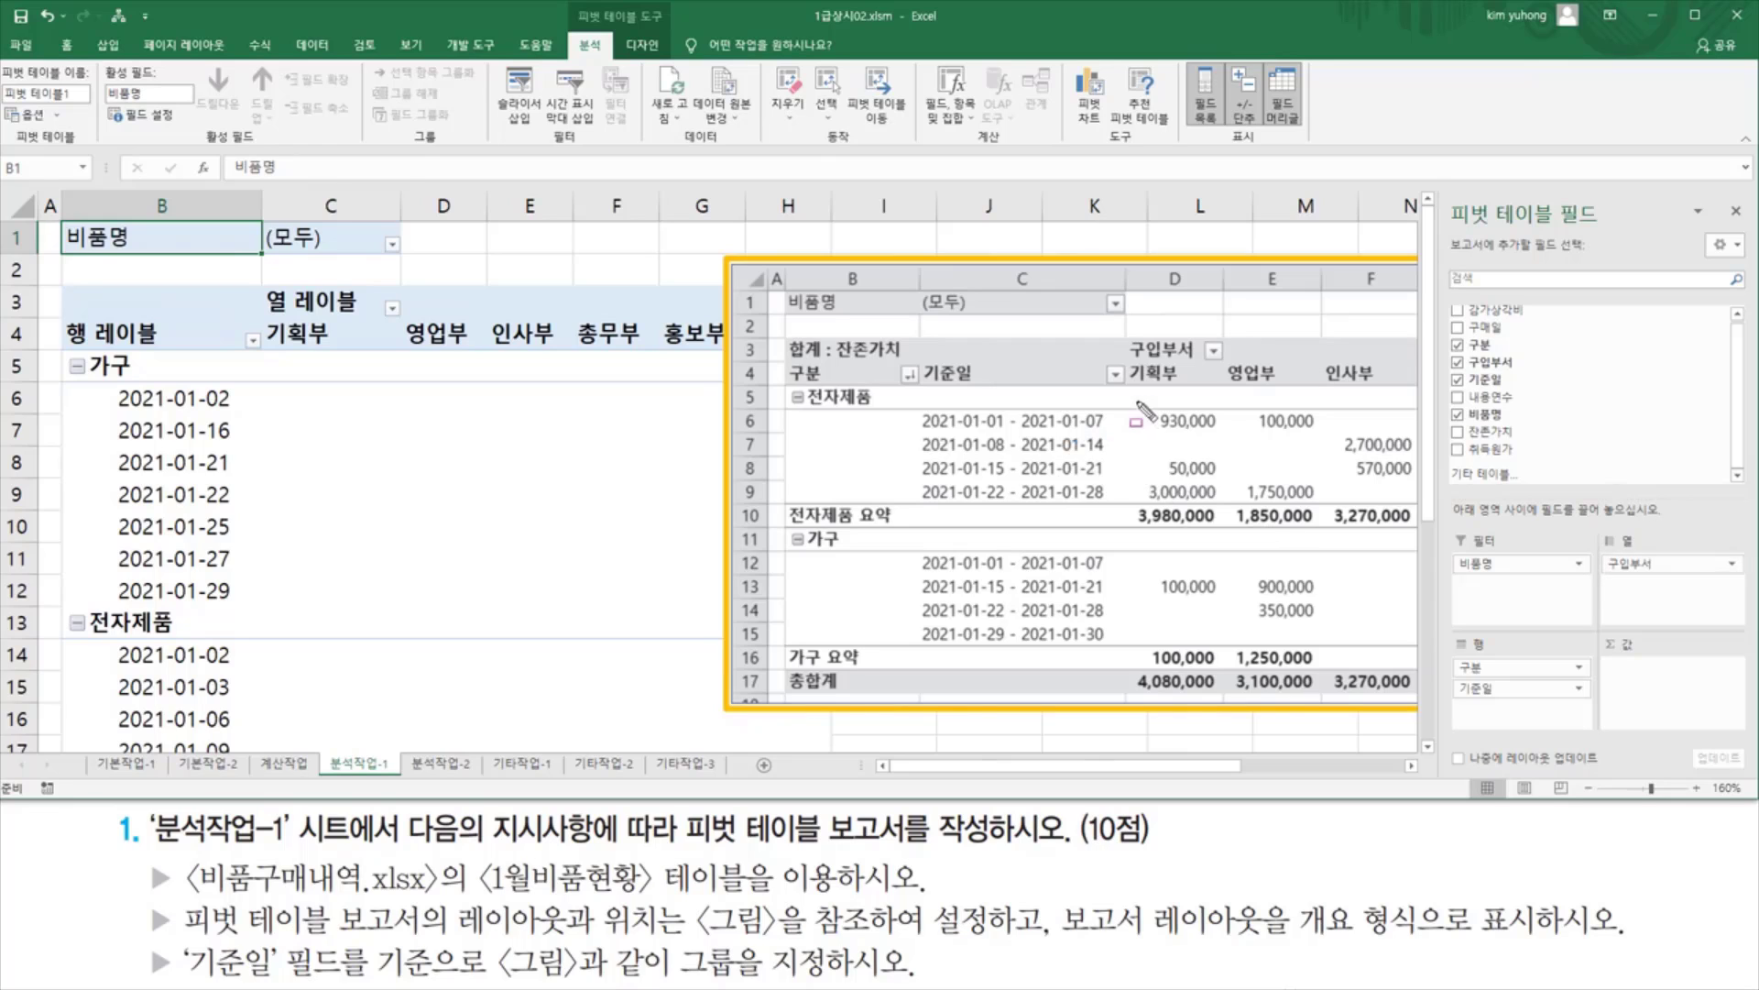
Add the 잔존가치 field to the values area of the pivot table as a sum
mouse_move(1134, 398)
mouse_down()
mouse_move(1325, 628)
mouse_move(1391, 673)
mouse_up()
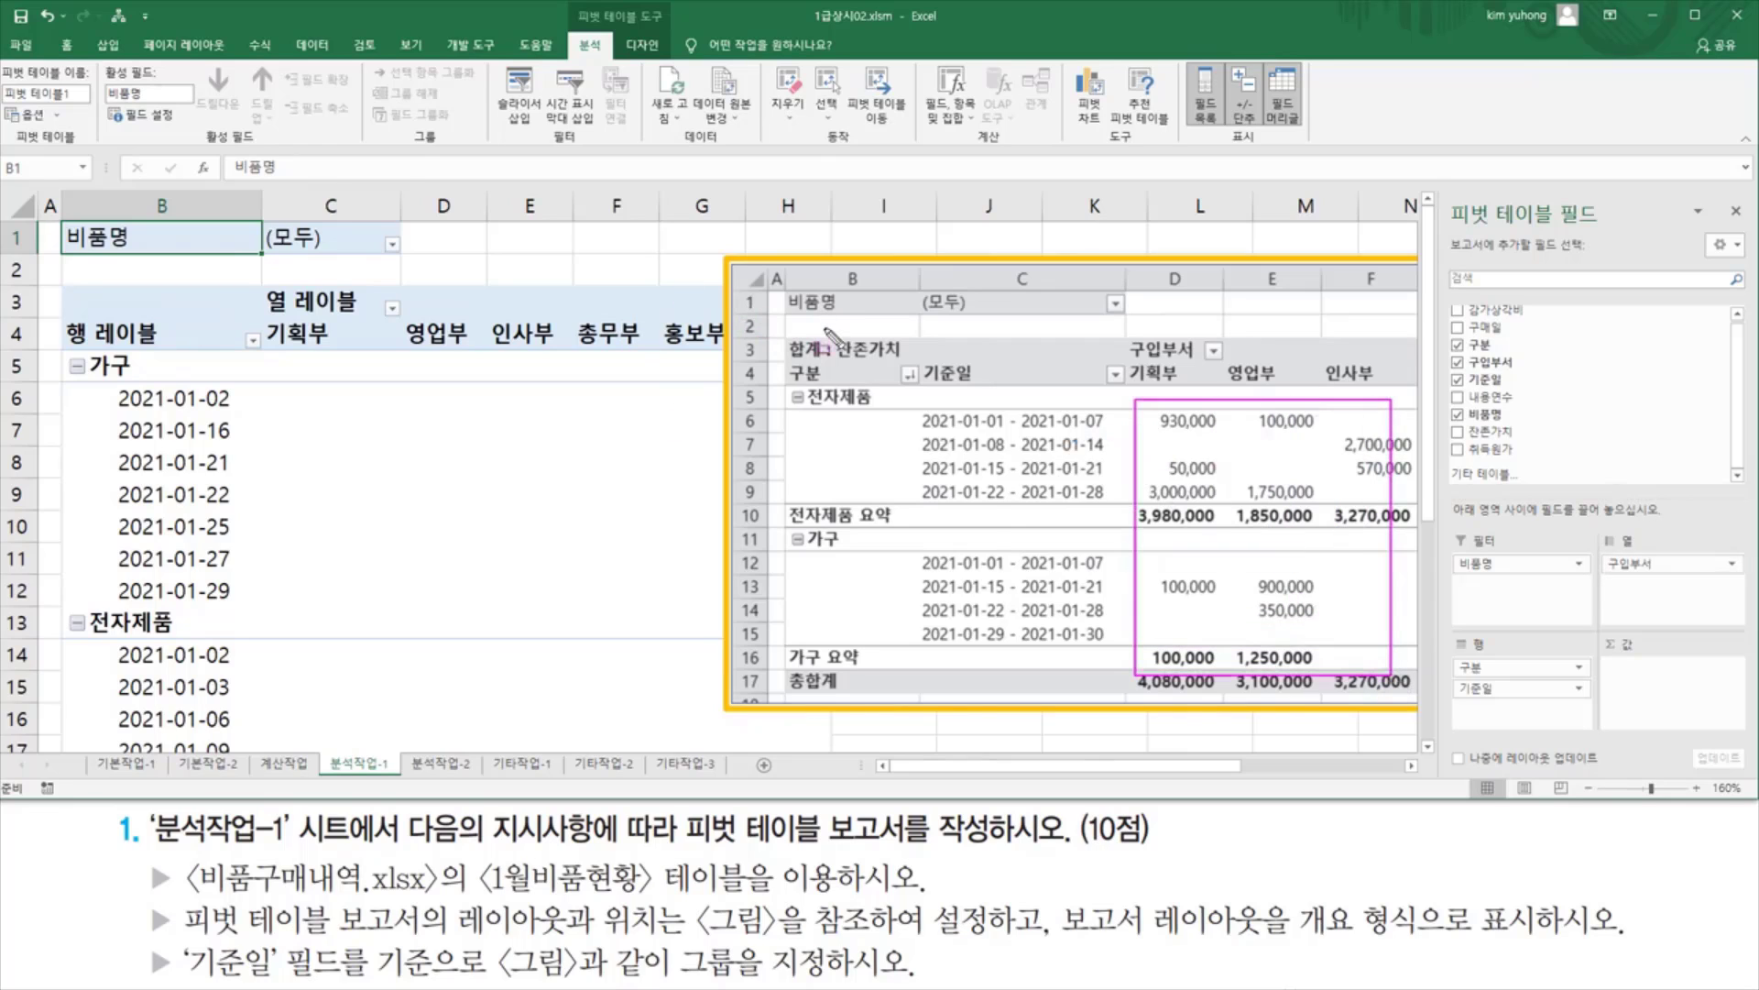
drag(832, 332, 904, 361)
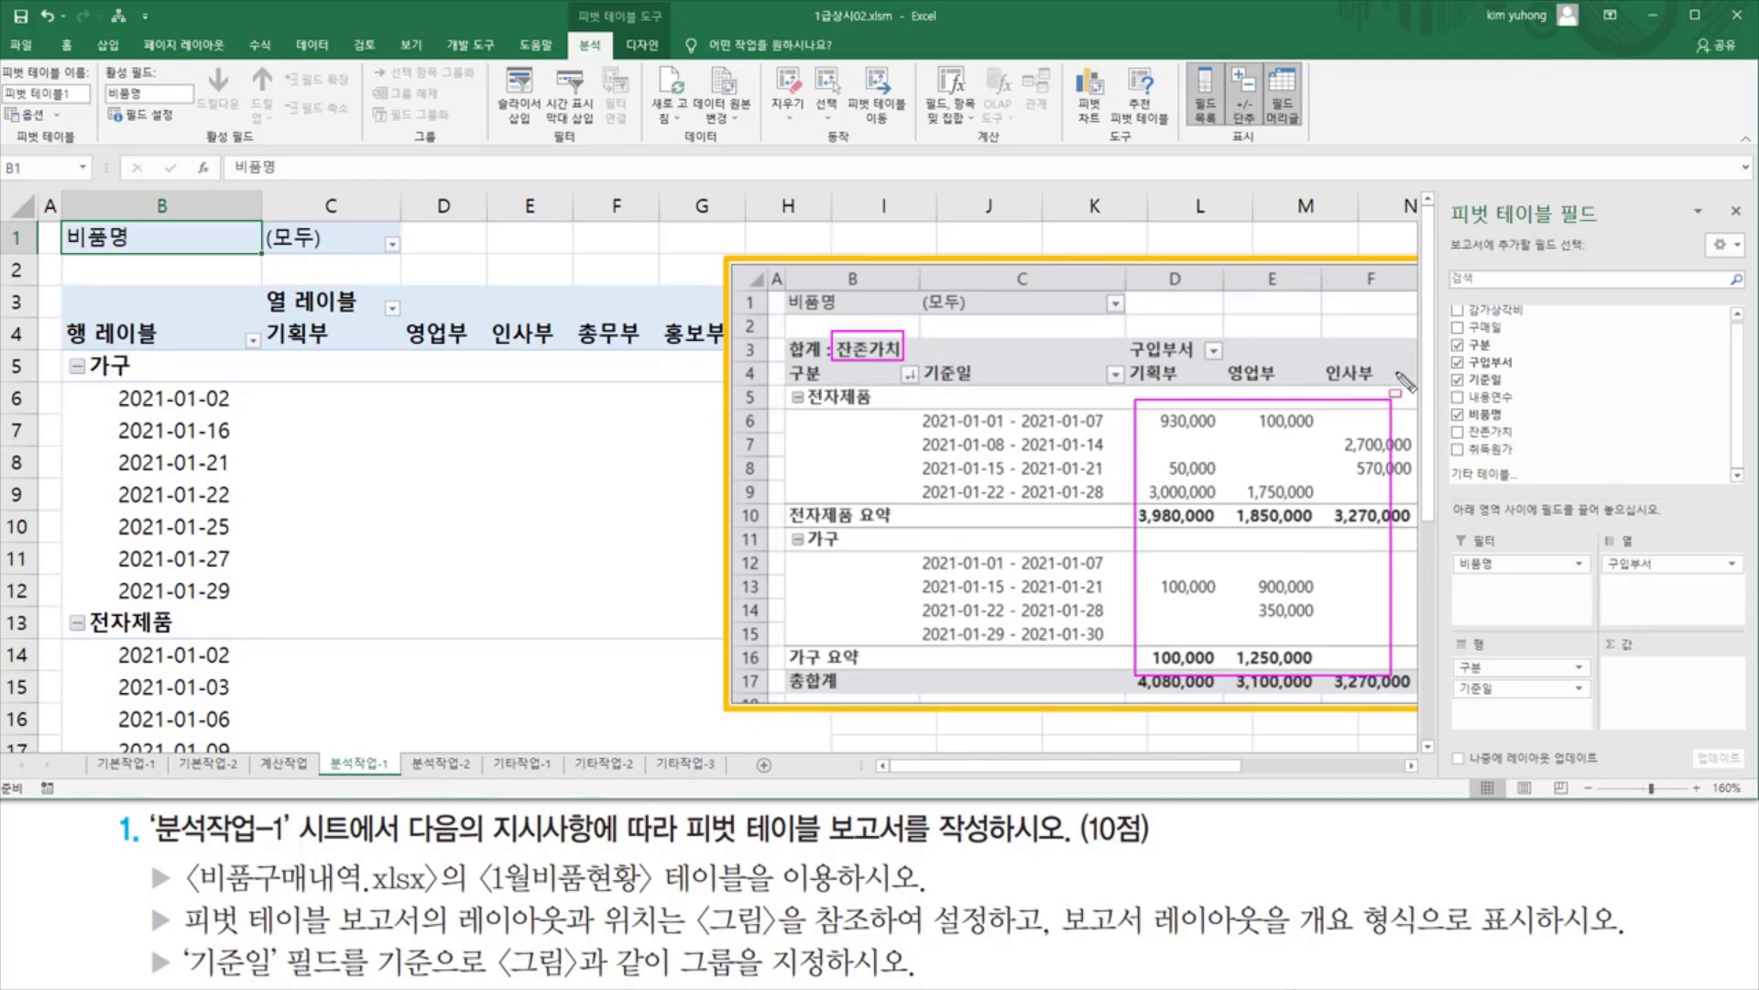
key(Escape)
mouse_move(1478, 432)
mouse_down()
mouse_move(1603, 550)
mouse_move(1658, 692)
mouse_up()
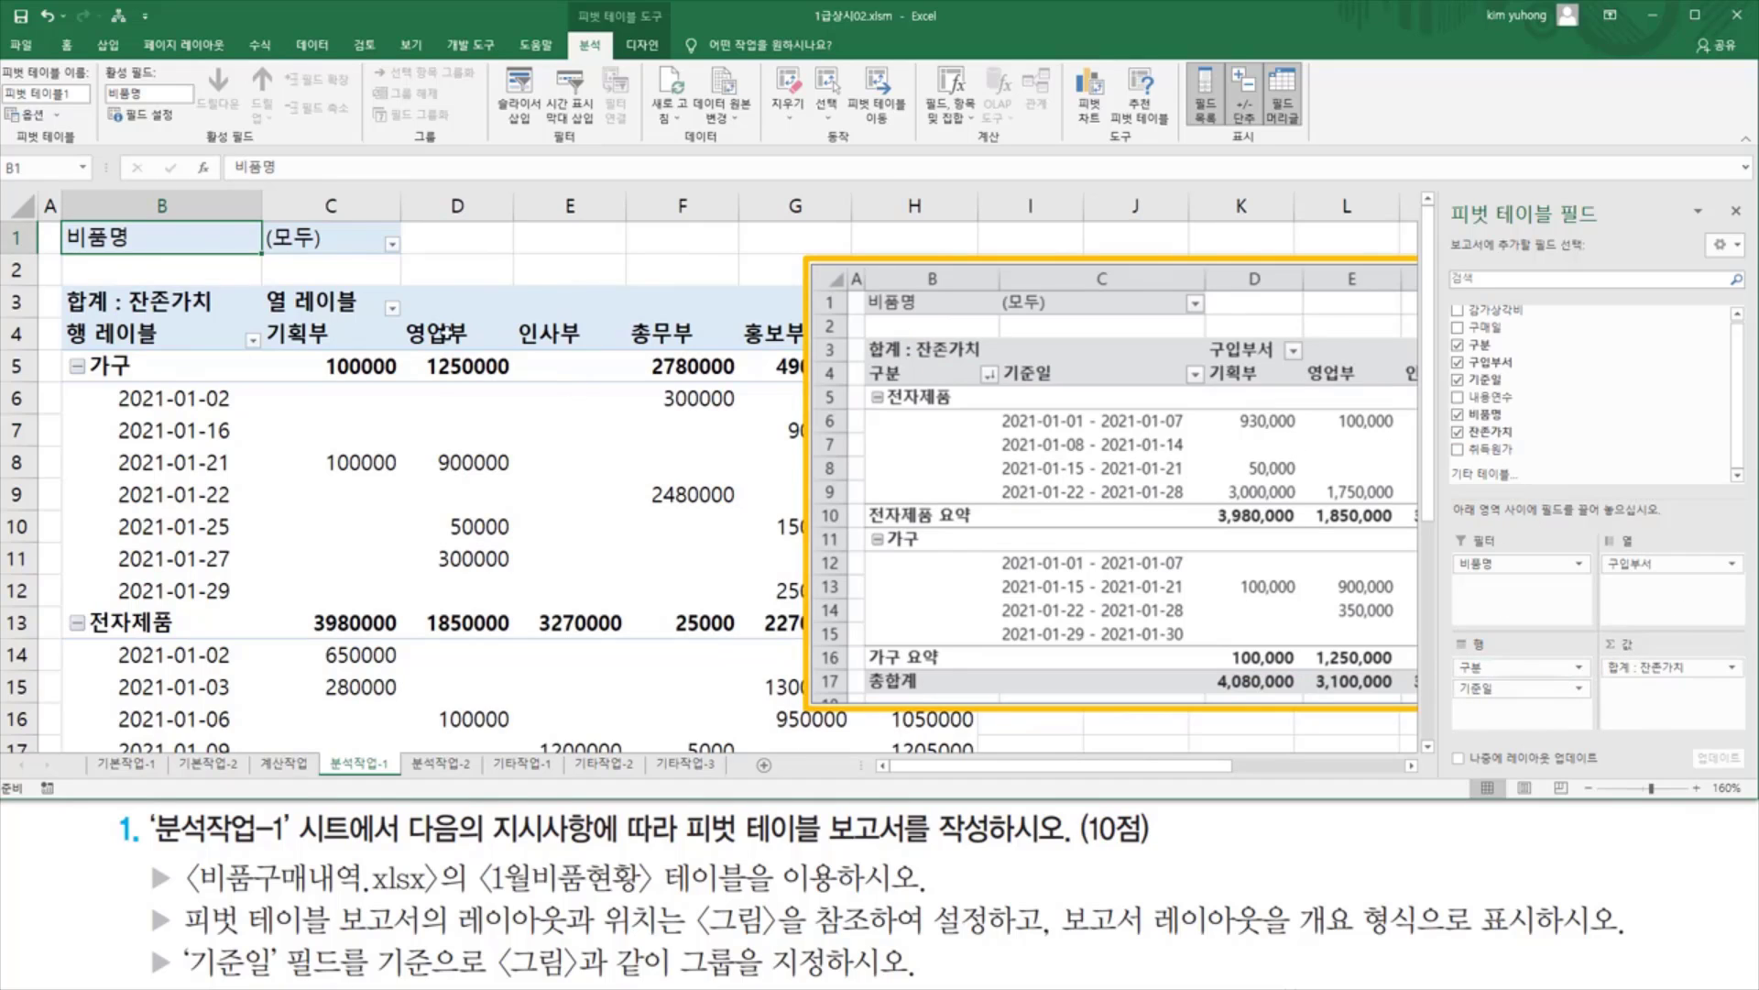
Change the pivot table's report layout to outline form (개요 형식으로 표시)
mouse_move(1049, 887)
mouse_down()
mouse_move(1049, 953)
mouse_move(1556, 959)
mouse_up()
key(Escape)
click(561, 407)
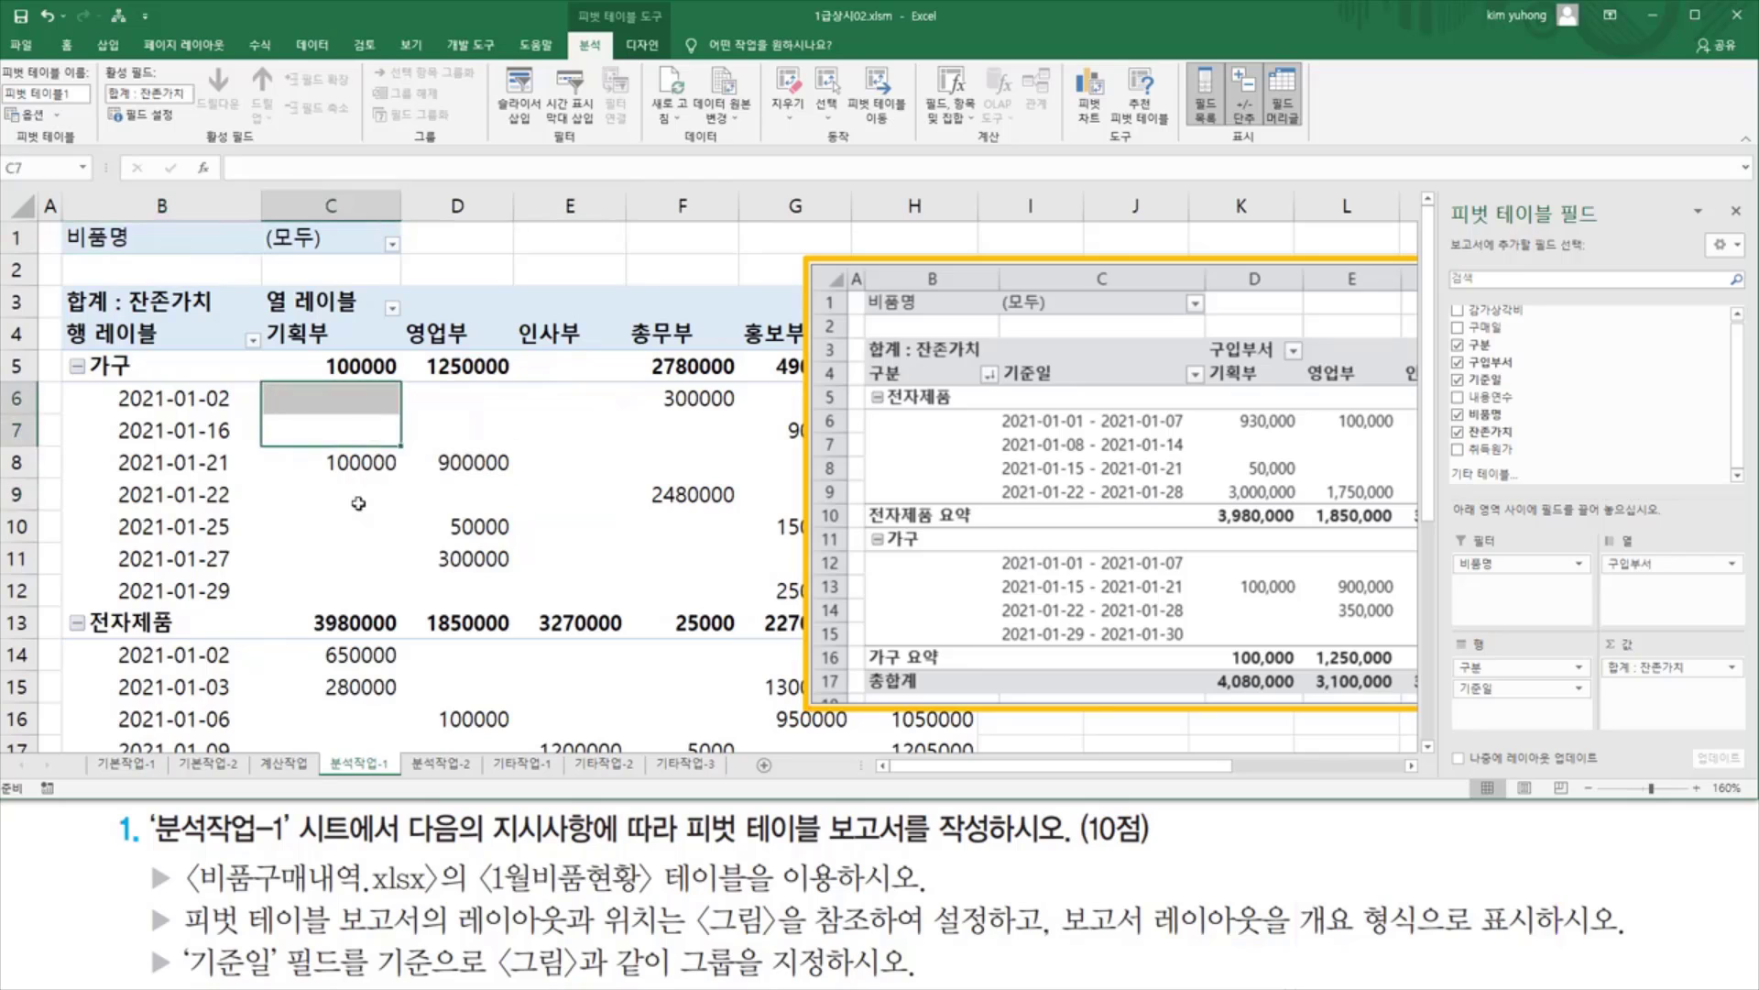
click(641, 509)
key(Up)
key(Up)
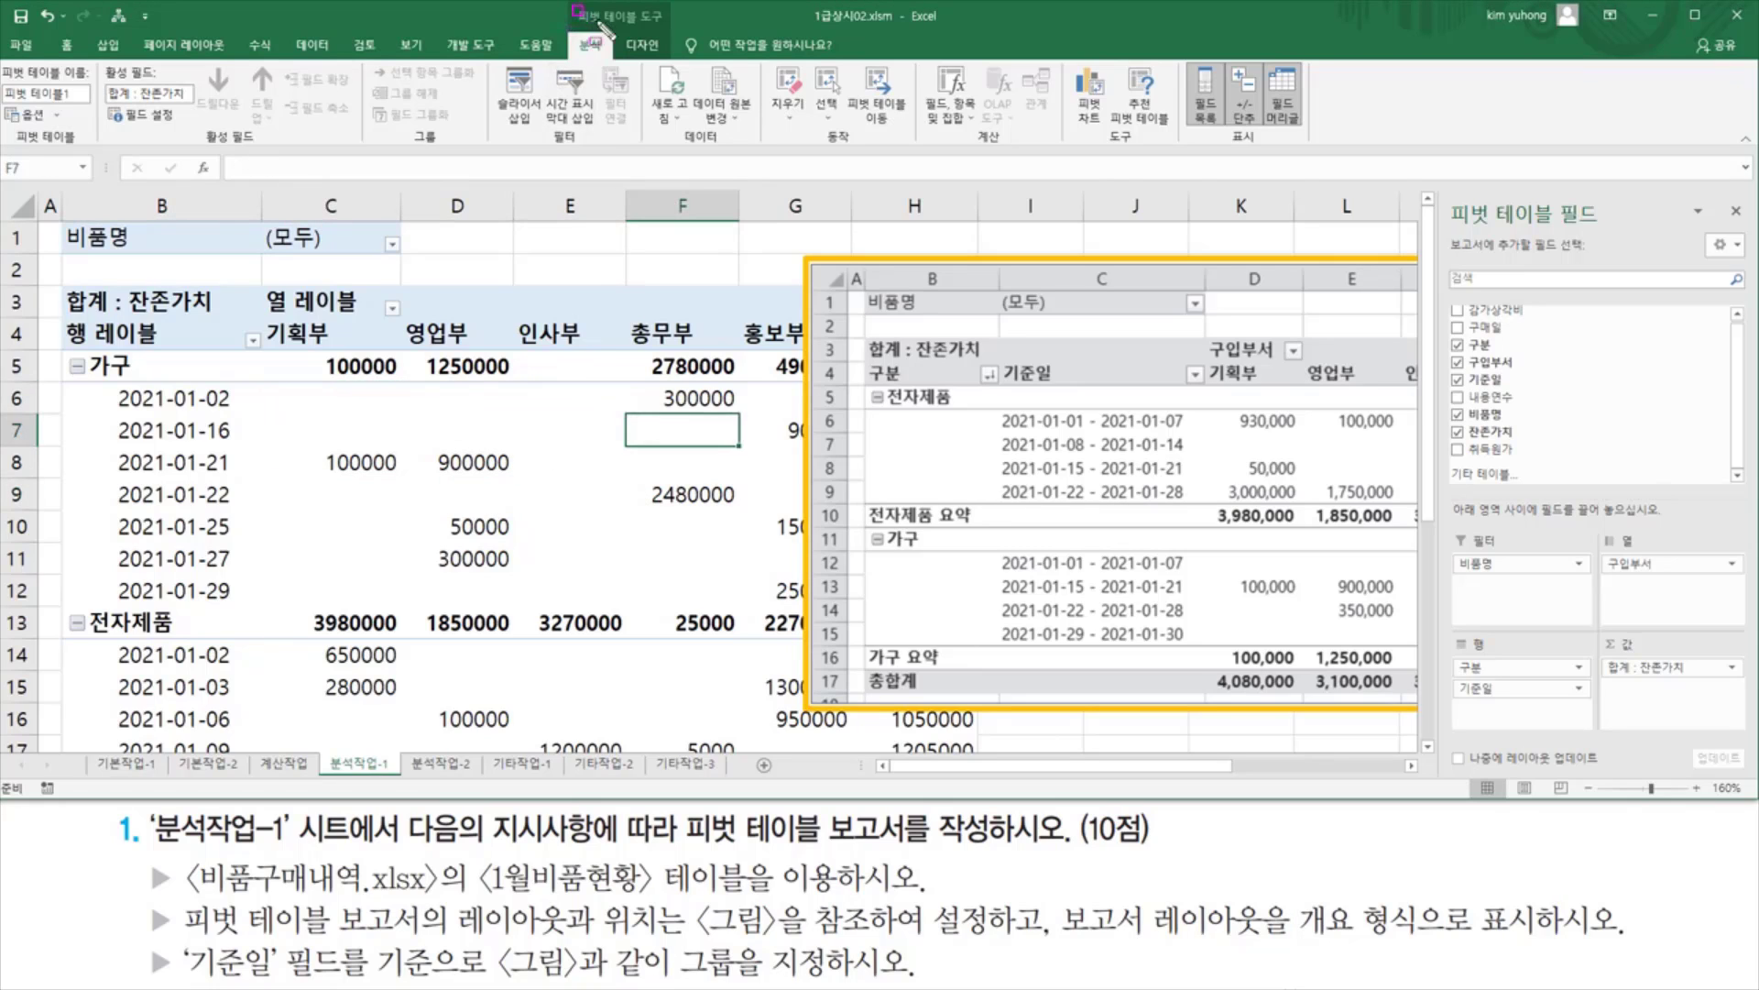
mouse_move(598, 24)
mouse_down()
mouse_move(670, 29)
mouse_move(668, 56)
mouse_up()
key(Escape)
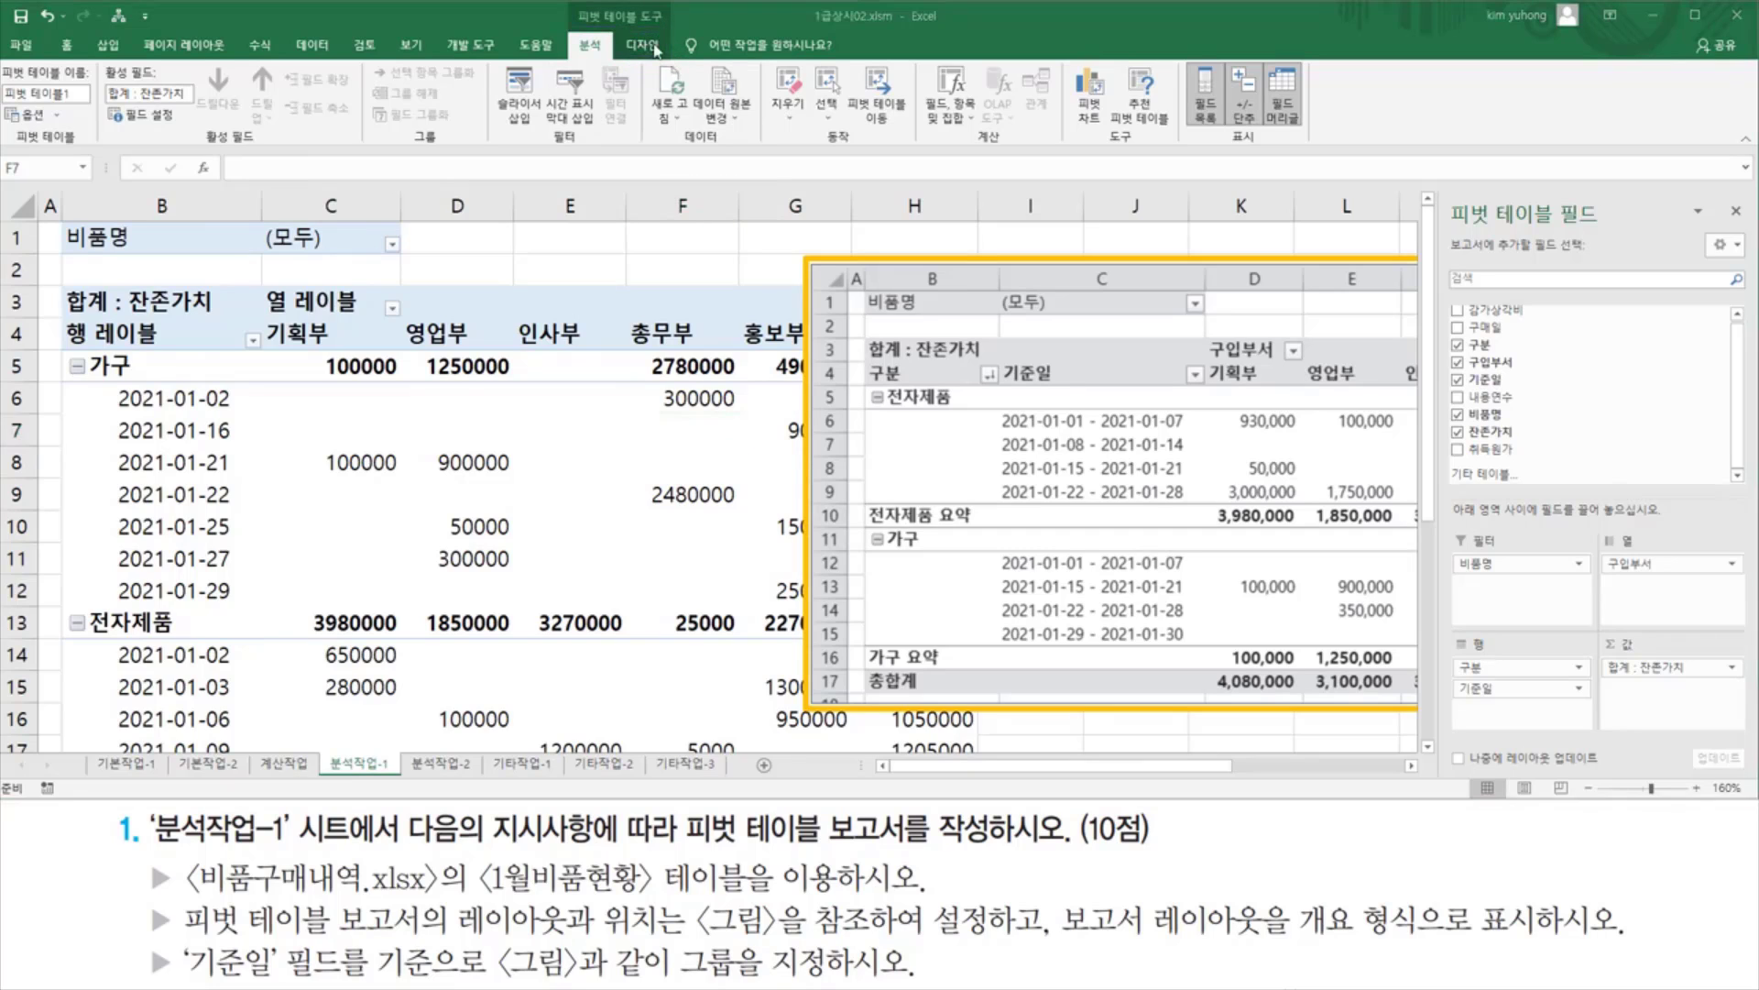
click(656, 44)
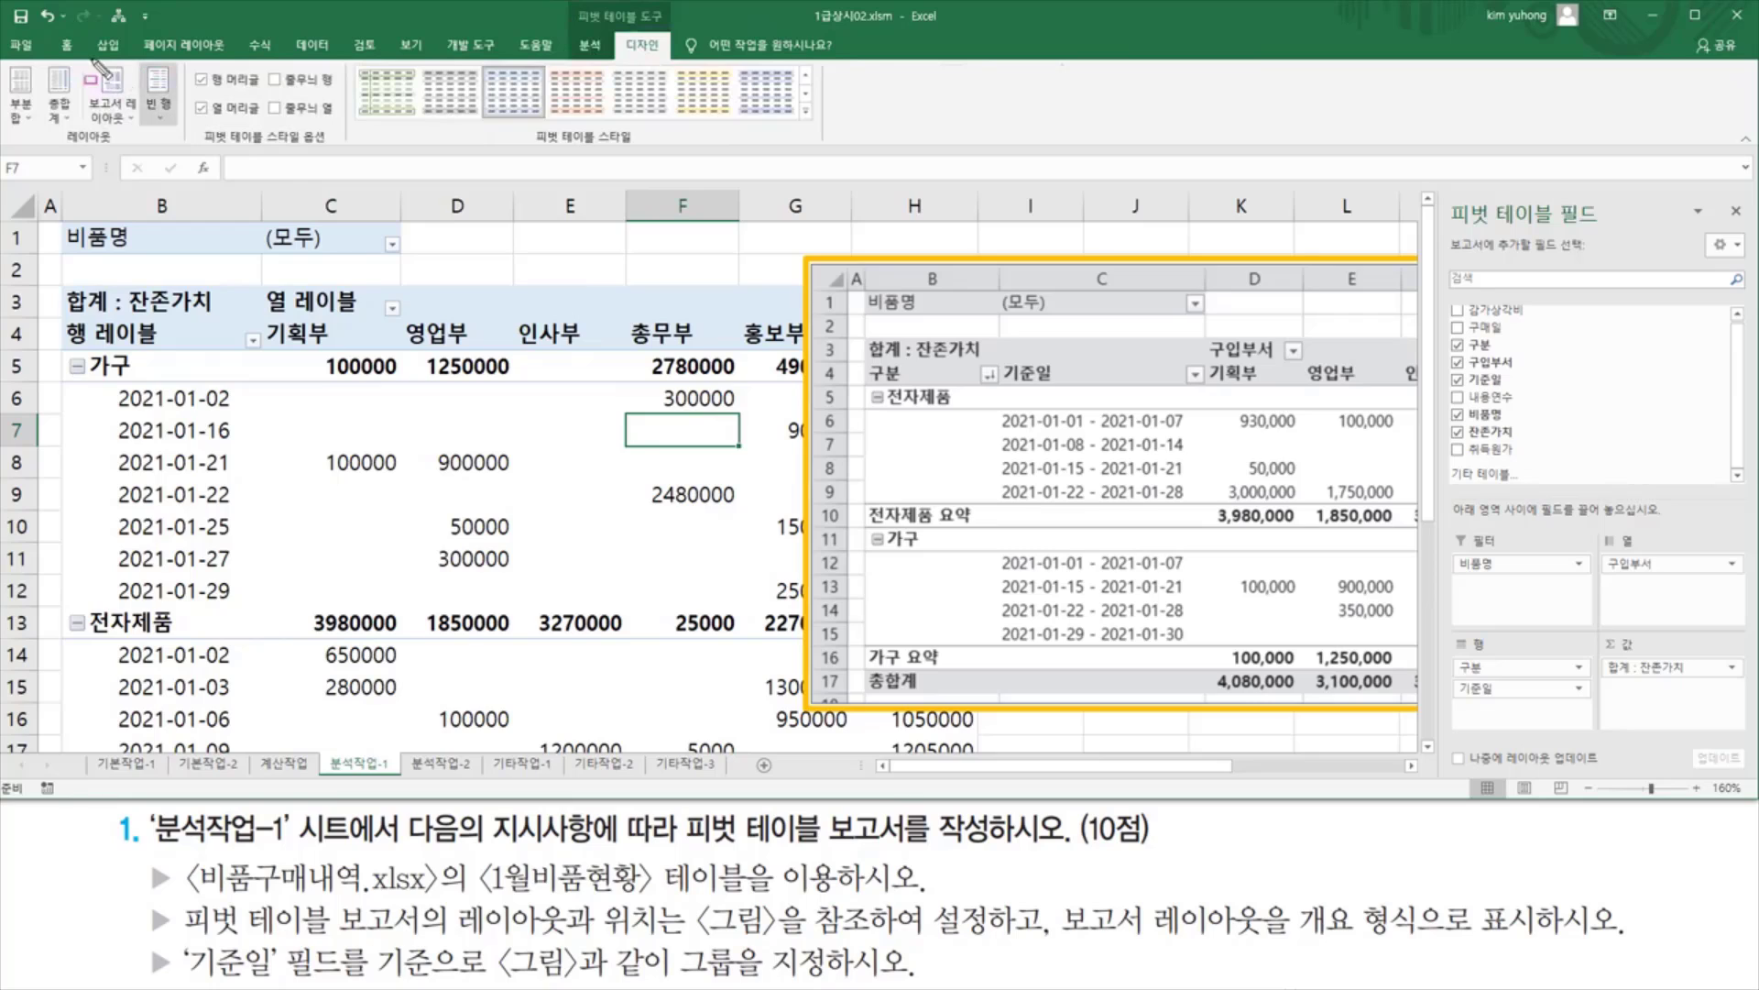
drag(83, 57, 147, 134)
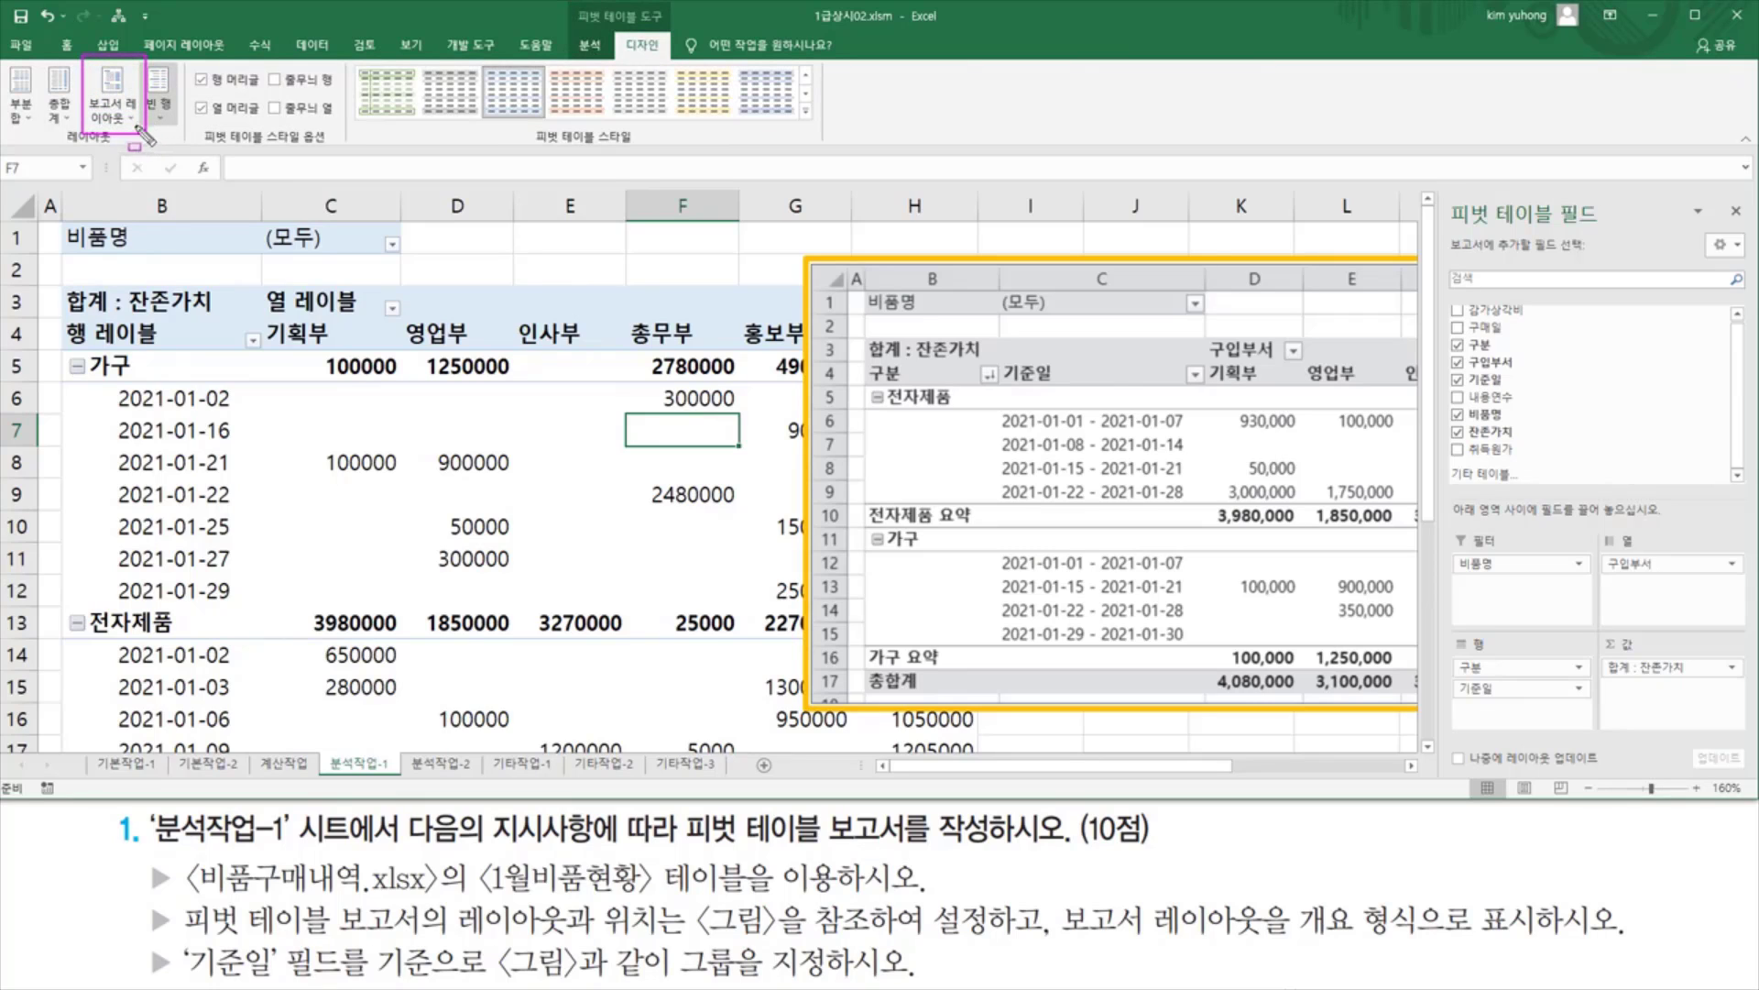
key(Escape)
click(112, 108)
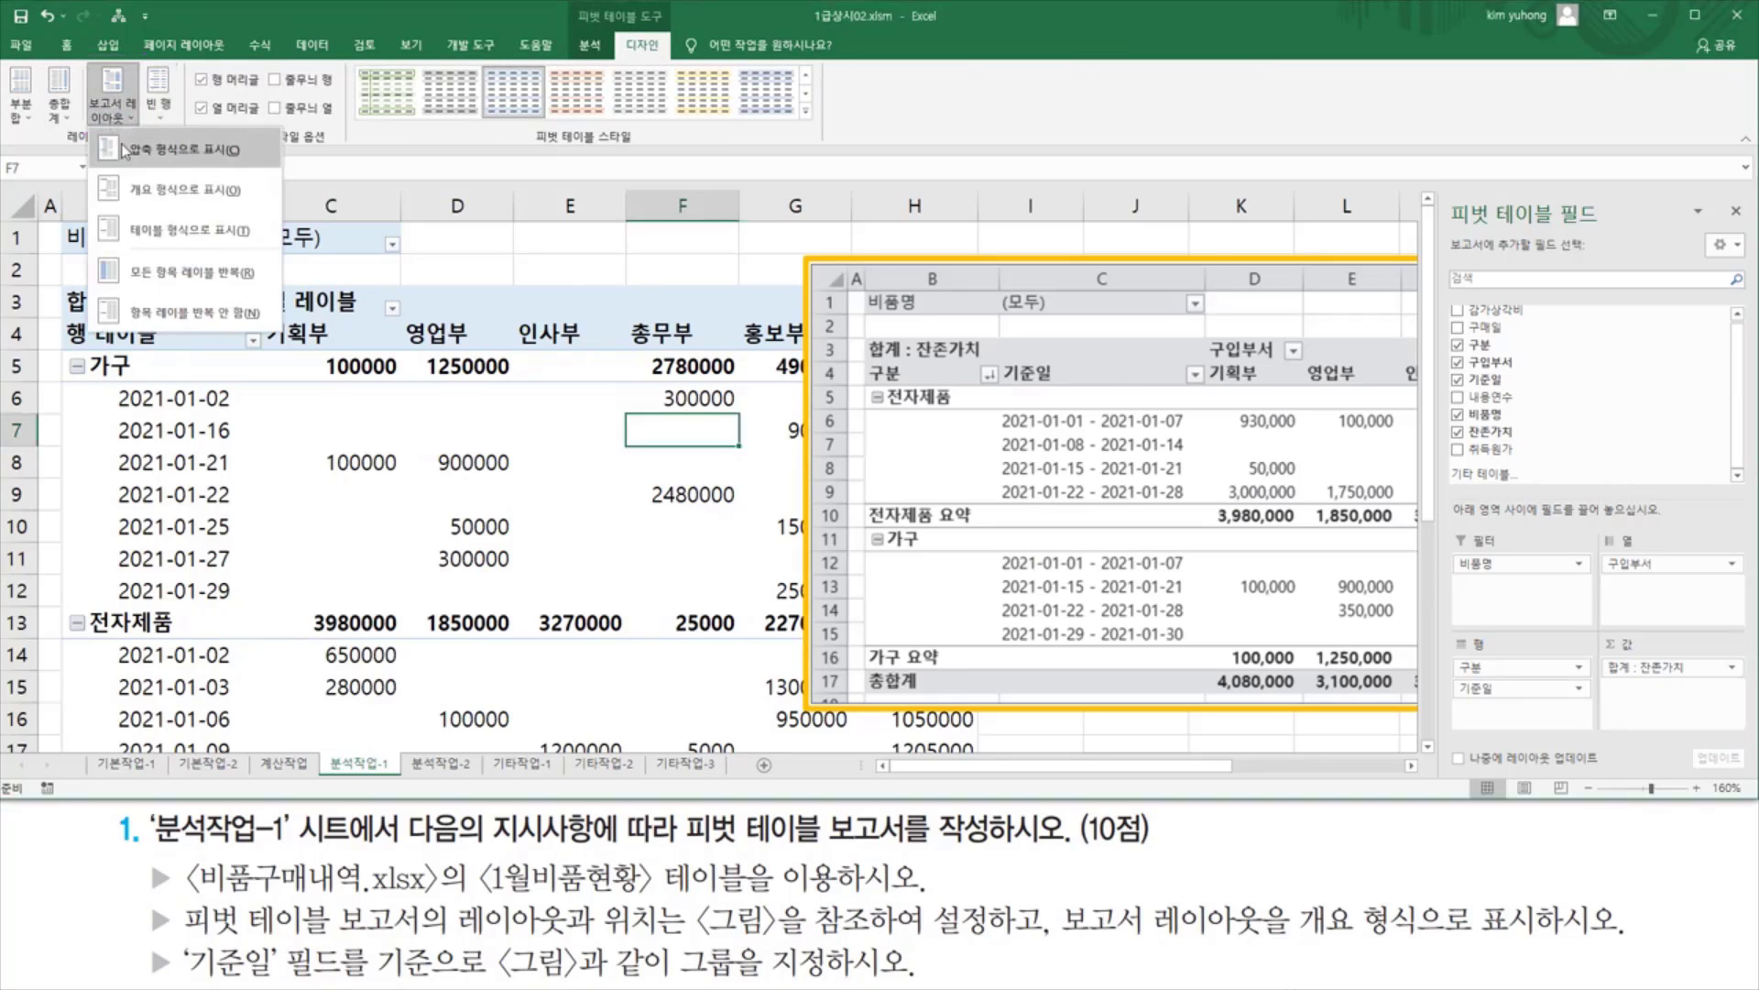
click(180, 195)
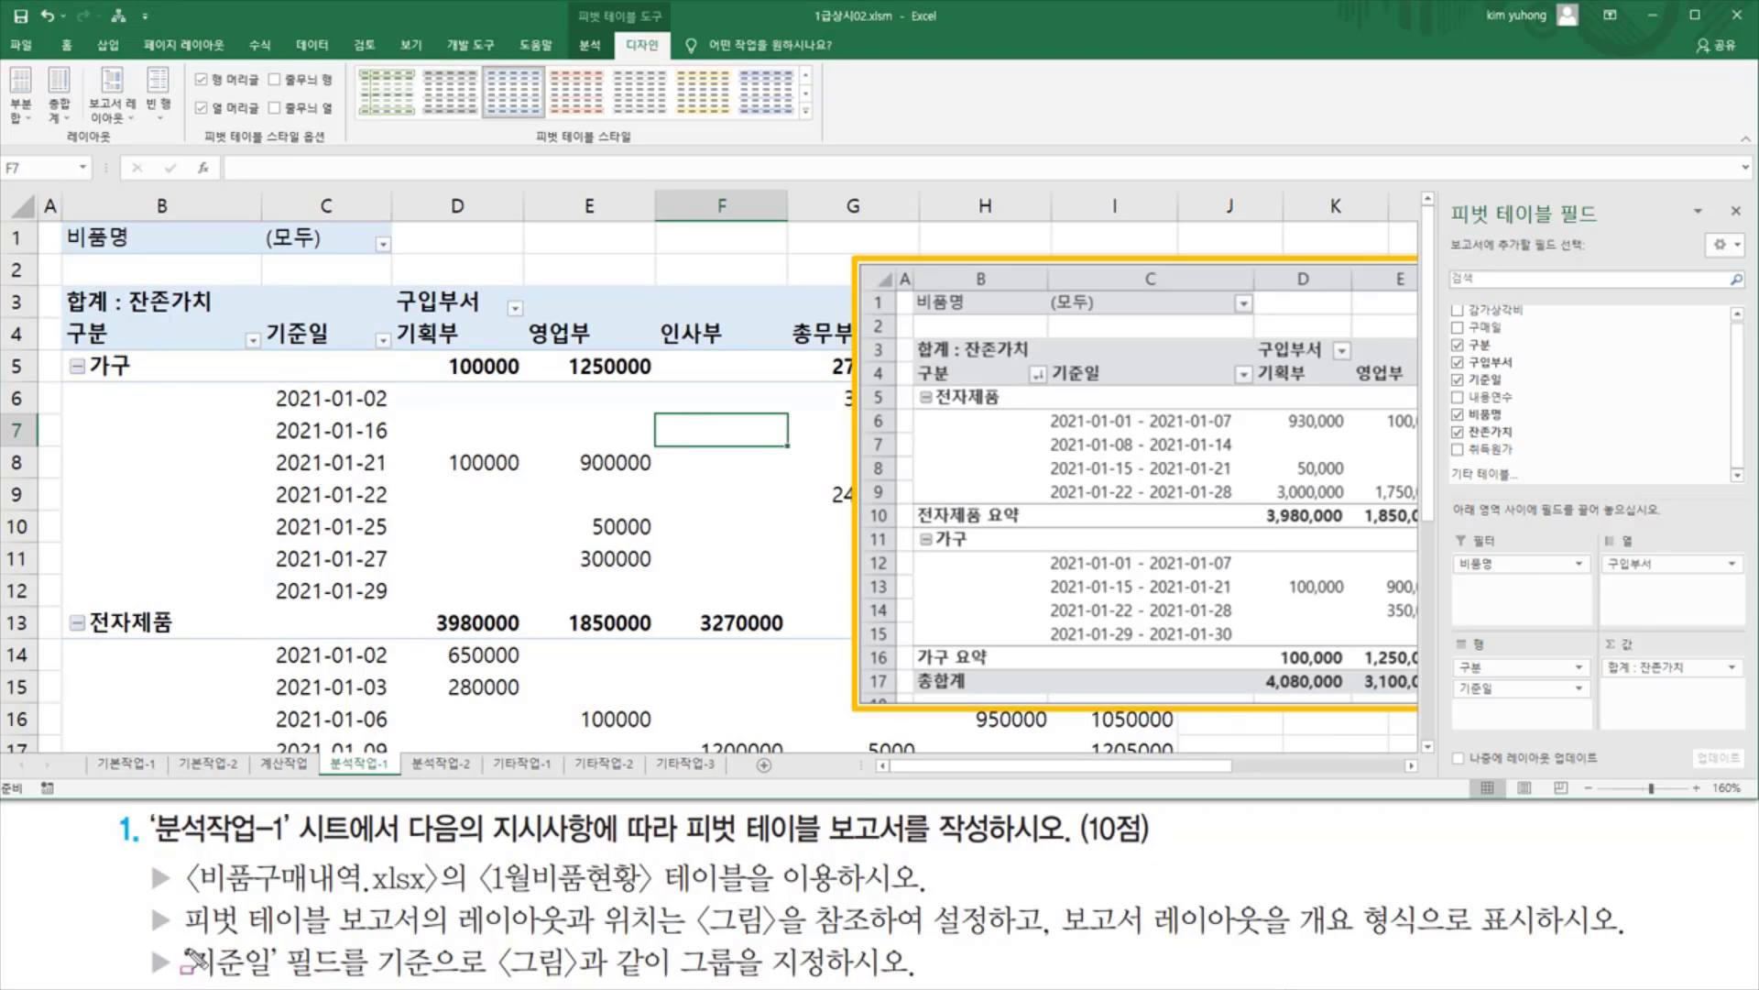
Open the grouping settings for the 기준일 dates in the pivot table
mouse_move(180, 943)
mouse_down()
mouse_move(212, 975)
mouse_move(278, 986)
mouse_up()
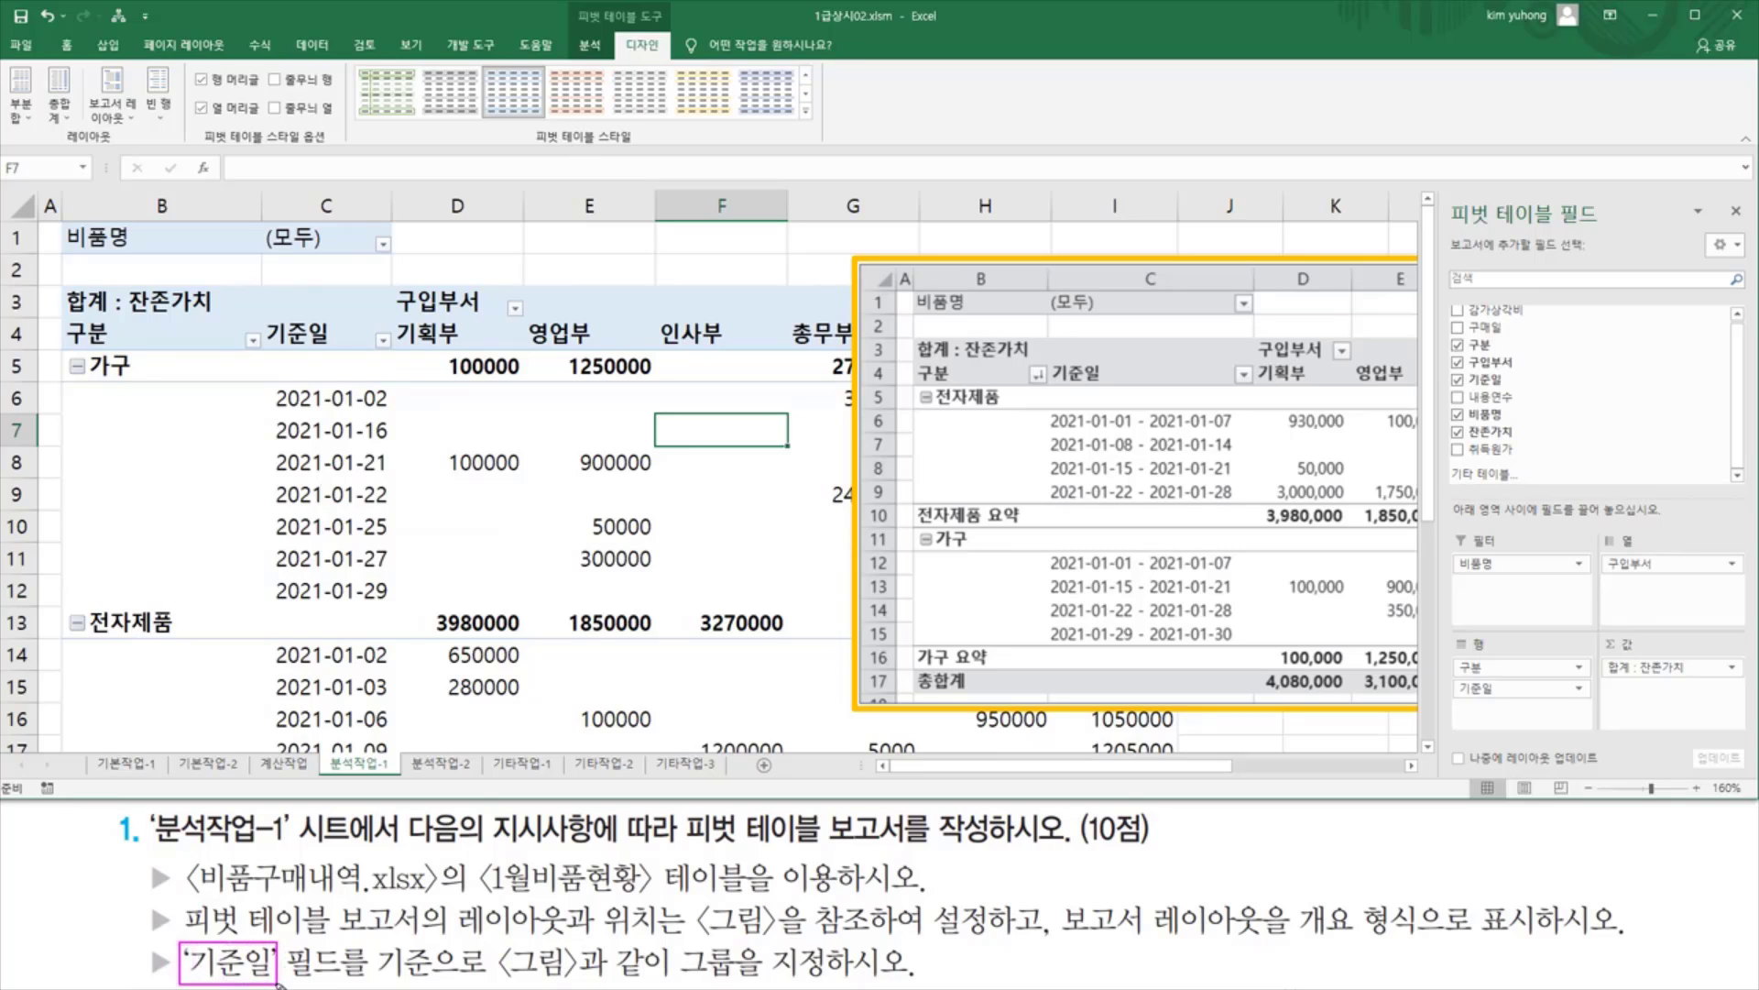
mouse_move(268, 310)
mouse_down()
mouse_move(410, 630)
mouse_move(399, 750)
mouse_up()
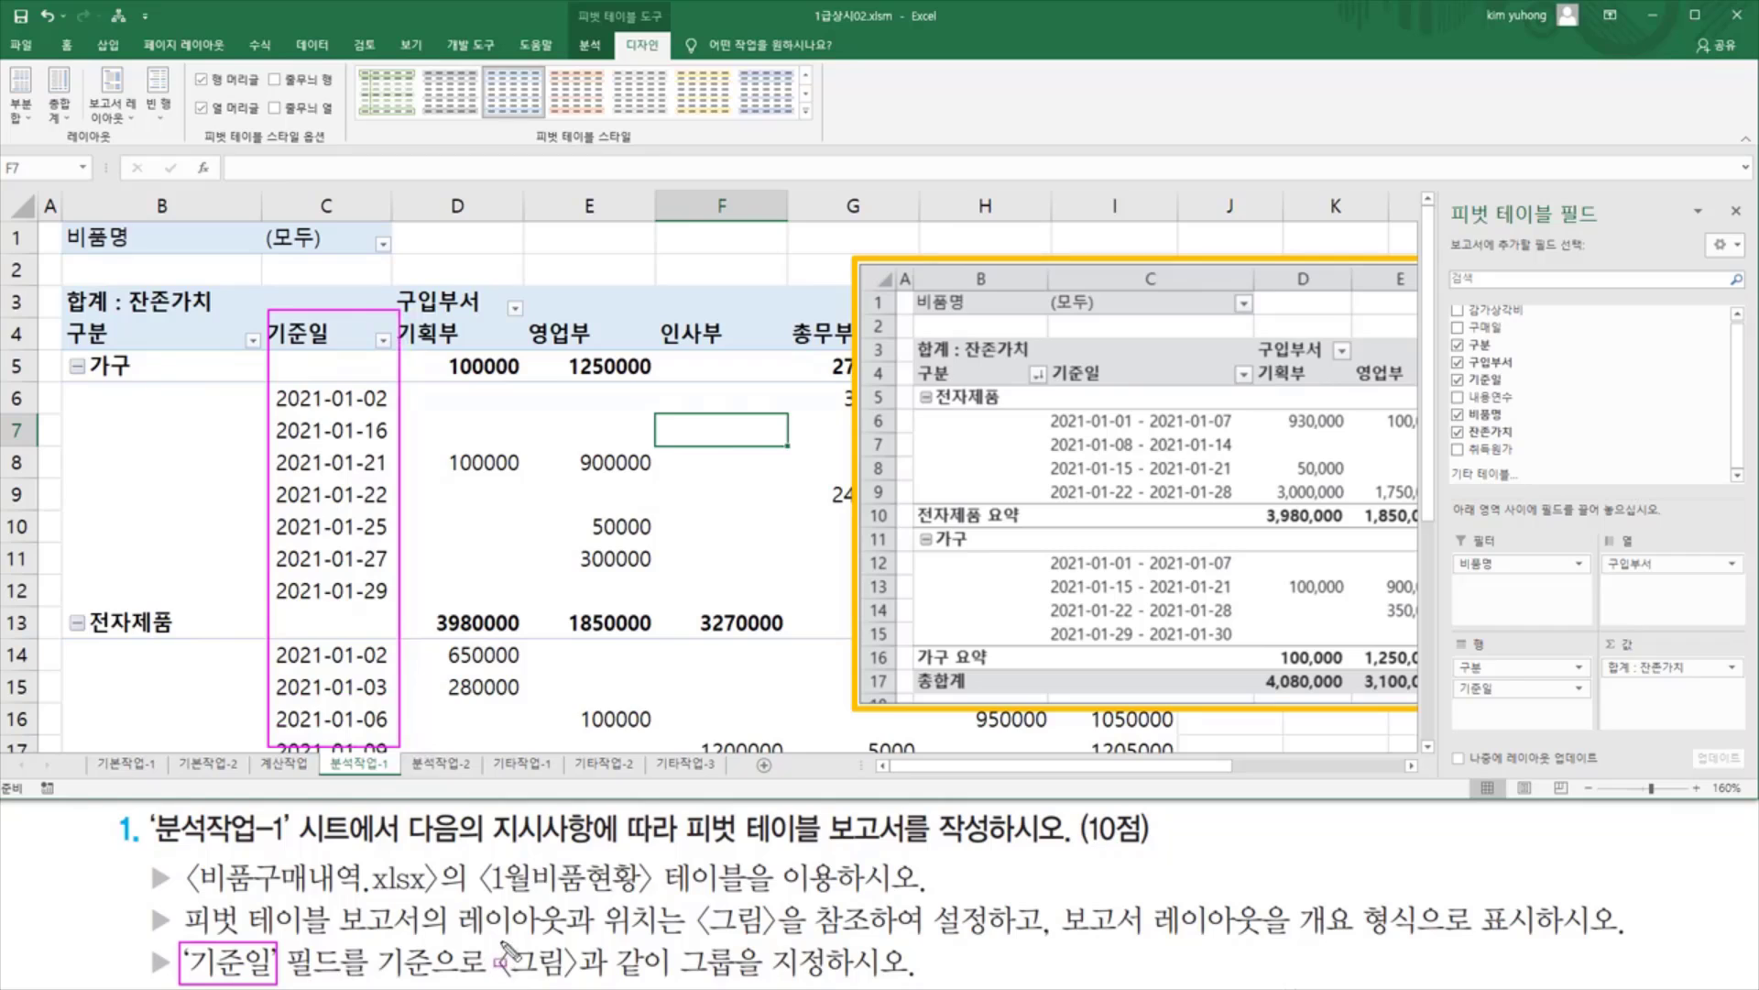
mouse_move(499, 939)
mouse_down()
mouse_move(641, 982)
mouse_move(824, 985)
mouse_up()
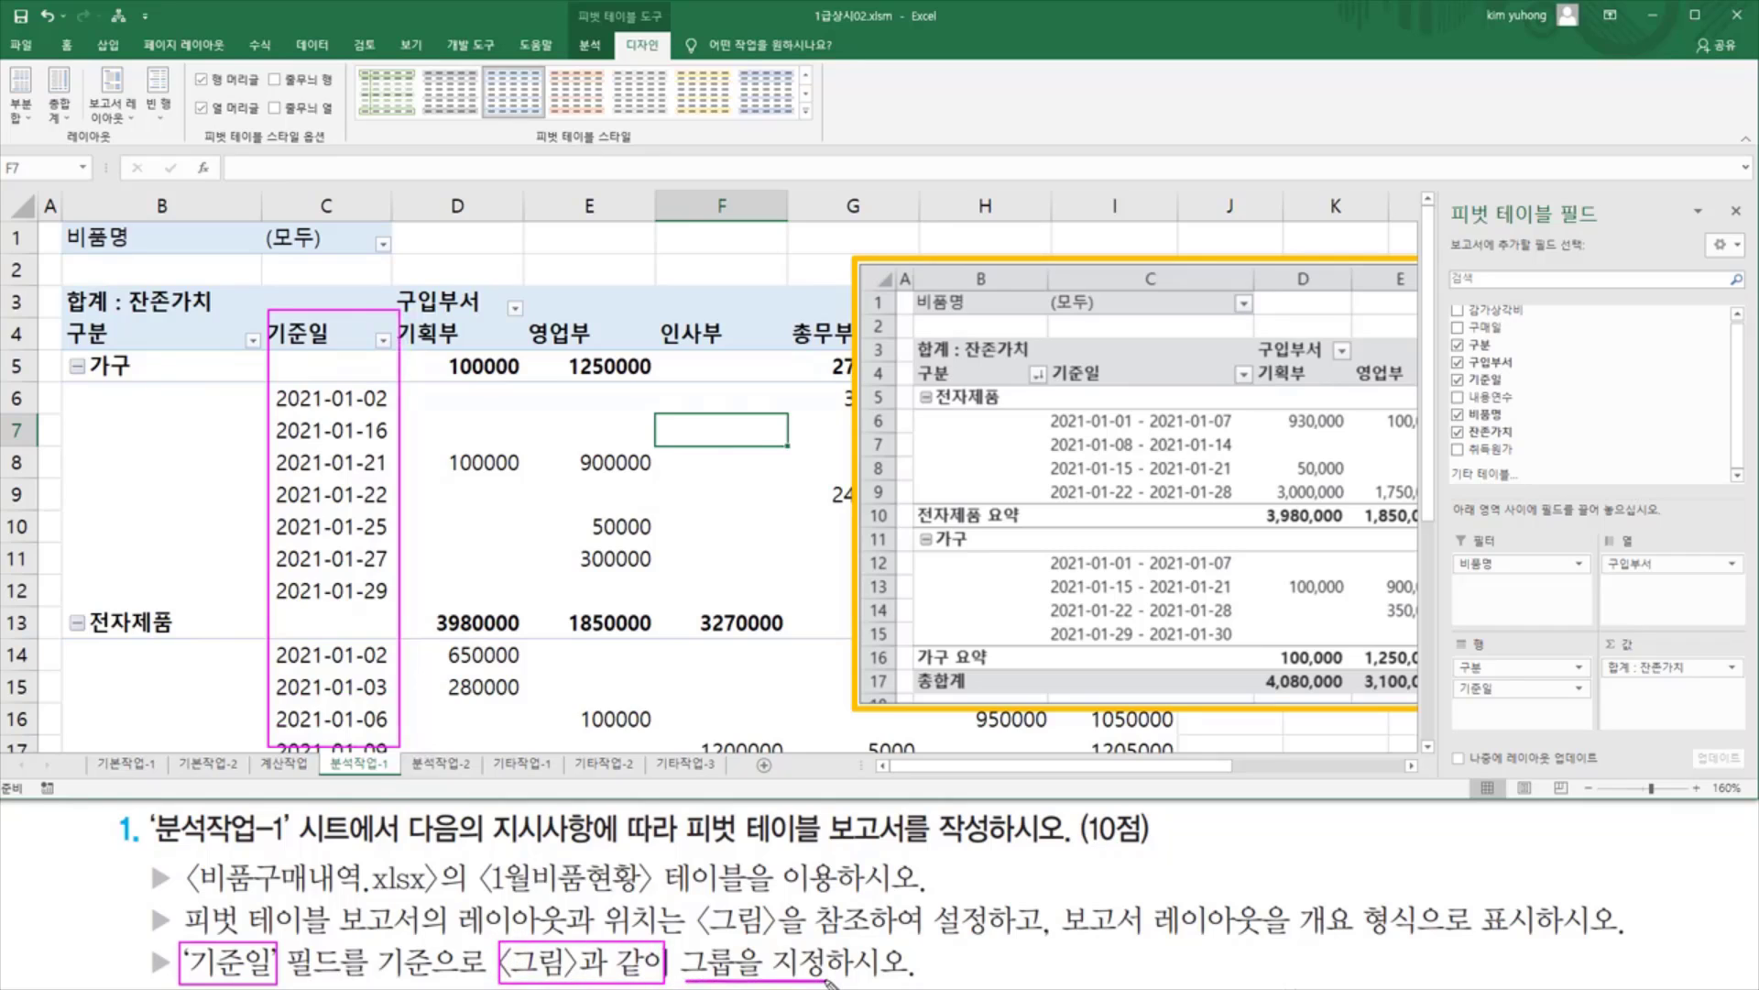
click(372, 462)
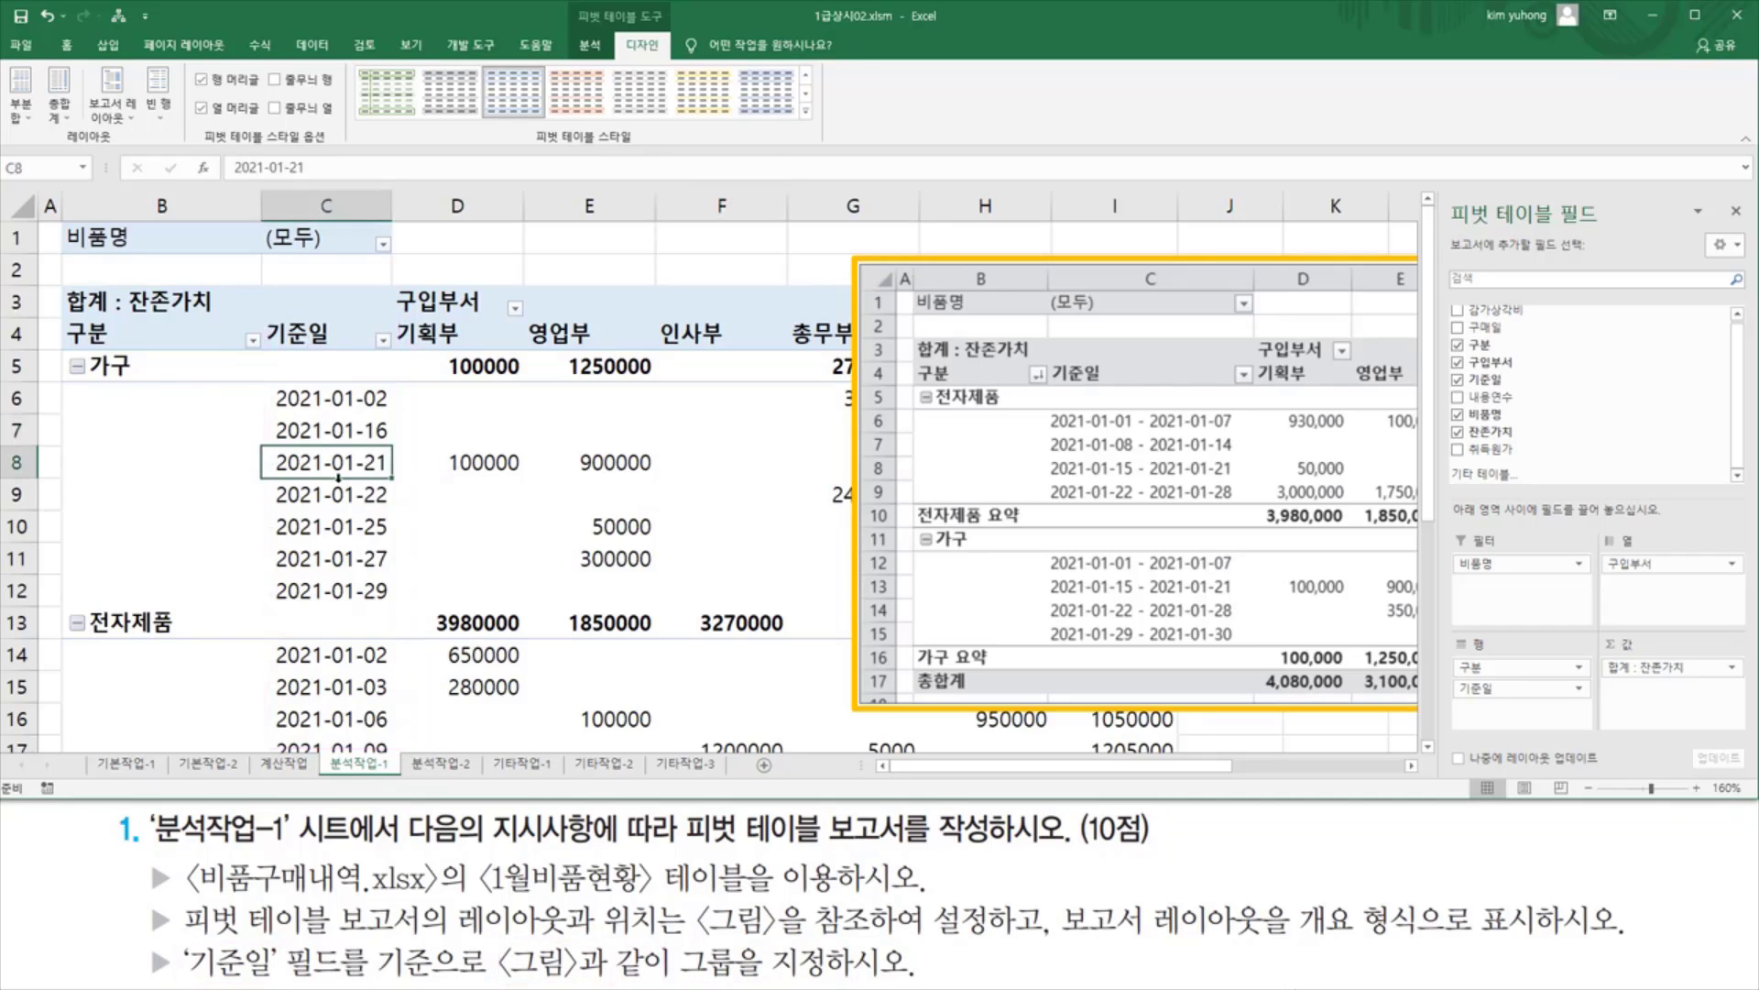
click(332, 501)
click(344, 440)
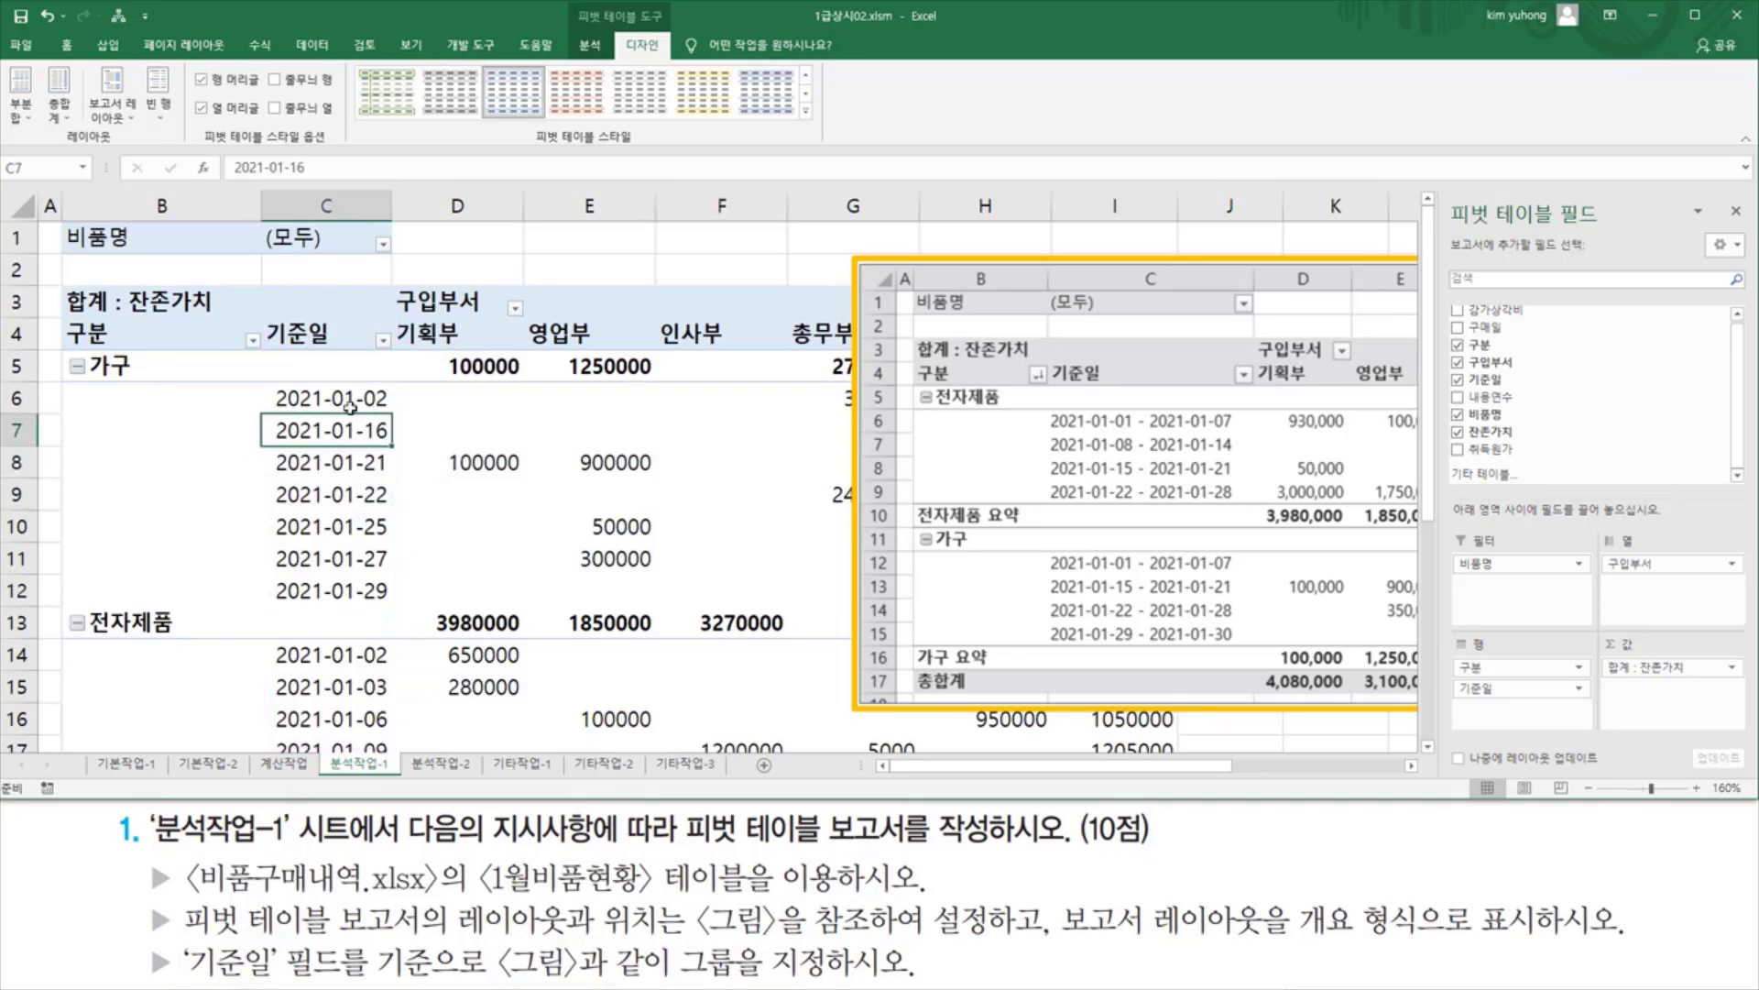
click(333, 462)
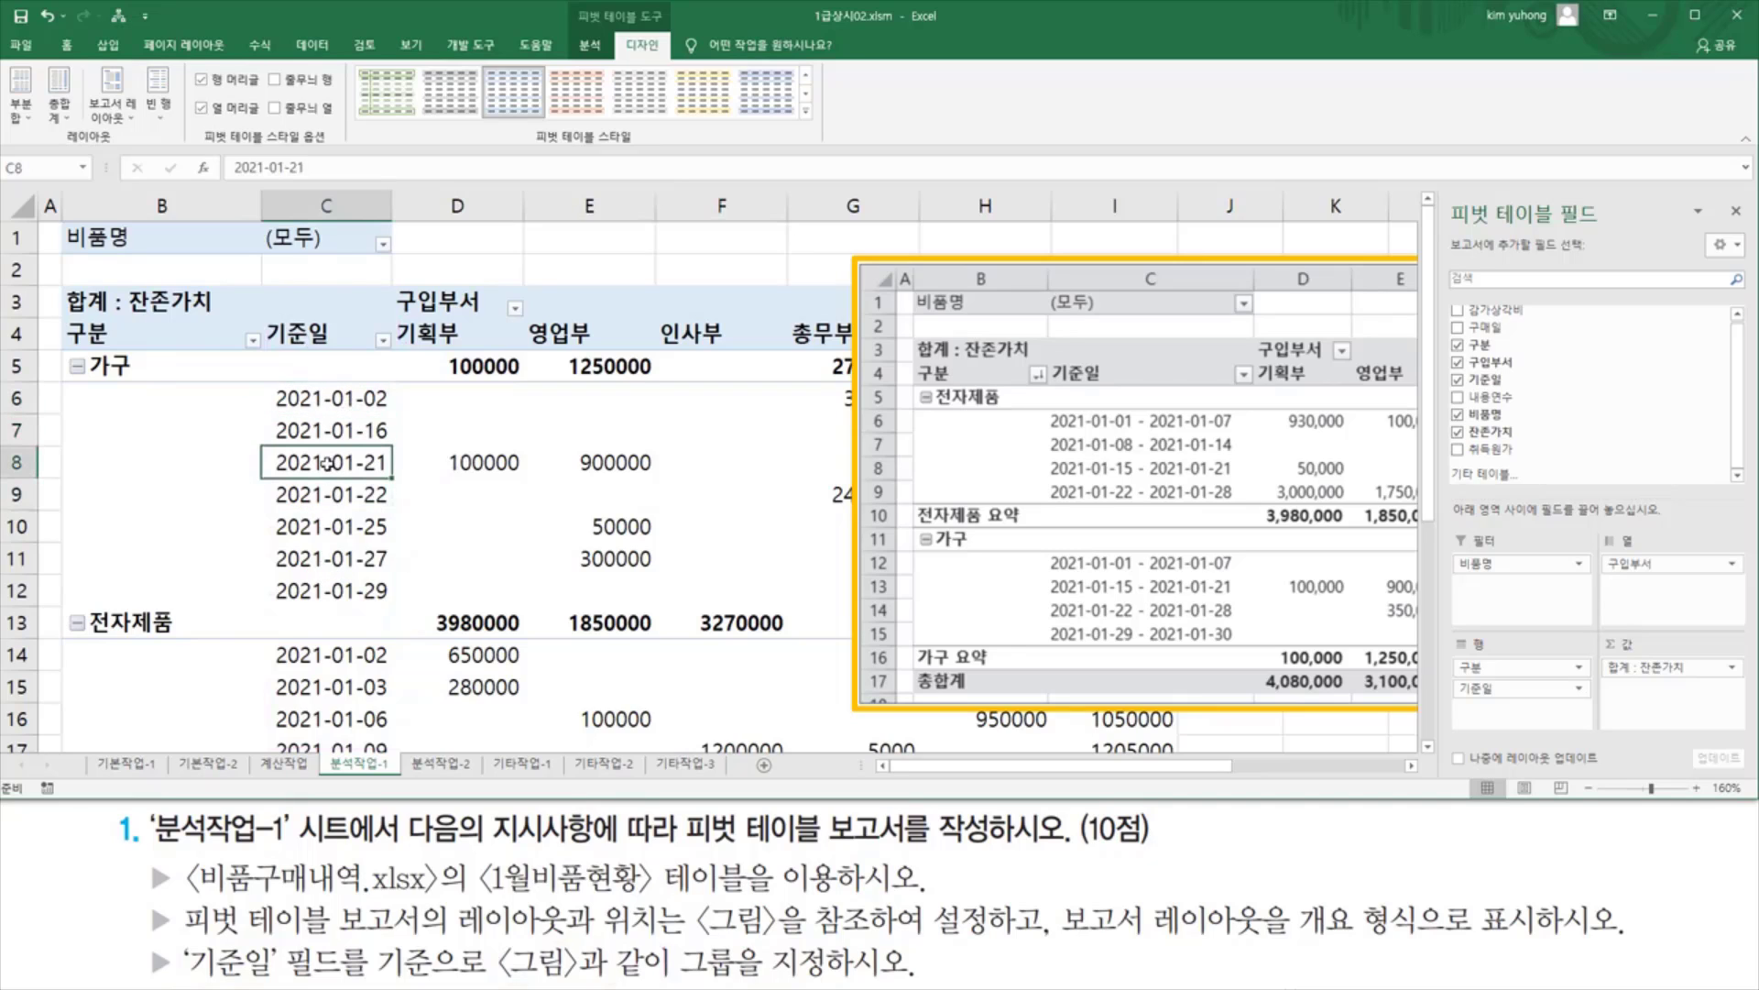
right_click(327, 463)
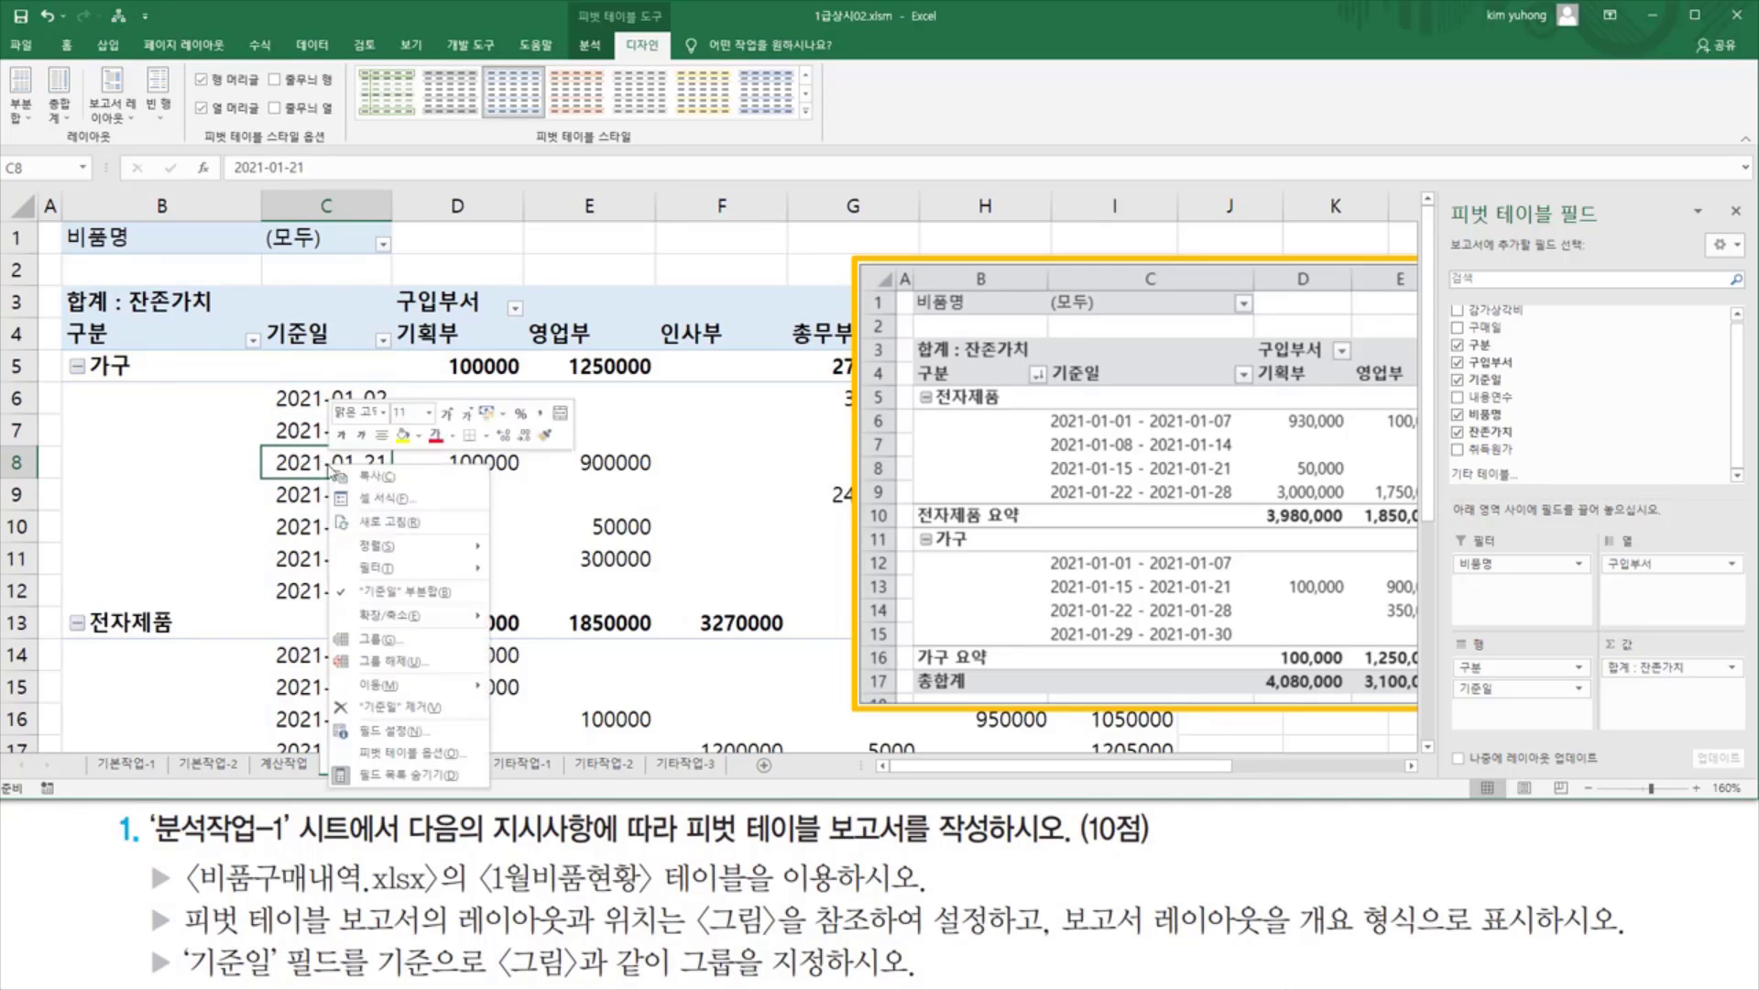
click(387, 641)
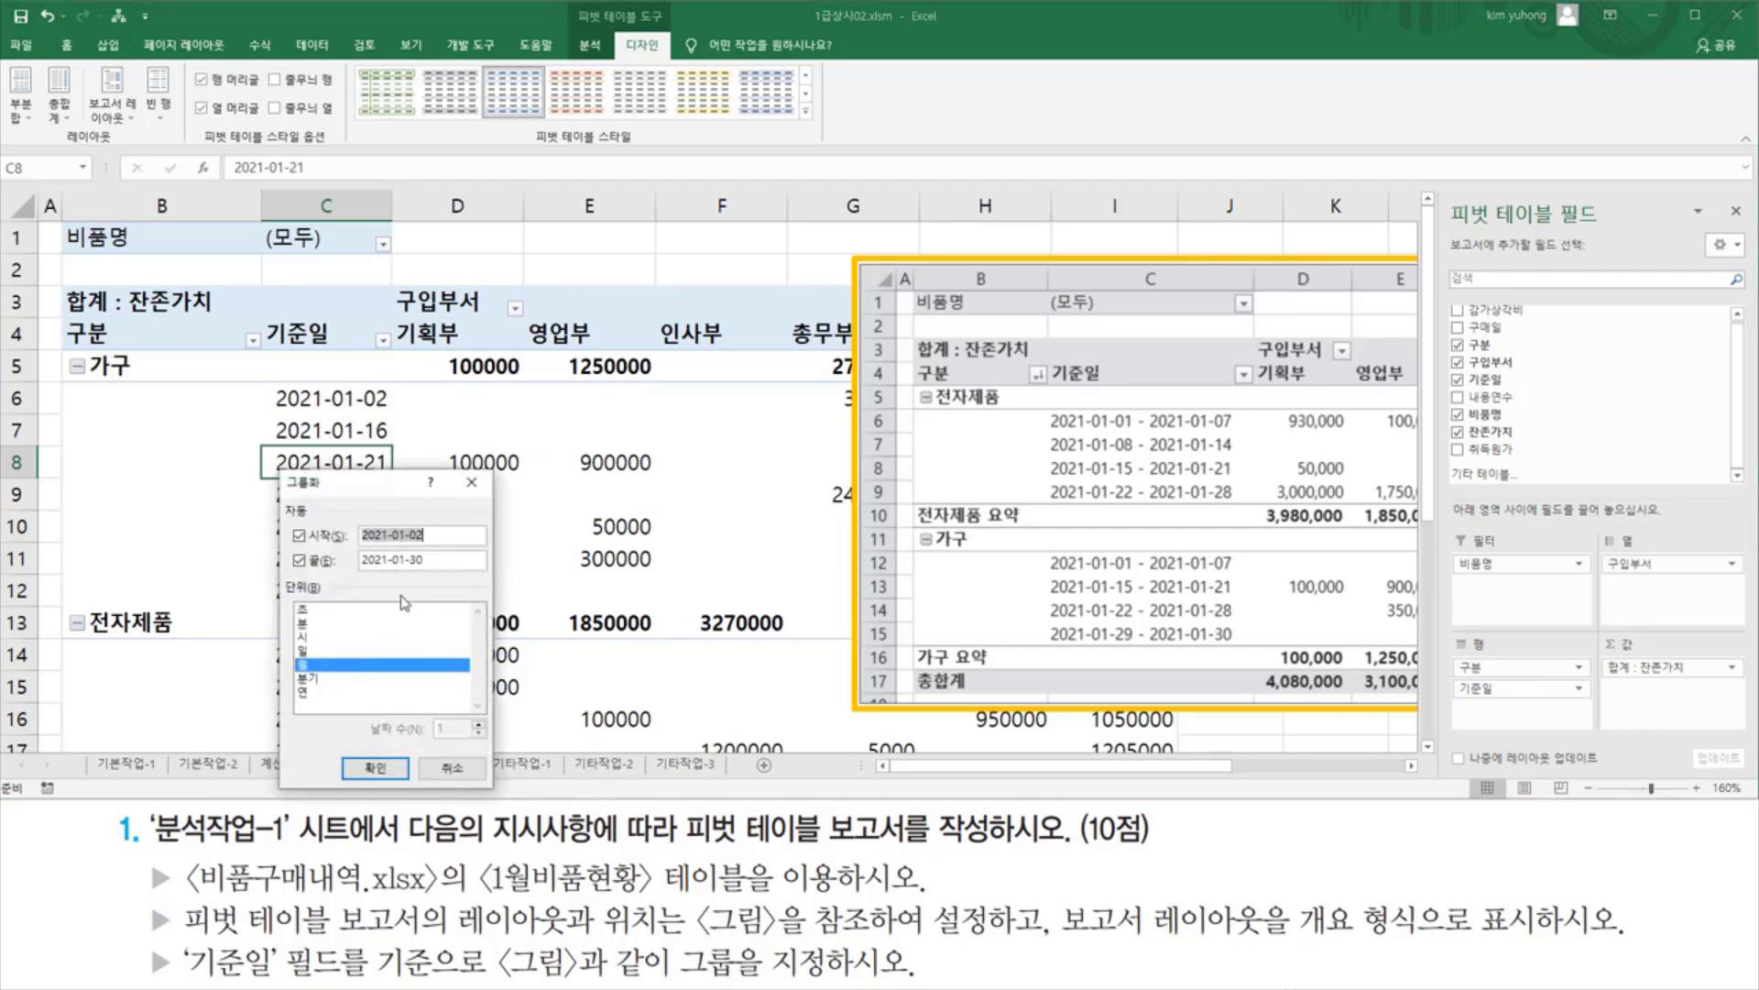
Set the 기준일 grouping unit to days (일) only, deselecting months (월), with 7 as the number of days
mouse_move(287, 474)
mouse_down()
mouse_move(395, 688)
mouse_move(509, 820)
mouse_move(492, 786)
mouse_up()
drag(1049, 425, 1235, 429)
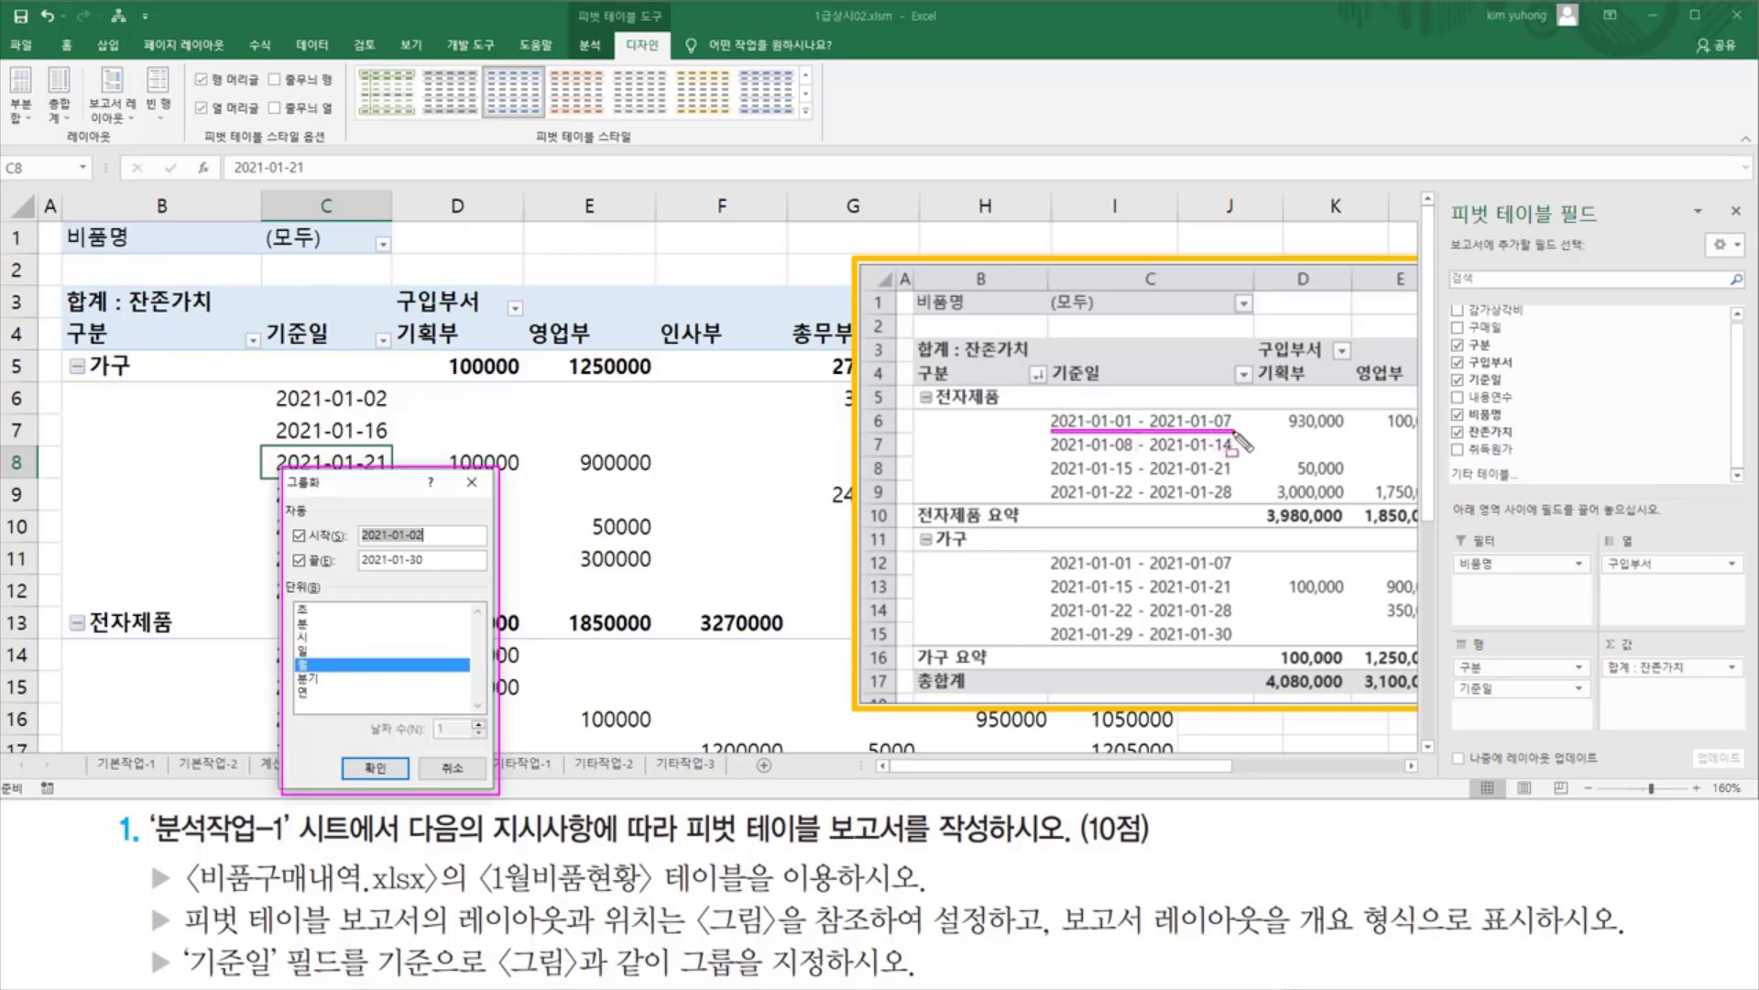
drag(1051, 453, 1241, 453)
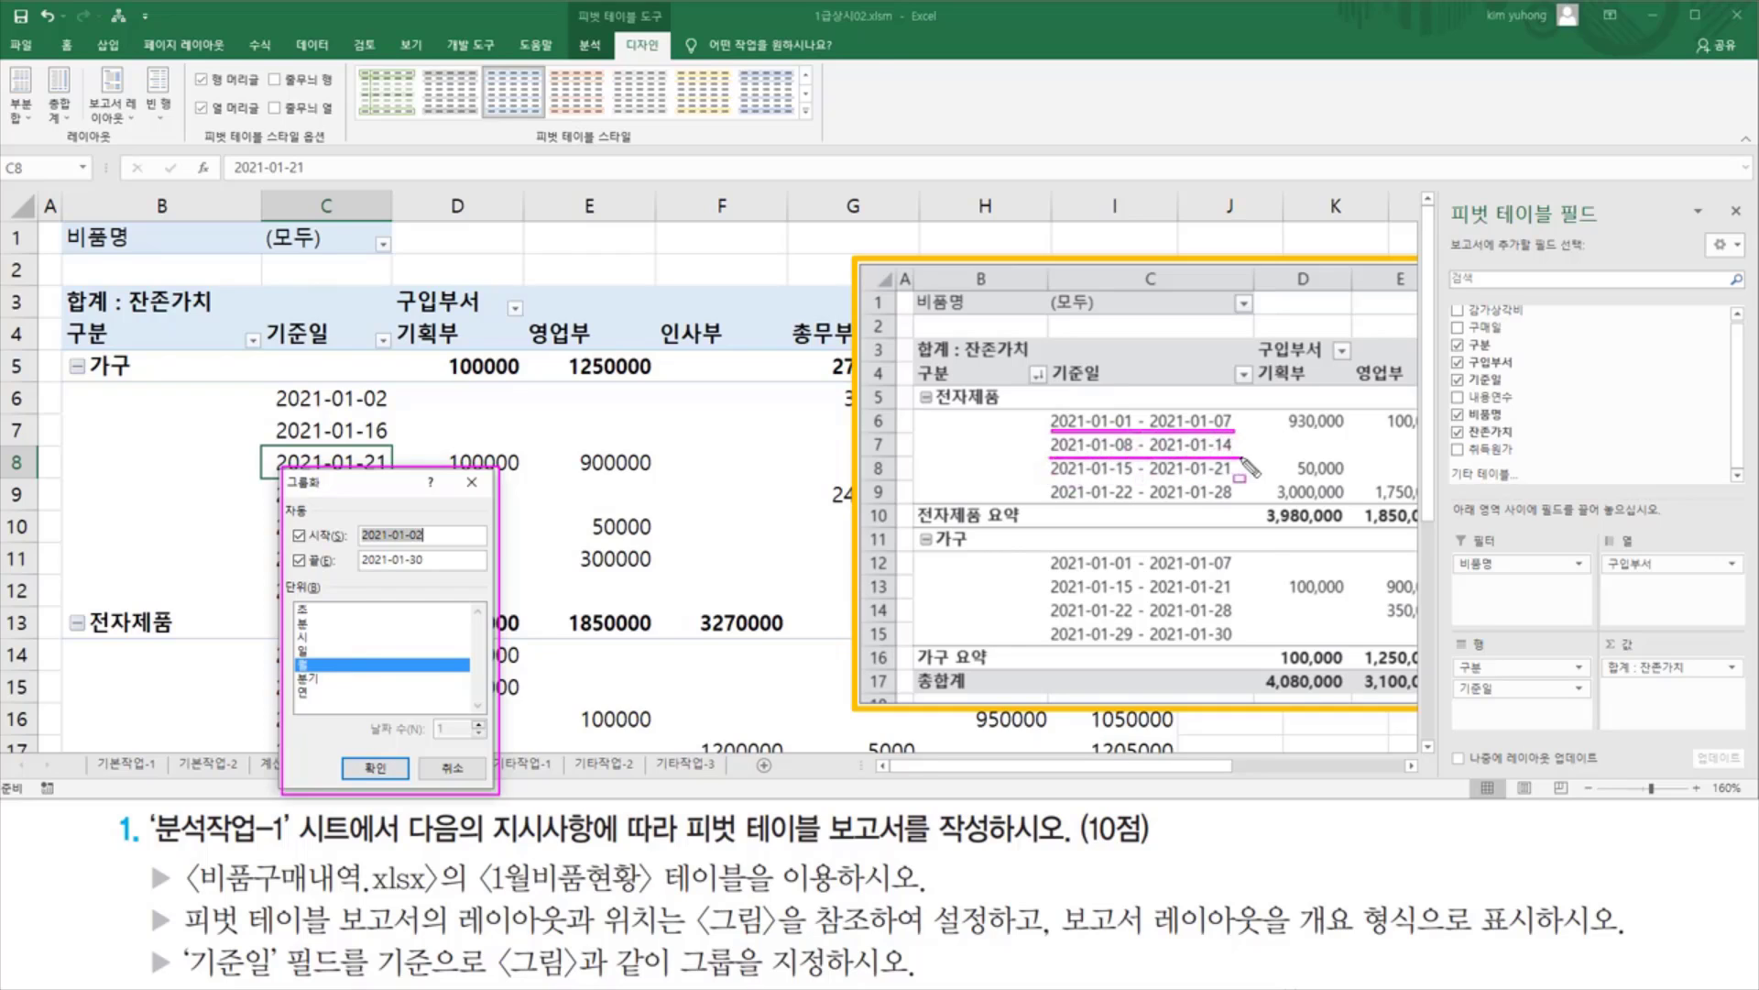
drag(1050, 478, 1237, 478)
drag(1050, 502, 1235, 502)
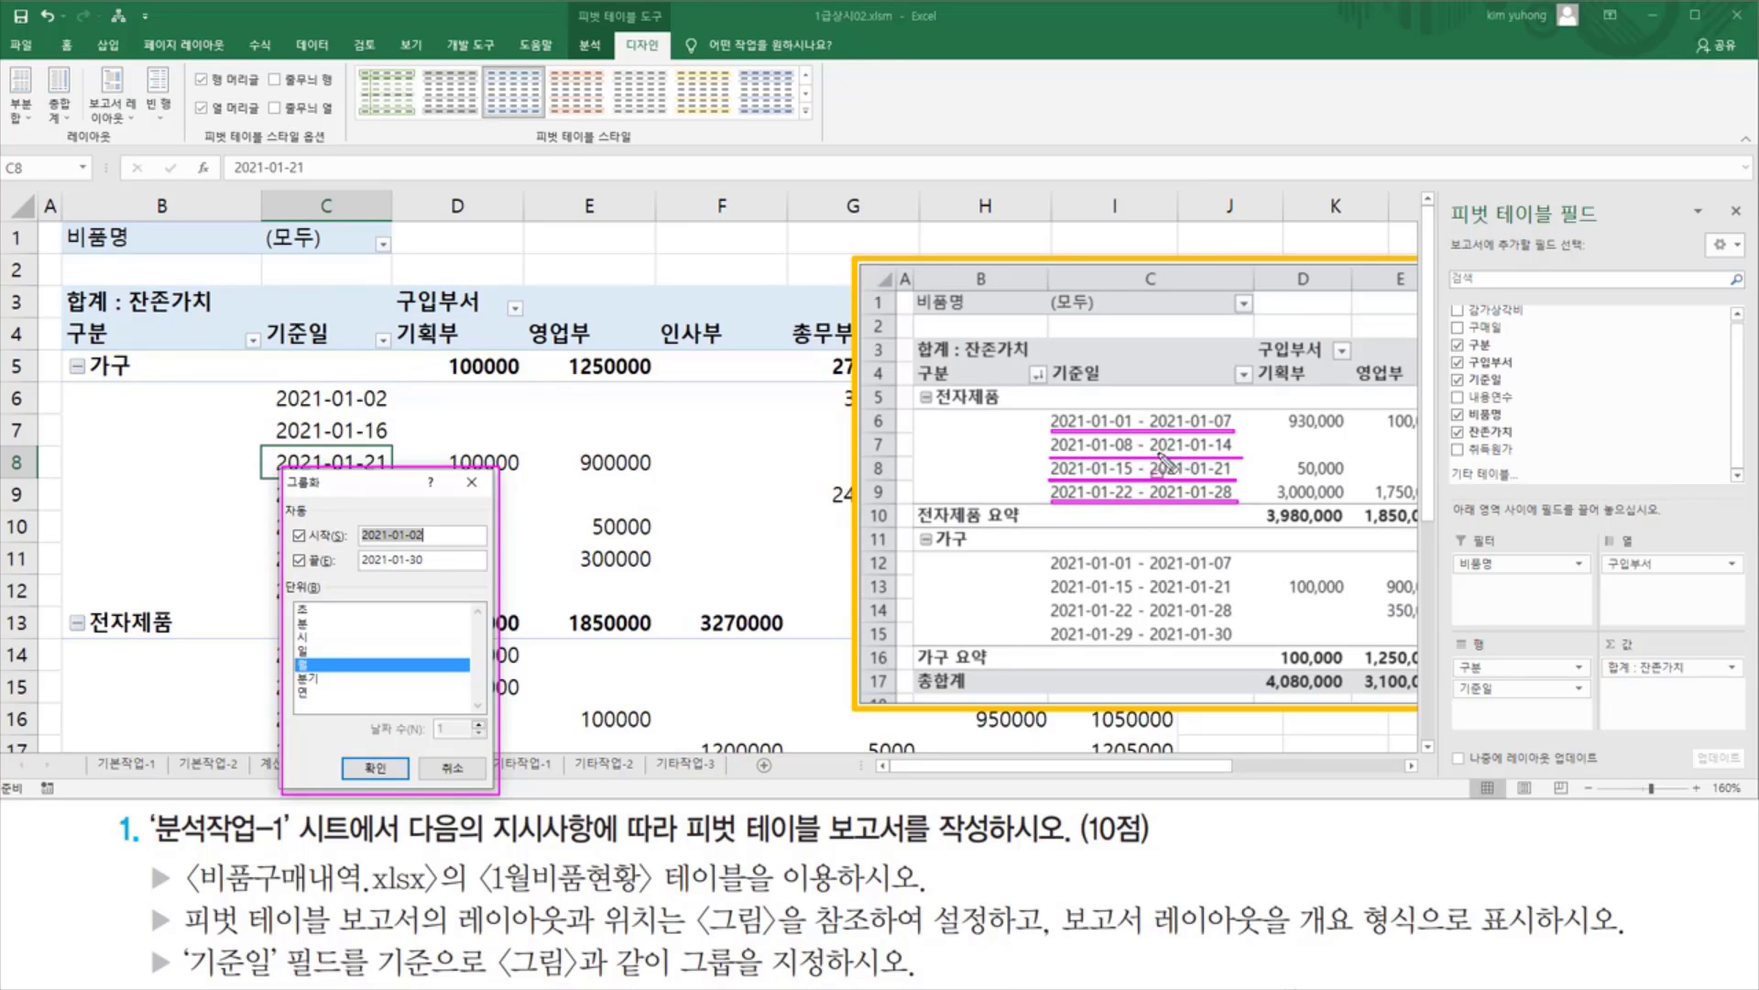
drag(283, 579, 336, 598)
drag(289, 675, 318, 674)
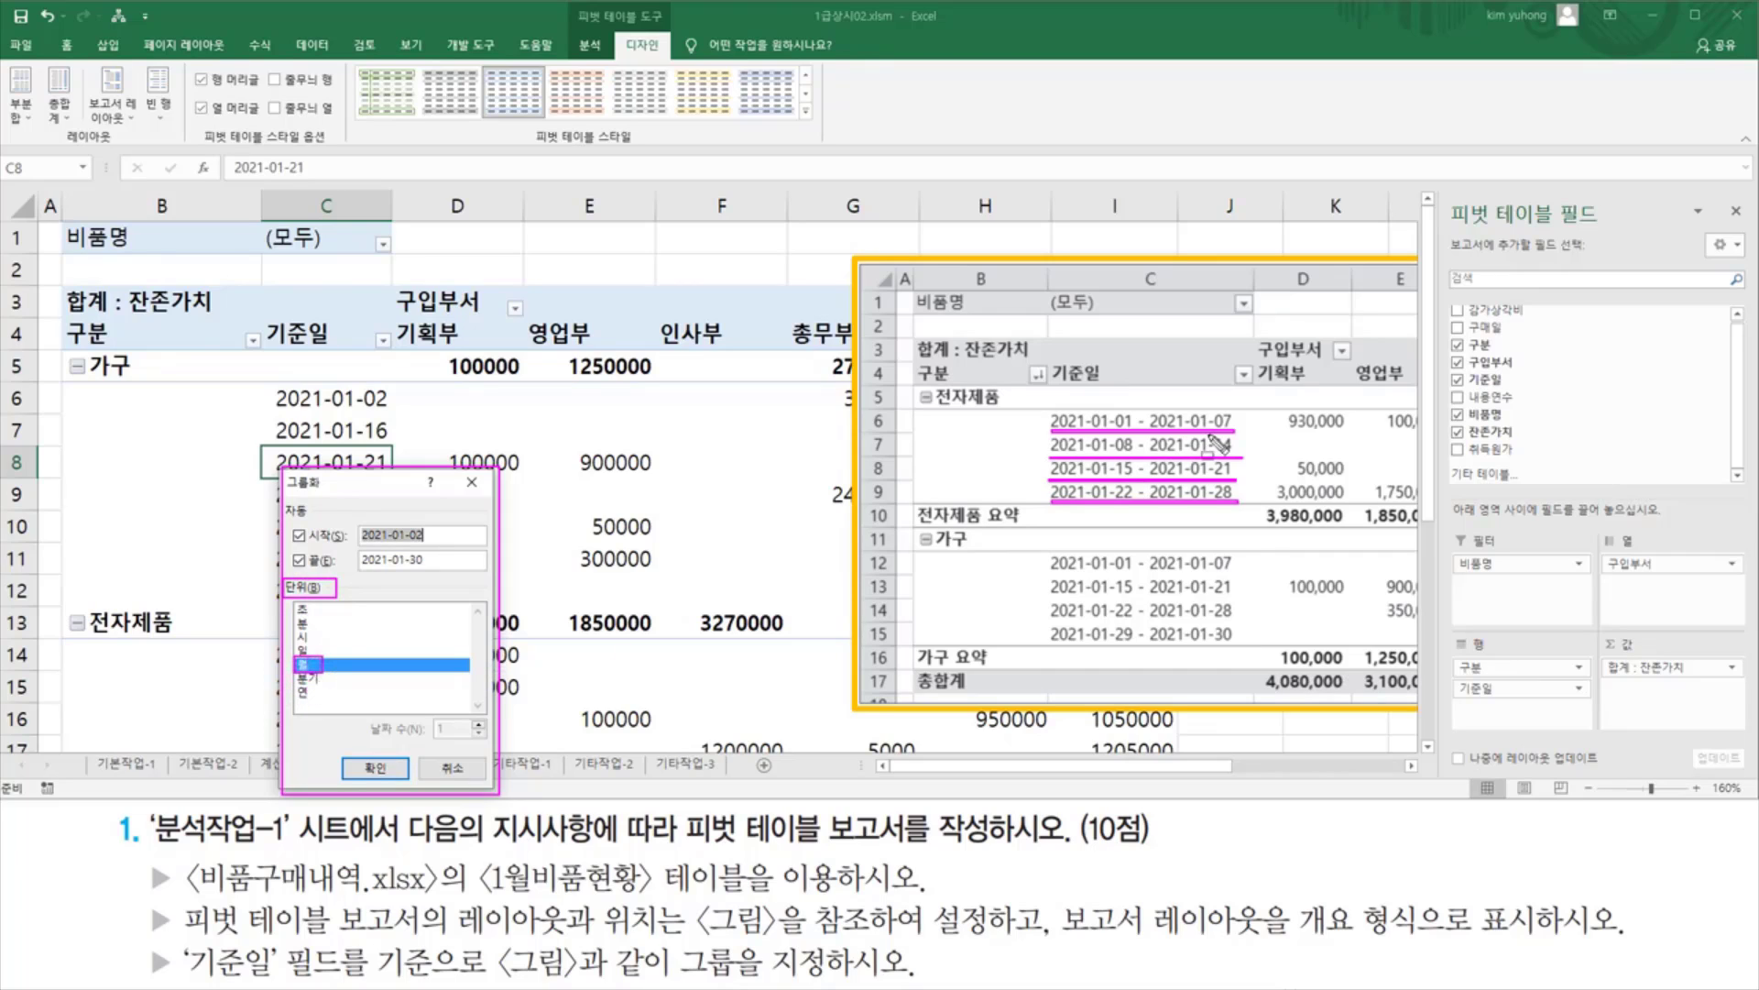
key(Escape)
click(326, 662)
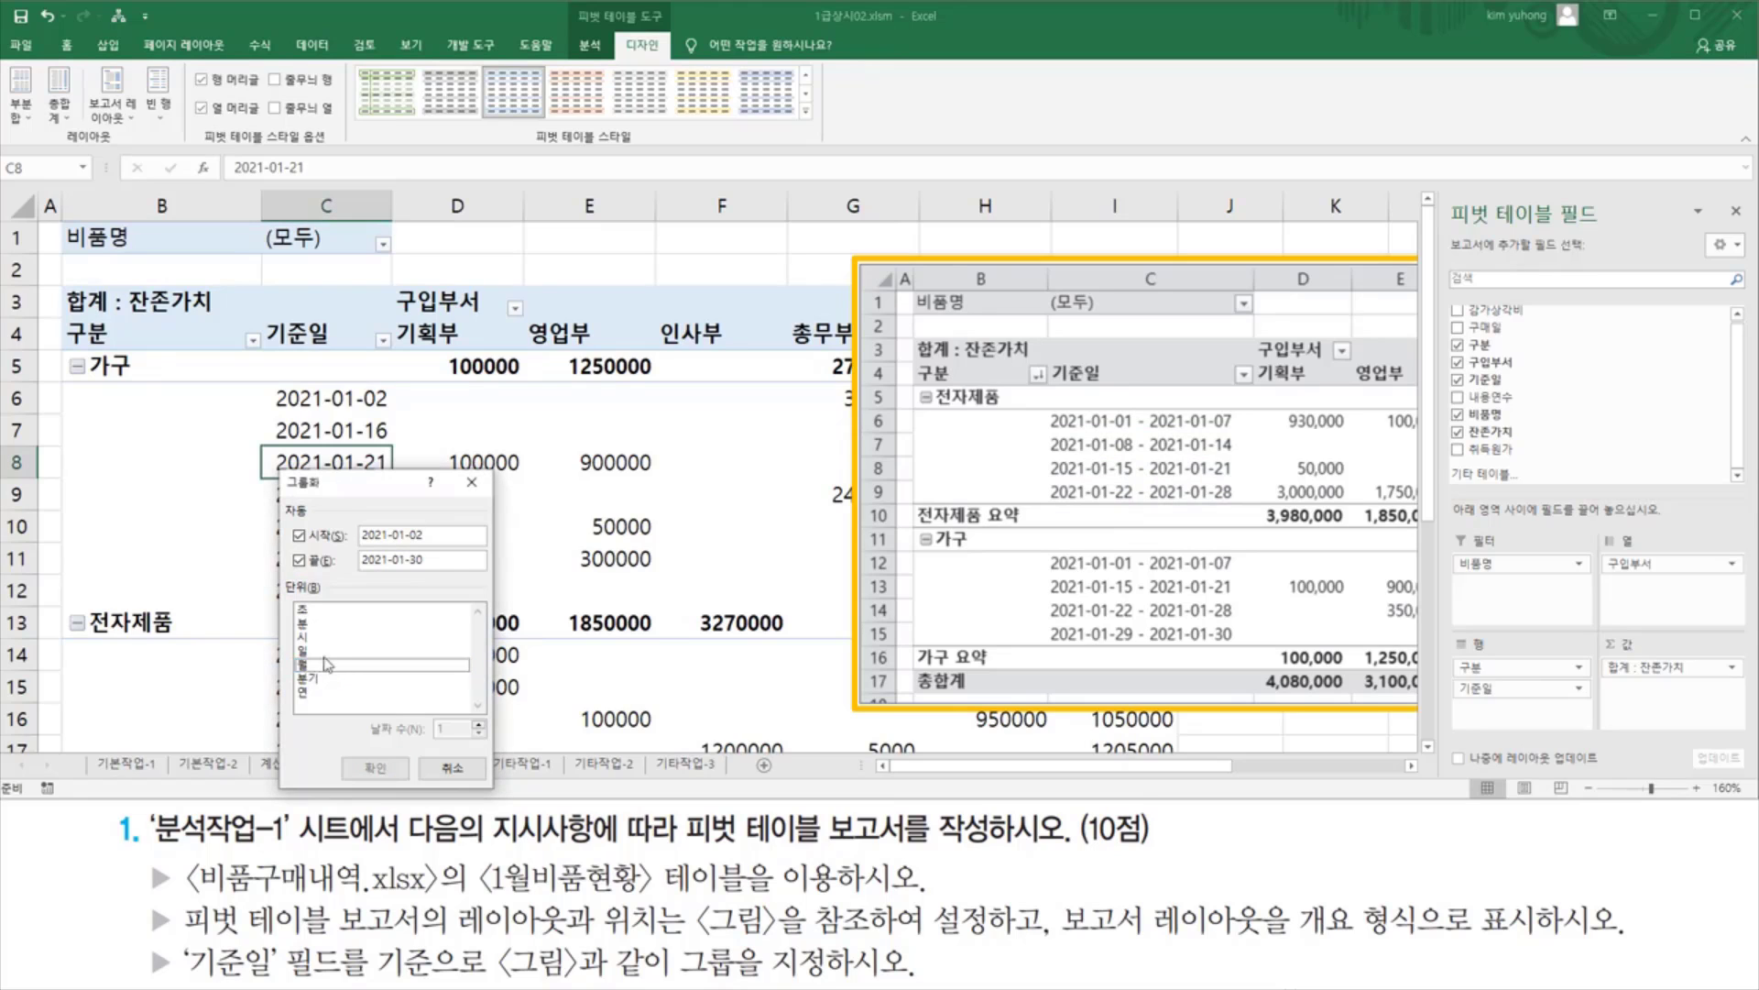
click(325, 651)
key(ctrl+2)
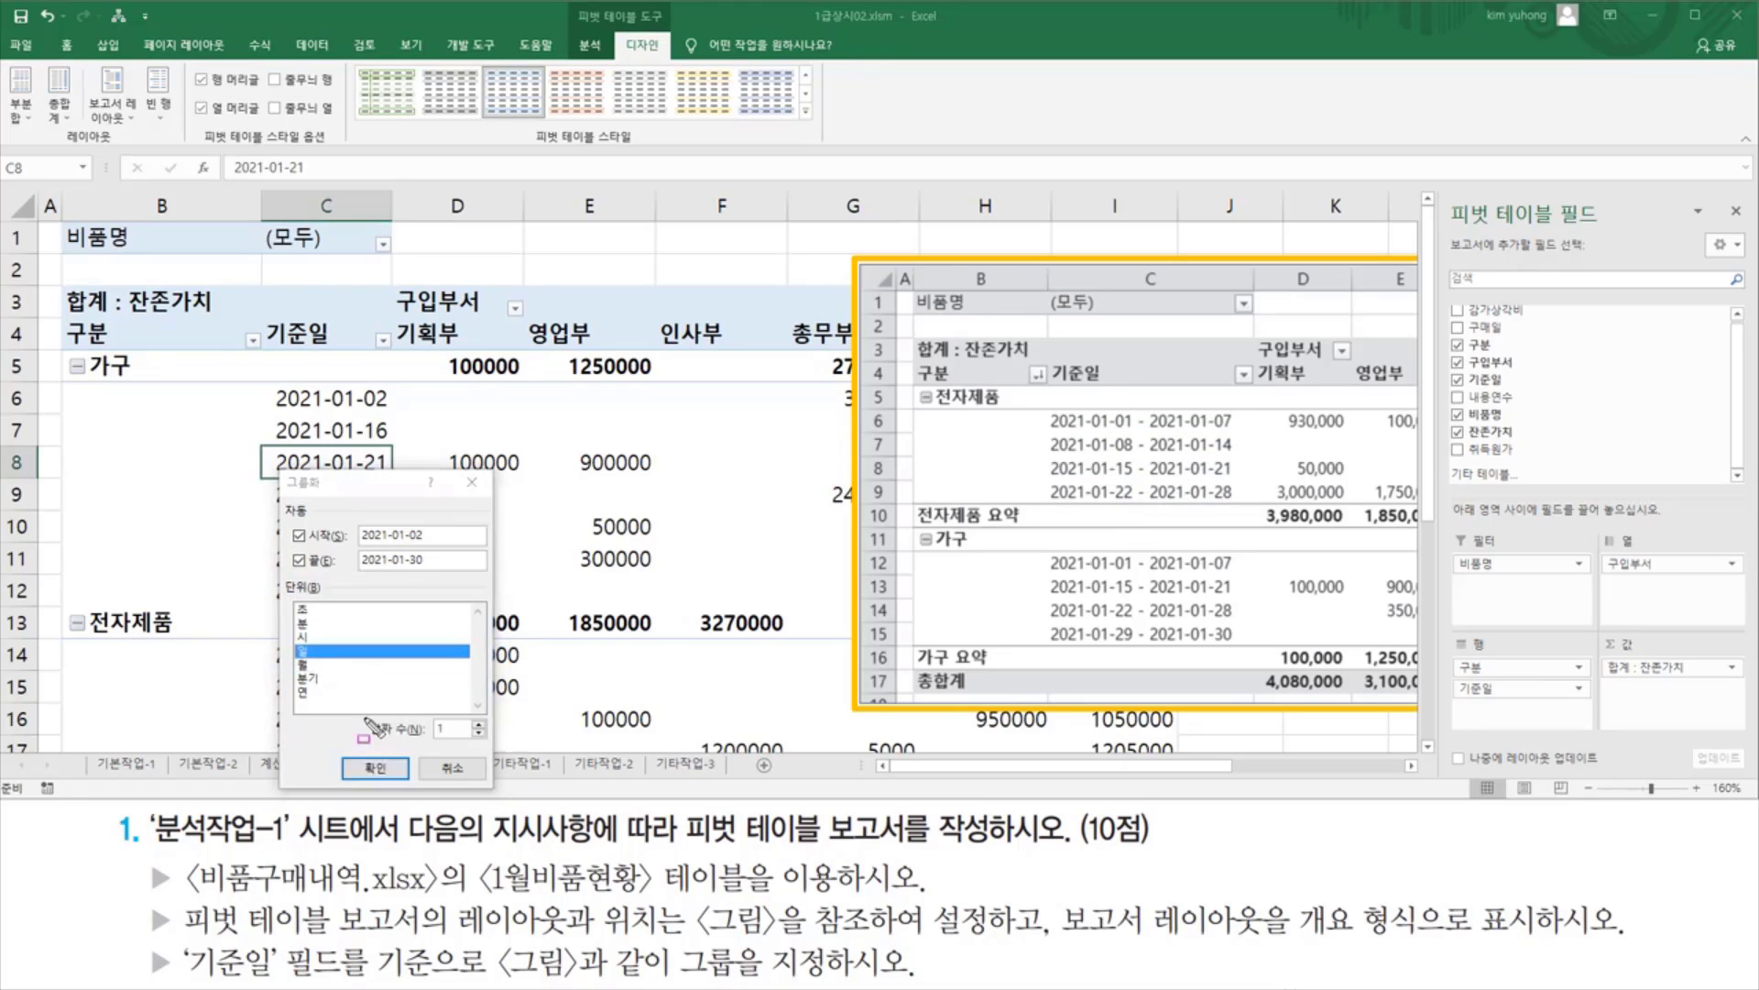
drag(360, 713, 492, 746)
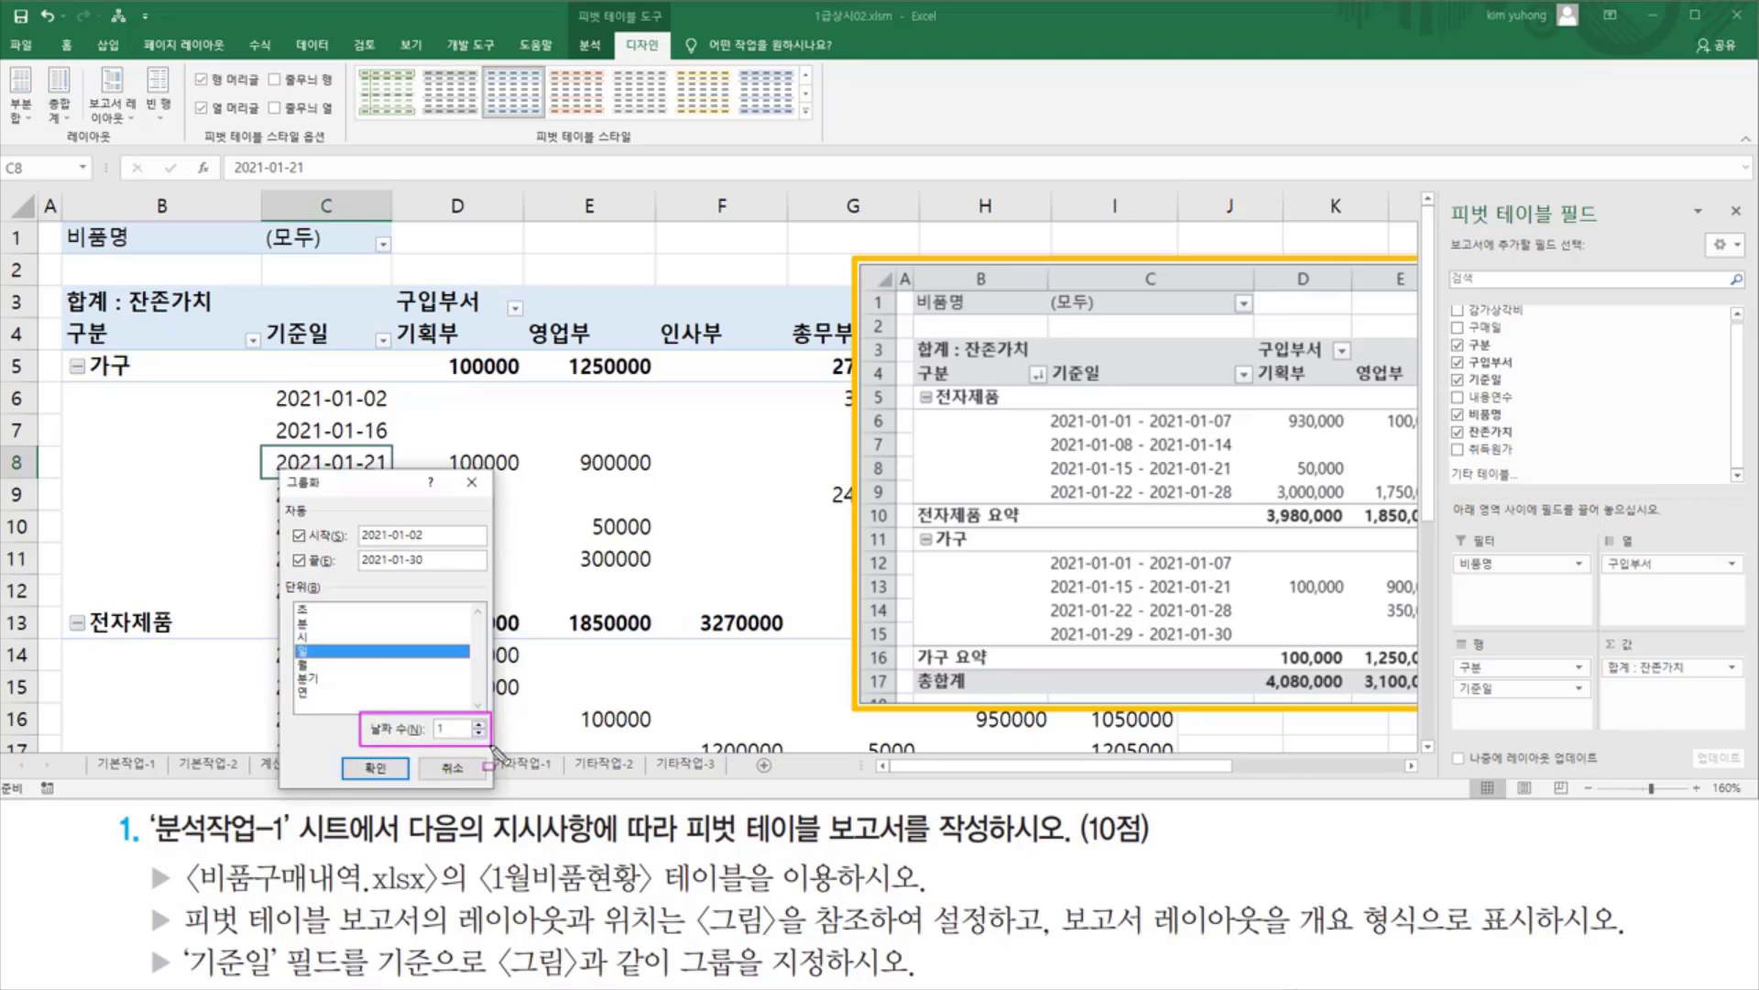
key(Escape)
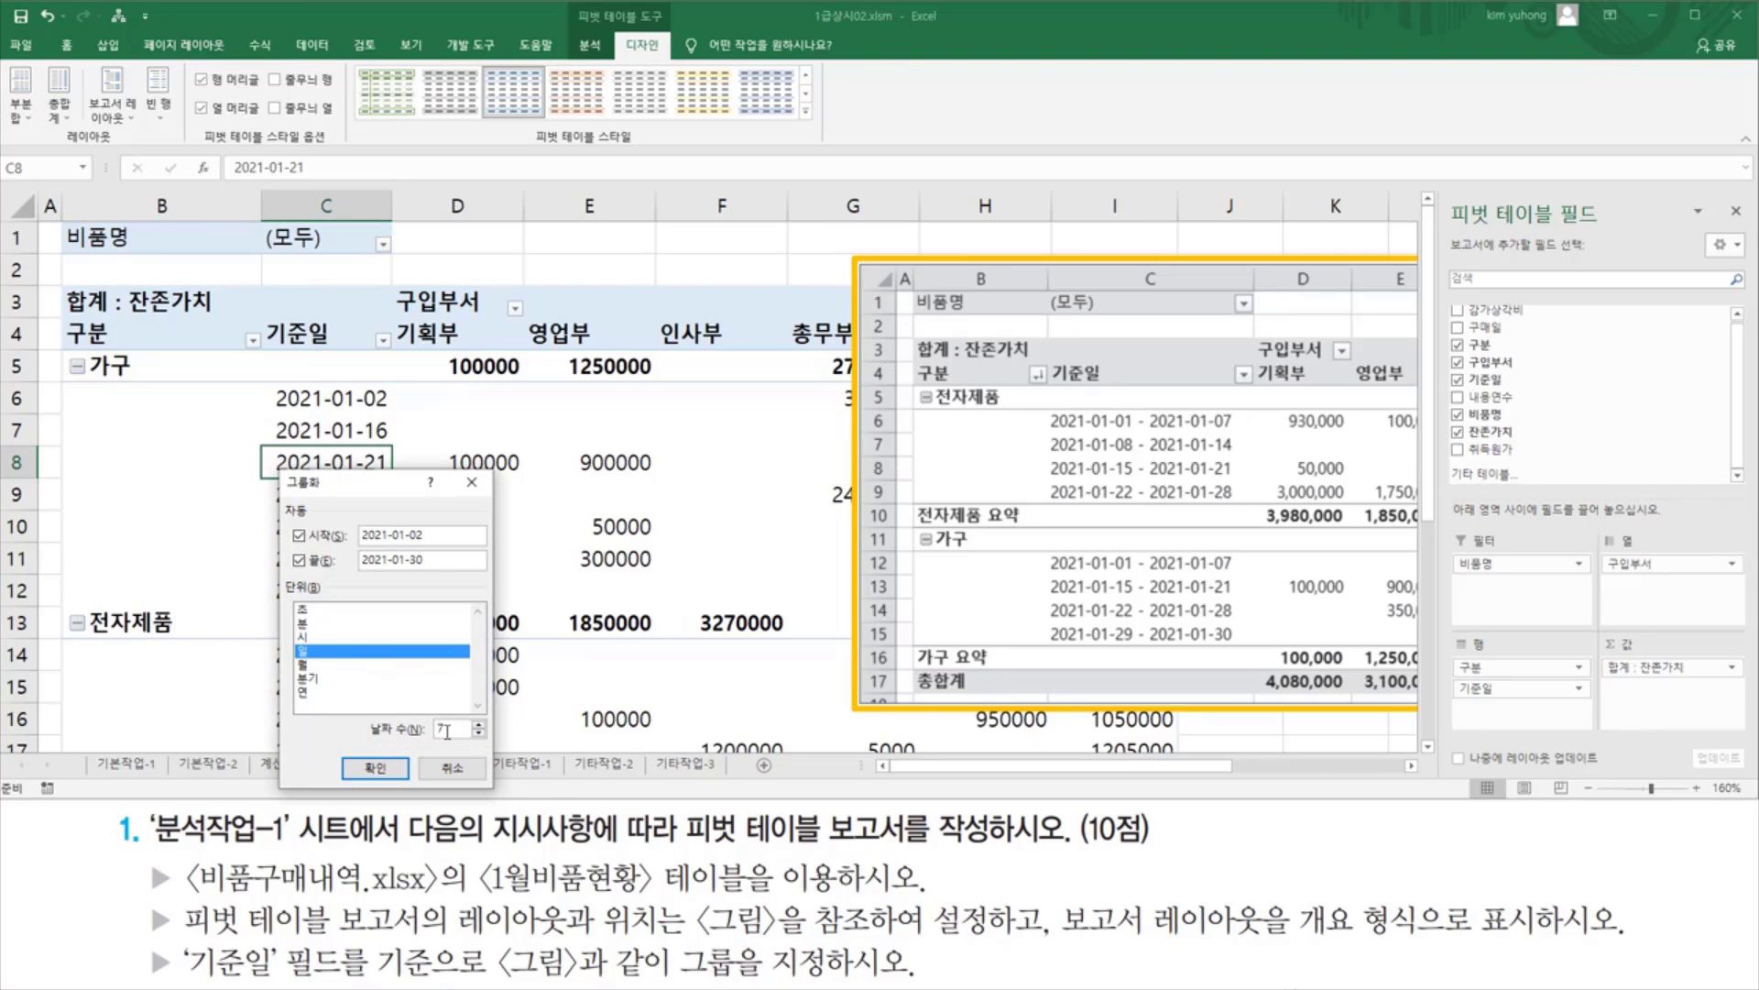
Set the grouping start date to 2021-01-01 and apply the 기준일 grouping
key(ctrl+2)
drag(1043, 408, 1141, 432)
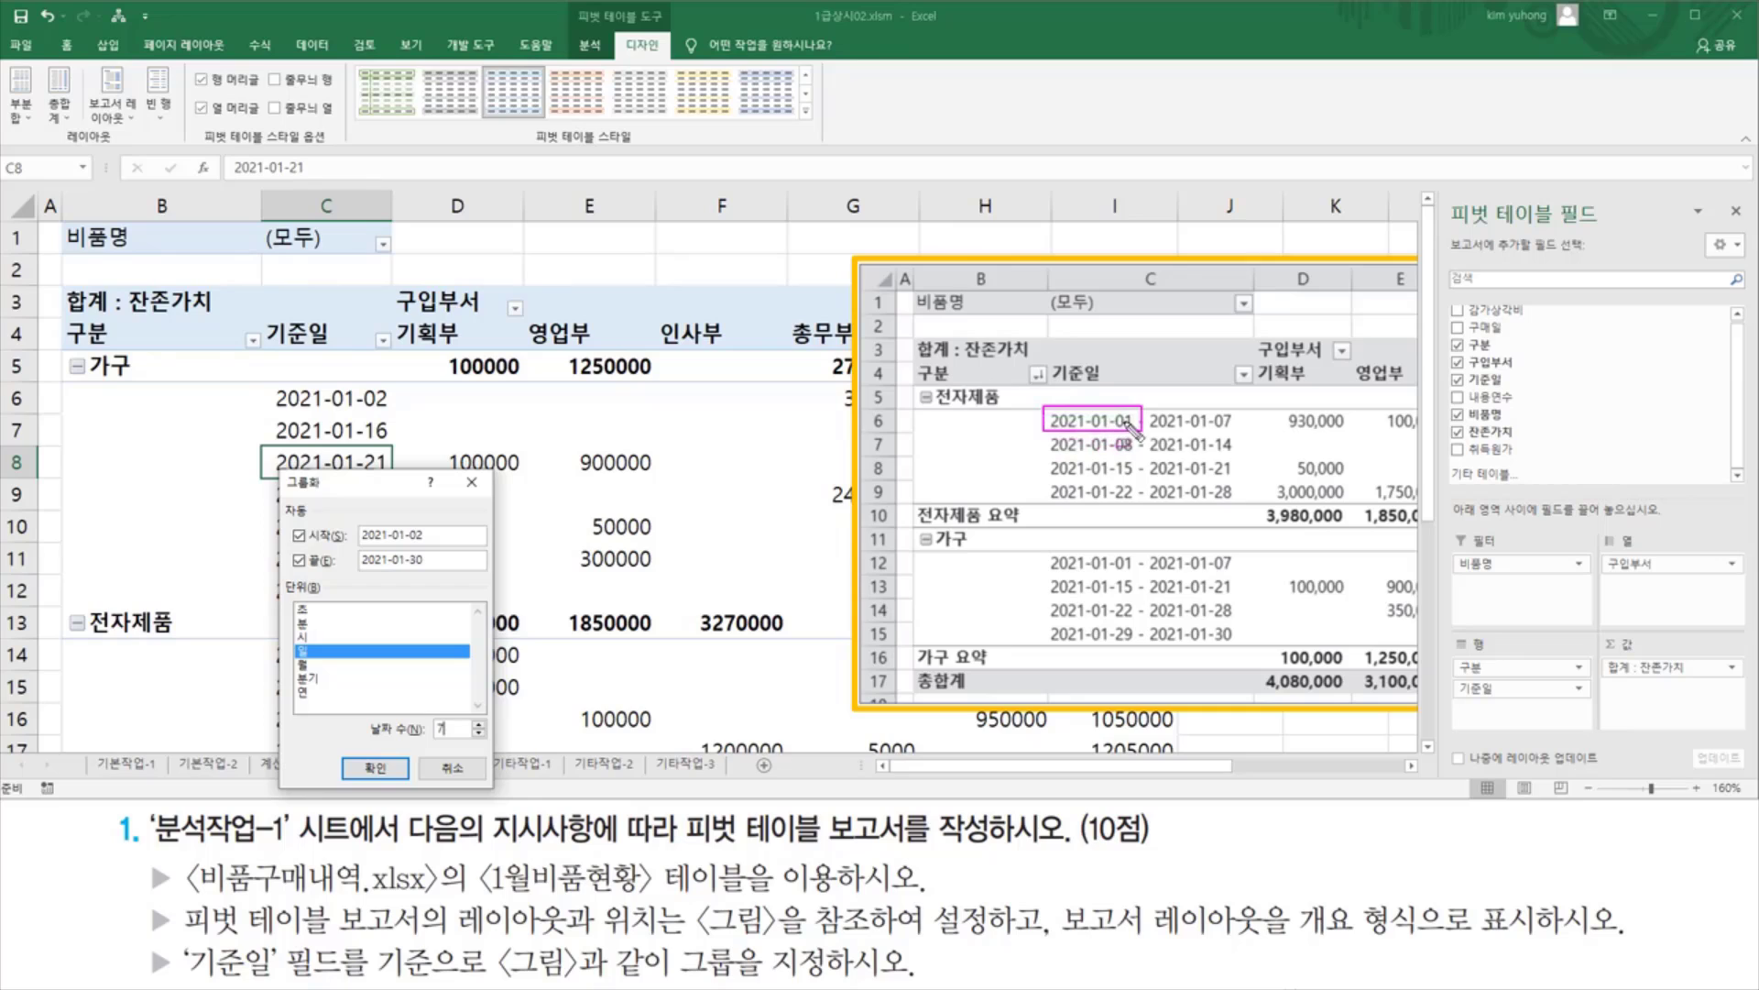
drag(298, 545, 463, 546)
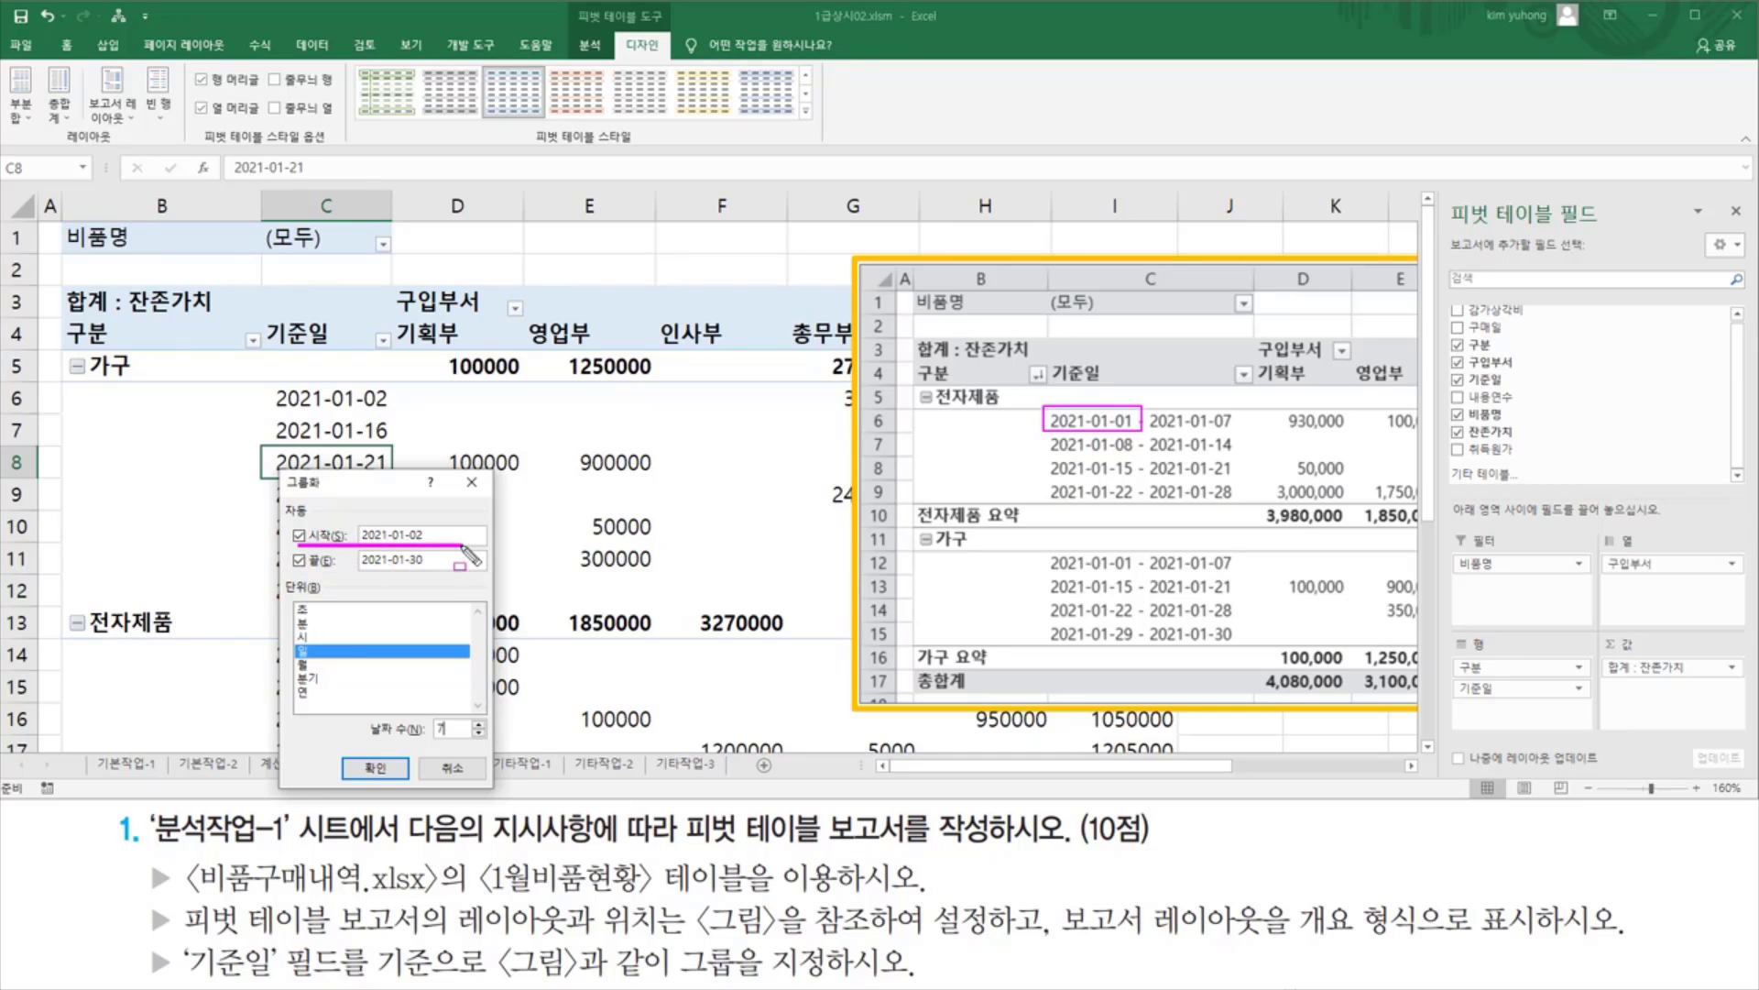
click(457, 534)
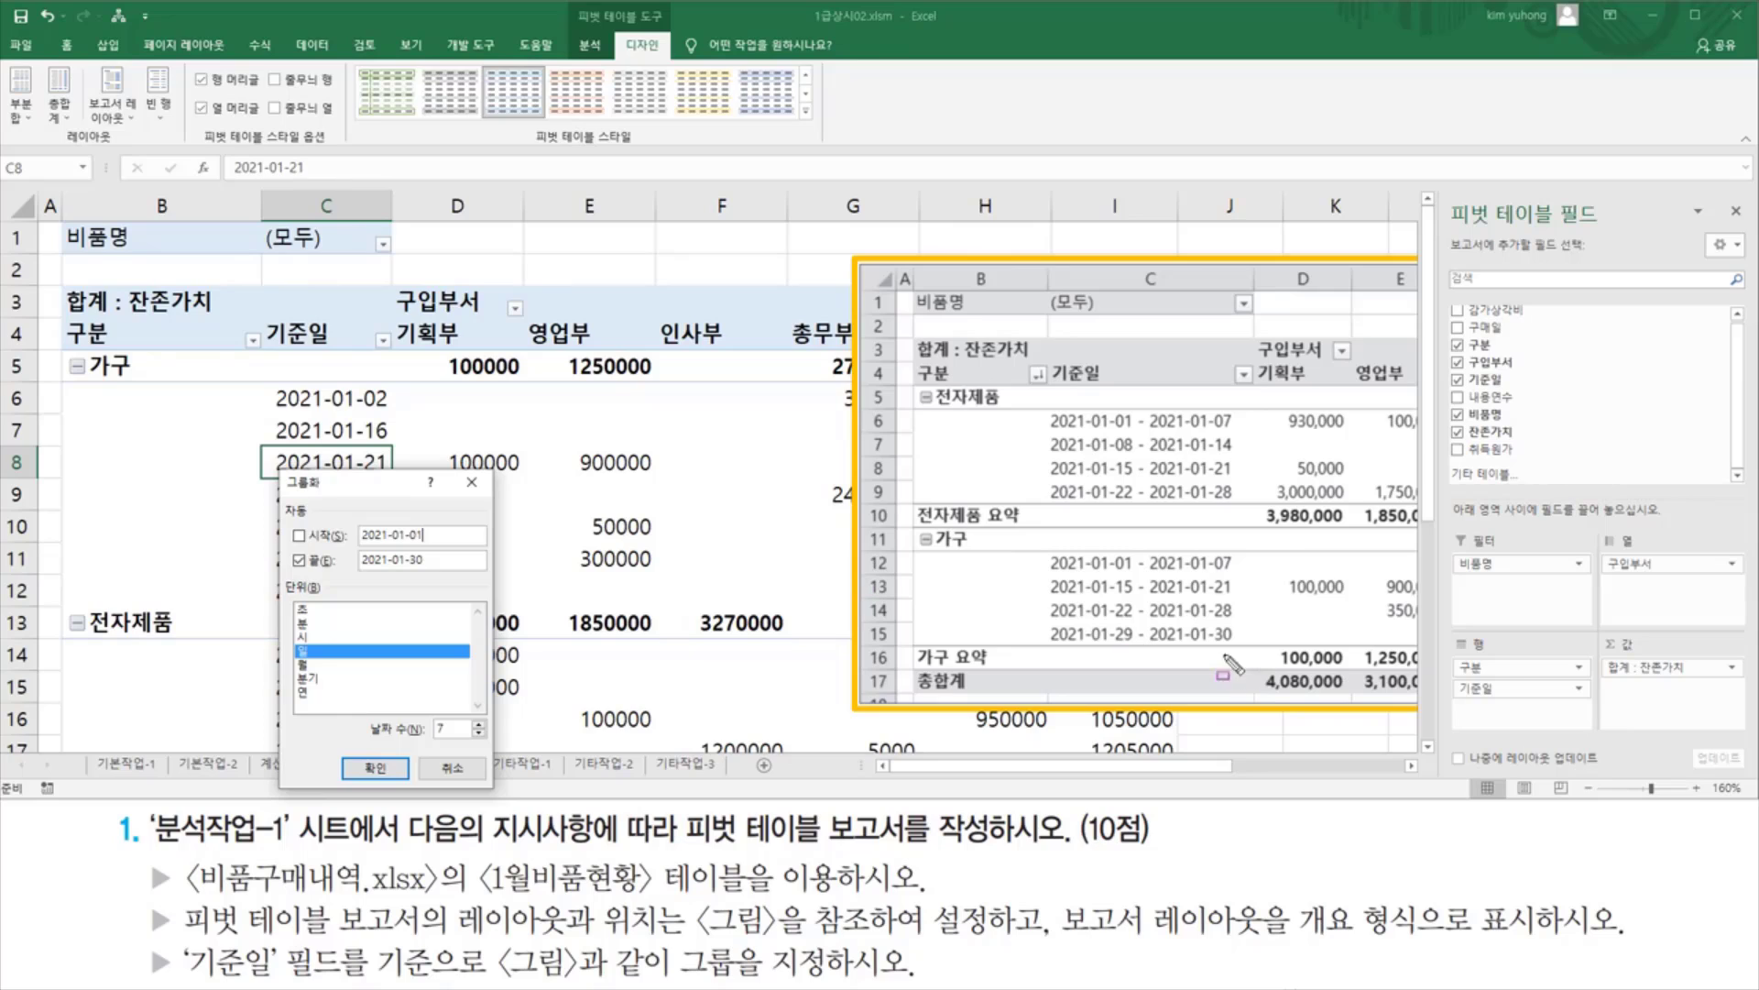
drag(1146, 624, 1235, 645)
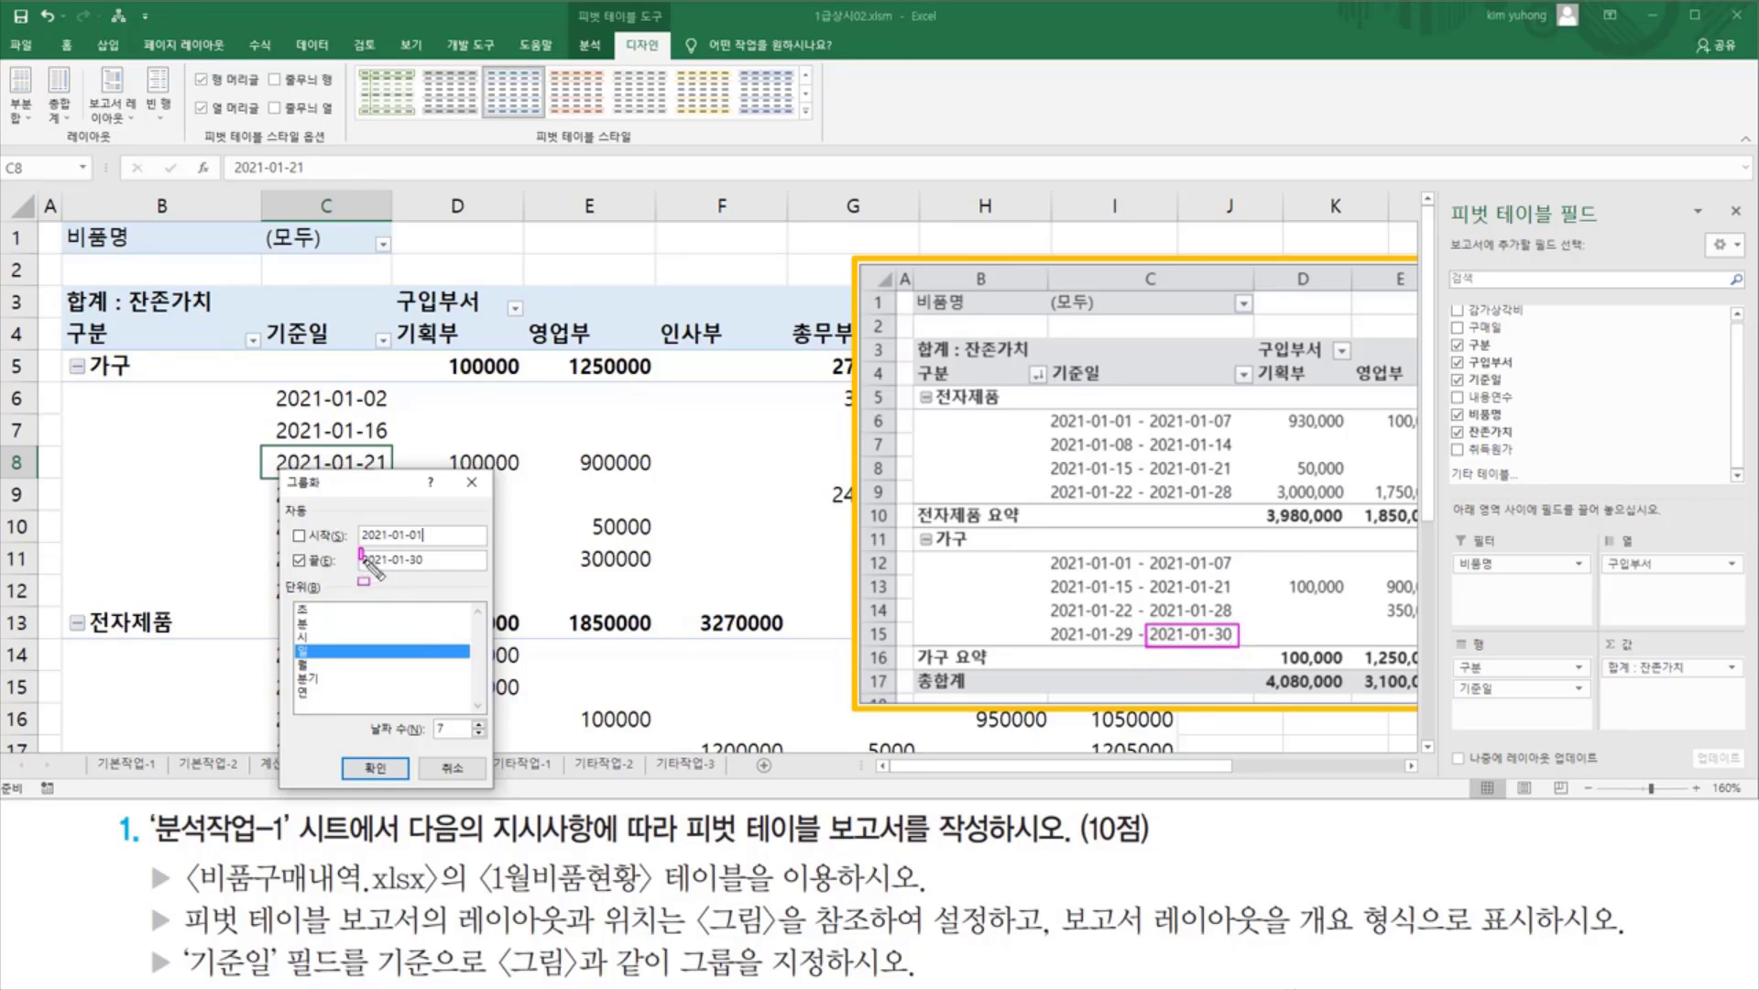
drag(361, 550, 433, 570)
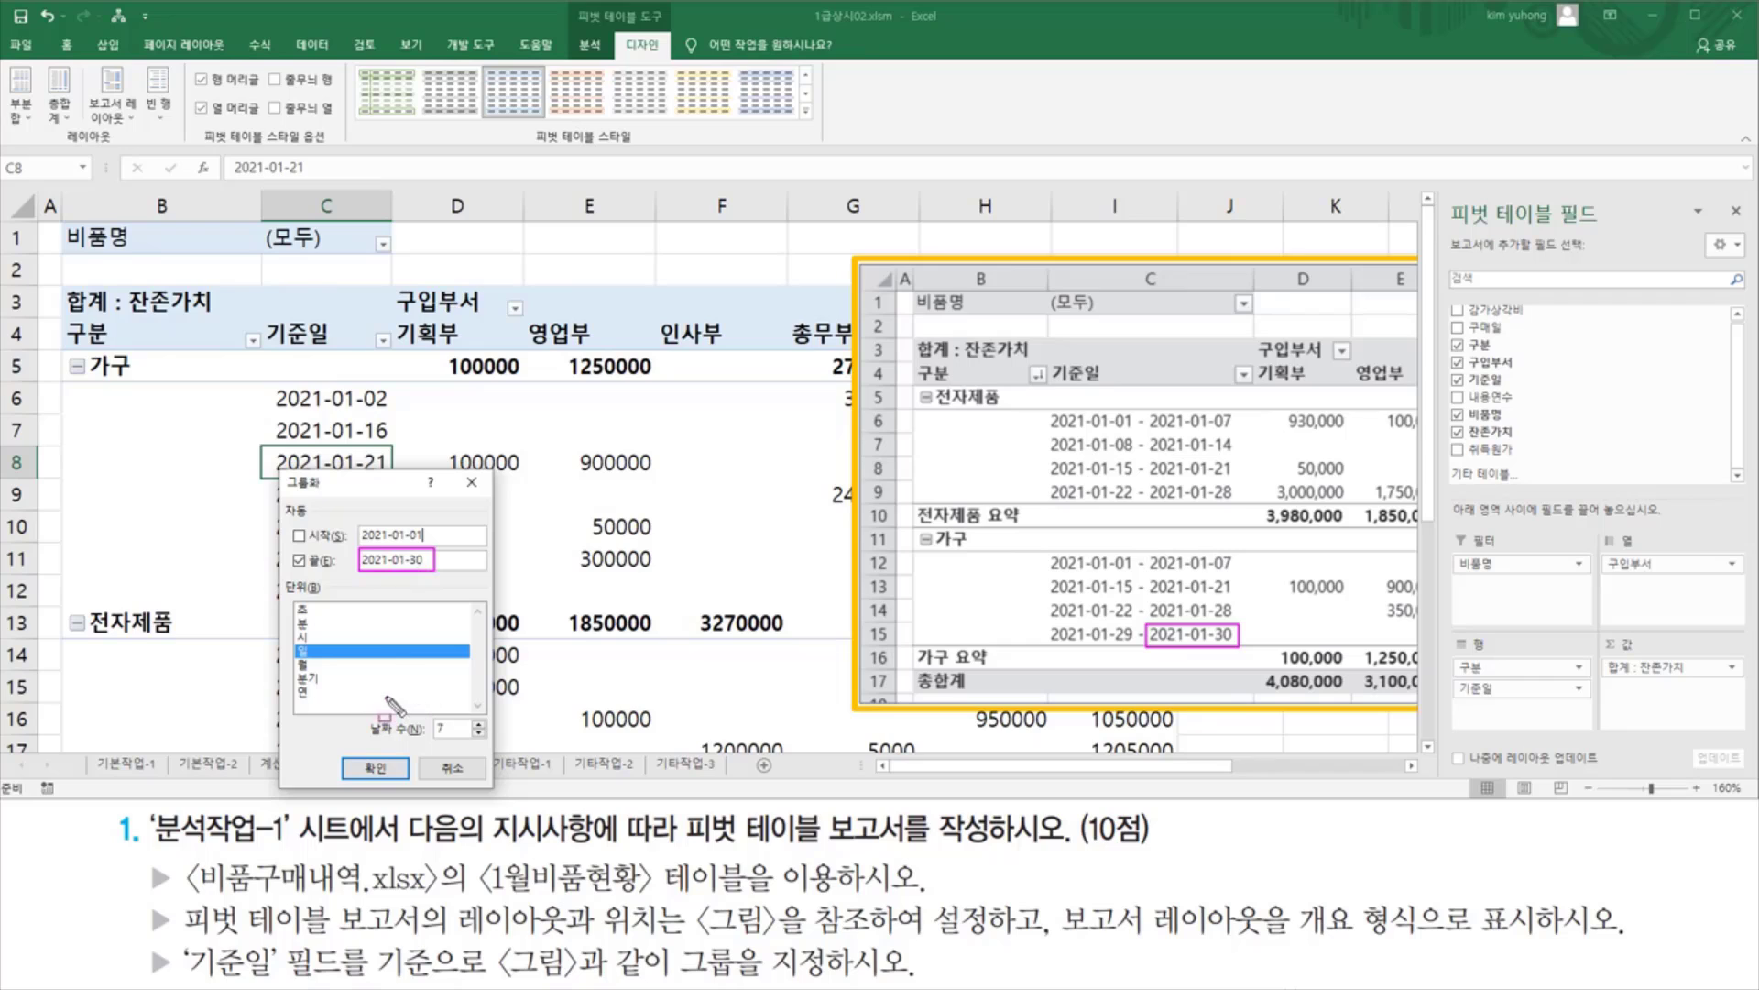
drag(348, 748, 407, 785)
key(Escape)
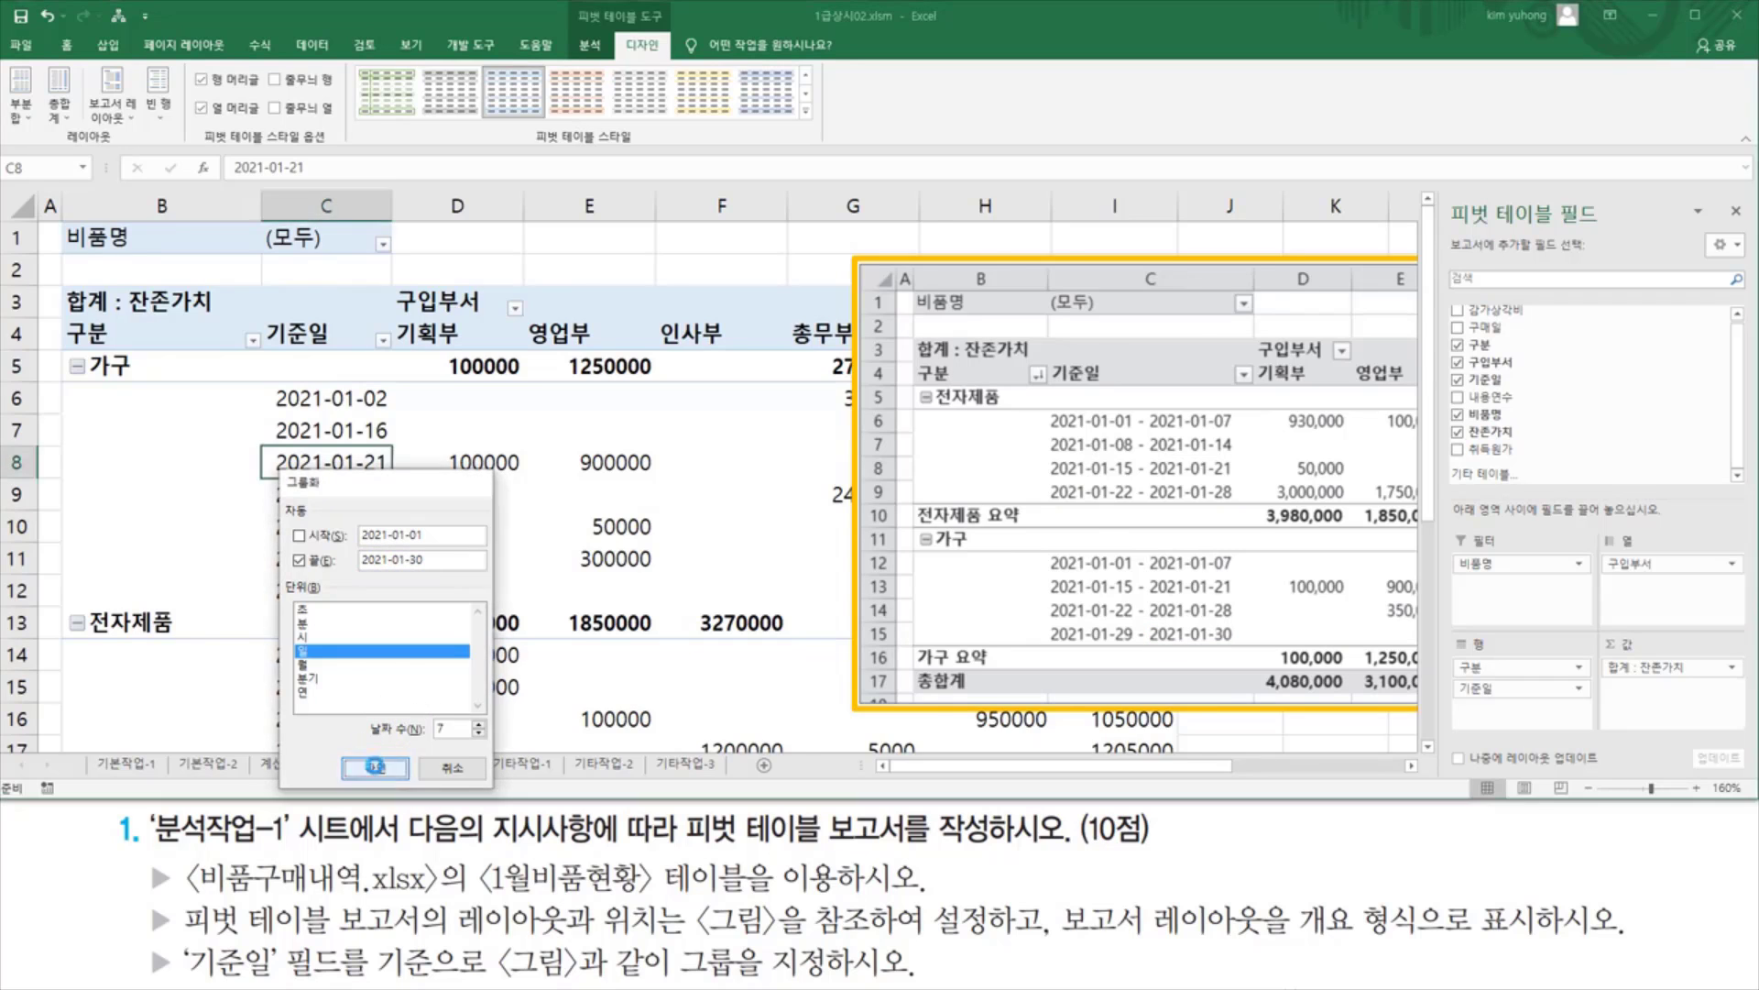
click(376, 769)
Compare the grouped 기준일 ranges with the reference picture and read the number format instruction for the 잔존가치 field
mouse_move(257, 381)
mouse_down()
mouse_move(356, 506)
mouse_move(545, 680)
mouse_up()
drag(1180, 394, 1383, 625)
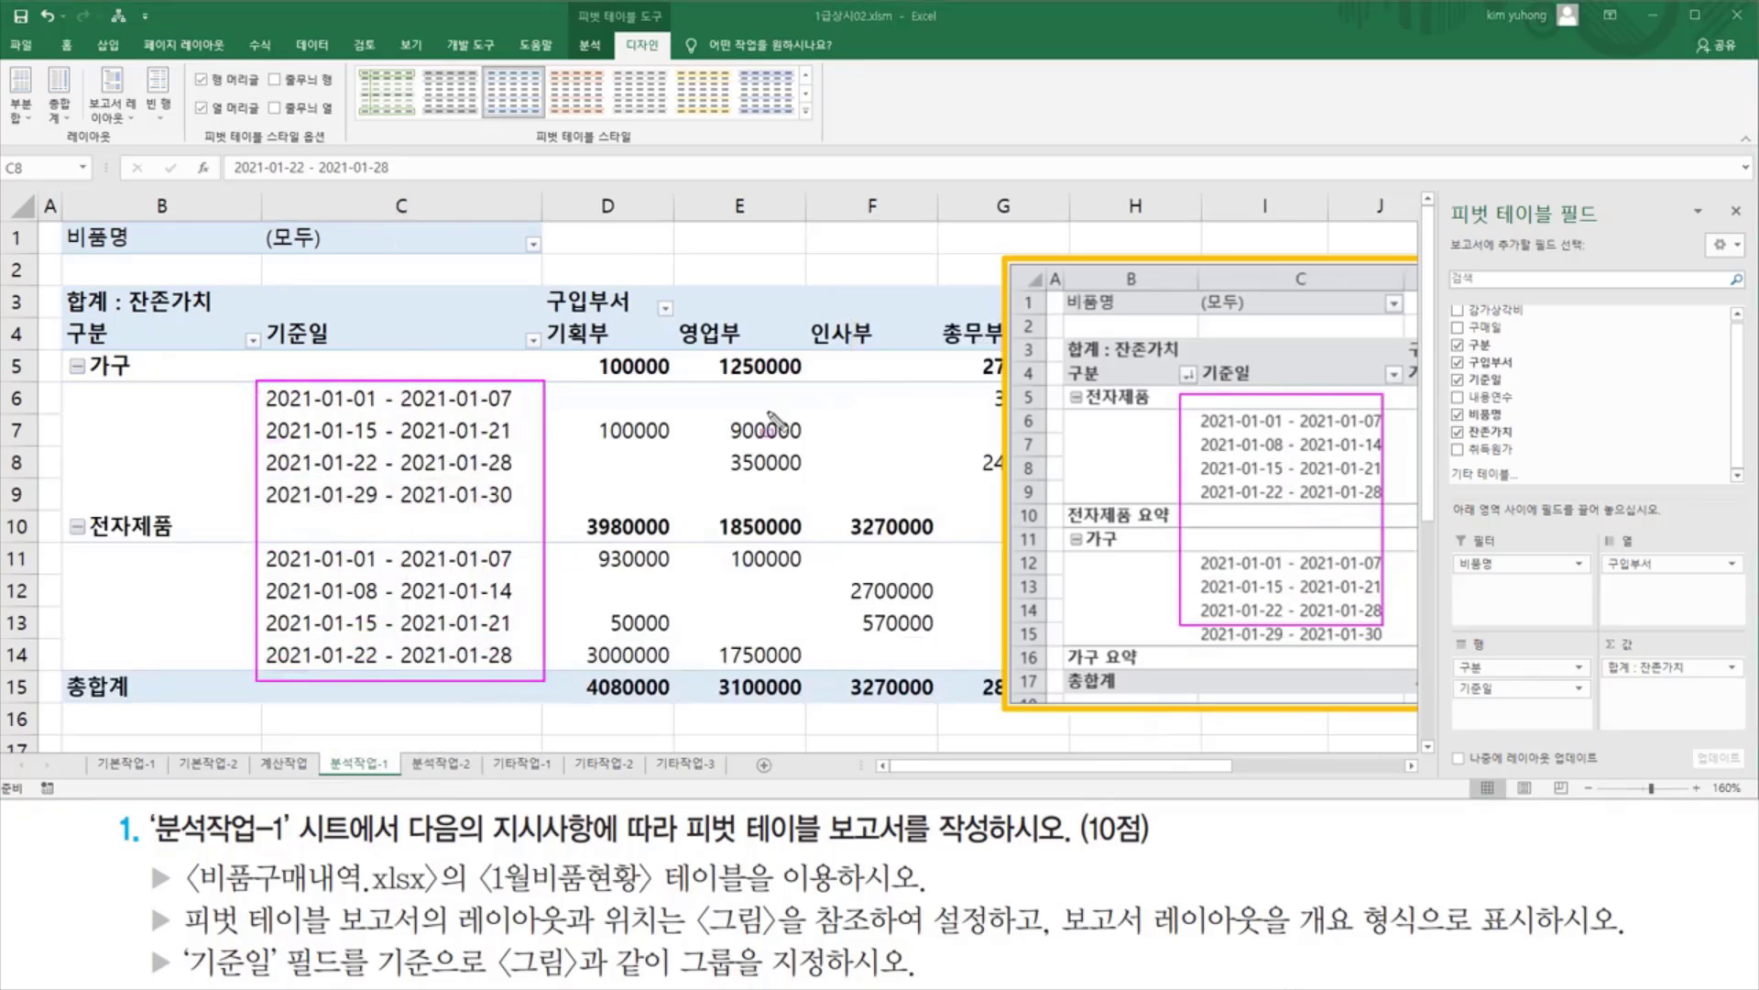
drag(338, 413, 503, 413)
drag(337, 445, 525, 444)
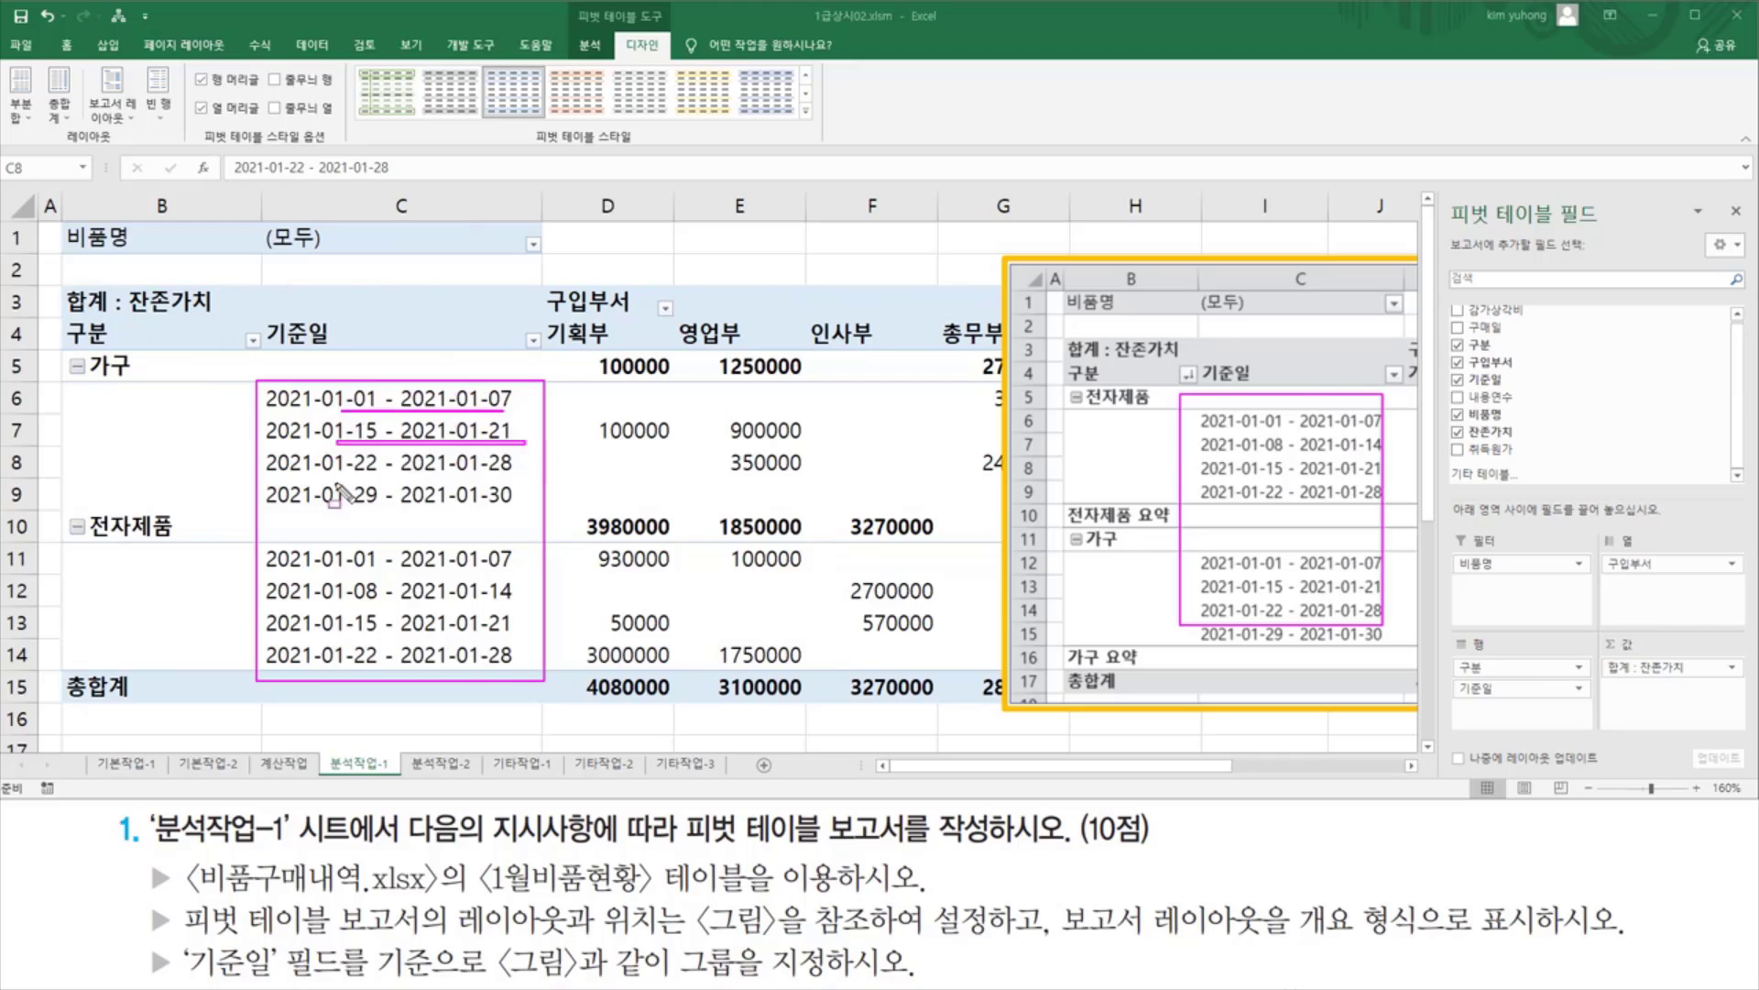
drag(338, 481, 518, 480)
drag(345, 511, 544, 510)
key(Escape)
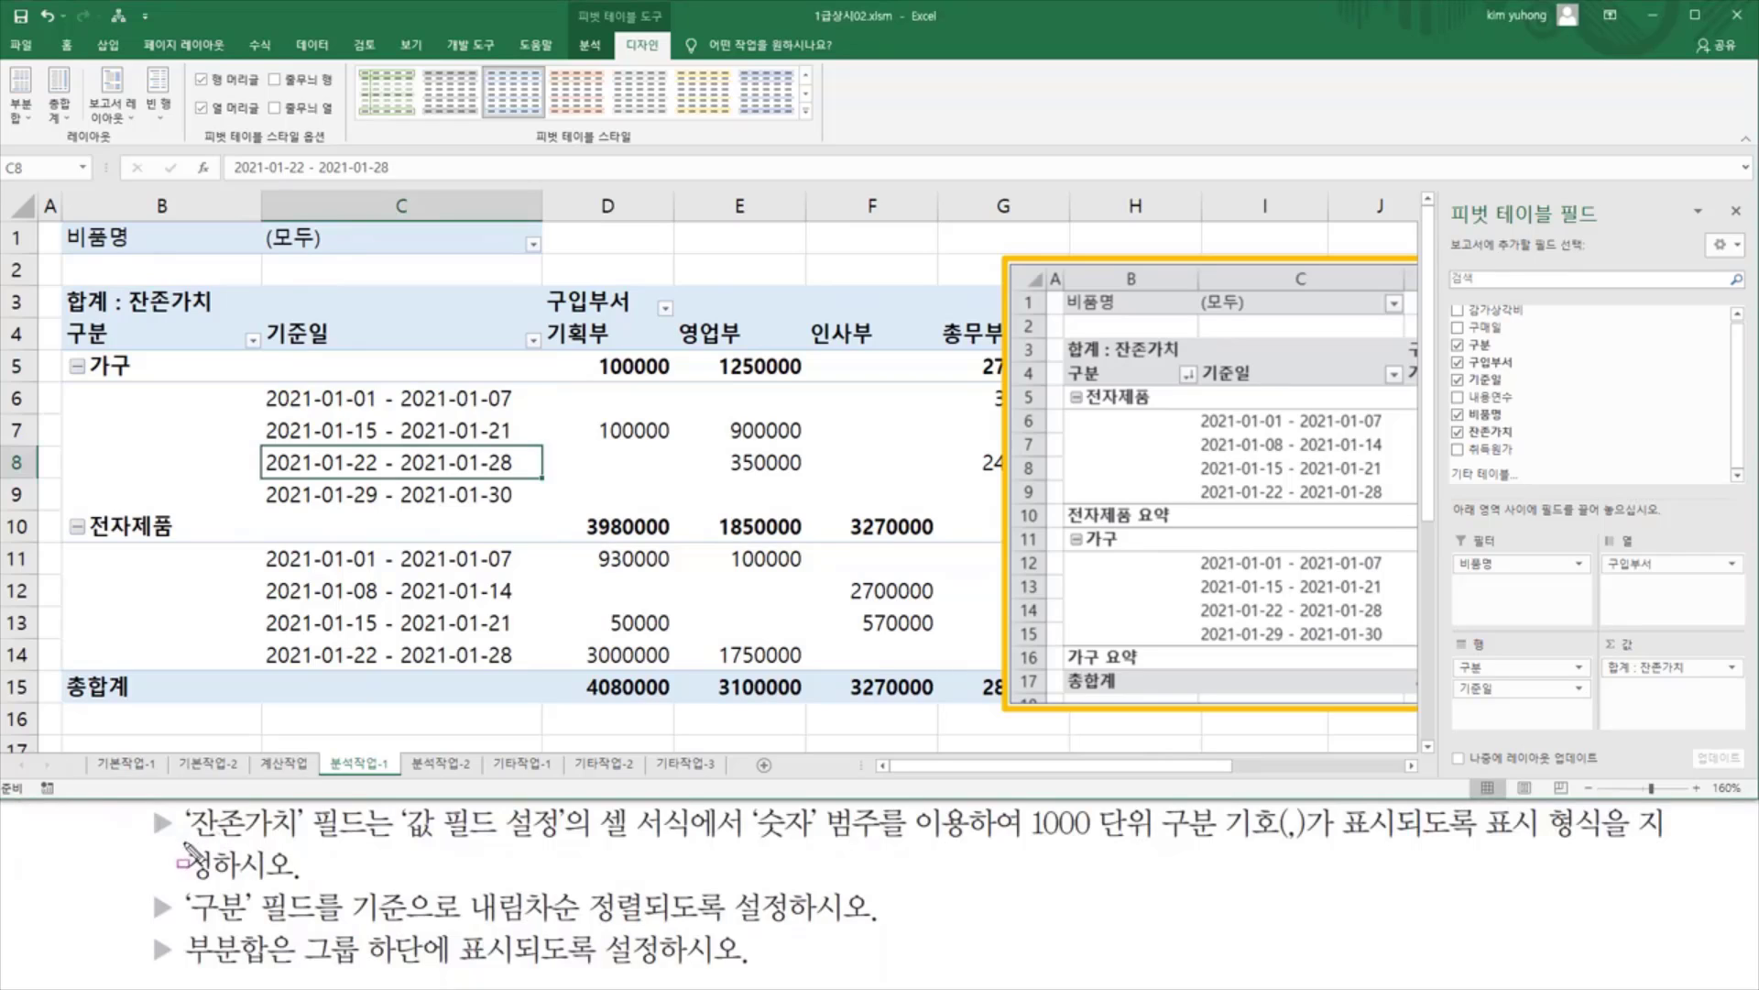
mouse_move(185, 842)
mouse_down()
mouse_move(390, 865)
mouse_move(394, 816)
mouse_move(374, 808)
mouse_up()
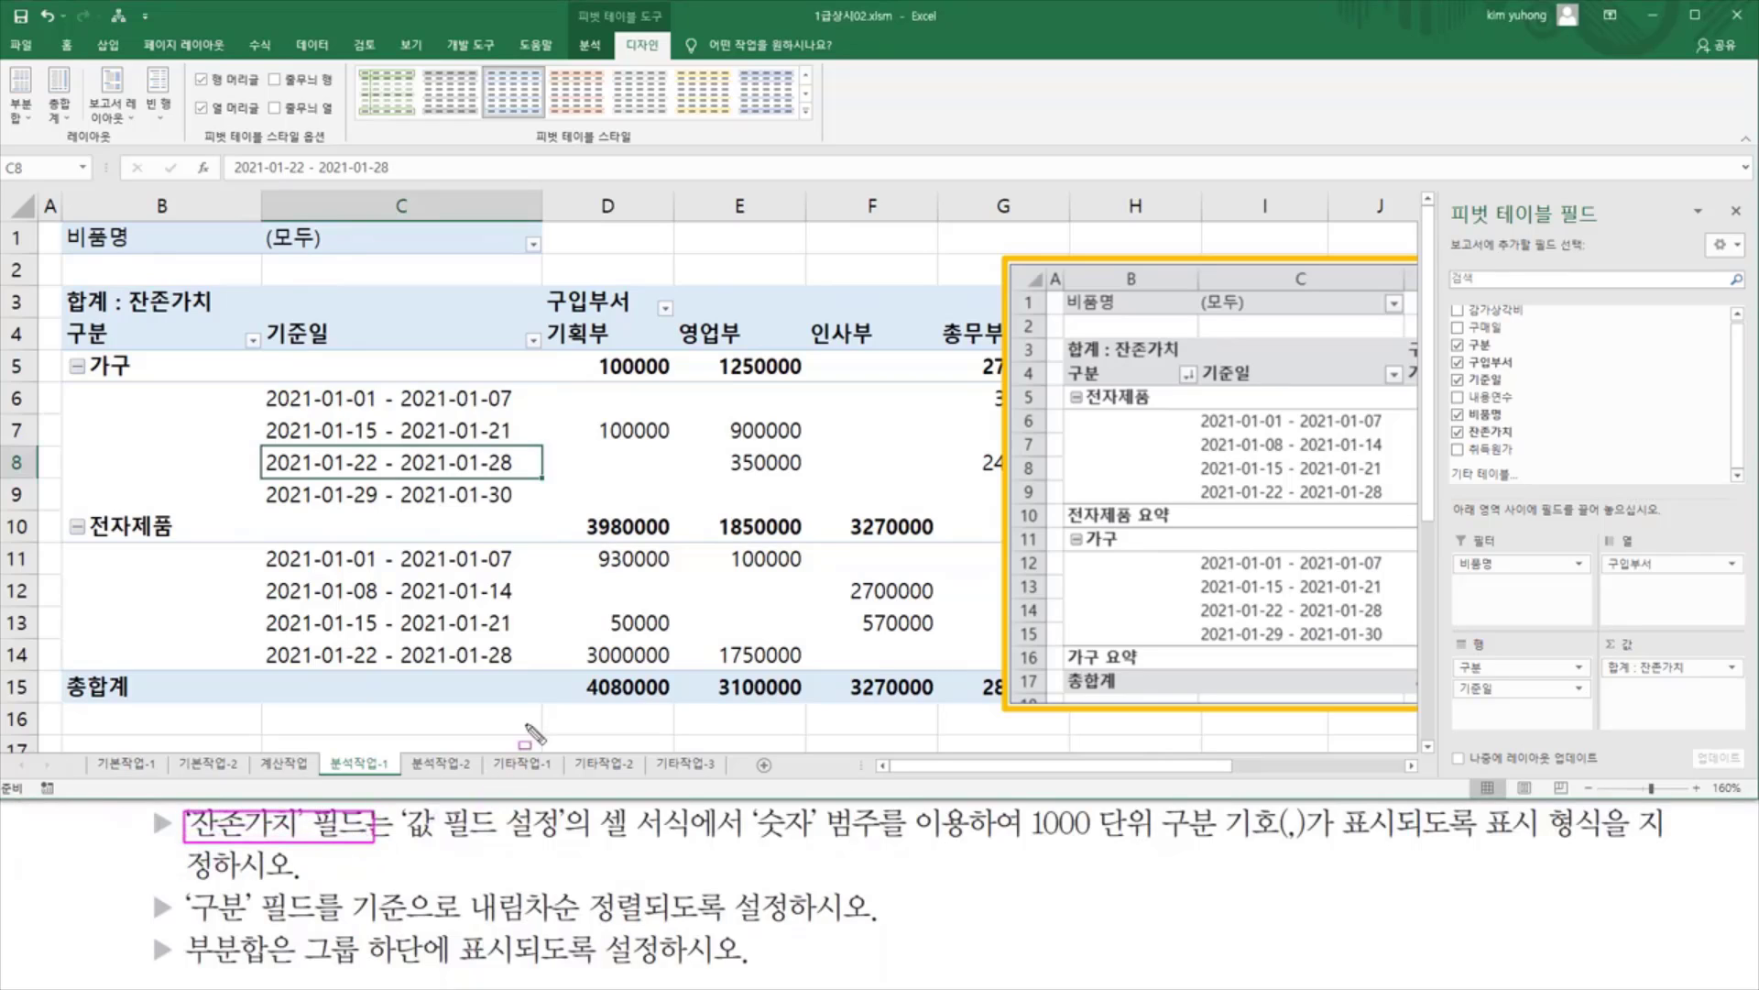
drag(579, 351, 987, 654)
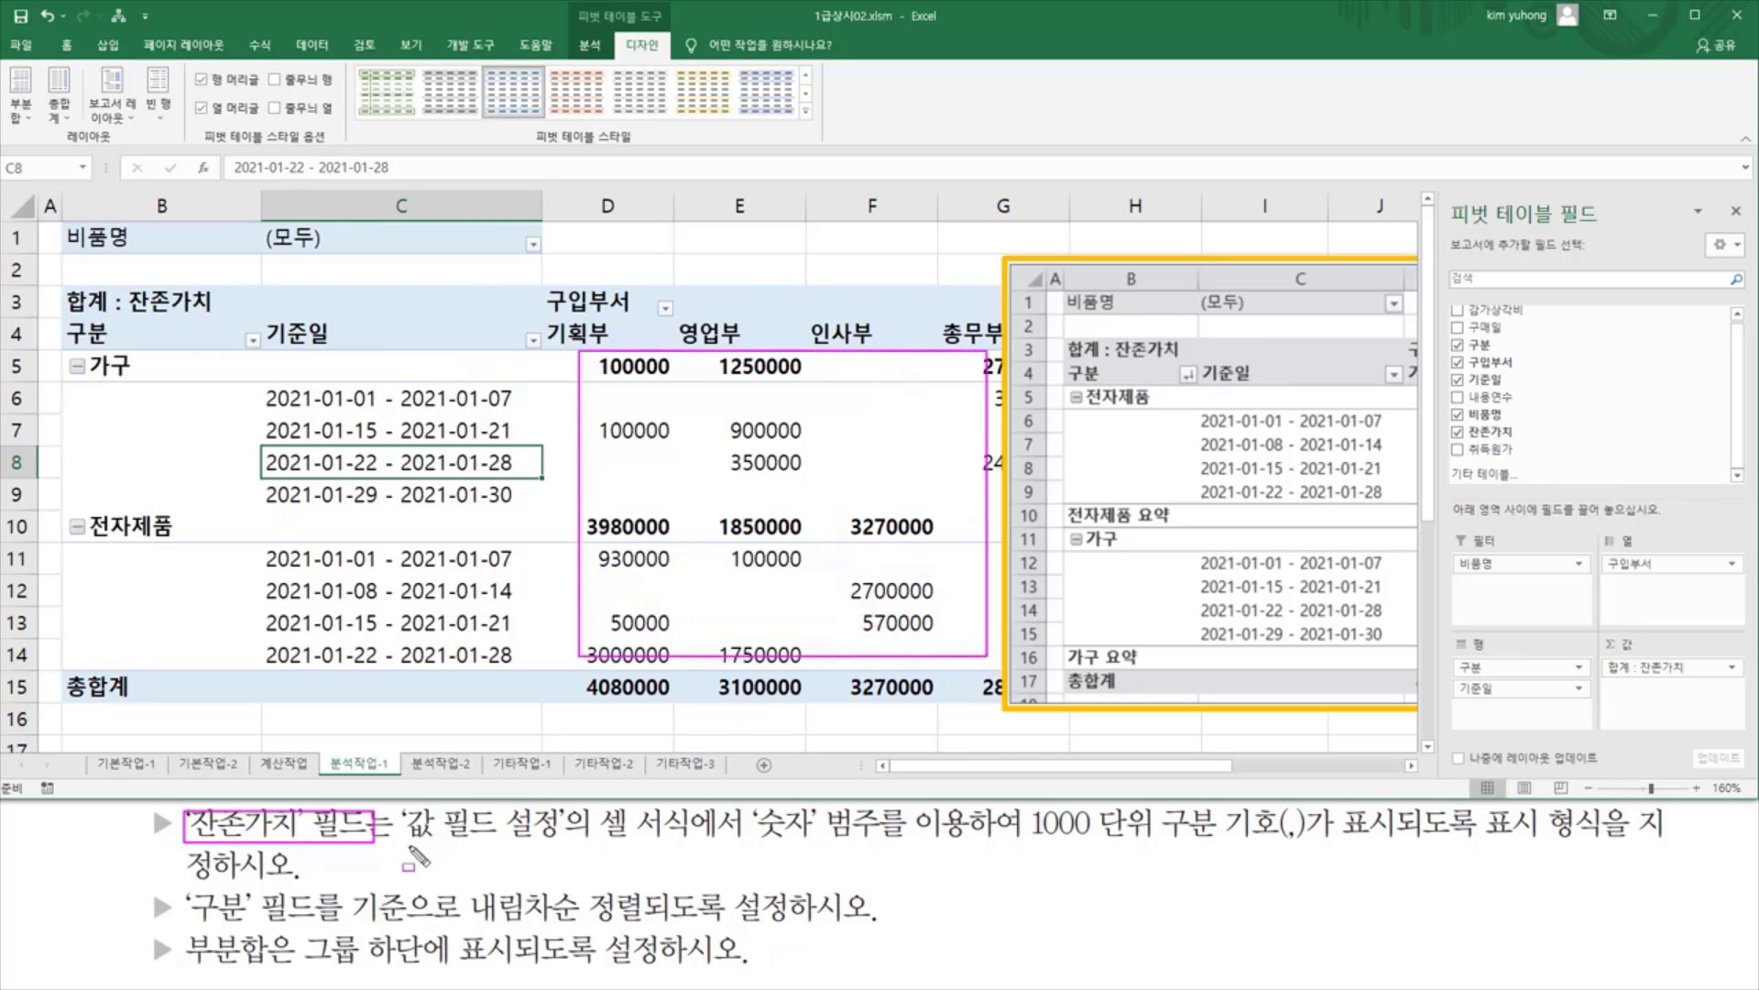
mouse_move(399, 845)
mouse_down()
mouse_move(695, 851)
mouse_move(798, 840)
mouse_move(818, 806)
mouse_up()
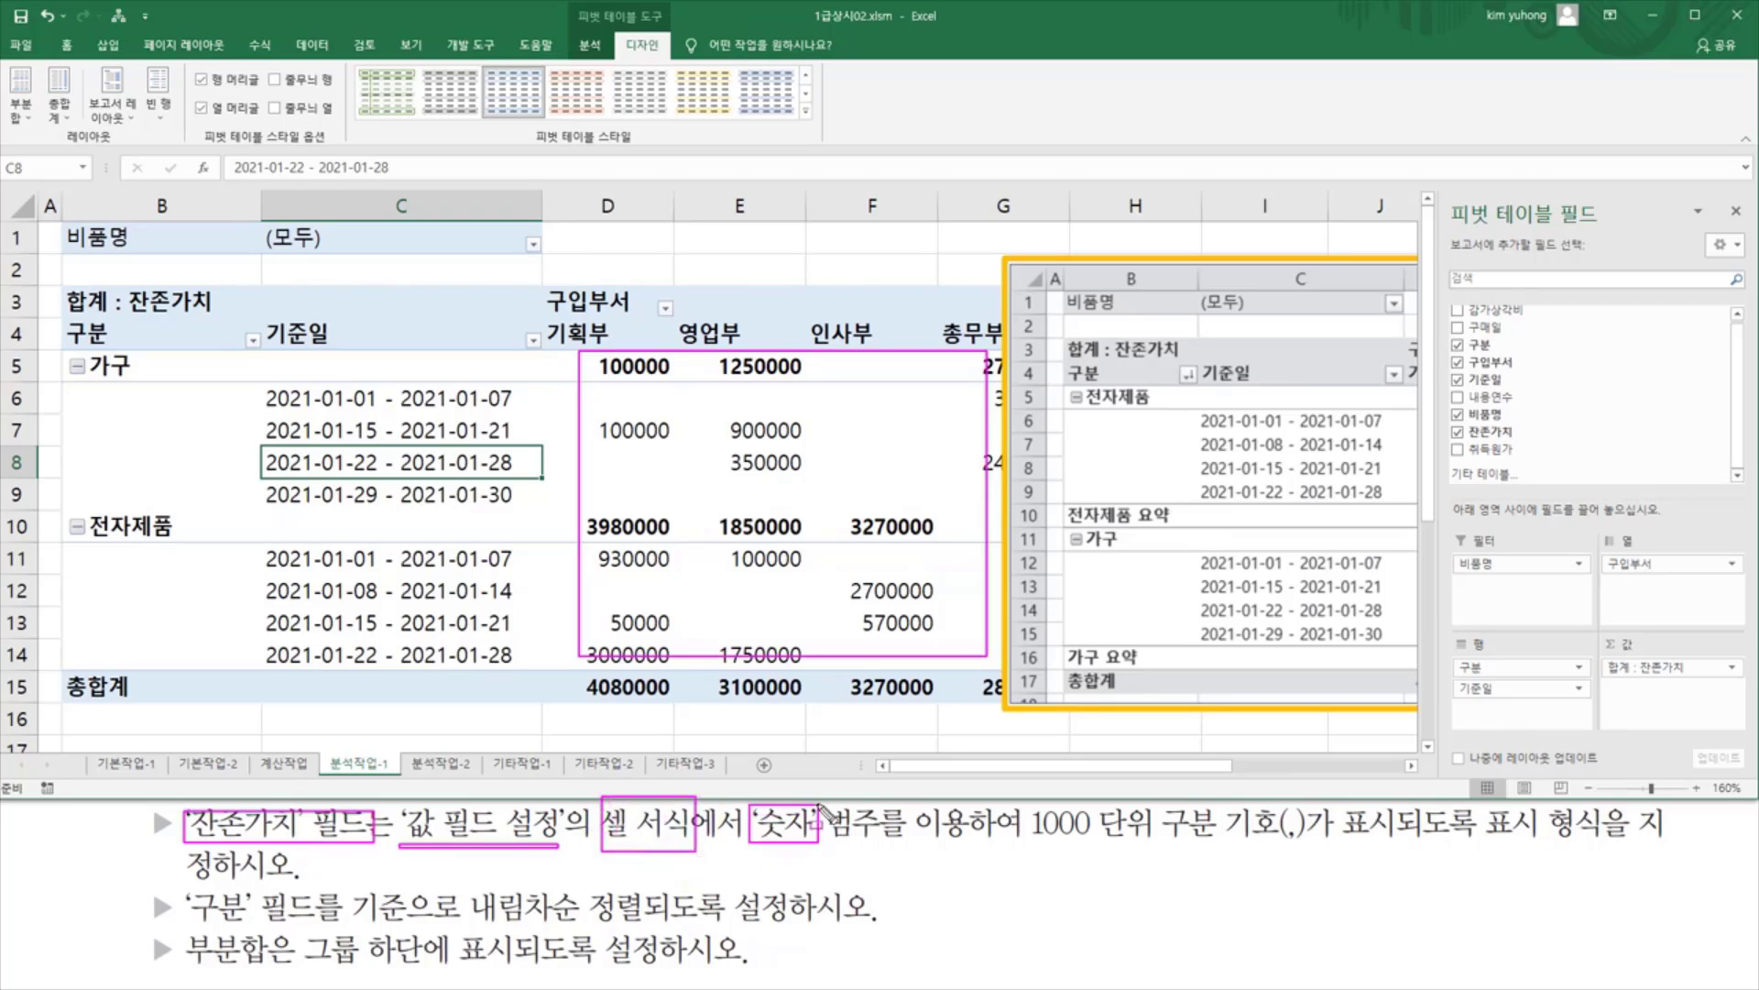
Open the value field settings for the 잔존가치 sum in the pivot table
drag(1028, 848, 1624, 851)
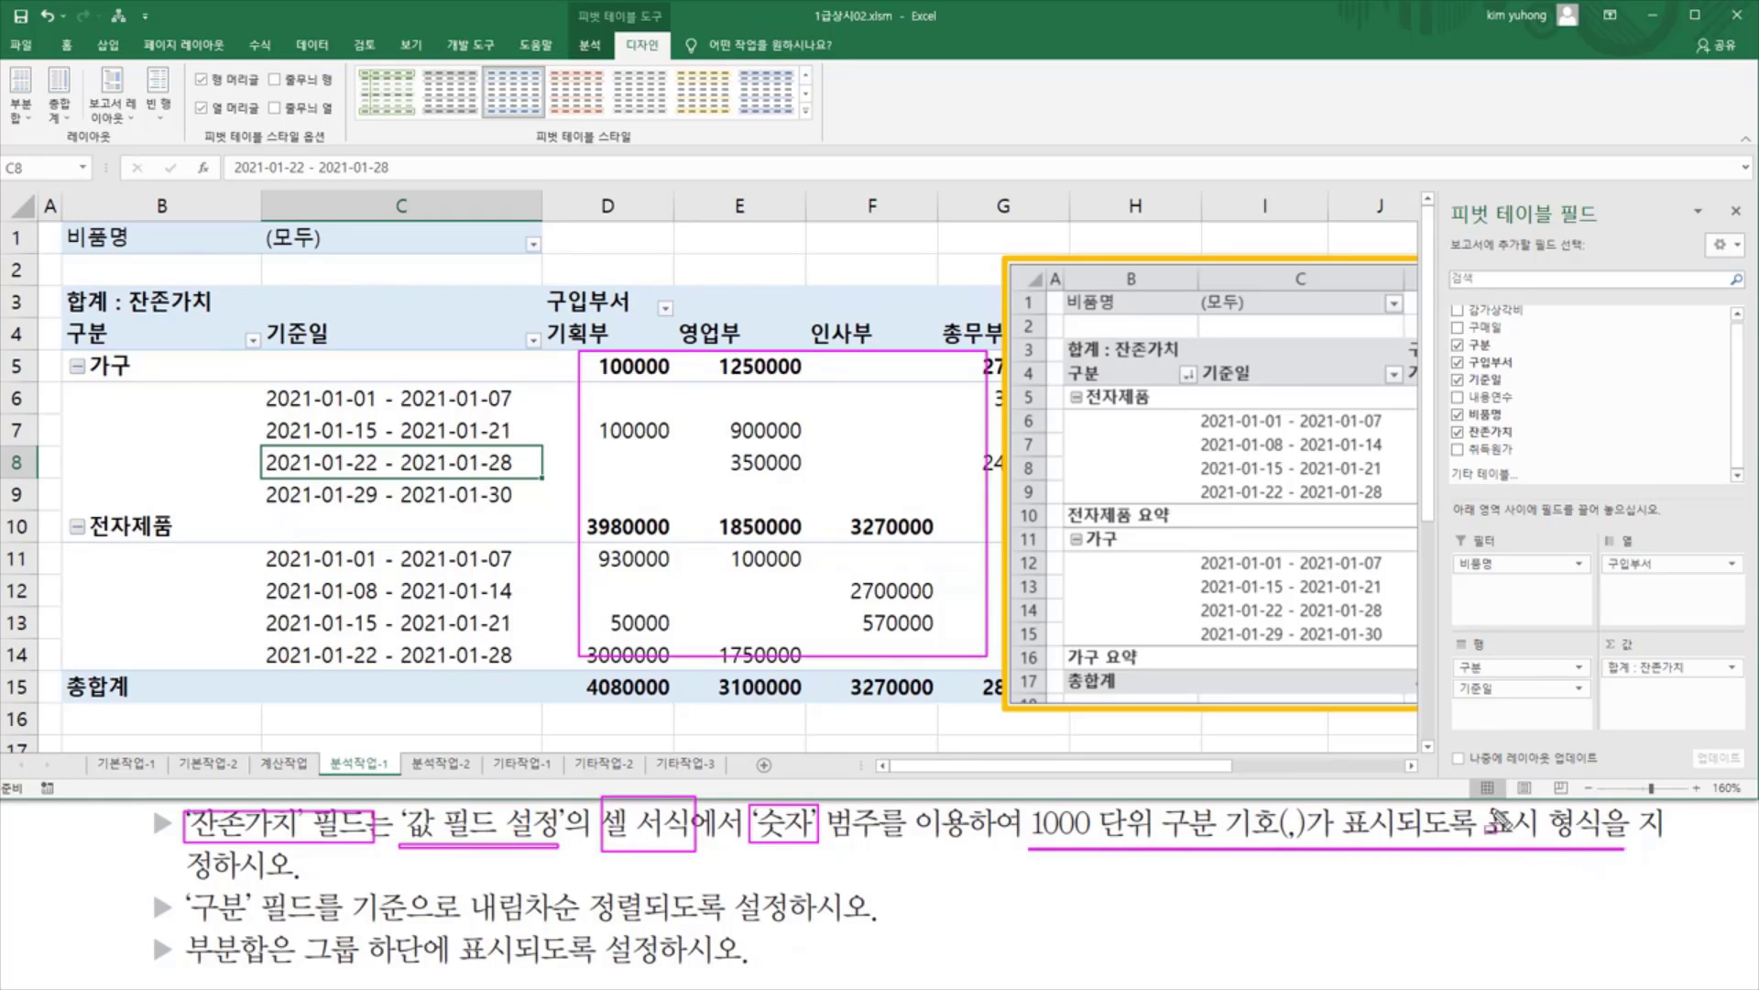
drag(1478, 827, 1635, 855)
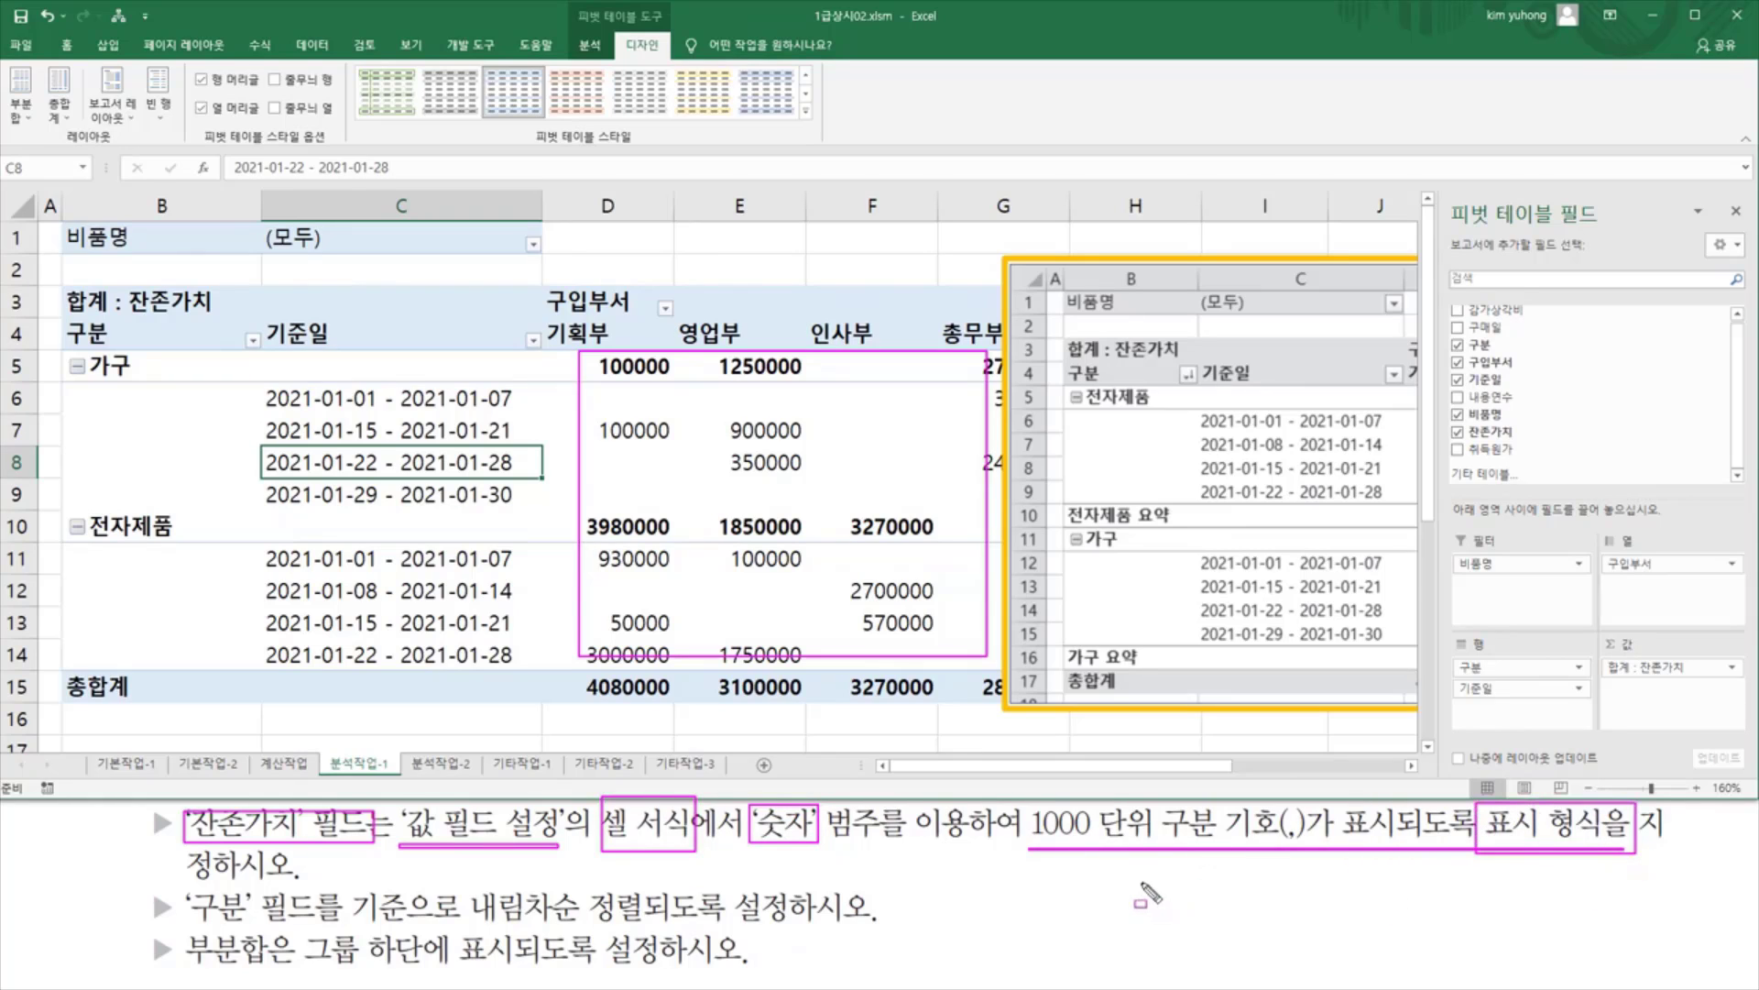
key(Escape)
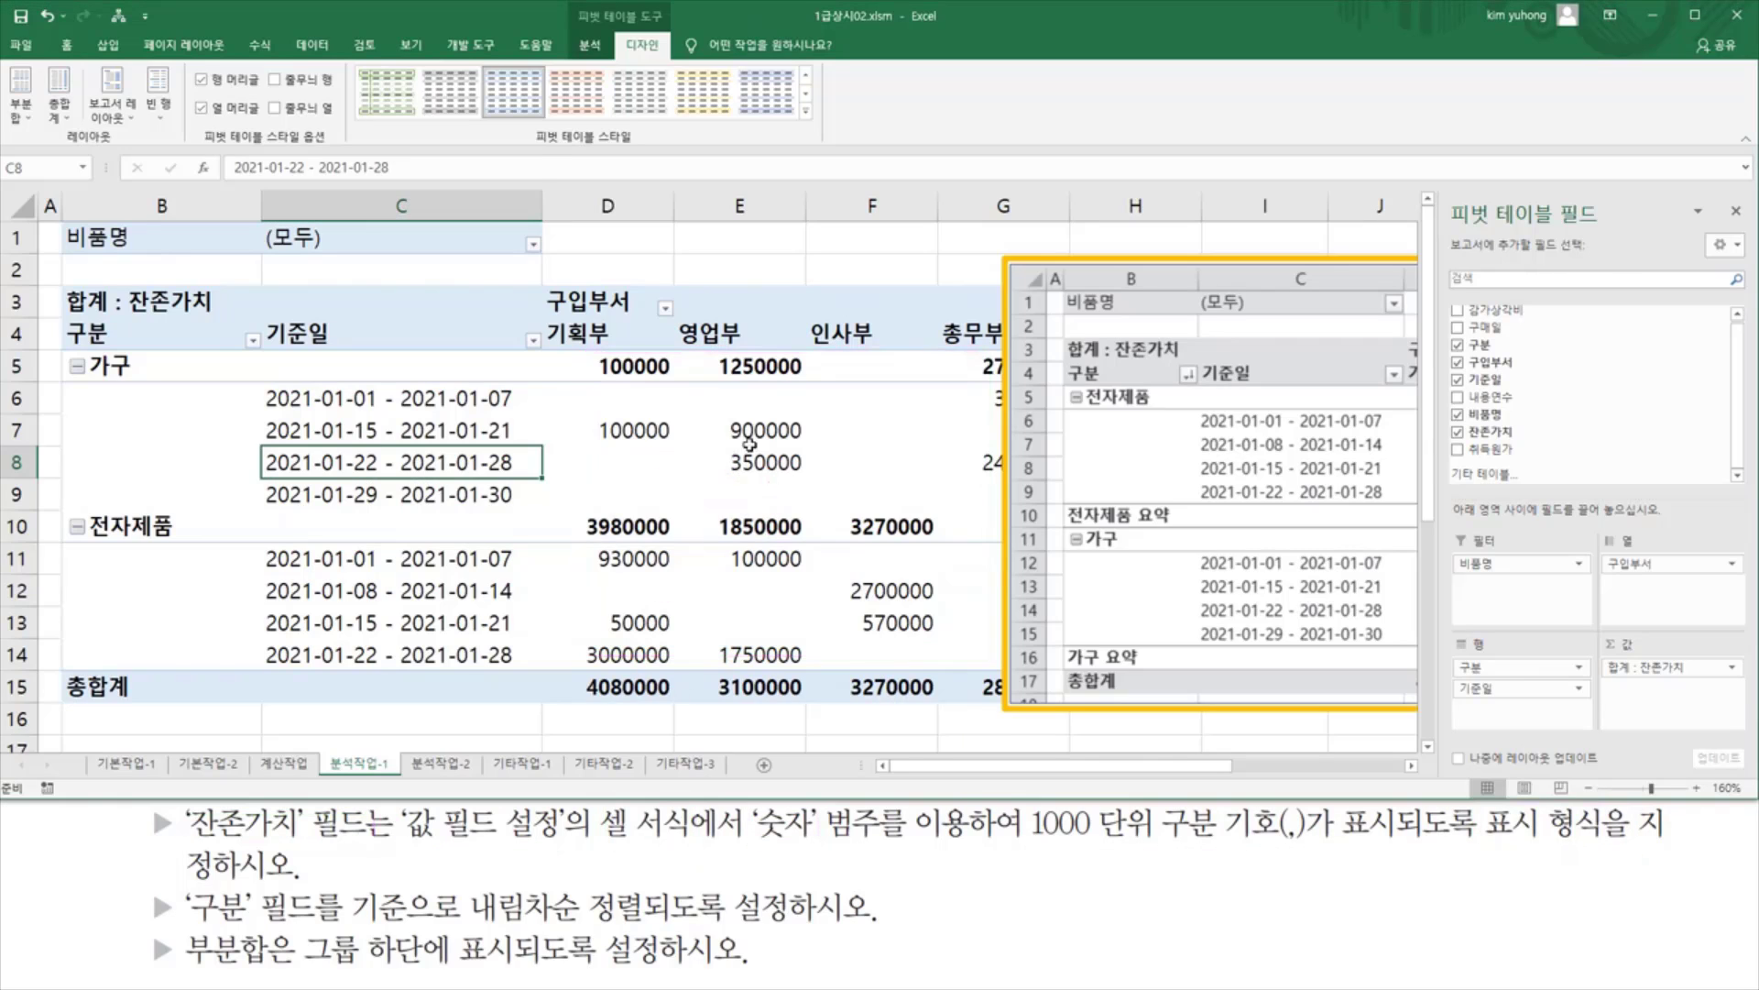
click(676, 440)
click(672, 439)
click(747, 462)
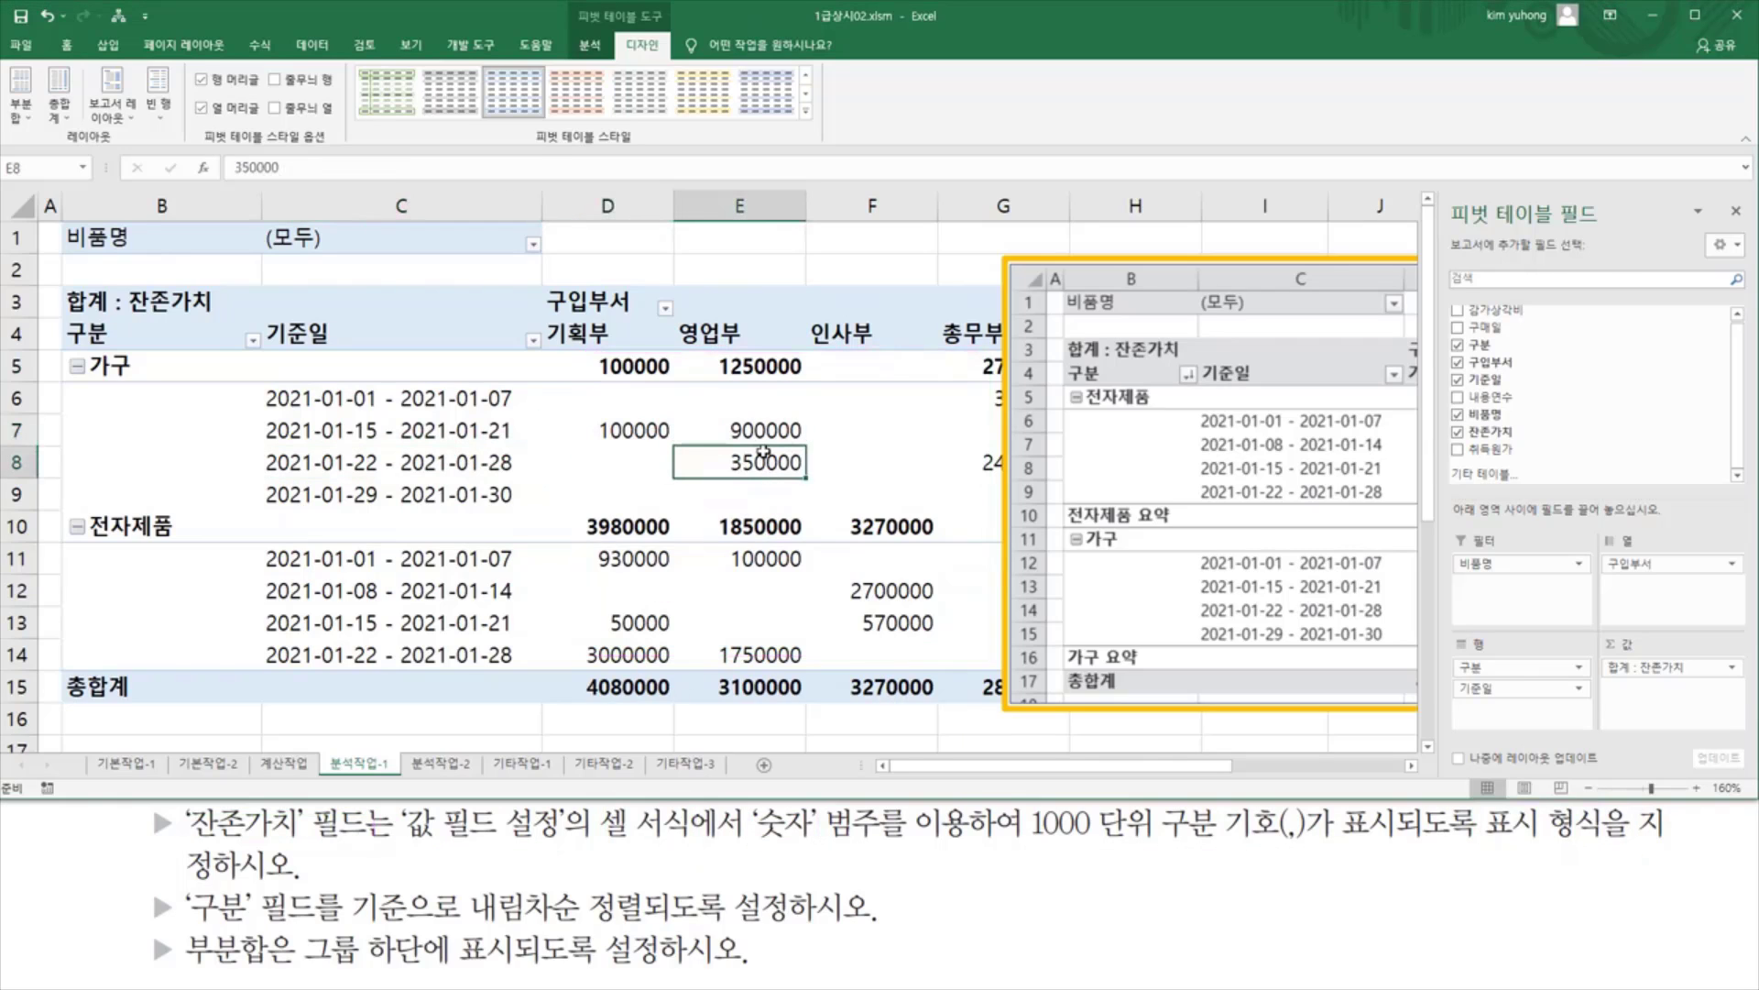
right_click(767, 461)
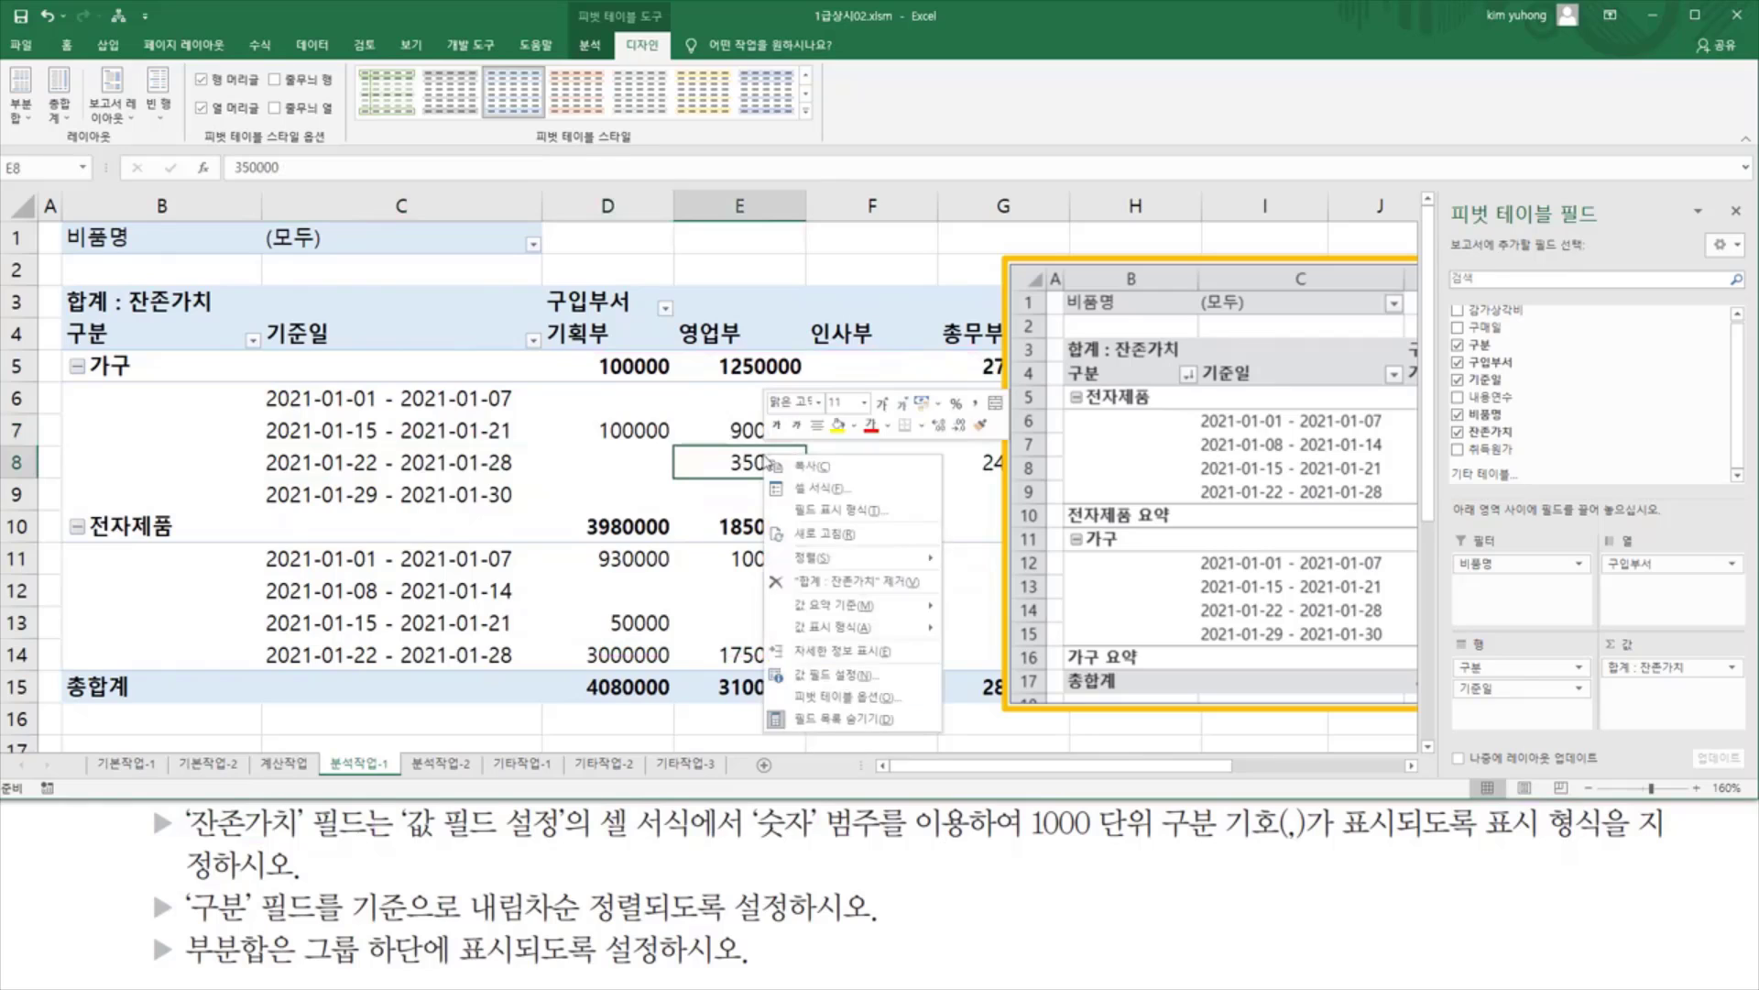
click(822, 677)
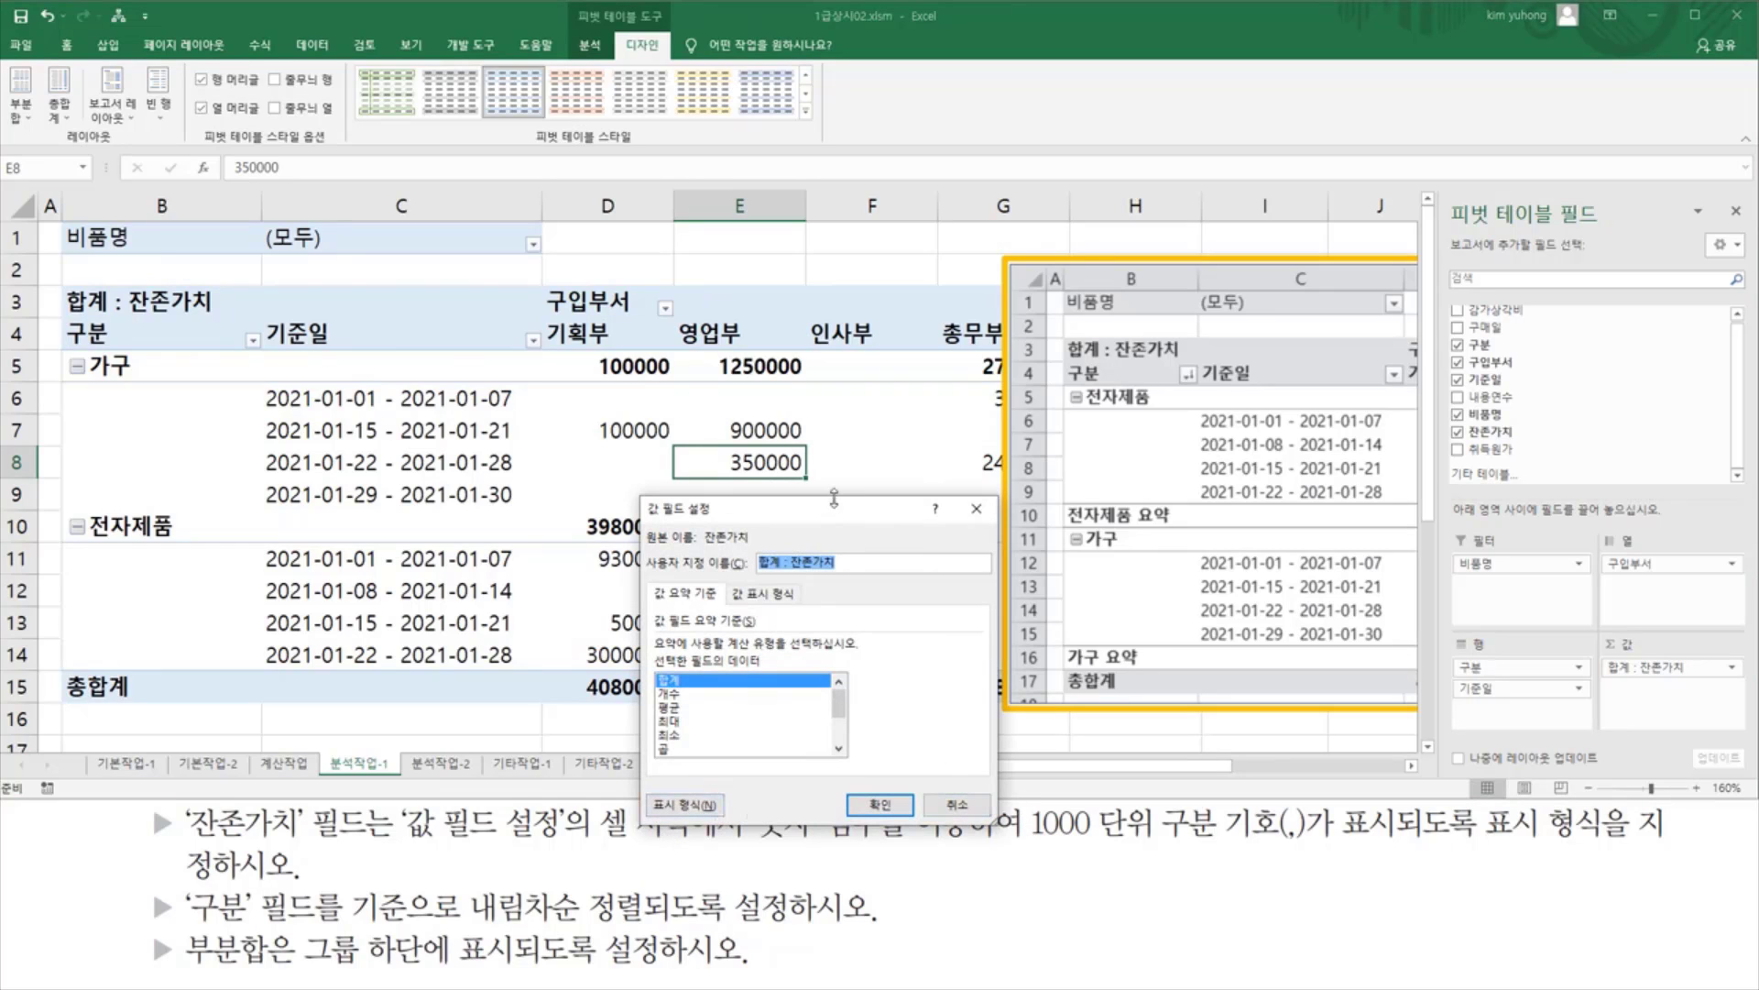
drag(834, 498, 849, 387)
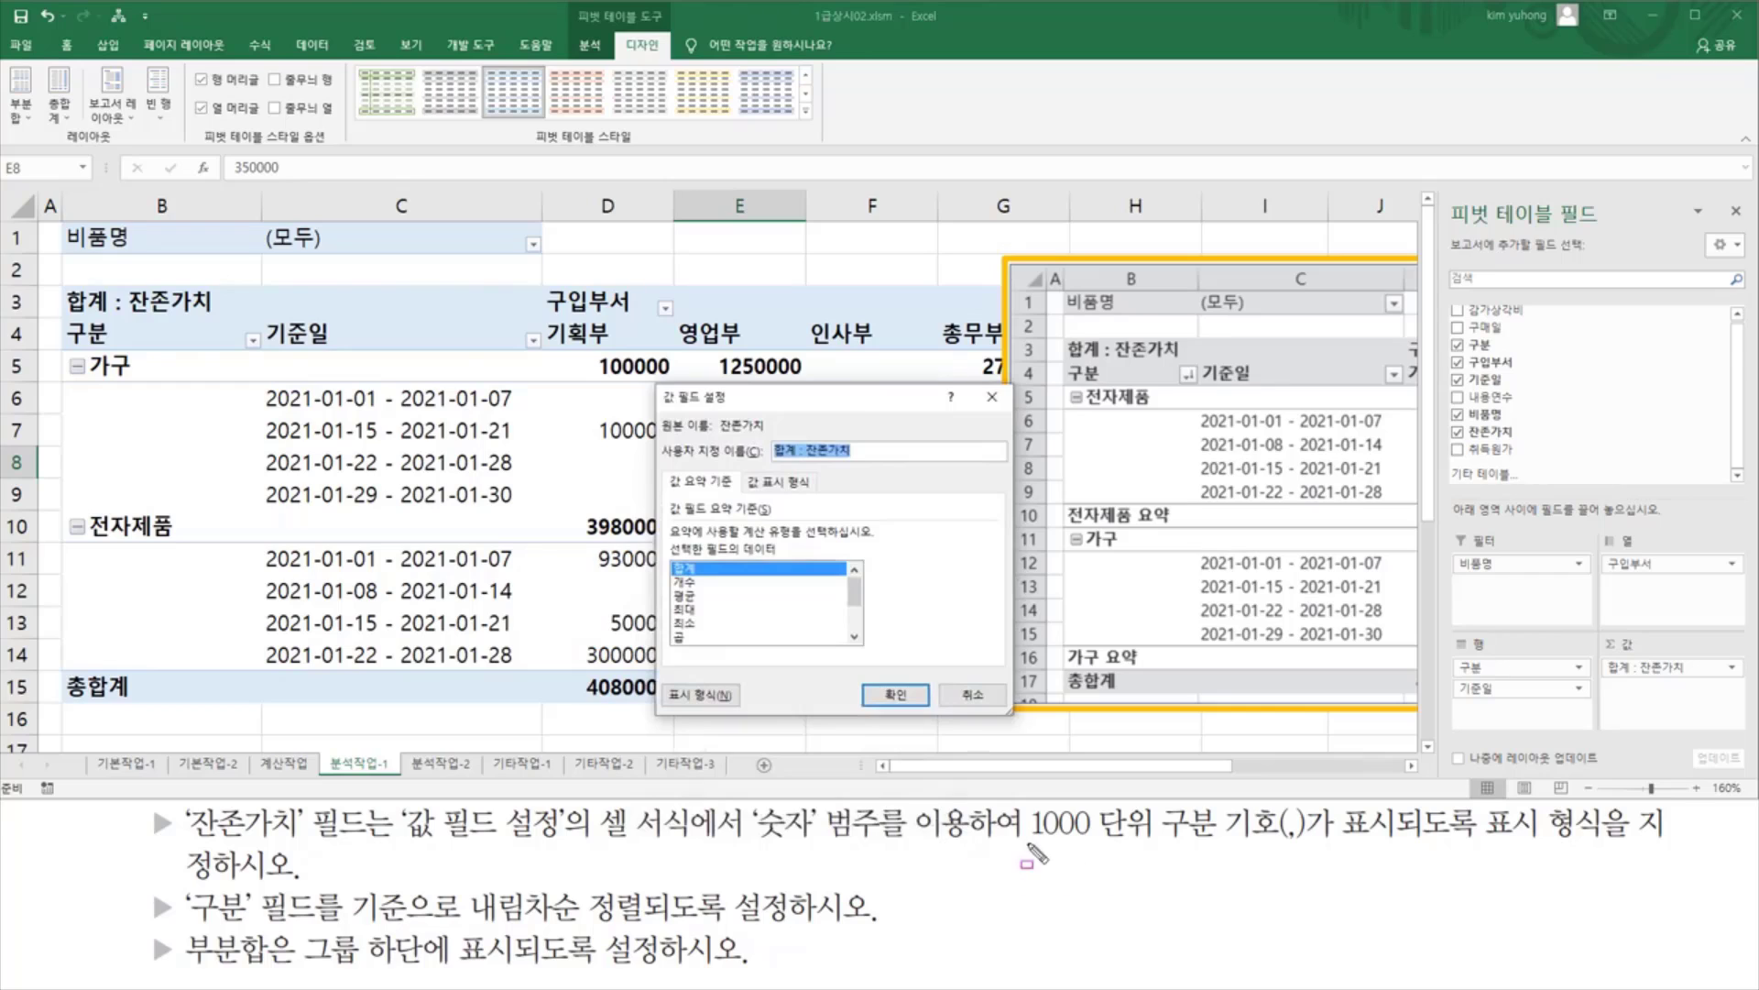
Open the number format of the 잔존가치 value field and choose the 숫자 category
drag(1016, 843, 1307, 843)
mouse_move(1483, 802)
mouse_down()
mouse_move(1650, 875)
mouse_move(1601, 855)
mouse_up()
mouse_move(750, 854)
mouse_down()
mouse_move(908, 866)
mouse_move(884, 805)
mouse_up()
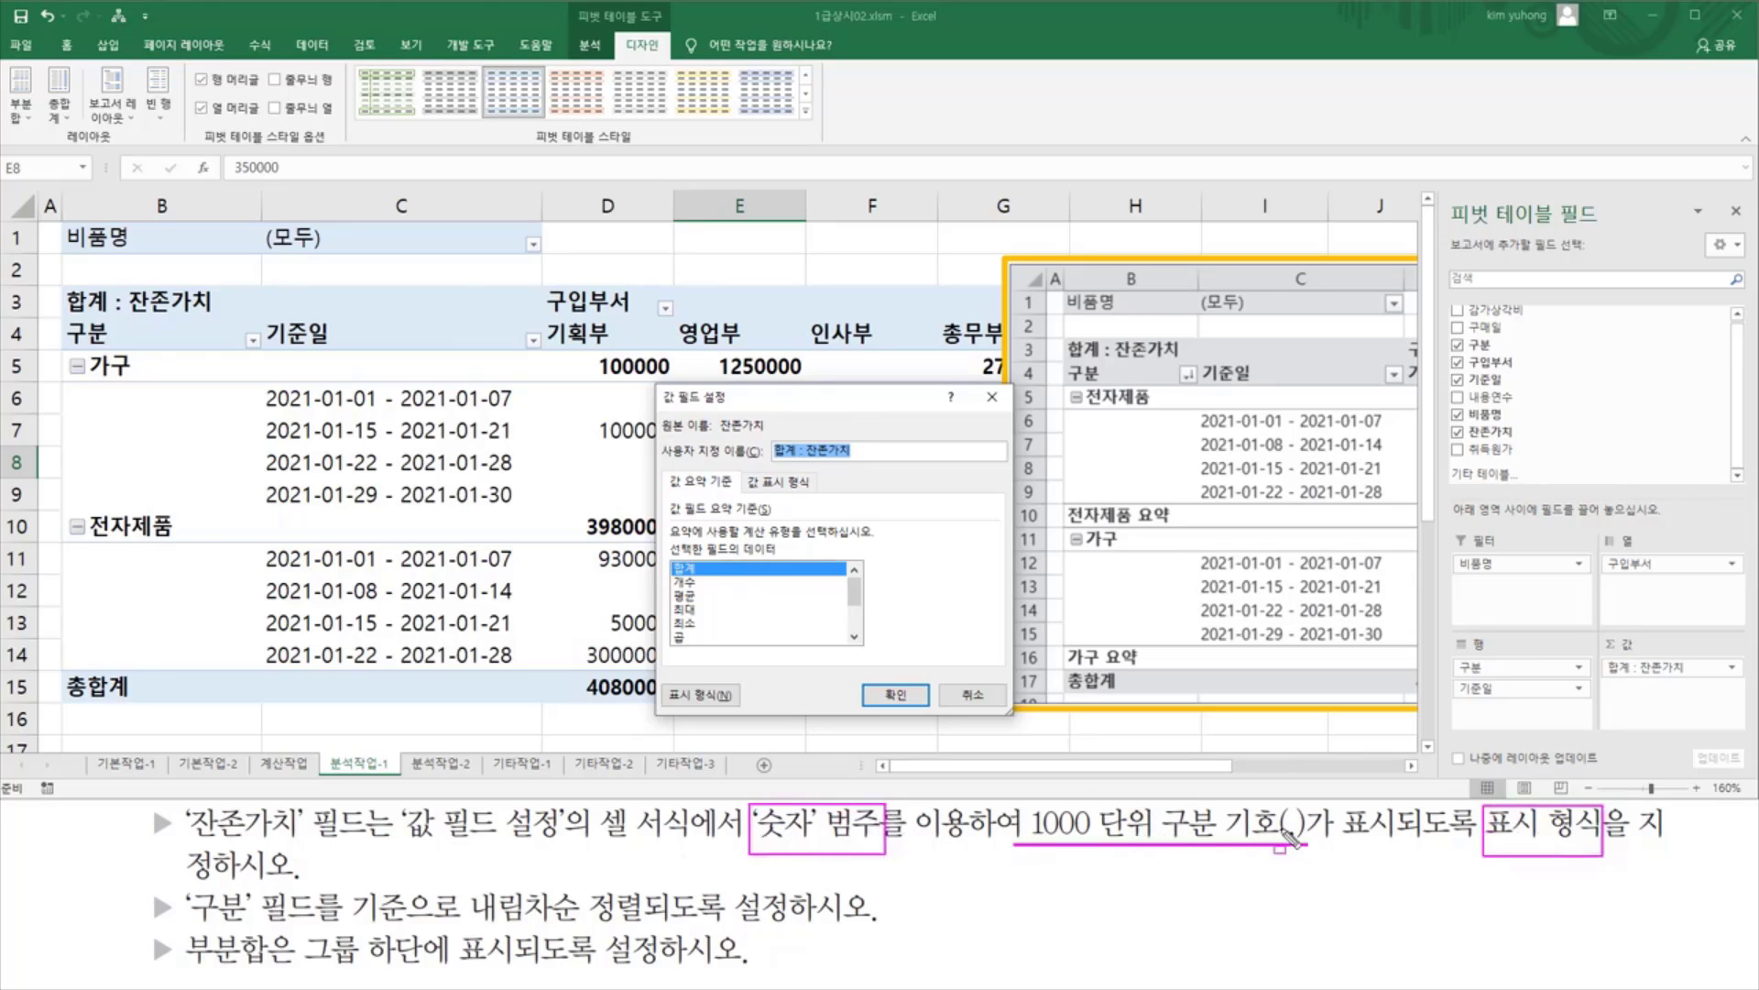
key(Escape)
click(722, 695)
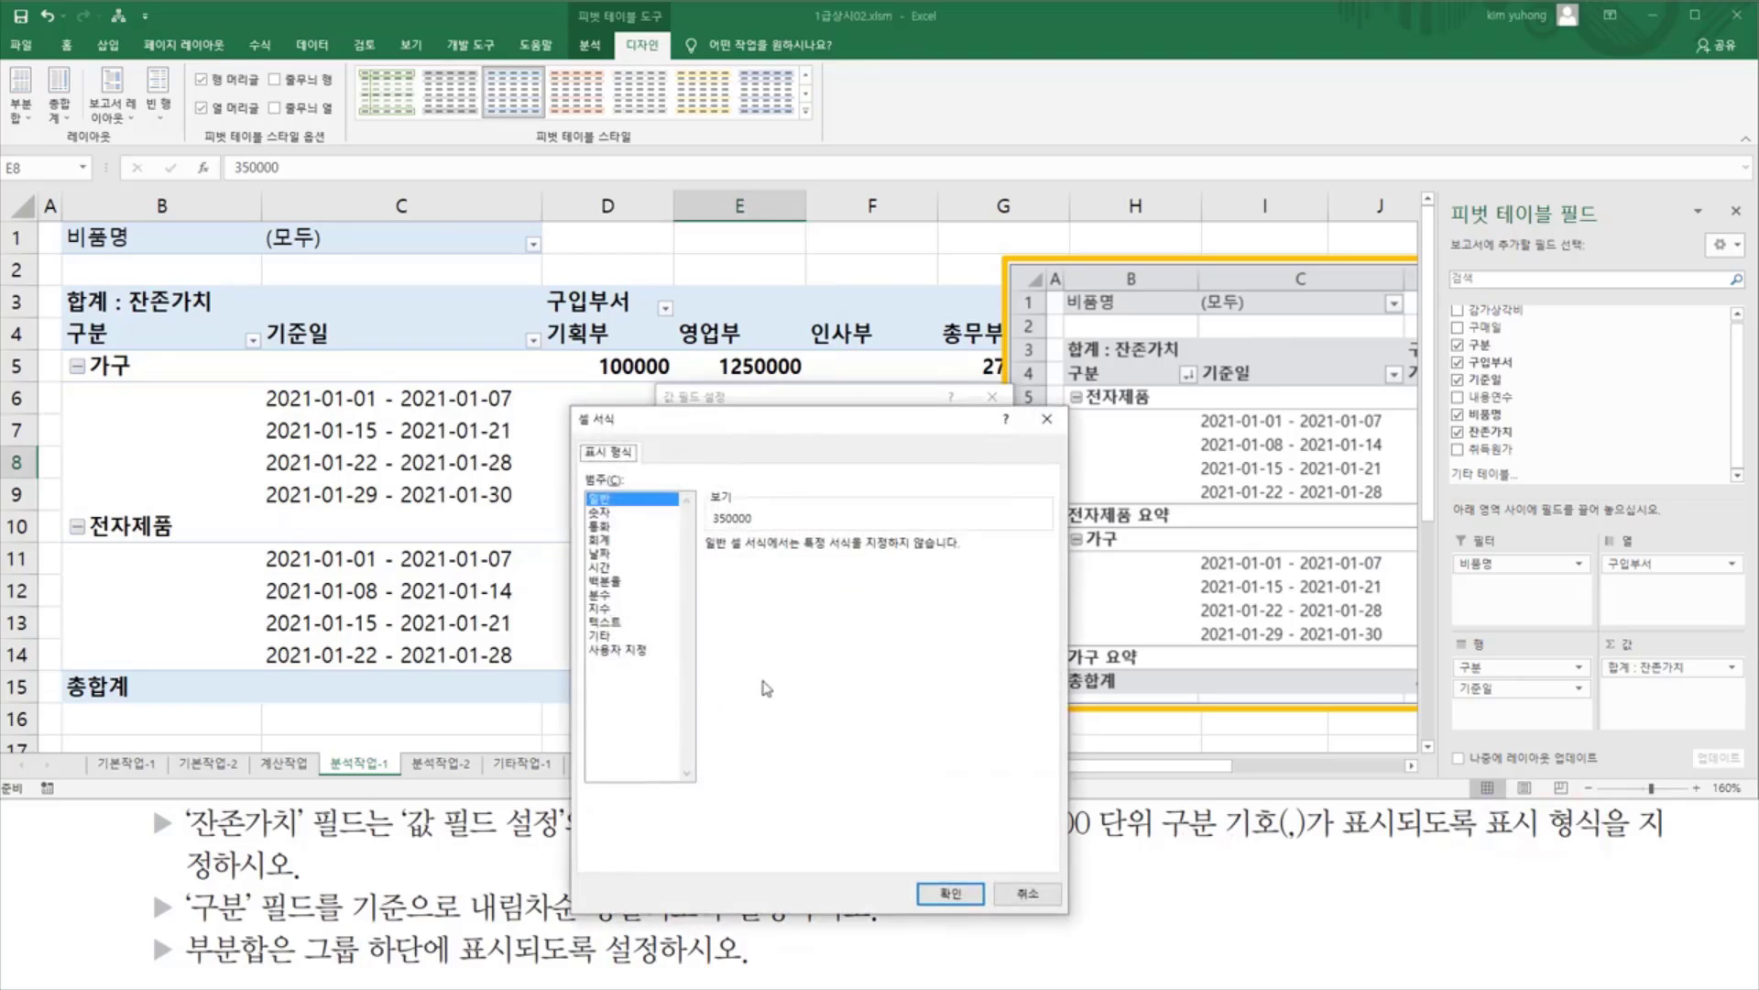
mouse_move(575, 471)
mouse_down()
mouse_move(635, 486)
mouse_move(630, 522)
mouse_up()
key(ctrl+z)
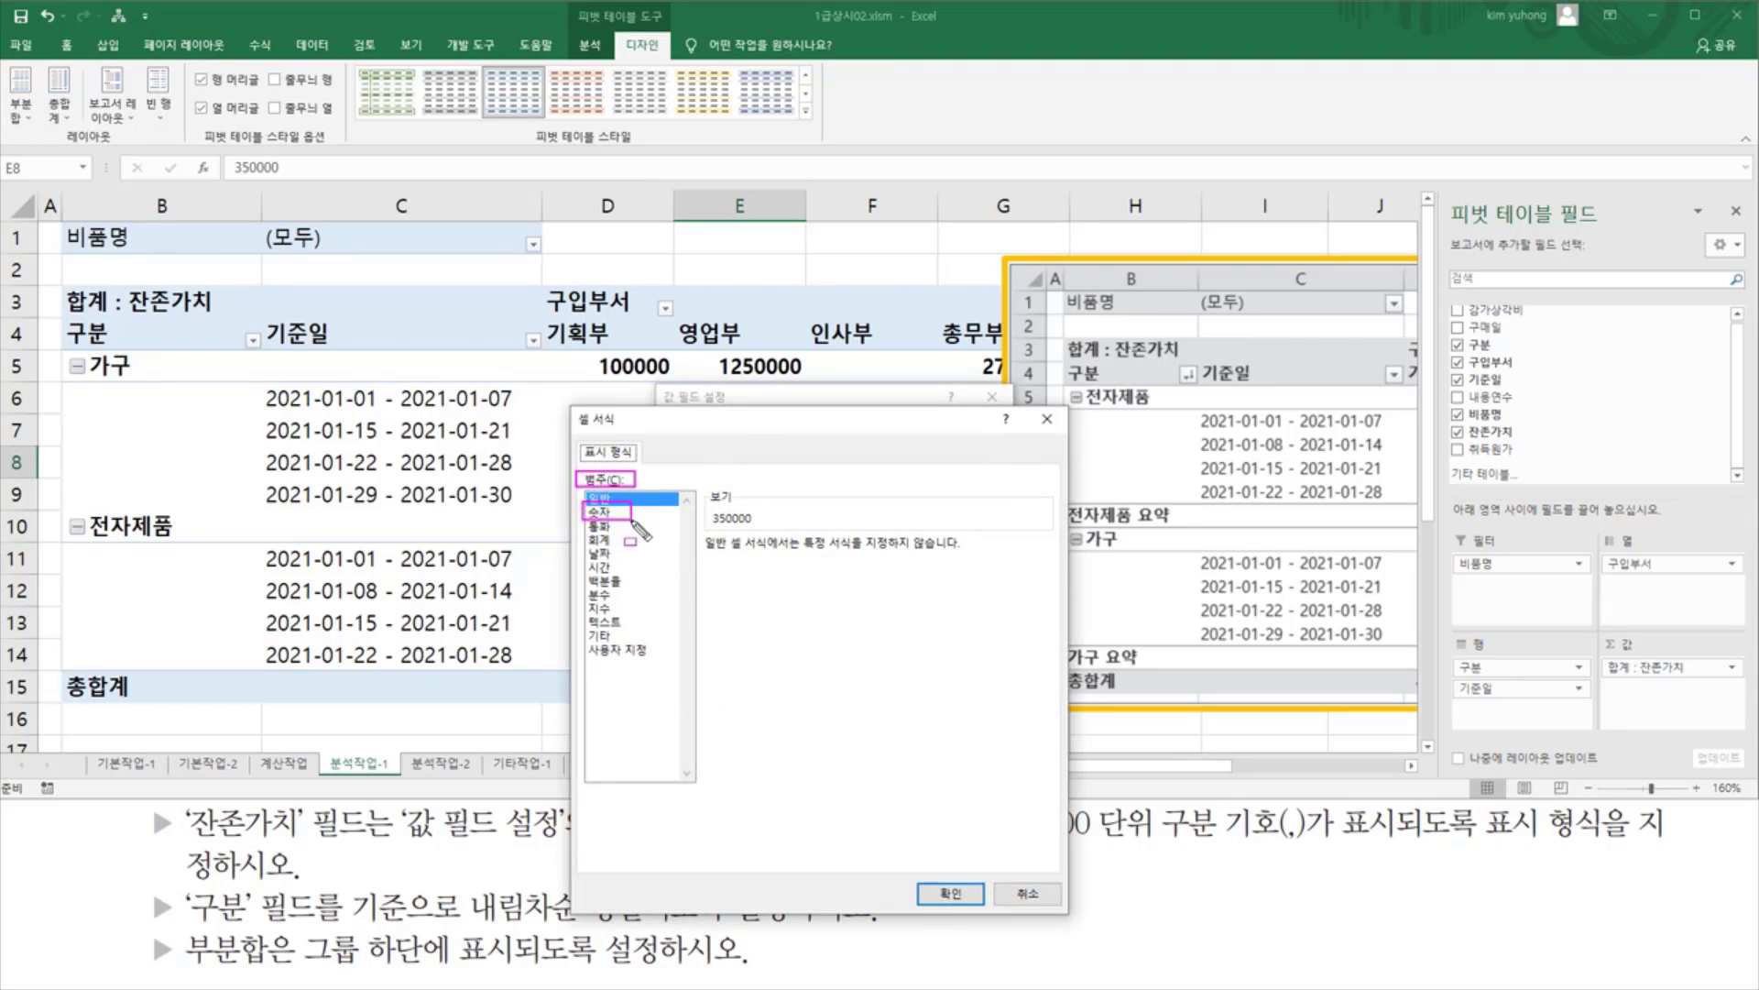
key(Escape)
click(616, 516)
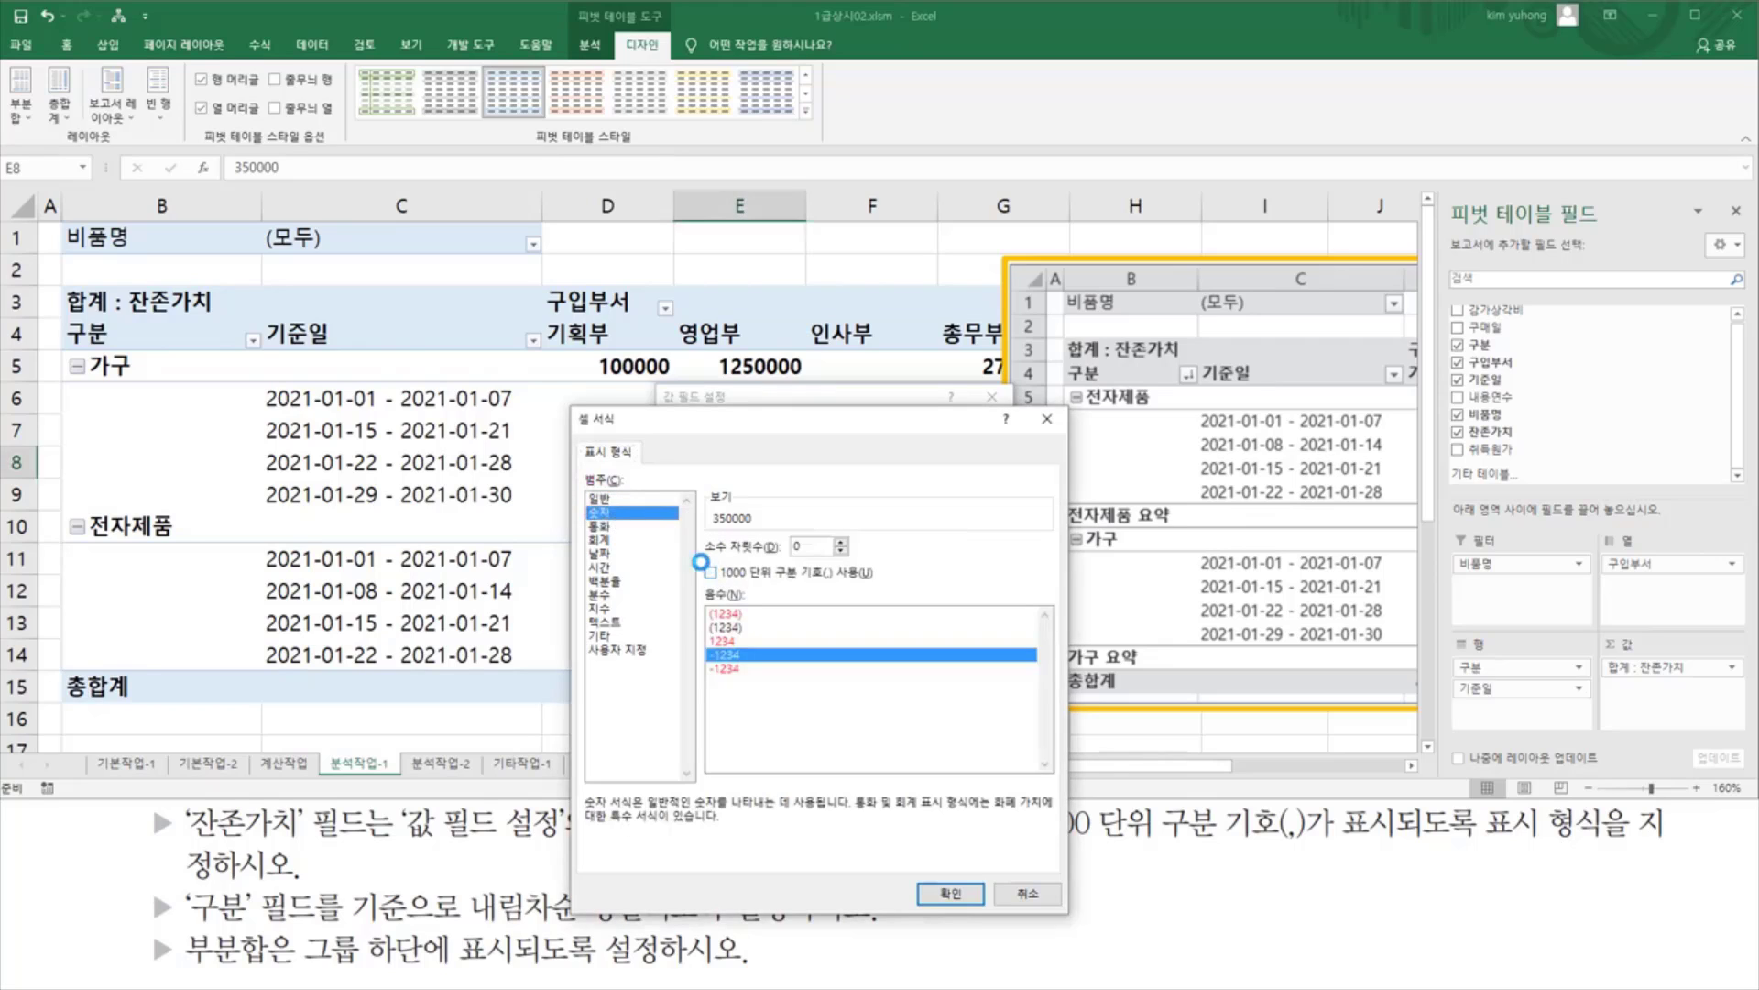
Enable the 1000 단위 구분 기호(,) separator for 잔존가치 and apply the value field settings
drag(698, 563, 886, 584)
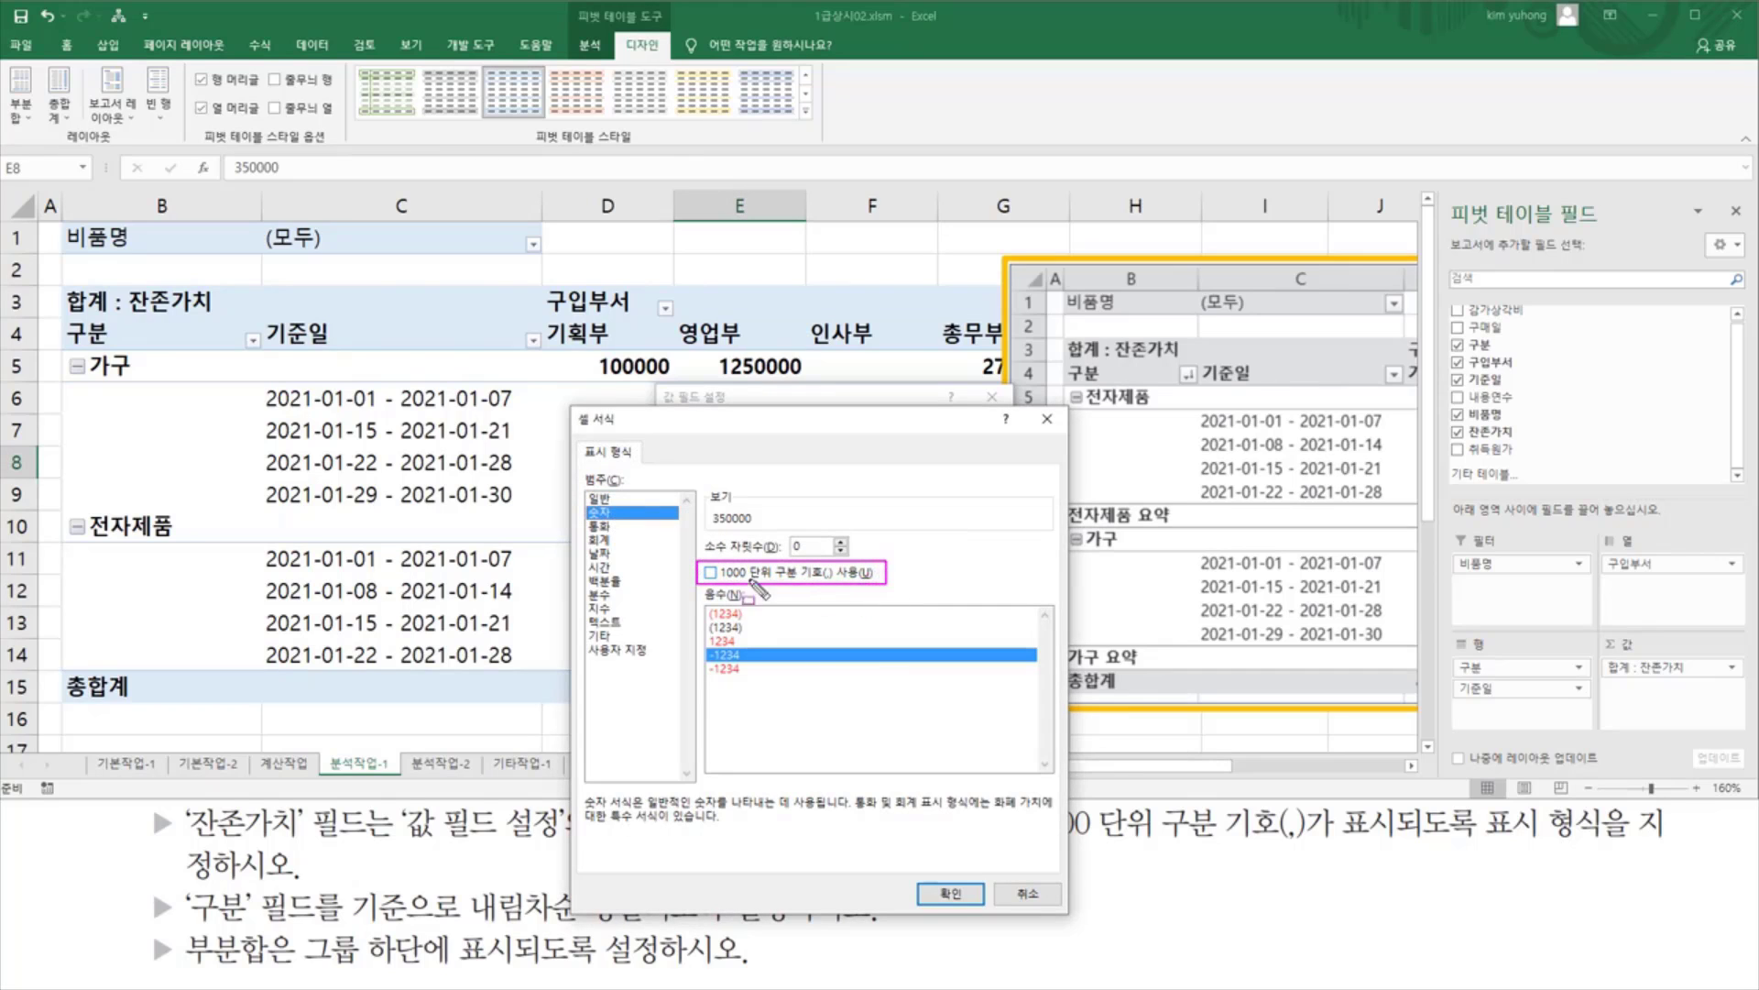
key(Escape)
click(710, 573)
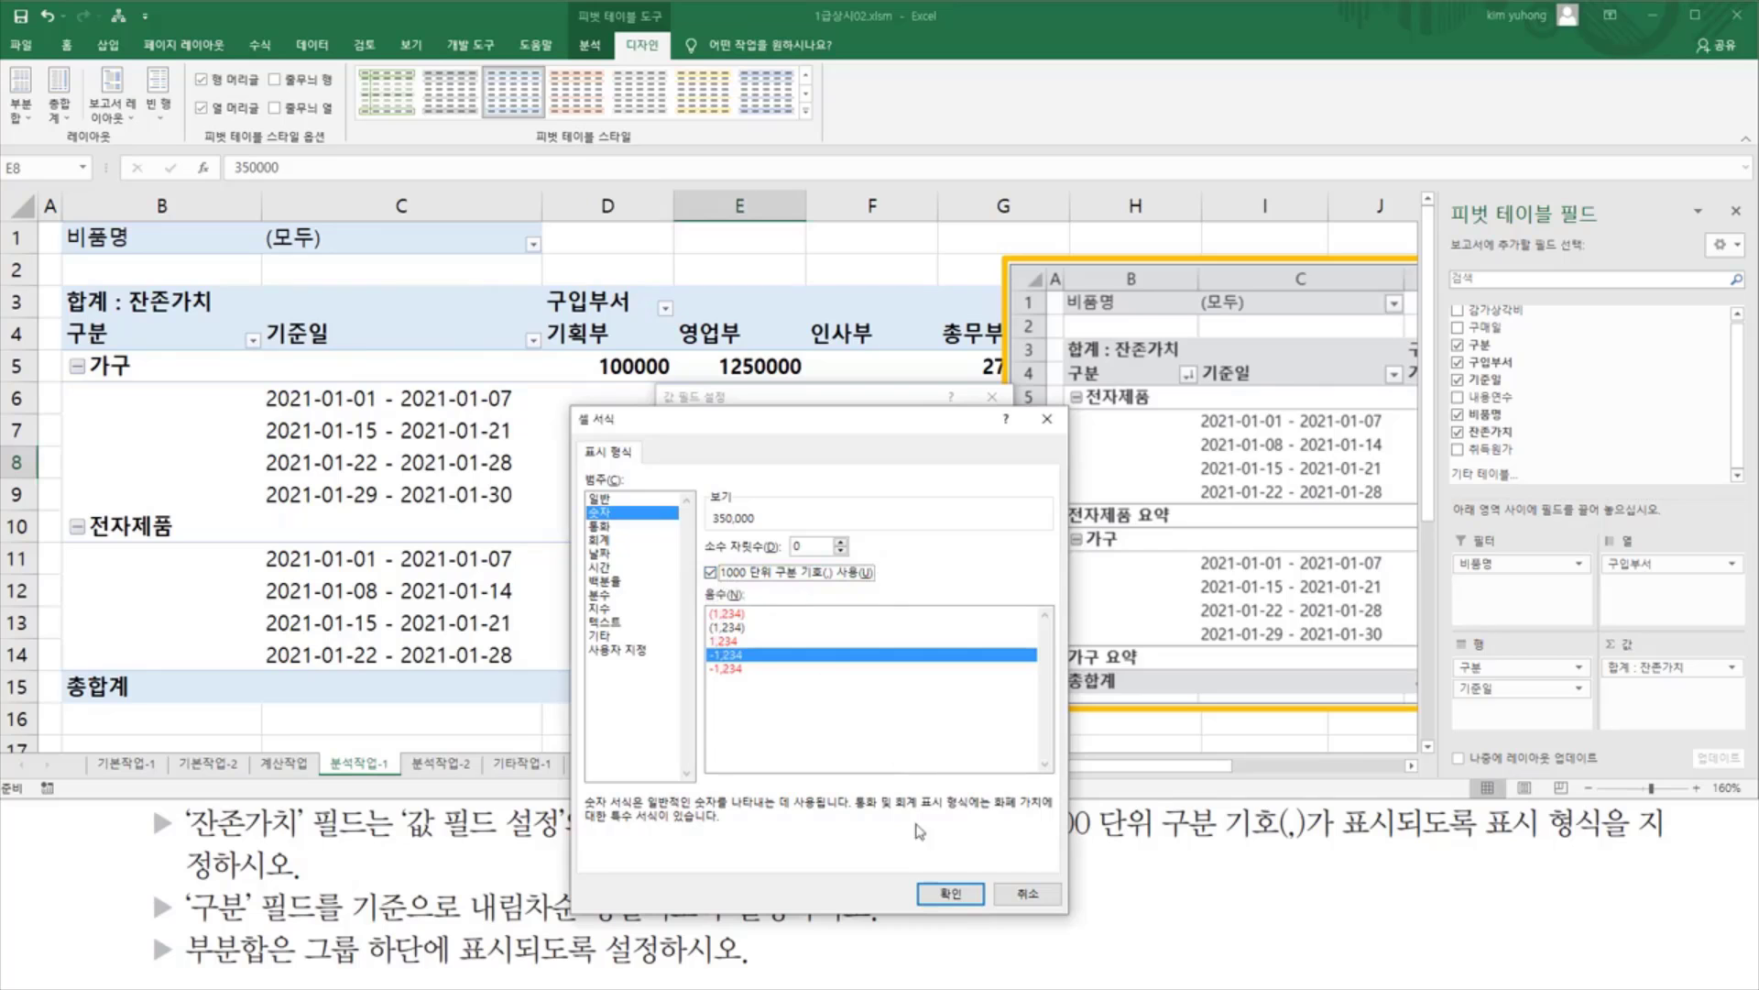
click(950, 893)
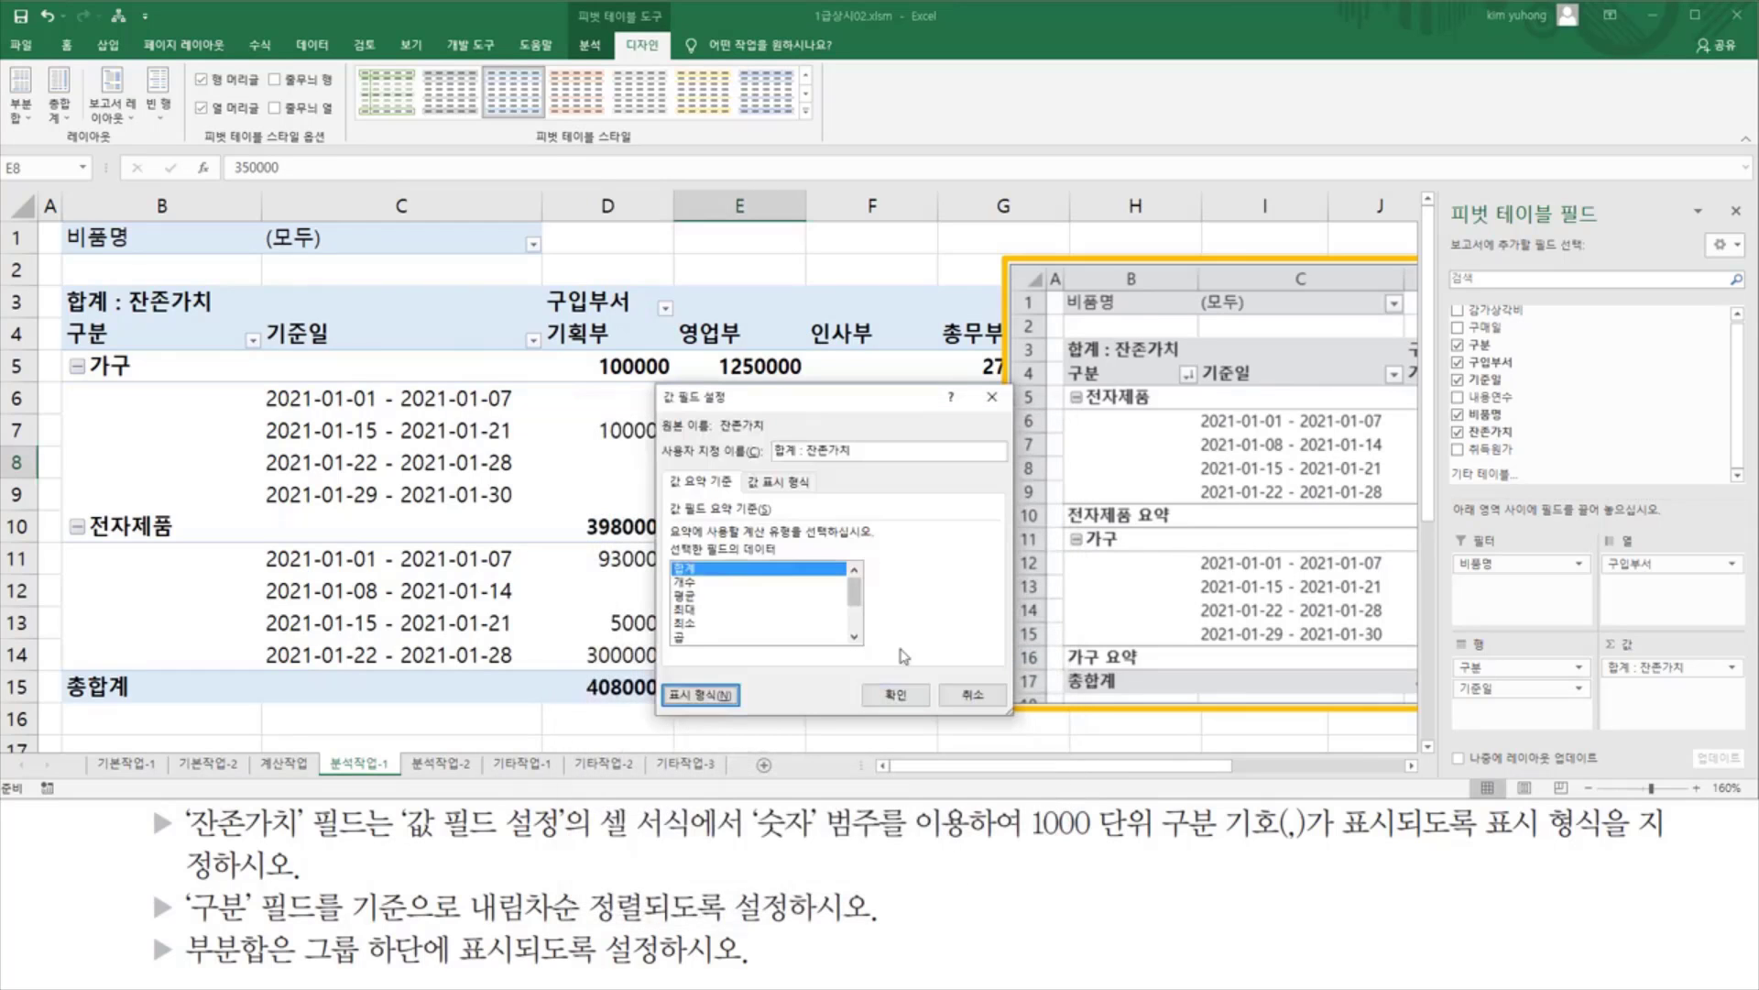
click(898, 696)
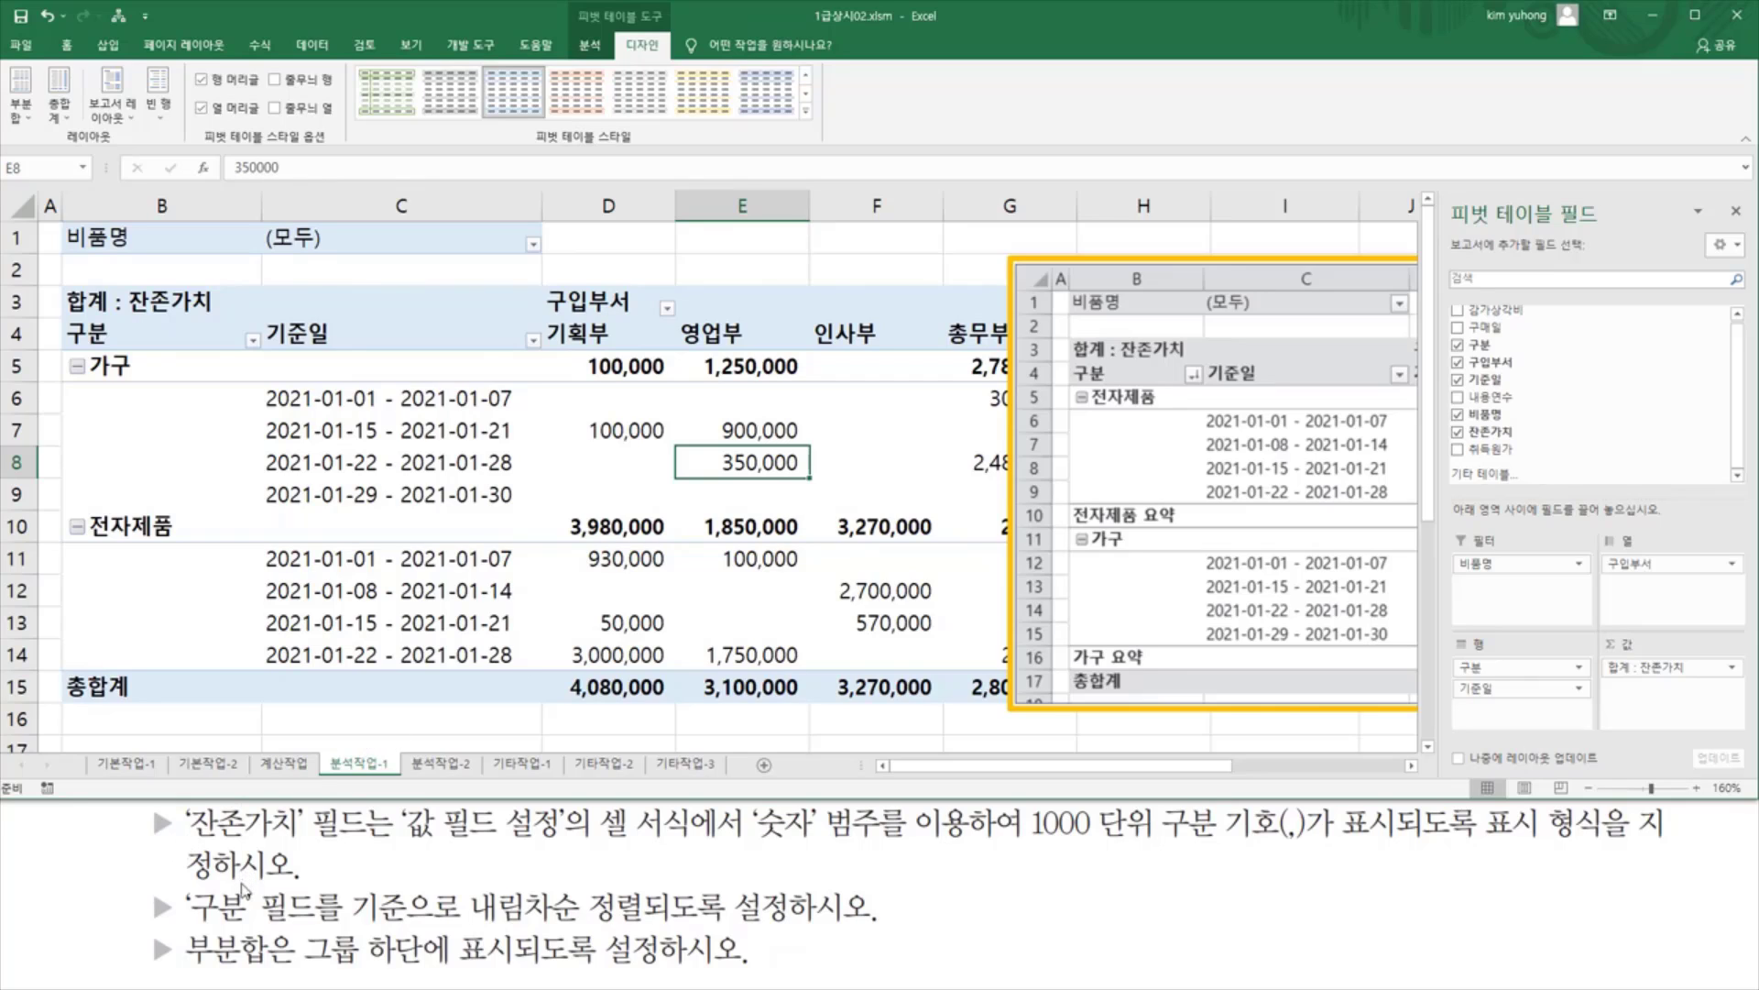
Read the 구분 sorting instruction and compare the order of 가구 and 전자제품 with the reference picture
drag(176, 925, 322, 894)
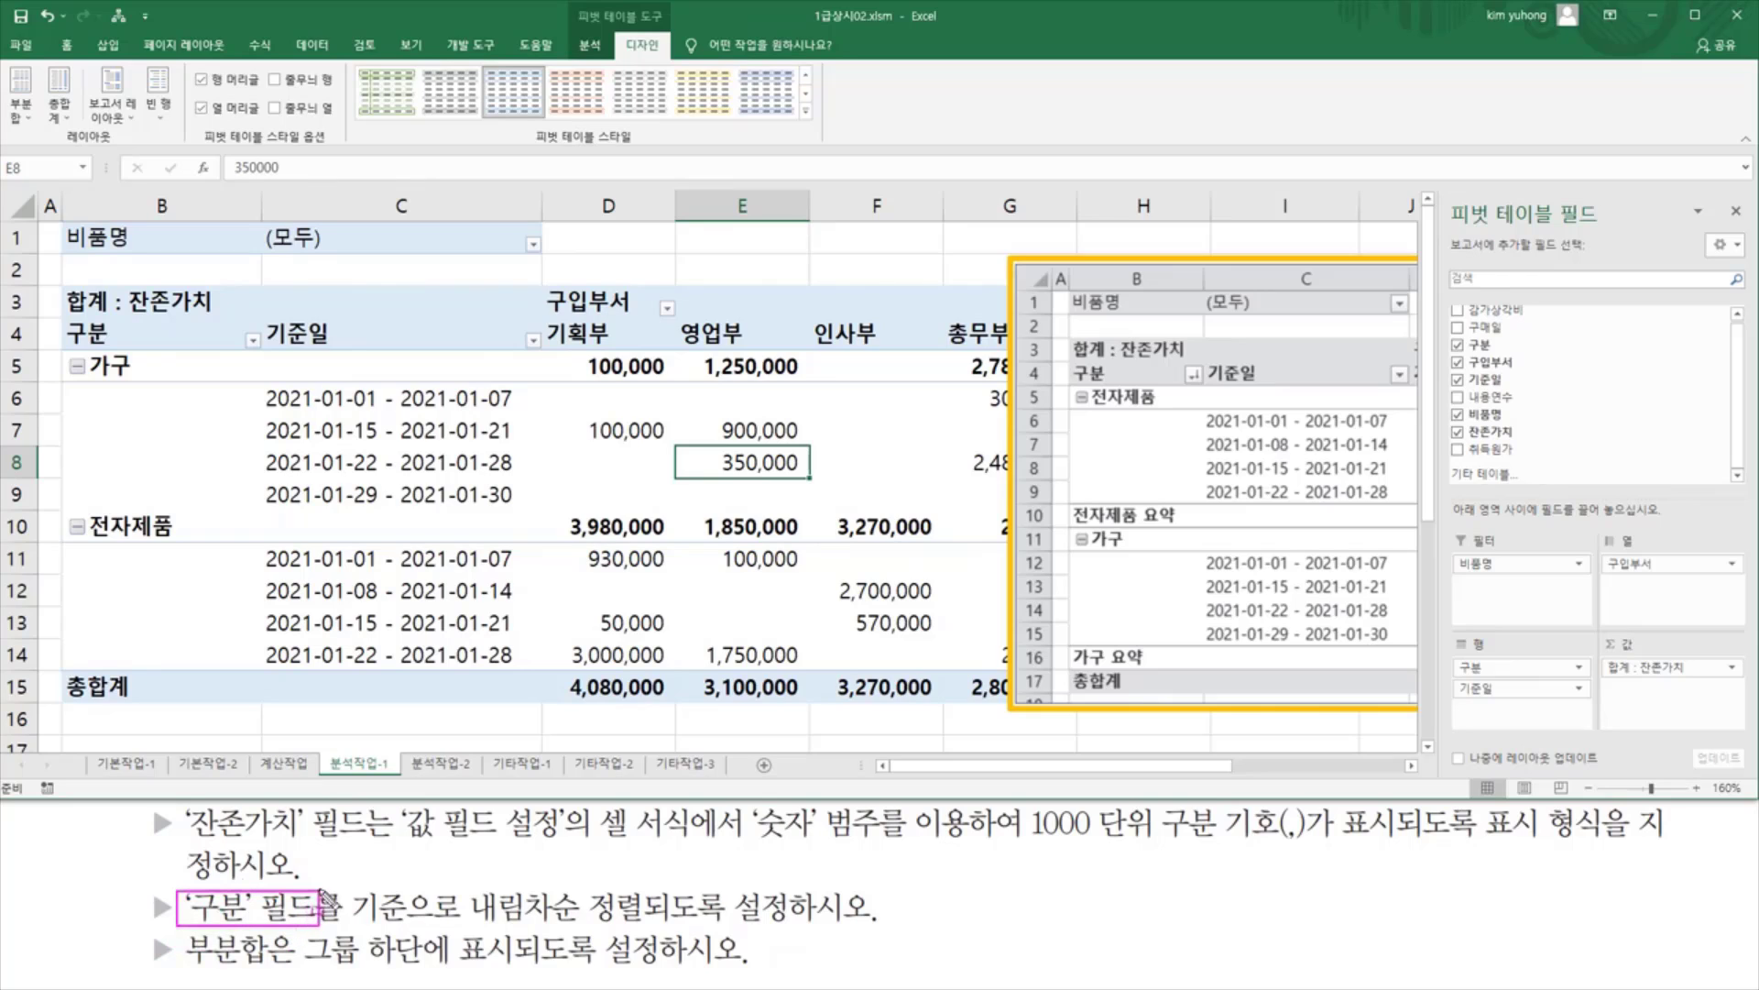
drag(473, 928, 801, 928)
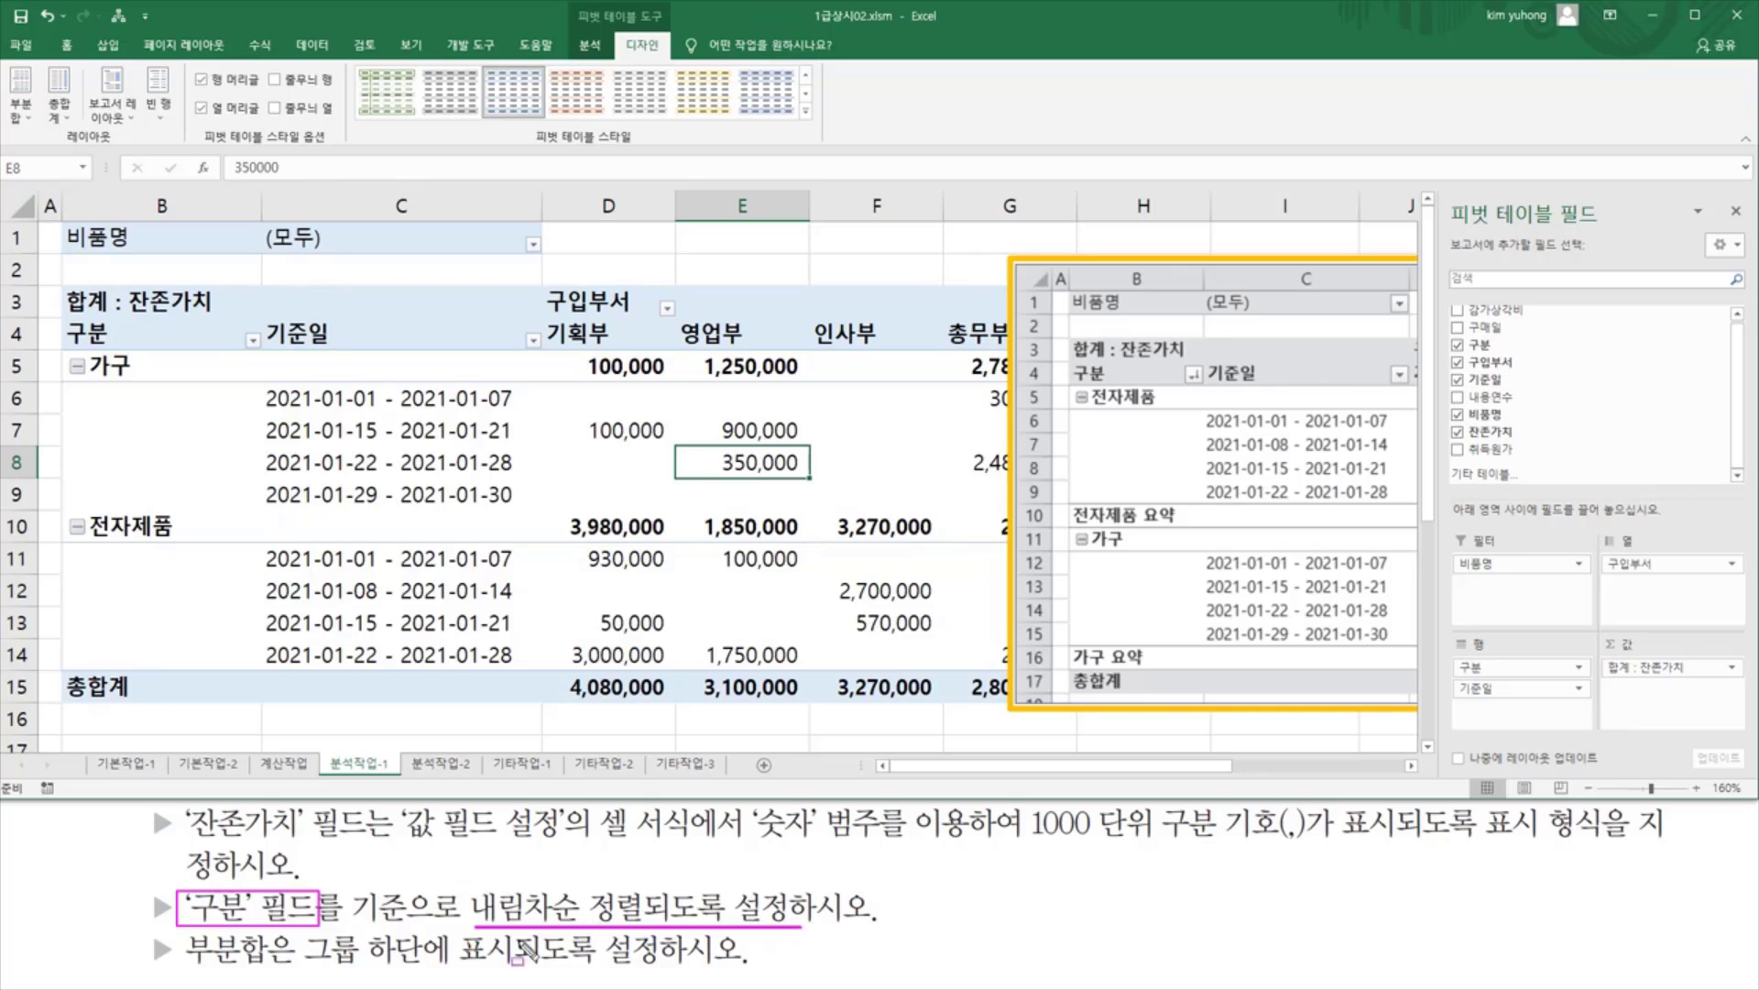
drag(79, 352, 160, 387)
drag(81, 514, 179, 545)
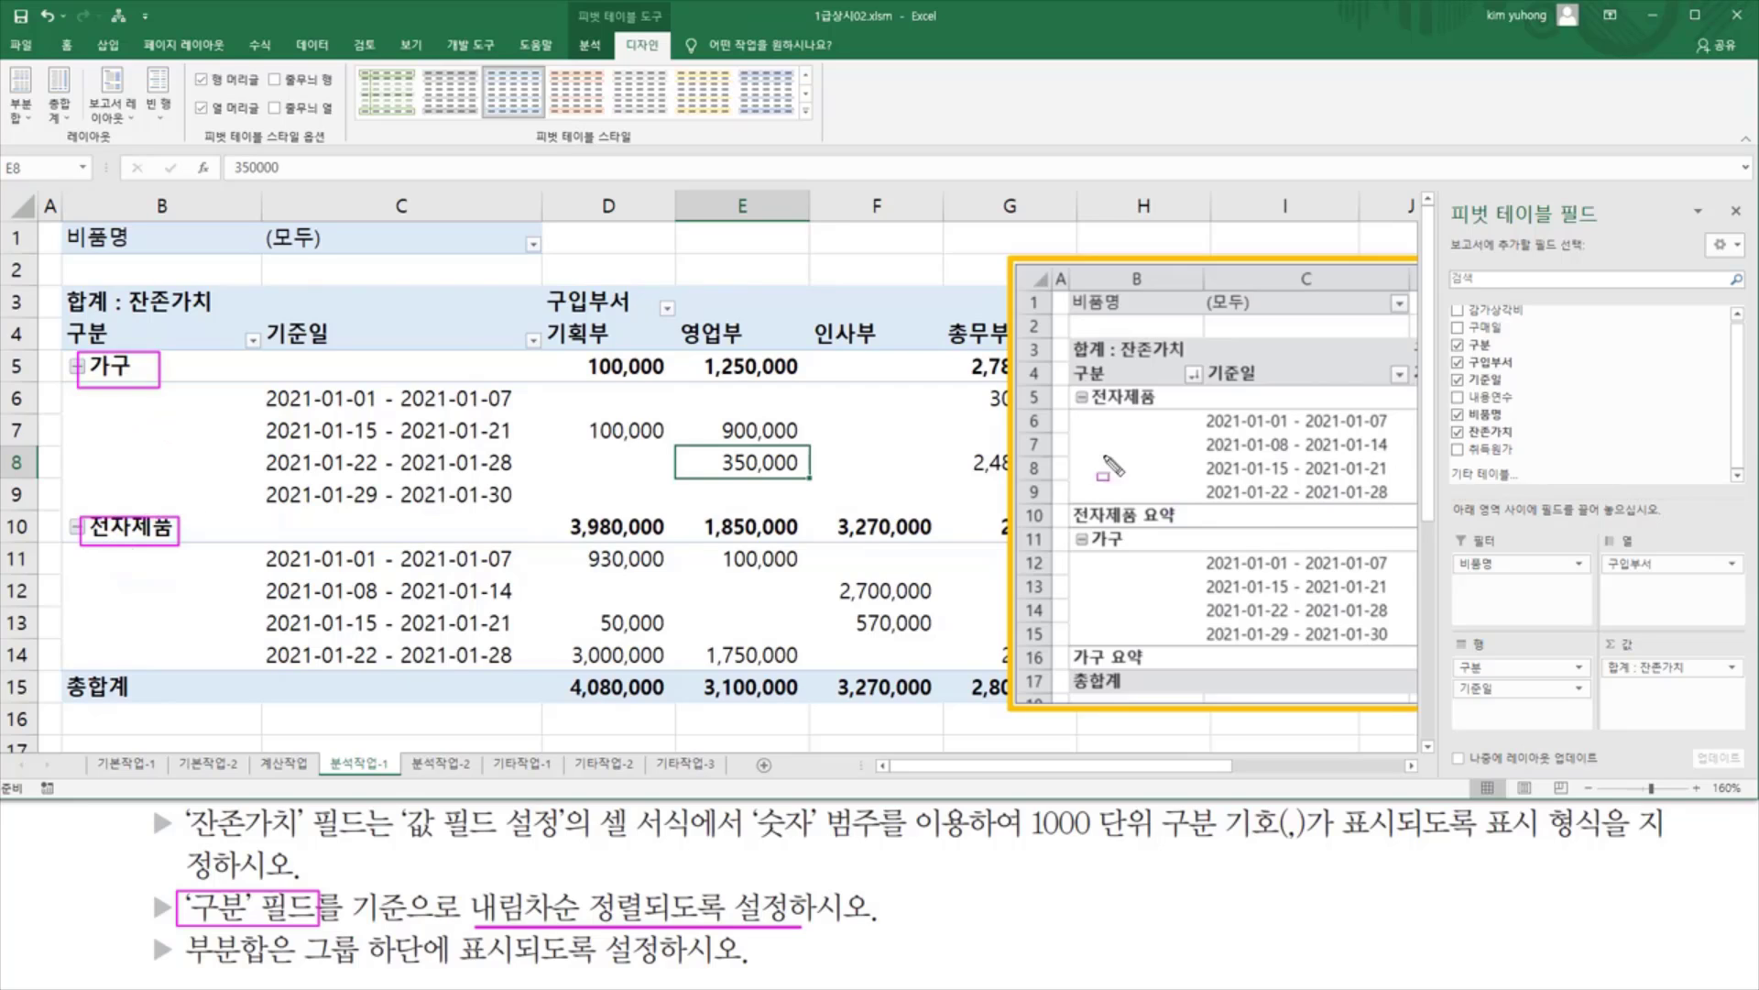
mouse_move(1073, 361)
mouse_down()
mouse_move(1079, 386)
mouse_move(1173, 394)
mouse_move(1076, 363)
mouse_up()
drag(1119, 529, 1145, 554)
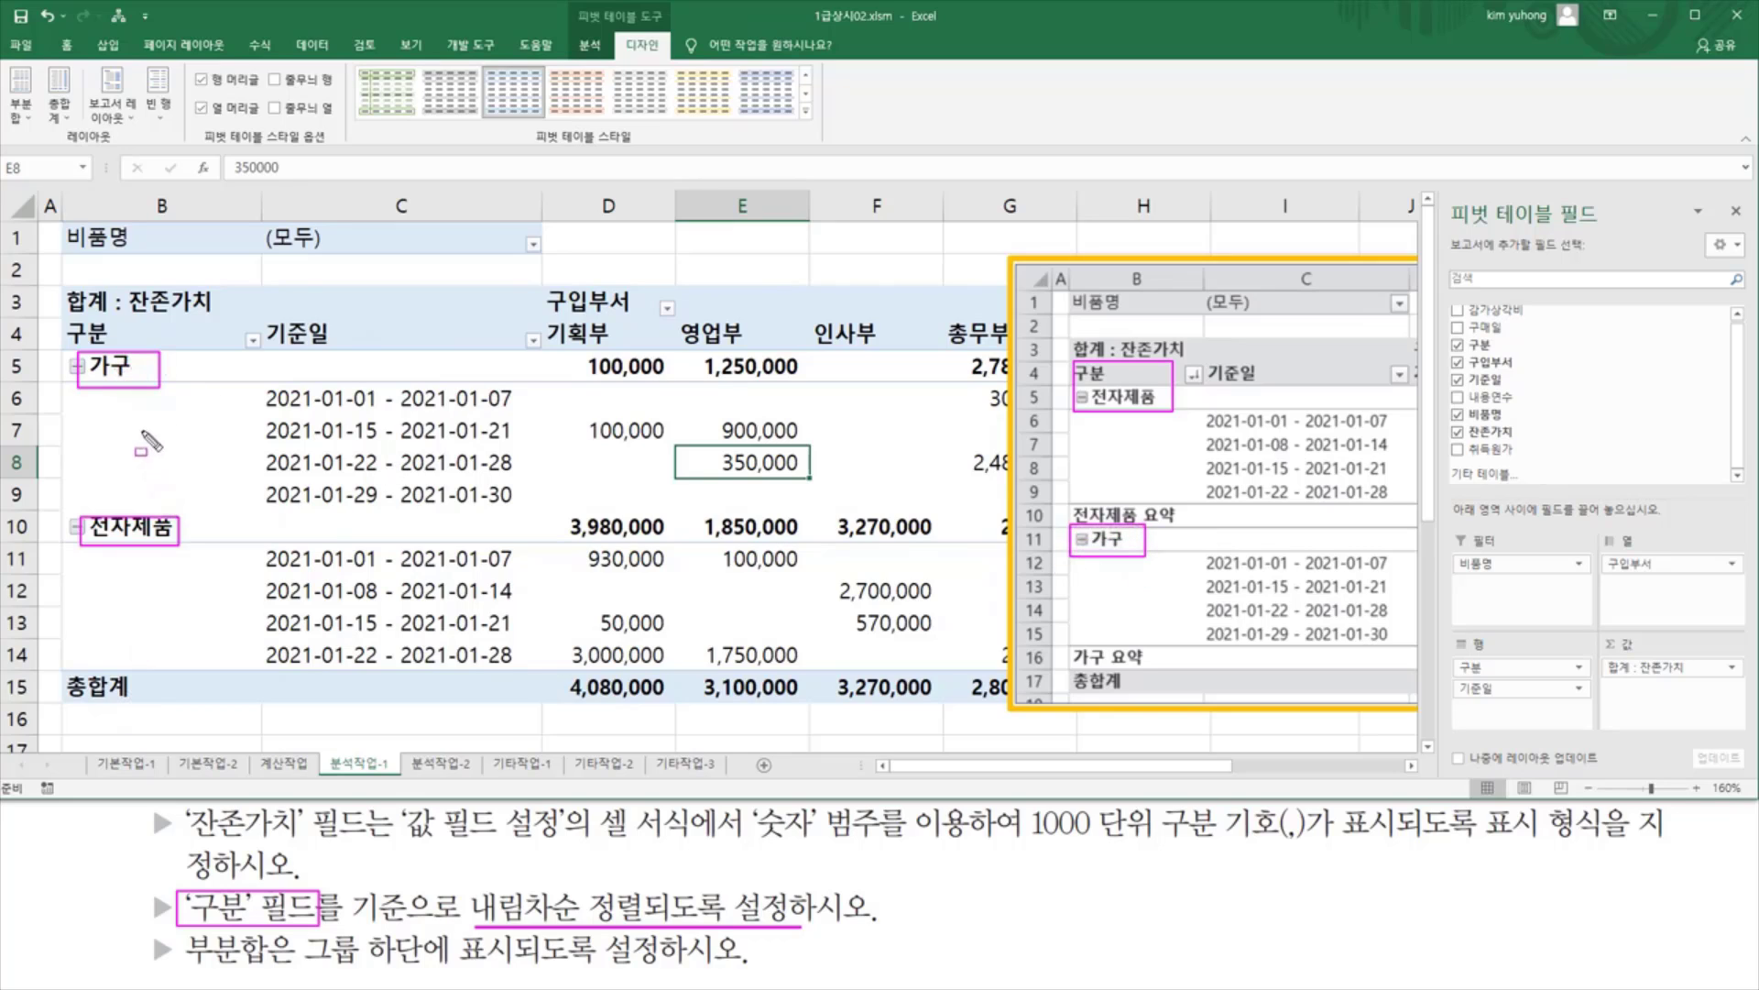
key(Escape)
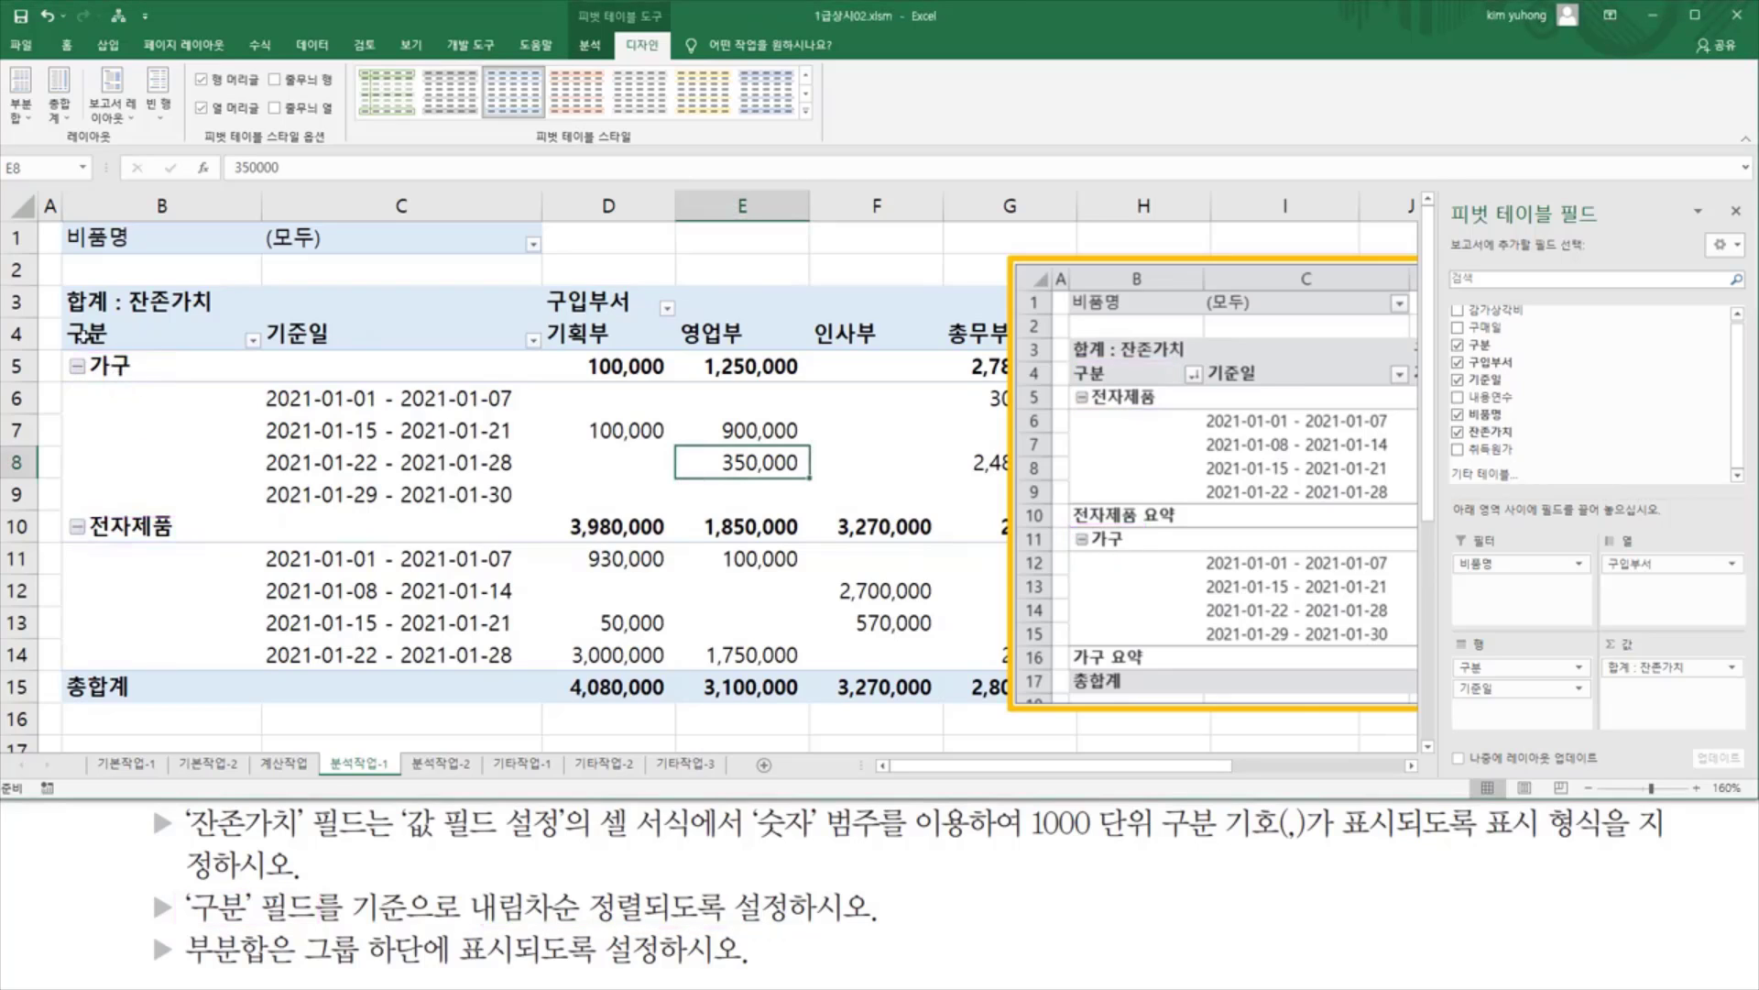
Sort the 구분 field of the pivot table in descending text order
click(106, 366)
click(127, 524)
click(125, 358)
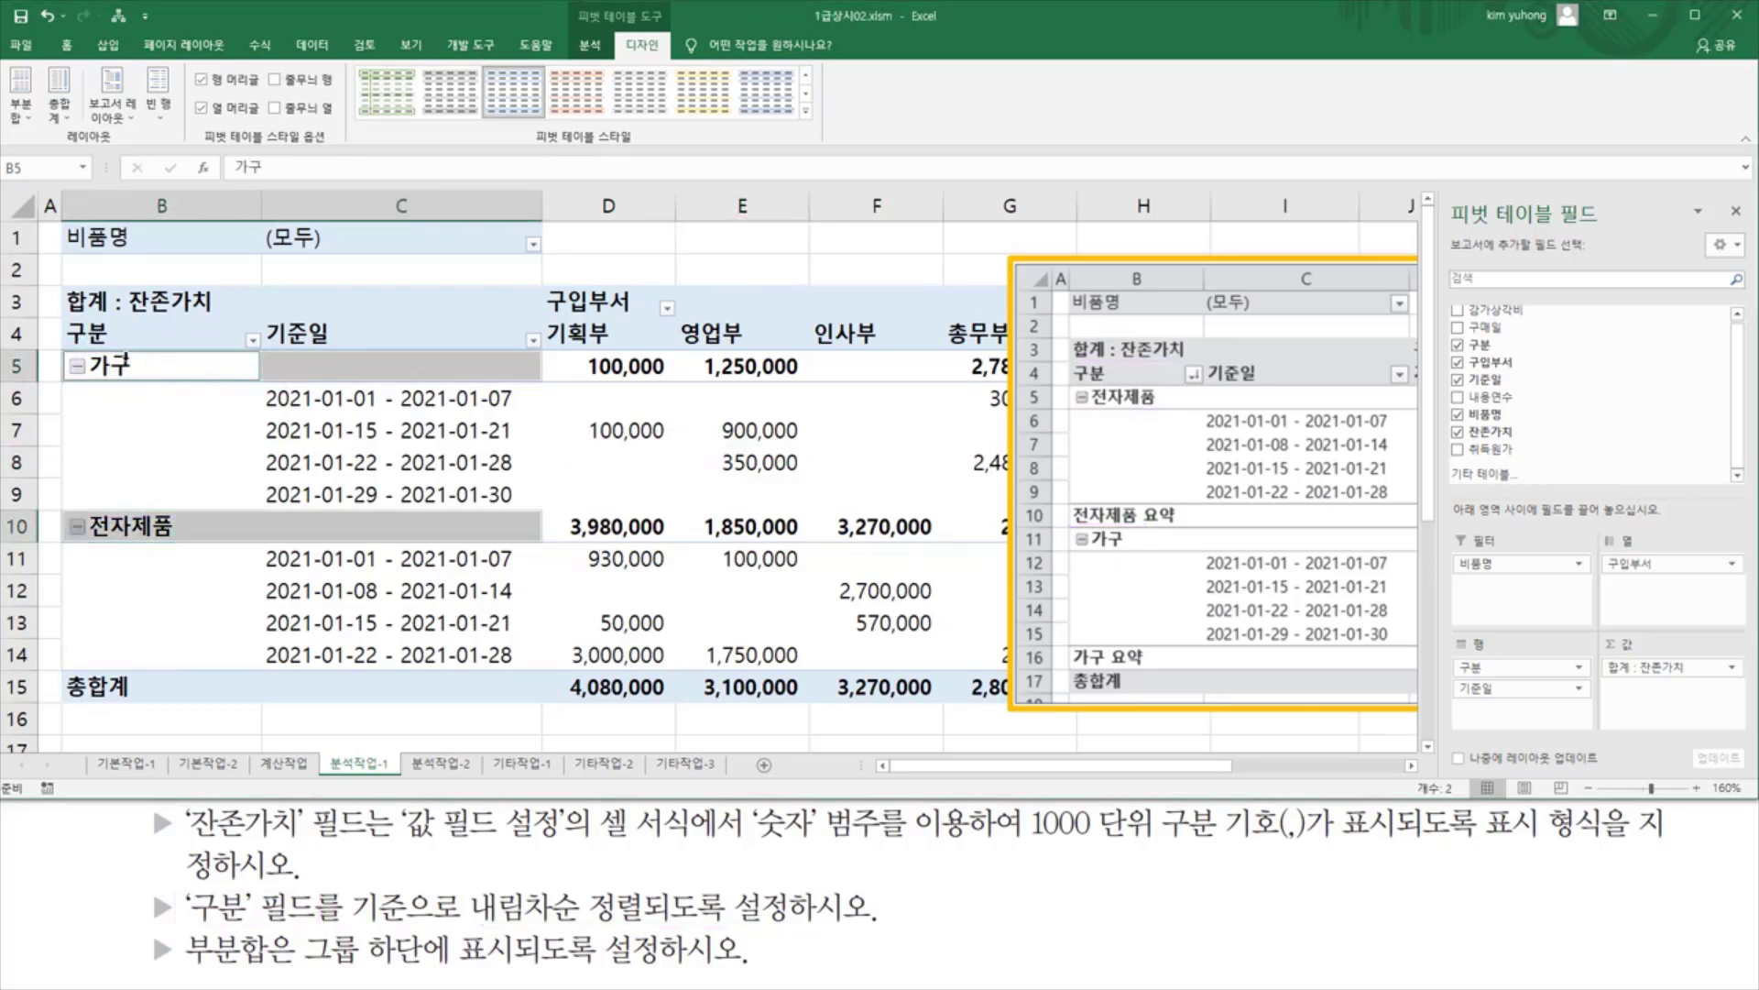
click(121, 353)
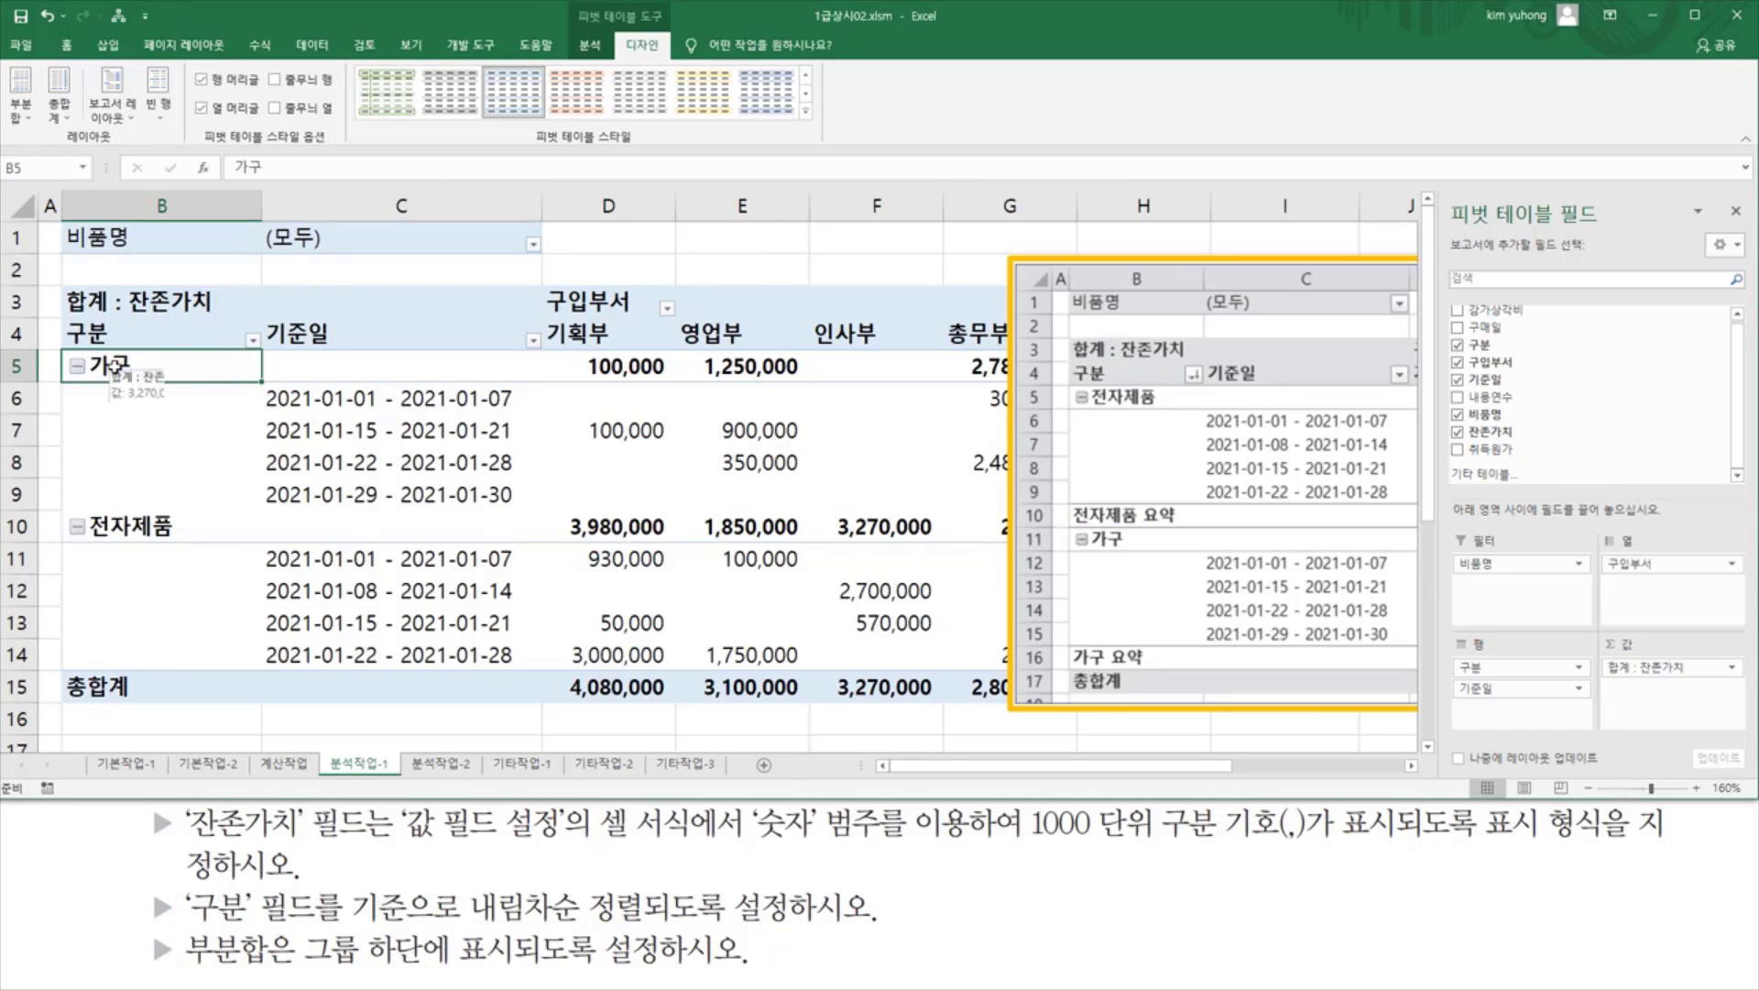
click(126, 529)
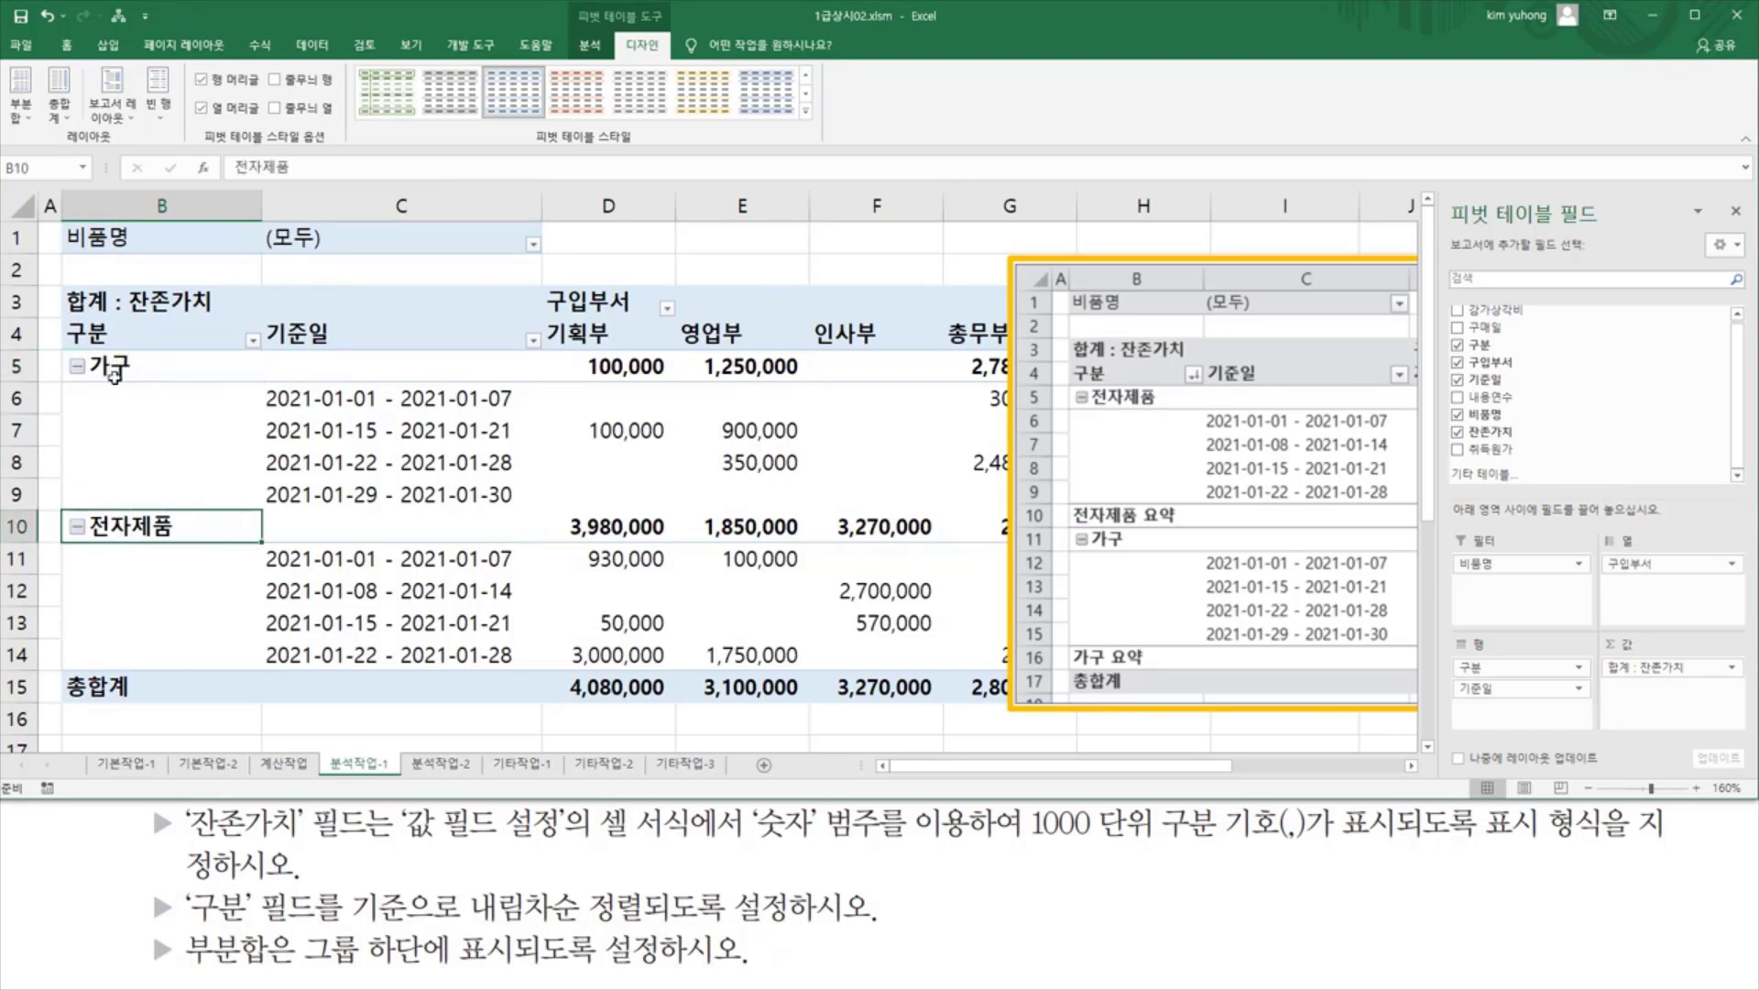
right_click(127, 527)
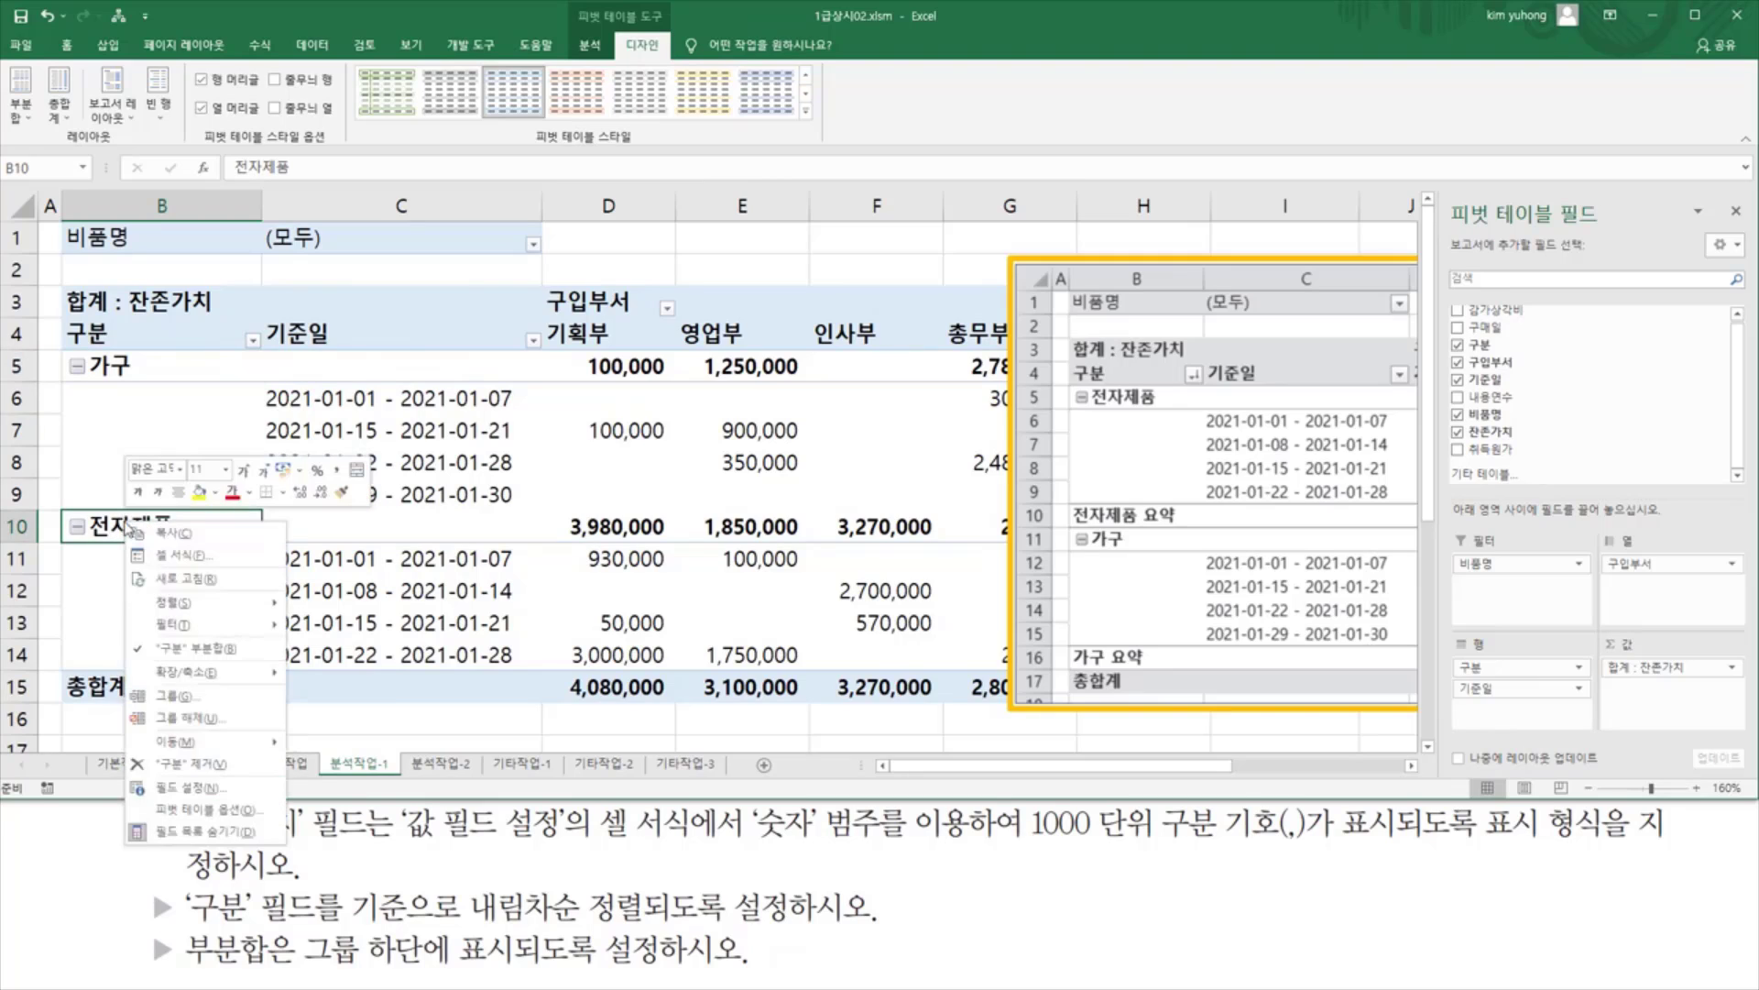
mouse_move(193, 612)
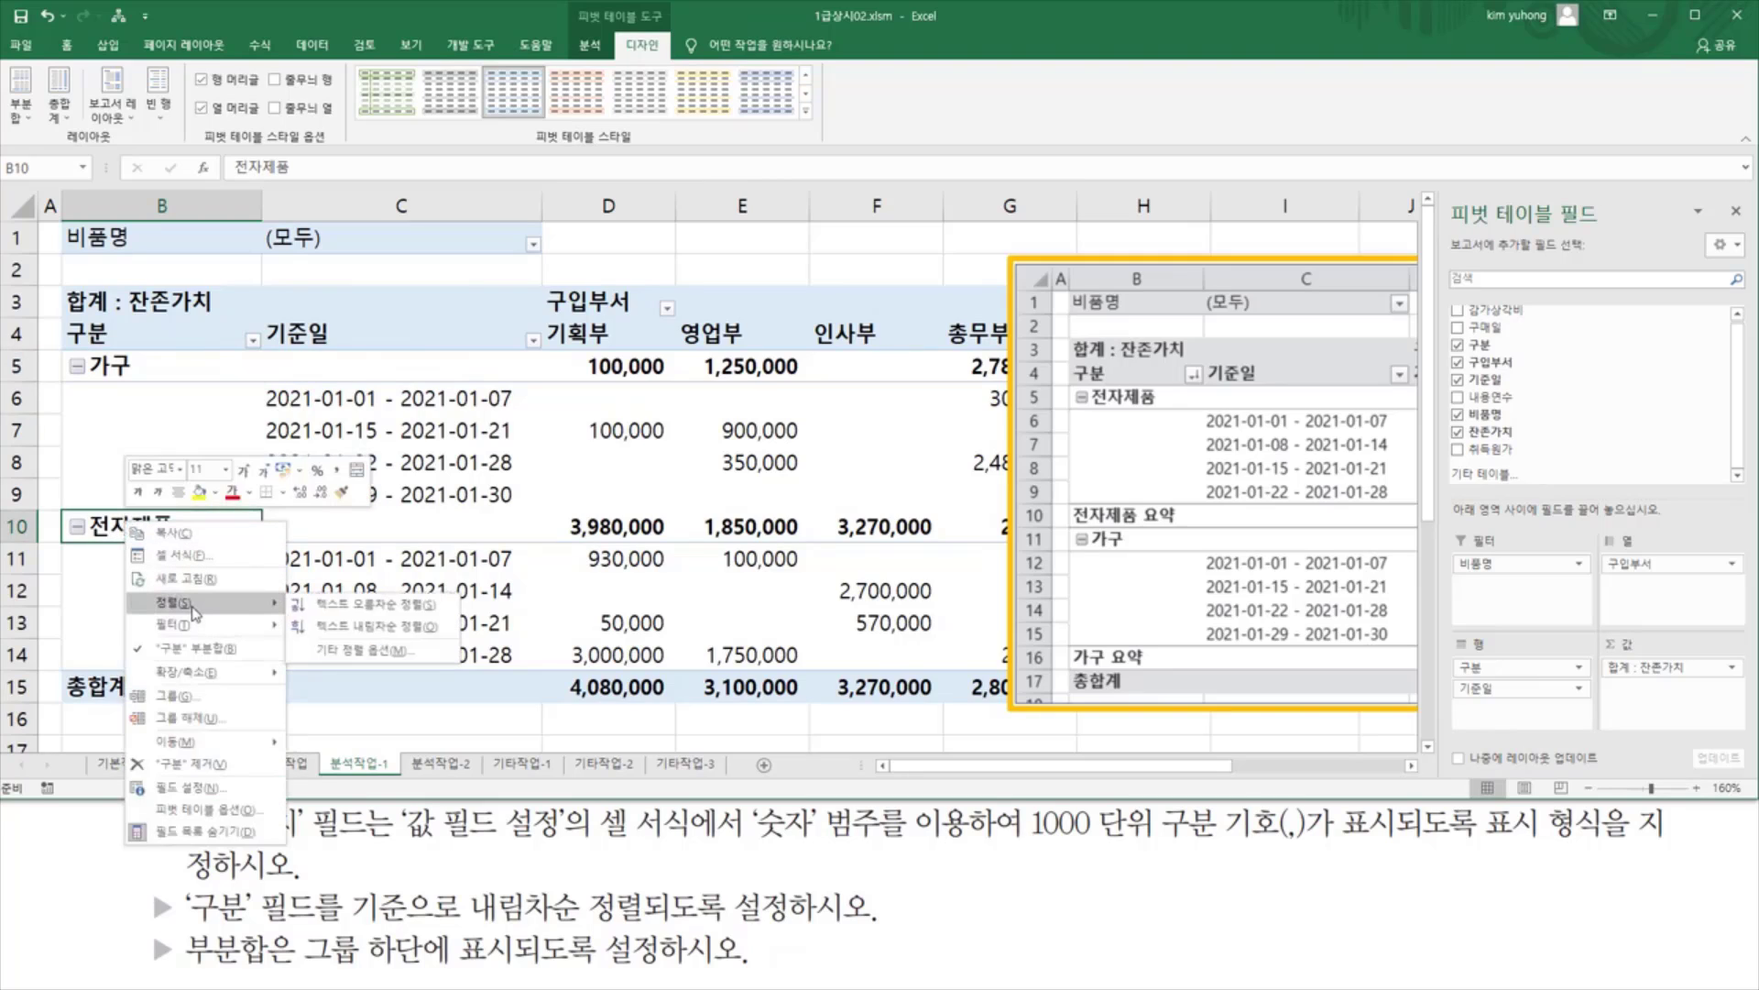
click(373, 630)
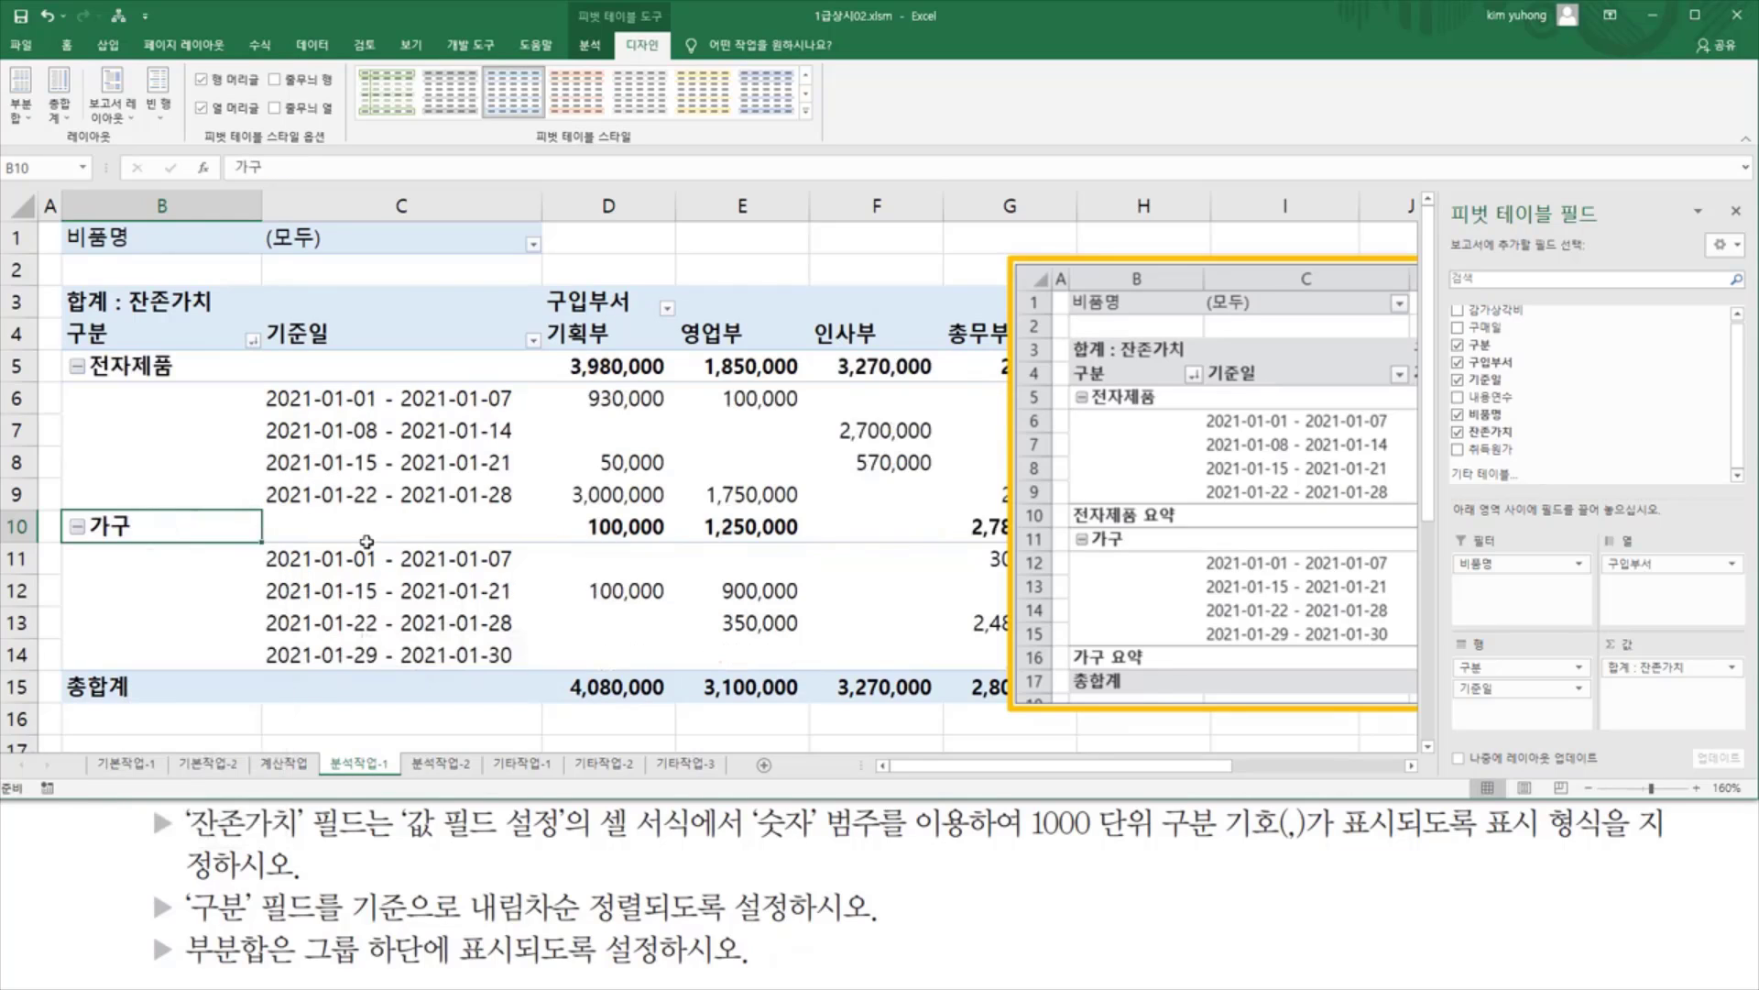
Compare the 구분 order with the reference picture and examine where the 전자제품 and 가구 subtotals are required
mouse_move(1074, 378)
mouse_down()
mouse_move(1153, 438)
mouse_move(1165, 419)
mouse_up()
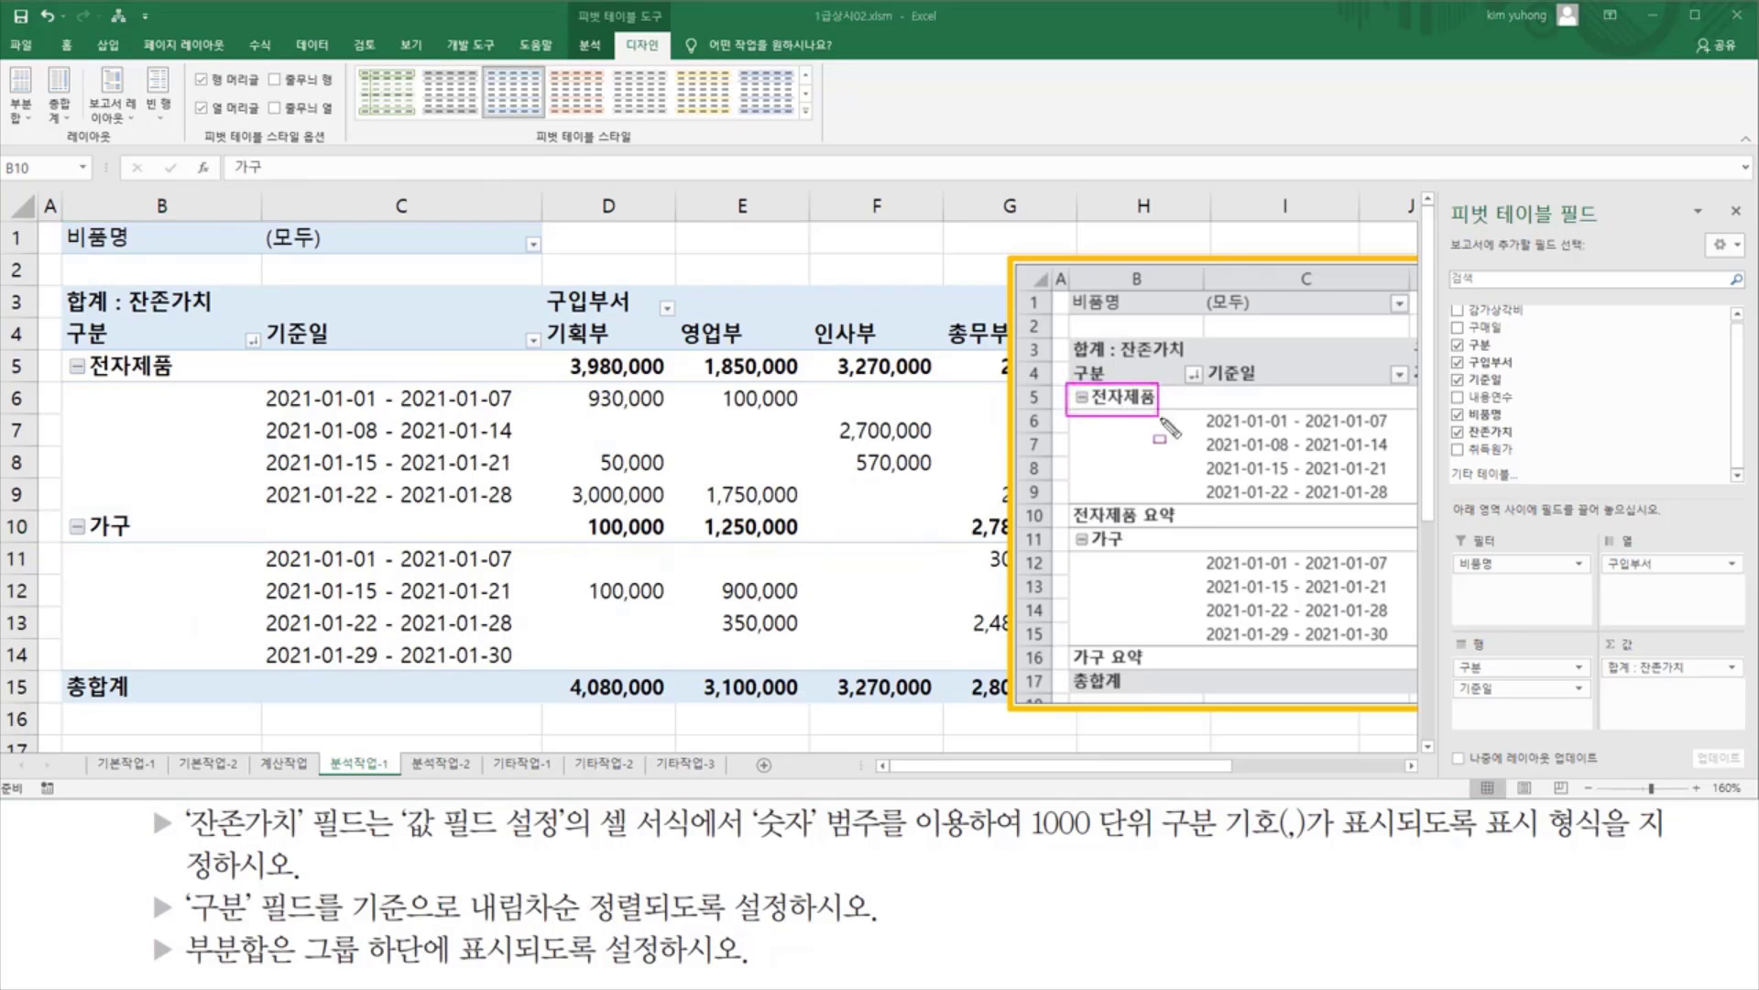
drag(67, 345, 196, 377)
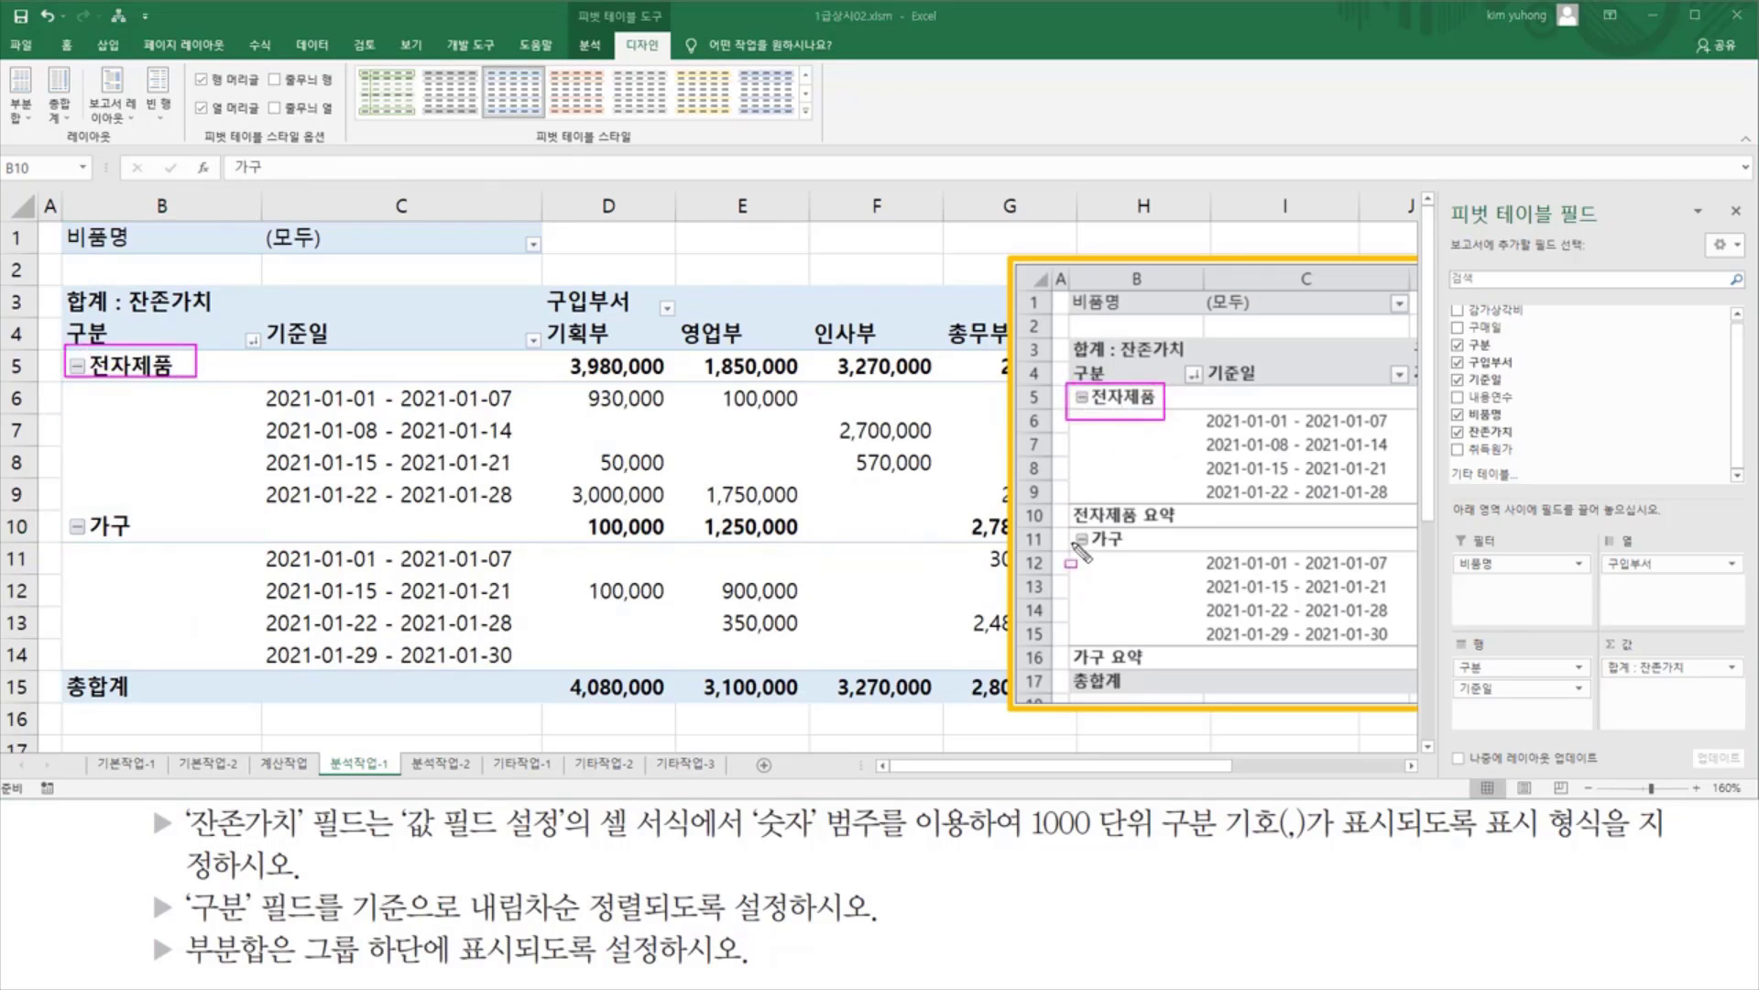
drag(1074, 534, 1166, 560)
drag(69, 503, 156, 543)
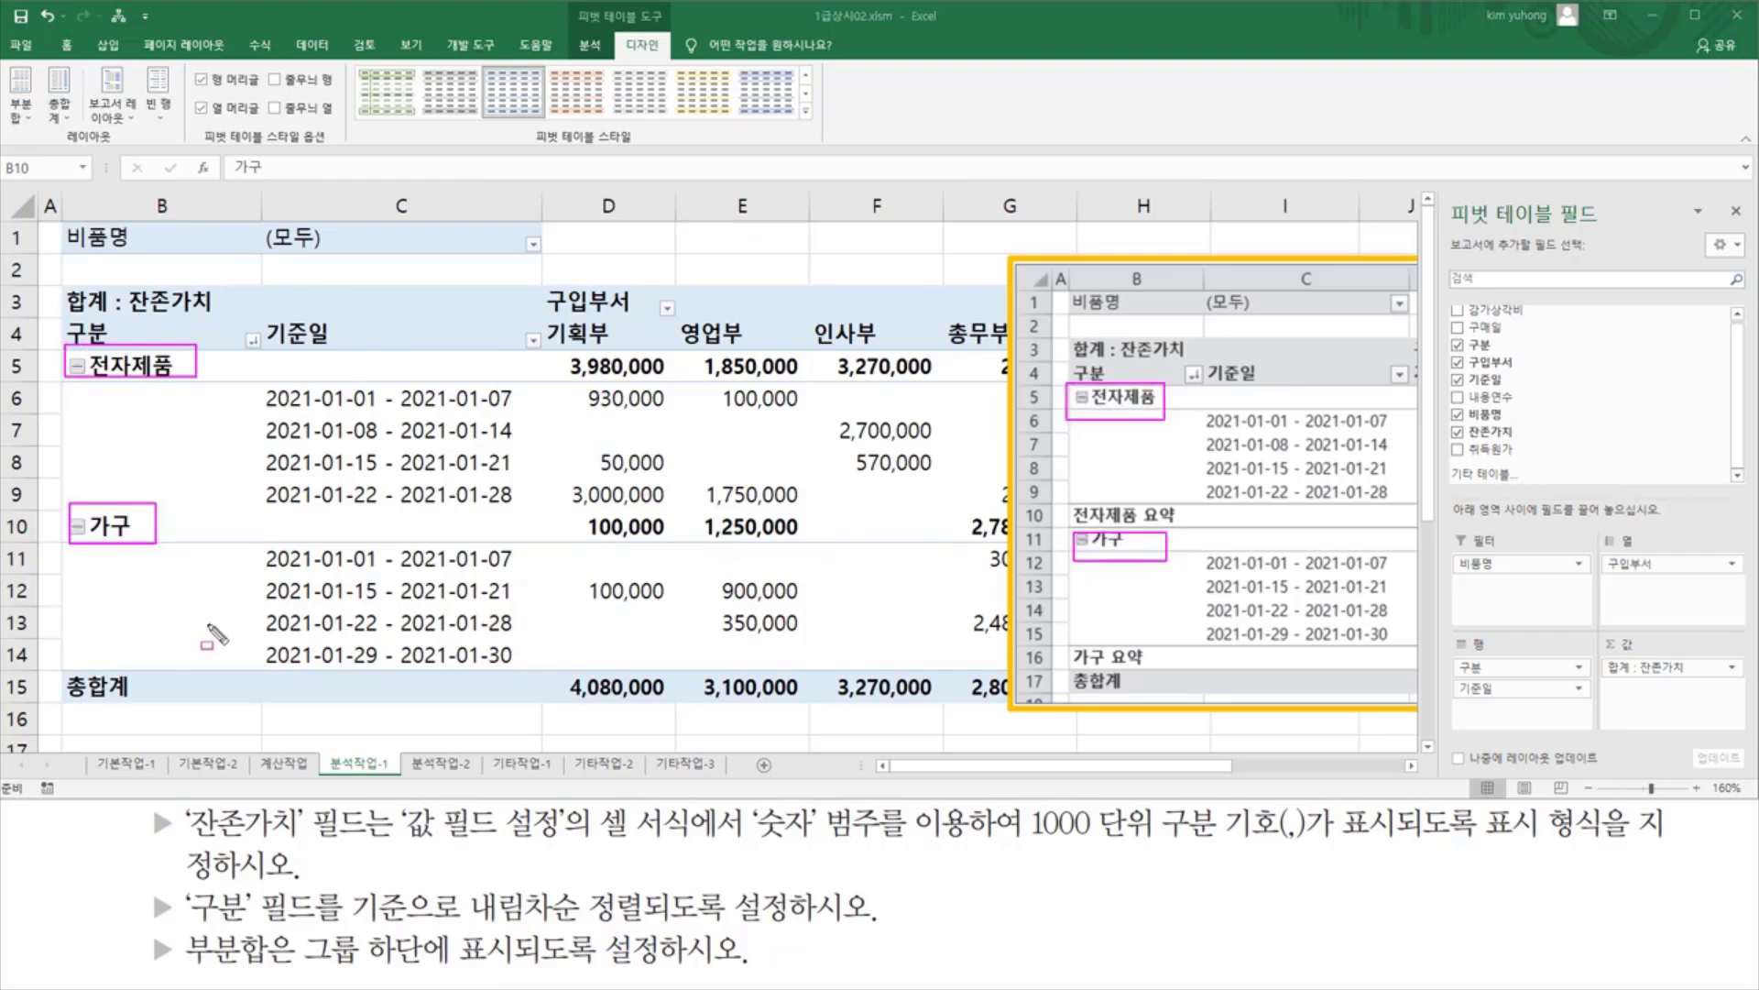
drag(153, 916, 830, 918)
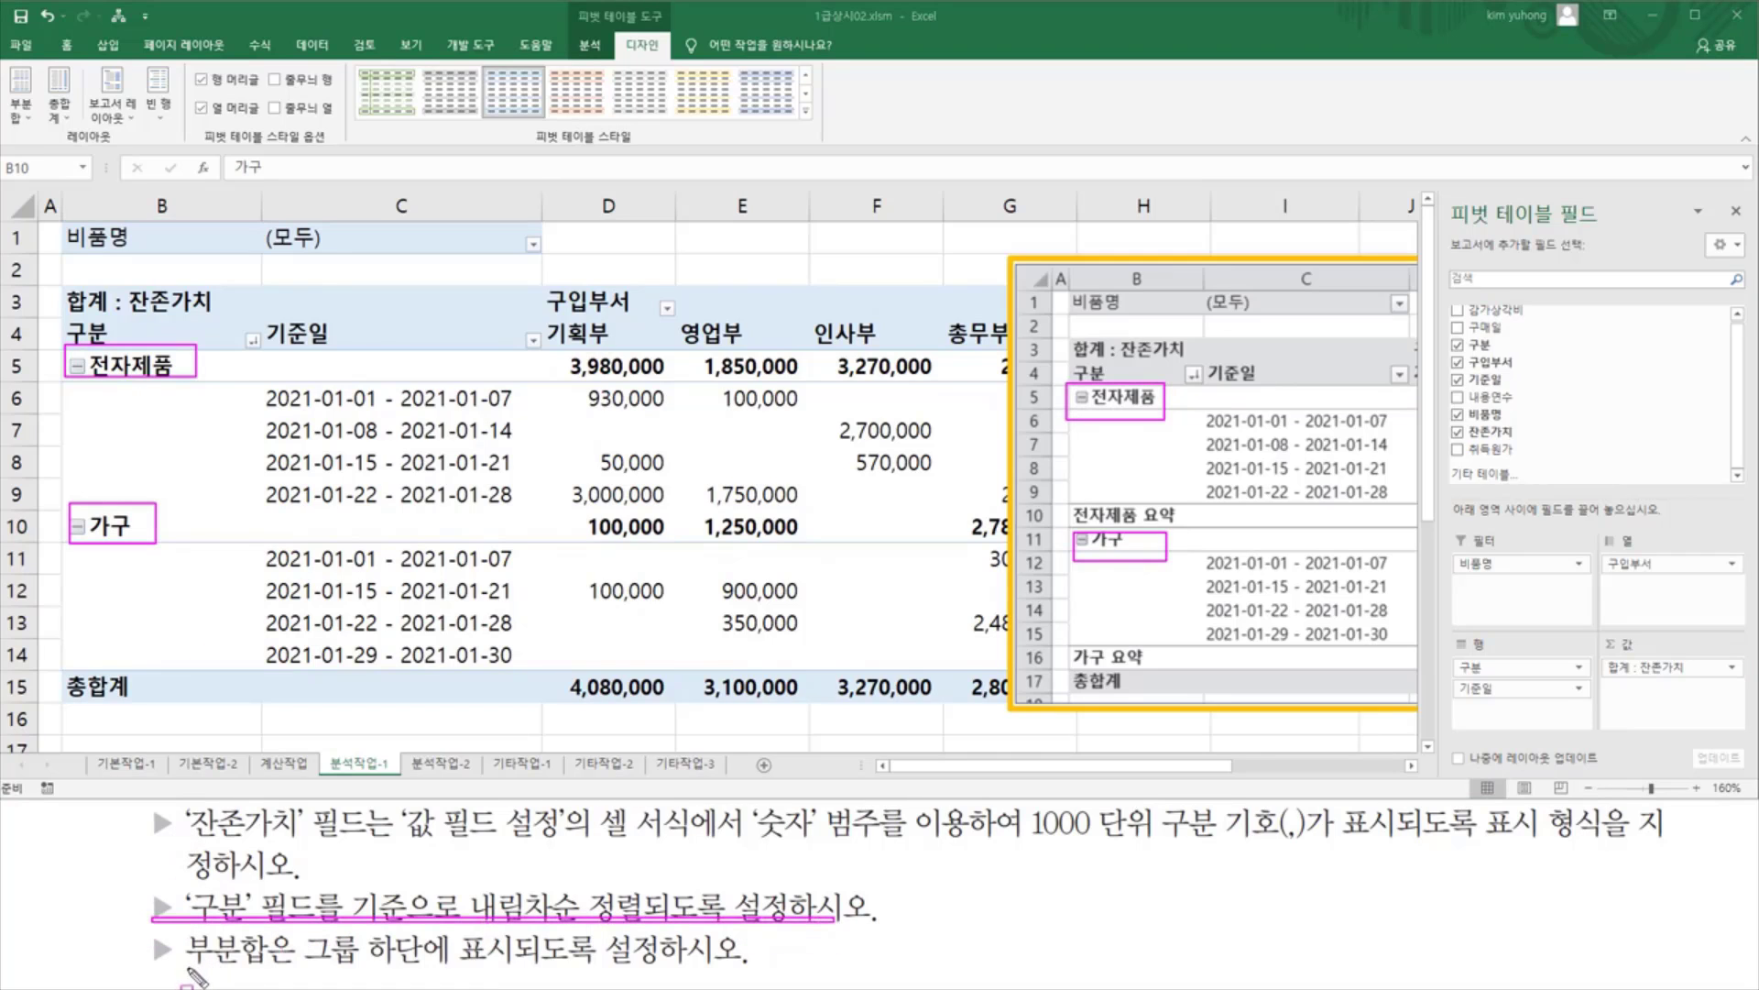
mouse_move(187, 967)
mouse_down()
mouse_move(279, 967)
mouse_move(279, 930)
mouse_move(334, 969)
mouse_move(653, 968)
mouse_up()
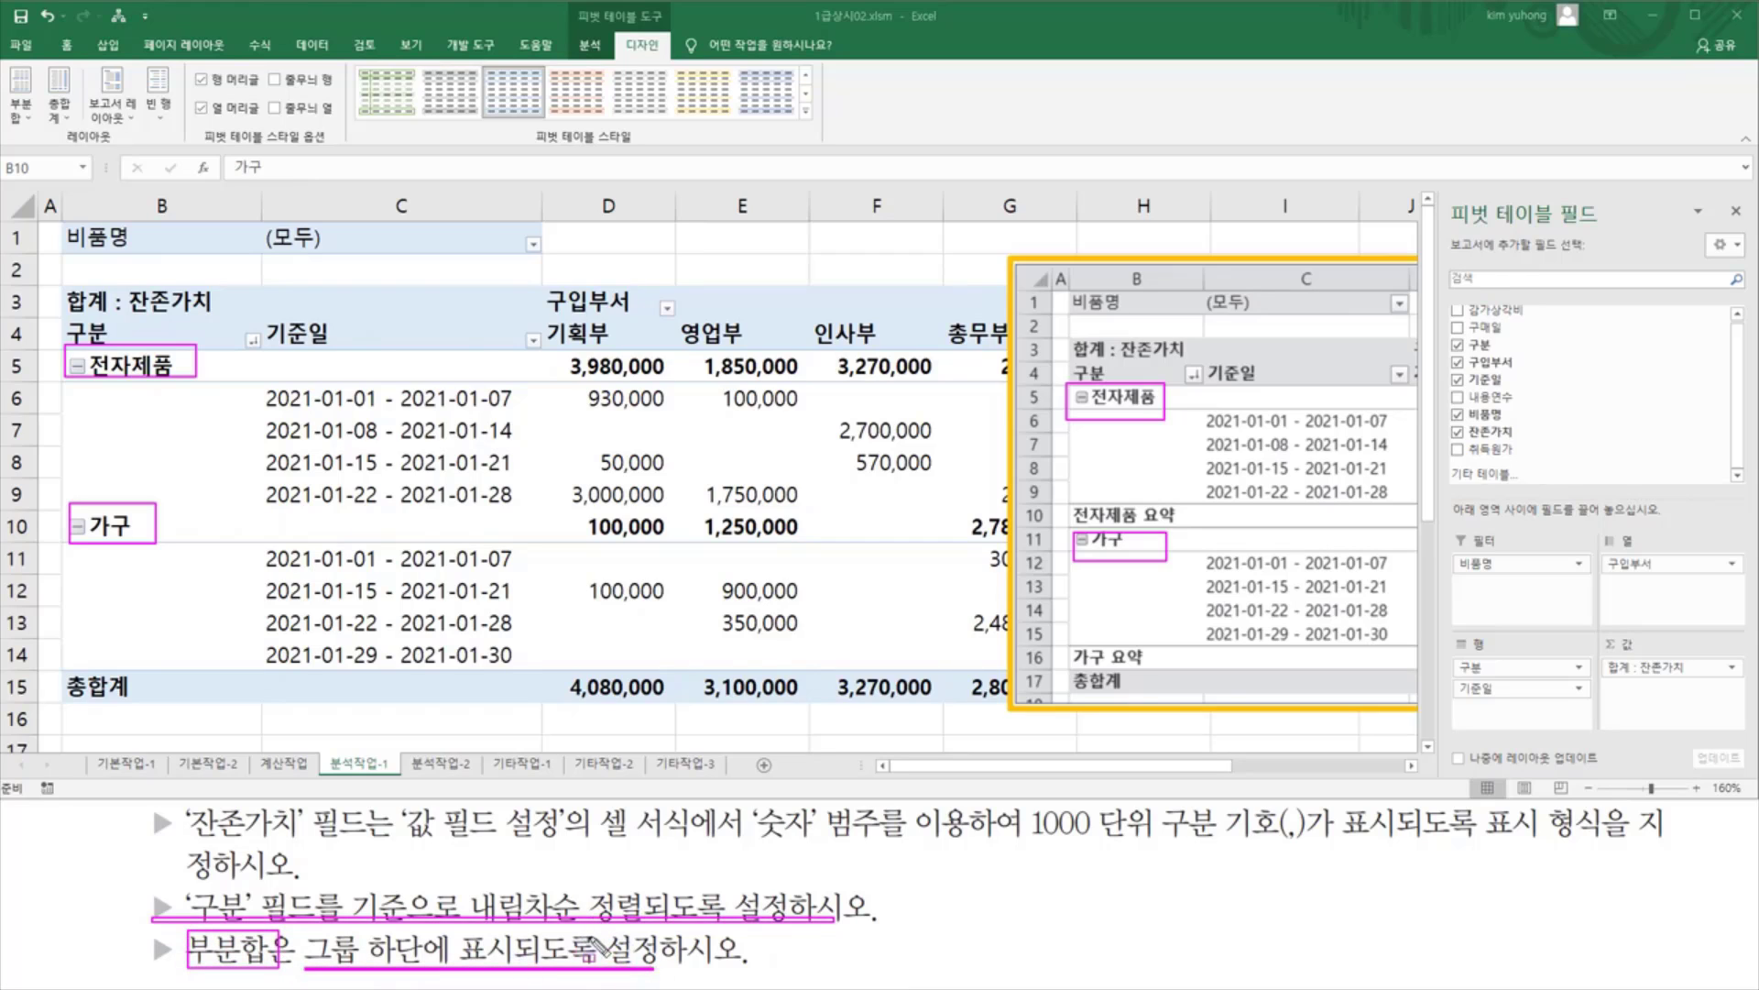
key(Escape)
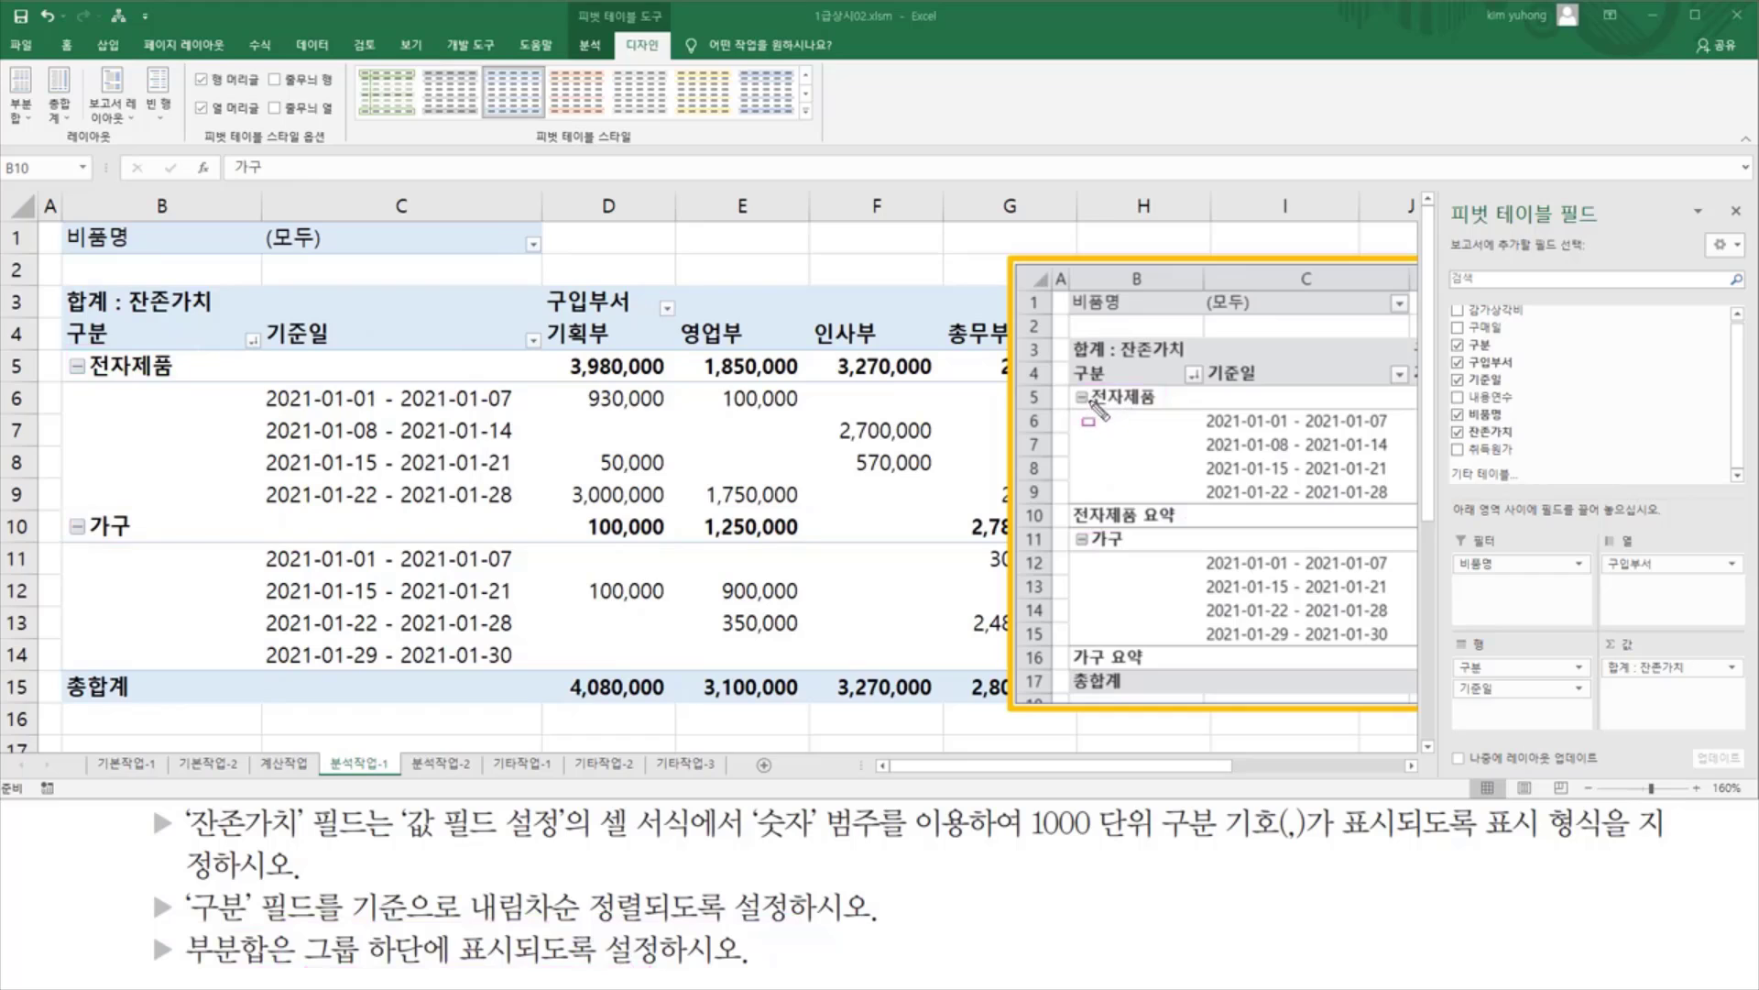
drag(1086, 404, 1158, 403)
drag(1070, 496, 1190, 523)
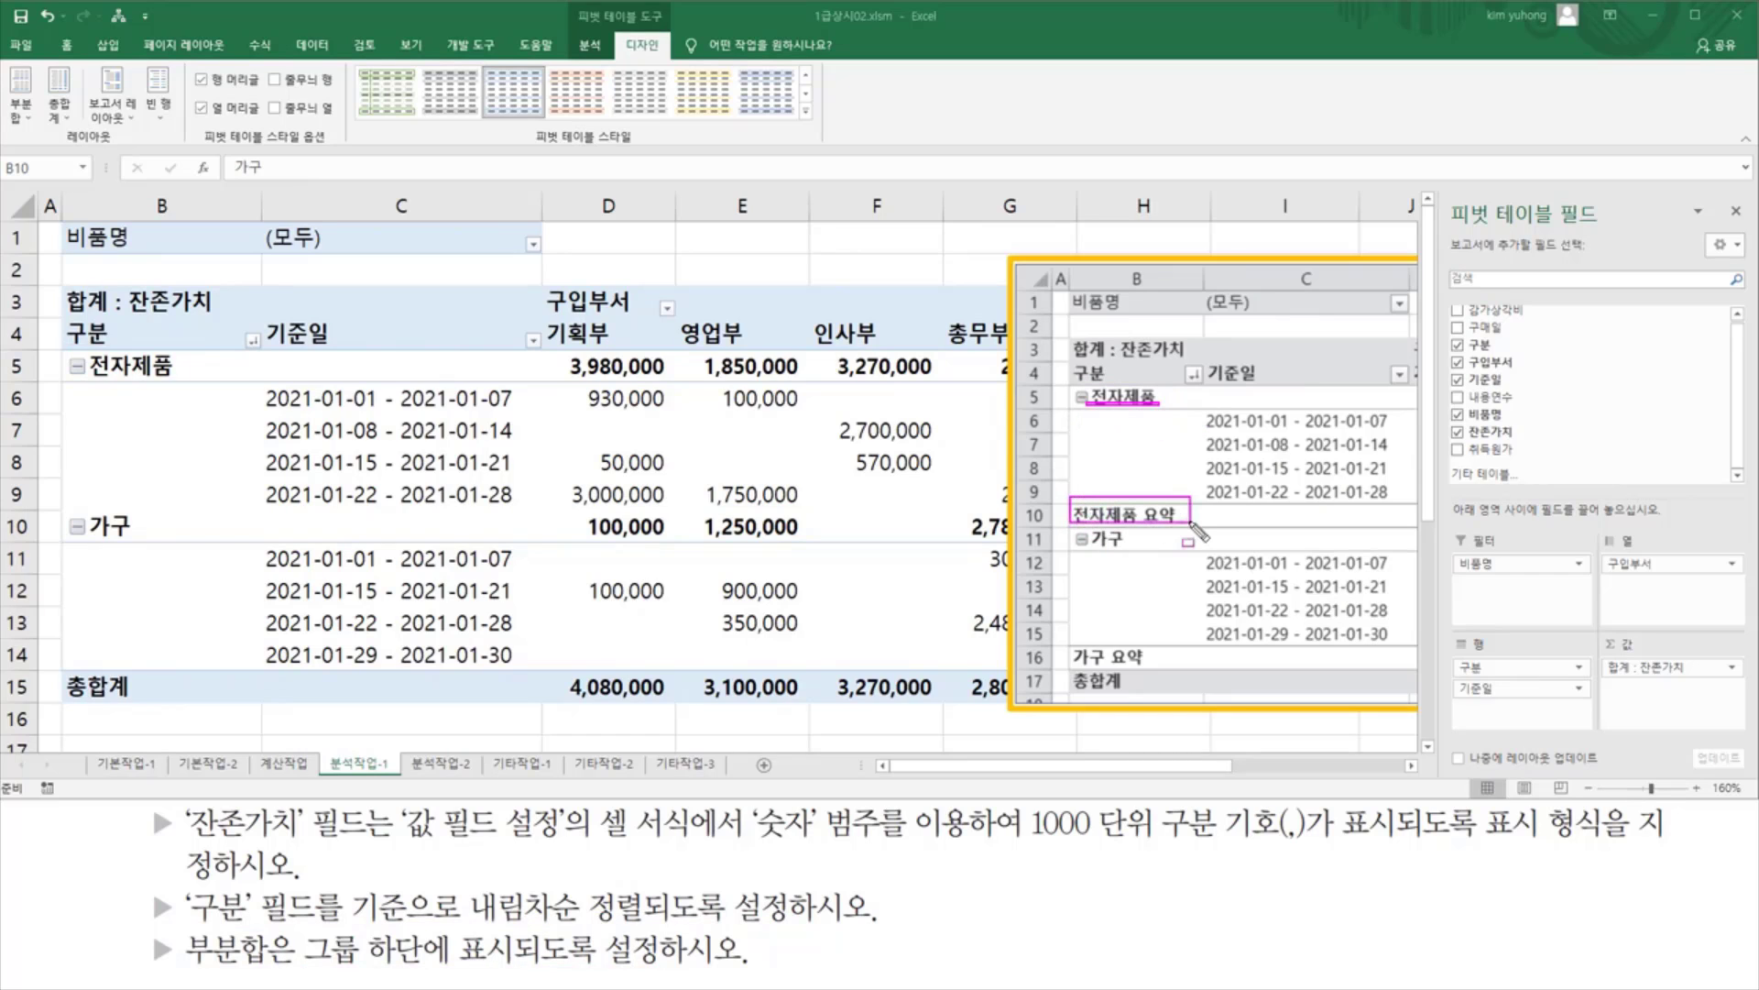
drag(1086, 548, 1136, 548)
mouse_move(1074, 644)
mouse_down()
mouse_move(1173, 647)
mouse_move(1074, 668)
mouse_move(1171, 667)
mouse_up()
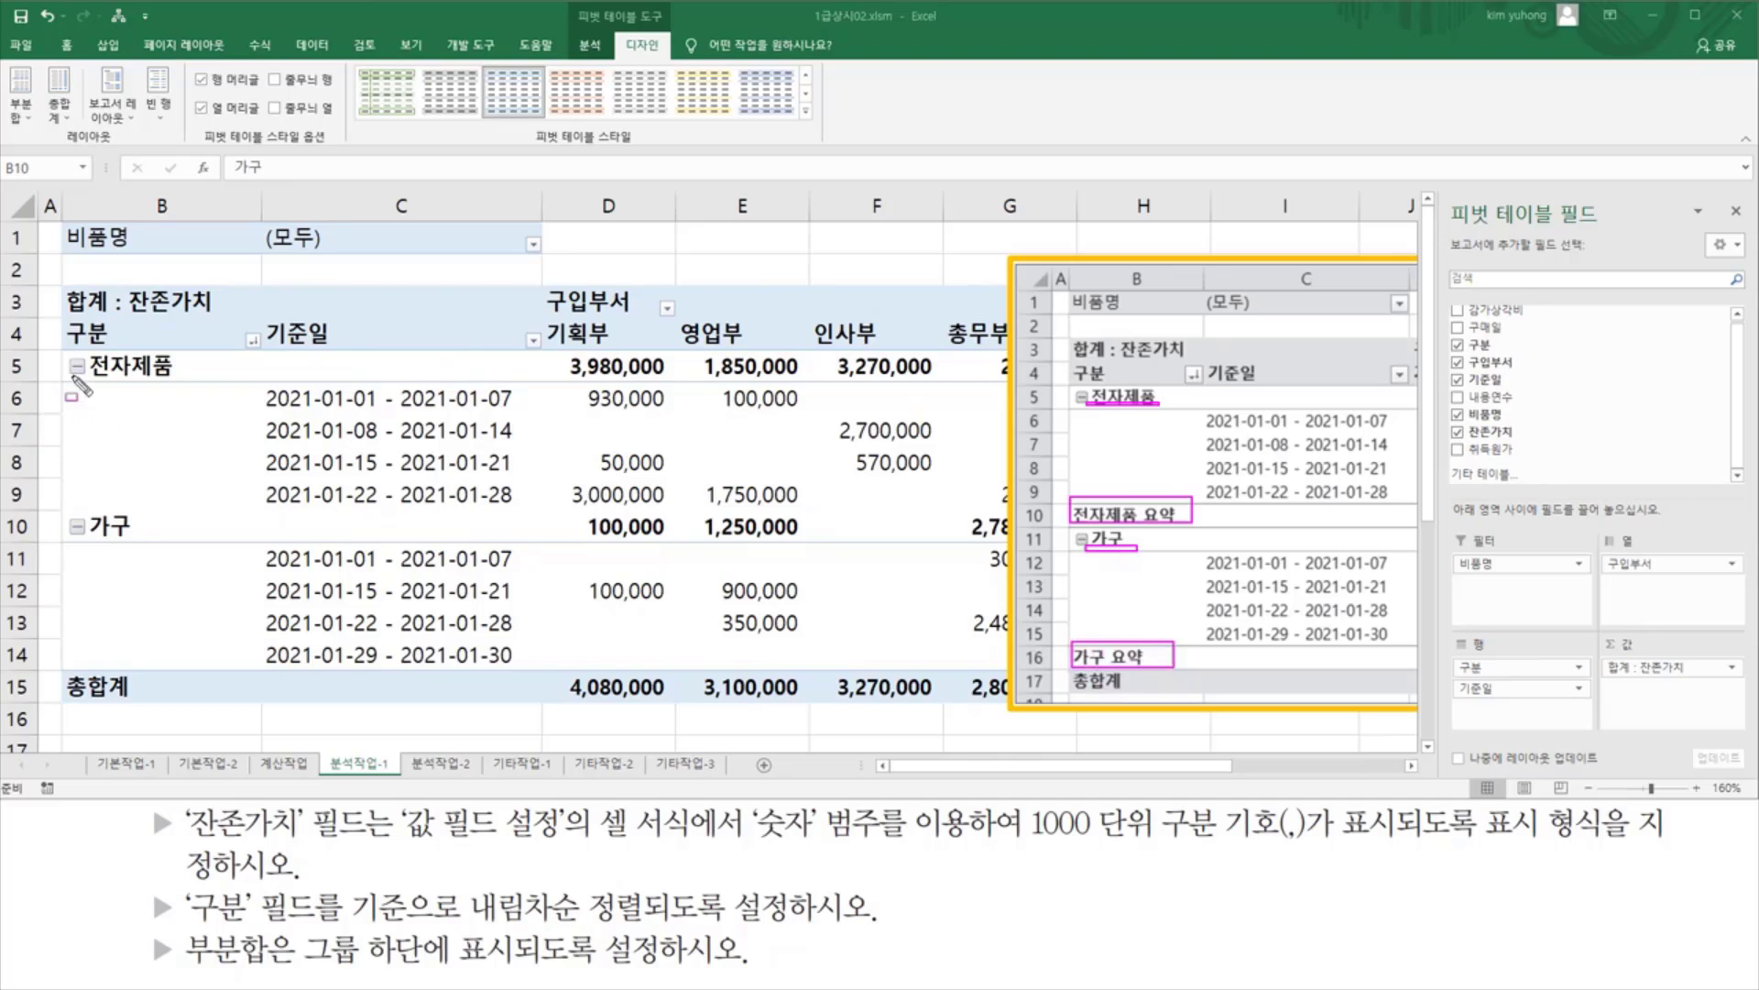
drag(73, 392, 77, 350)
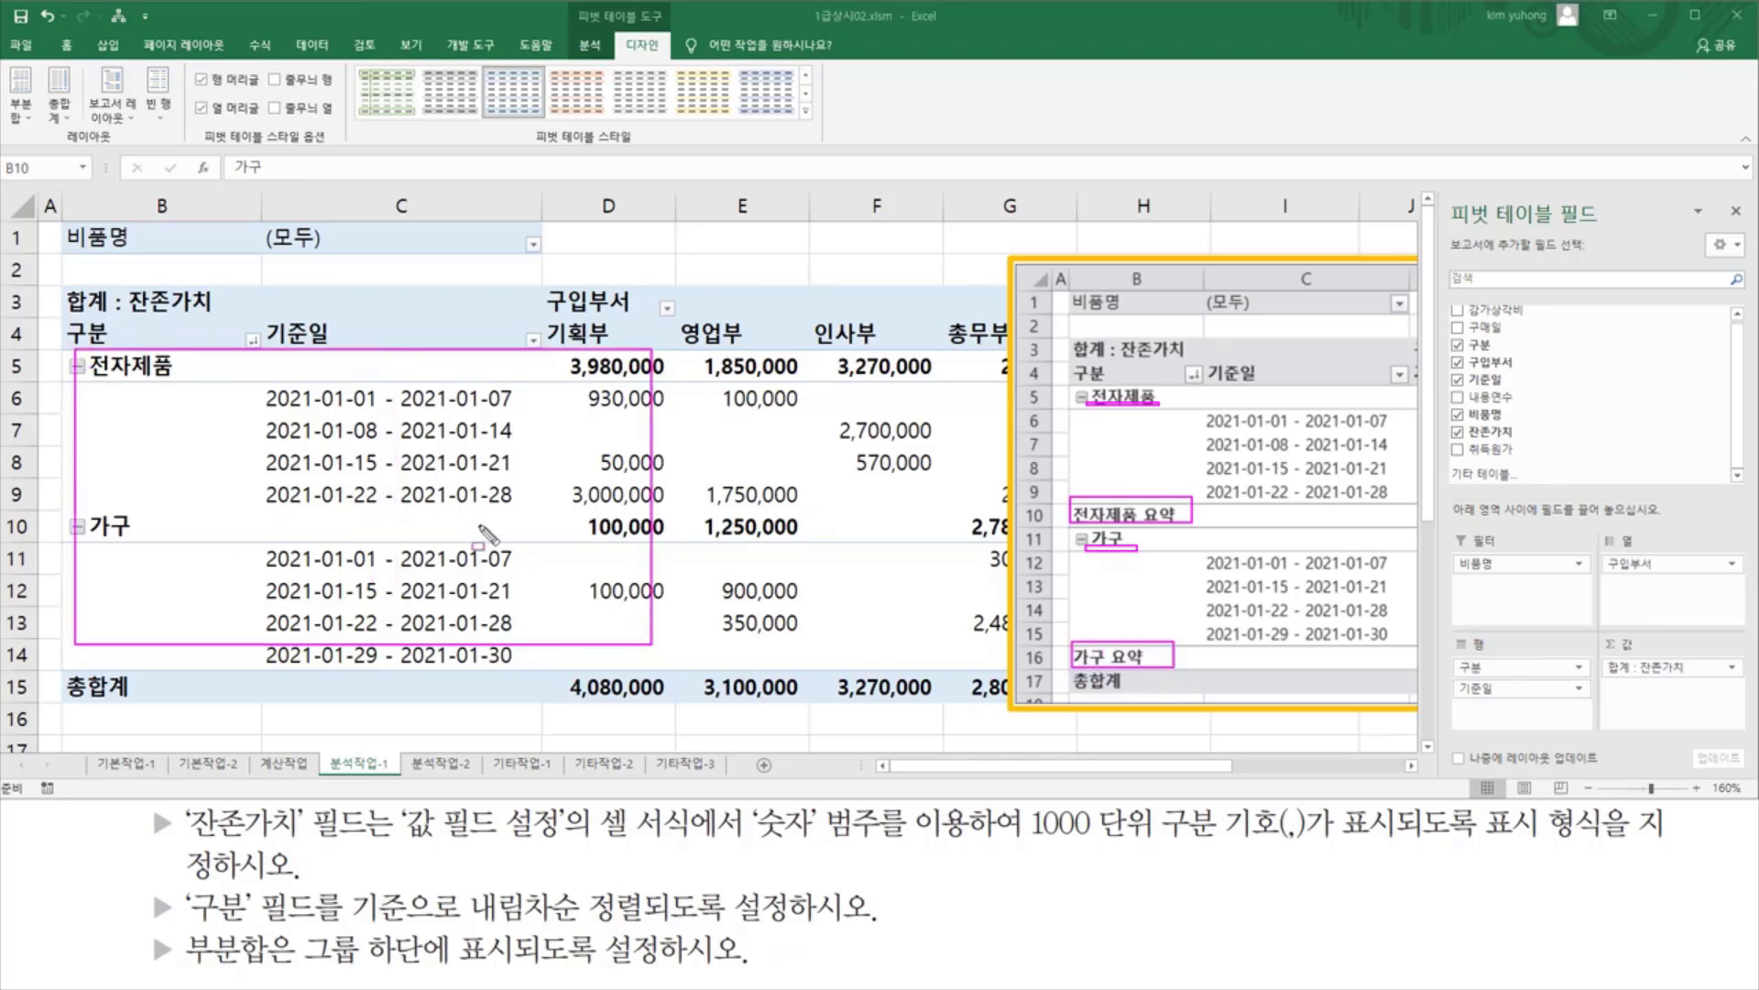
Show all 구분 subtotals at the bottom of each group in the pivot table
key(Escape)
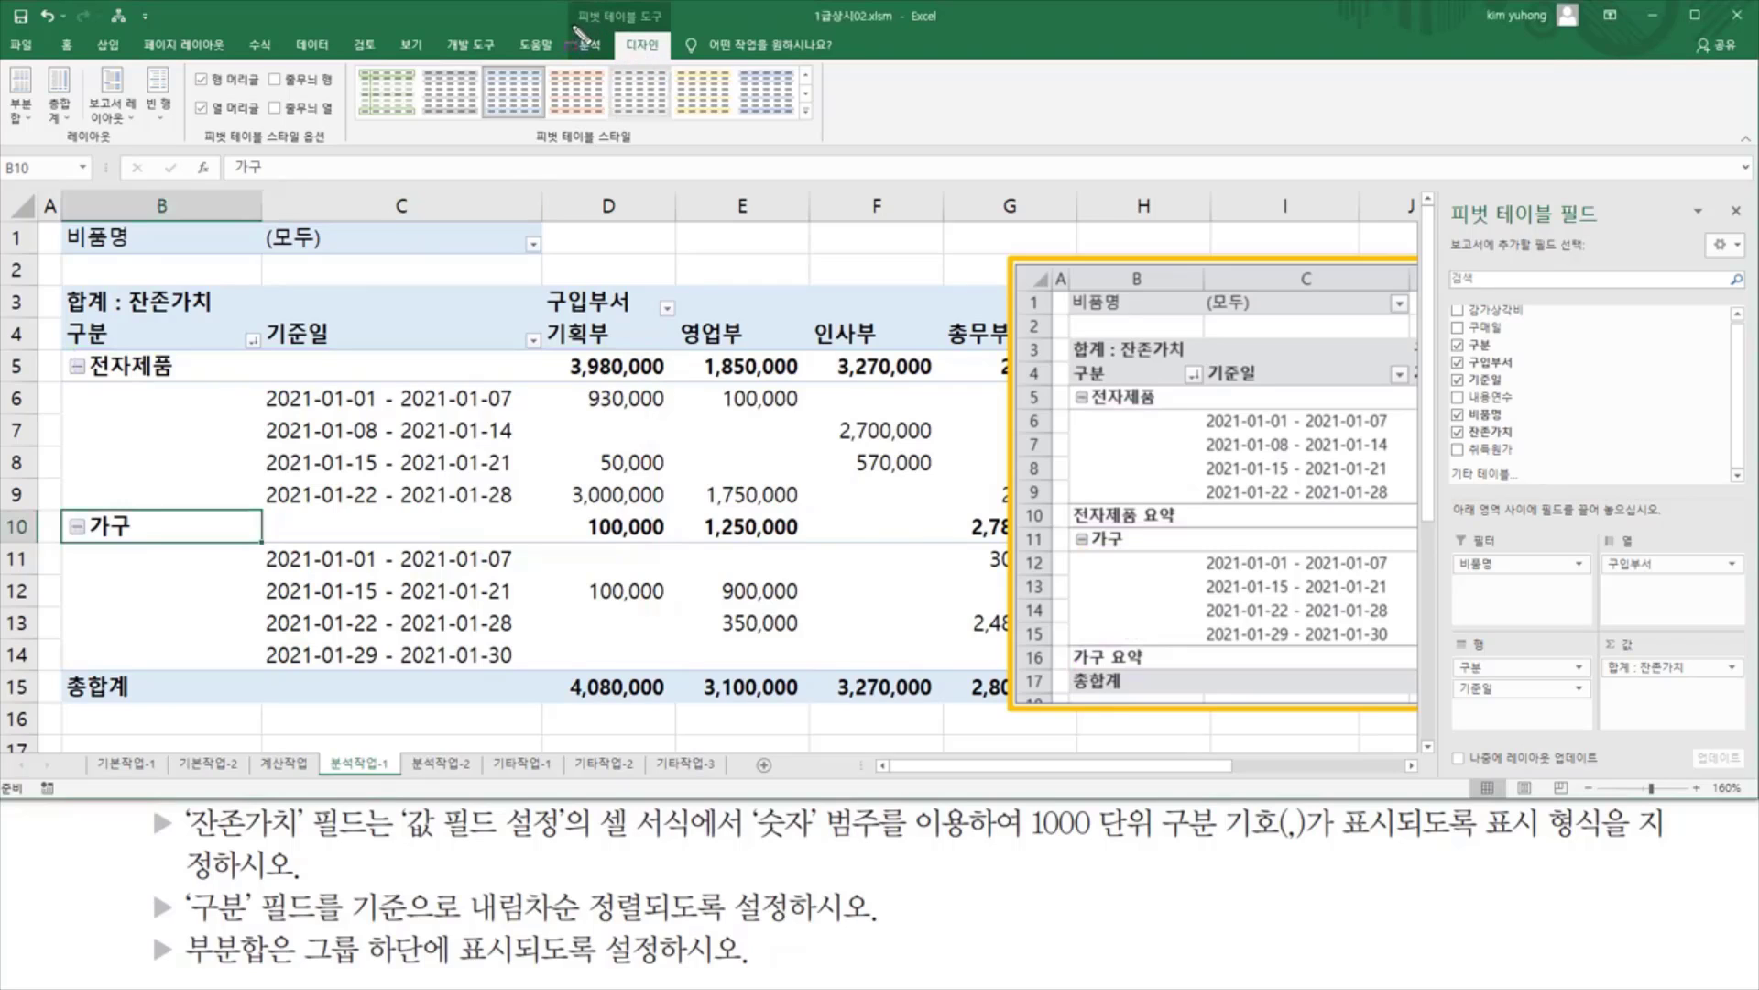
mouse_move(571, 8)
mouse_down()
mouse_move(668, 25)
mouse_move(669, 57)
mouse_up()
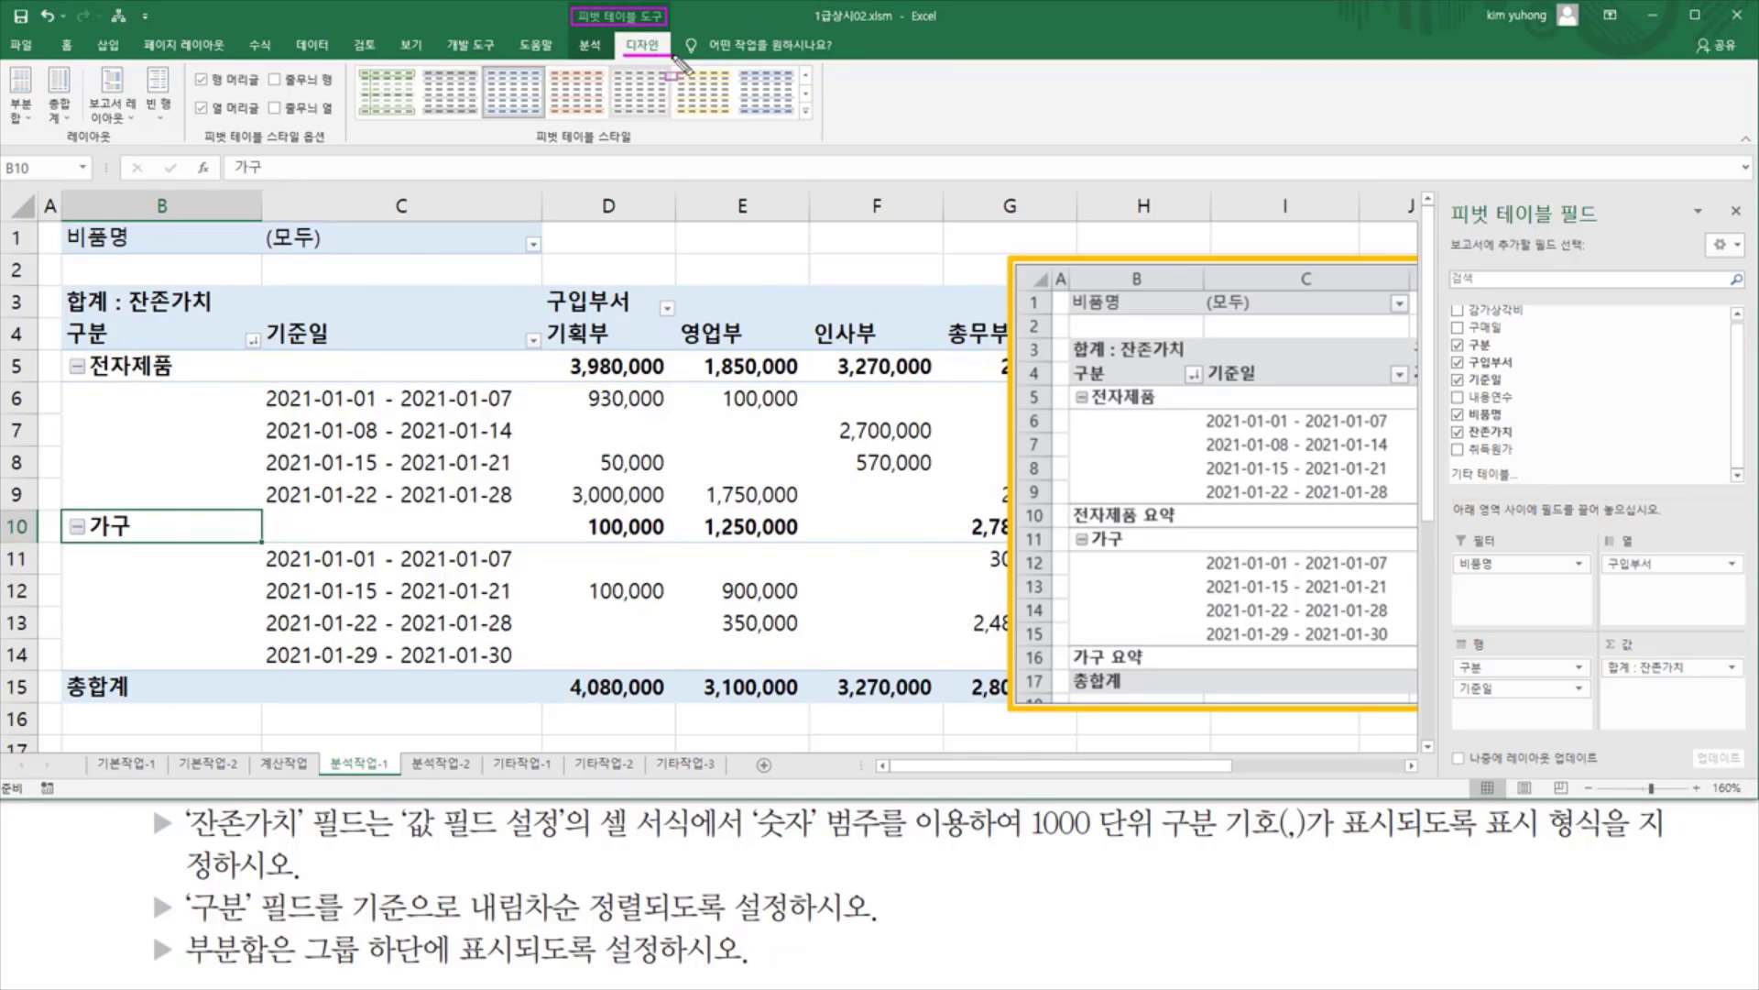
drag(45, 141, 121, 144)
drag(5, 64, 41, 139)
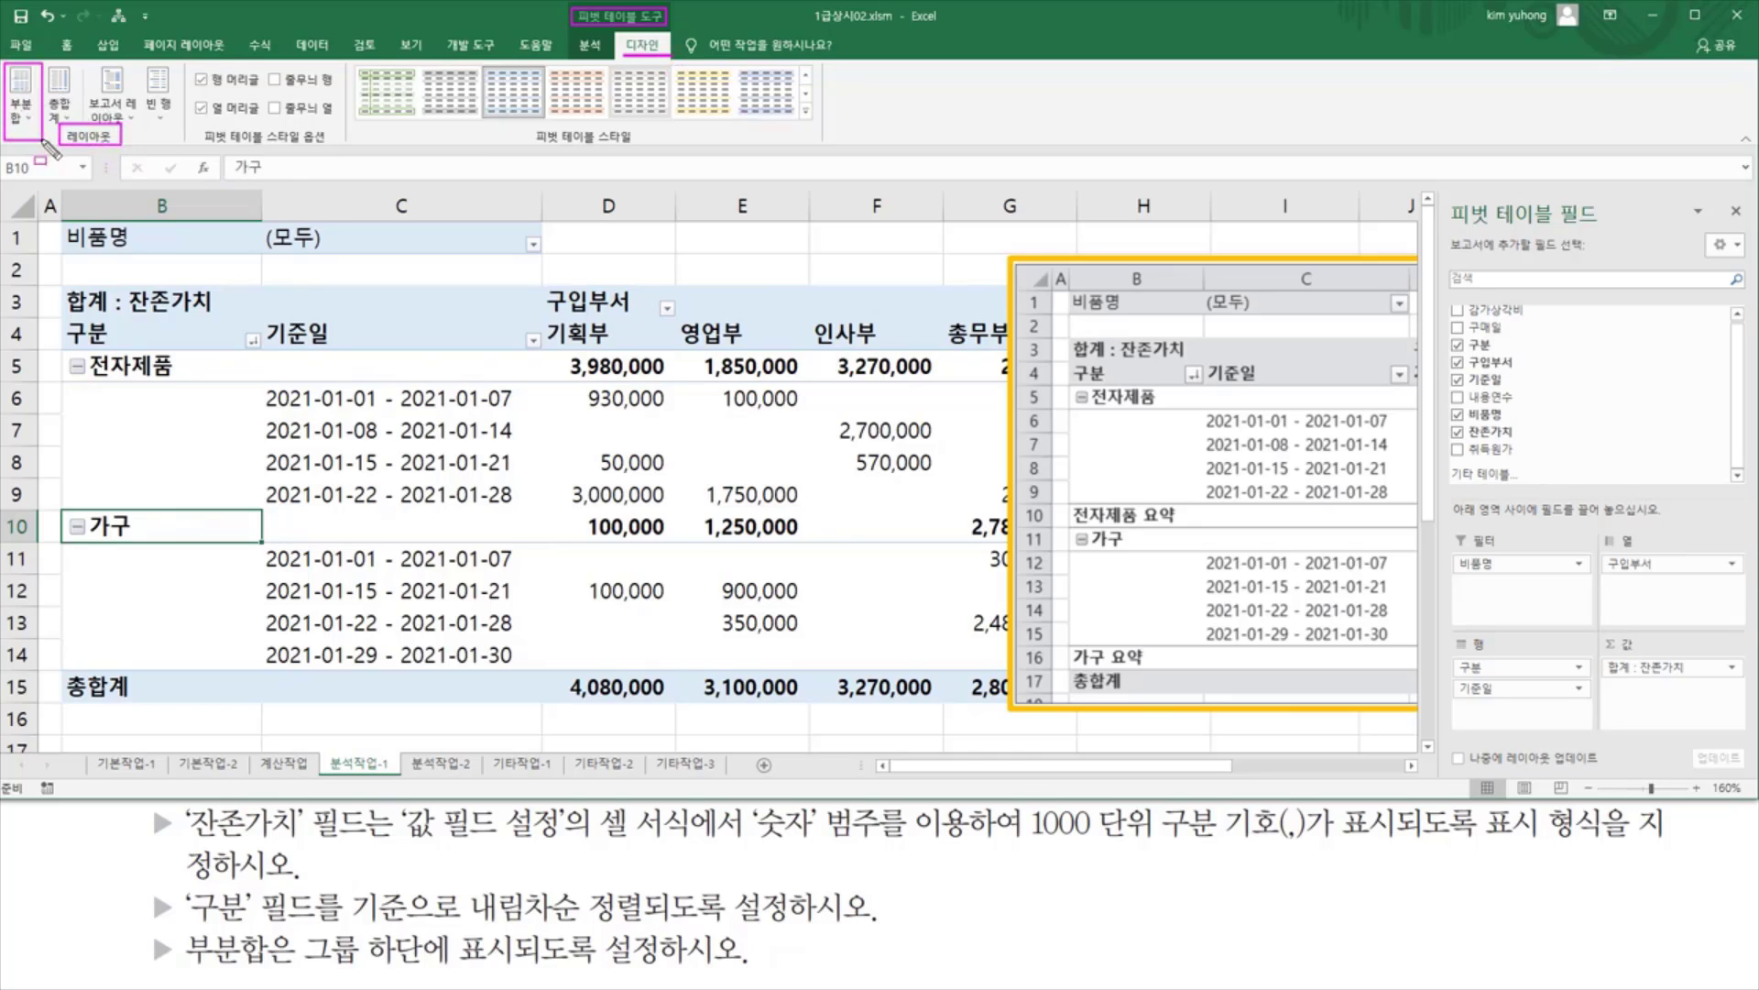
key(Escape)
click(26, 125)
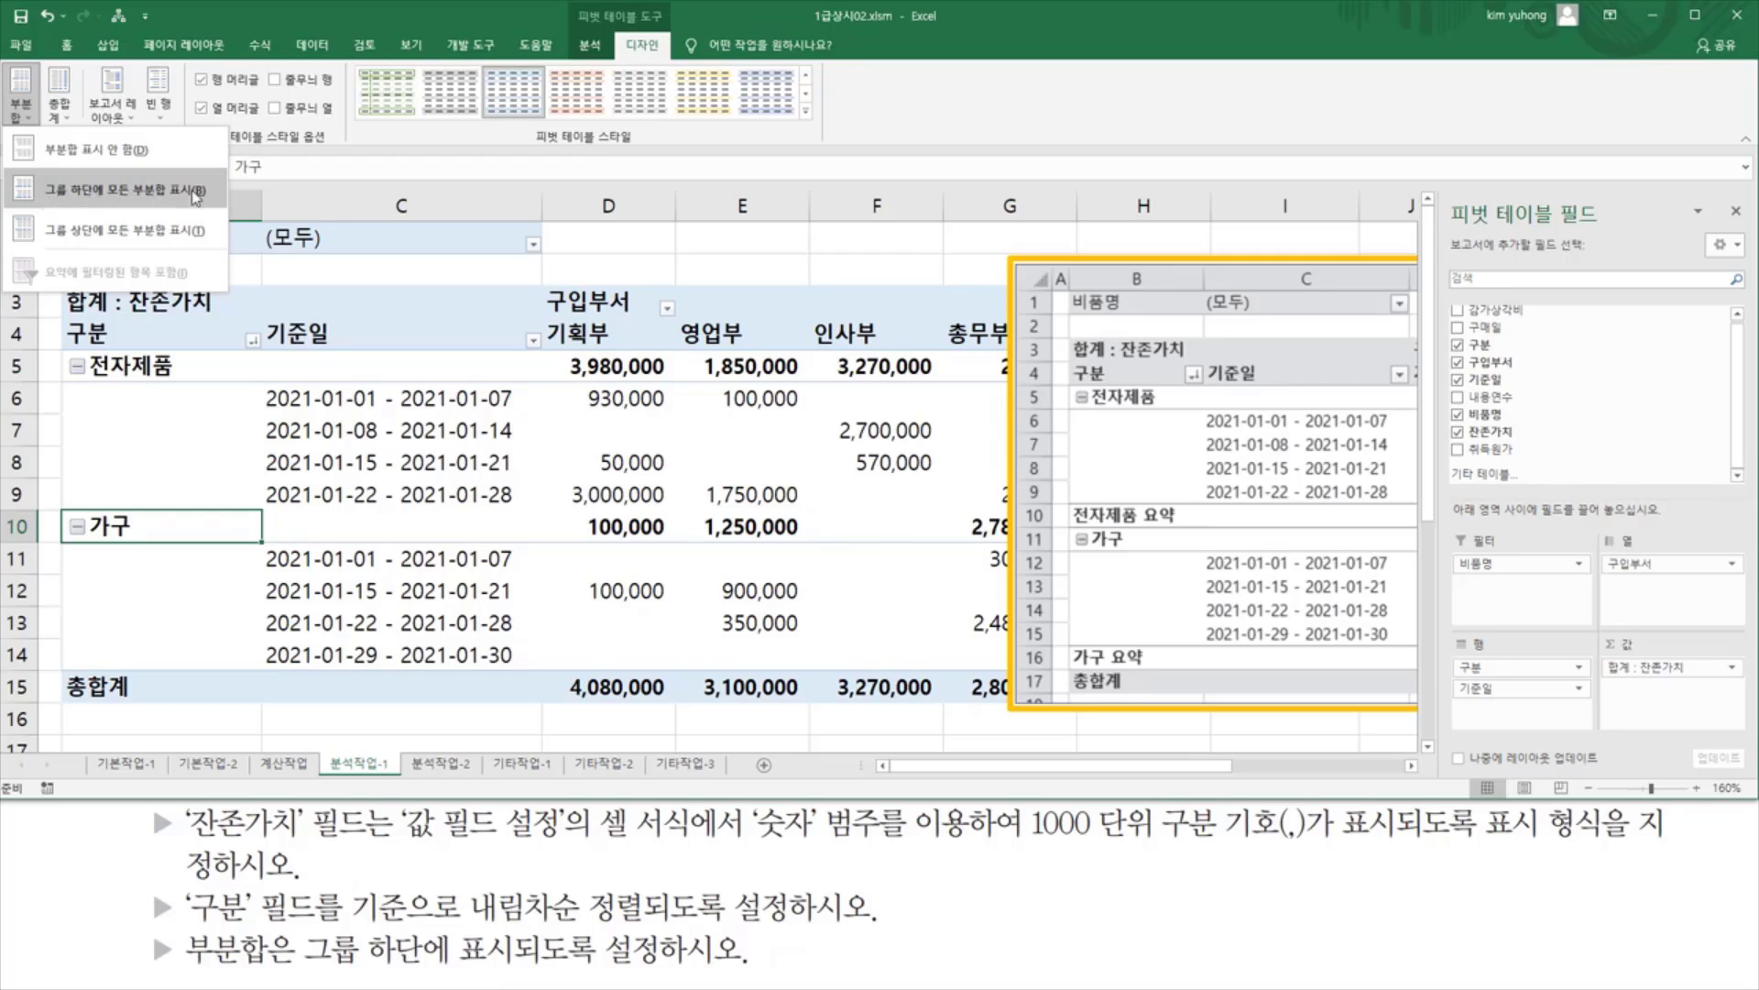
click(121, 191)
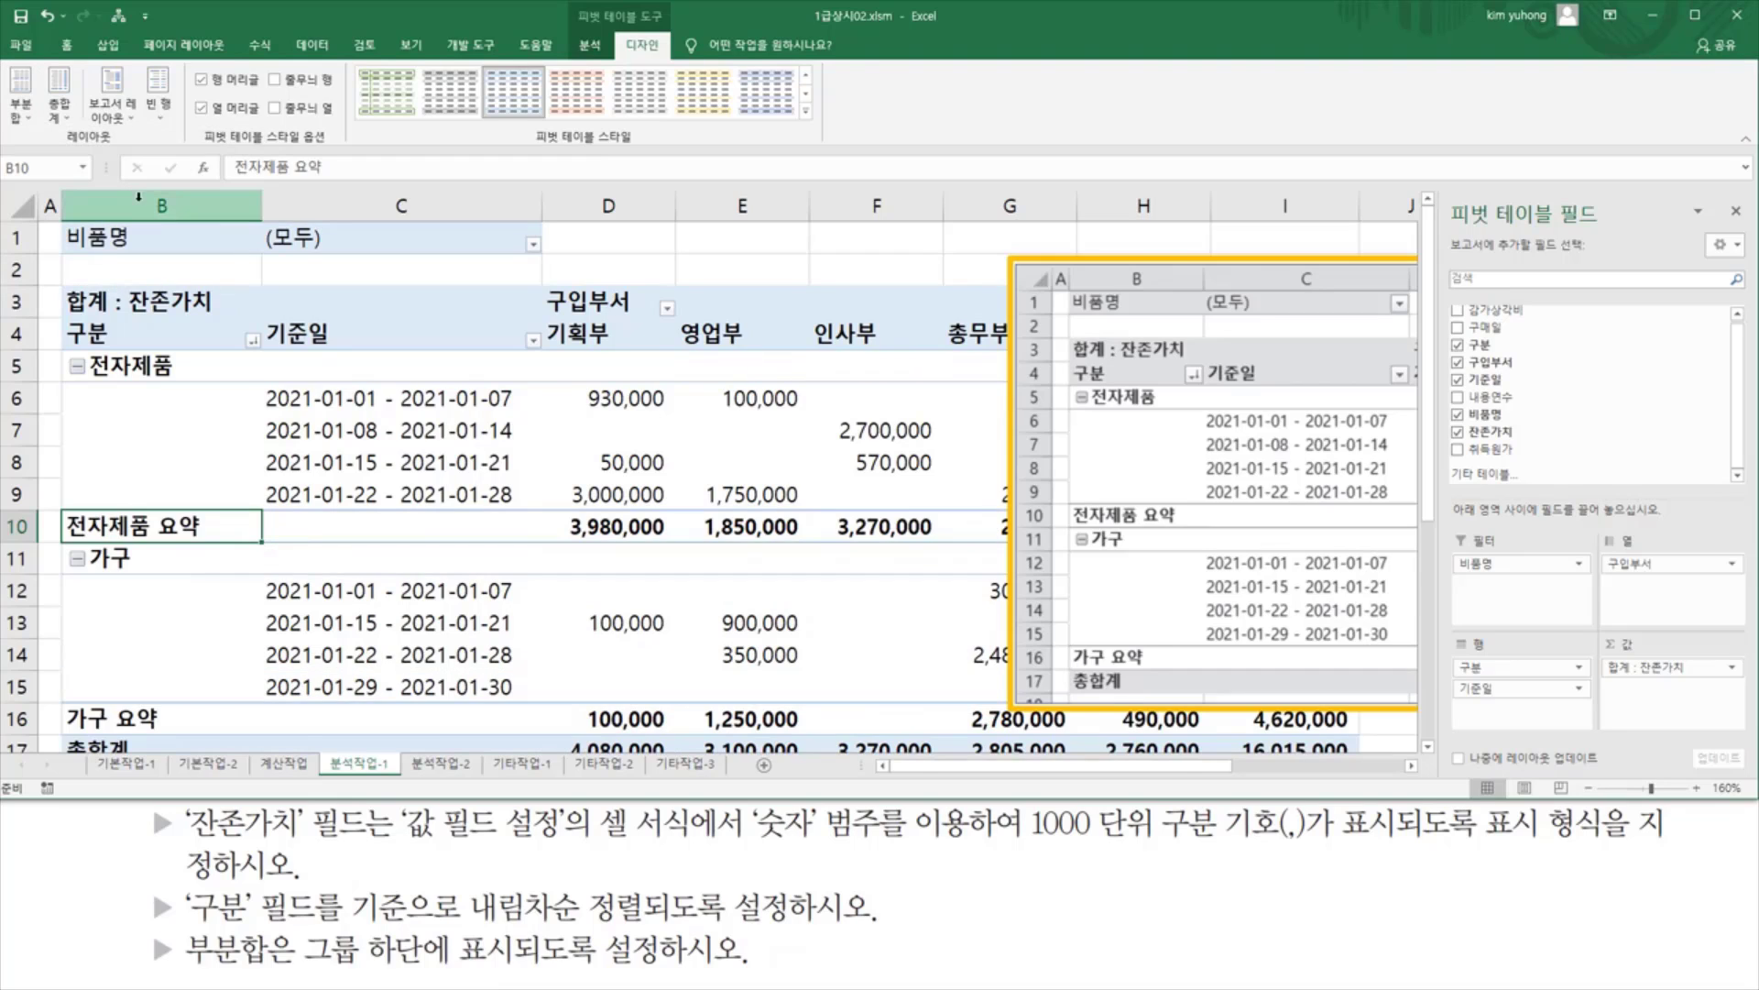
drag(67, 511, 290, 538)
drag(58, 704, 212, 731)
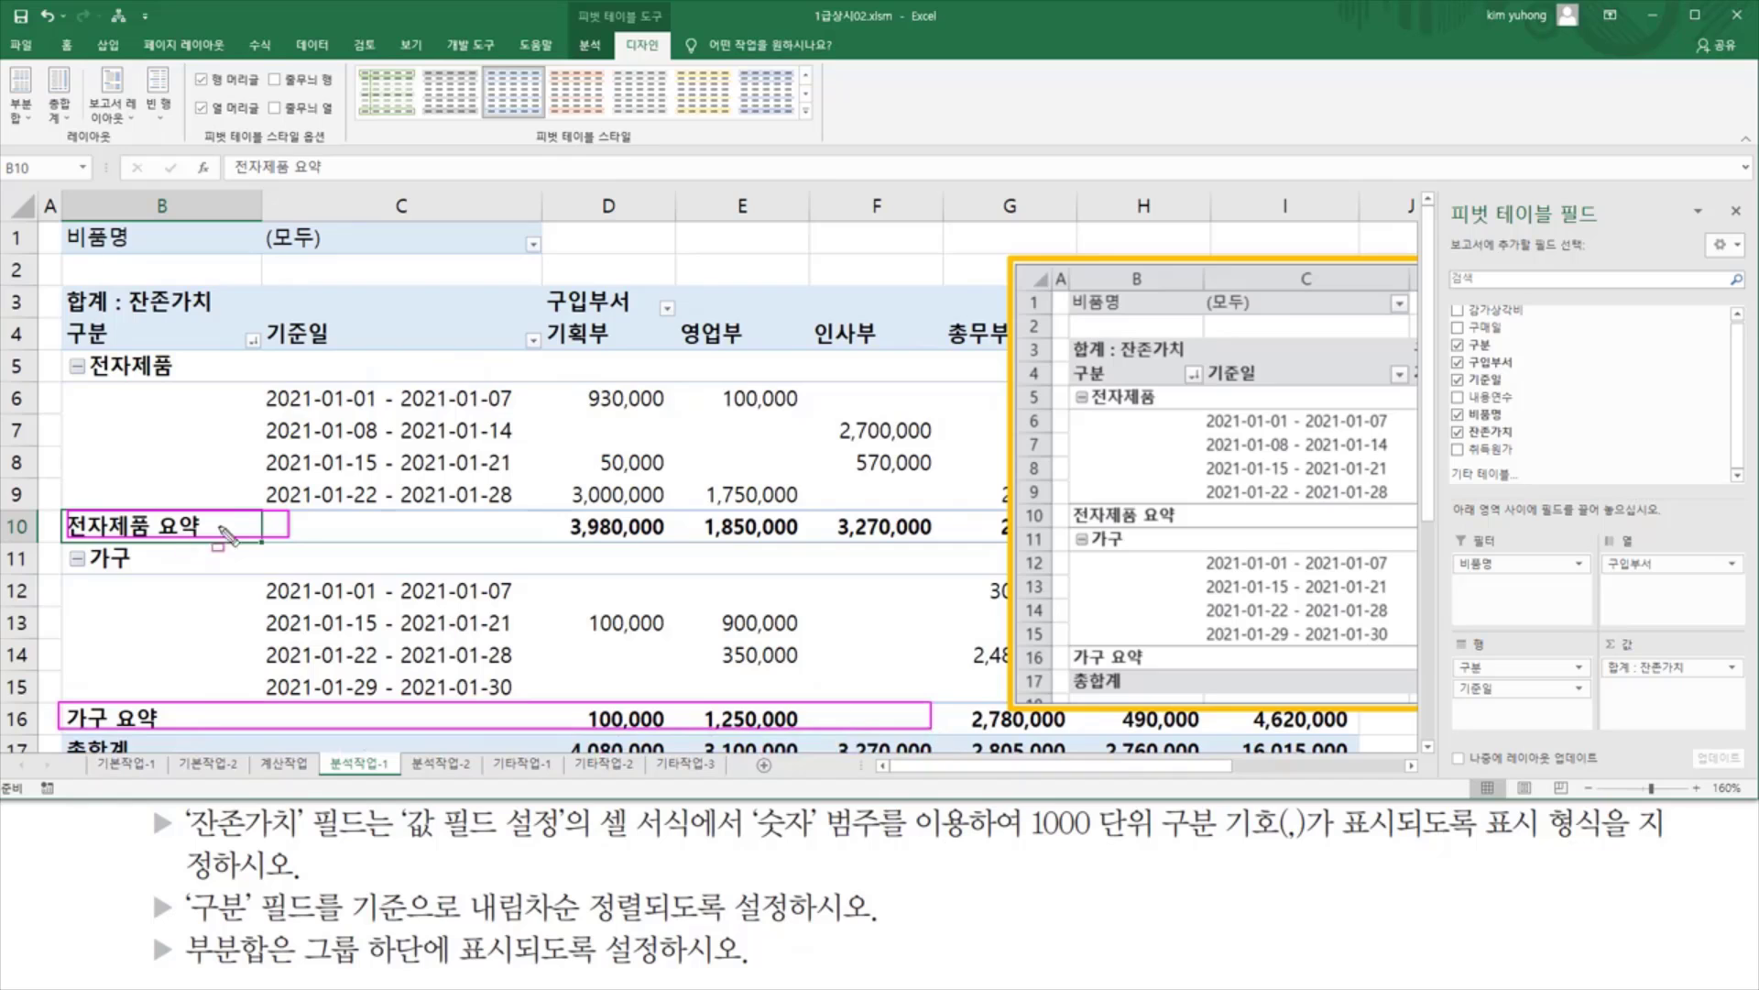
key(Escape)
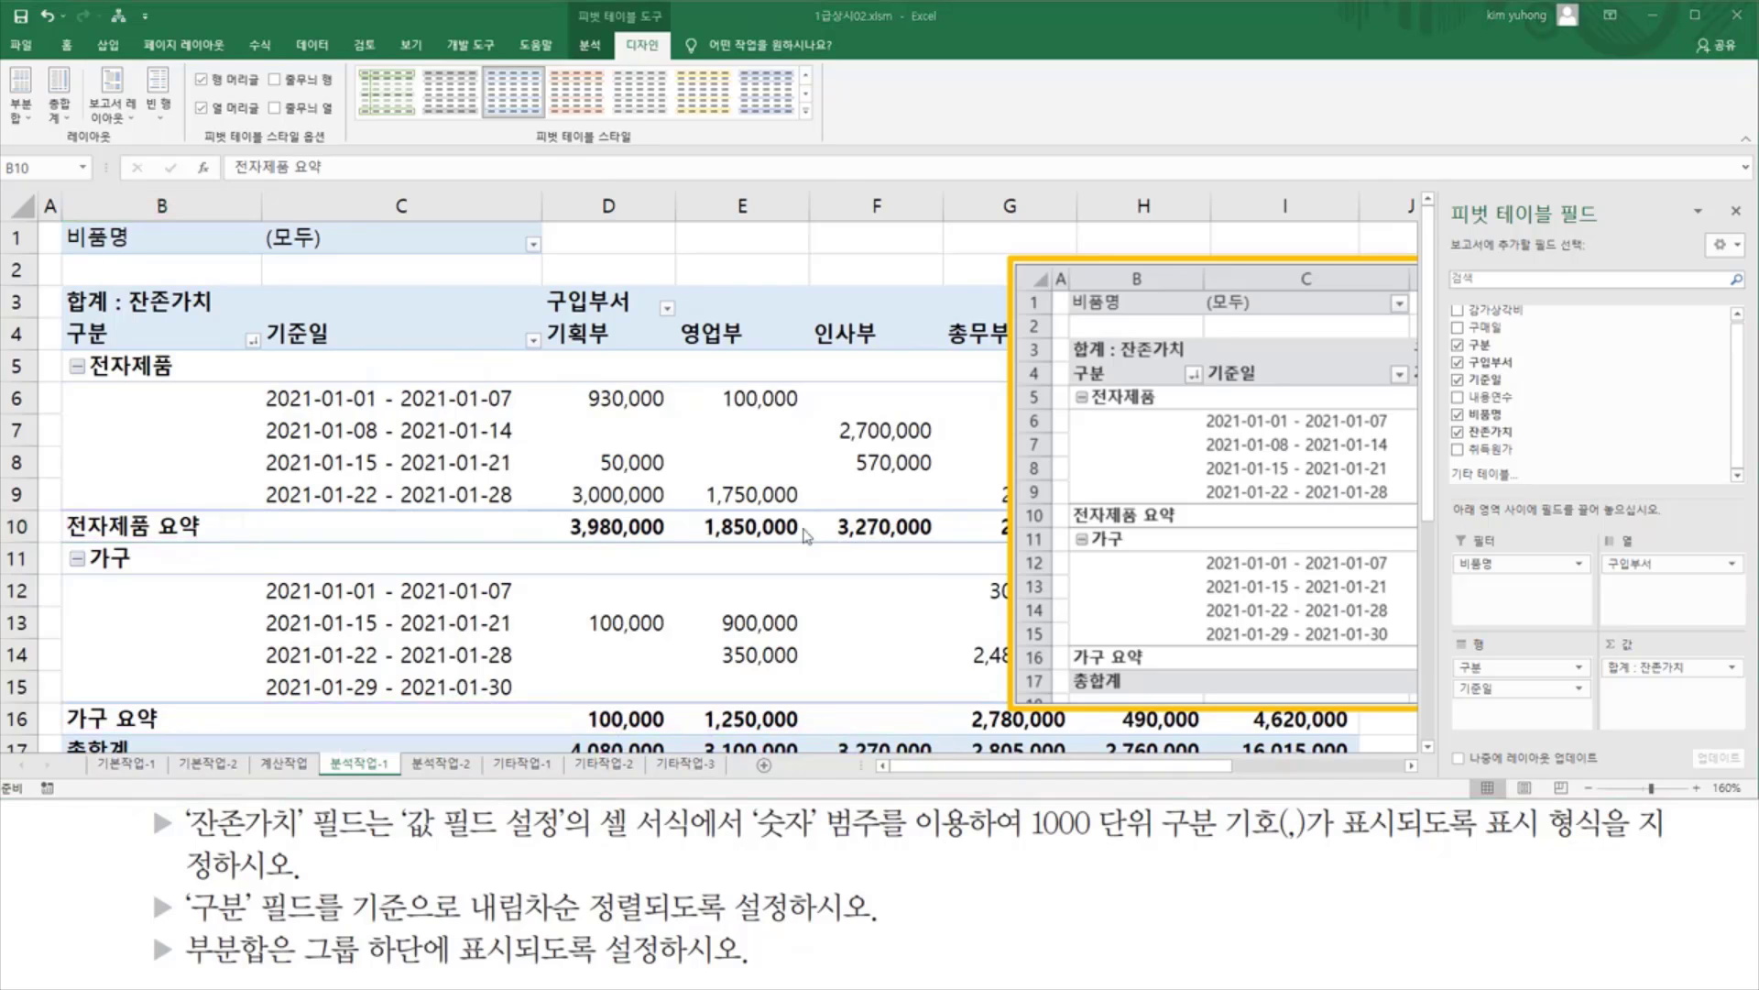
Close the pivot table field list and move the reference picture below the pivot table's last row
click(1695, 15)
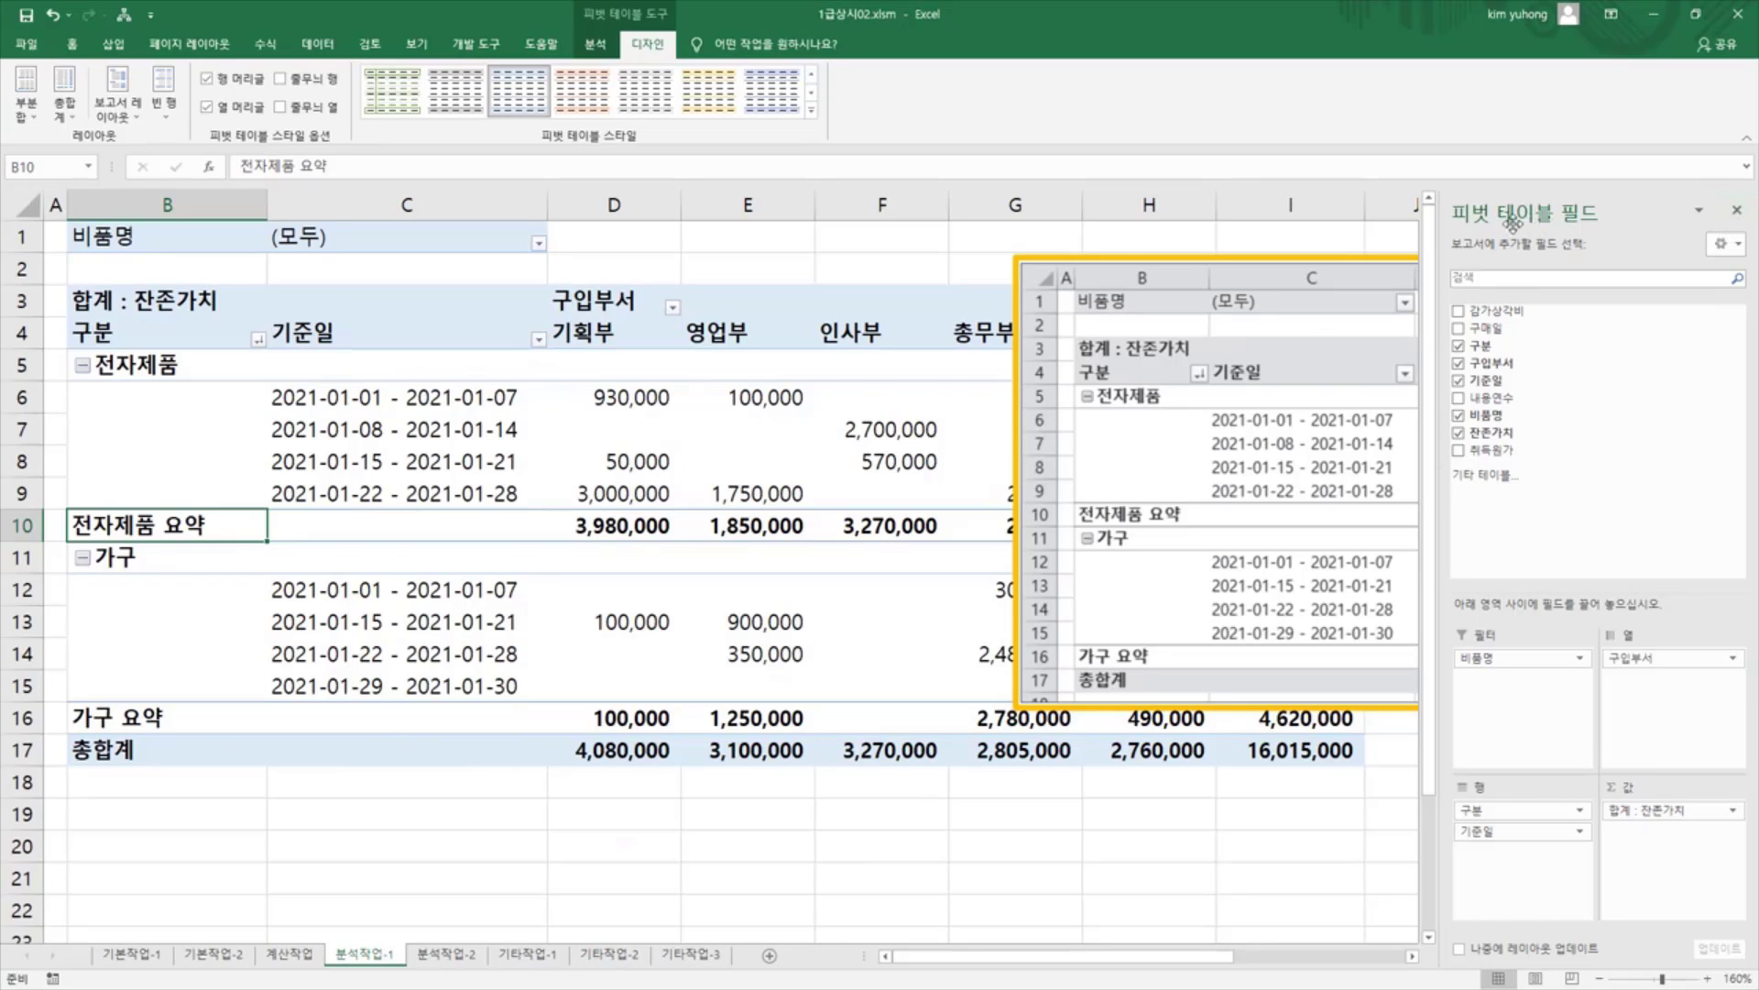
click(1738, 212)
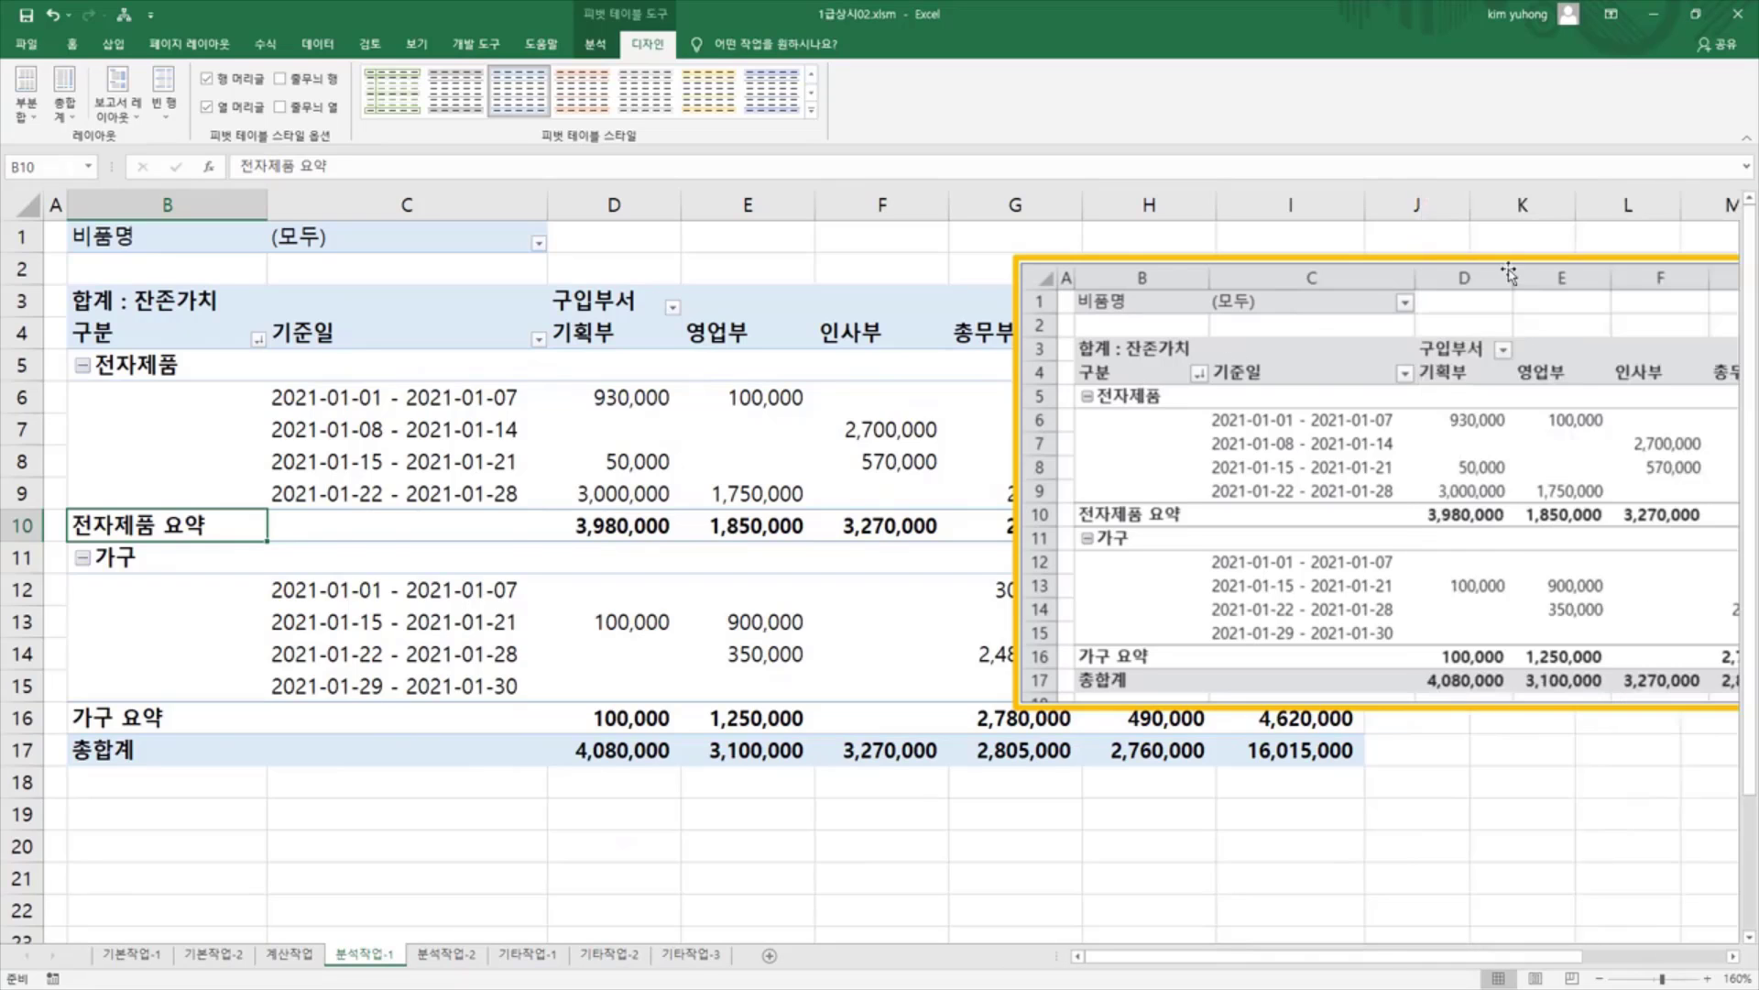
drag(1449, 266, 583, 511)
scroll(623, 463, down, 2)
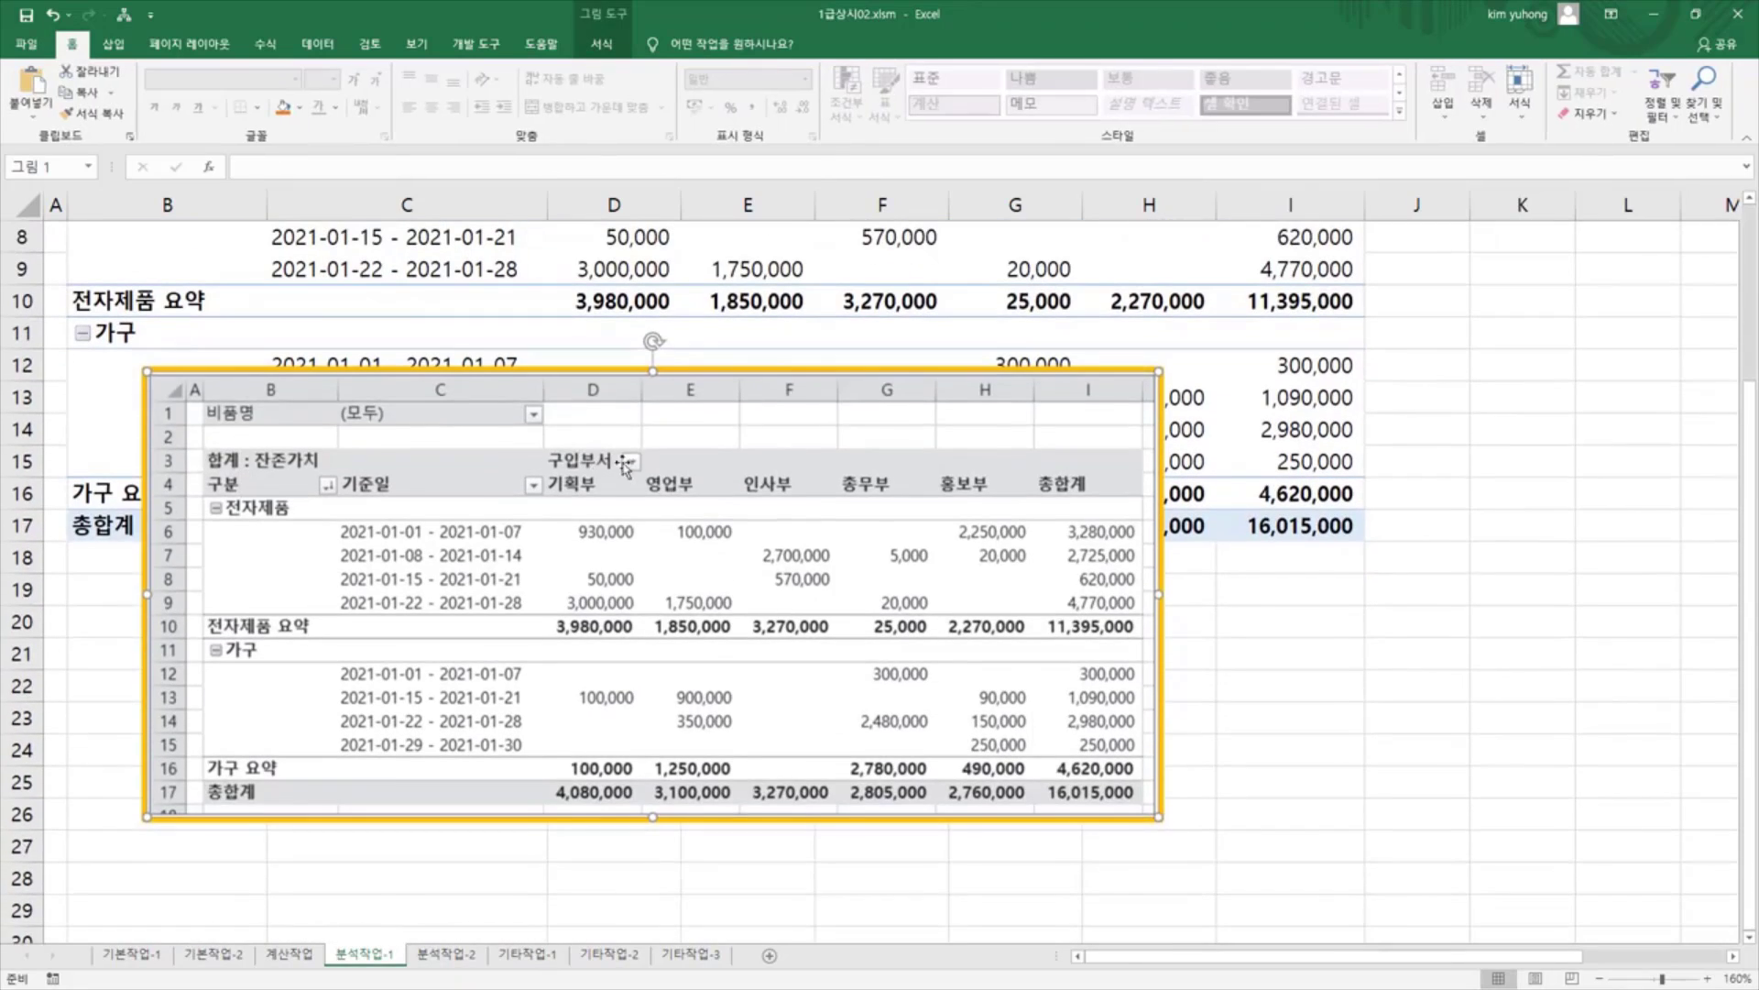
drag(568, 426, 511, 616)
click(610, 397)
scroll(605, 495, up, 3)
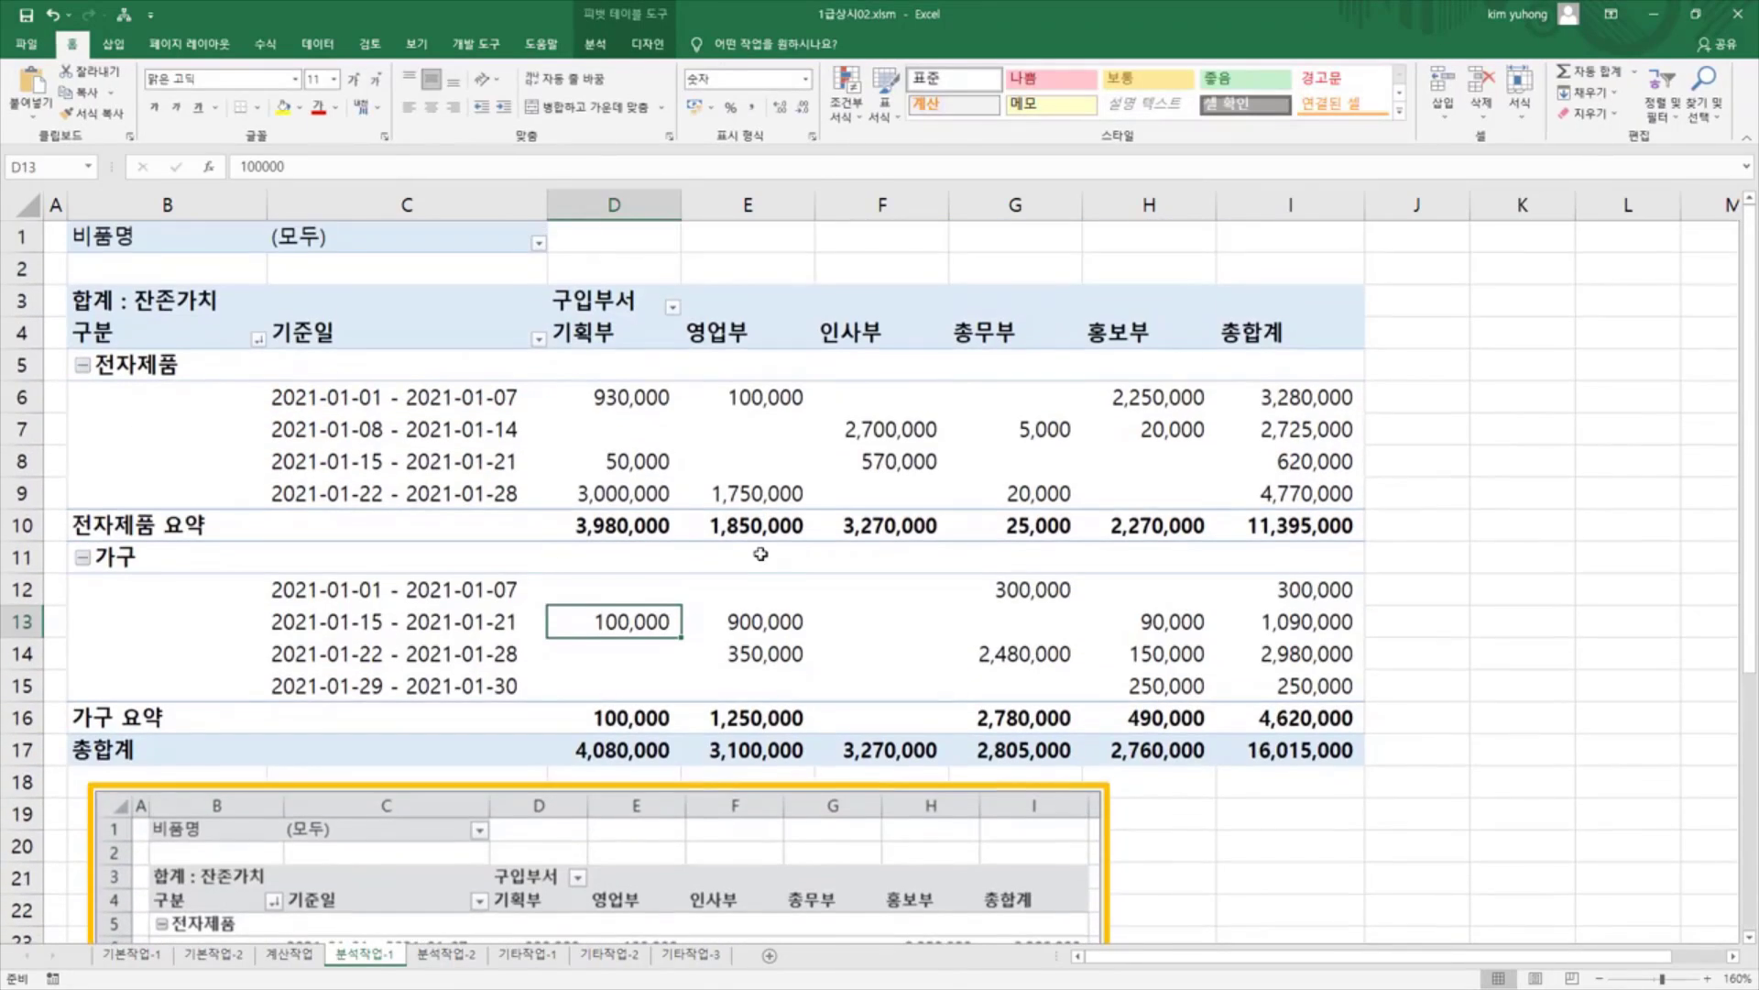
Compare the finished pivot table with the reference picture below it
scroll(604, 499, down, 5)
scroll(609, 485, up, 5)
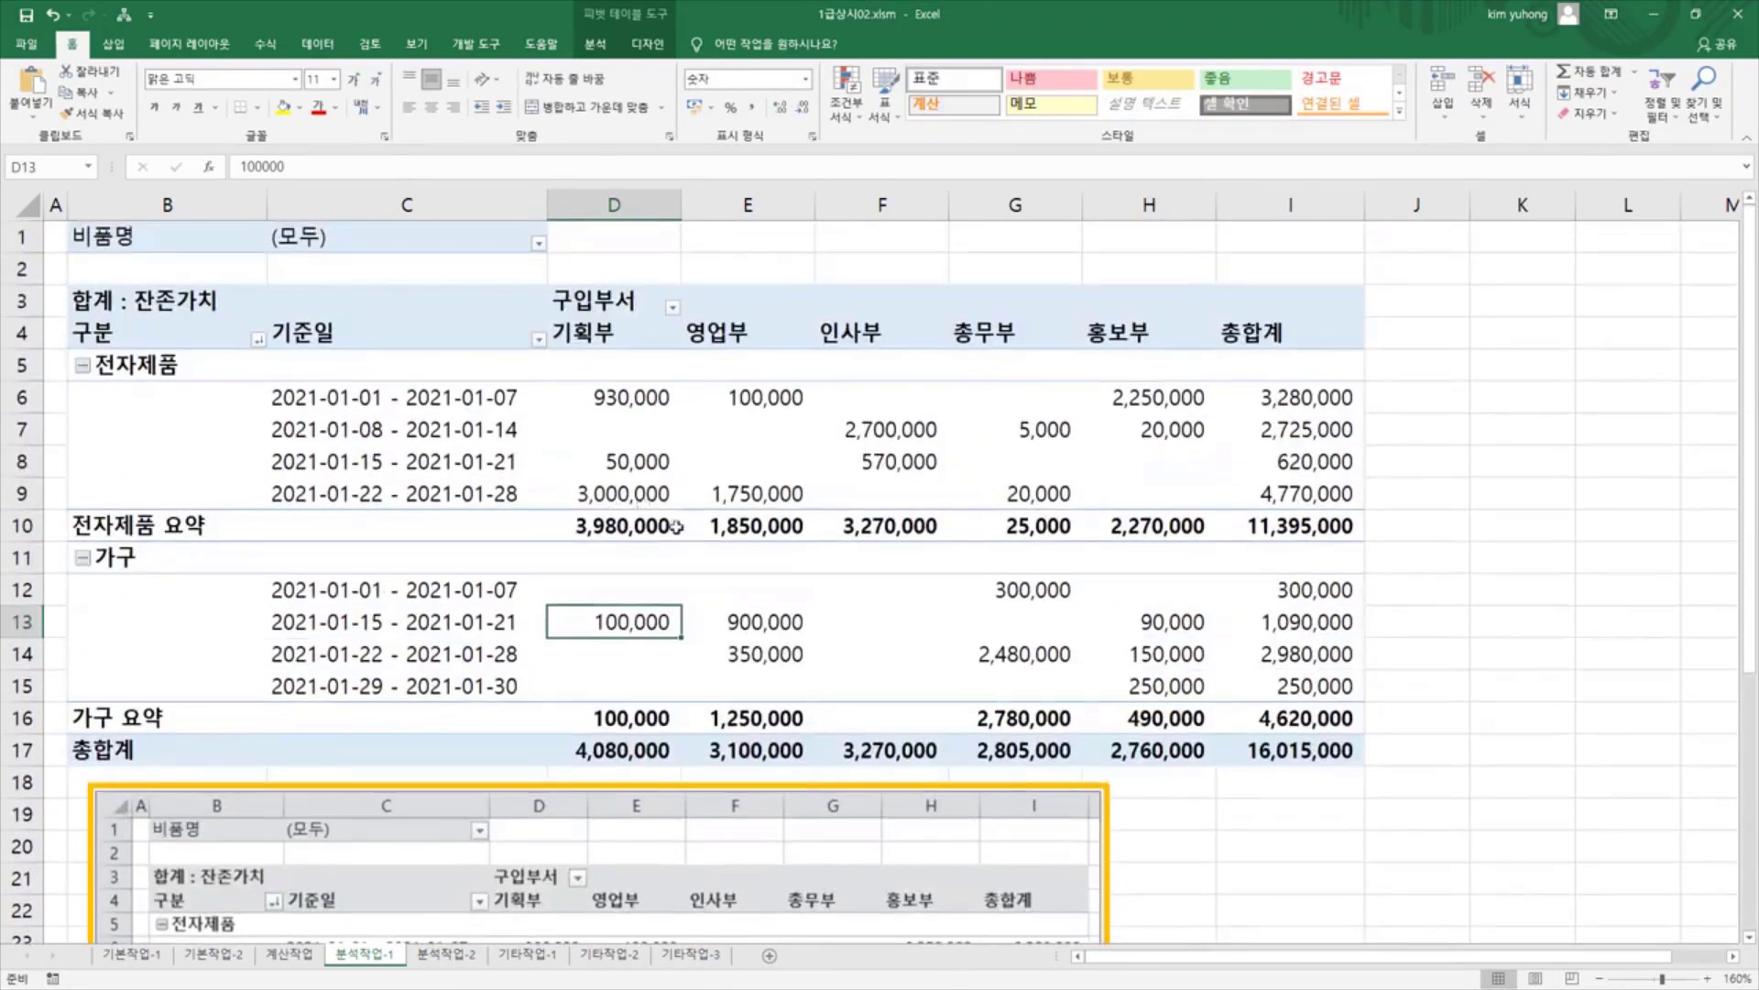
scroll(620, 472, down, 1)
scroll(622, 472, down, 4)
scroll(550, 513, up, 5)
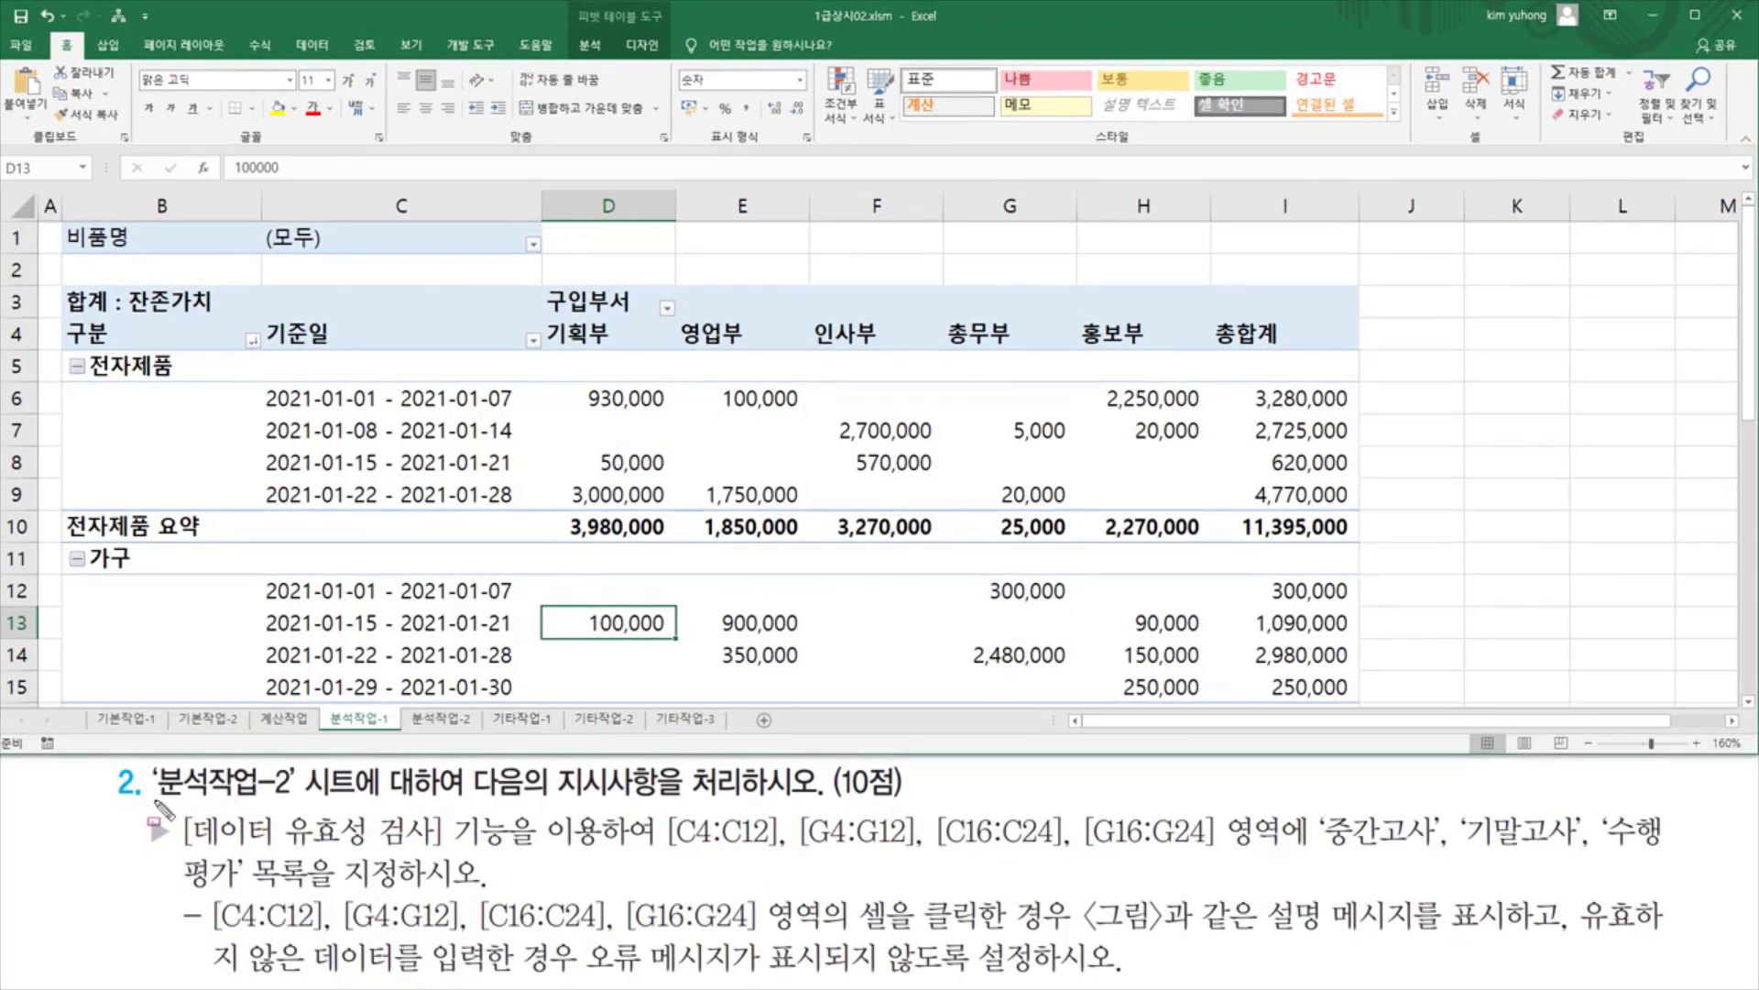
Switch to the 분석작업-2 sheet and enlarge its score tables to 160%
drag(154, 805, 298, 762)
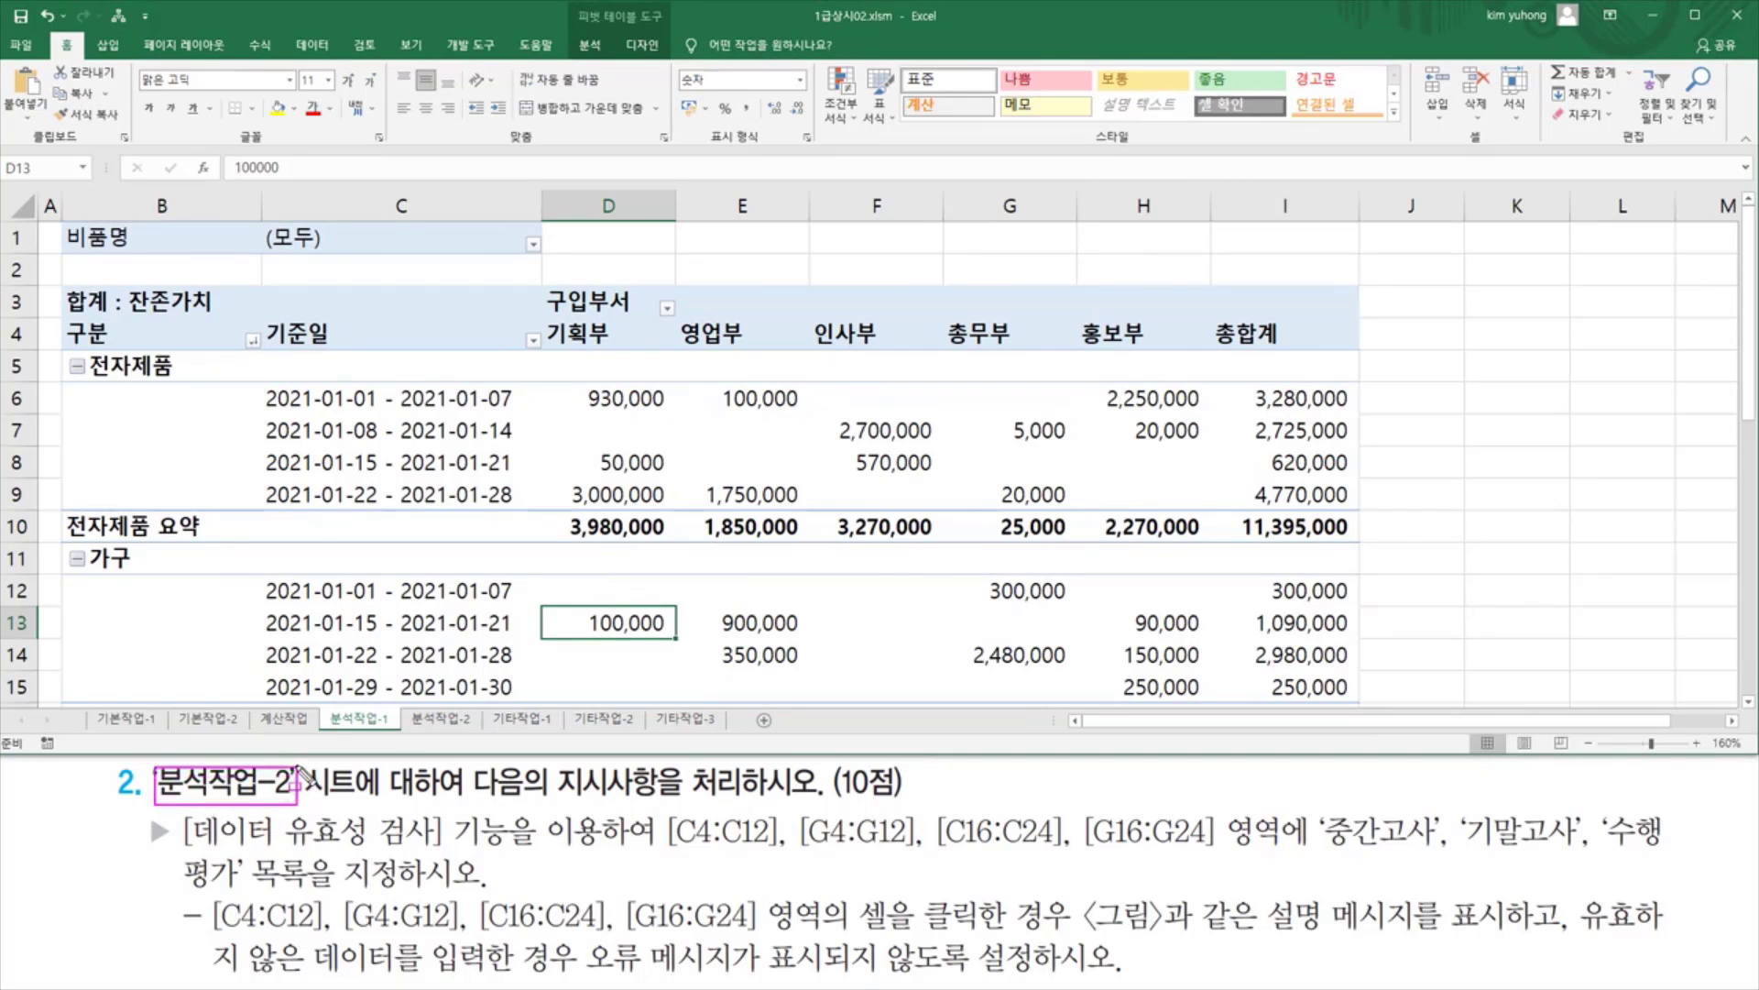
drag(561, 800, 932, 803)
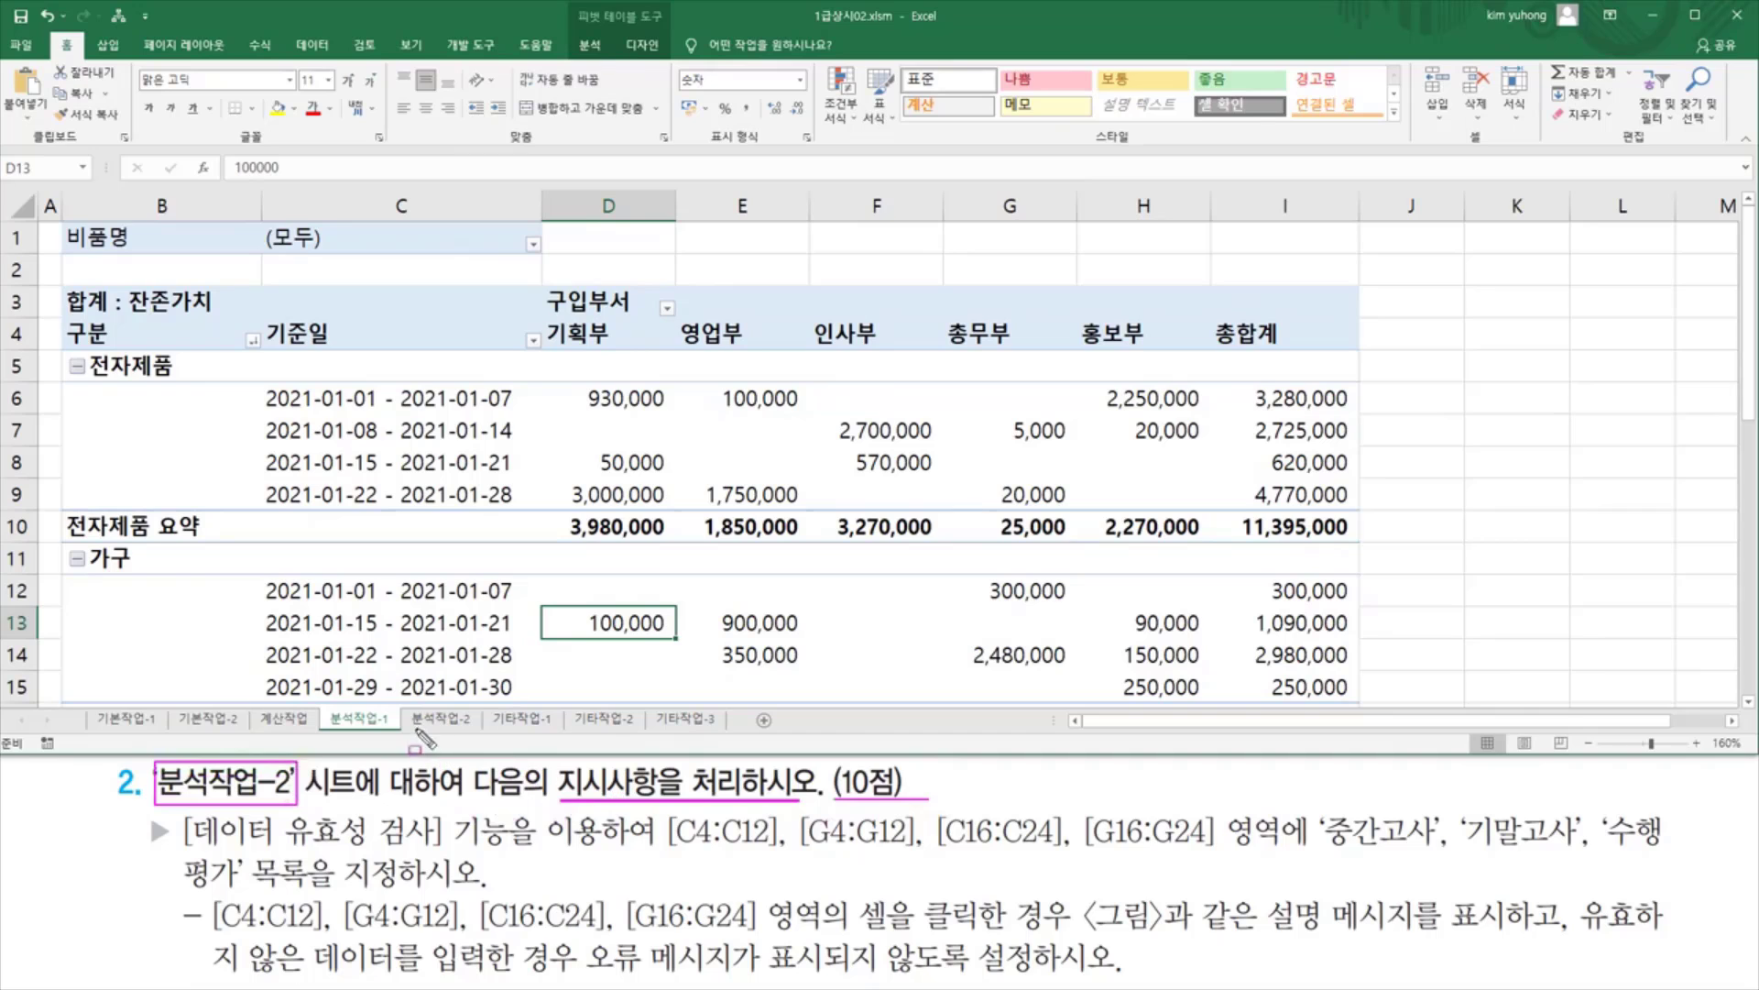
key(Escape)
click(438, 720)
click(441, 720)
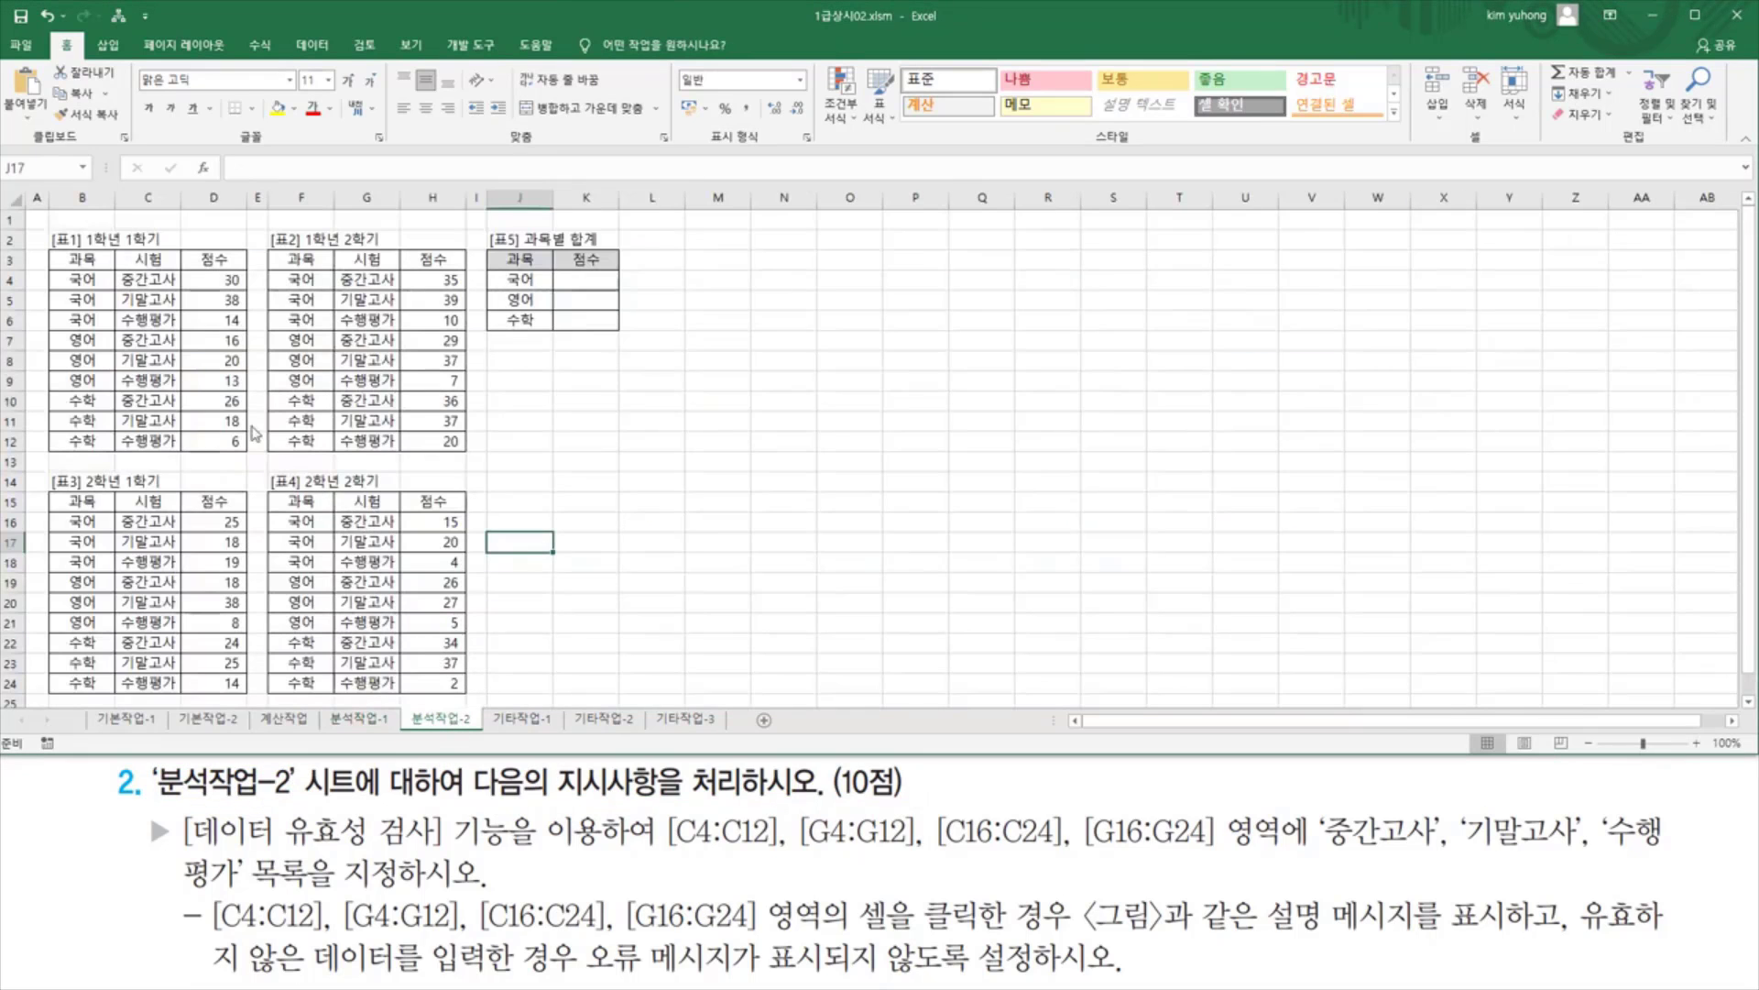
mouse_move(50, 225)
mouse_down()
mouse_move(322, 467)
mouse_move(419, 629)
mouse_move(503, 680)
mouse_move(629, 687)
mouse_up()
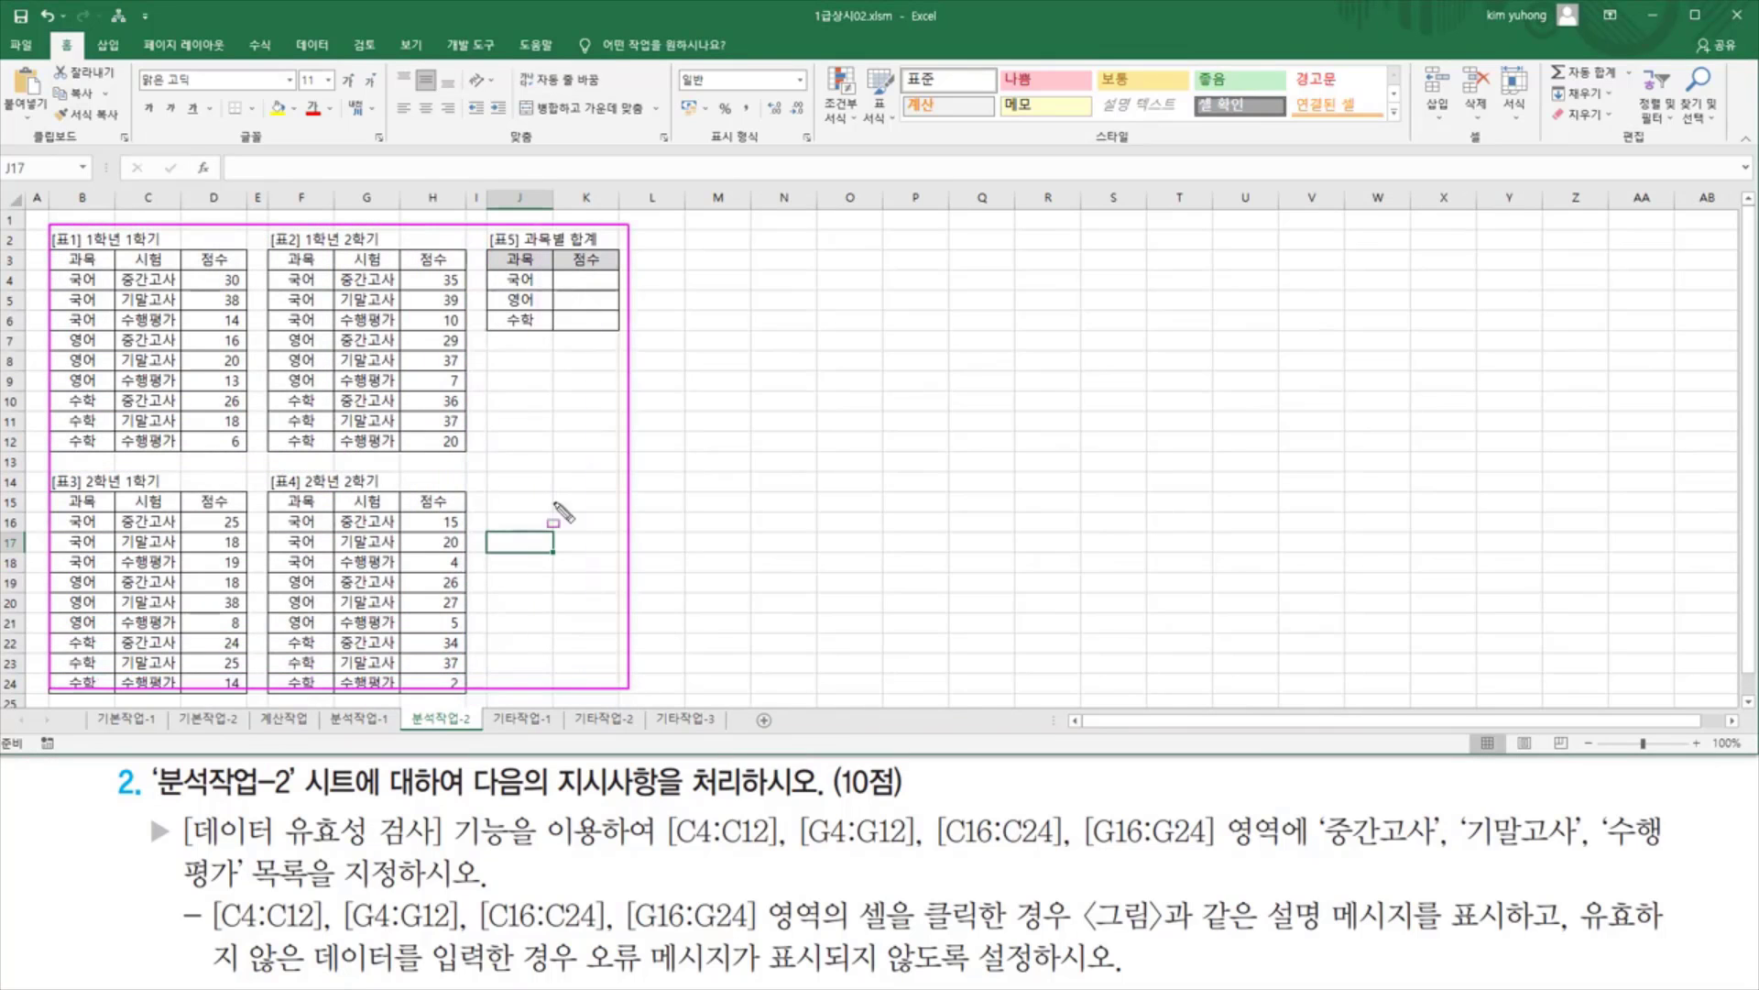
key(Escape)
scroll(555, 447, up, 4)
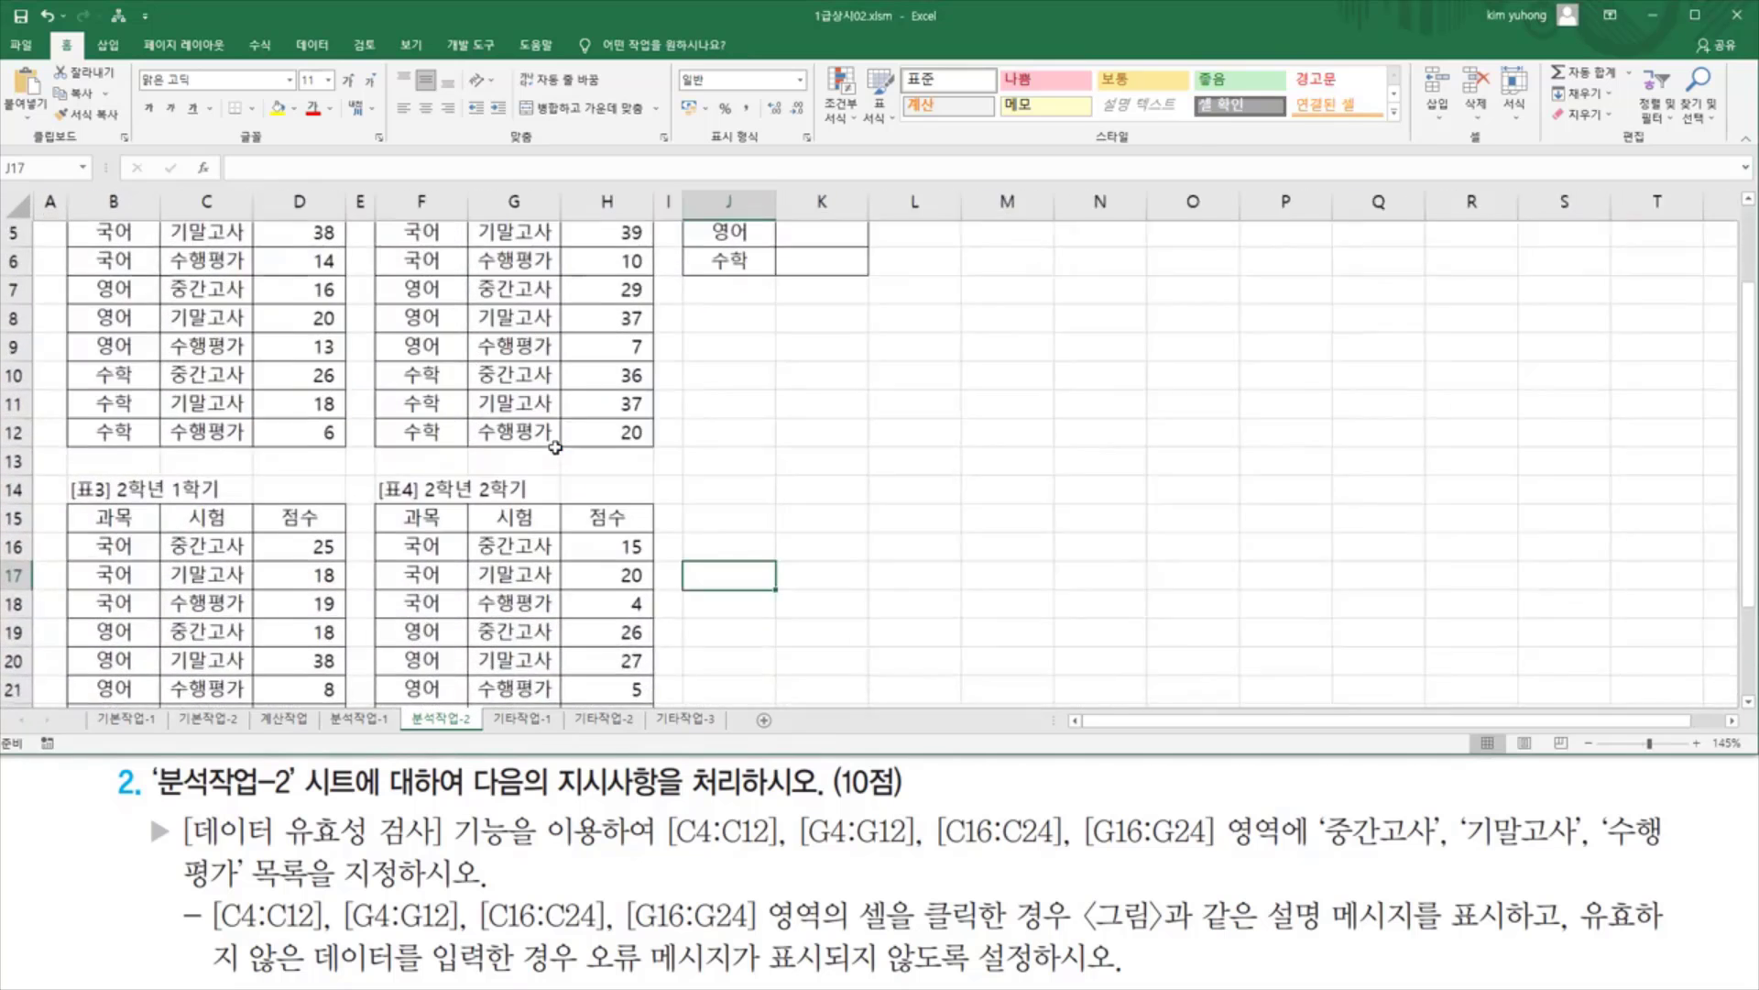
scroll(367, 444, up, 2)
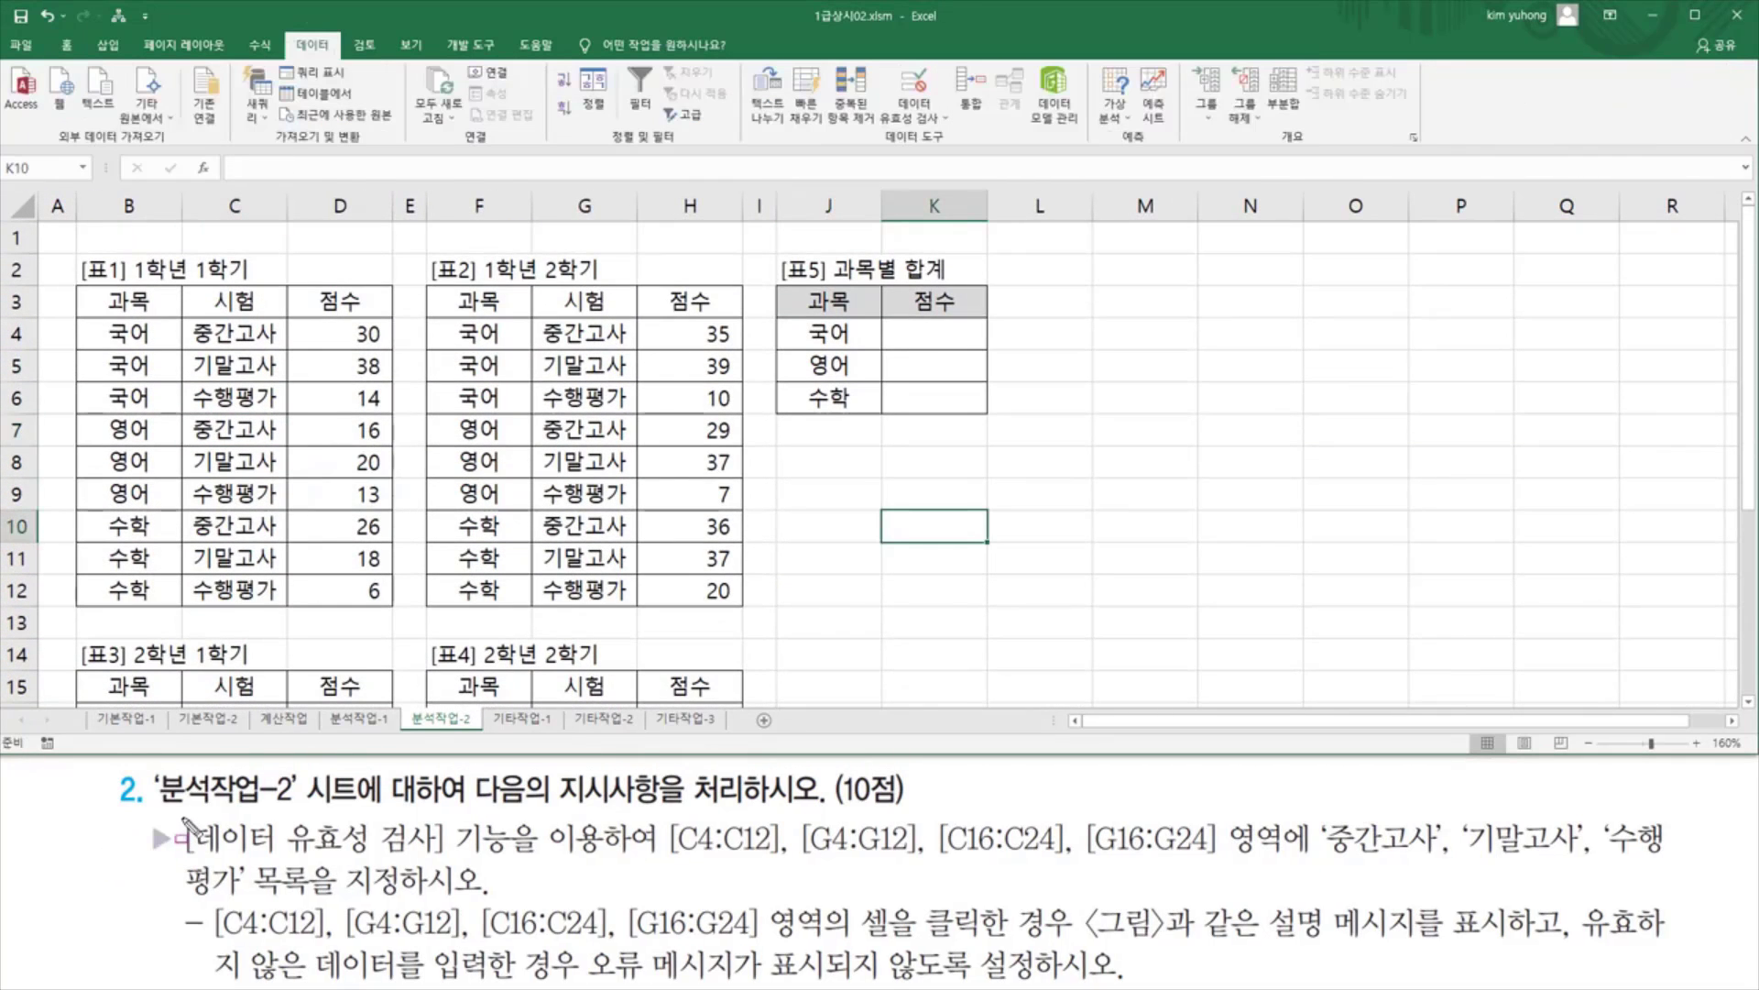
Read the data validation instruction for the target ranges and the list items 중간고사, 기말고사 and 수행평가
mouse_move(184, 819)
mouse_down()
mouse_move(208, 868)
mouse_move(449, 862)
mouse_up()
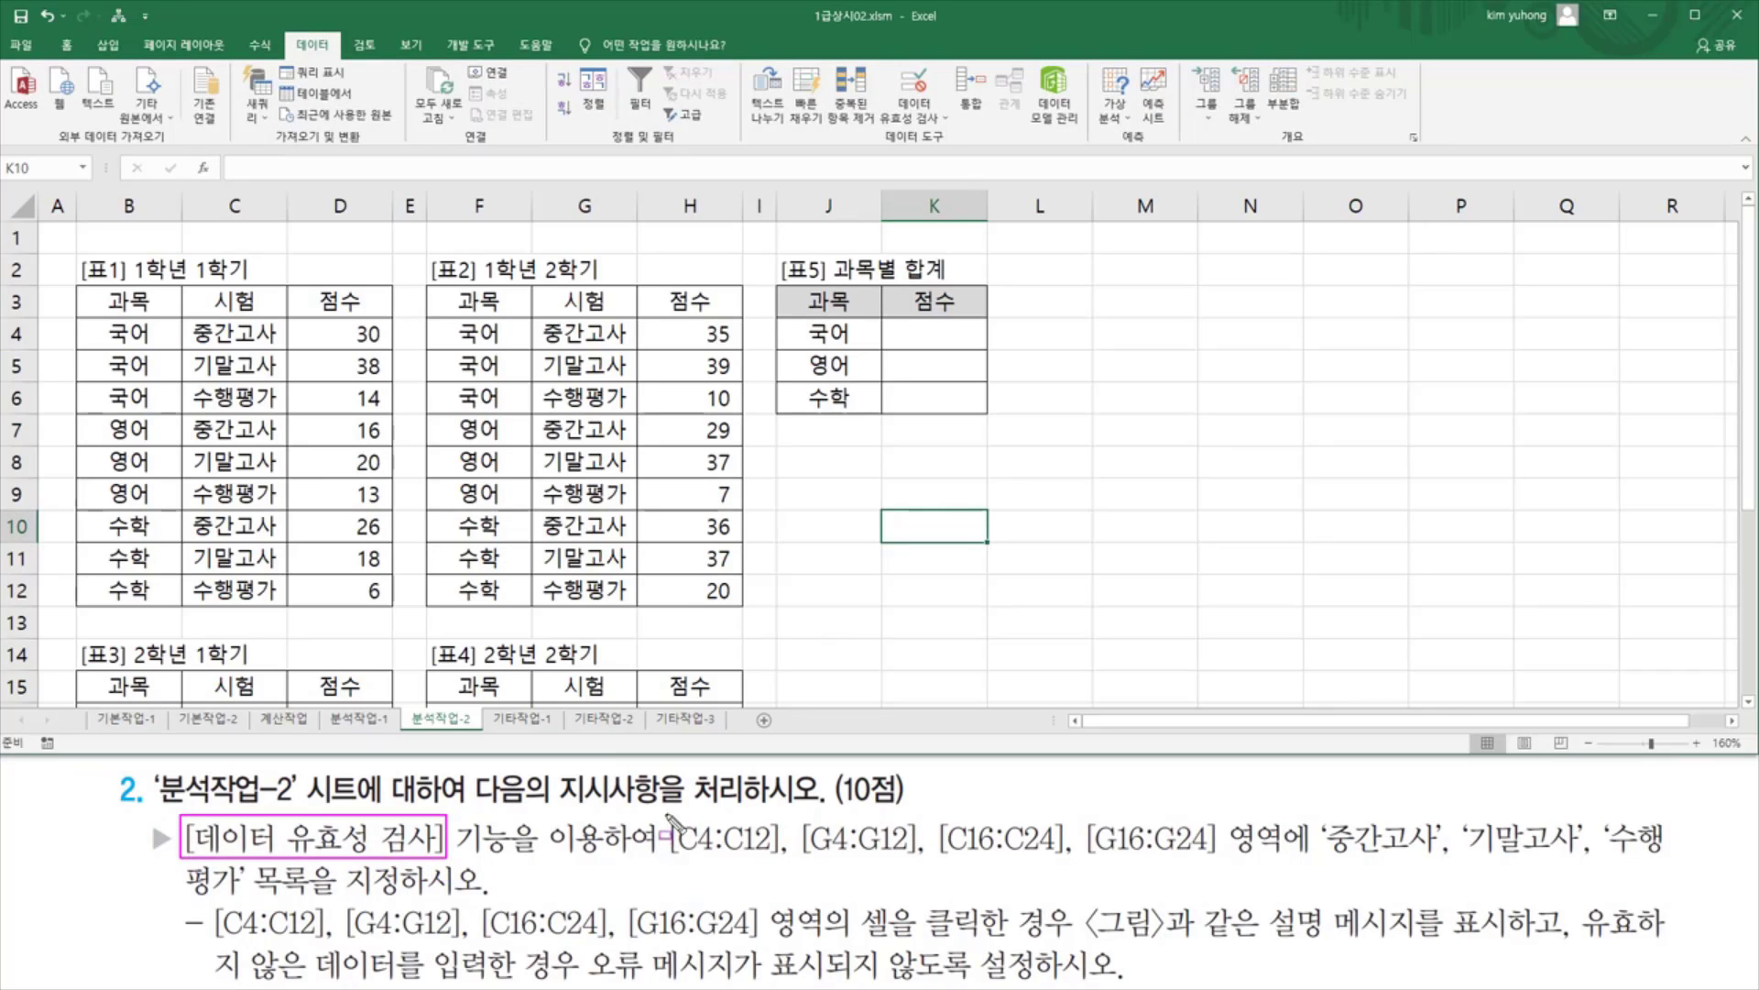
mouse_move(663, 819)
mouse_down()
mouse_move(719, 855)
mouse_move(1222, 864)
mouse_up()
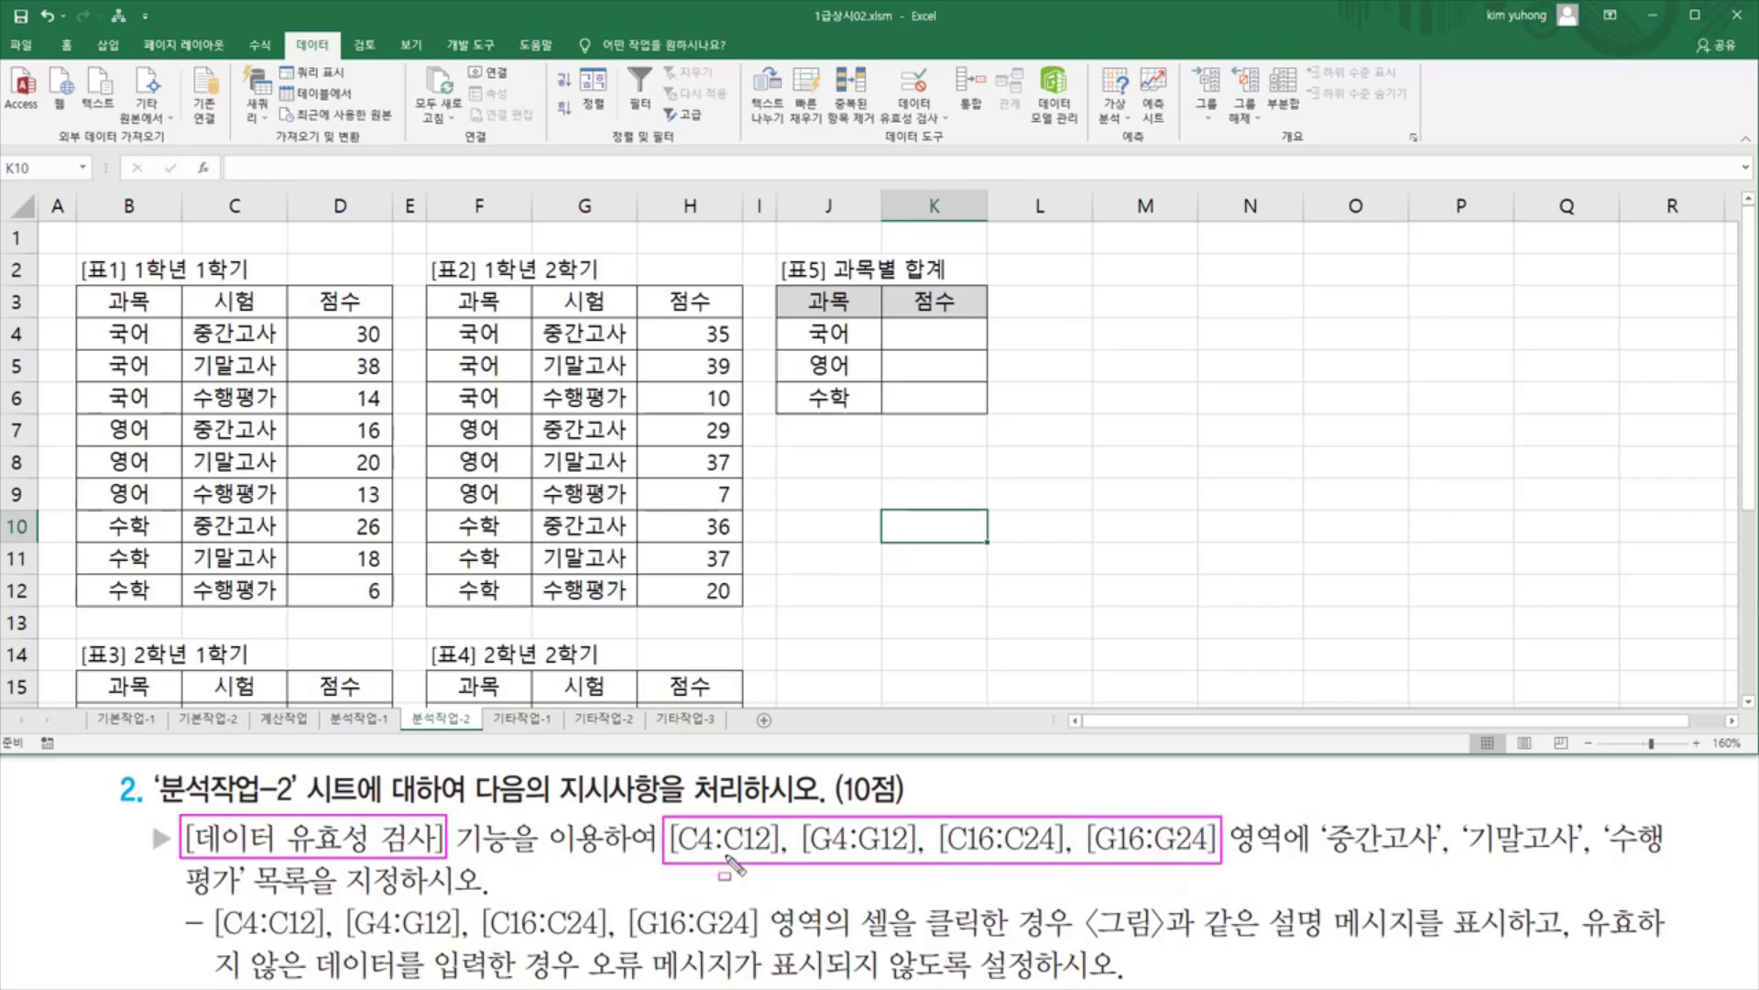
drag(1324, 858, 1663, 859)
drag(186, 903, 479, 898)
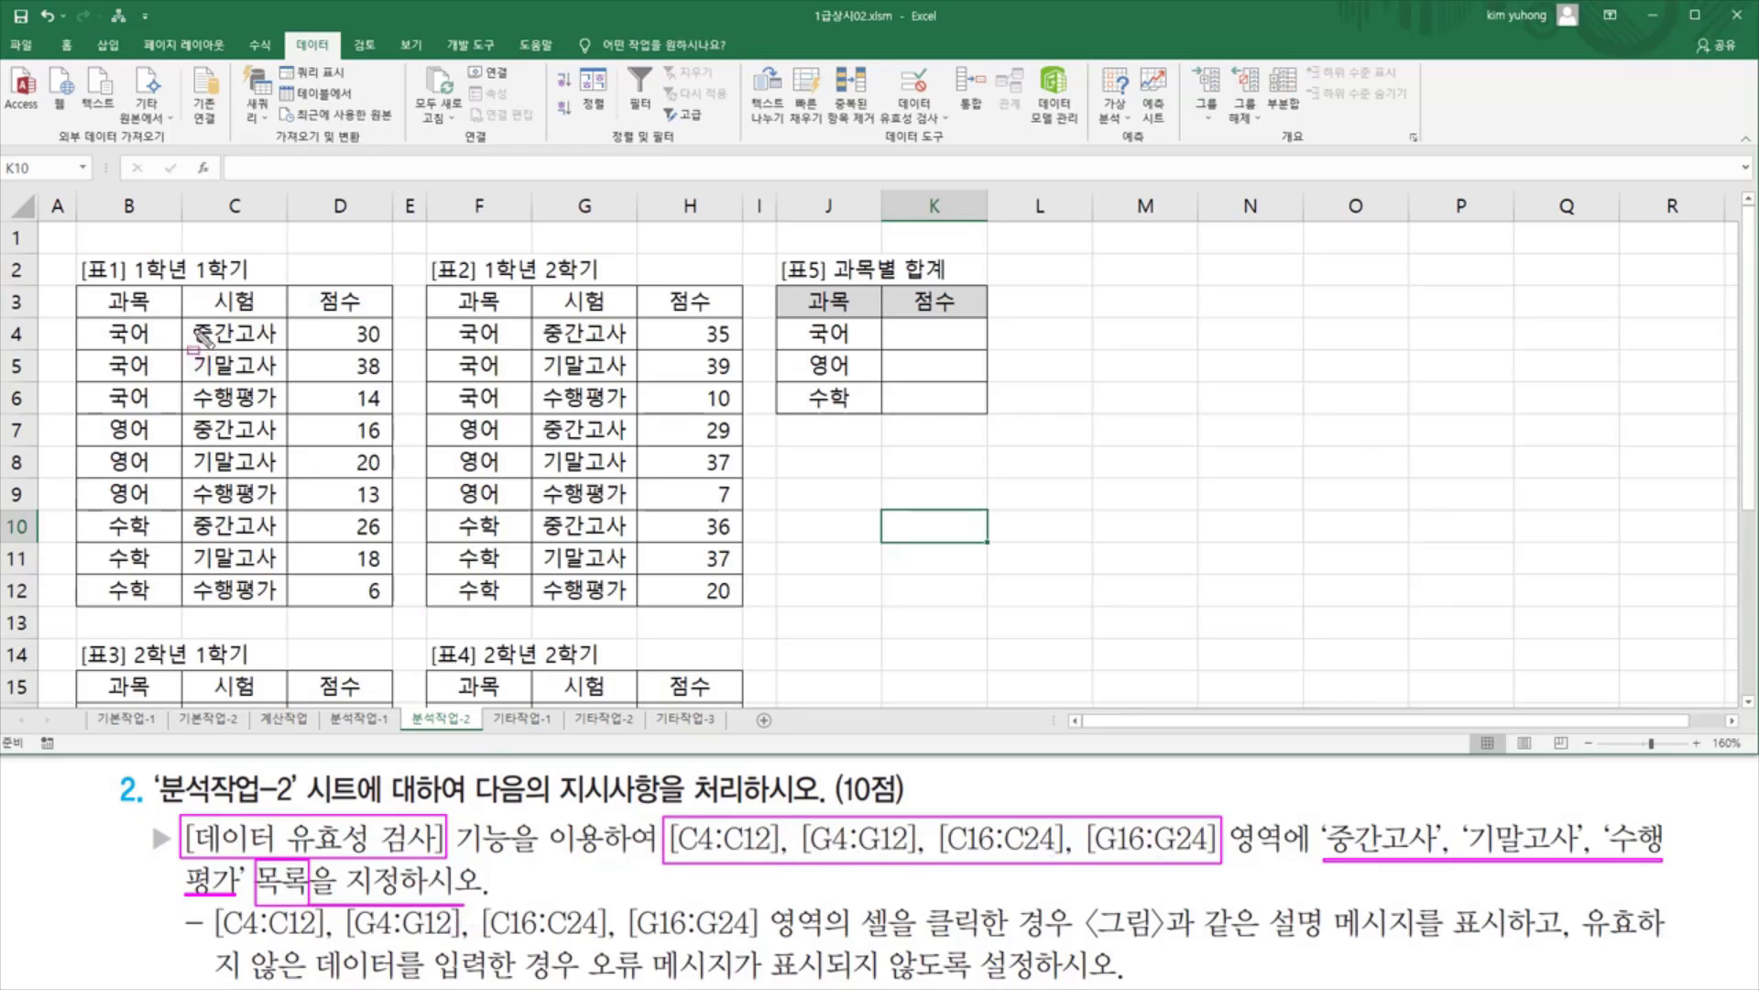
key(e)
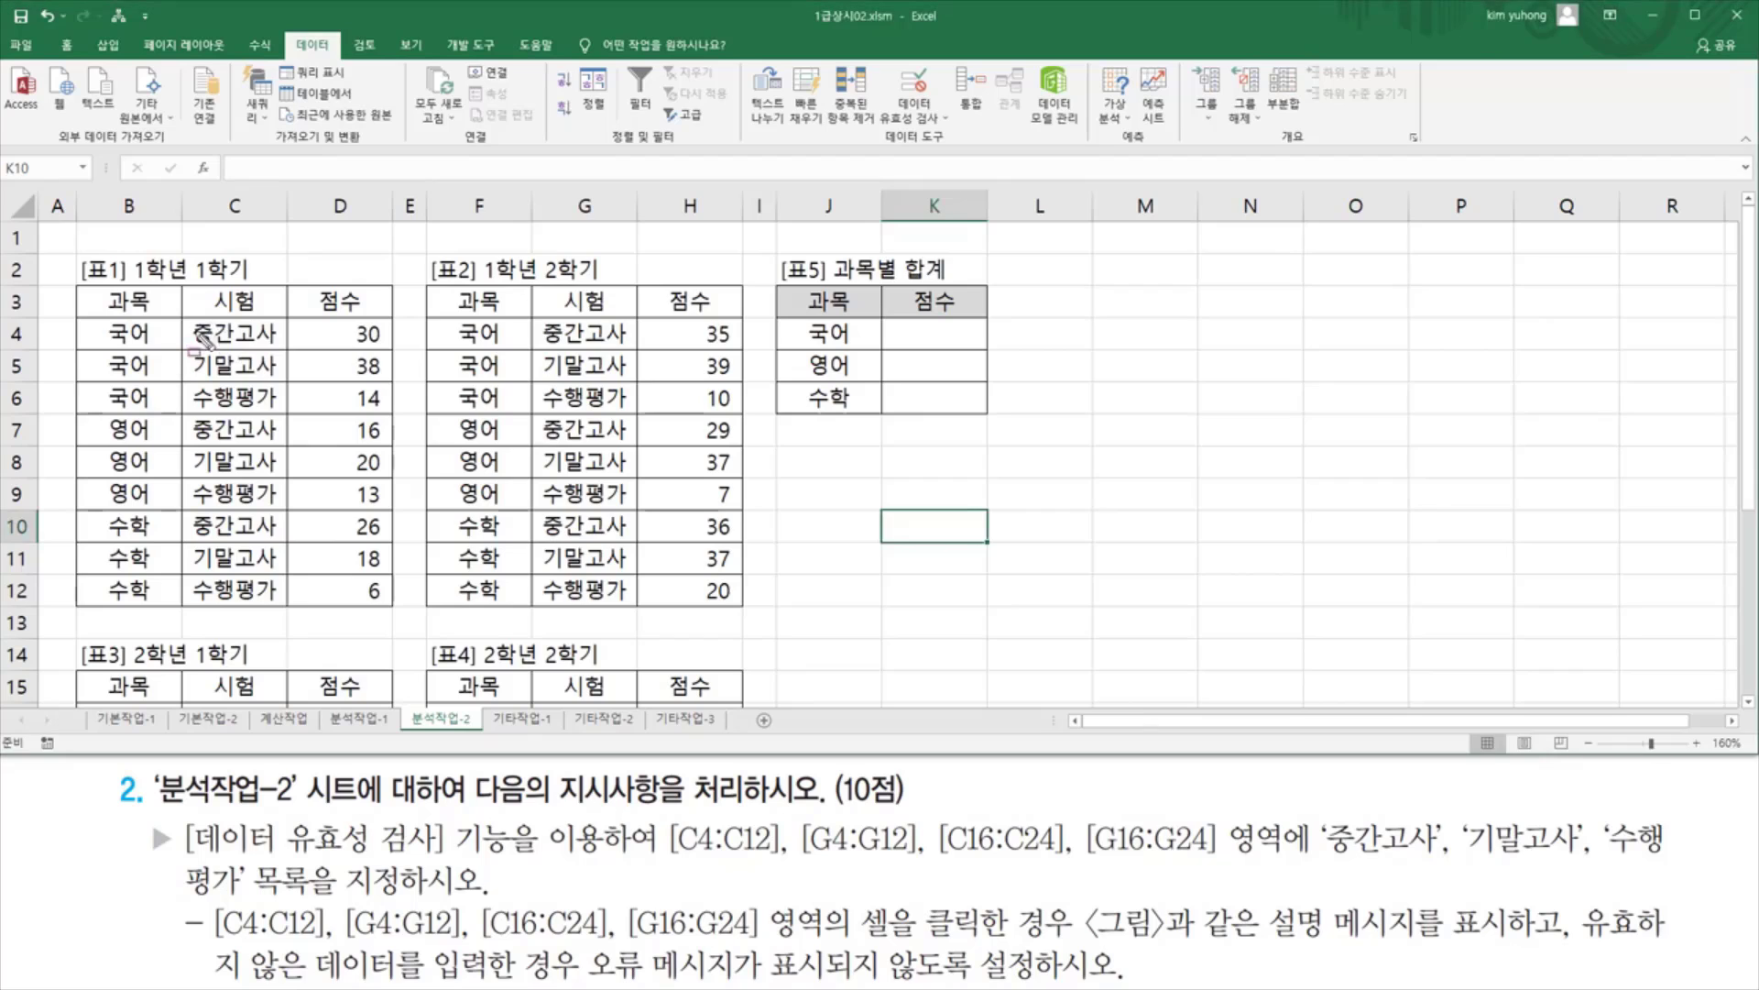
Locate the 시험 columns of the four score tables and select C4:C12, G4:G12, C16:C24 and G16:G24 together
mouse_move(195, 321)
mouse_down()
mouse_move(274, 508)
mouse_move(280, 610)
mouse_up()
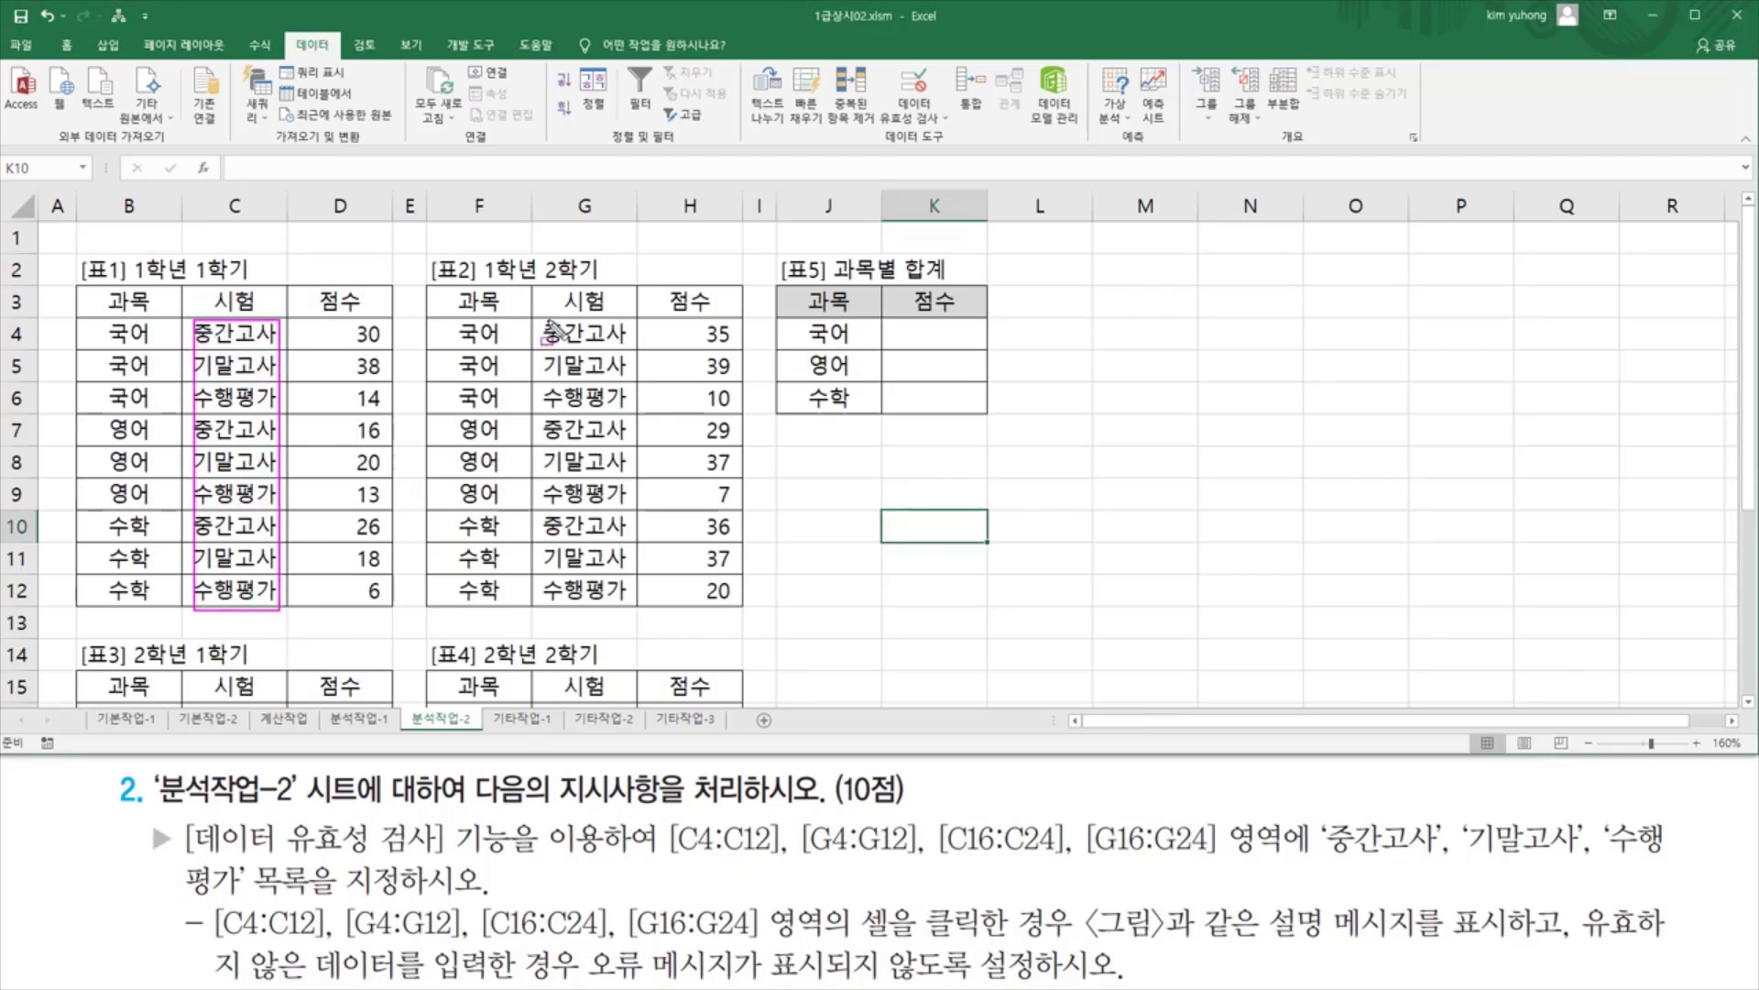
mouse_move(548, 323)
mouse_down()
mouse_move(604, 568)
mouse_move(630, 596)
mouse_up()
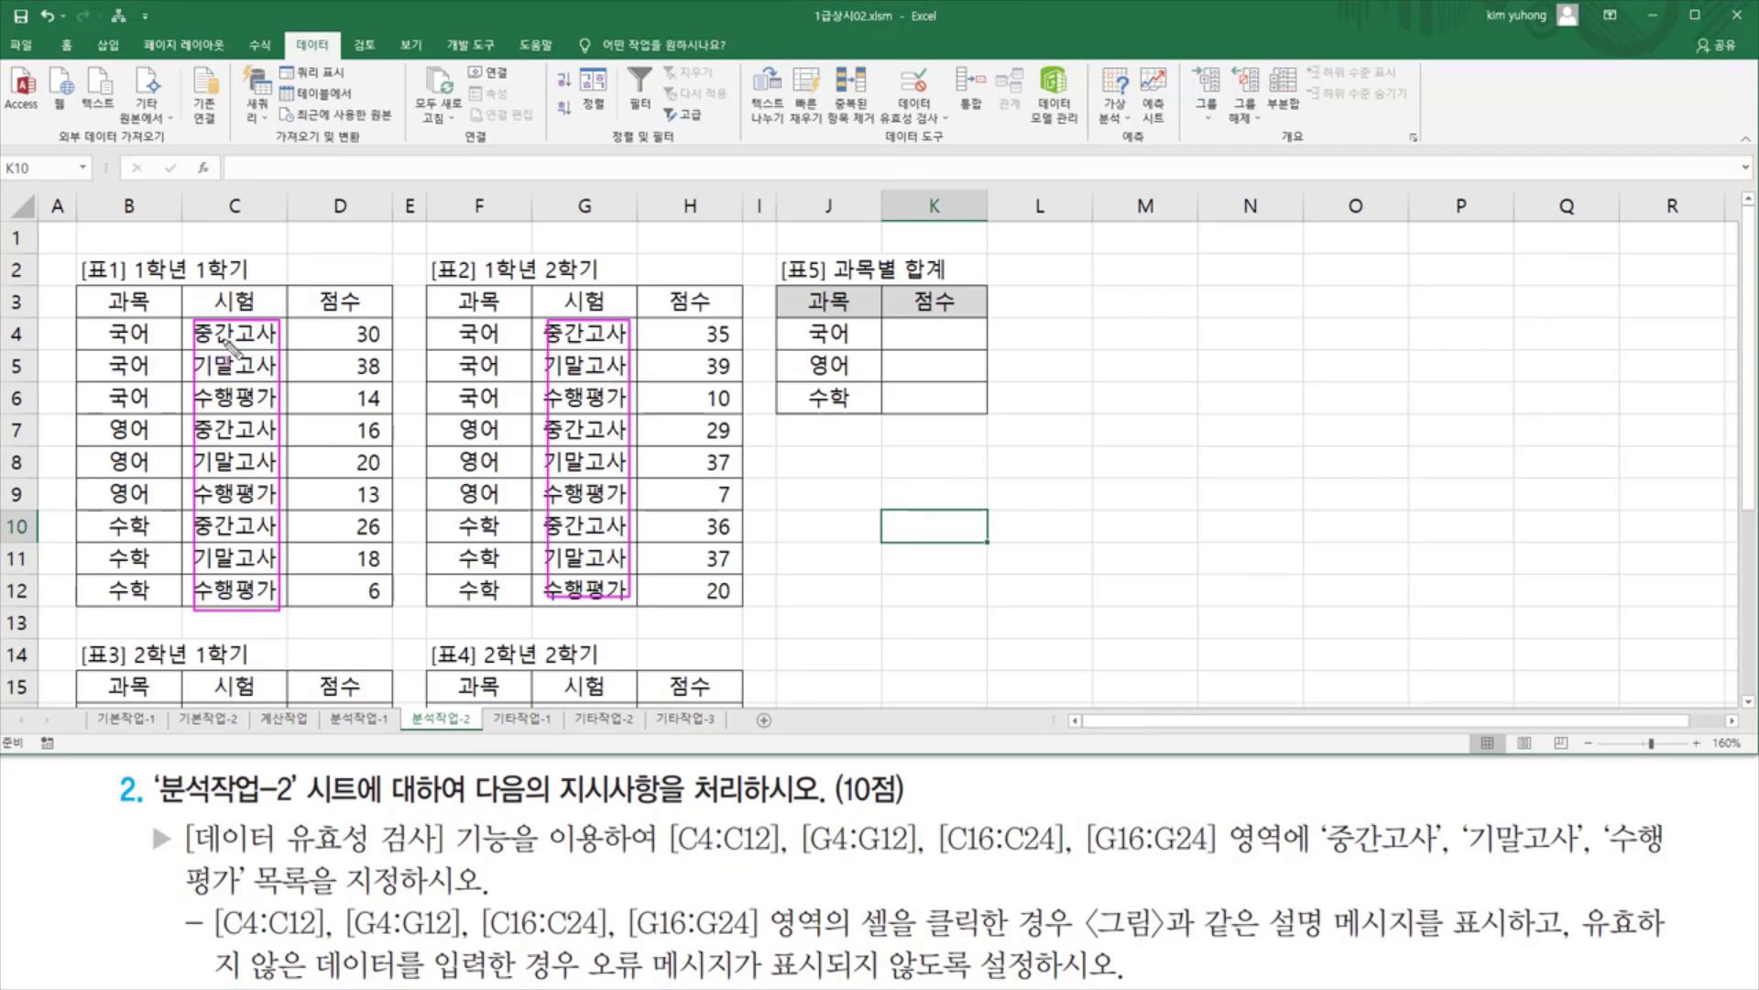
key(e)
scroll(383, 451, down, 5)
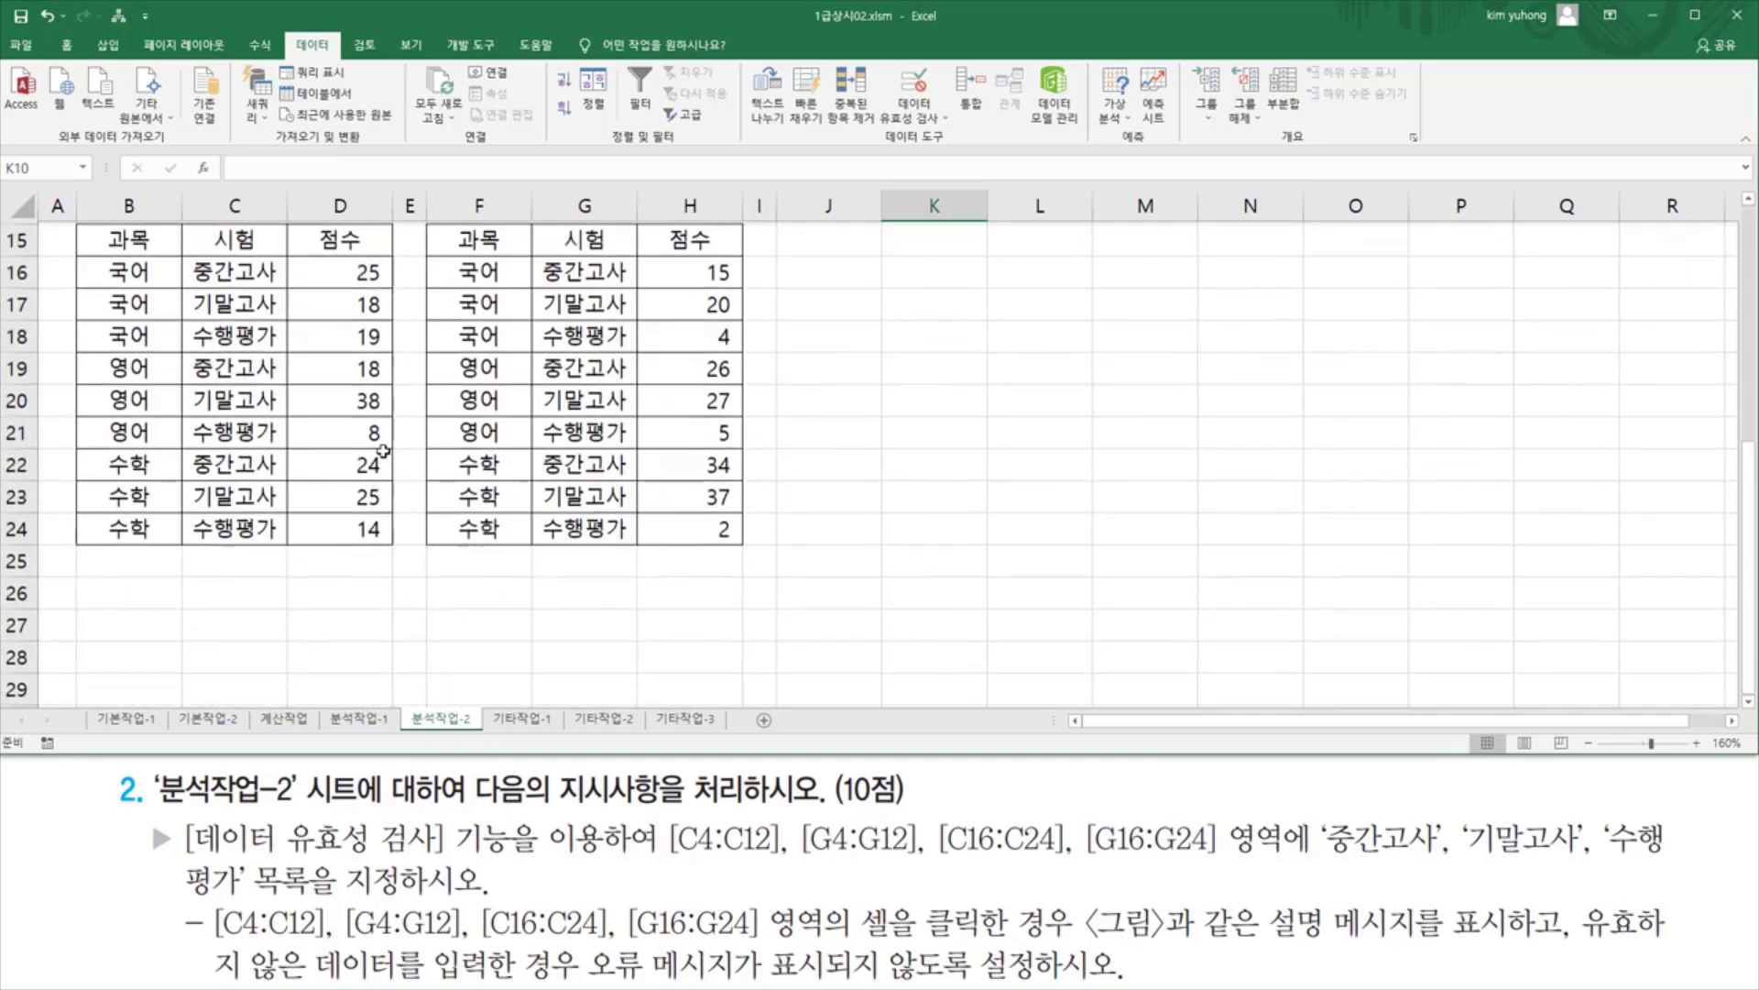
mouse_move(198, 259)
mouse_down()
mouse_move(275, 559)
mouse_move(267, 540)
mouse_up()
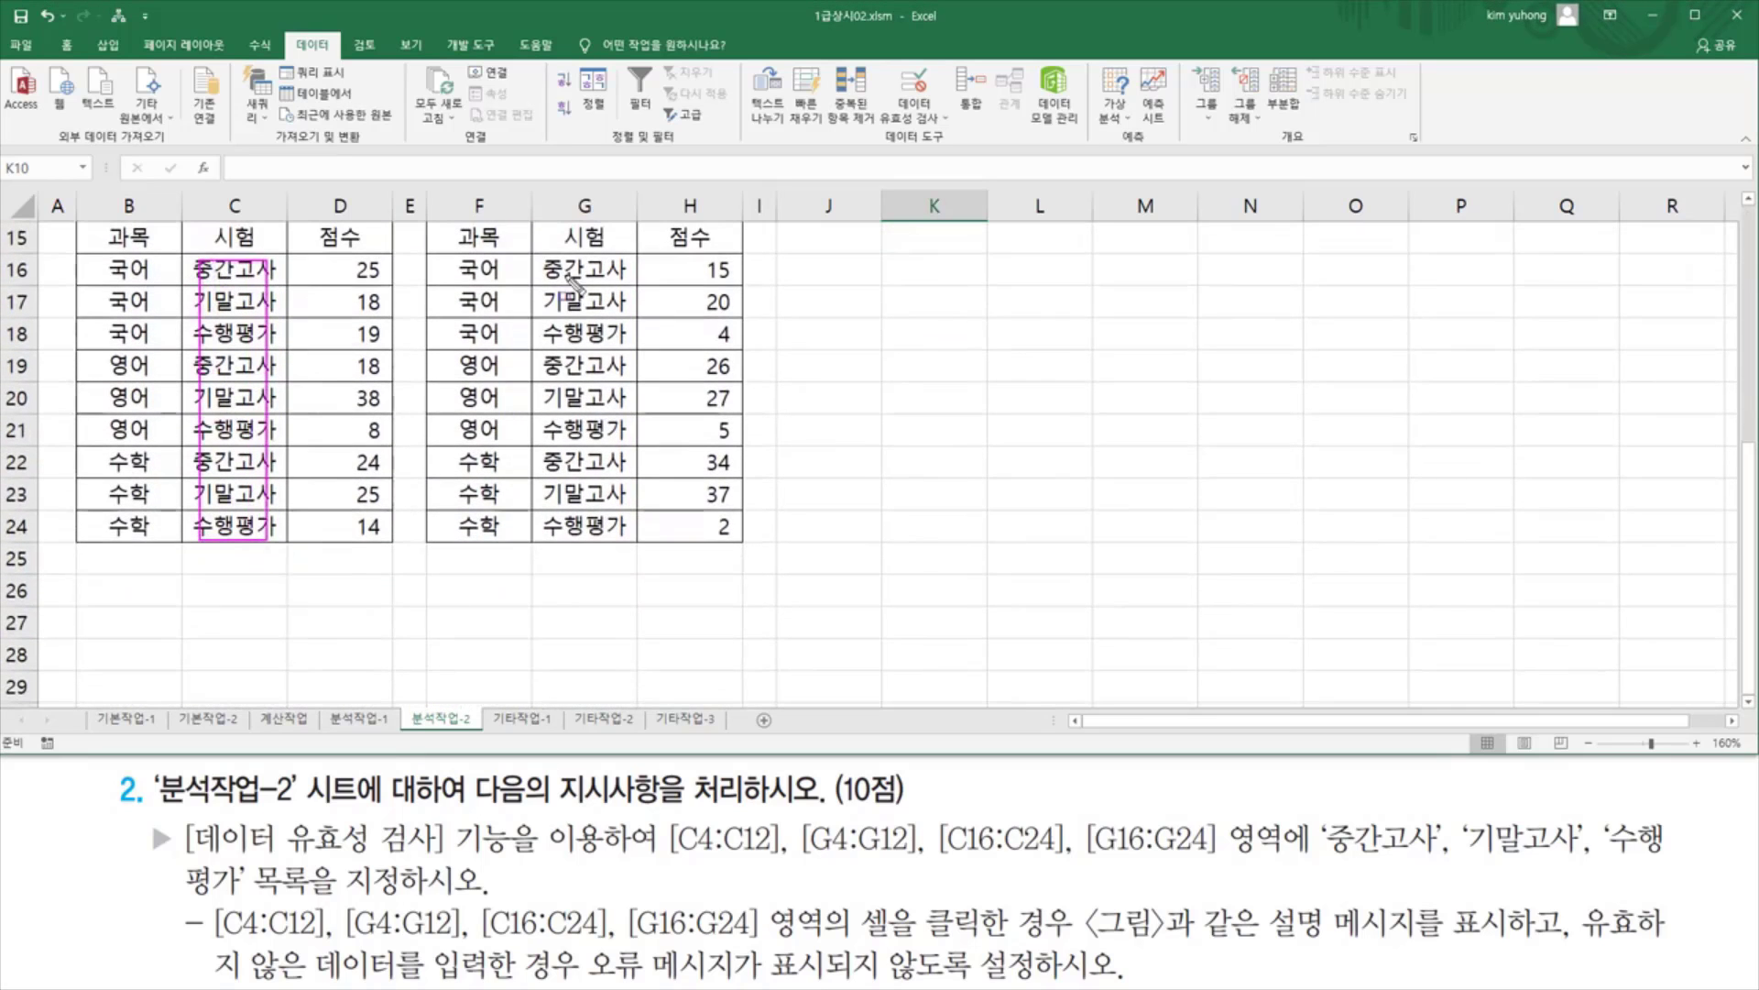
mouse_move(570, 277)
mouse_down()
mouse_move(553, 430)
mouse_move(616, 543)
mouse_move(630, 531)
mouse_up()
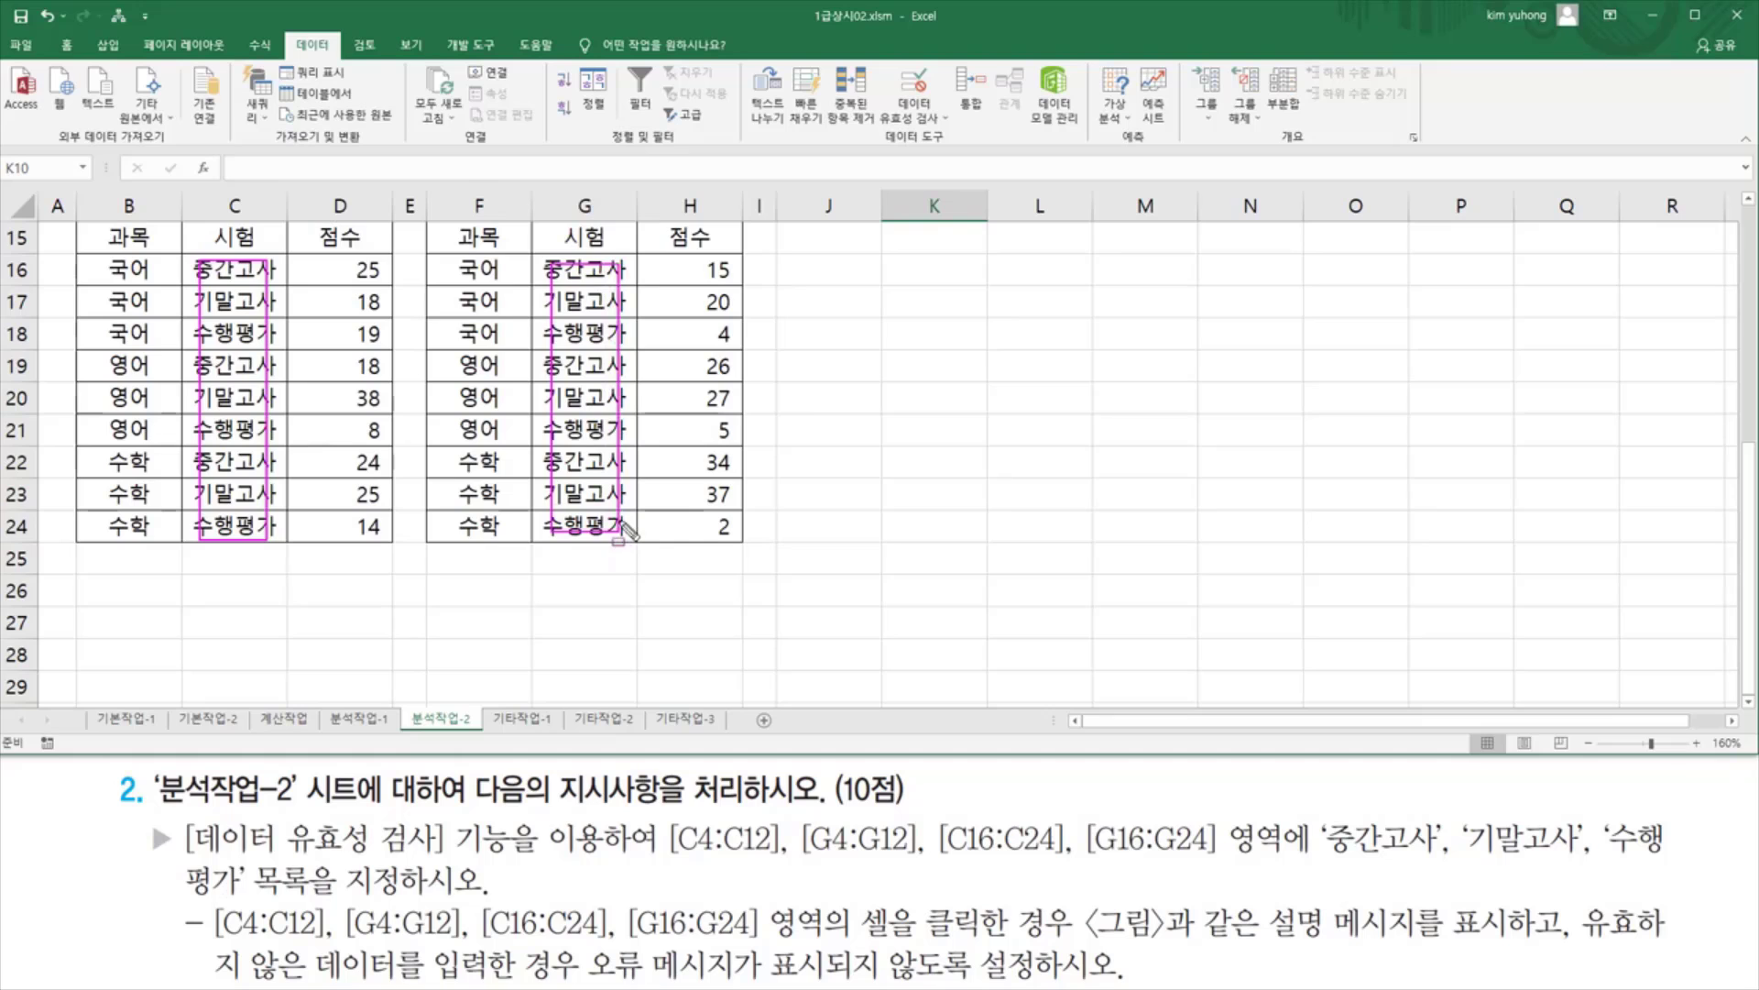
key(e)
scroll(609, 494, up, 2)
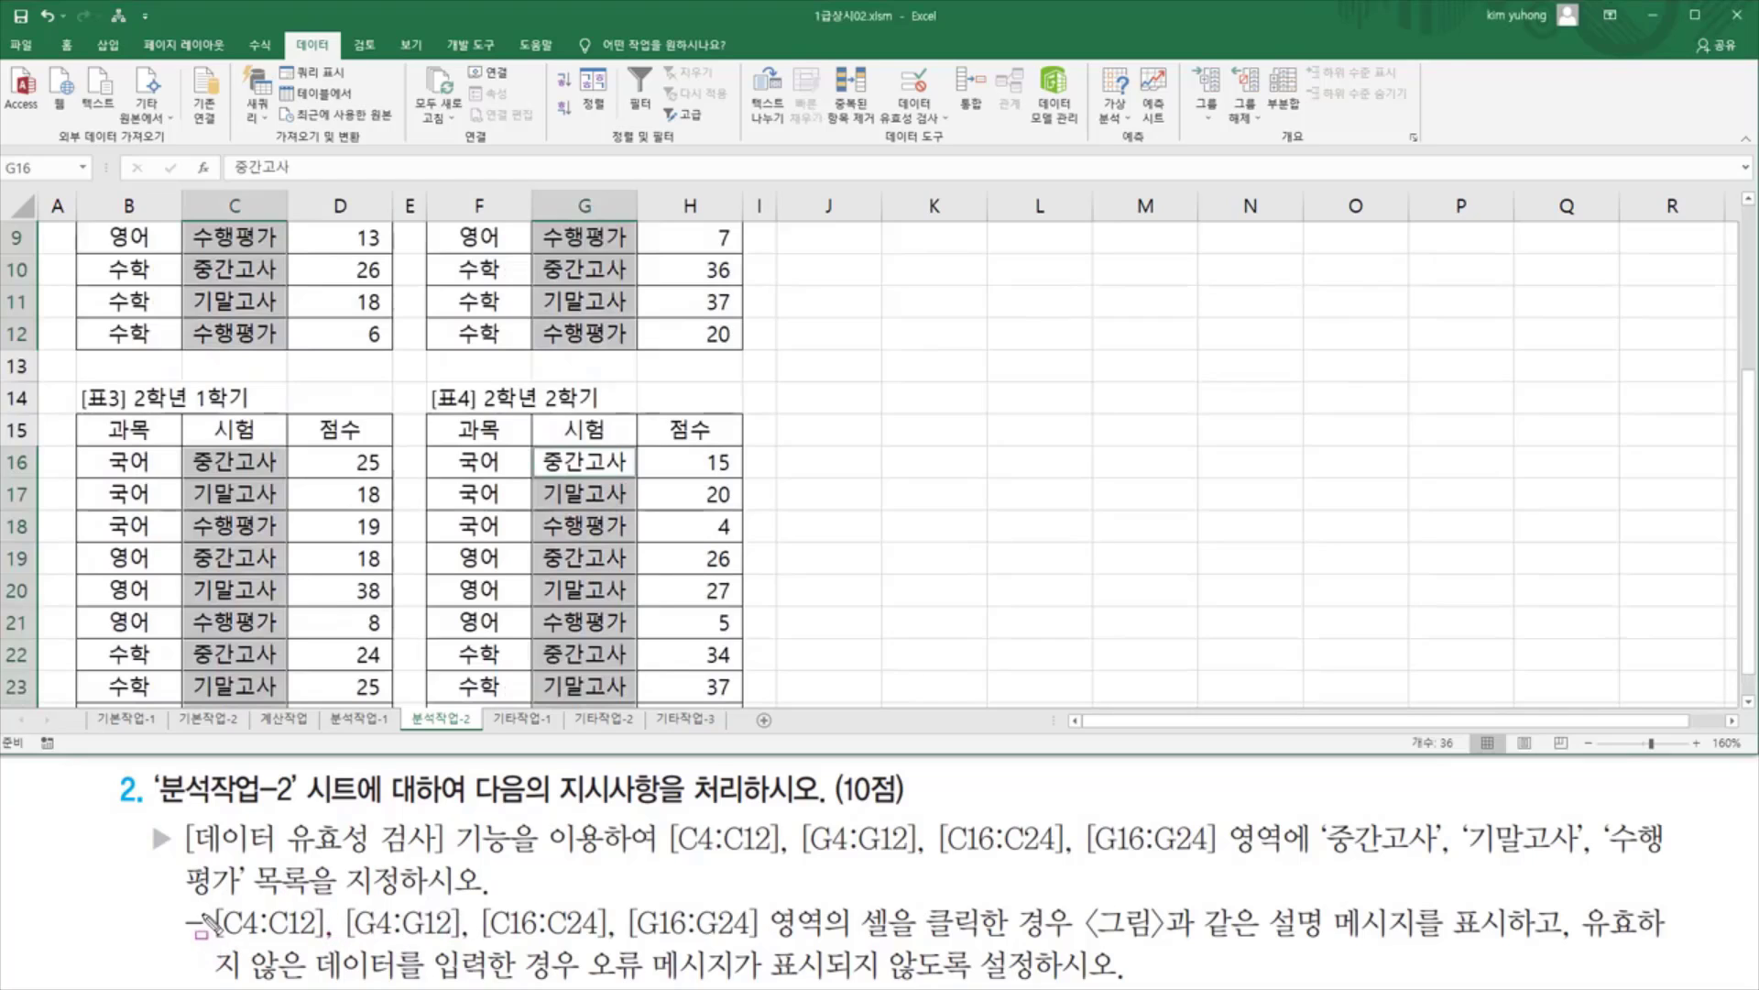
Read the input message and error message requirements and examine the 시험 입력 message in the reference picture
mouse_move(205, 907)
mouse_down()
mouse_move(733, 942)
mouse_move(1499, 942)
mouse_move(1504, 903)
mouse_move(1712, 942)
mouse_up()
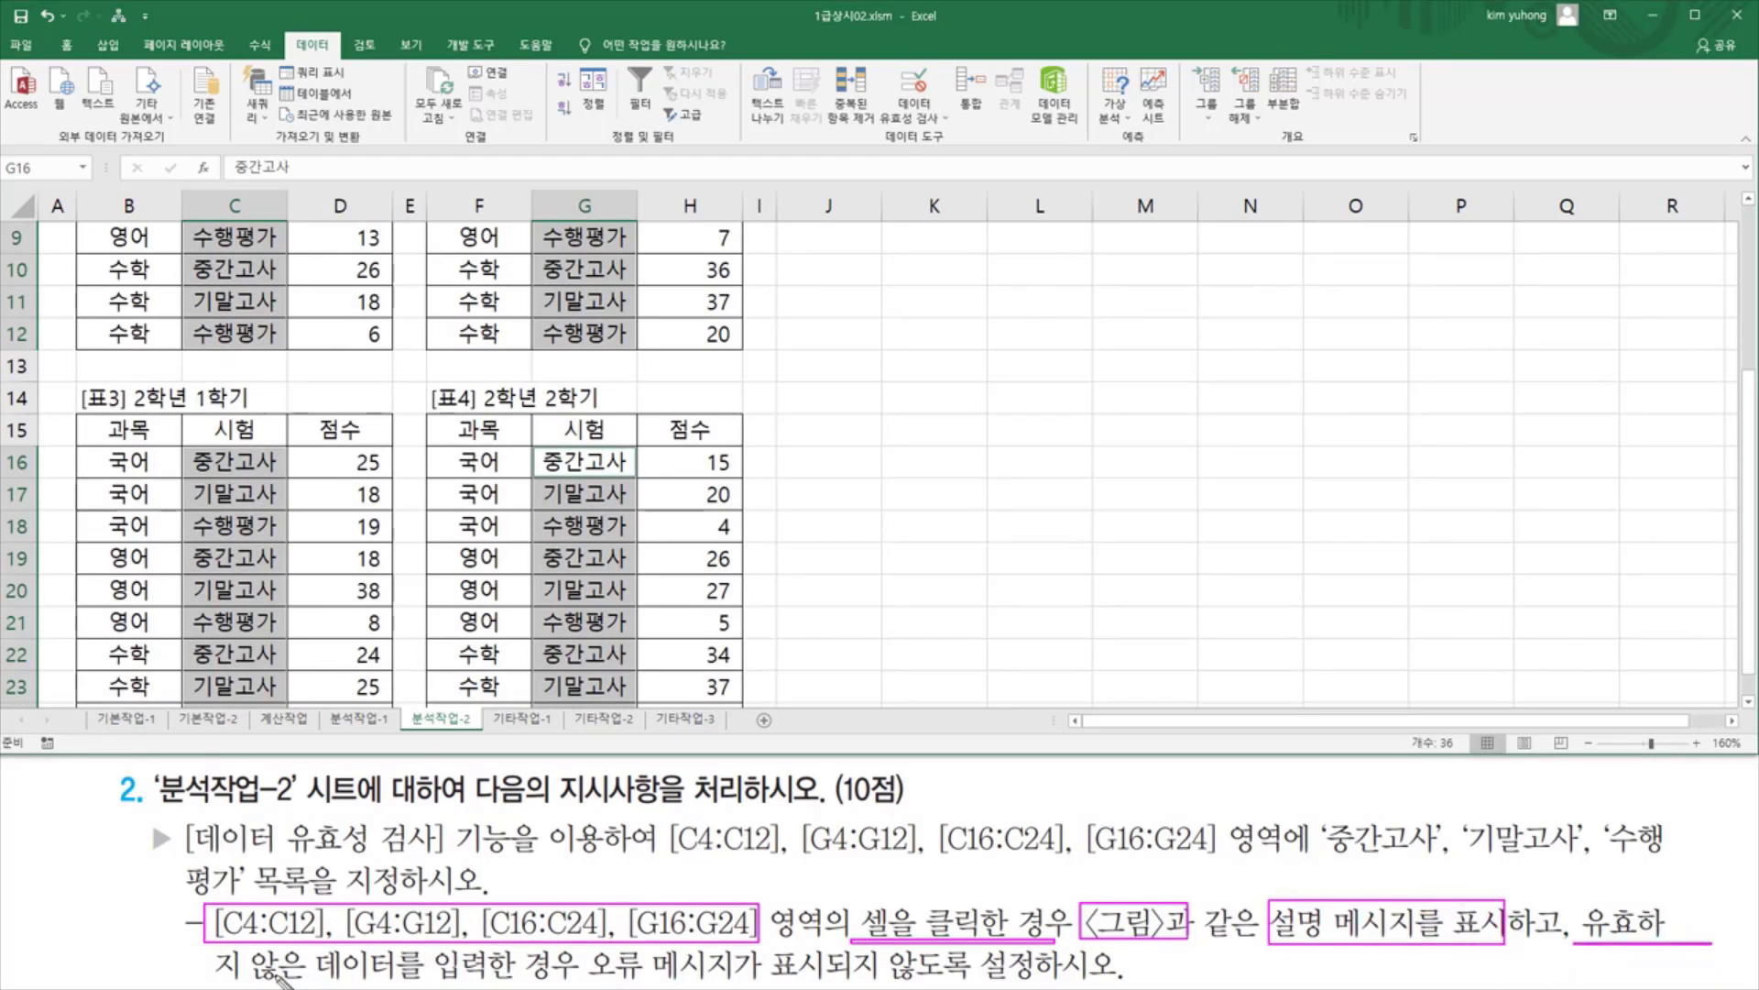
drag(216, 977, 582, 977)
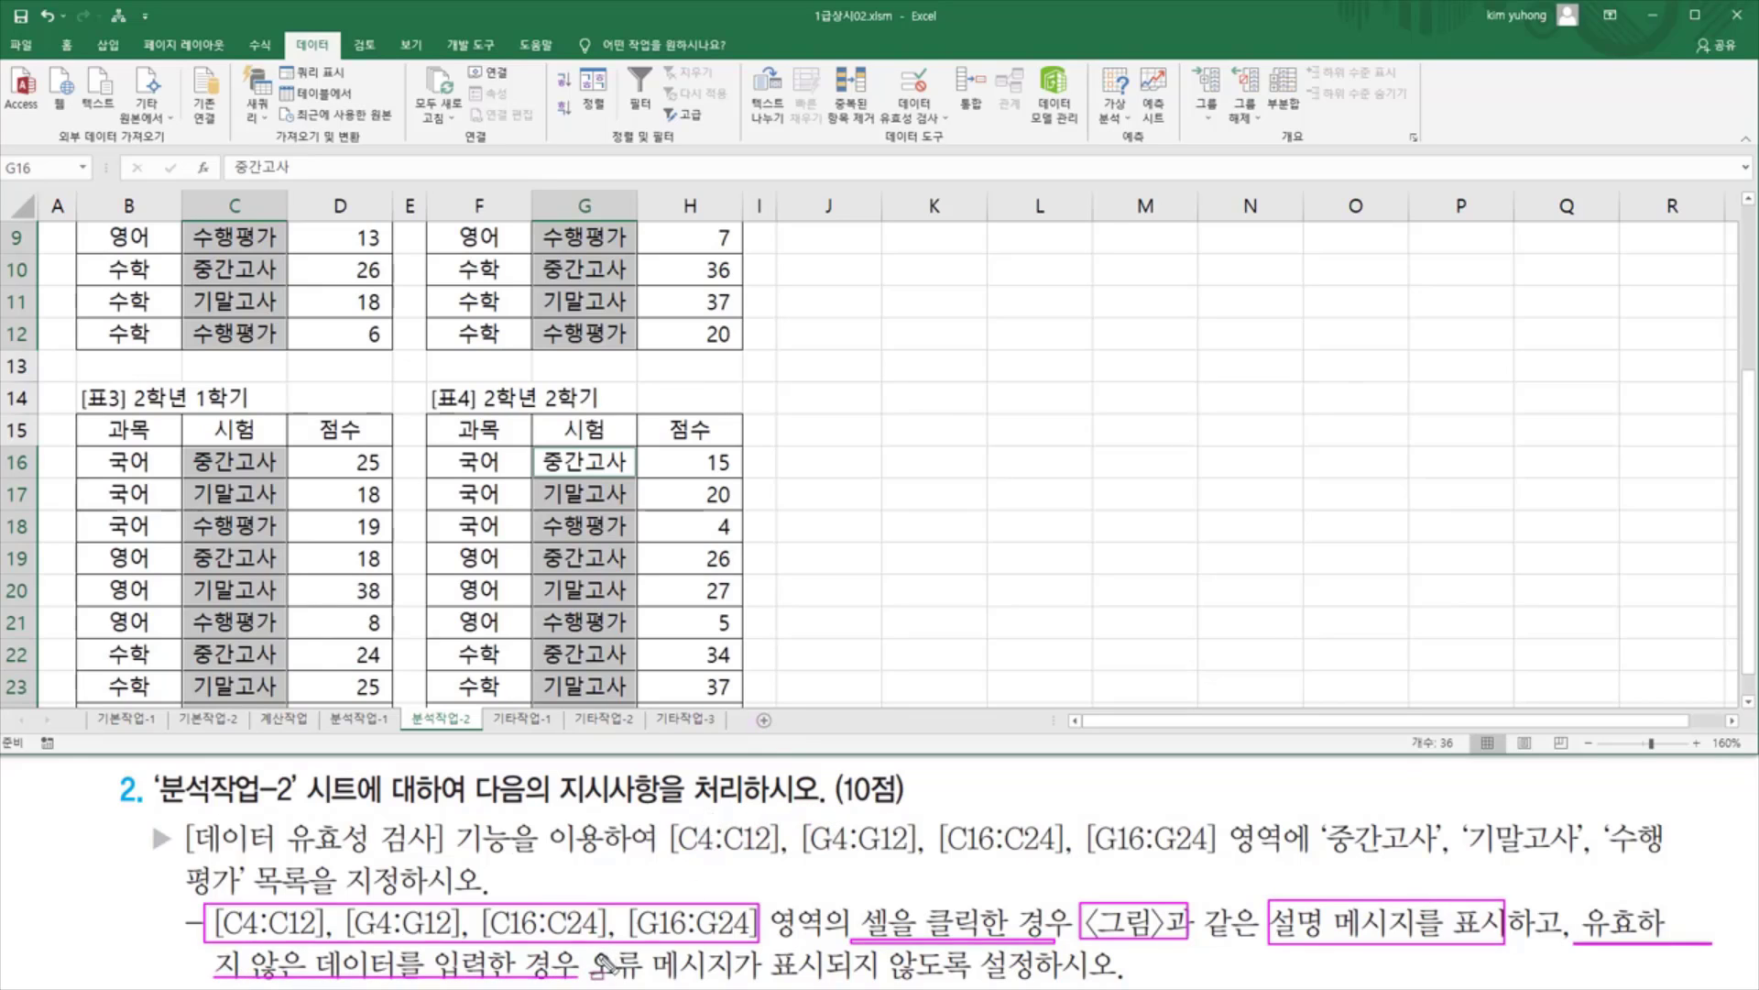
drag(587, 964, 1044, 982)
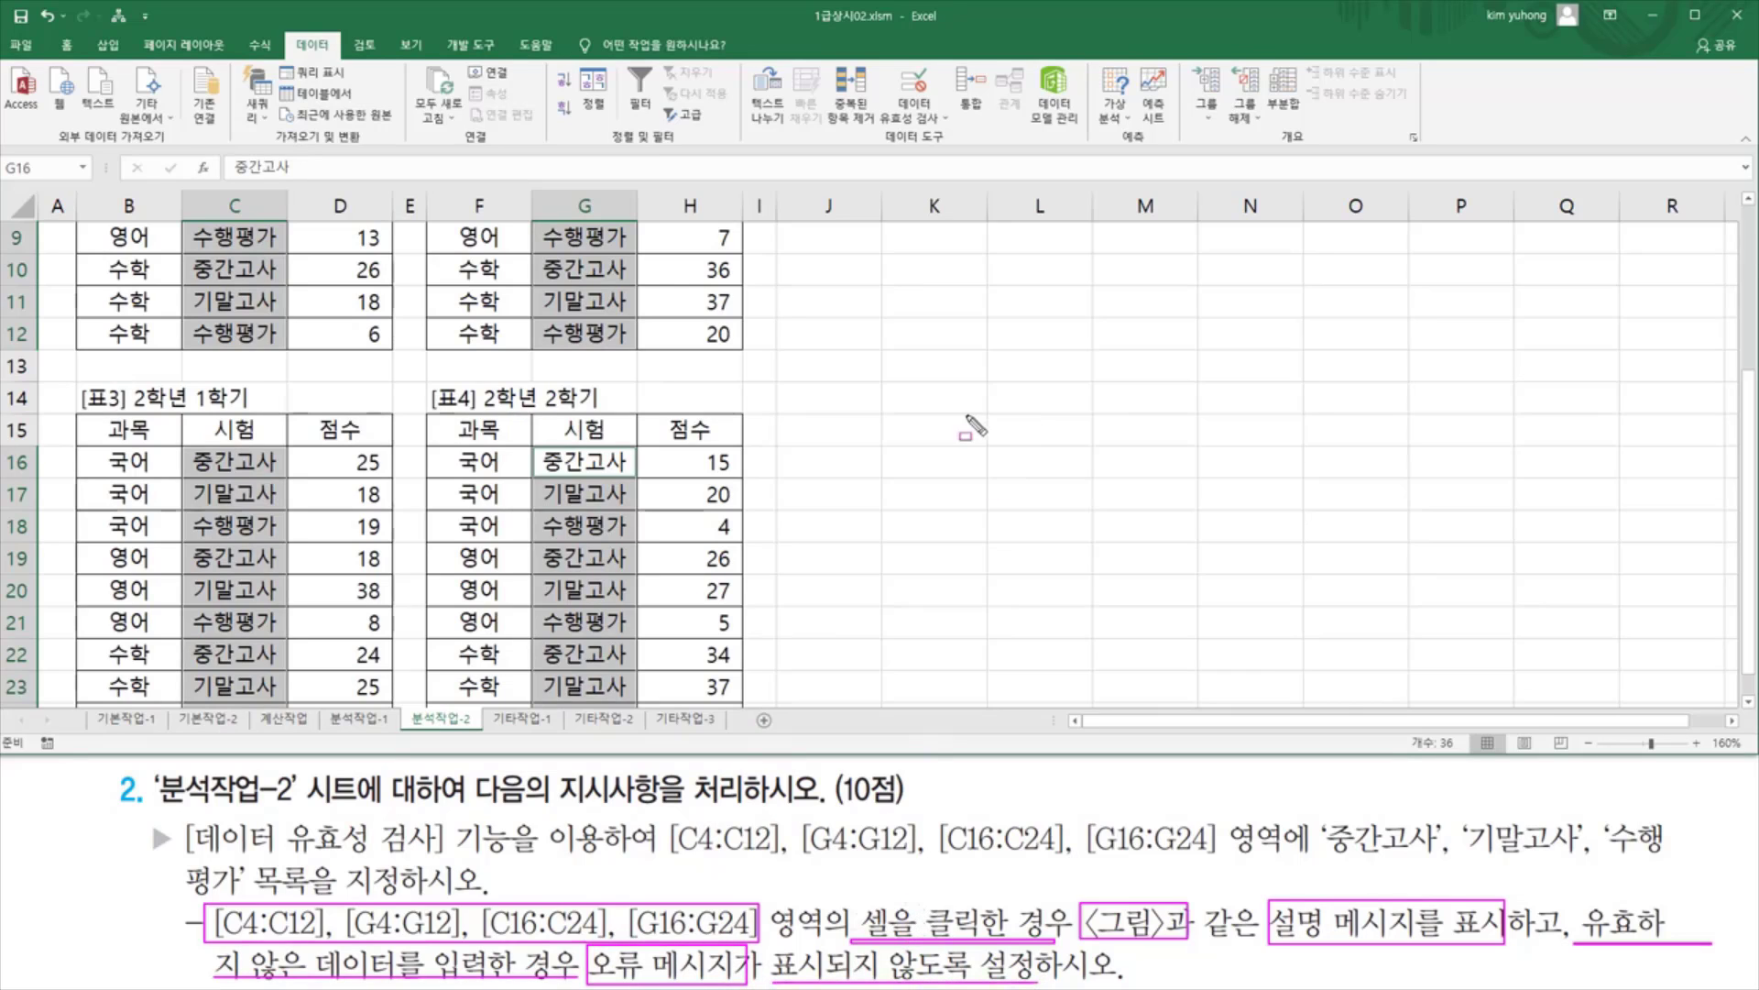
key(Escape)
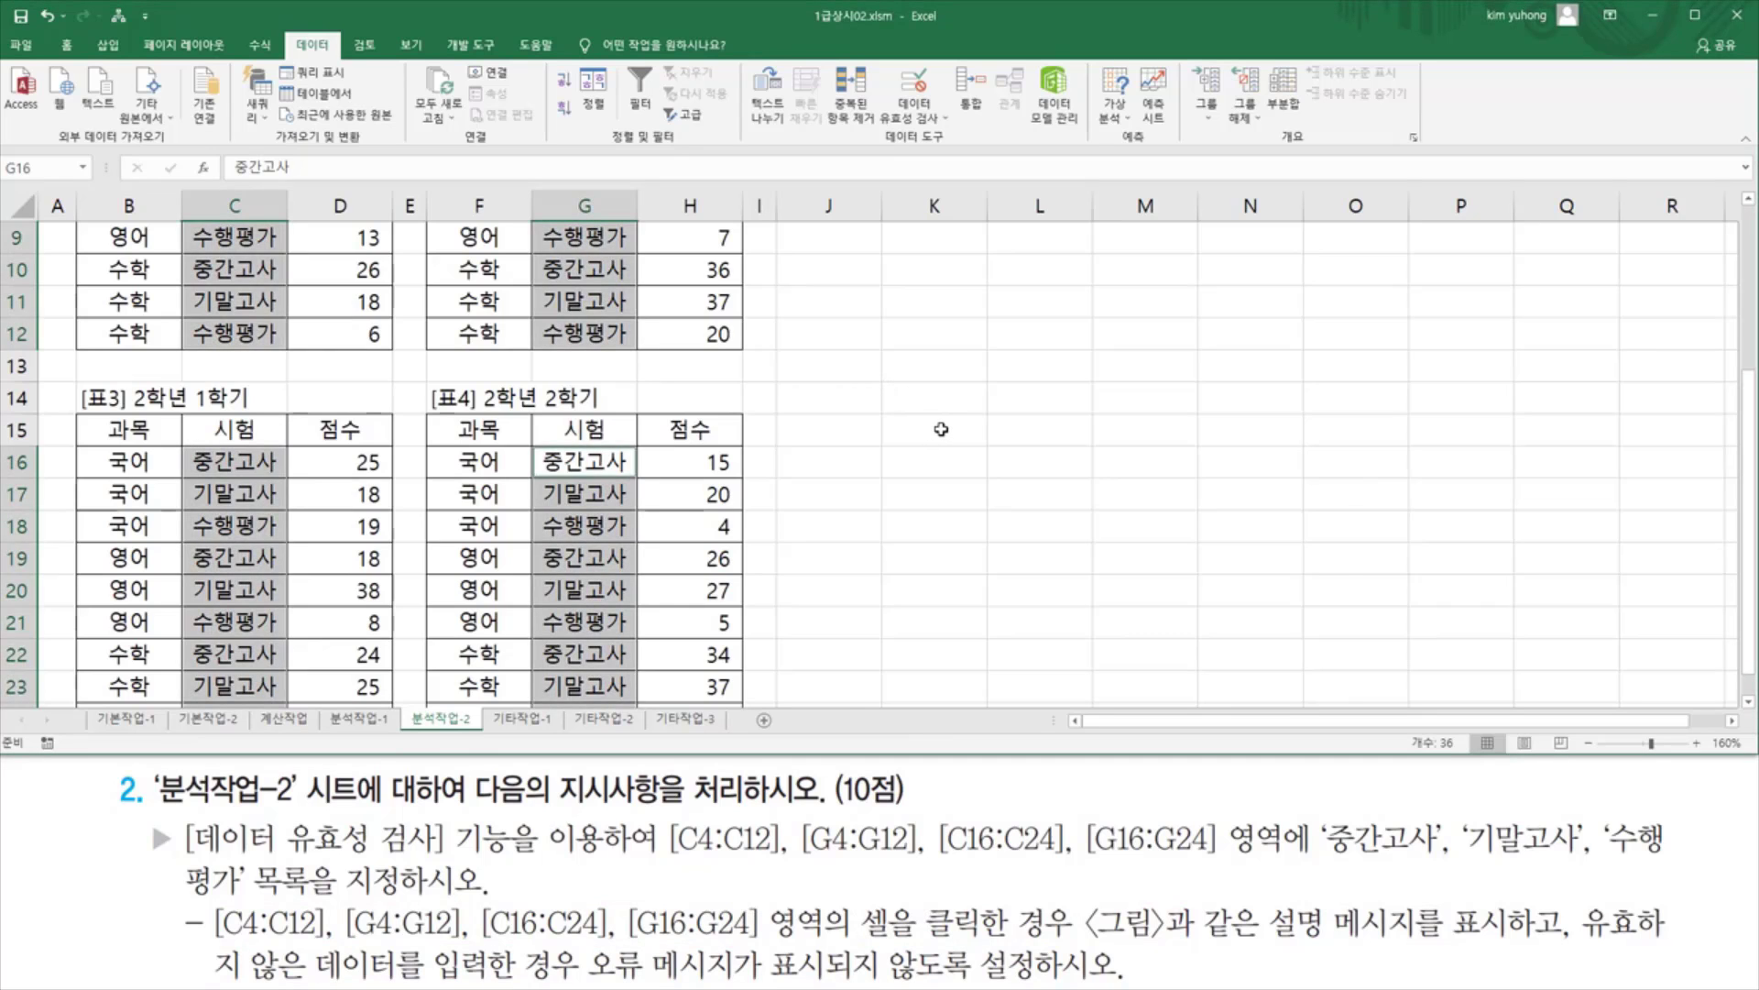
scroll(941, 429, down, 1)
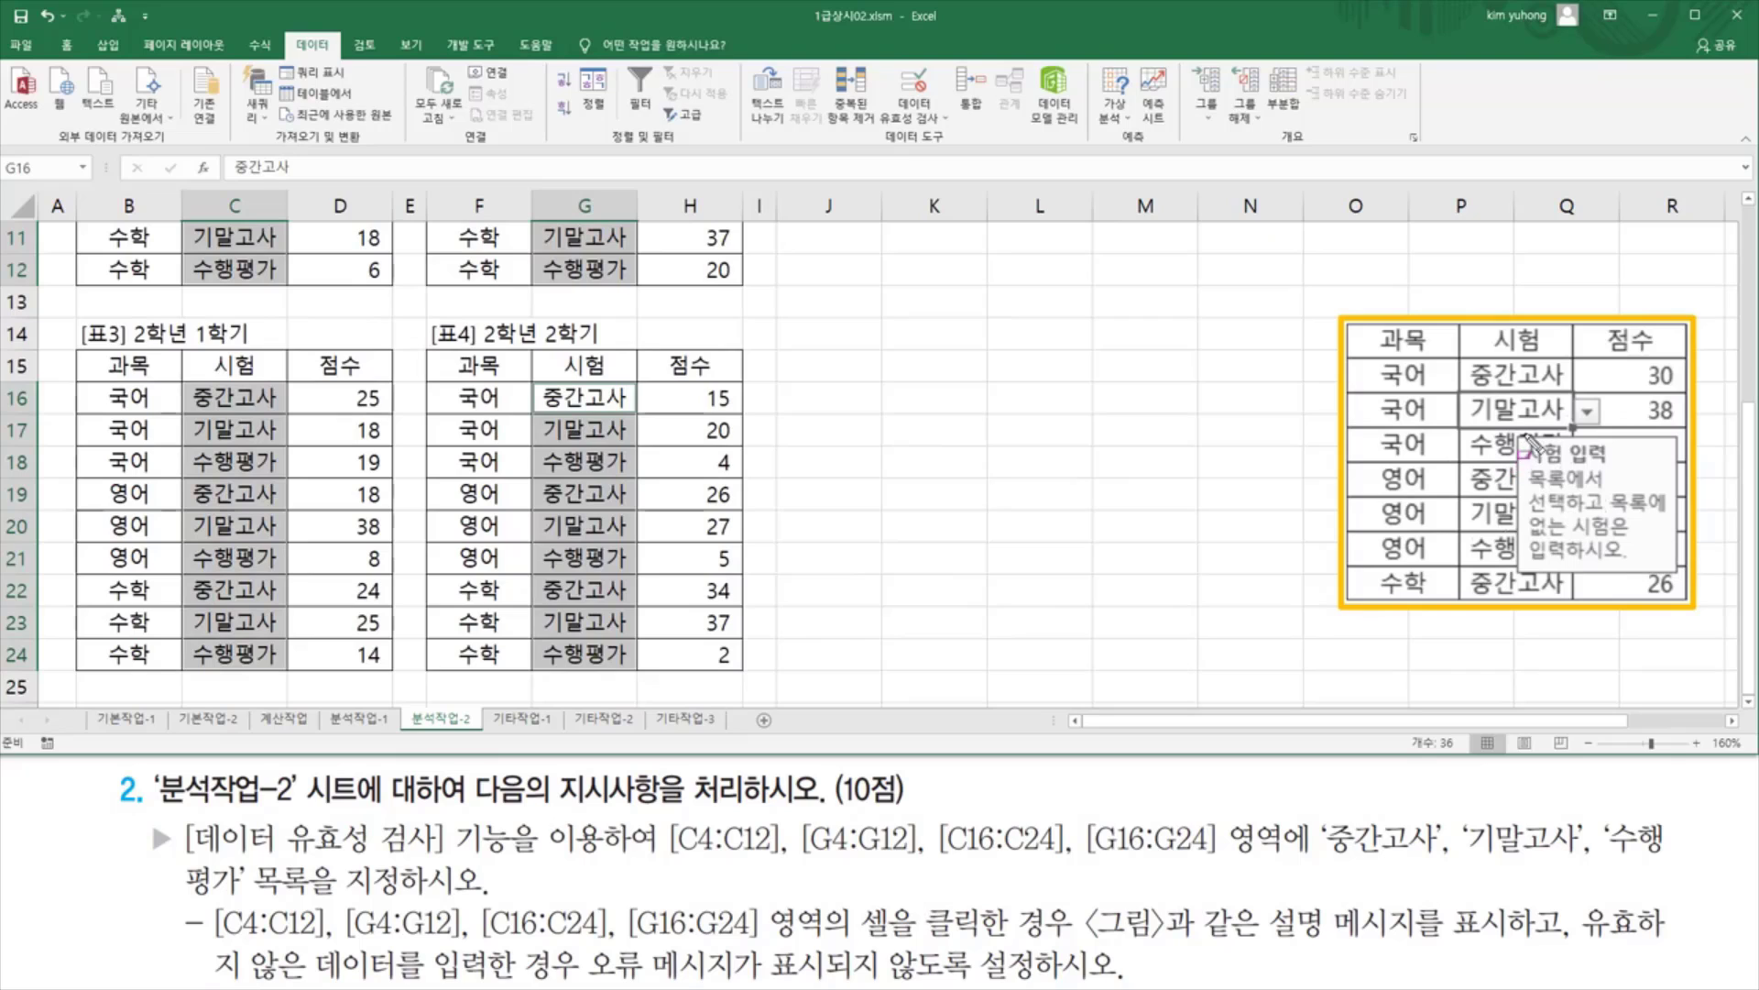
mouse_move(1526, 440)
mouse_down()
mouse_move(1576, 541)
mouse_move(1660, 582)
mouse_up()
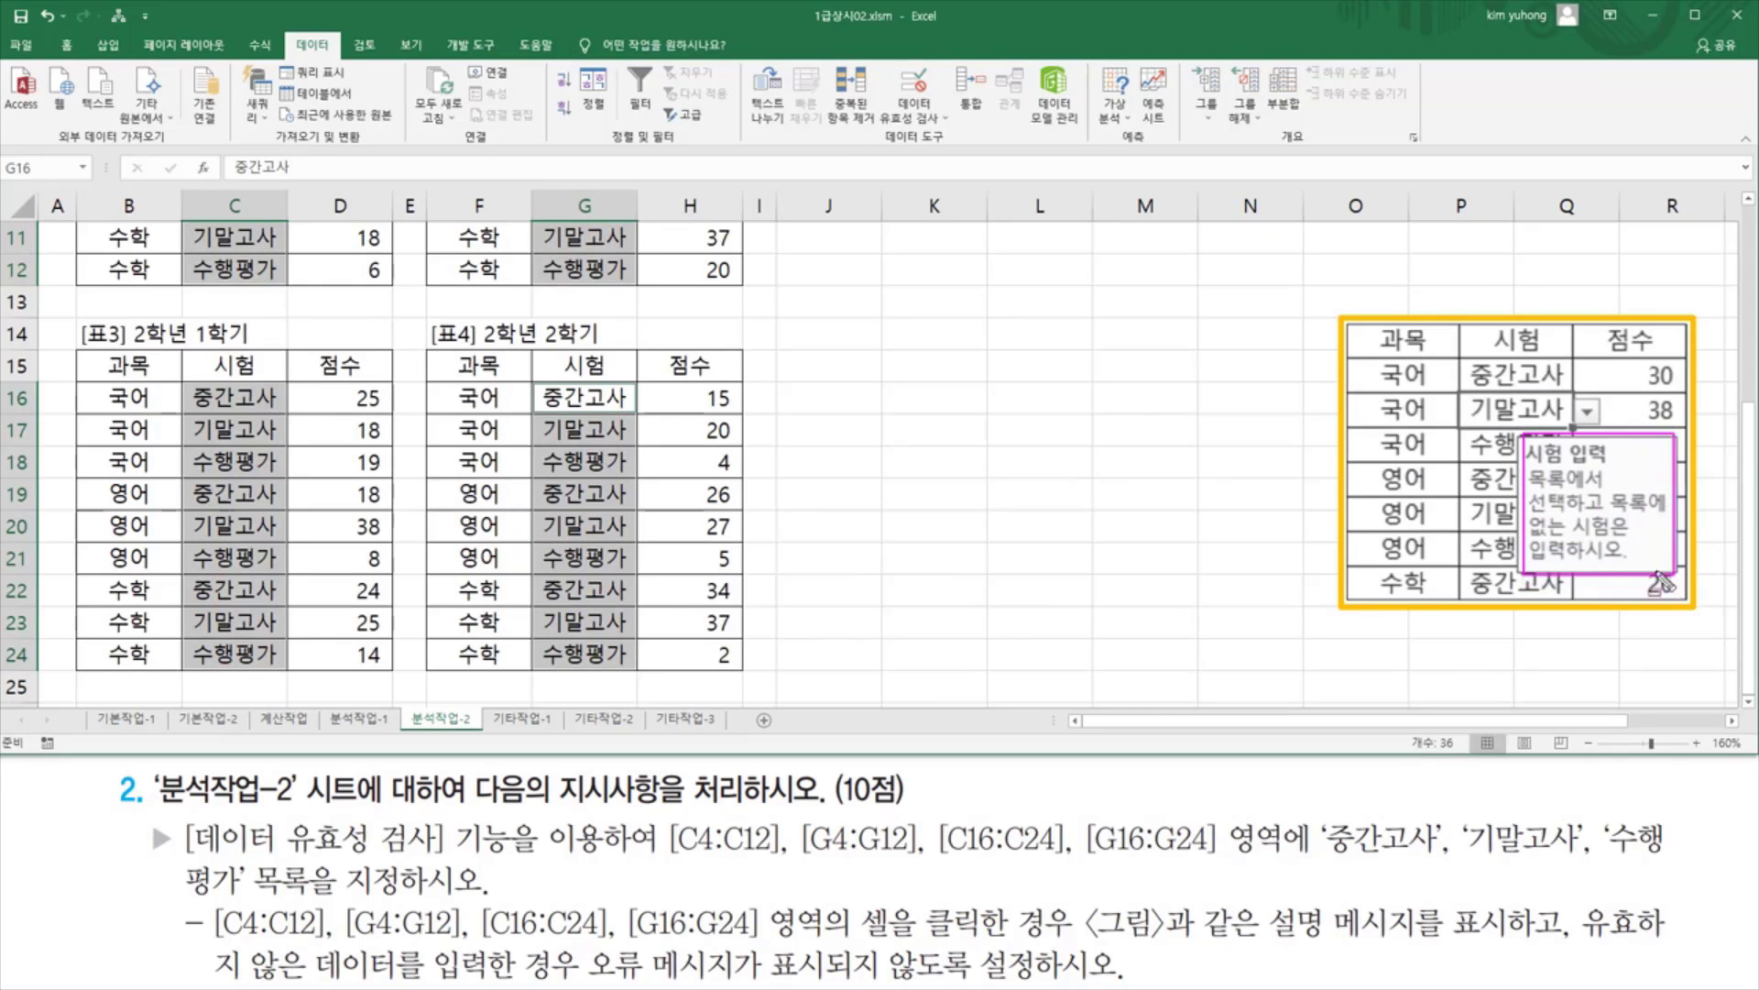
Start a data validation rule for the selected 시험 ranges and restrict the allowed values to 목록
key(Escape)
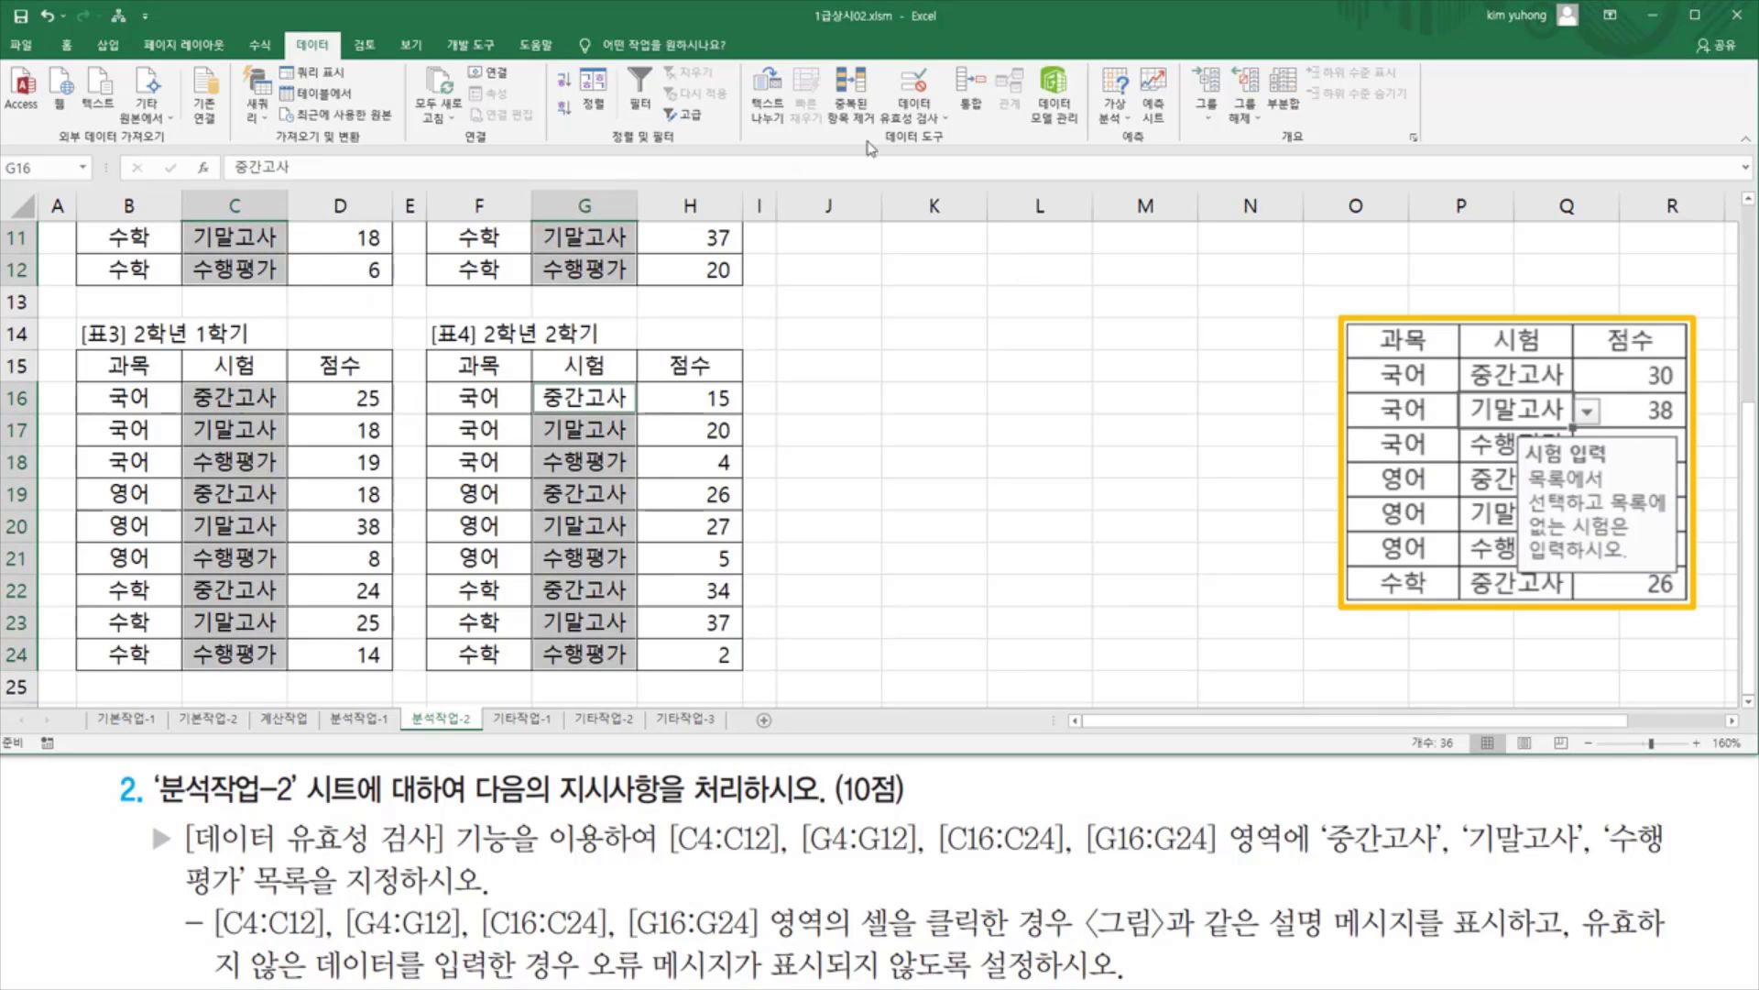
click(933, 115)
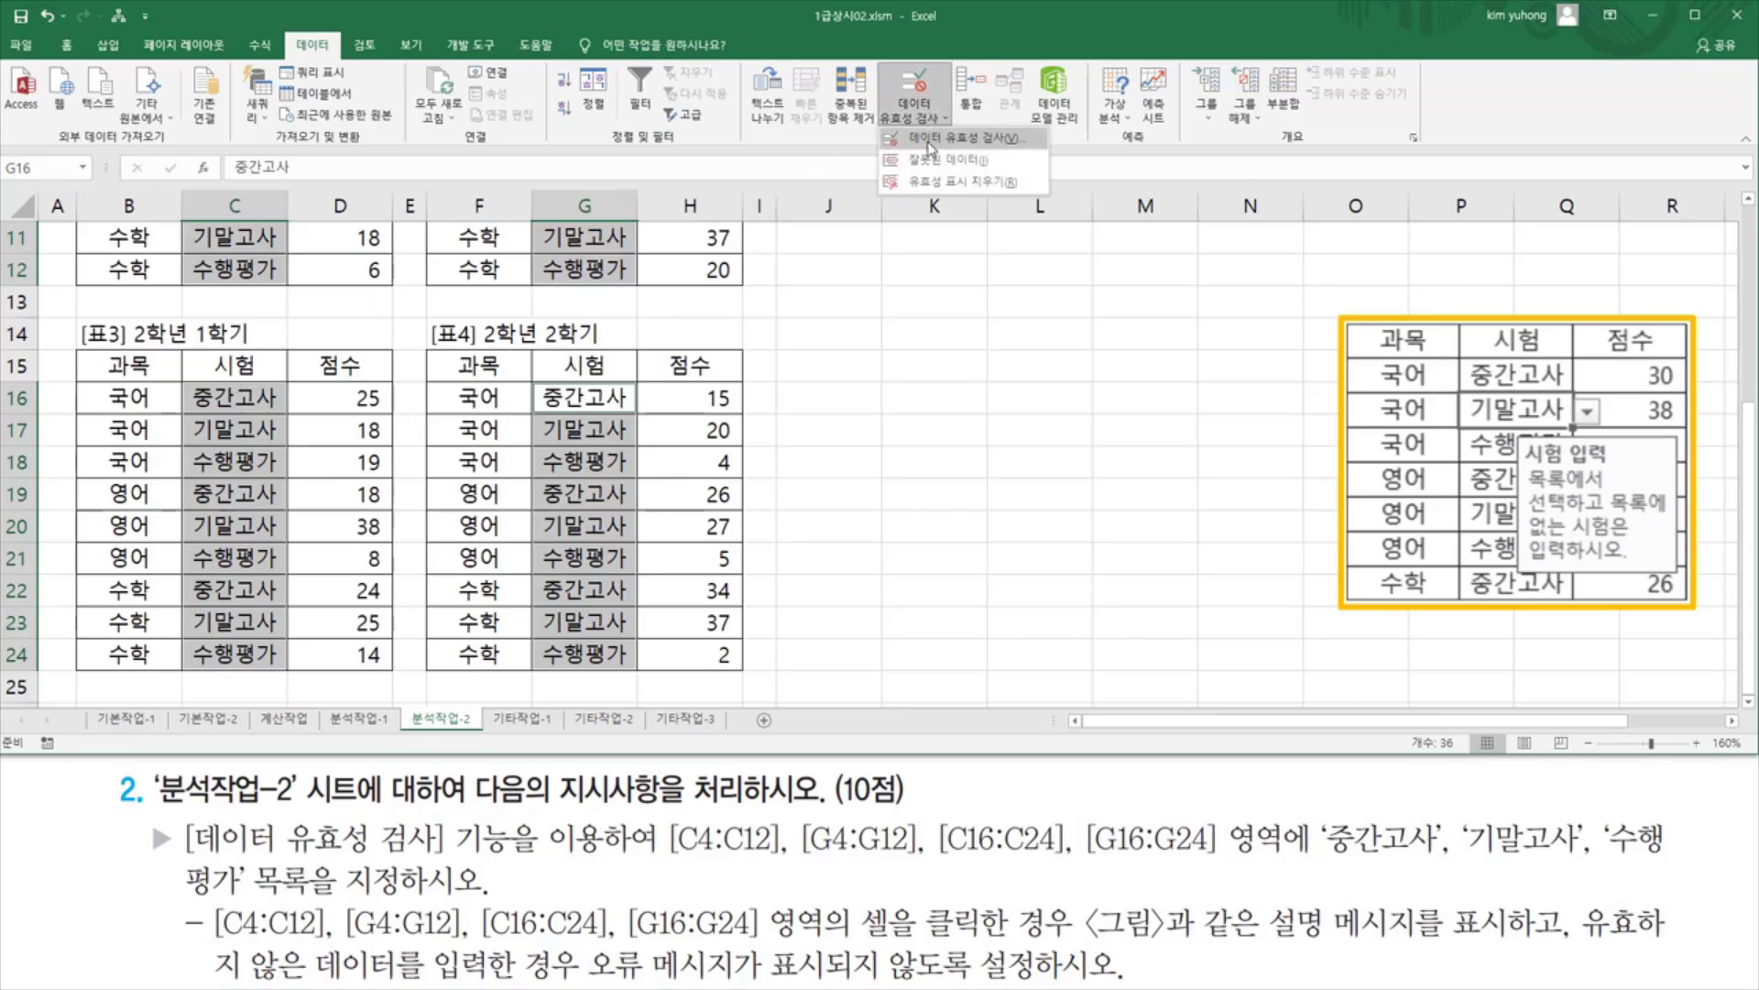
click(991, 146)
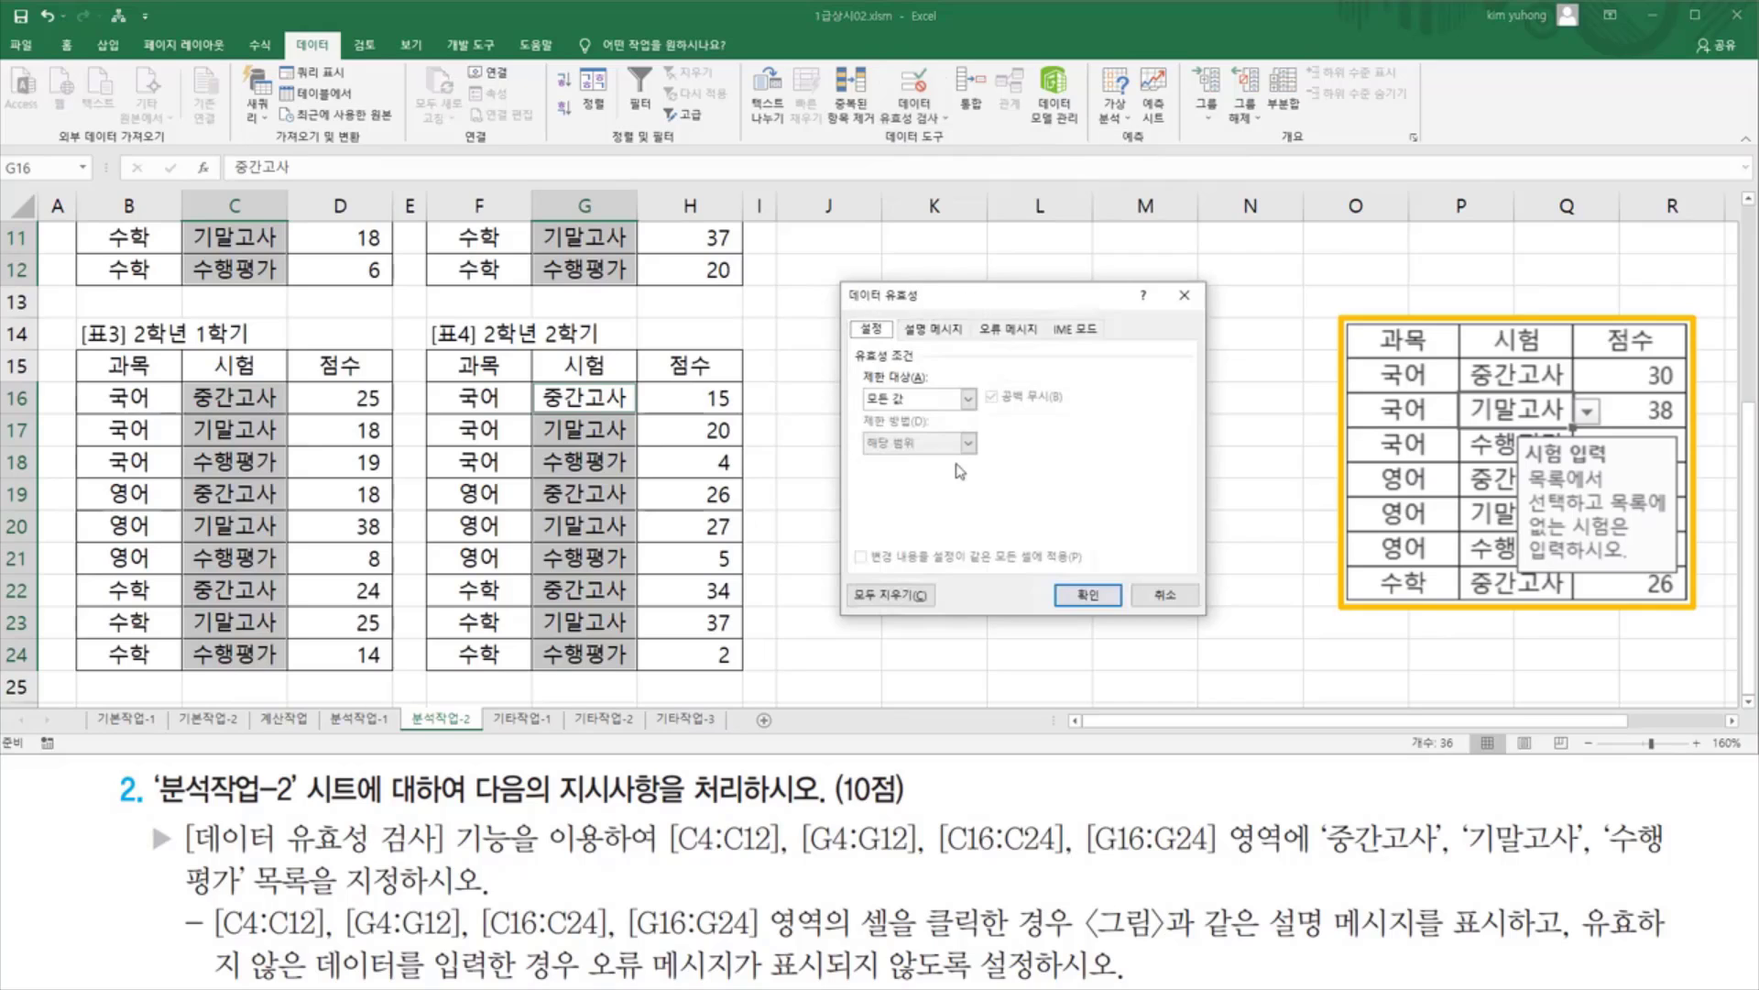
mouse_move(852, 318)
mouse_down()
mouse_move(893, 339)
mouse_move(920, 303)
mouse_up()
drag(848, 402, 981, 414)
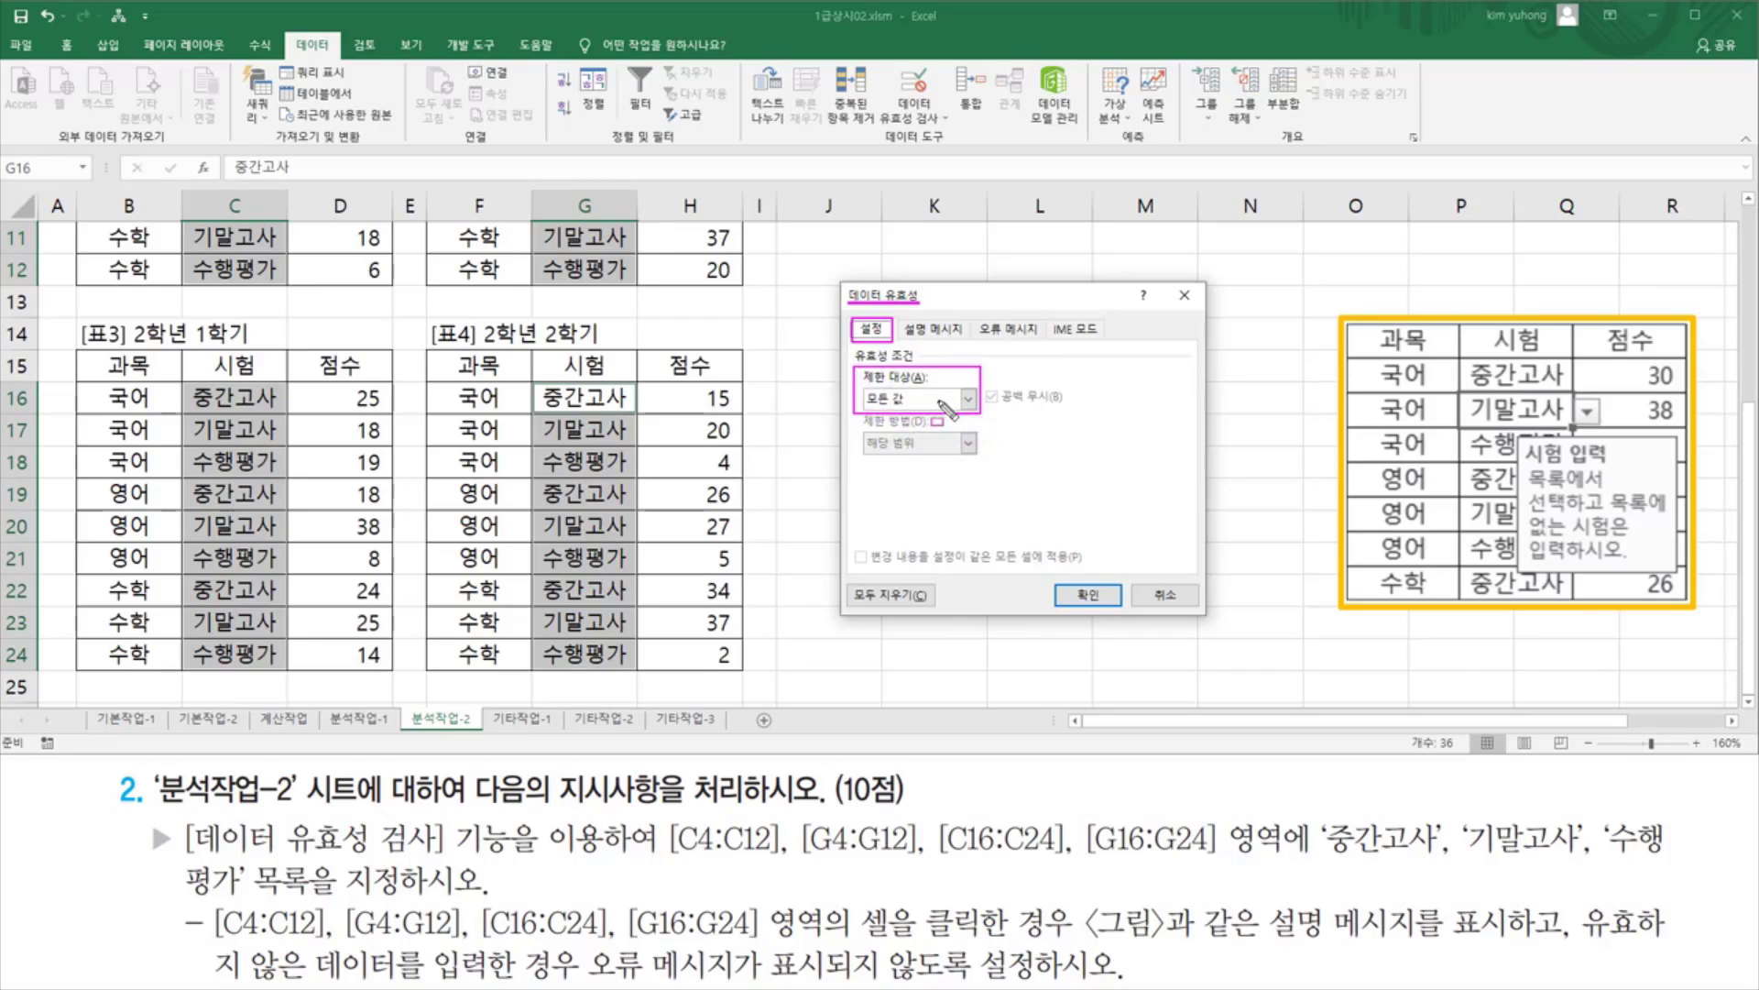
mouse_move(251, 856)
mouse_down()
mouse_move(274, 889)
mouse_move(410, 899)
mouse_up()
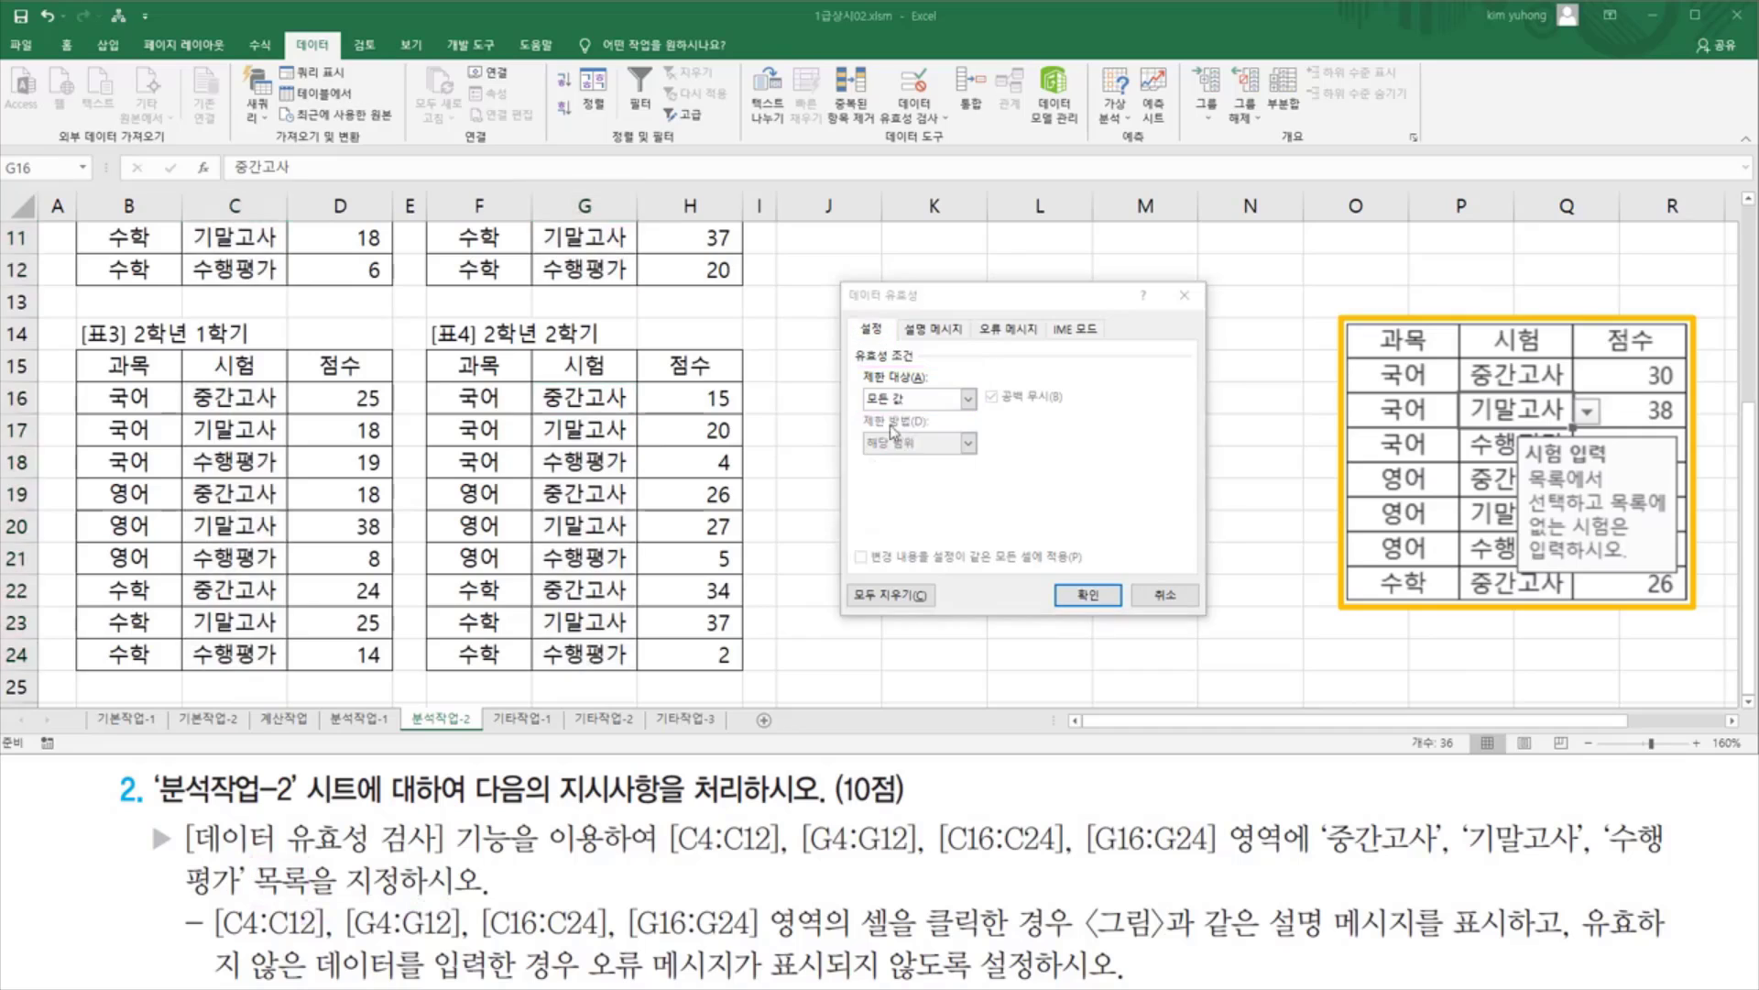
click(916, 404)
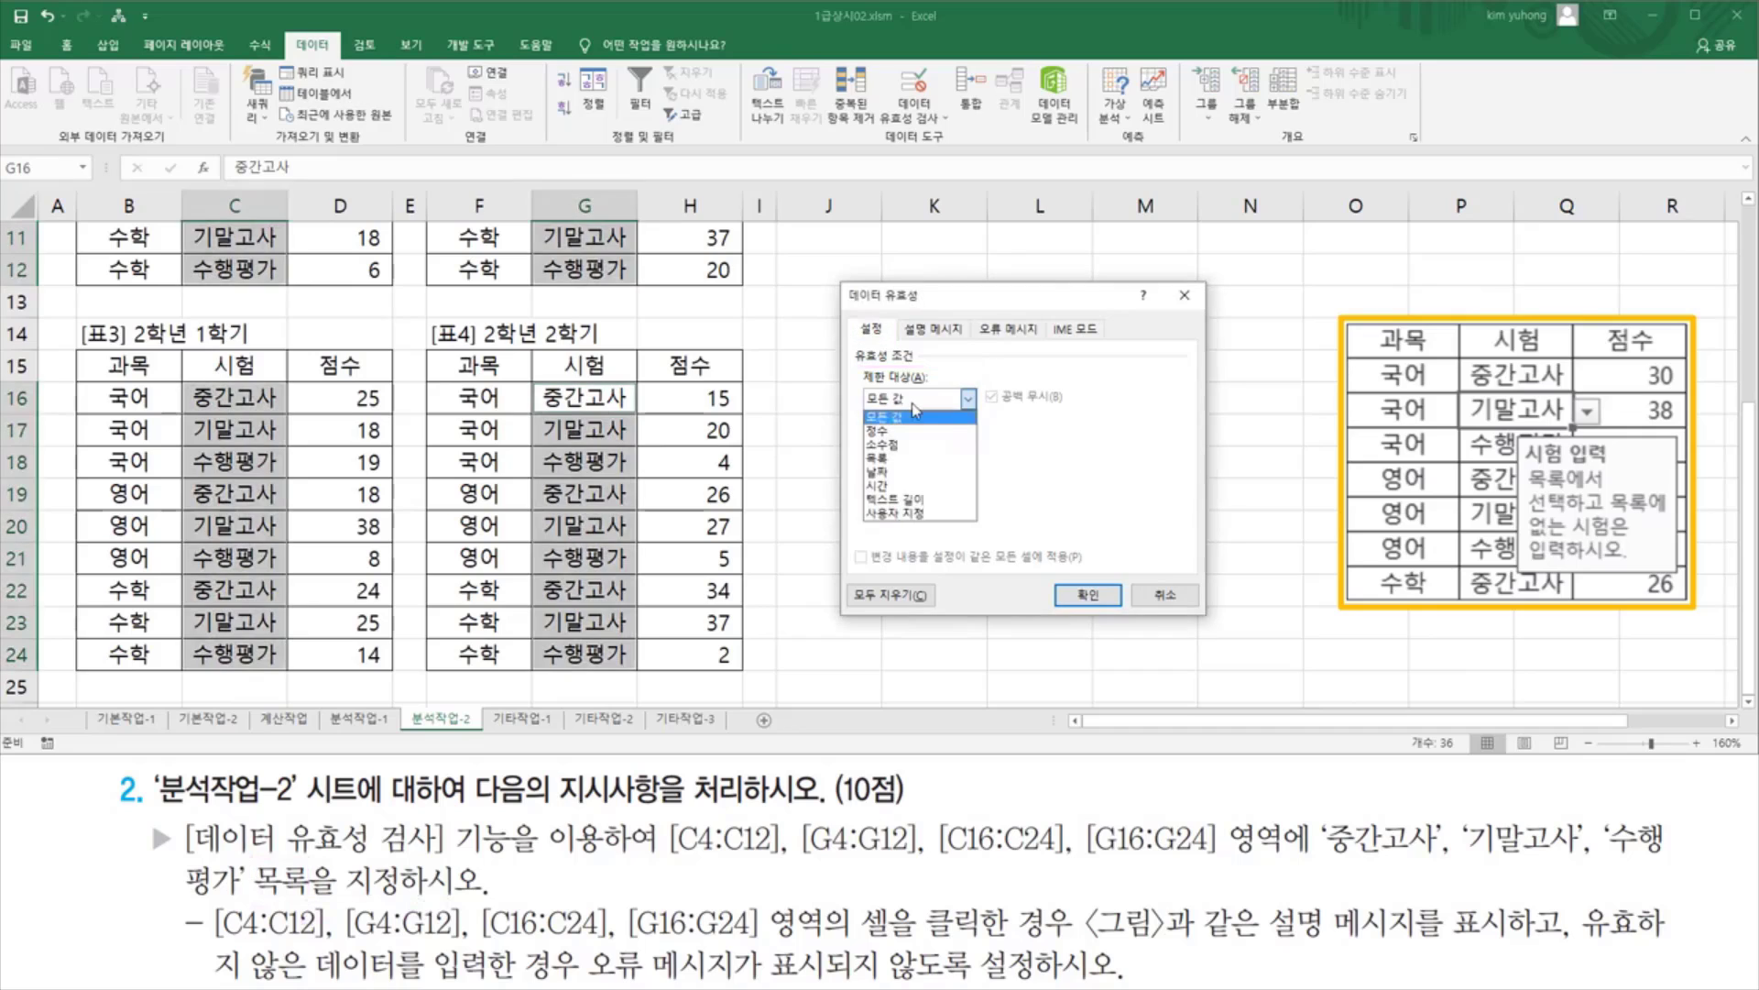
click(908, 458)
Enter 중간고사,기말고사,수행평가 as the source items of the validation list
click(899, 486)
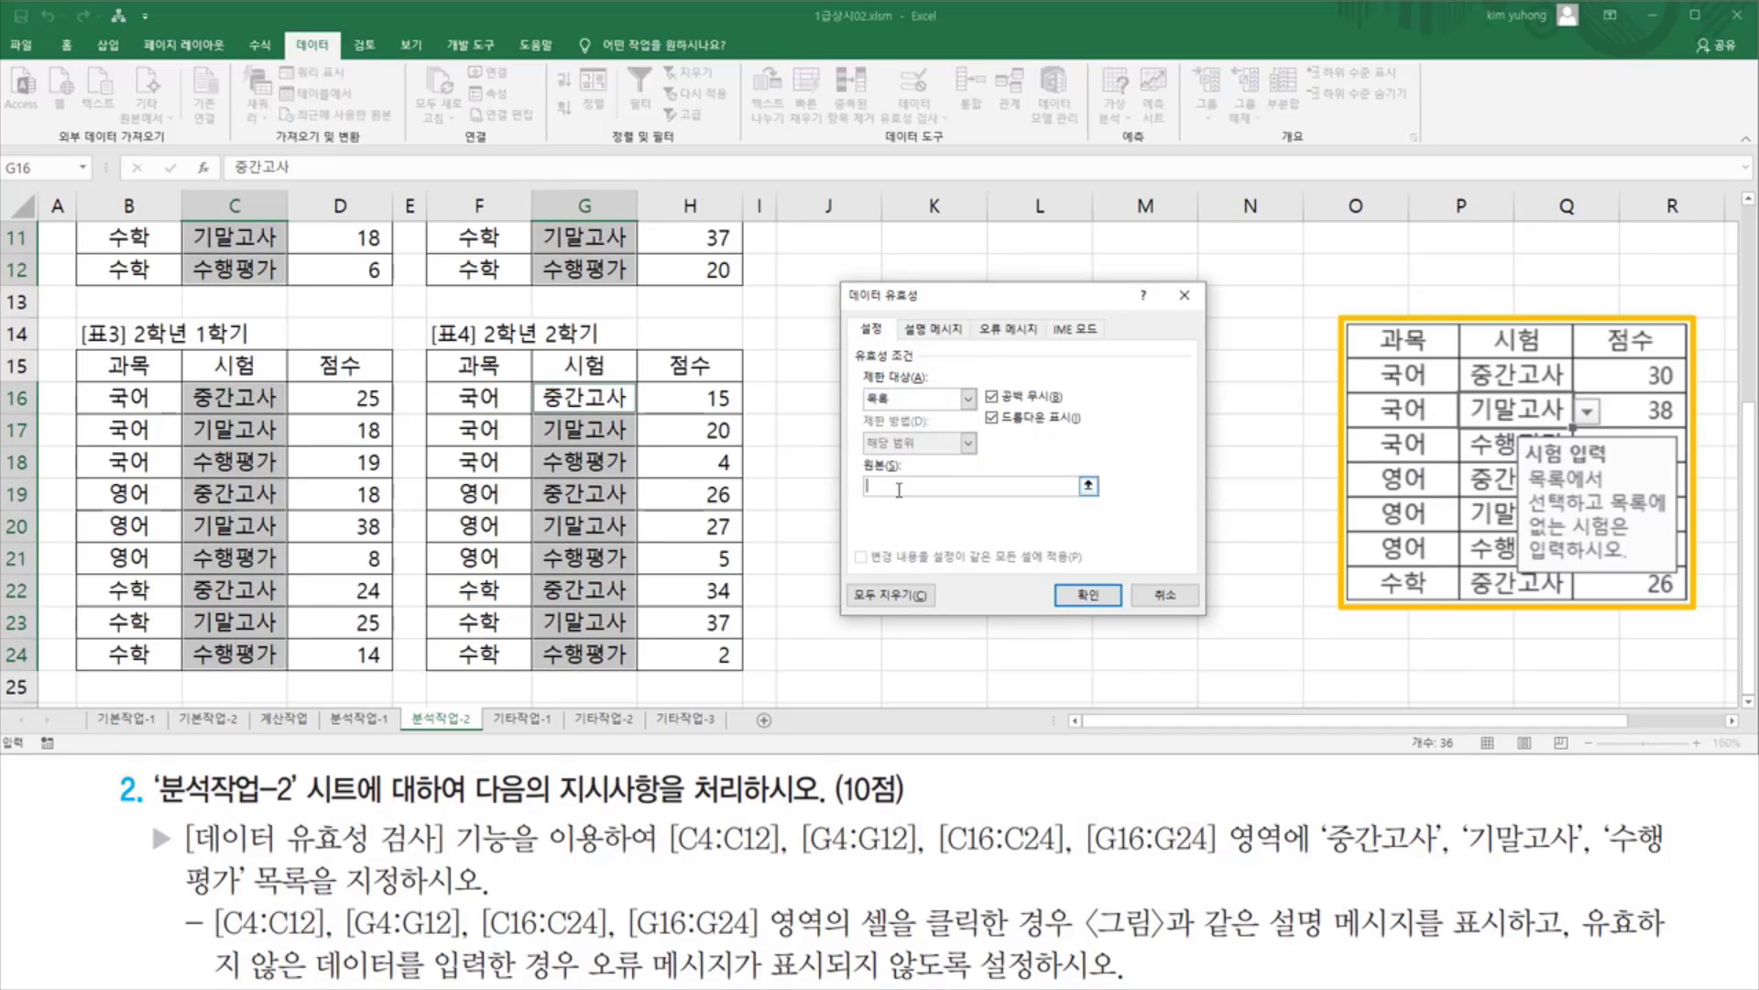
drag(1315, 858, 1661, 857)
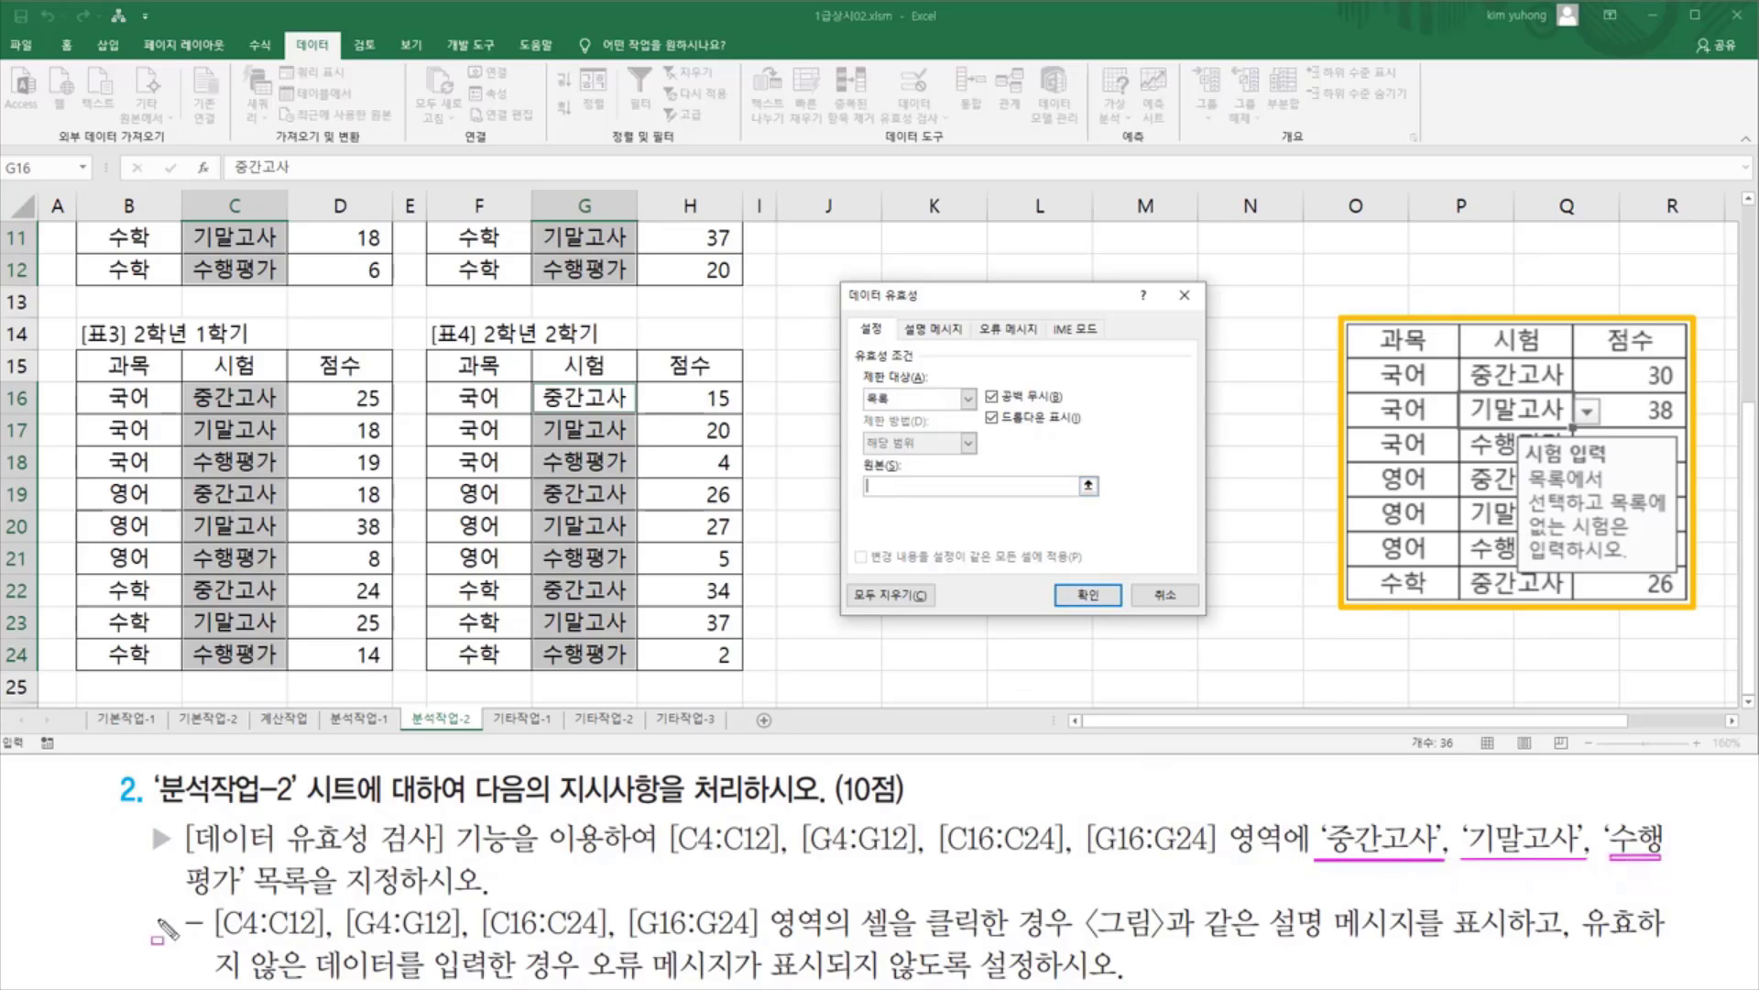
drag(181, 900, 255, 896)
drag(868, 497, 1043, 497)
key(Escape)
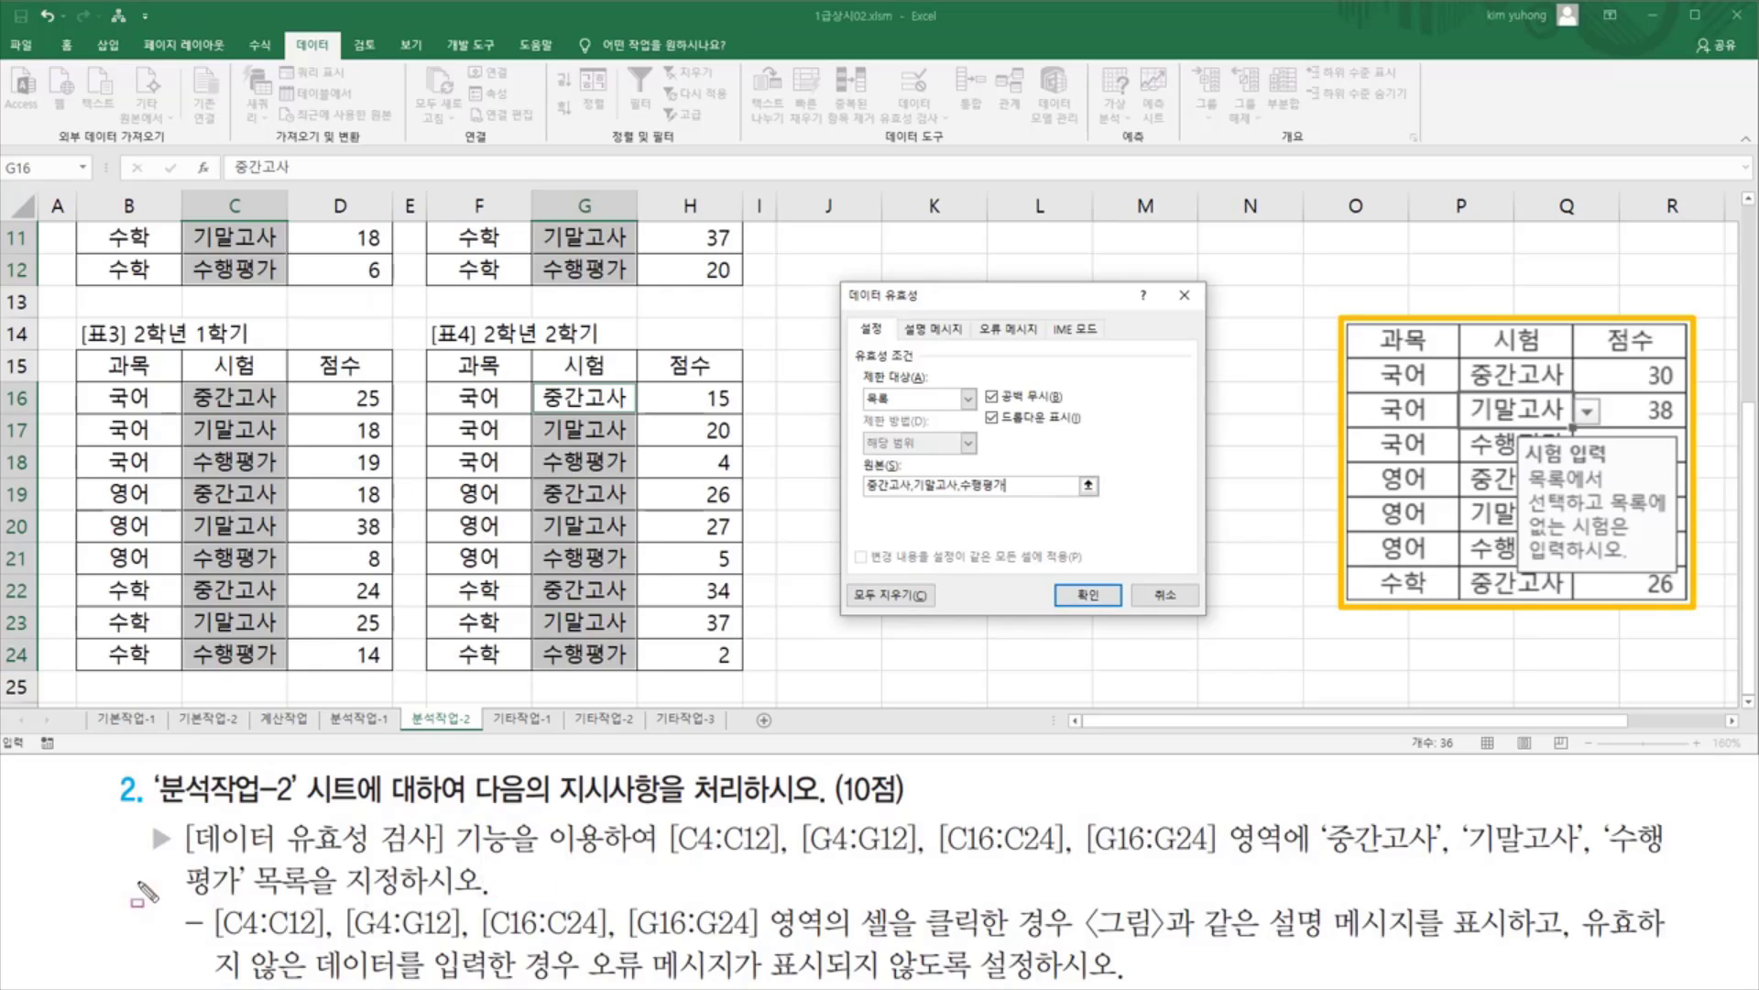
Set the input message title to 시험 입력 and its text to 목록에서 선택하고 목록에 없는 시험은 입력하시오
drag(182, 853, 1666, 855)
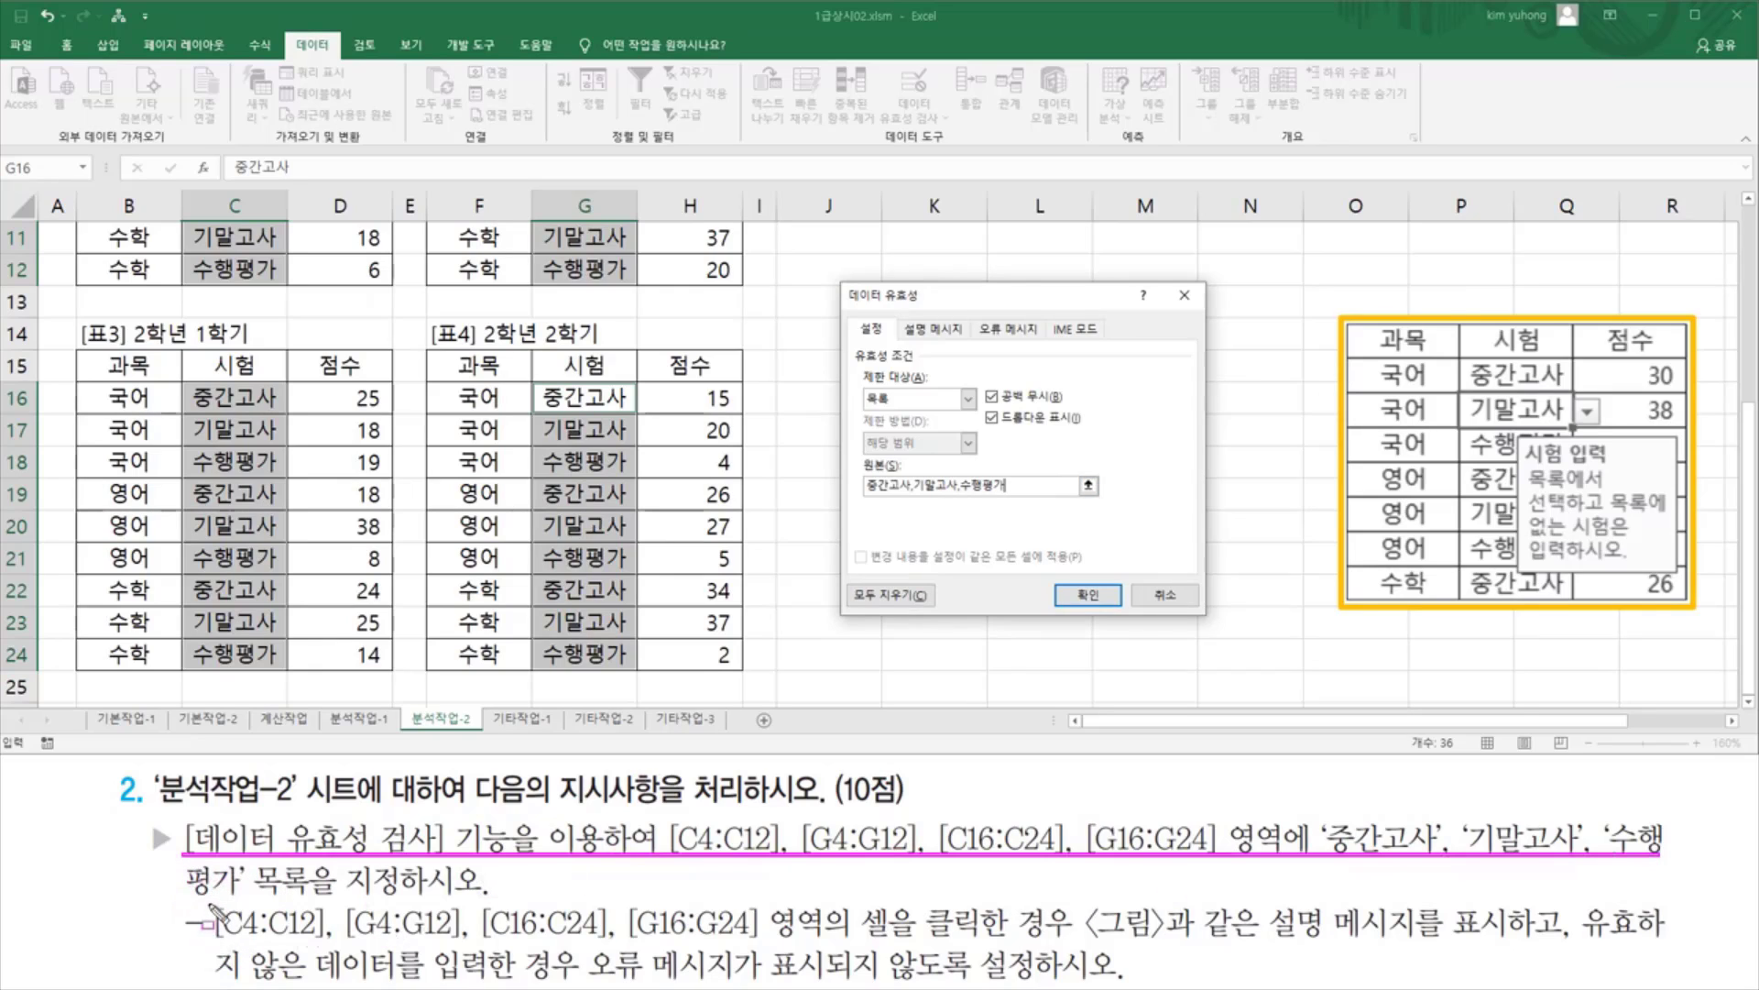
mouse_move(211, 907)
mouse_down()
mouse_move(767, 944)
mouse_move(749, 942)
mouse_up()
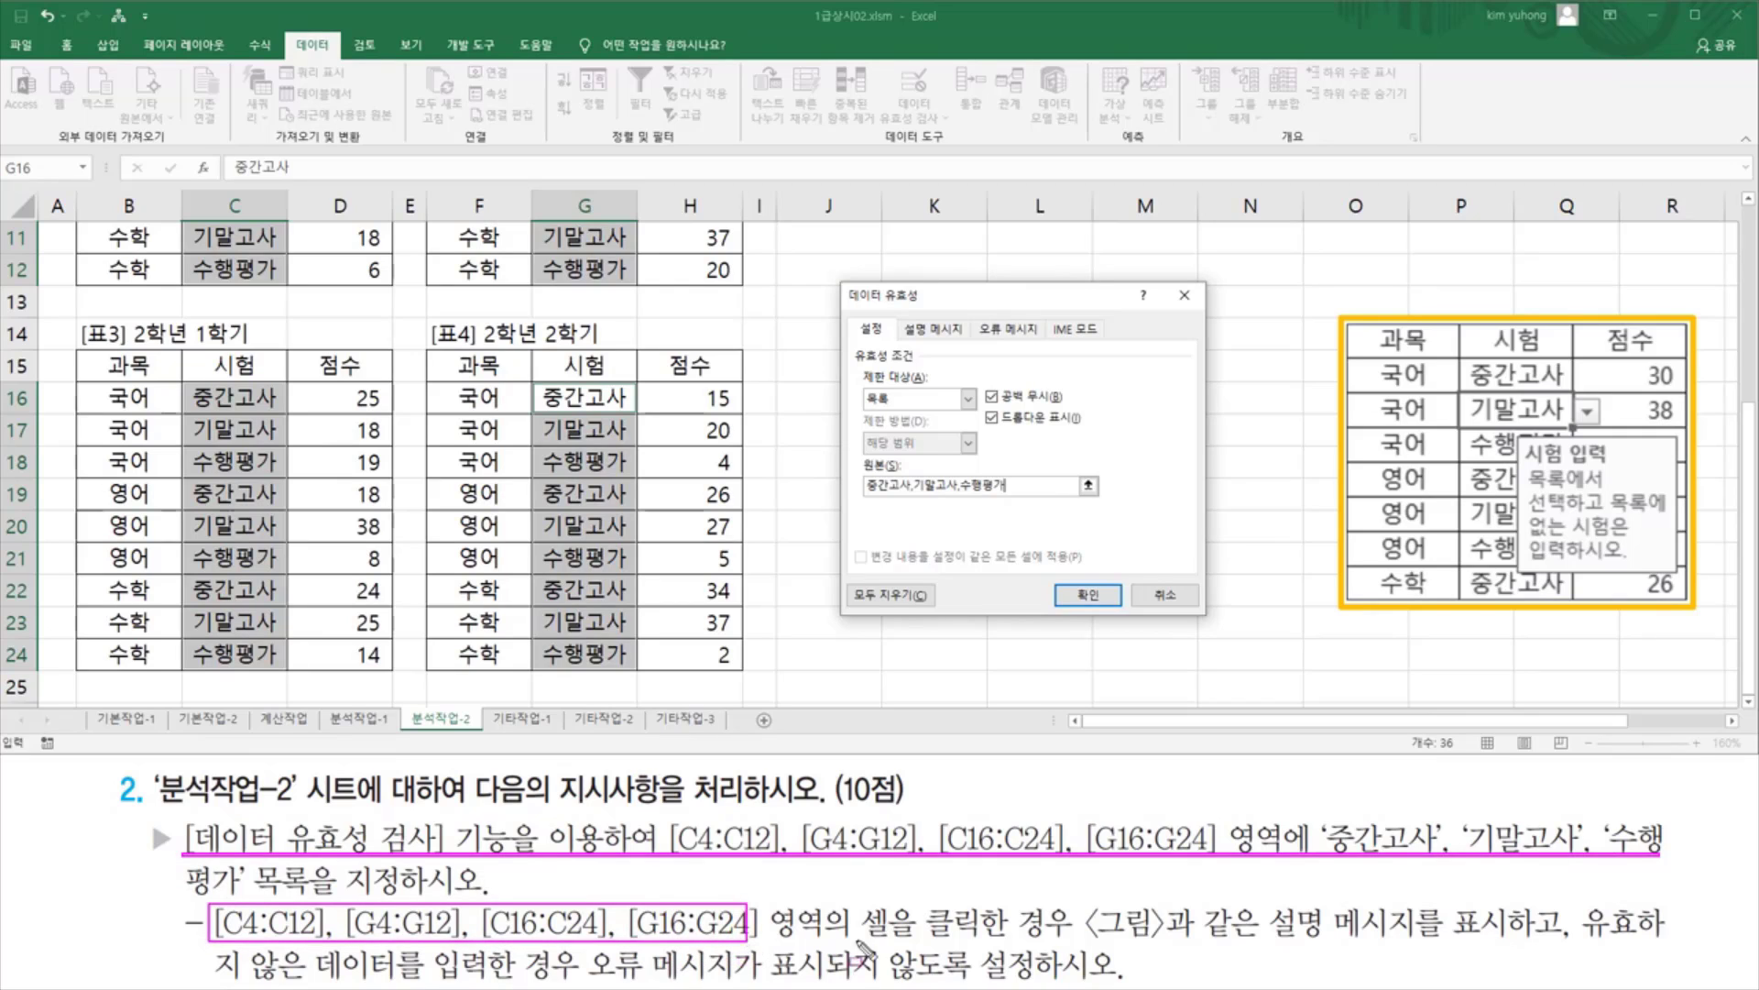
mouse_move(857, 940)
mouse_down()
mouse_move(1063, 941)
mouse_move(1095, 912)
mouse_move(1108, 932)
mouse_move(1196, 949)
mouse_move(1513, 921)
mouse_move(1514, 898)
mouse_up()
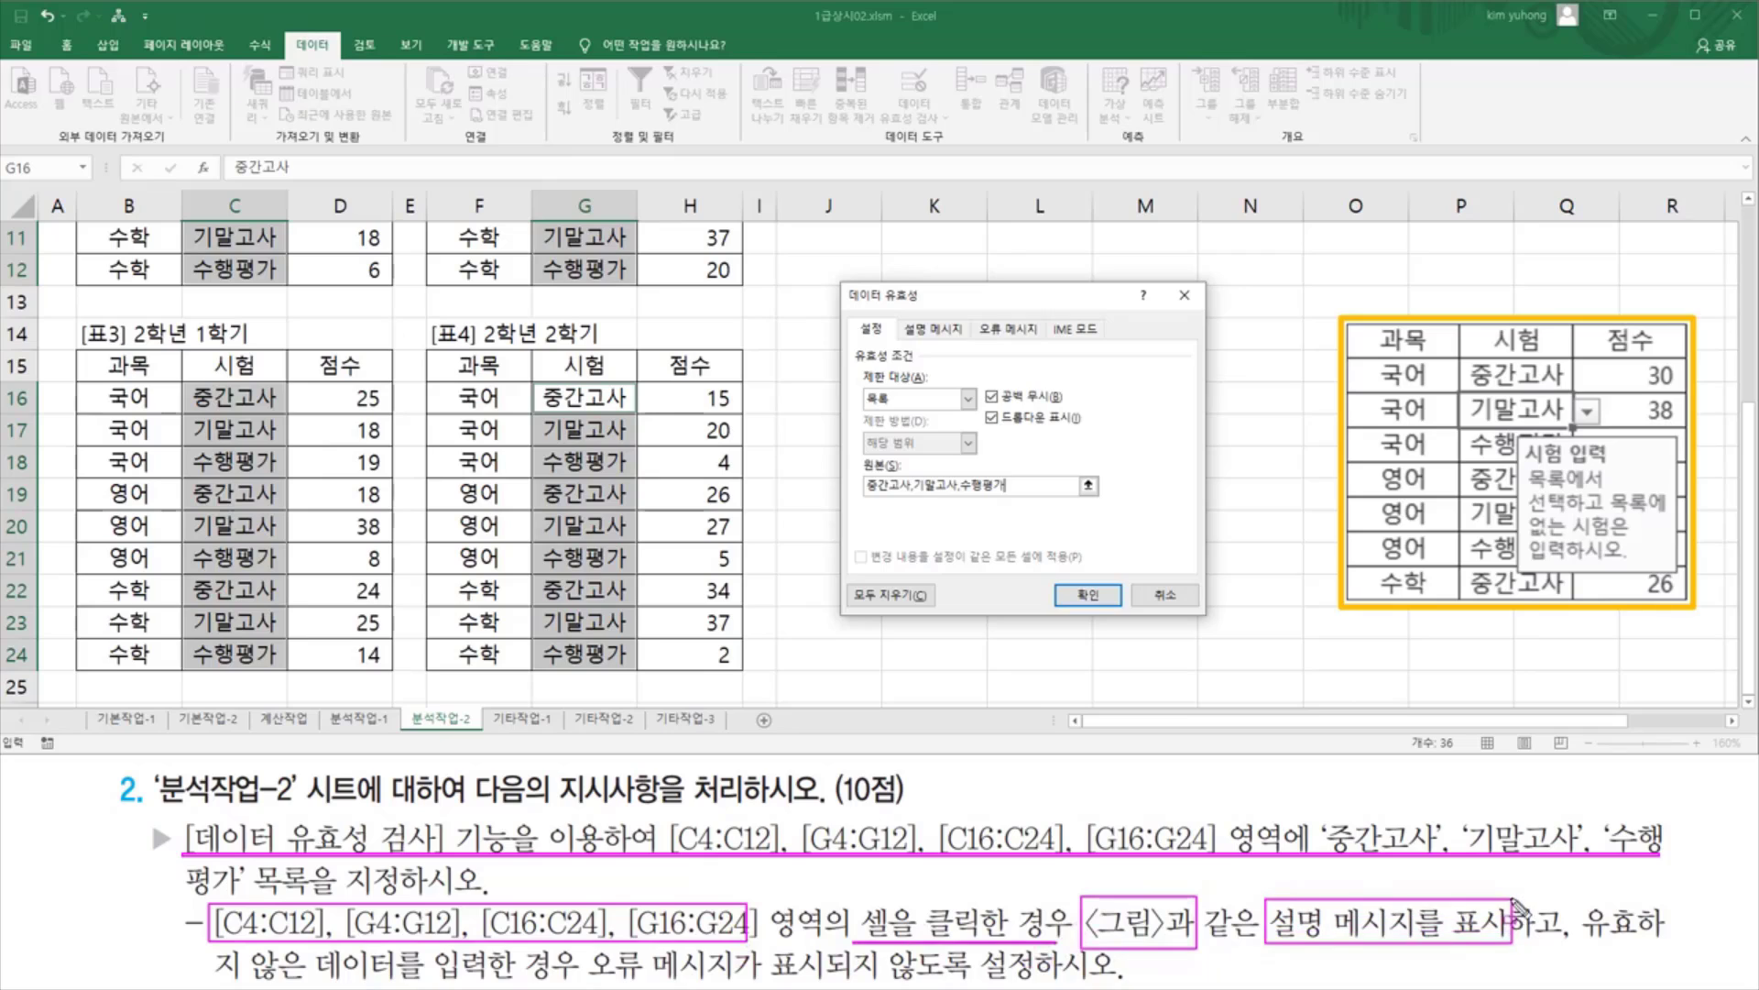
mouse_move(1525, 443)
mouse_down()
mouse_move(1695, 595)
mouse_move(1683, 578)
mouse_up()
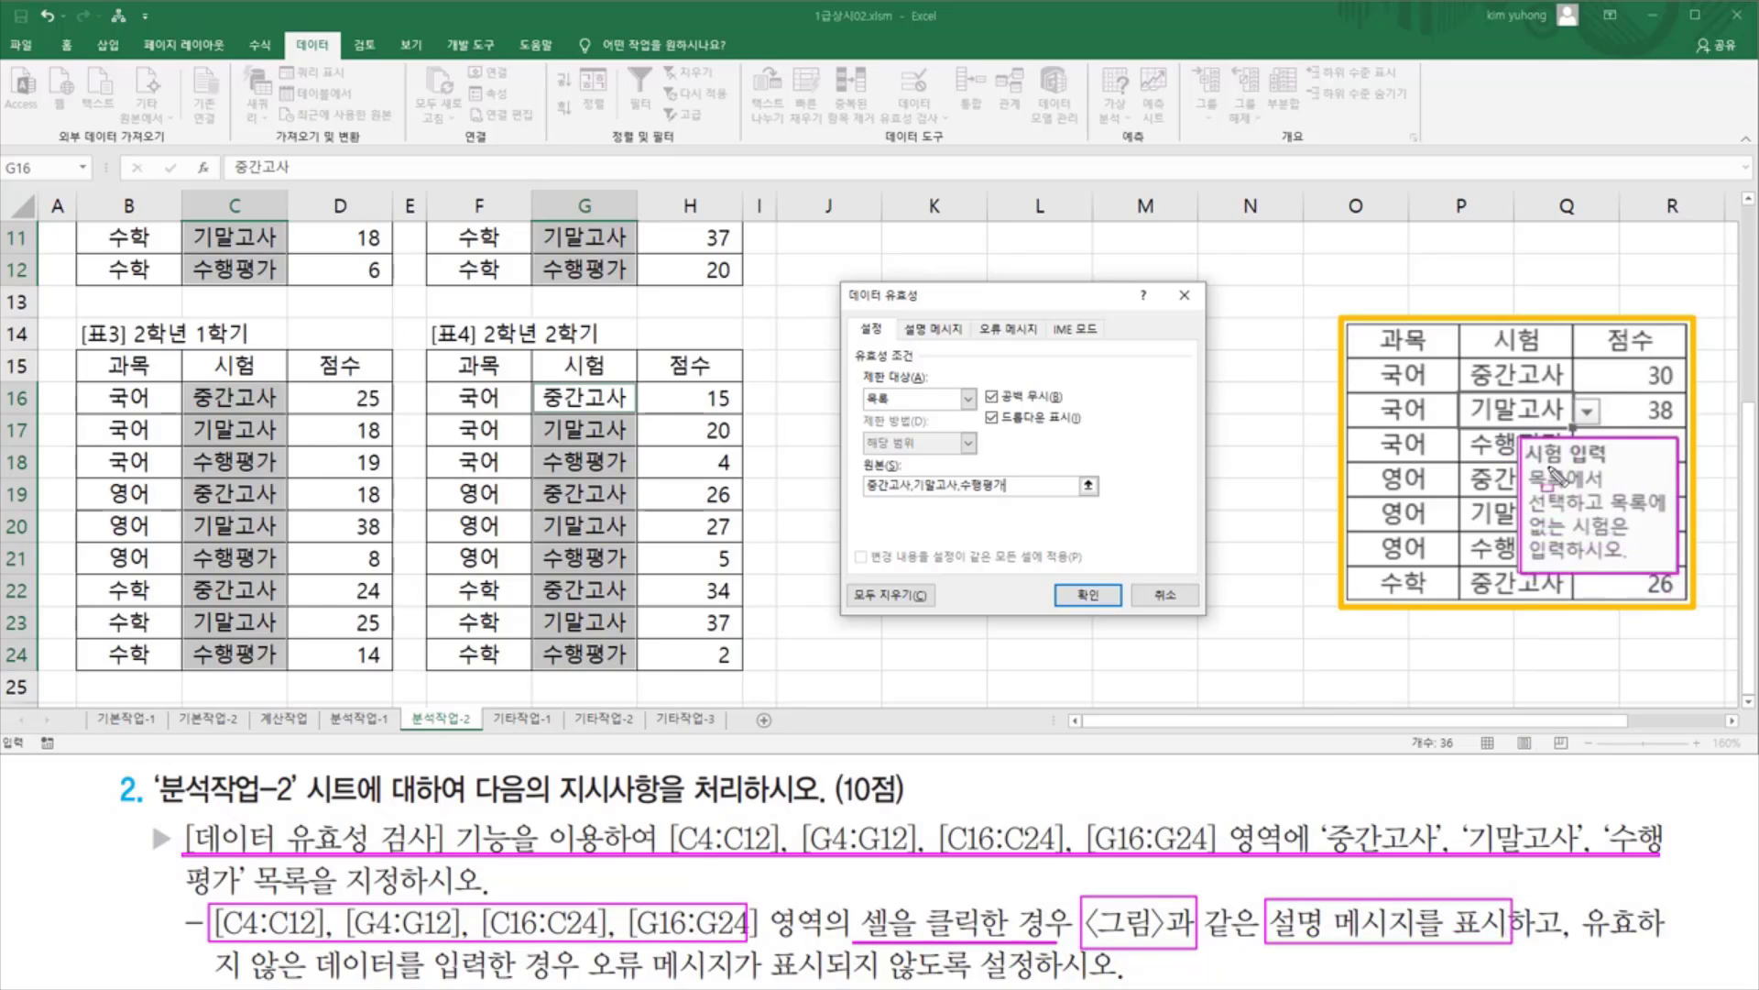
mouse_move(1521, 464)
mouse_down()
mouse_move(1631, 485)
mouse_move(1611, 443)
mouse_move(1536, 488)
mouse_move(1682, 588)
mouse_move(1673, 572)
mouse_up()
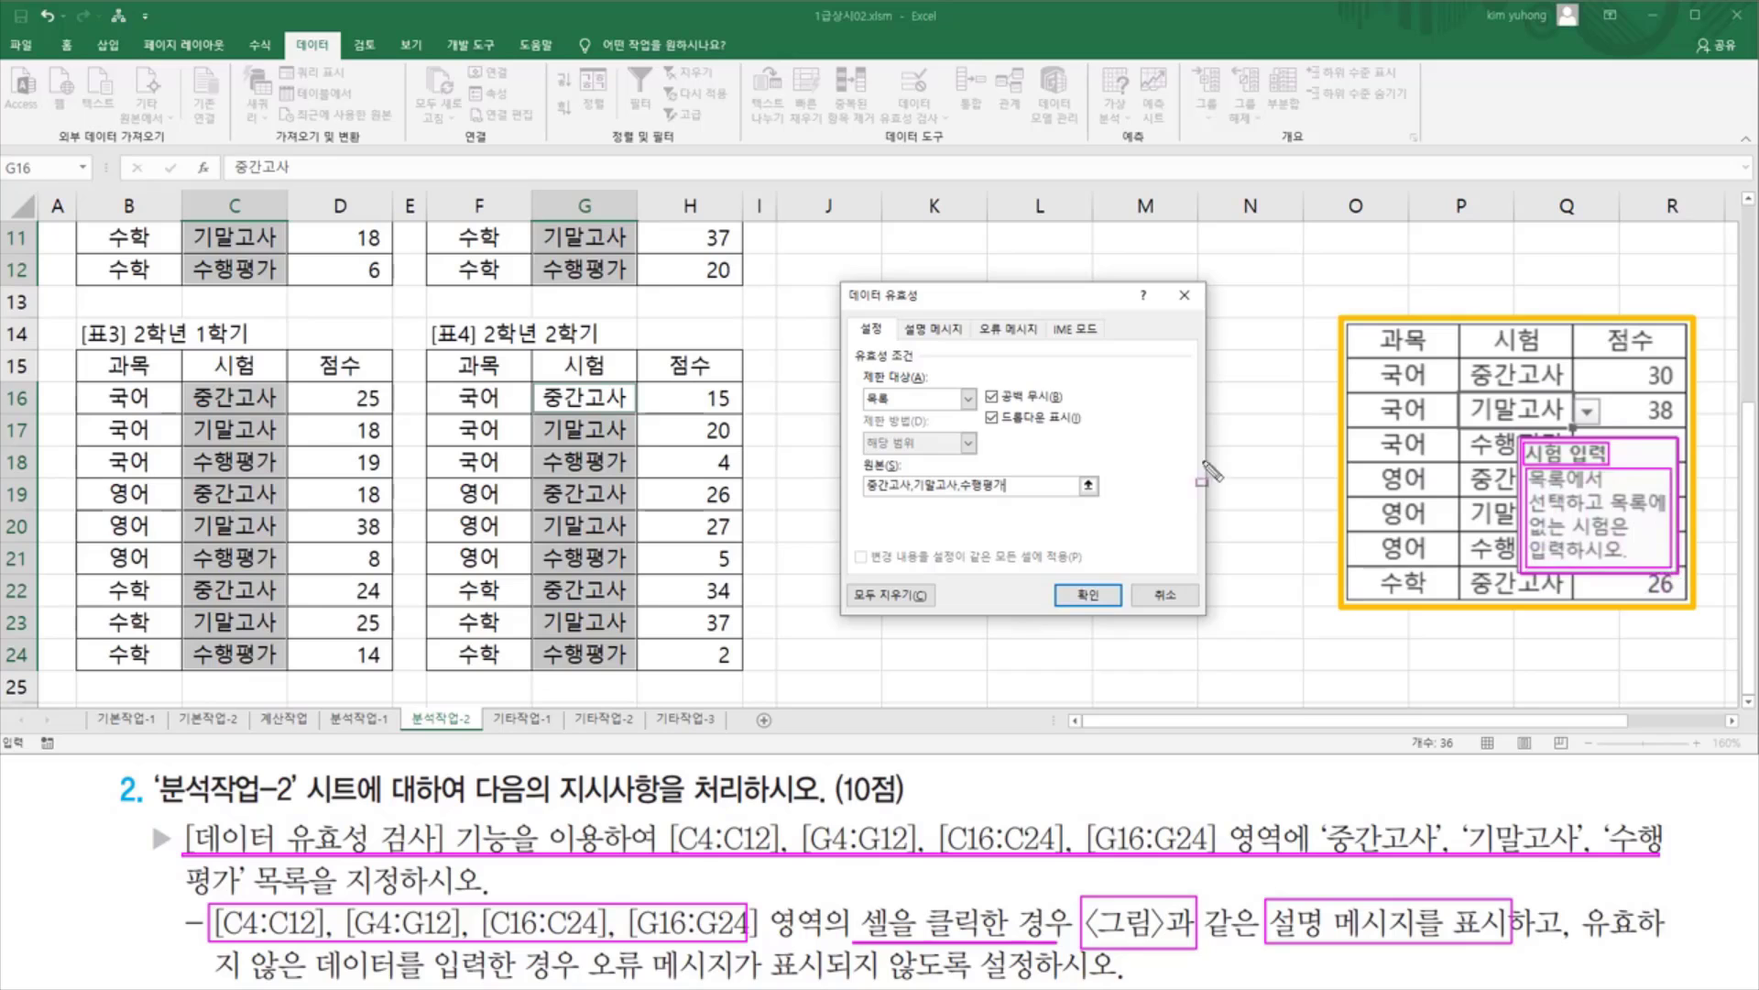
drag(896, 310, 975, 343)
drag(968, 361, 979, 369)
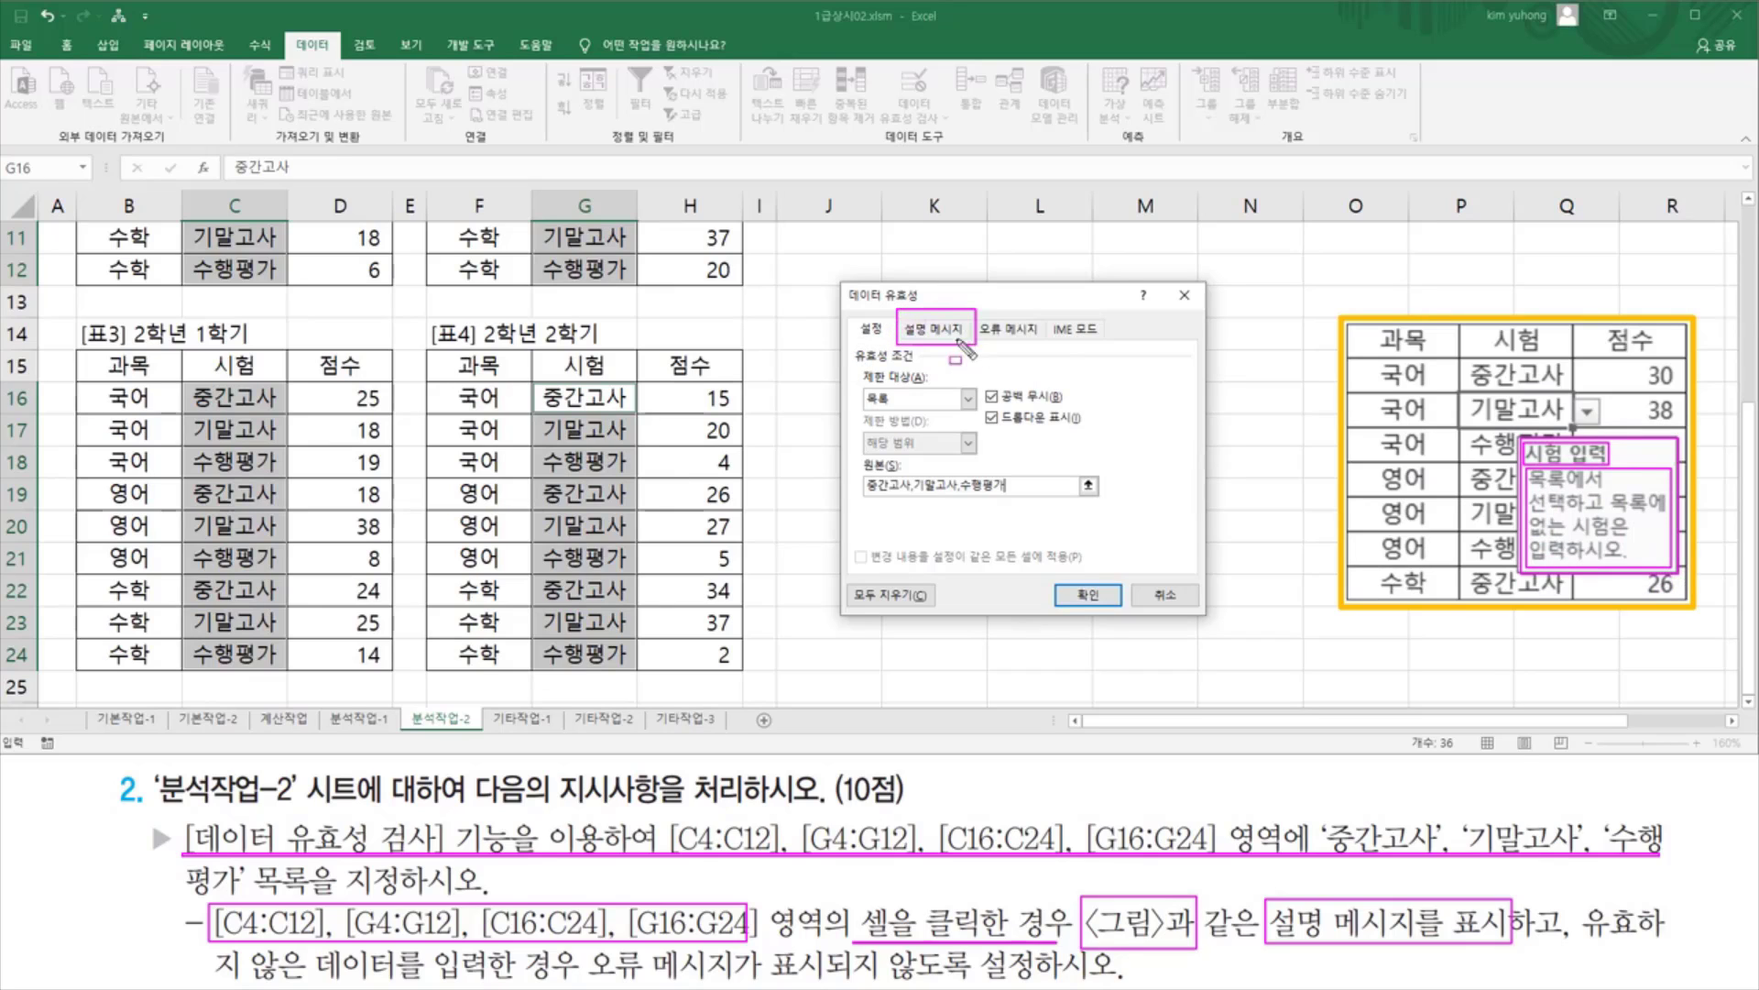
click(932, 330)
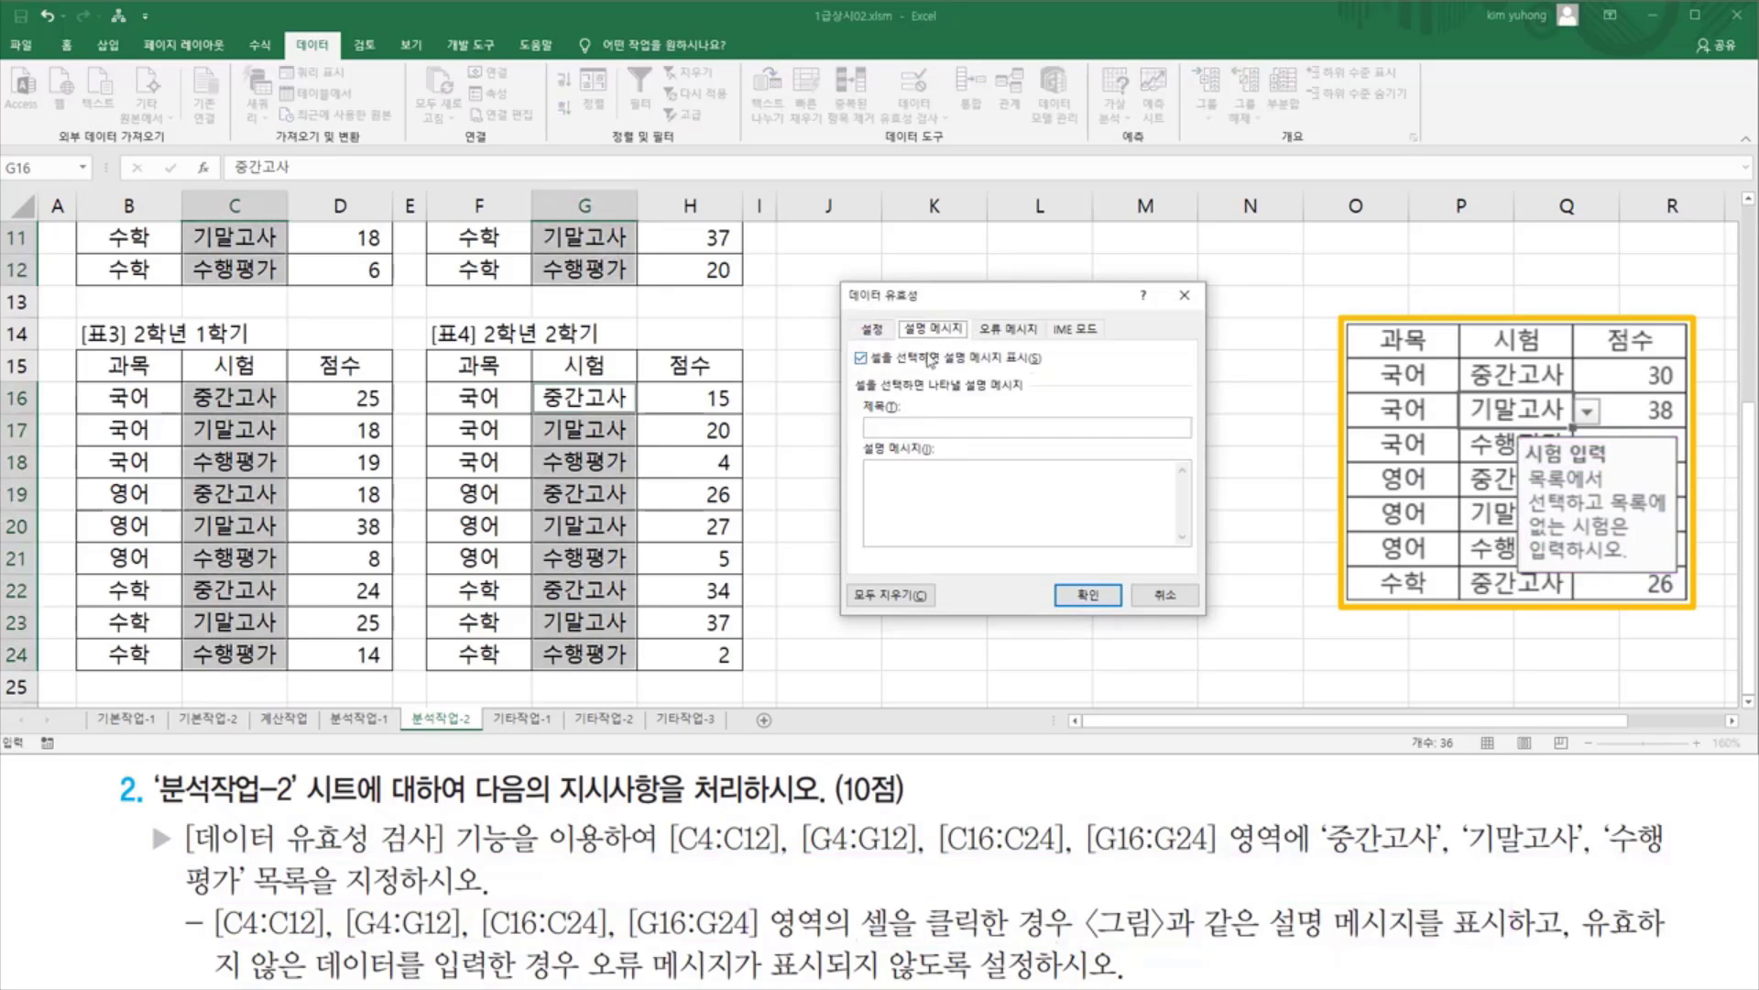
click(902, 427)
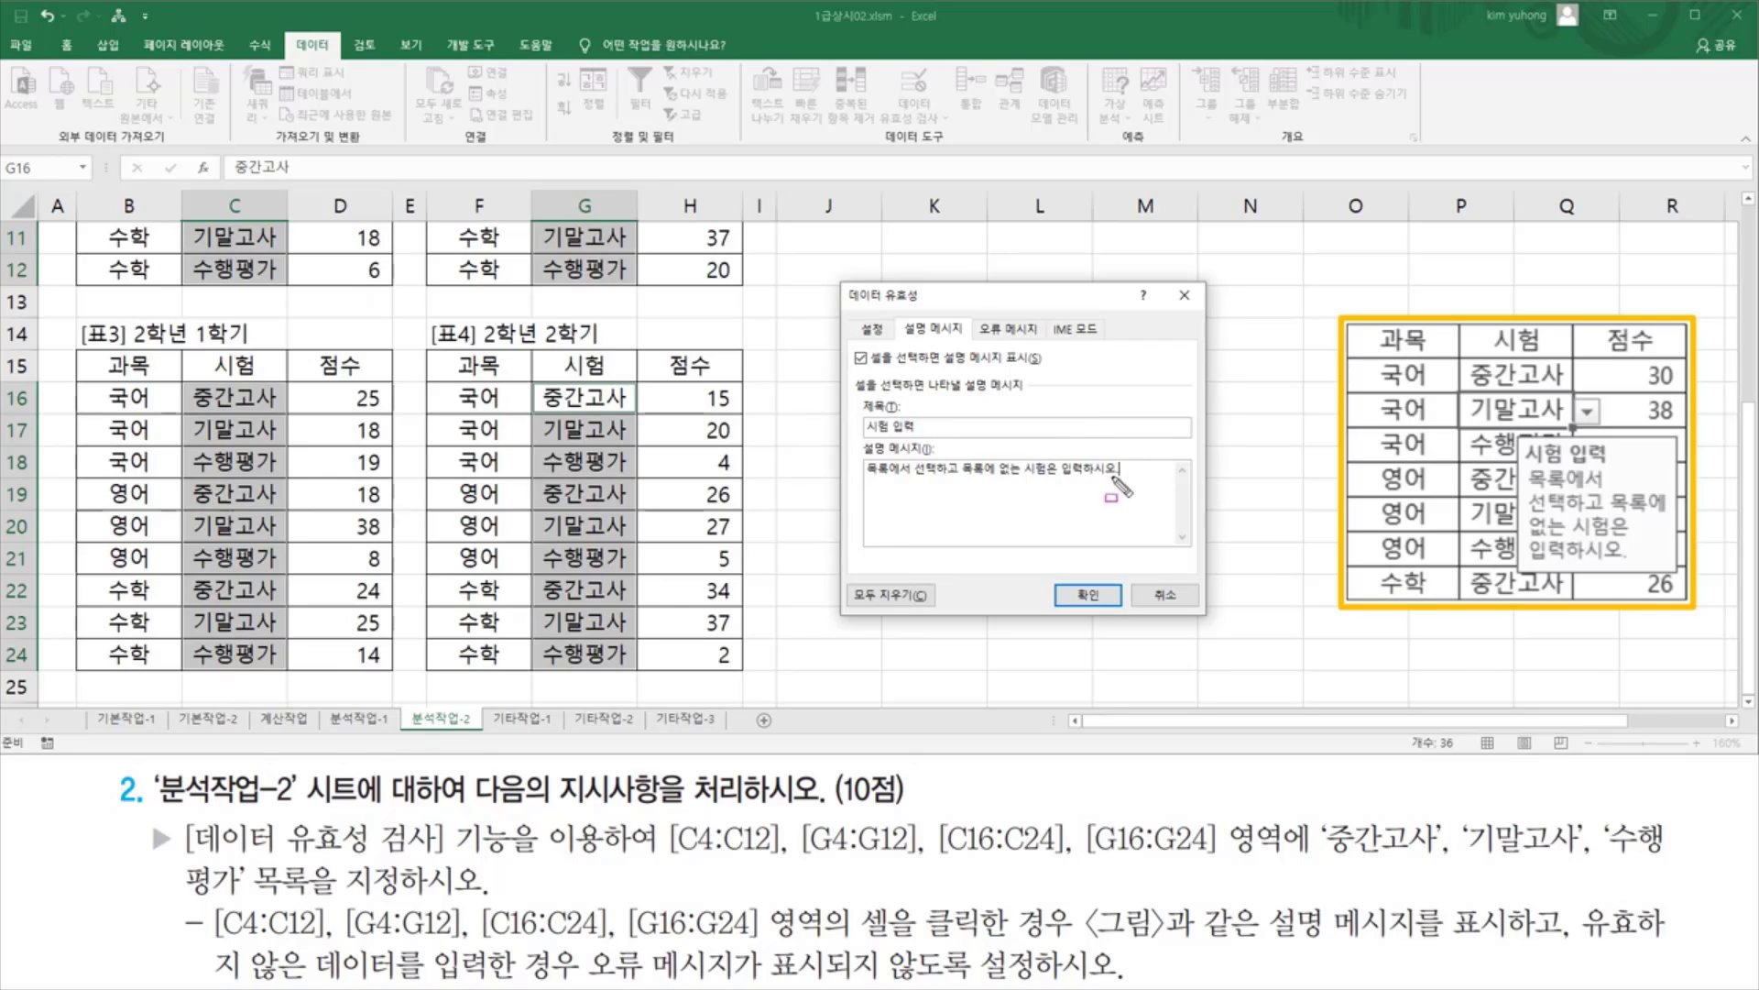
drag(1112, 476, 1130, 476)
drag(1620, 561, 1634, 561)
Turn off the error message for invalid data in the validation rule, as the instruction requires
mouse_move(1564, 887)
mouse_down()
mouse_move(1563, 959)
mouse_move(1670, 941)
mouse_up()
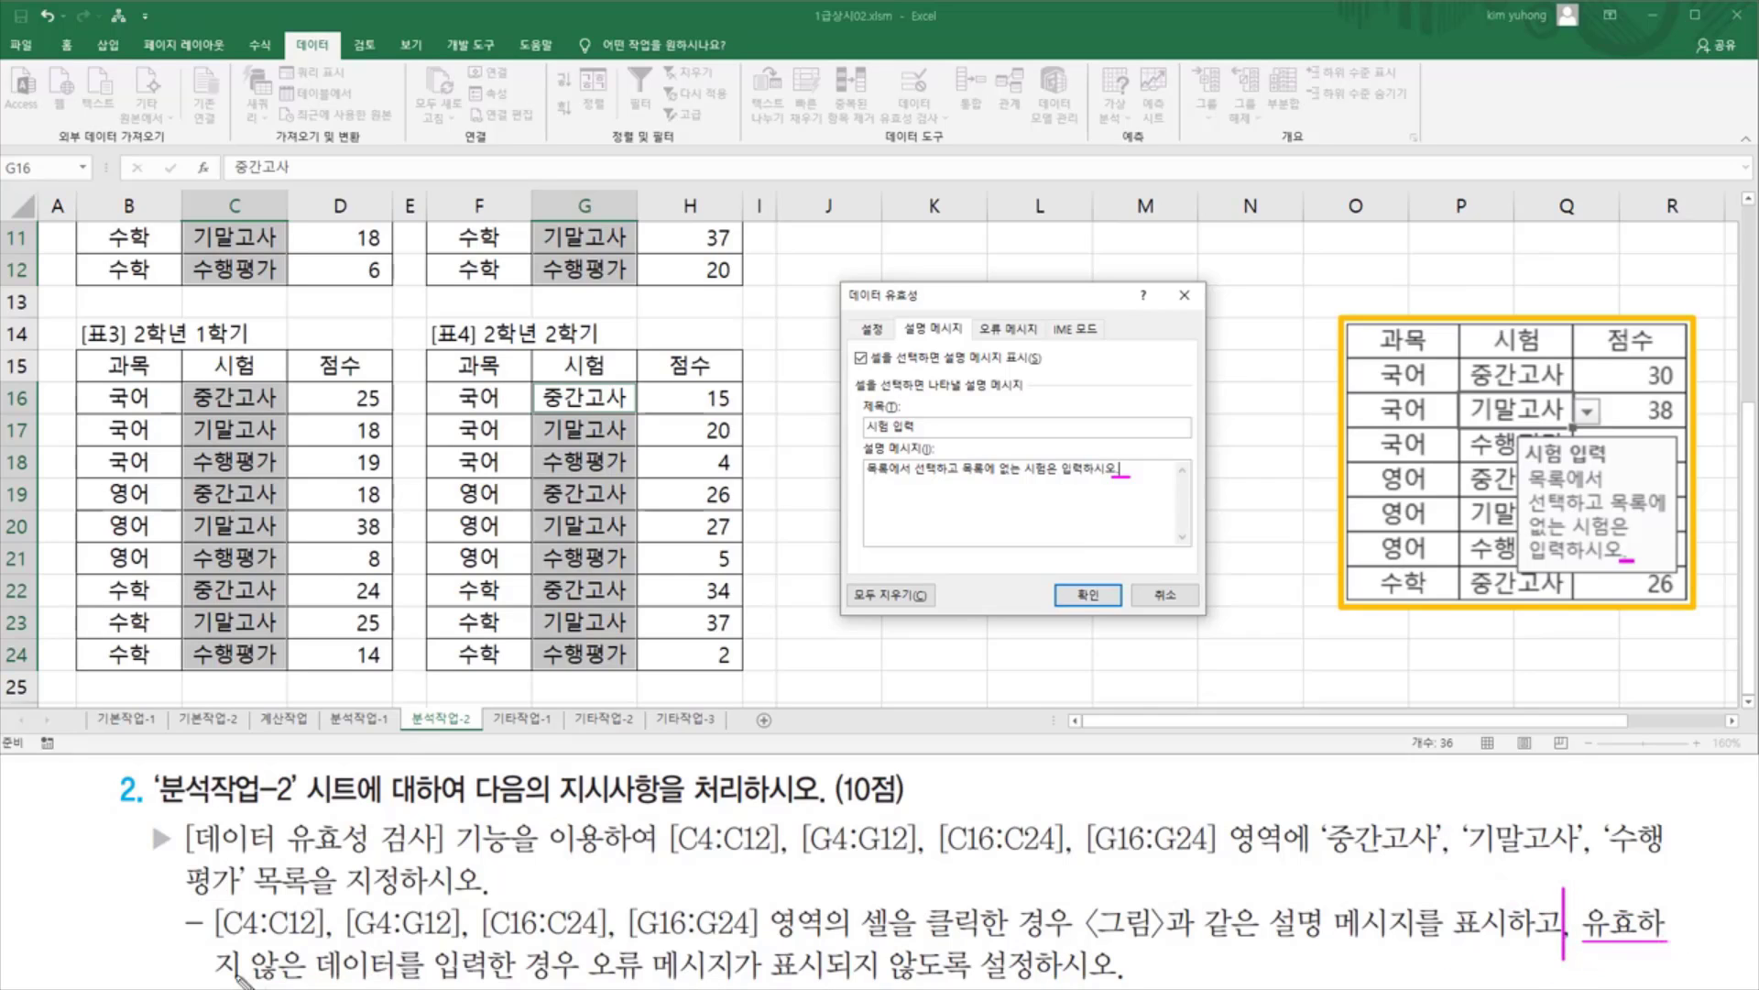
drag(215, 977, 750, 982)
drag(776, 980, 1072, 986)
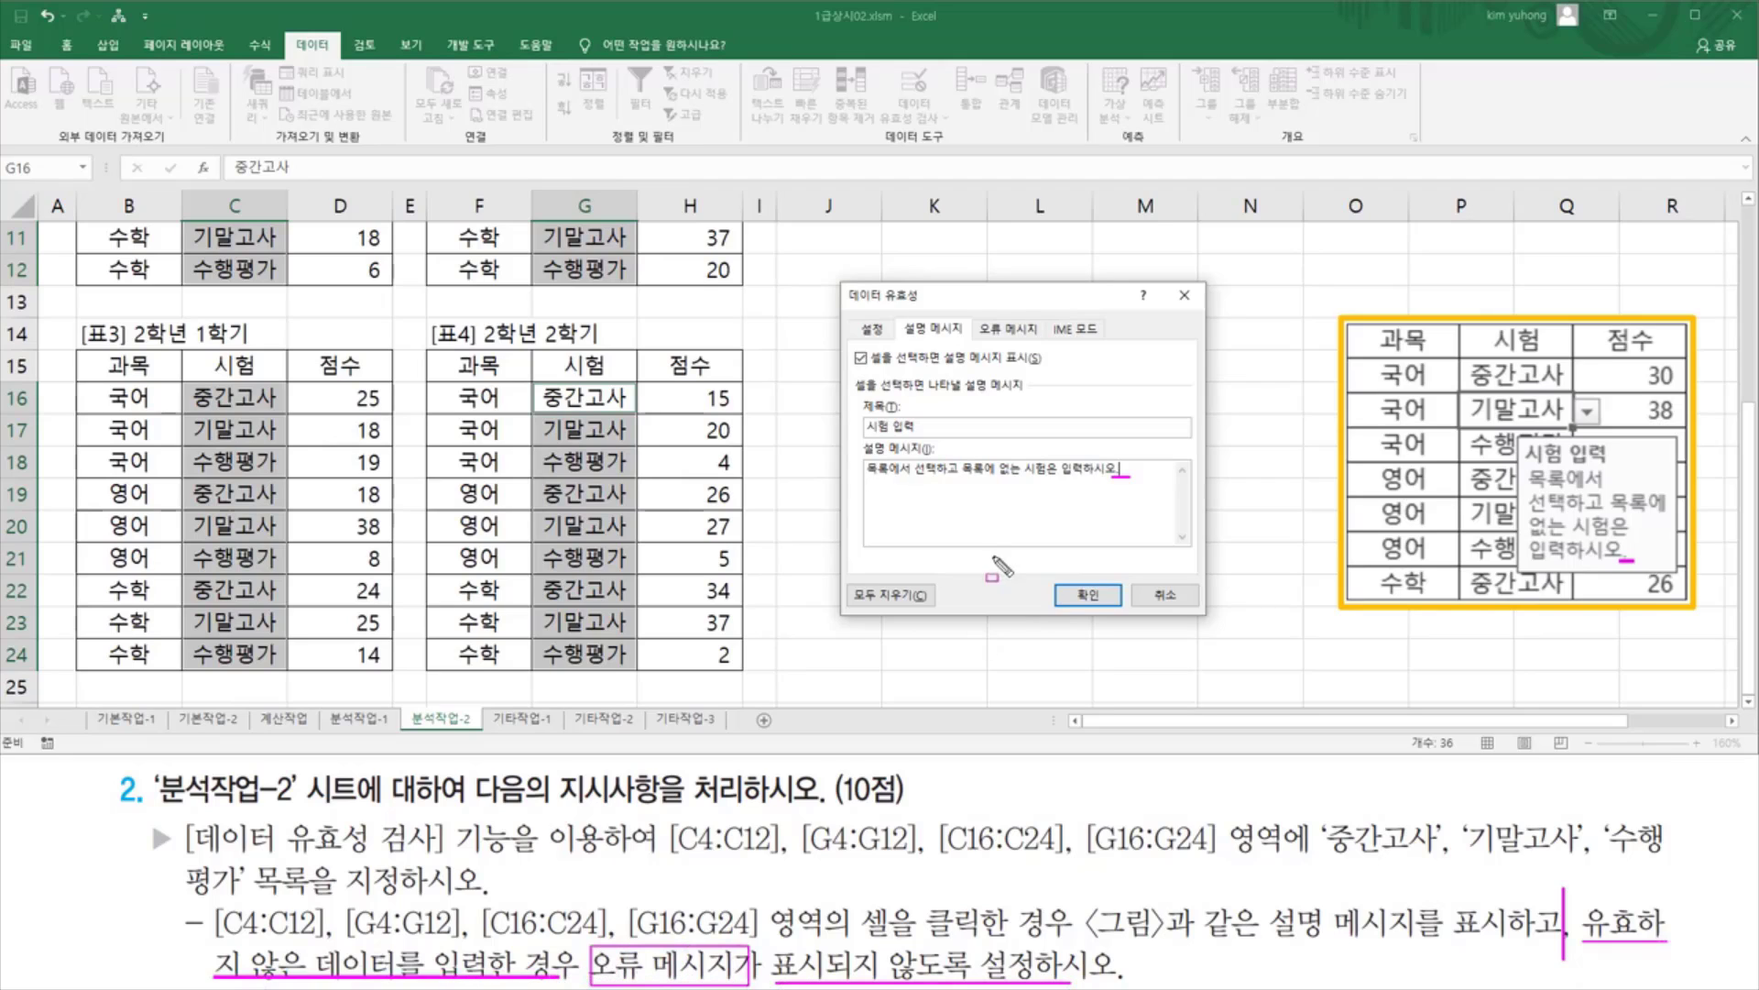
drag(973, 310, 1046, 341)
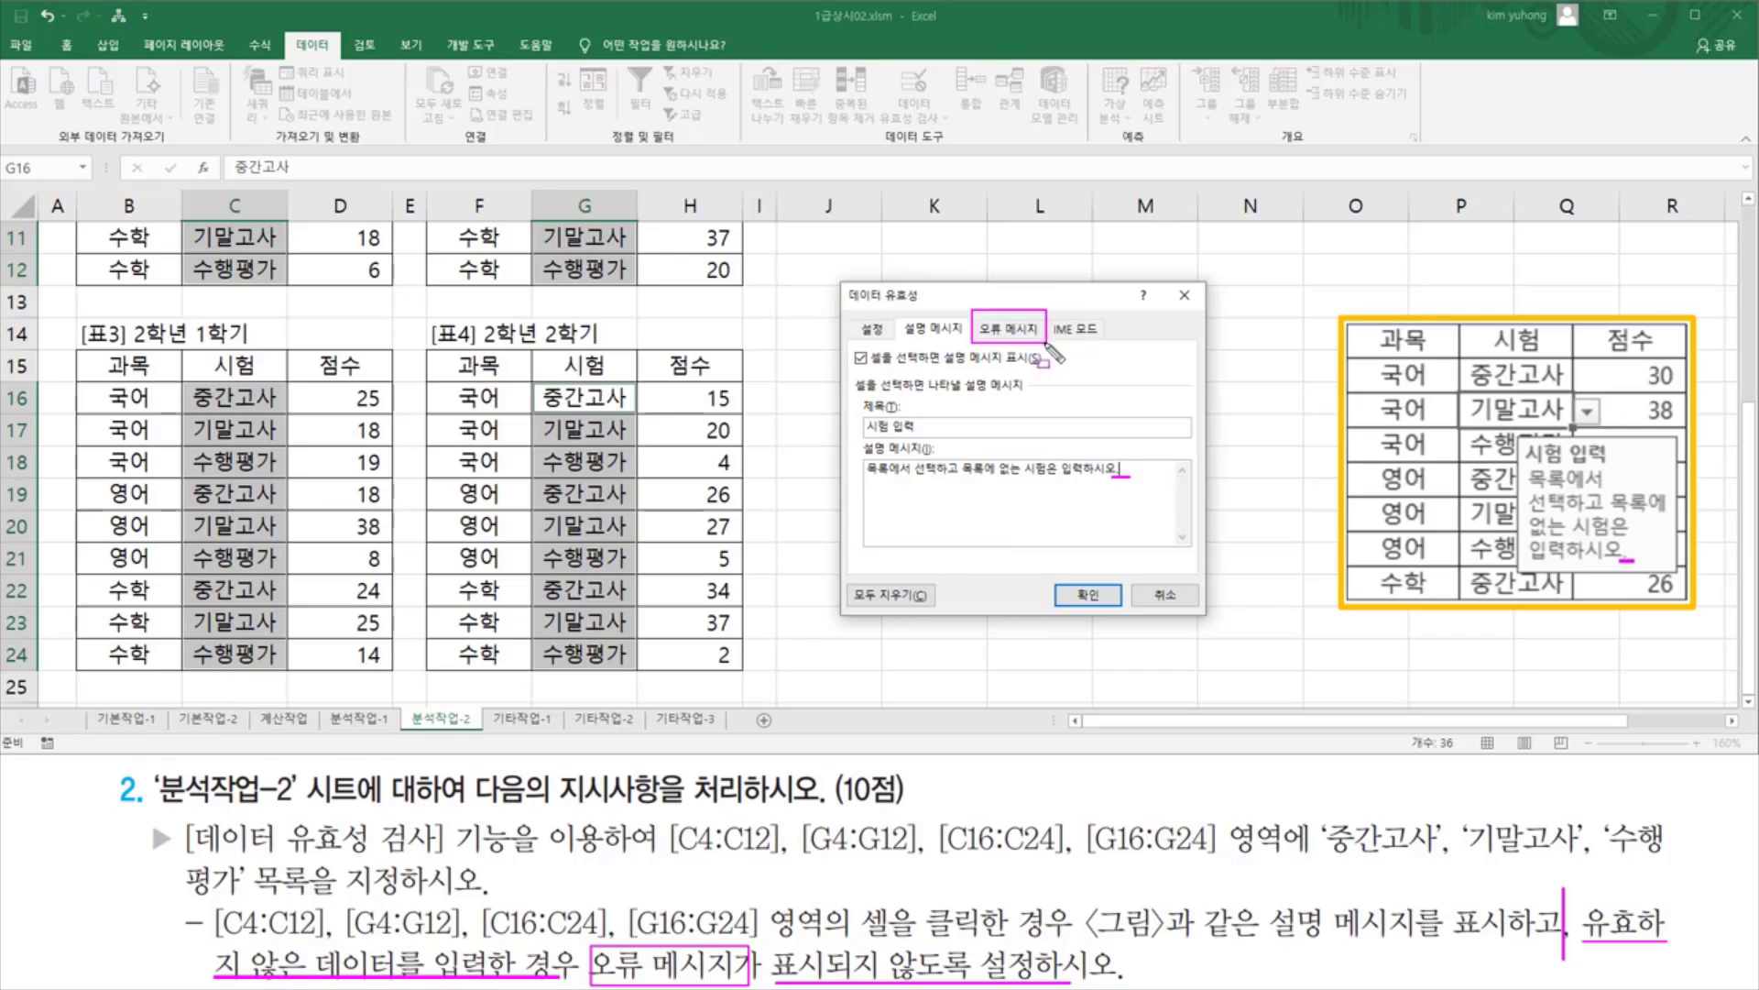
key(Escape)
click(1003, 330)
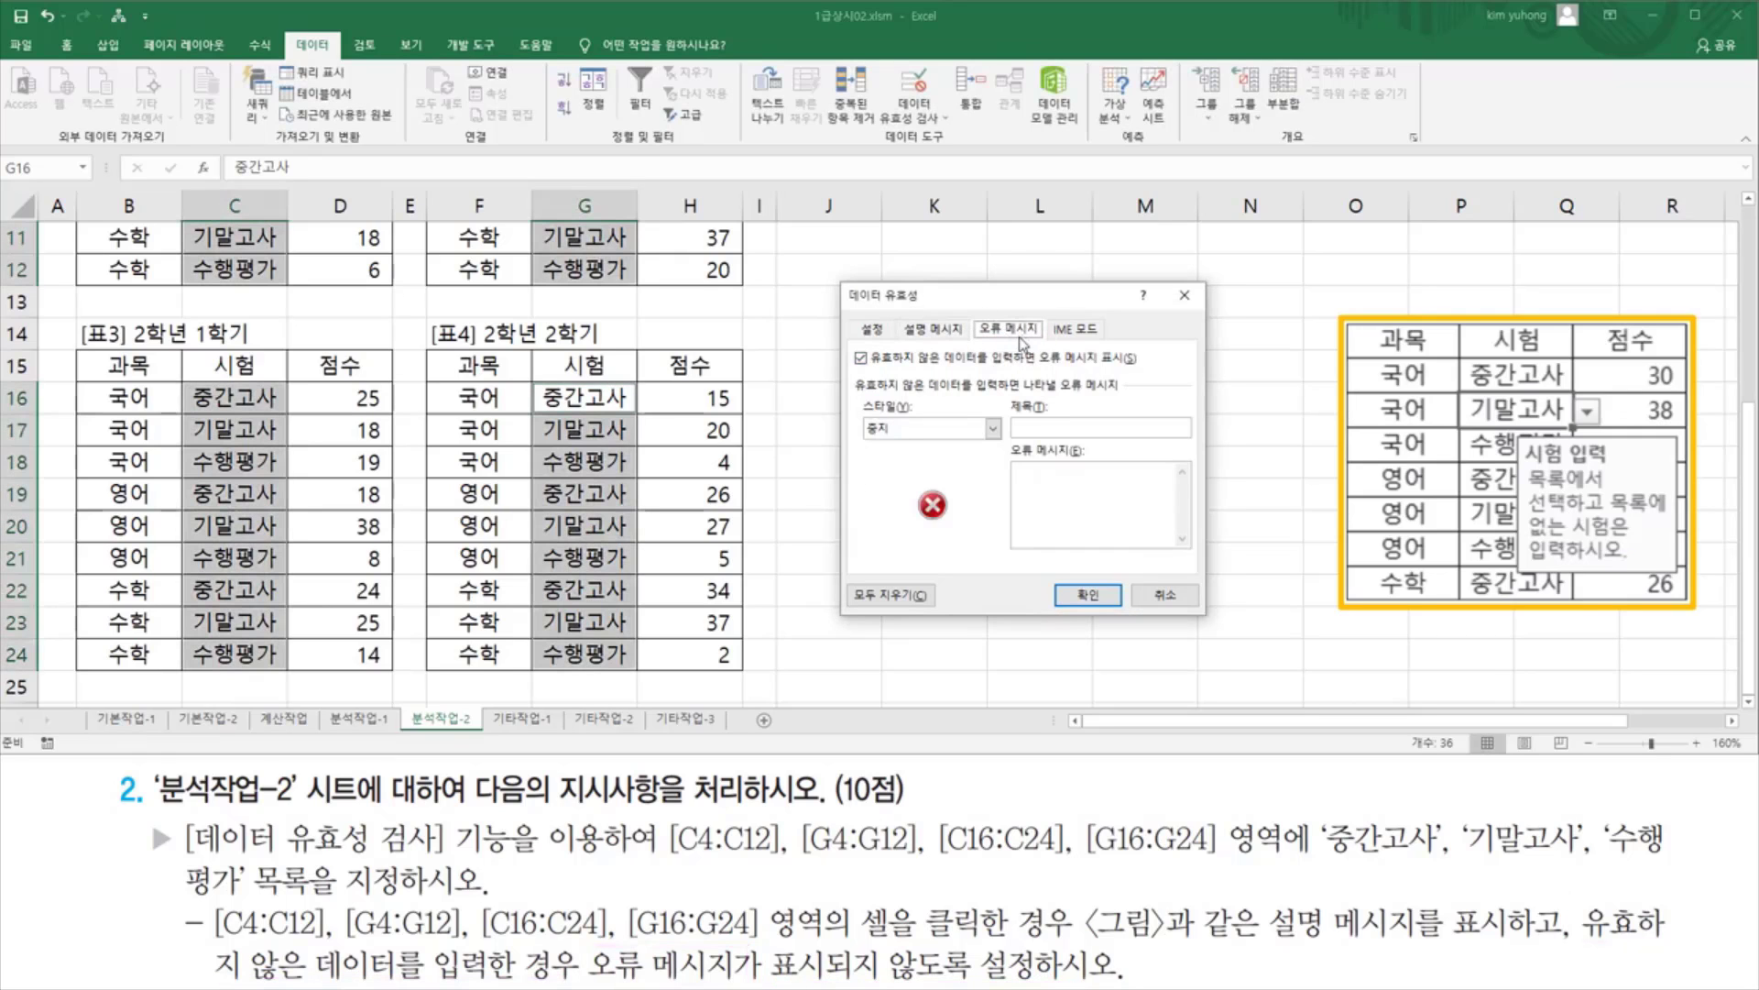
key(ctrl+2)
drag(874, 369, 1144, 373)
drag(846, 346, 868, 370)
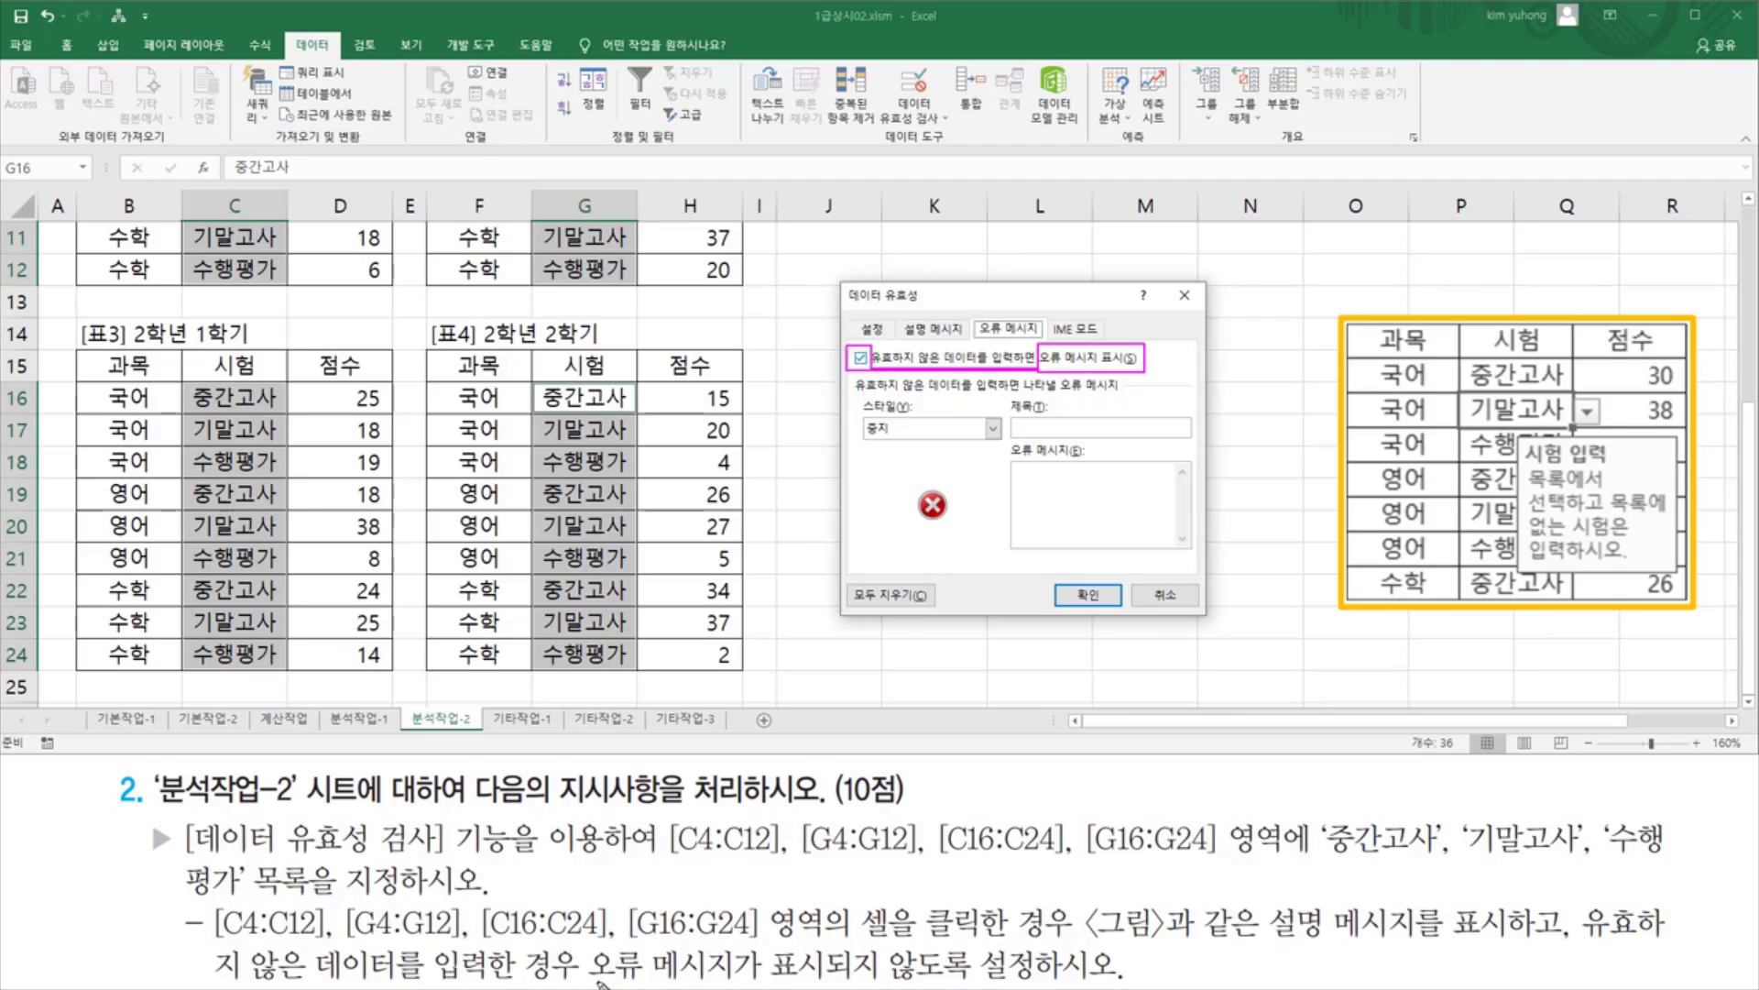
drag(594, 981, 1032, 983)
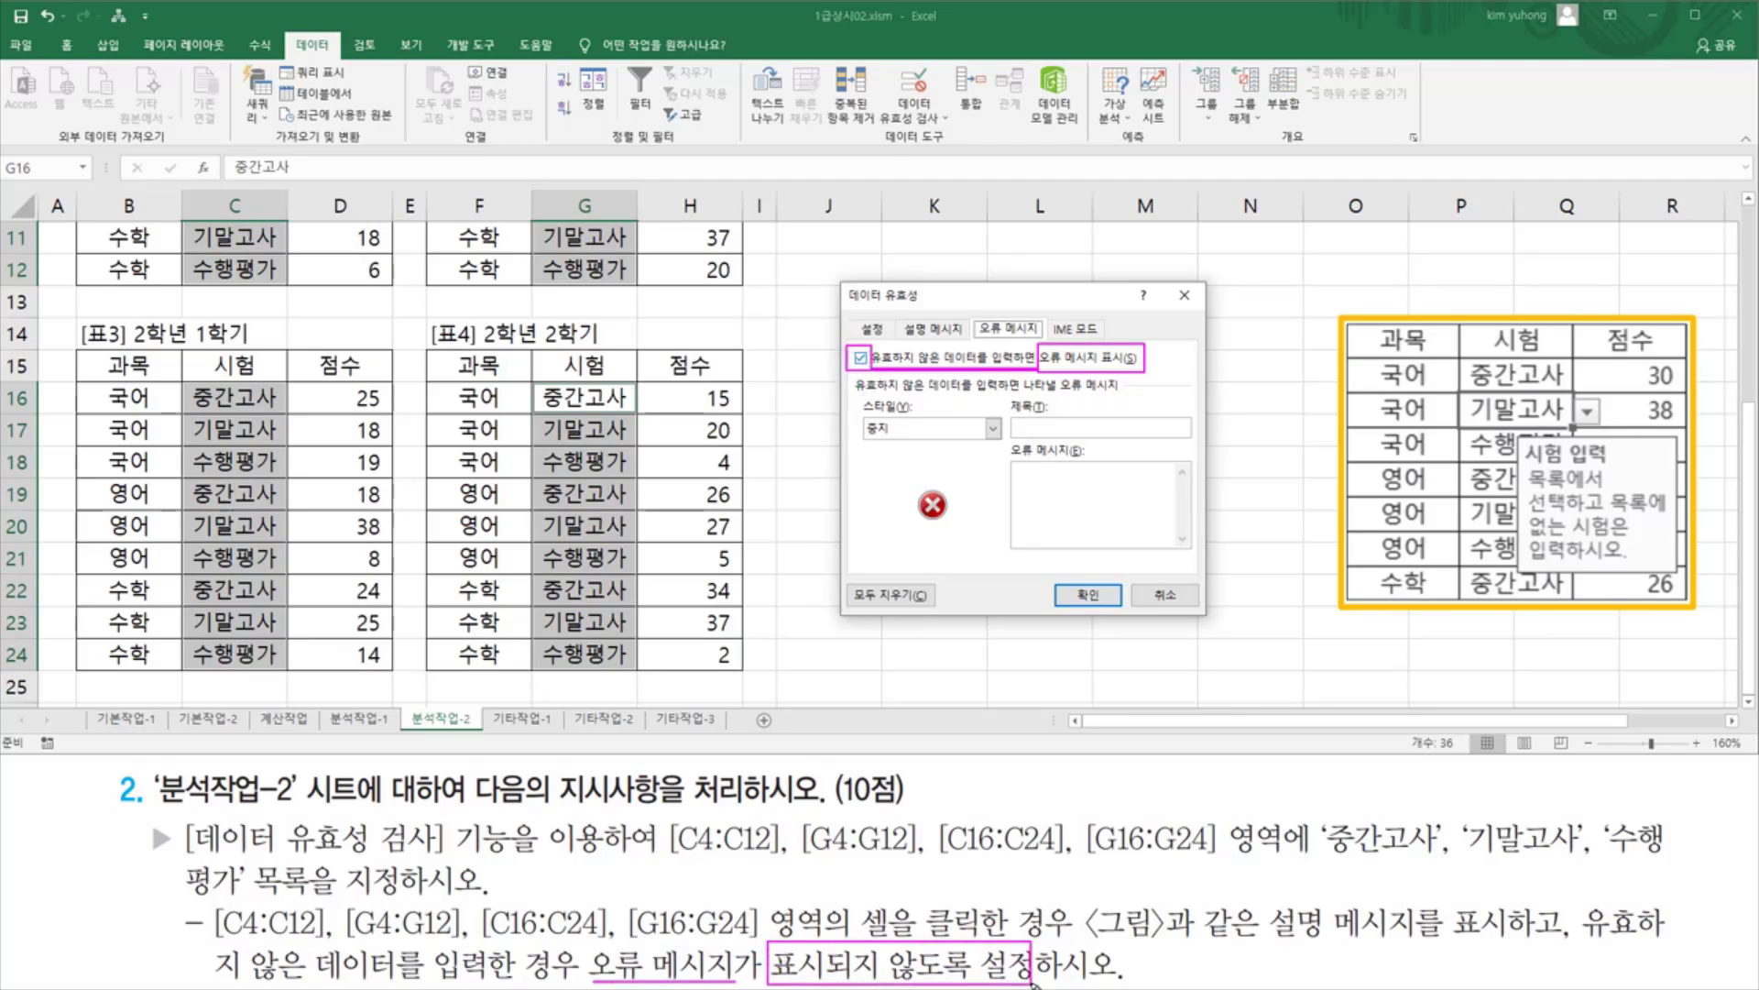
click(861, 358)
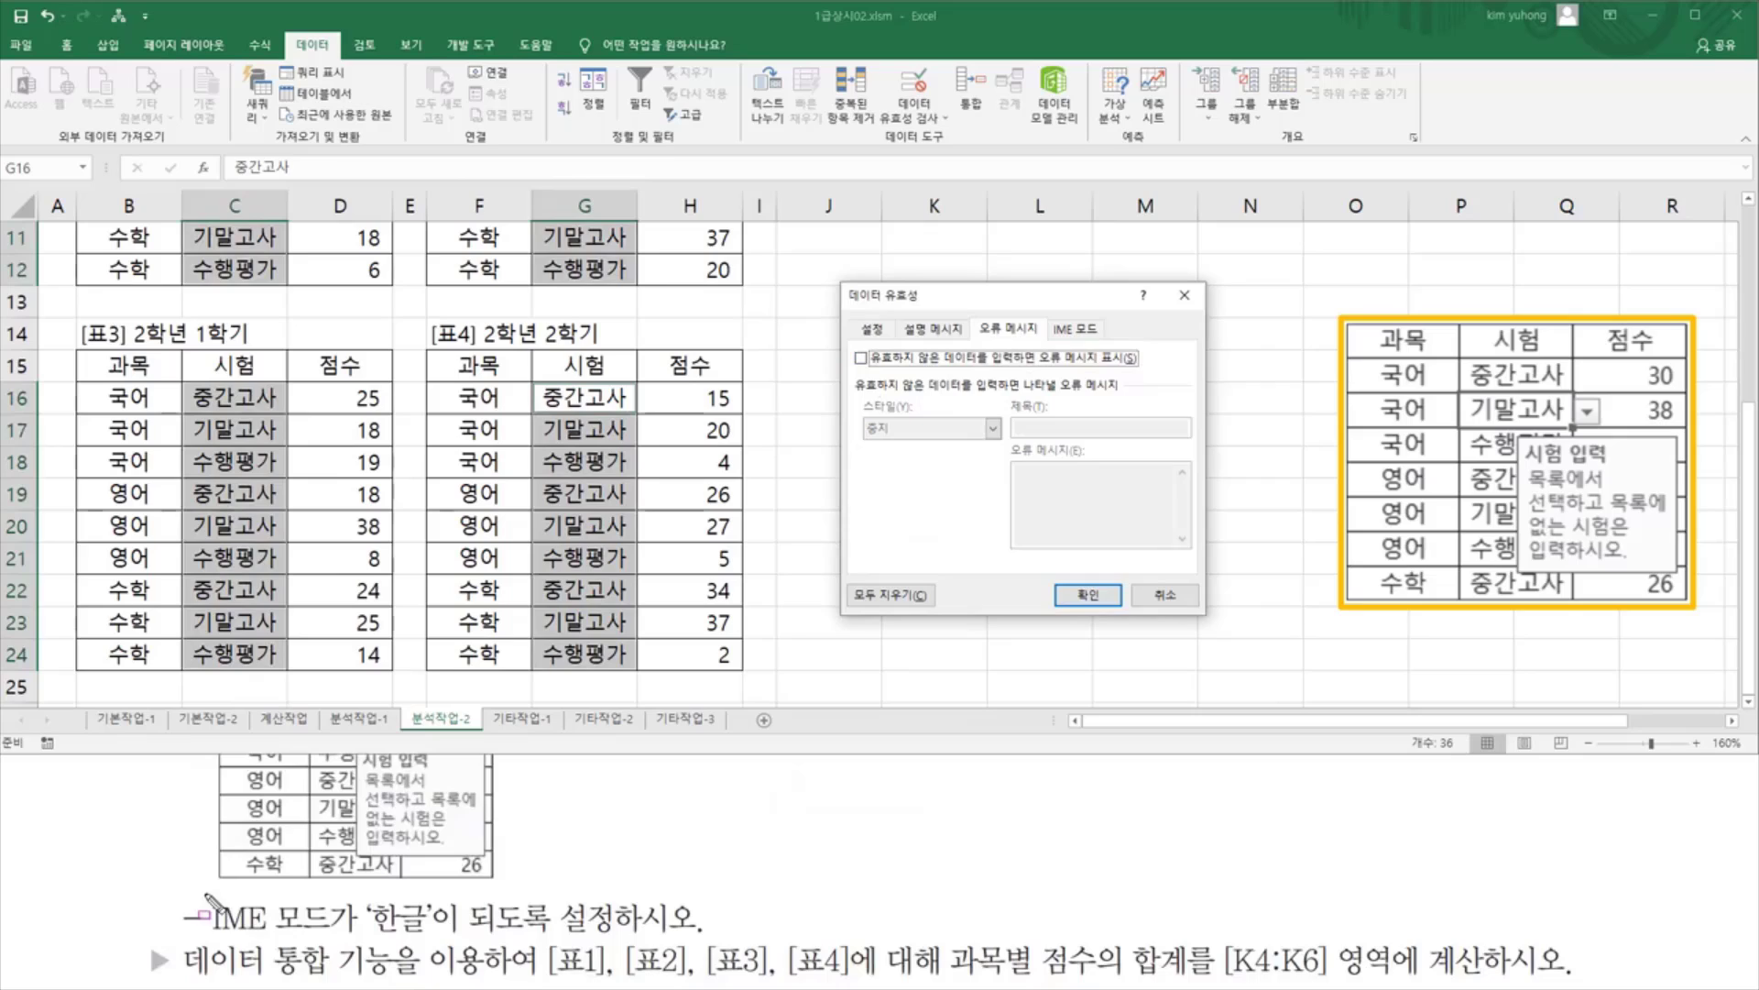
Set the validation rule's IME mode to 한글 and apply the rule to the selected ranges
mouse_move(205, 894)
mouse_down()
mouse_move(311, 934)
mouse_move(427, 935)
mouse_up()
drag(555, 936, 673, 937)
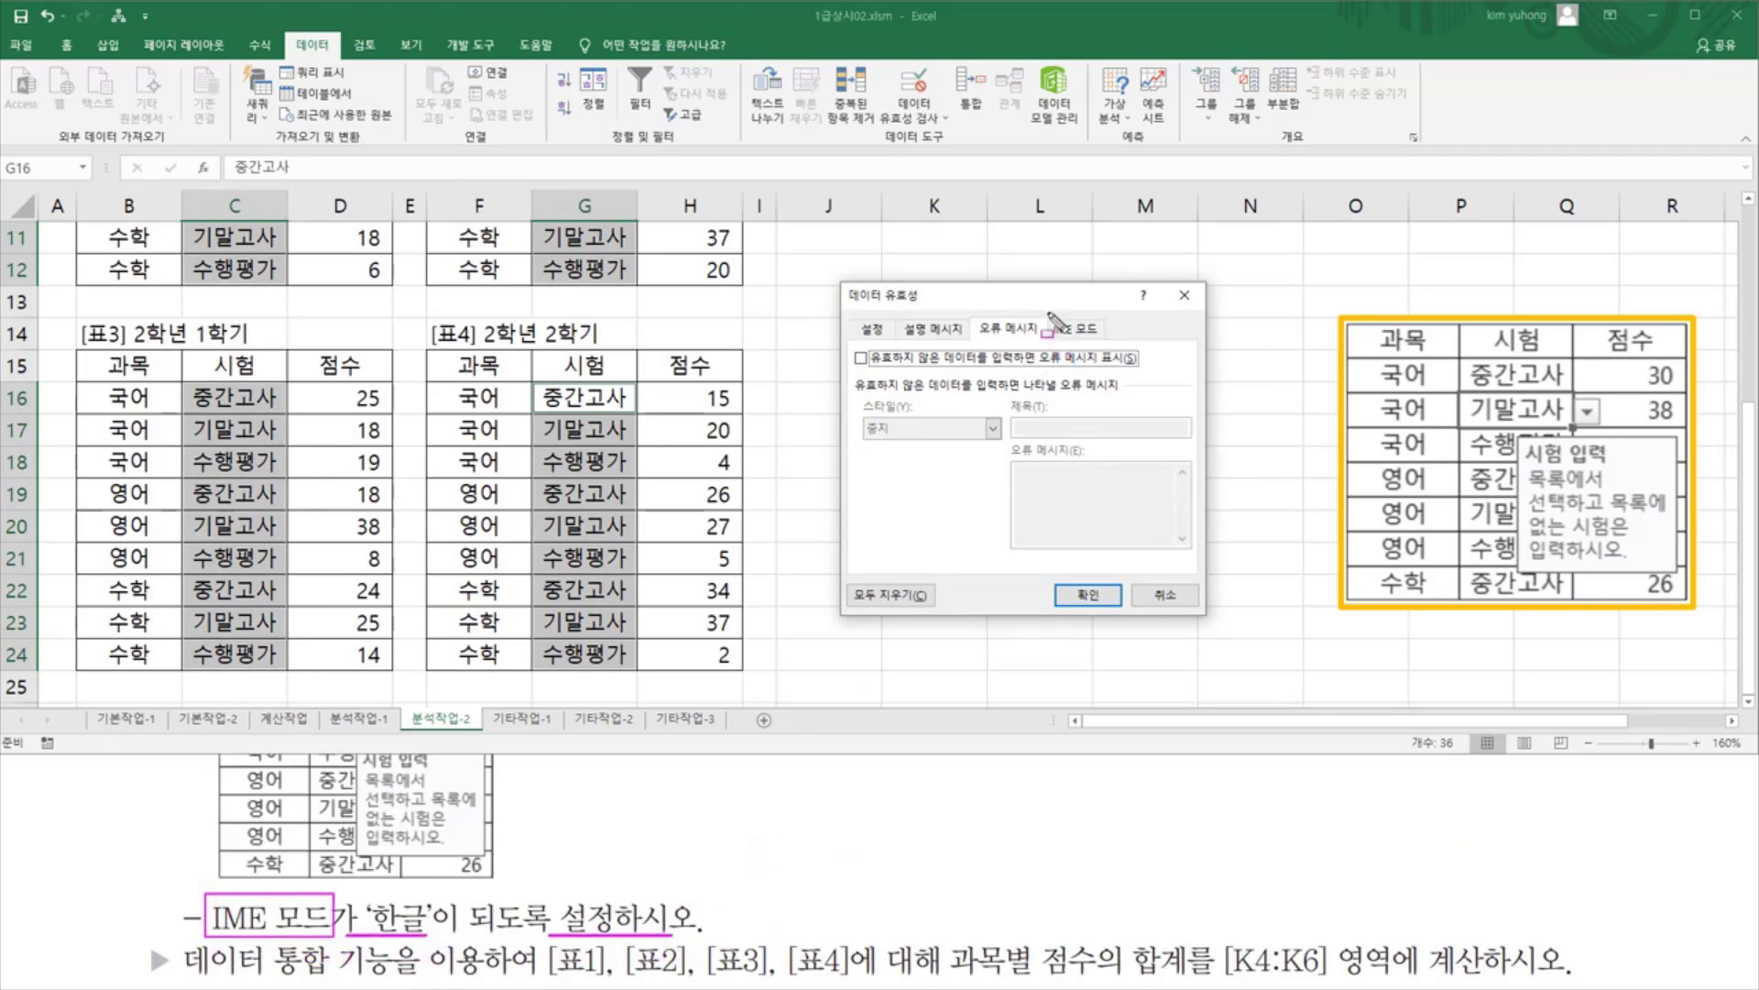
mouse_move(1050, 335)
mouse_down()
mouse_move(1111, 314)
mouse_move(1050, 338)
mouse_up()
click(1089, 337)
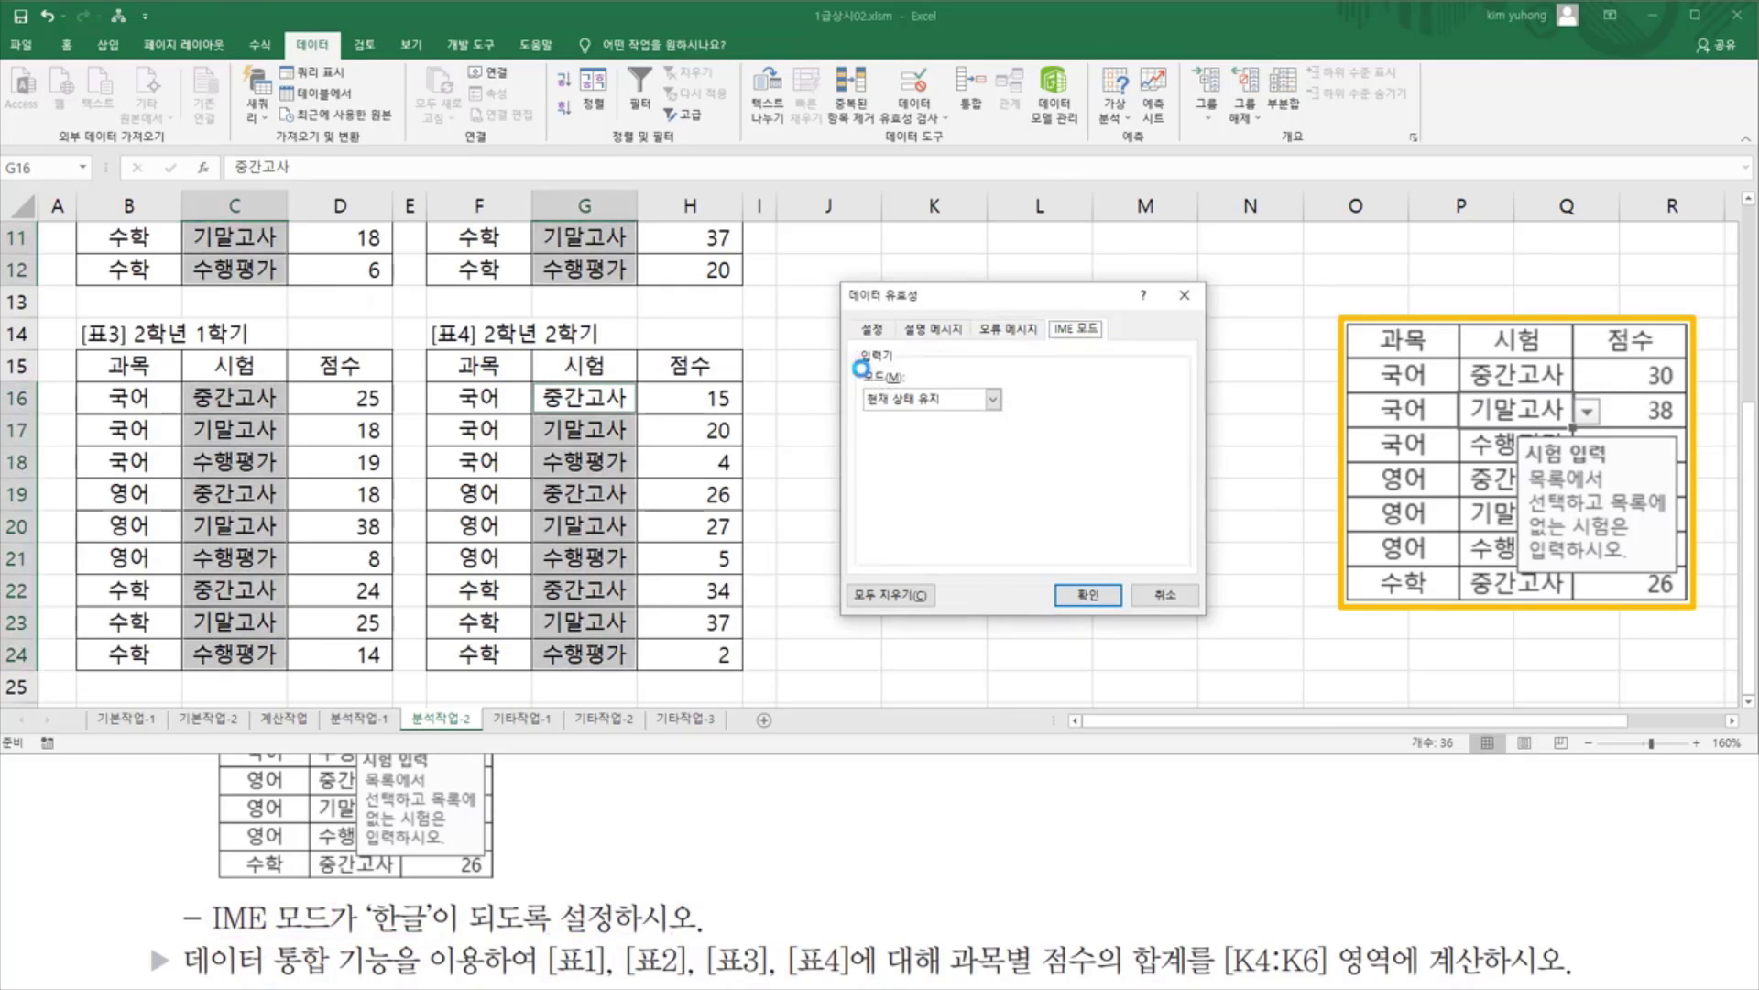
drag(860, 368, 982, 414)
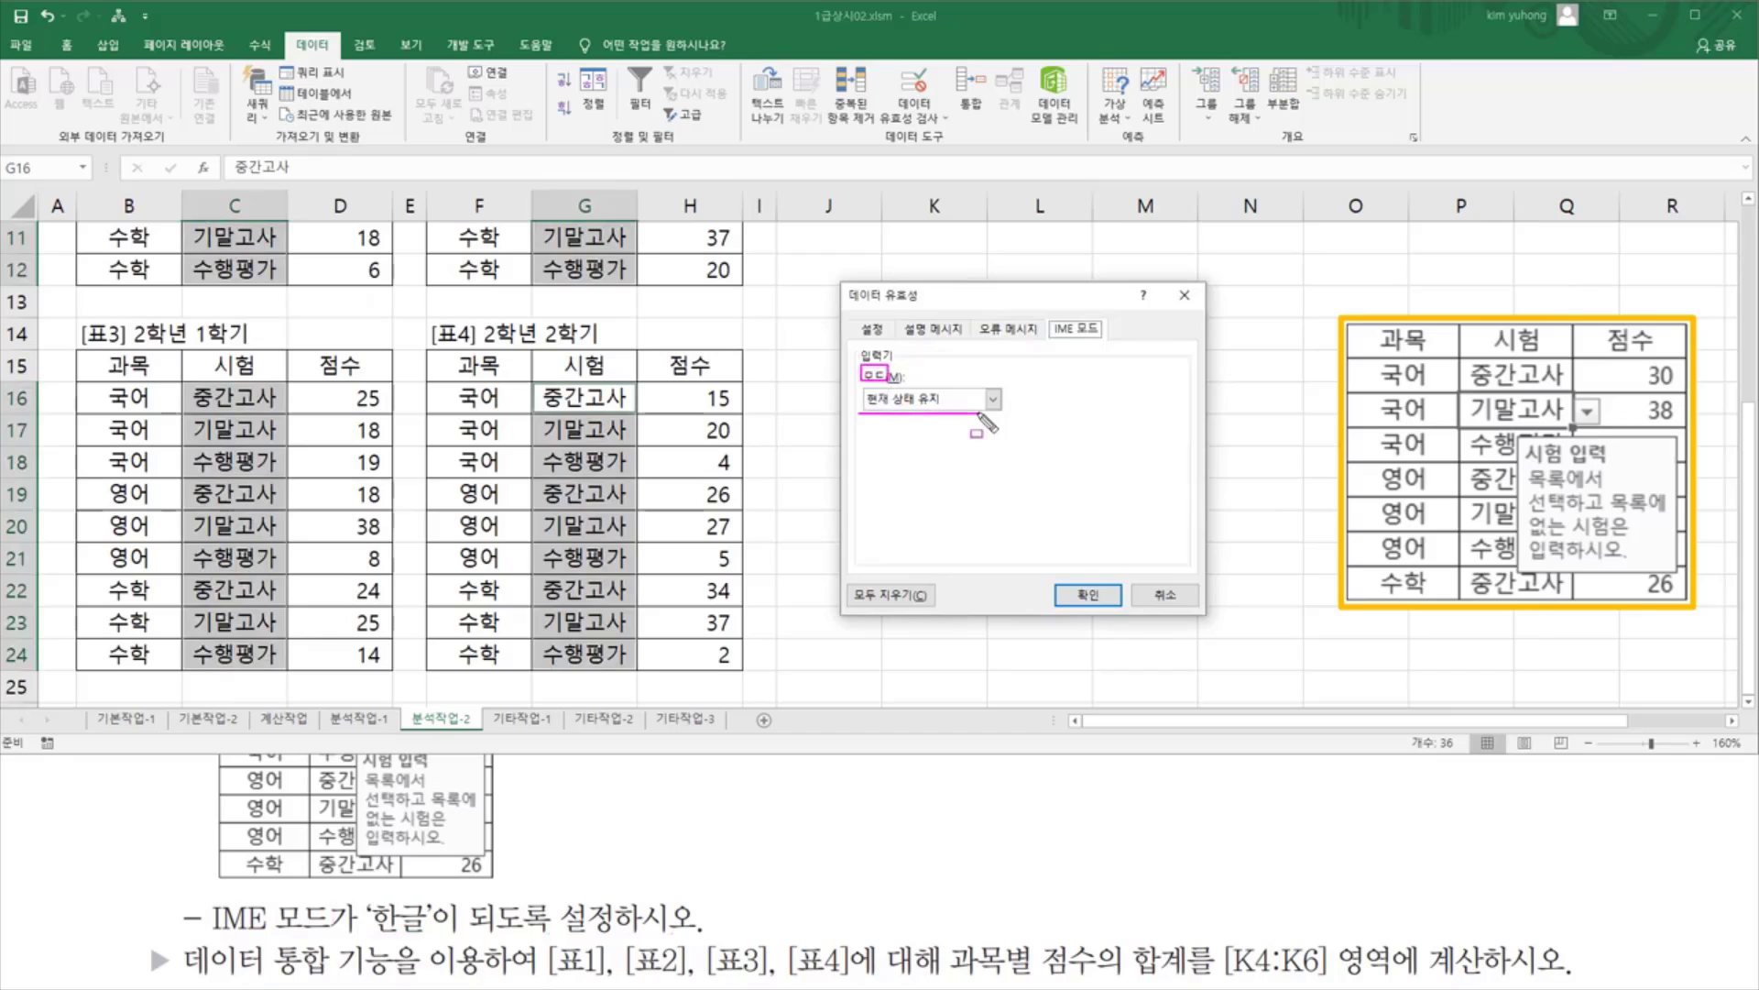
click(992, 399)
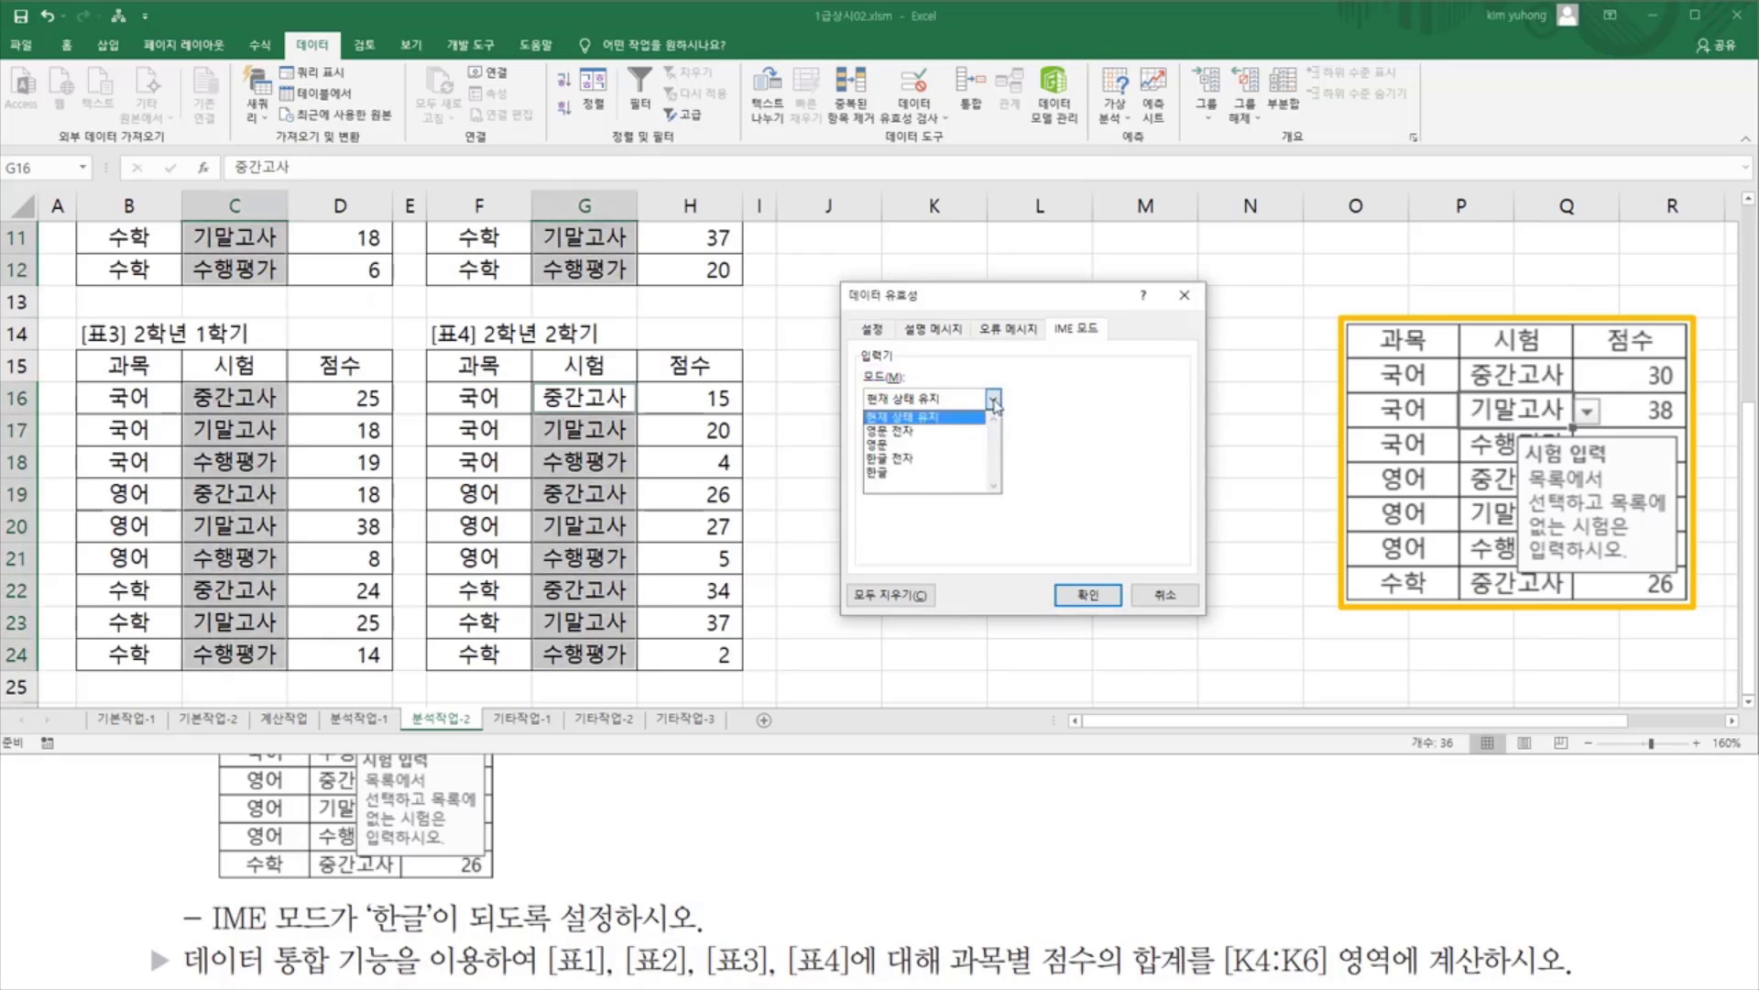
click(917, 473)
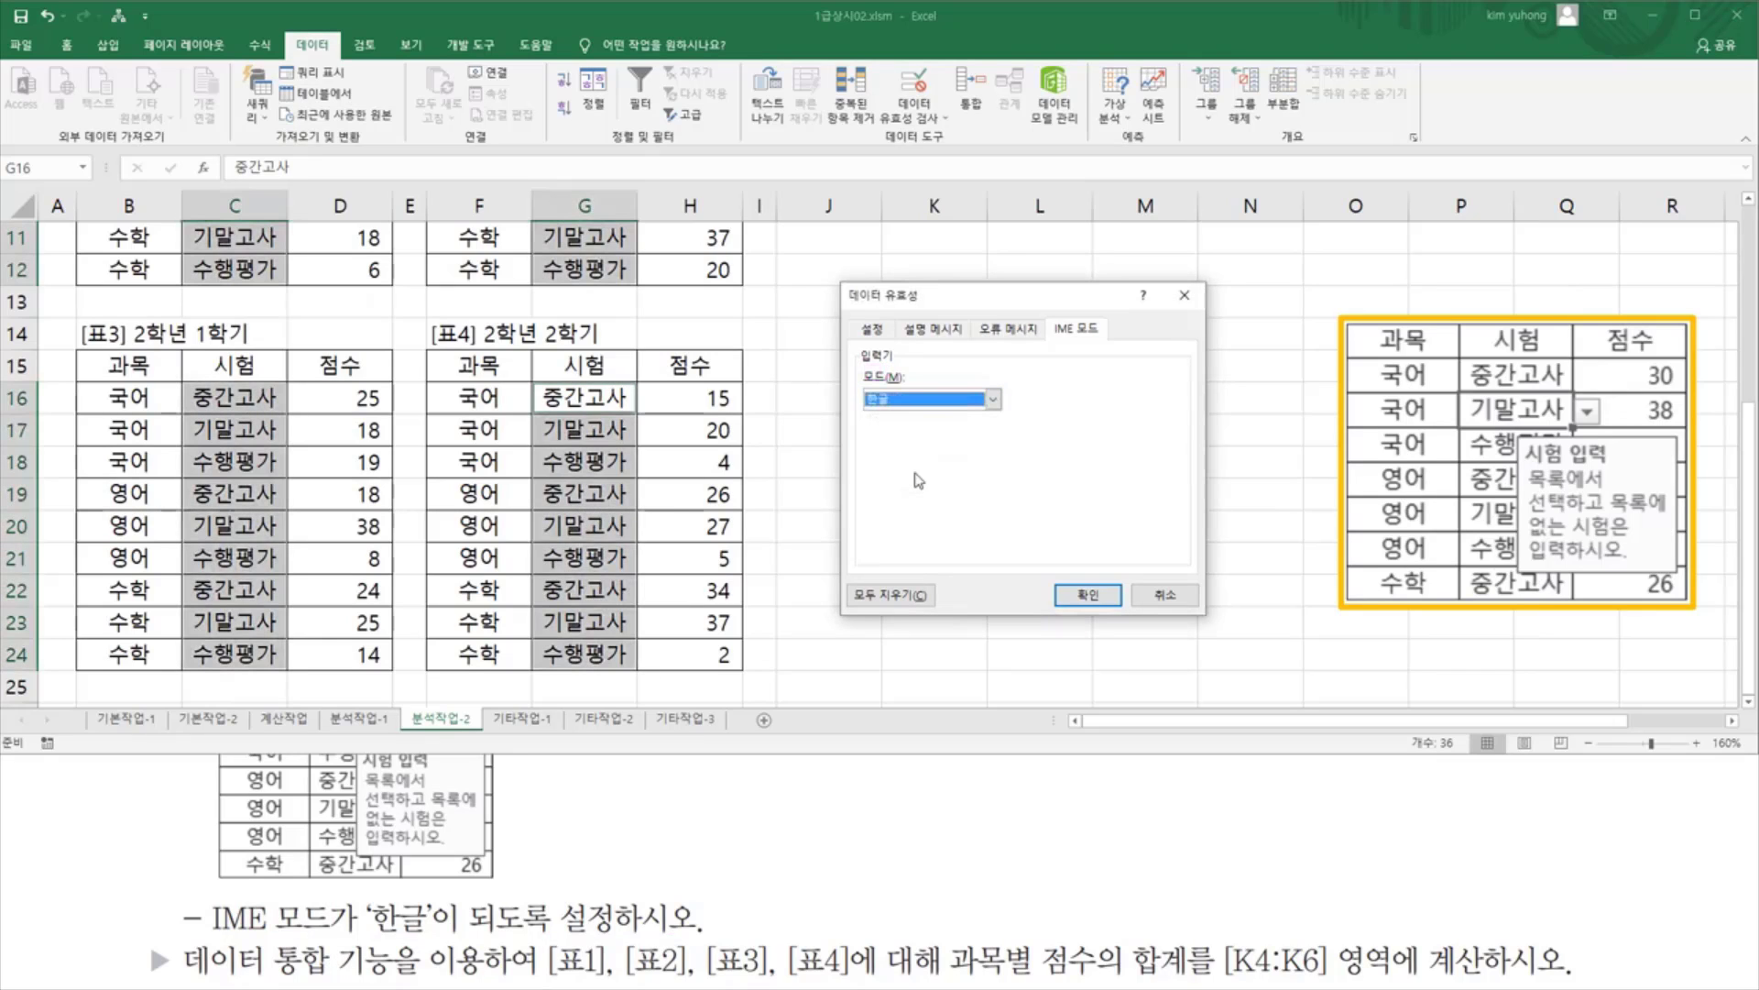
drag(707, 904, 707, 928)
drag(1055, 578, 1103, 626)
key(Escape)
click(1089, 596)
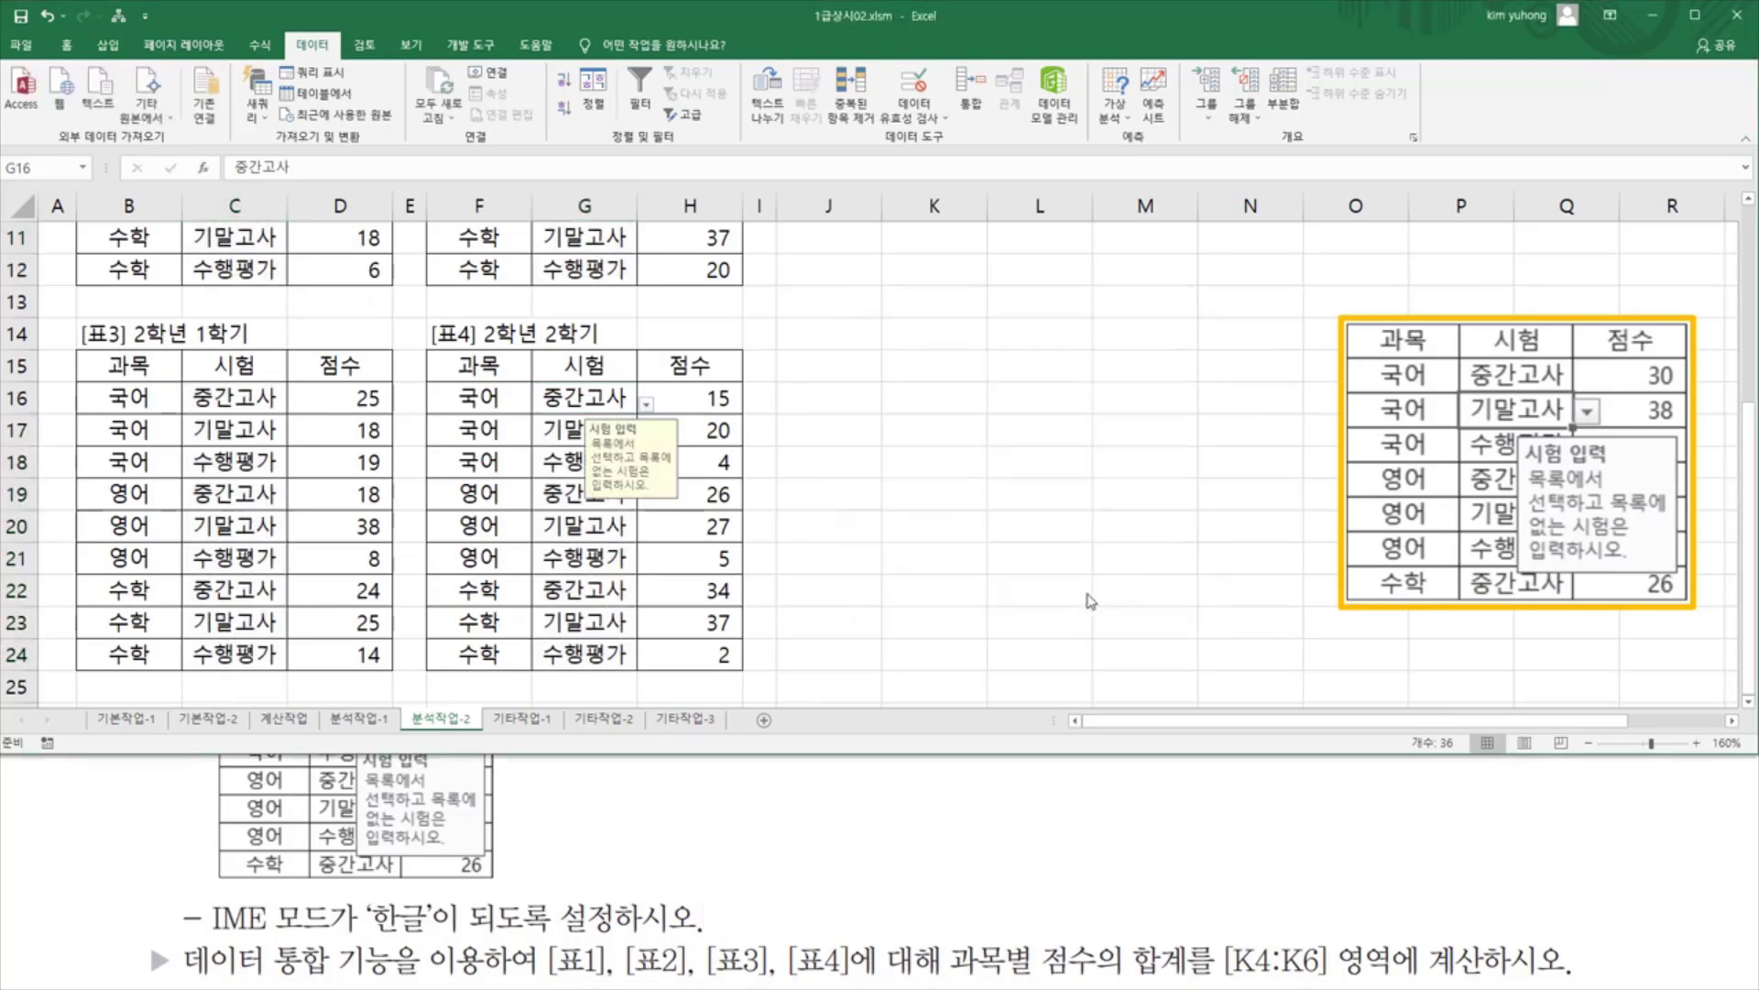
Check the input message on the 시험 cells of [표2], such as G6 and G4
scroll(805, 594, up, 3)
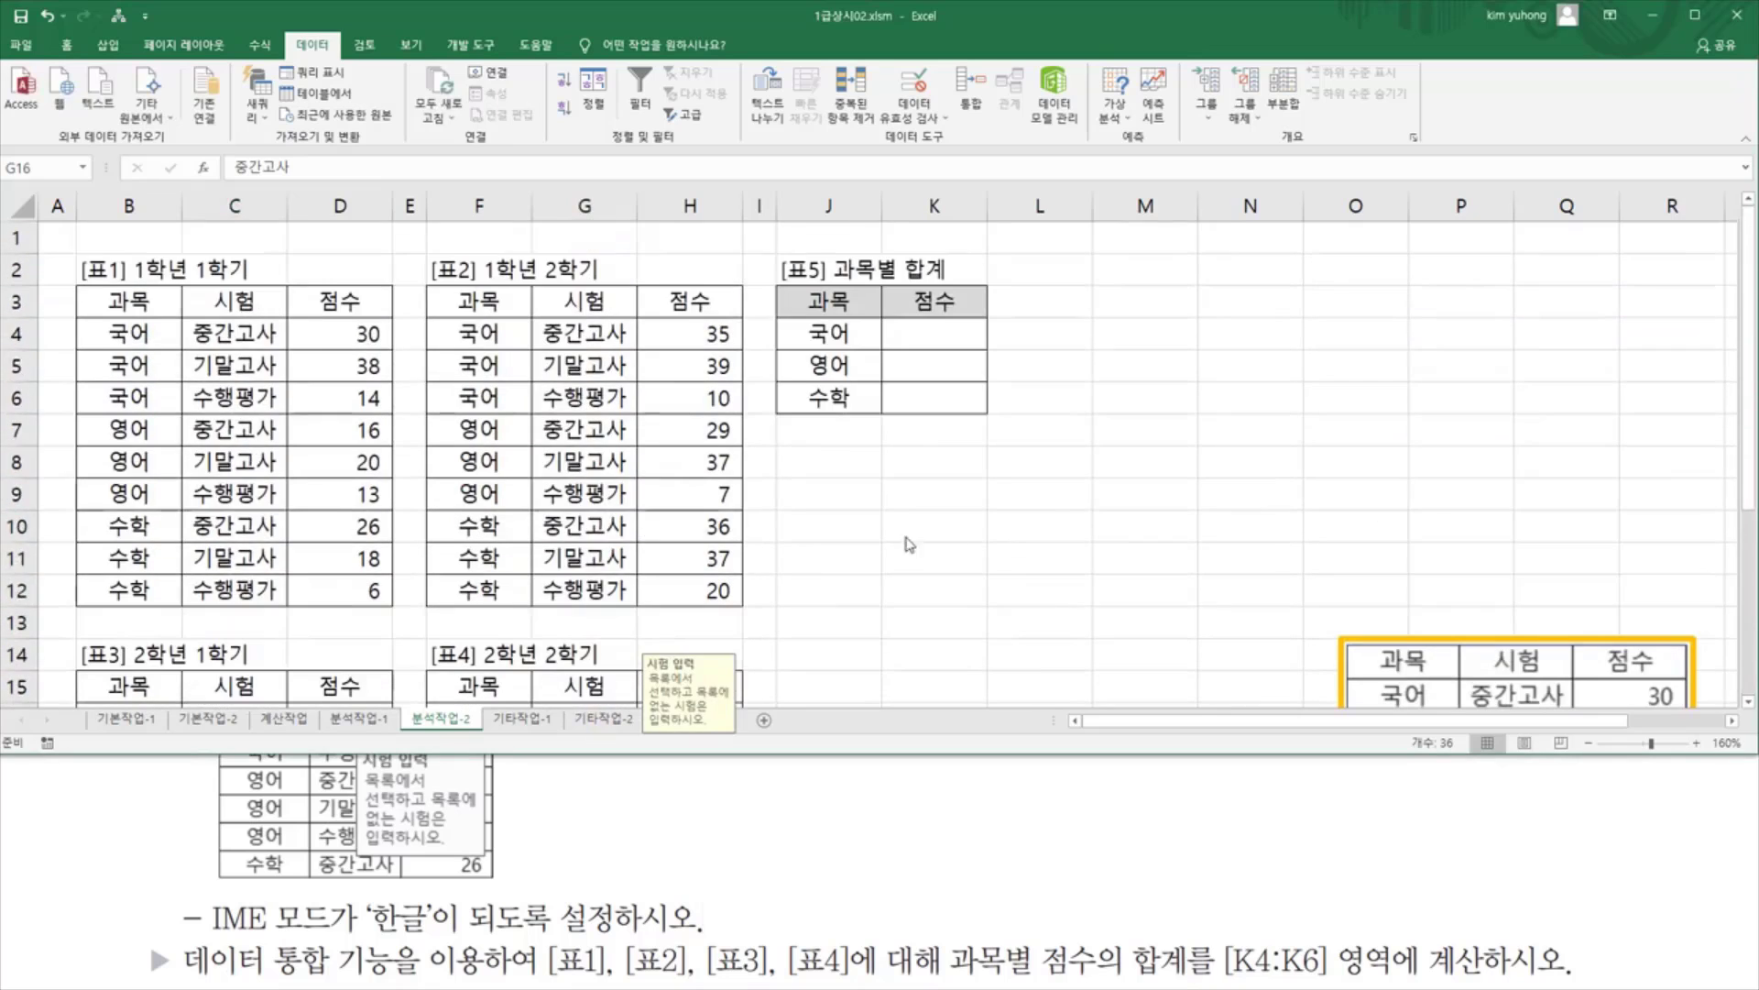
click(834, 467)
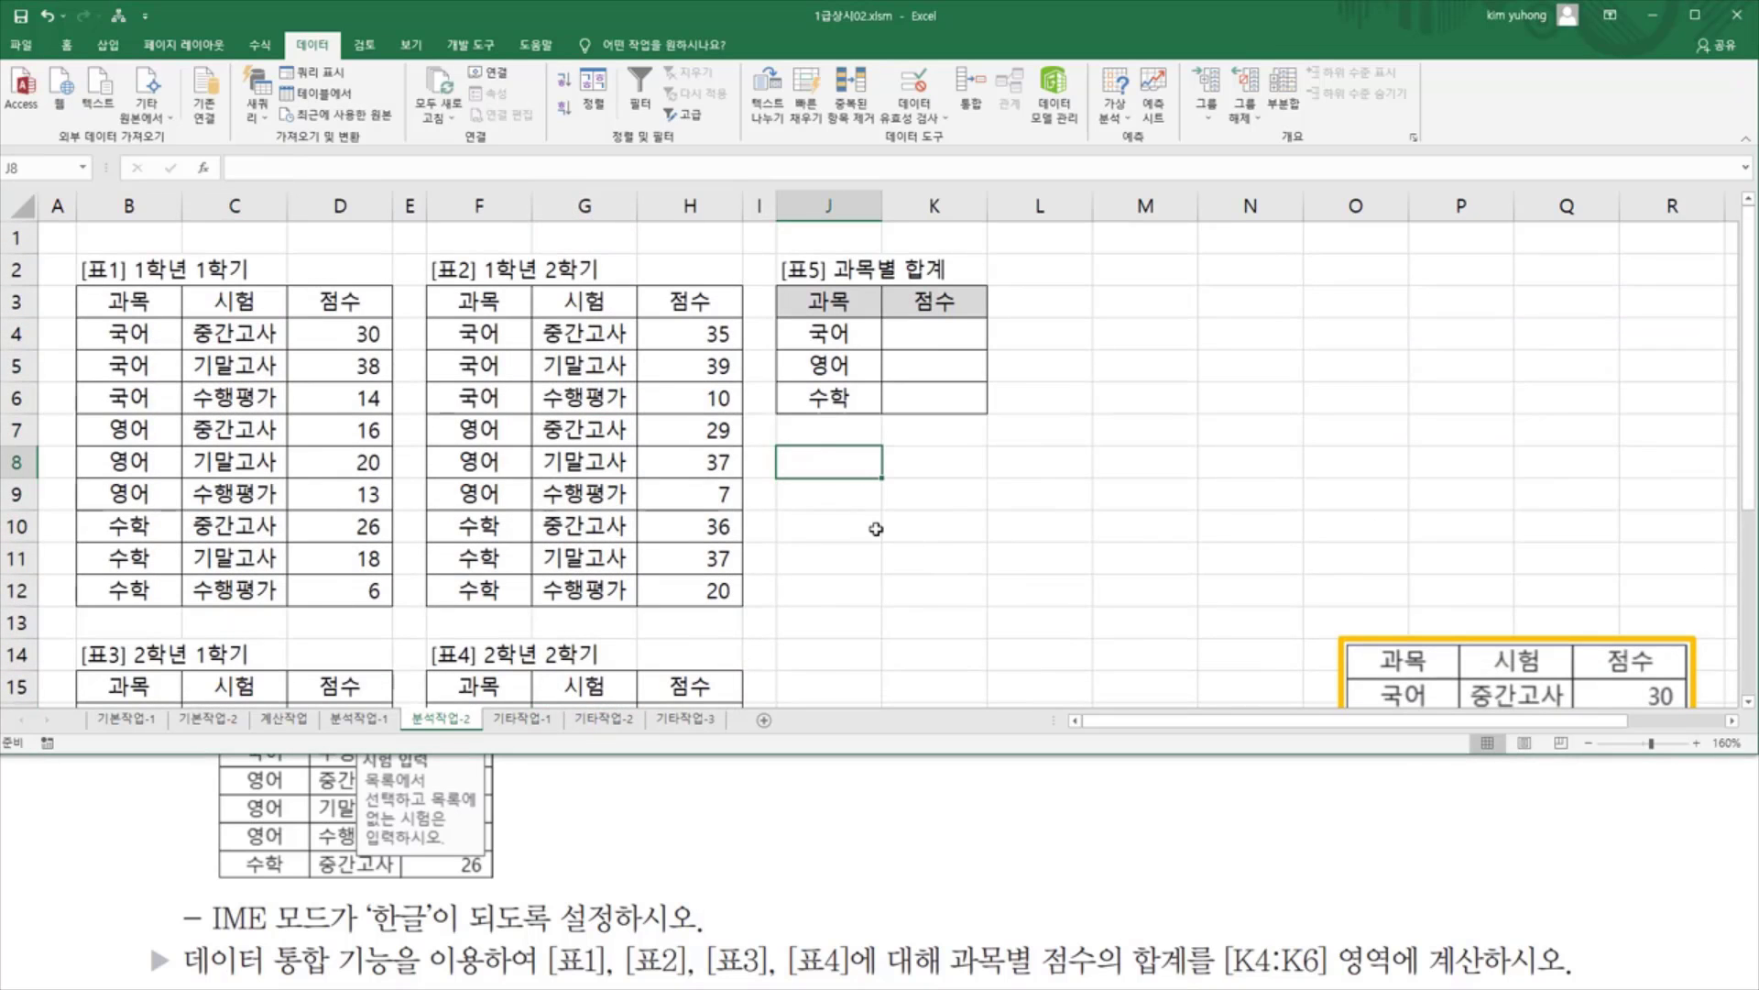
click(585, 339)
click(586, 392)
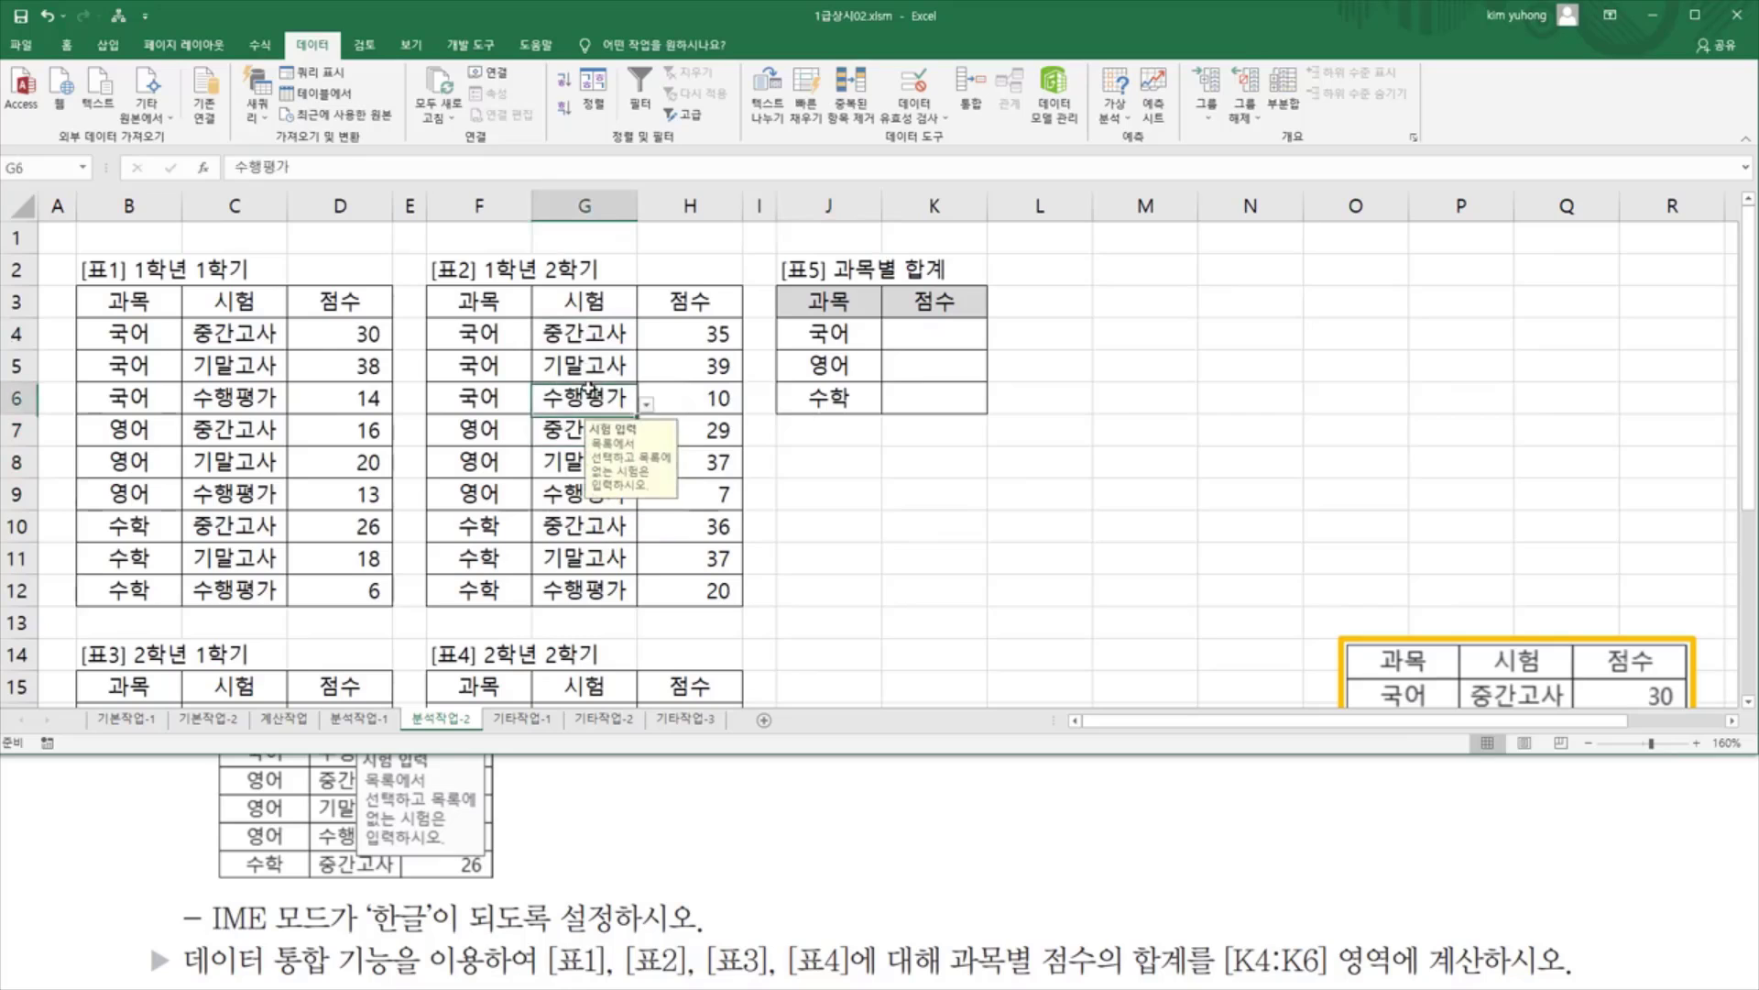
click(606, 339)
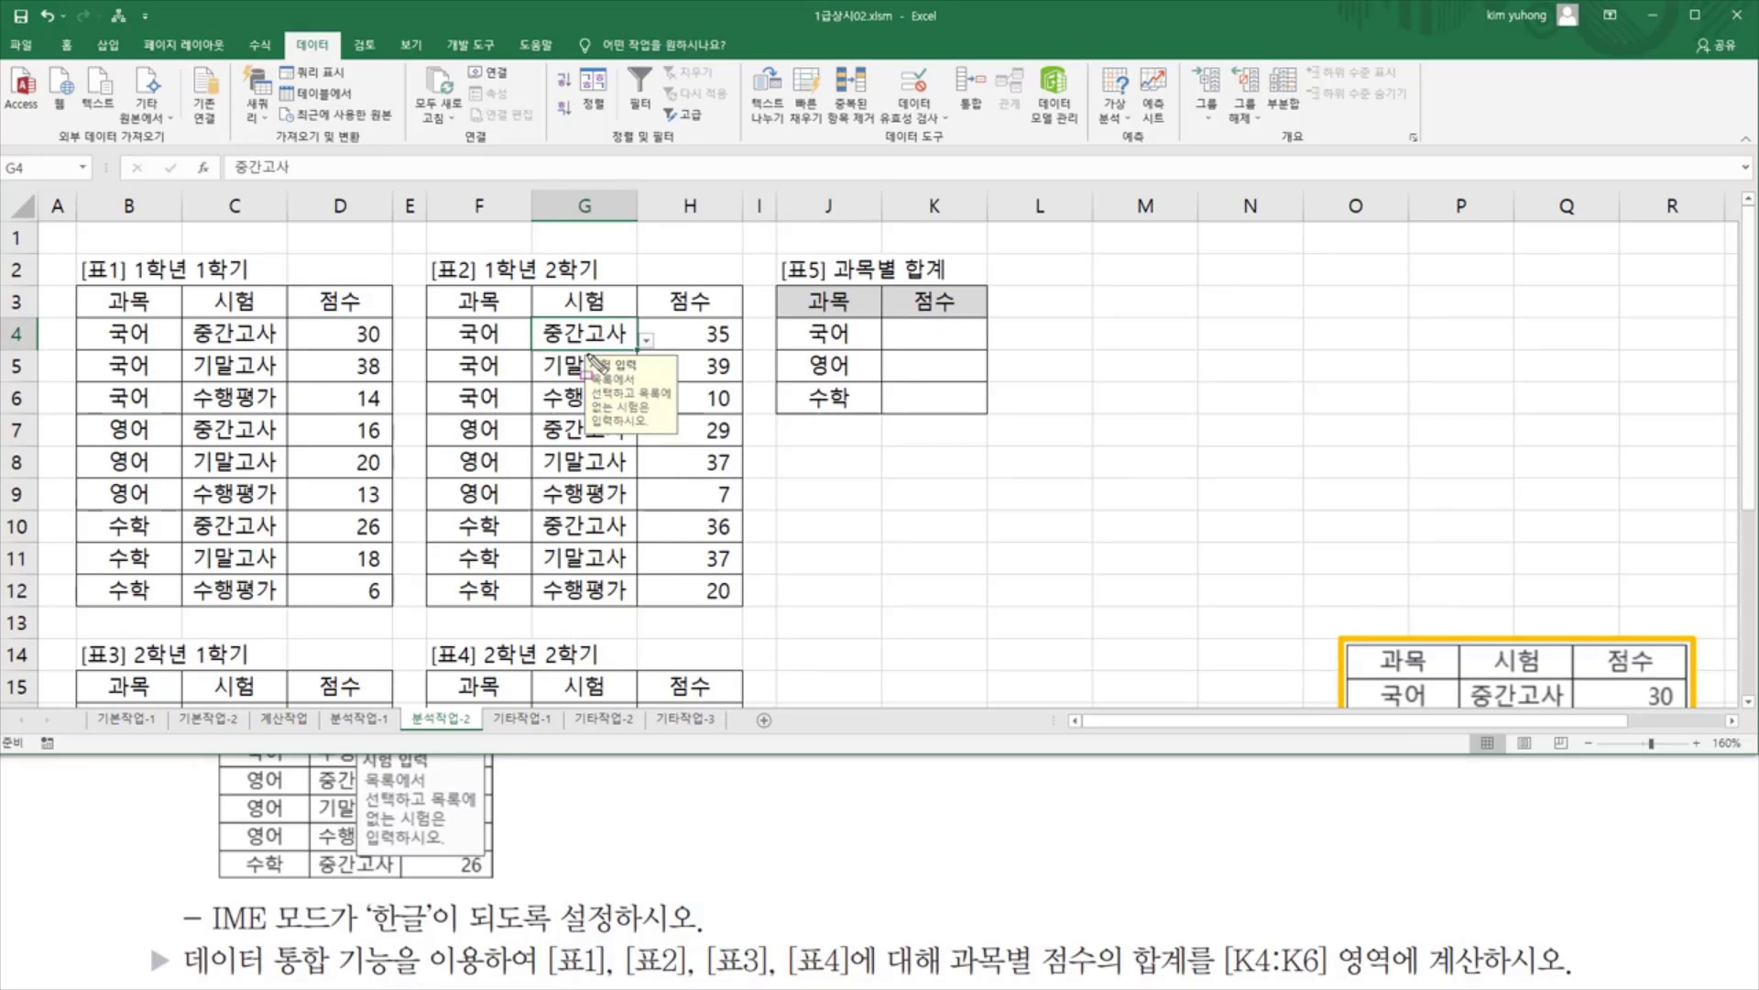
mouse_move(586, 354)
mouse_down()
mouse_move(687, 445)
mouse_move(677, 432)
mouse_up()
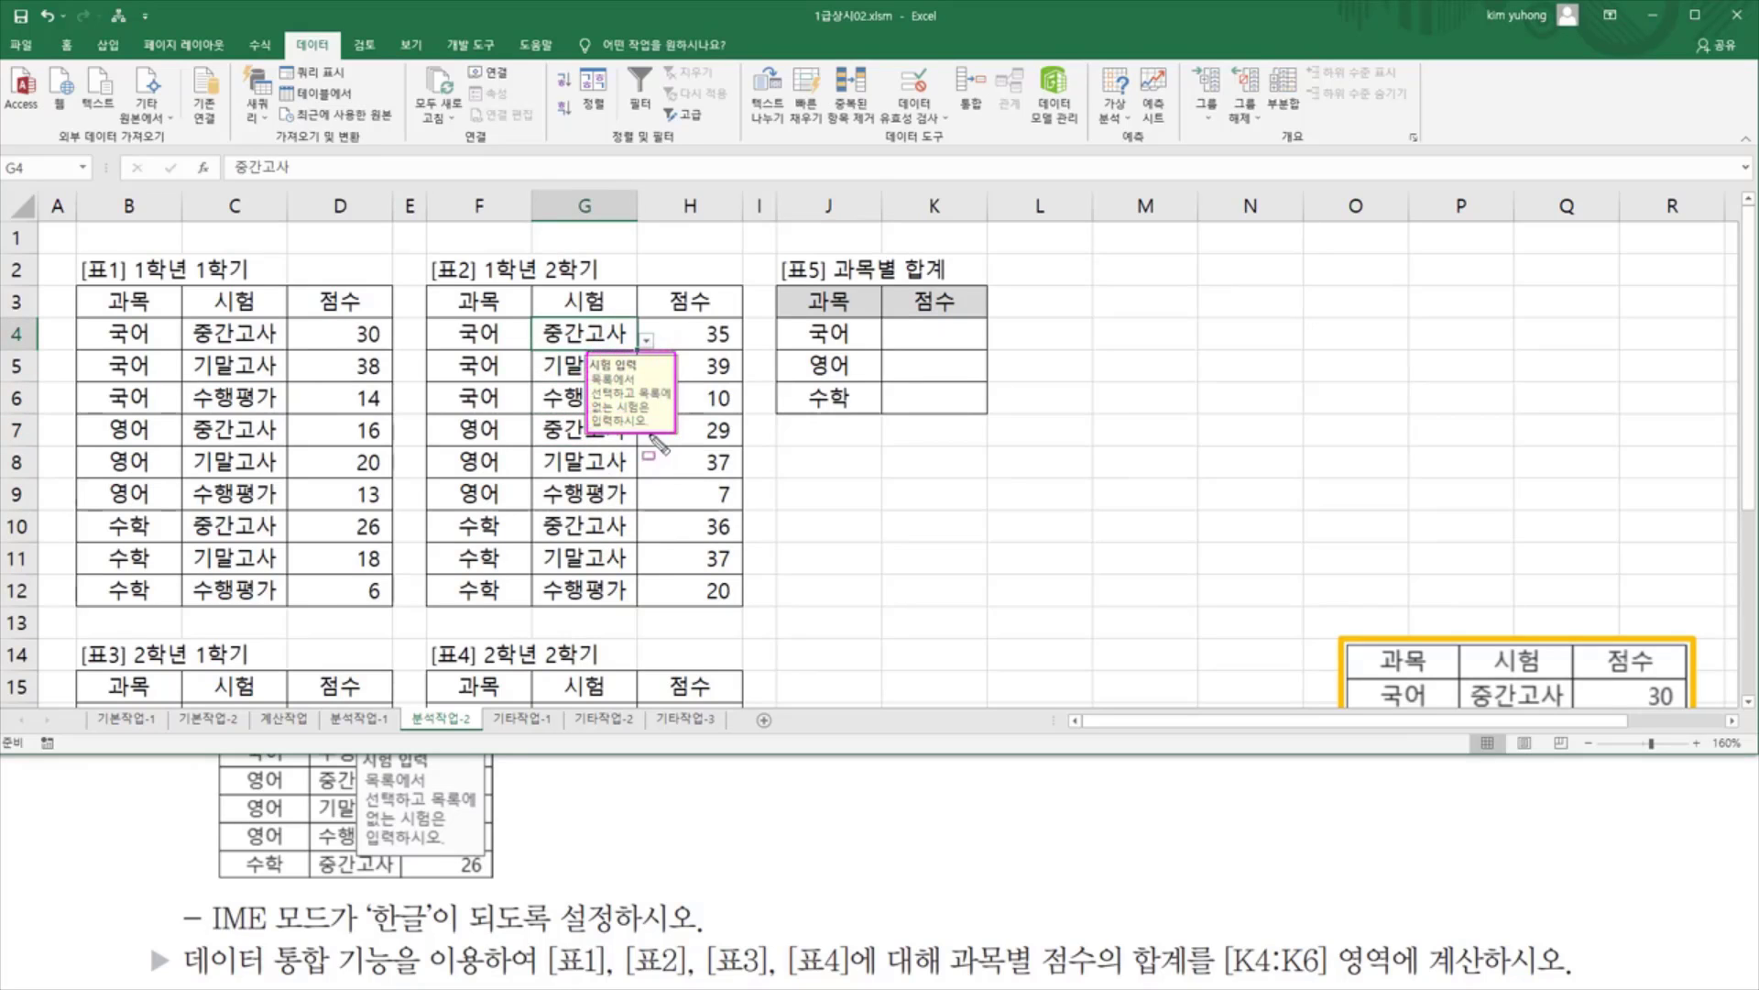
Check the choices in the drop-down list of the 시험 cell G4 in [표2]
key(Escape)
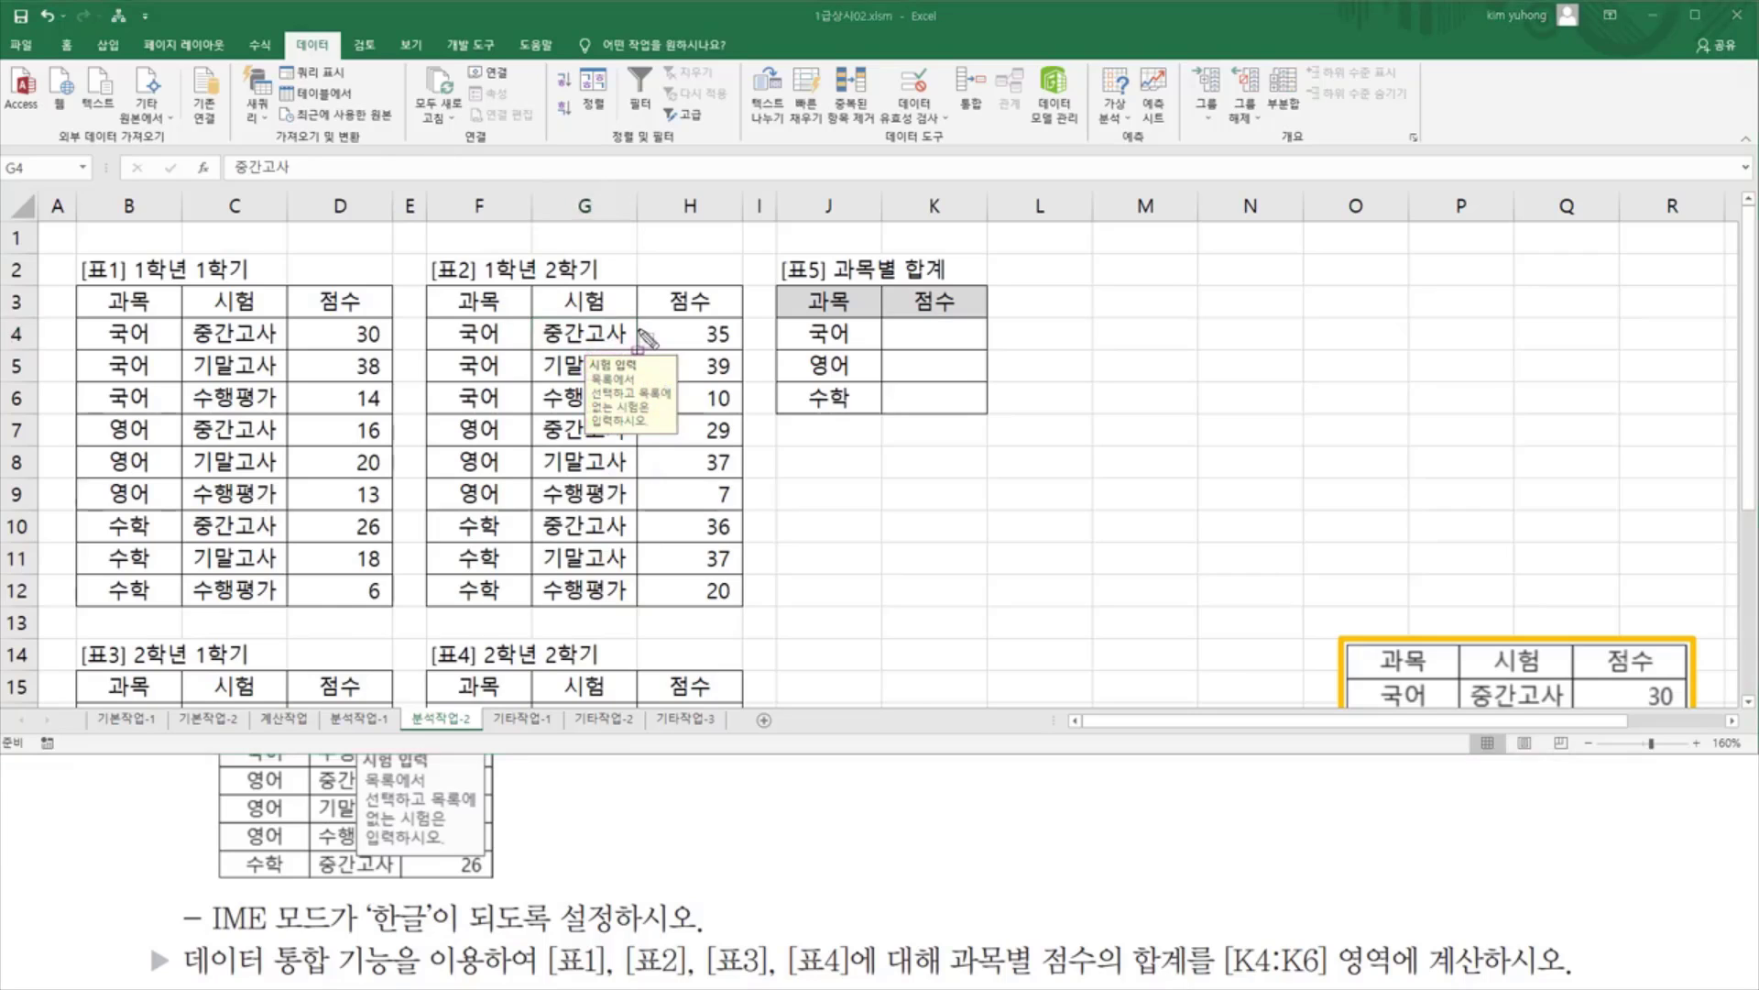
click(646, 339)
click(648, 341)
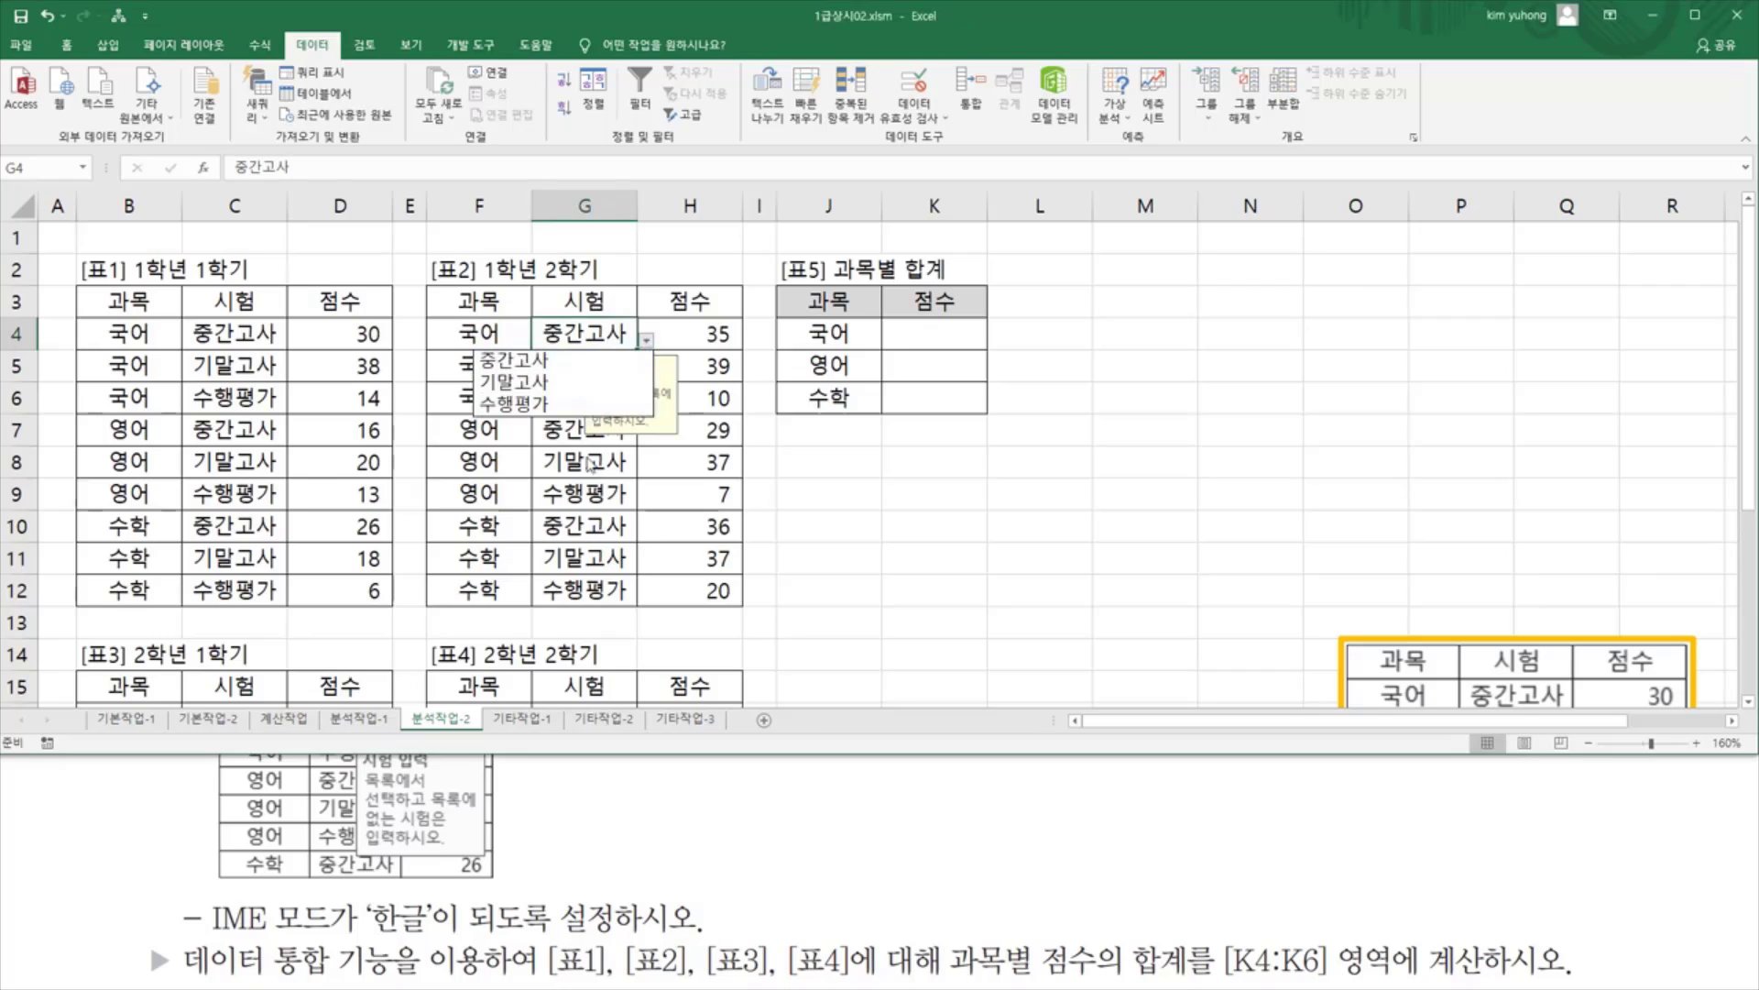
click(648, 342)
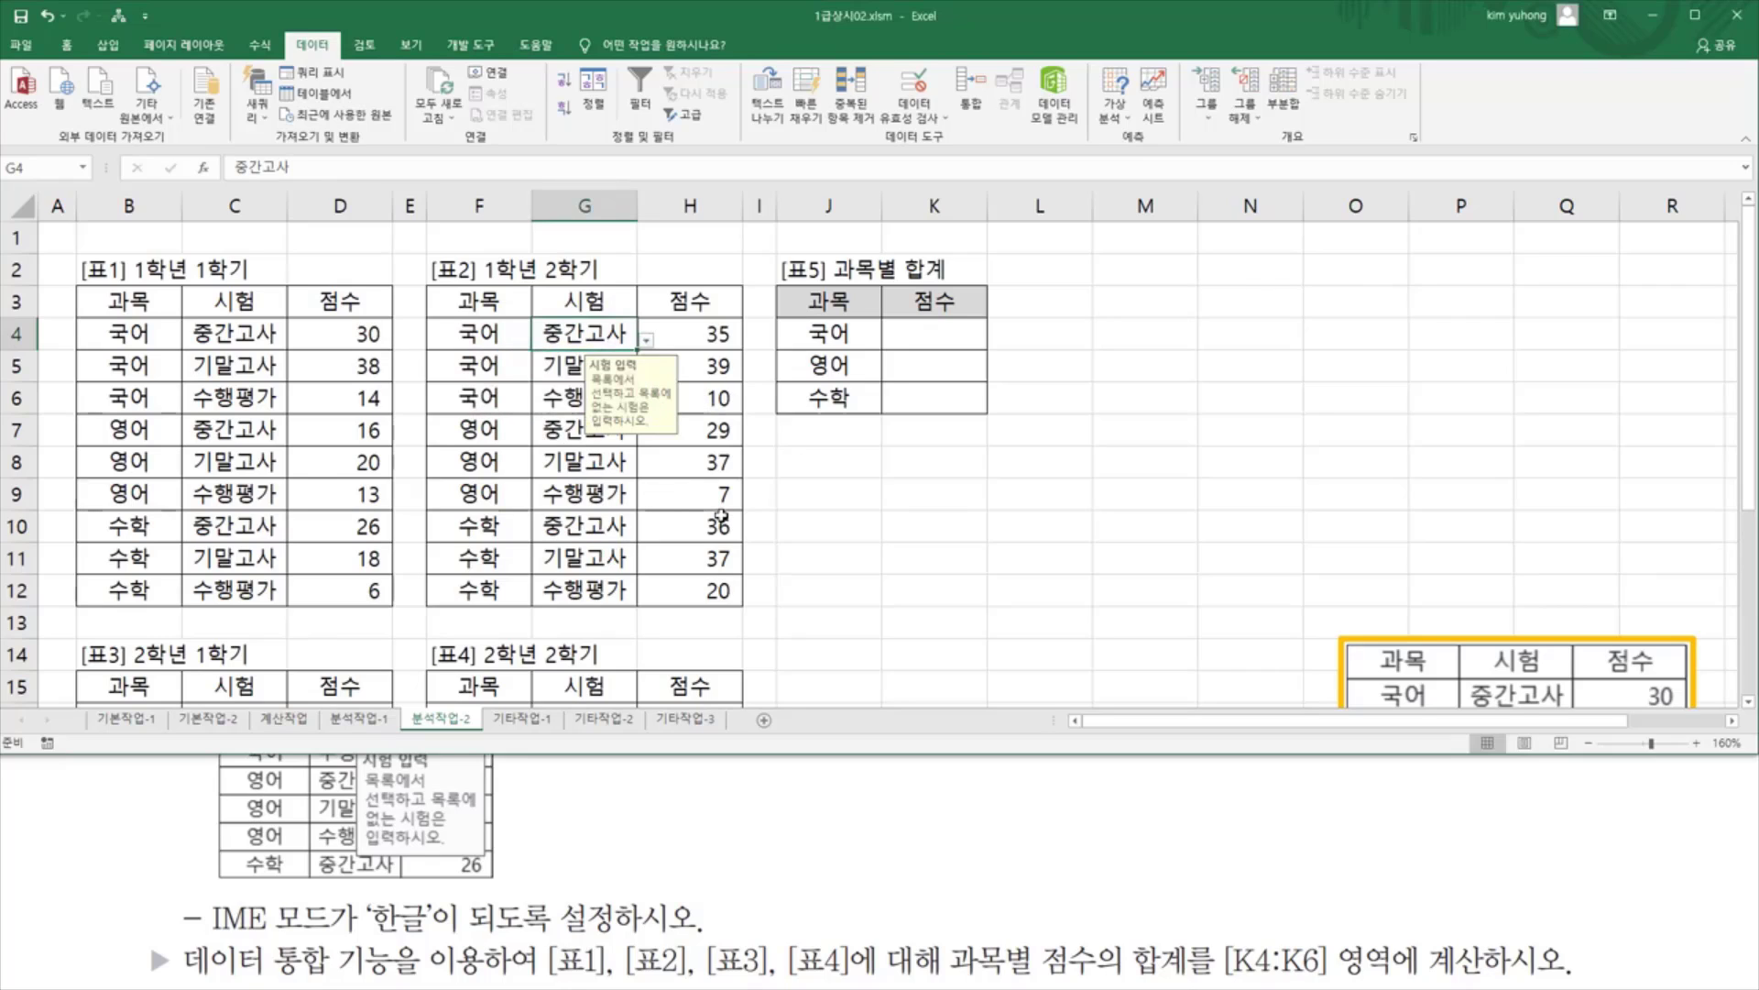
click(867, 535)
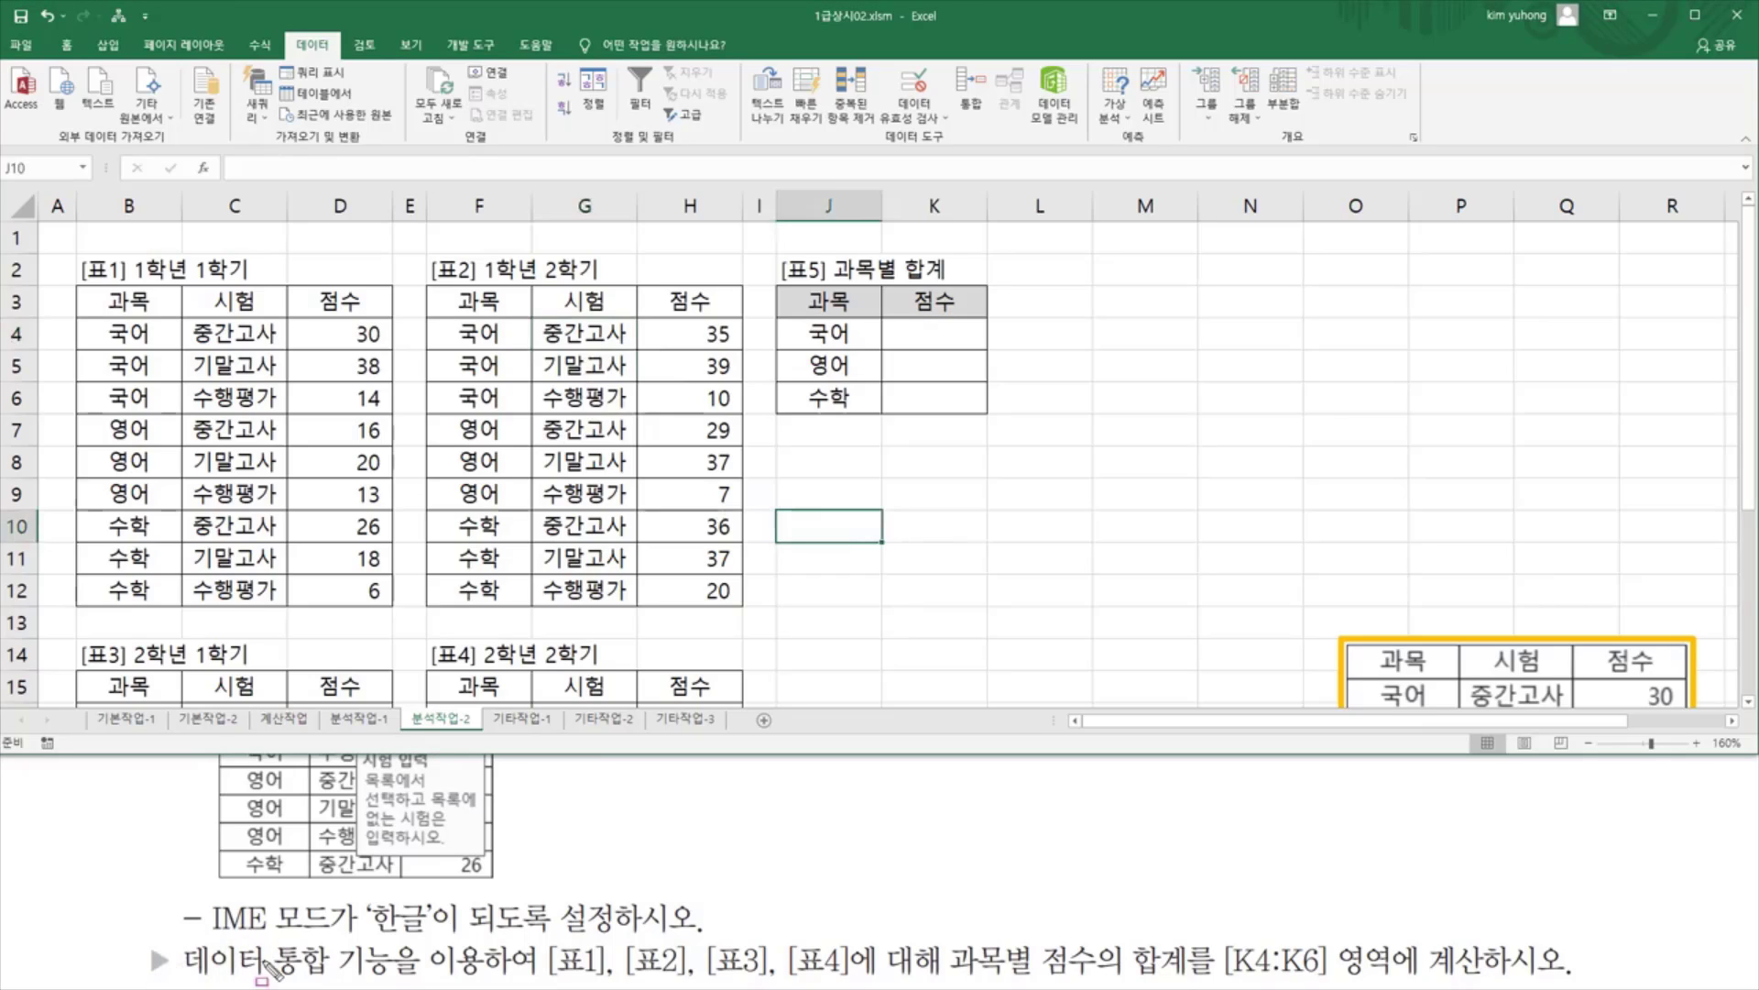
Select J3:K6 of [표5] as the destination range and start the Consolidate command
mouse_move(177, 977)
mouse_down()
mouse_move(394, 974)
mouse_move(393, 939)
mouse_up()
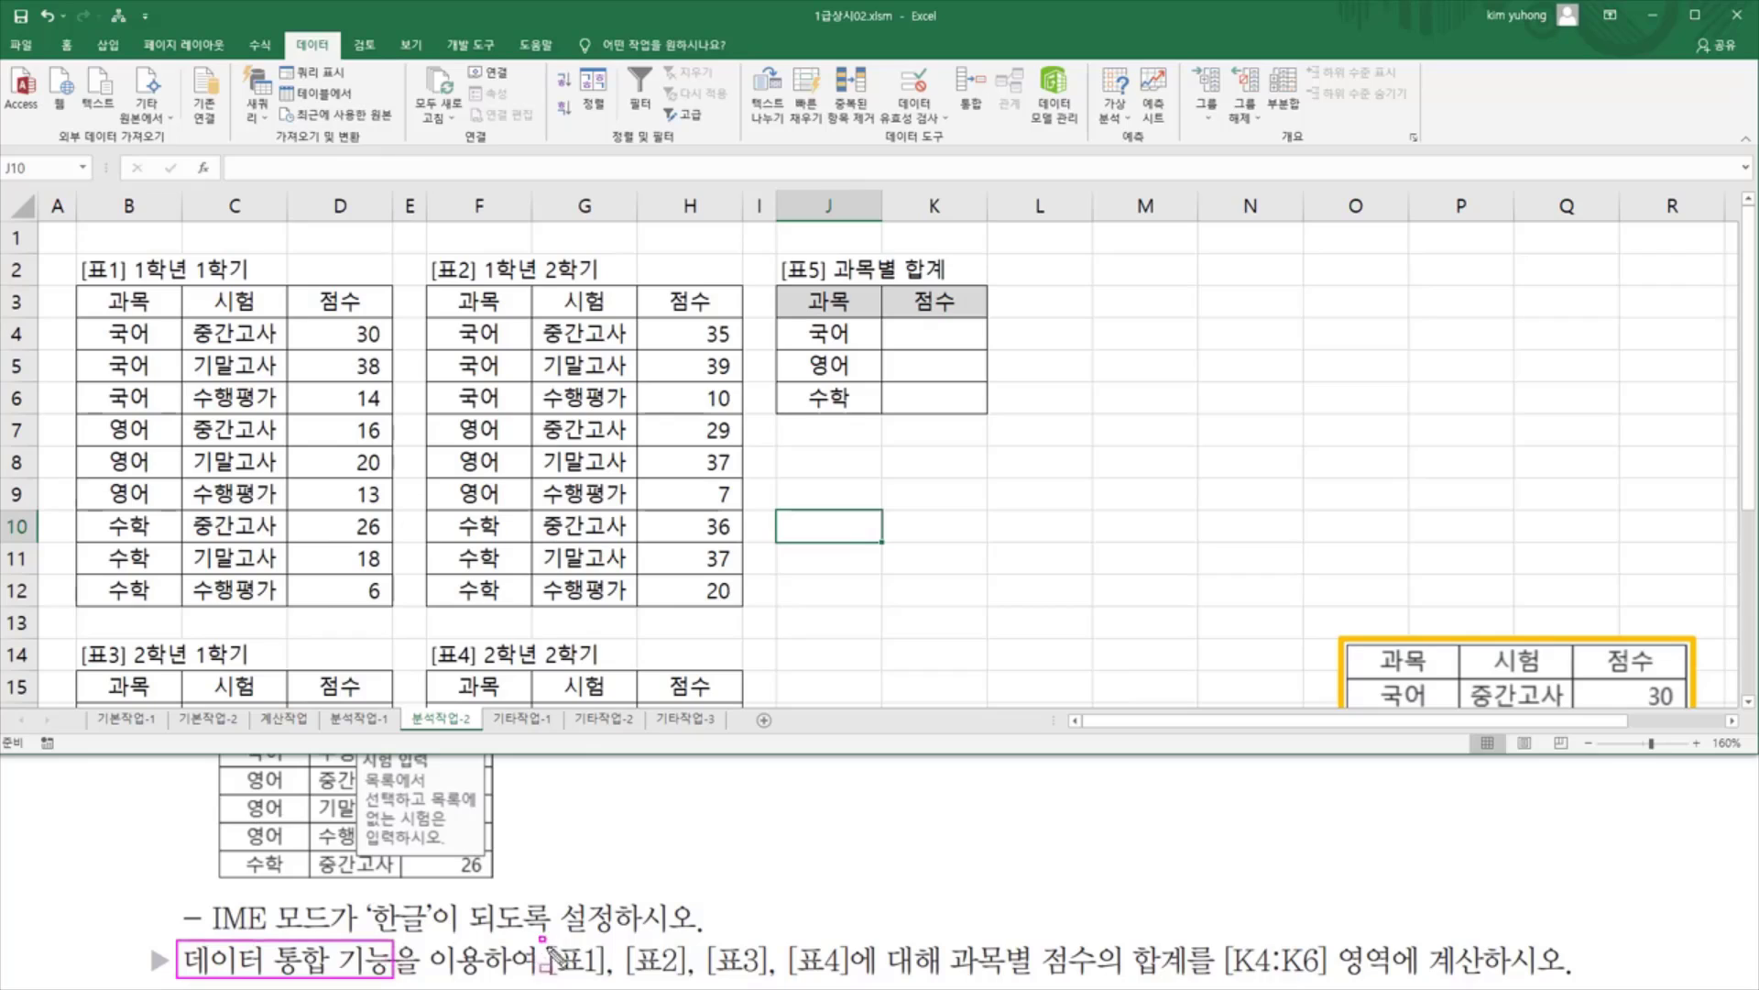
mouse_move(540, 937)
mouse_down()
mouse_move(861, 984)
mouse_move(1196, 985)
mouse_move(1329, 984)
mouse_move(1321, 938)
mouse_up()
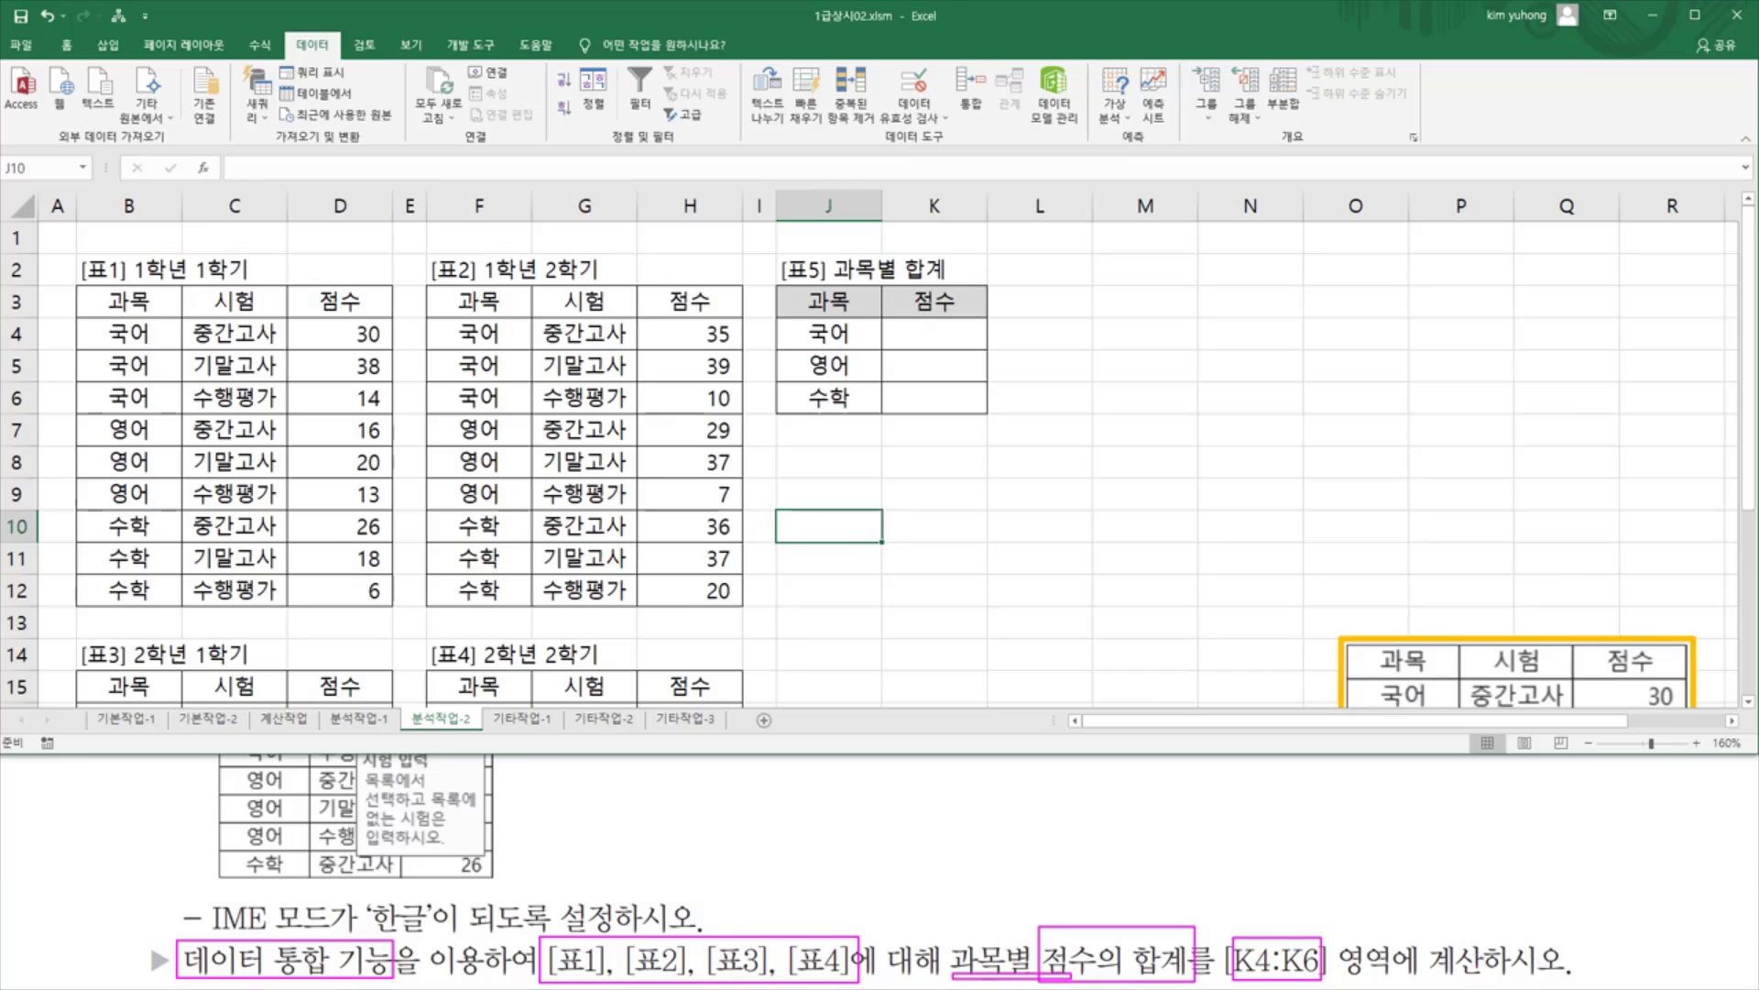
key(Escape)
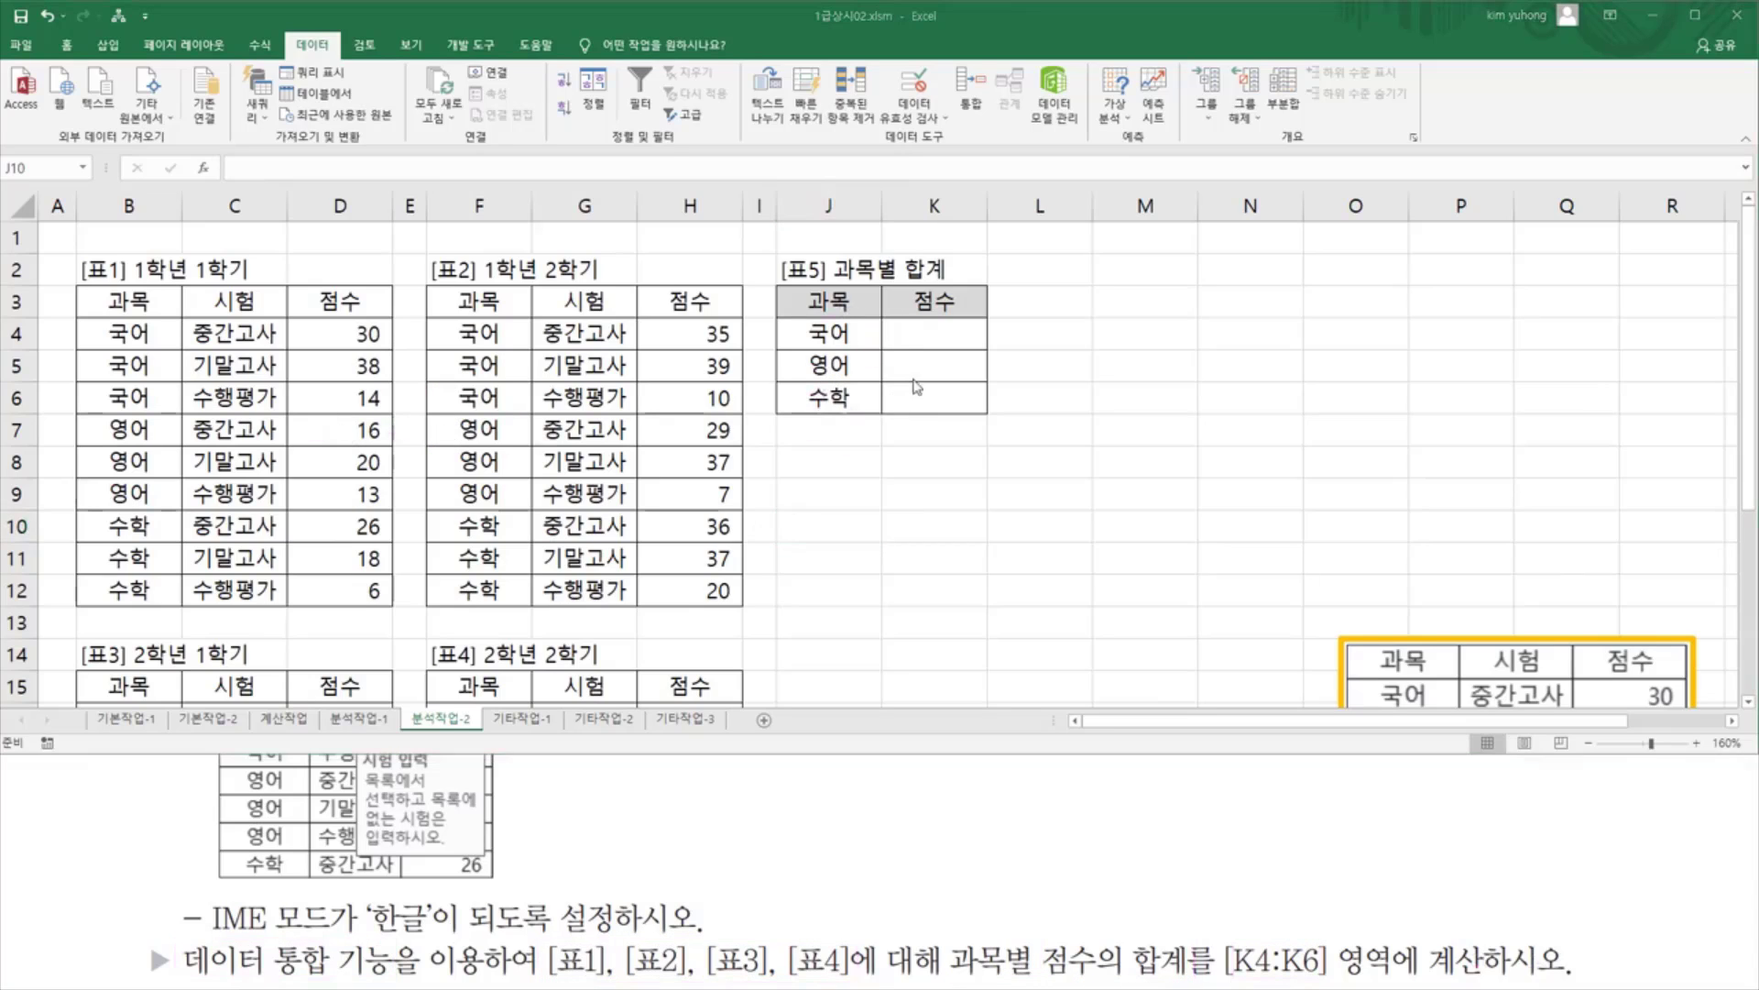
drag(843, 302, 872, 398)
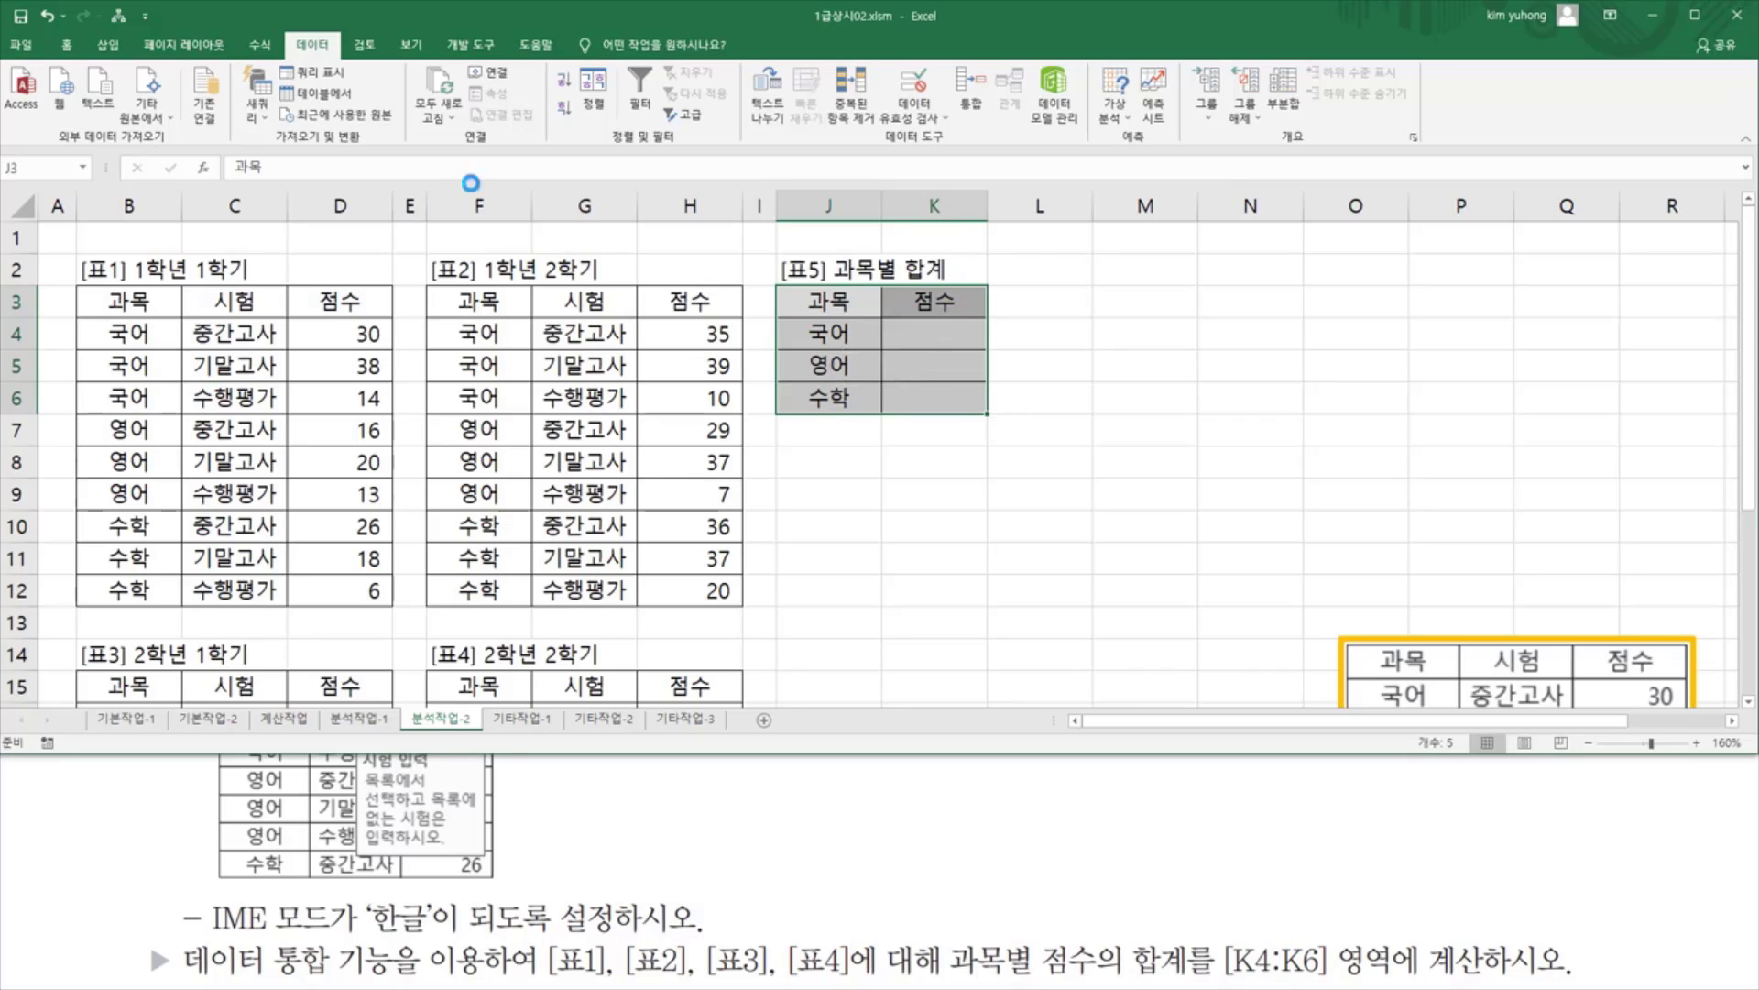
drag(287, 34, 335, 55)
drag(953, 63, 990, 121)
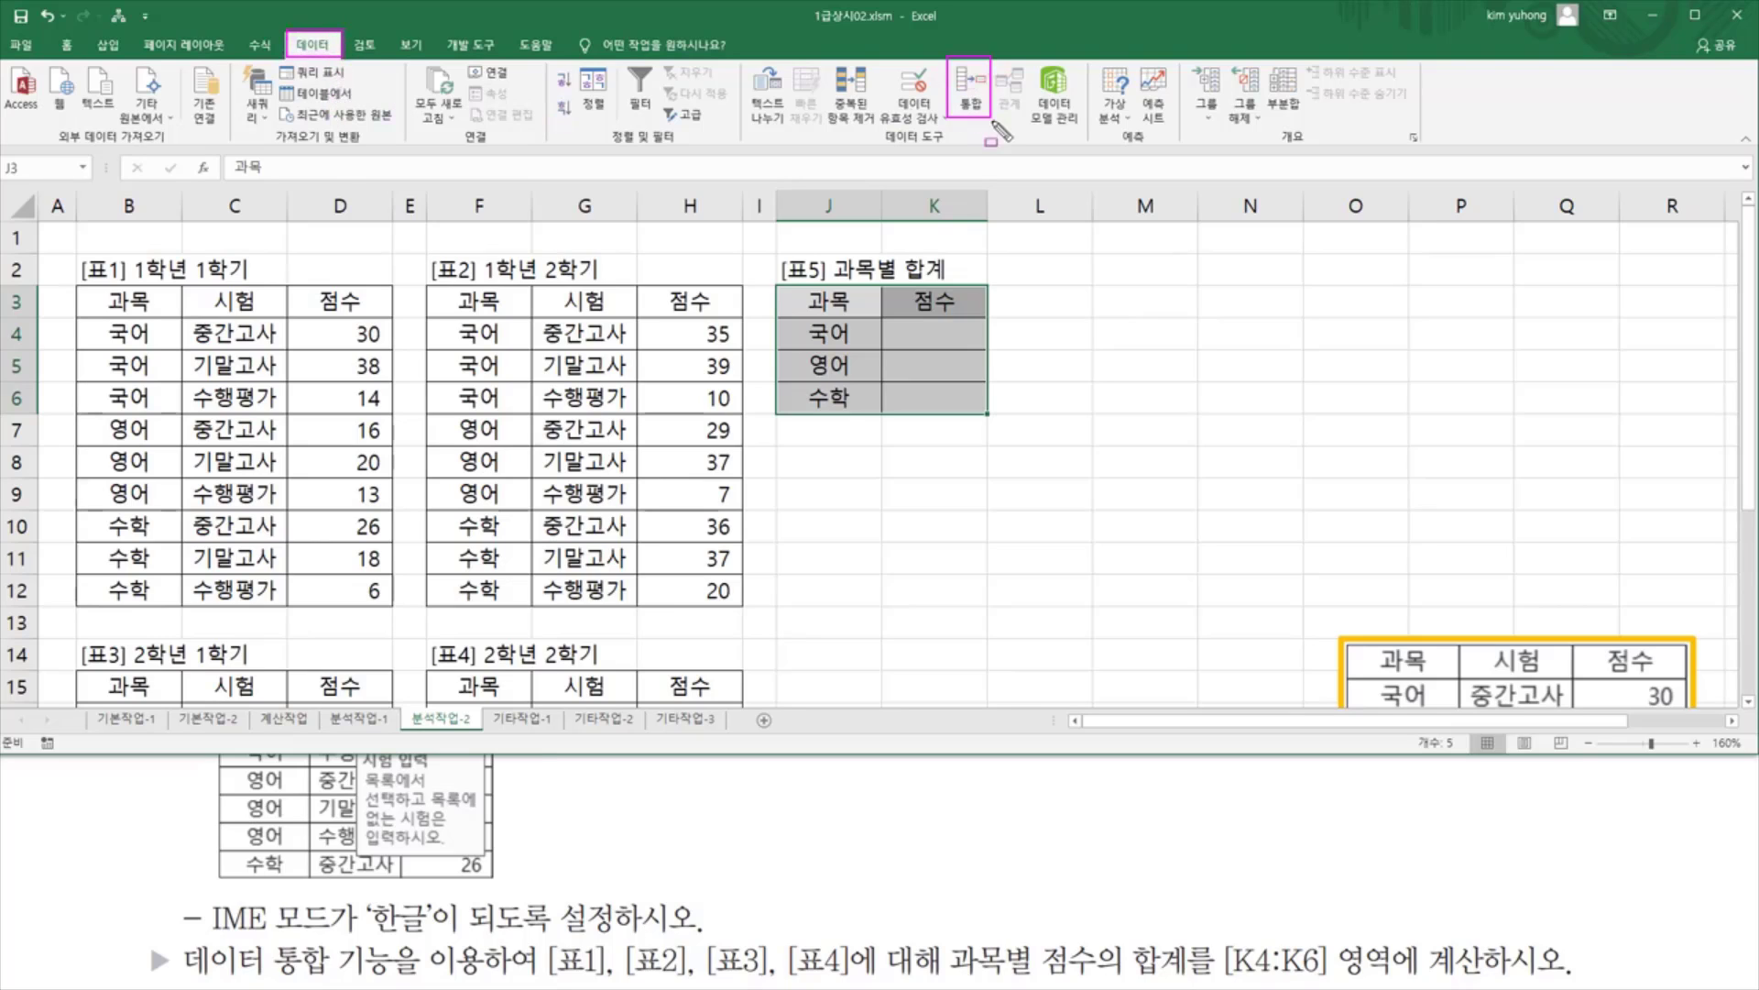
key(Escape)
click(988, 113)
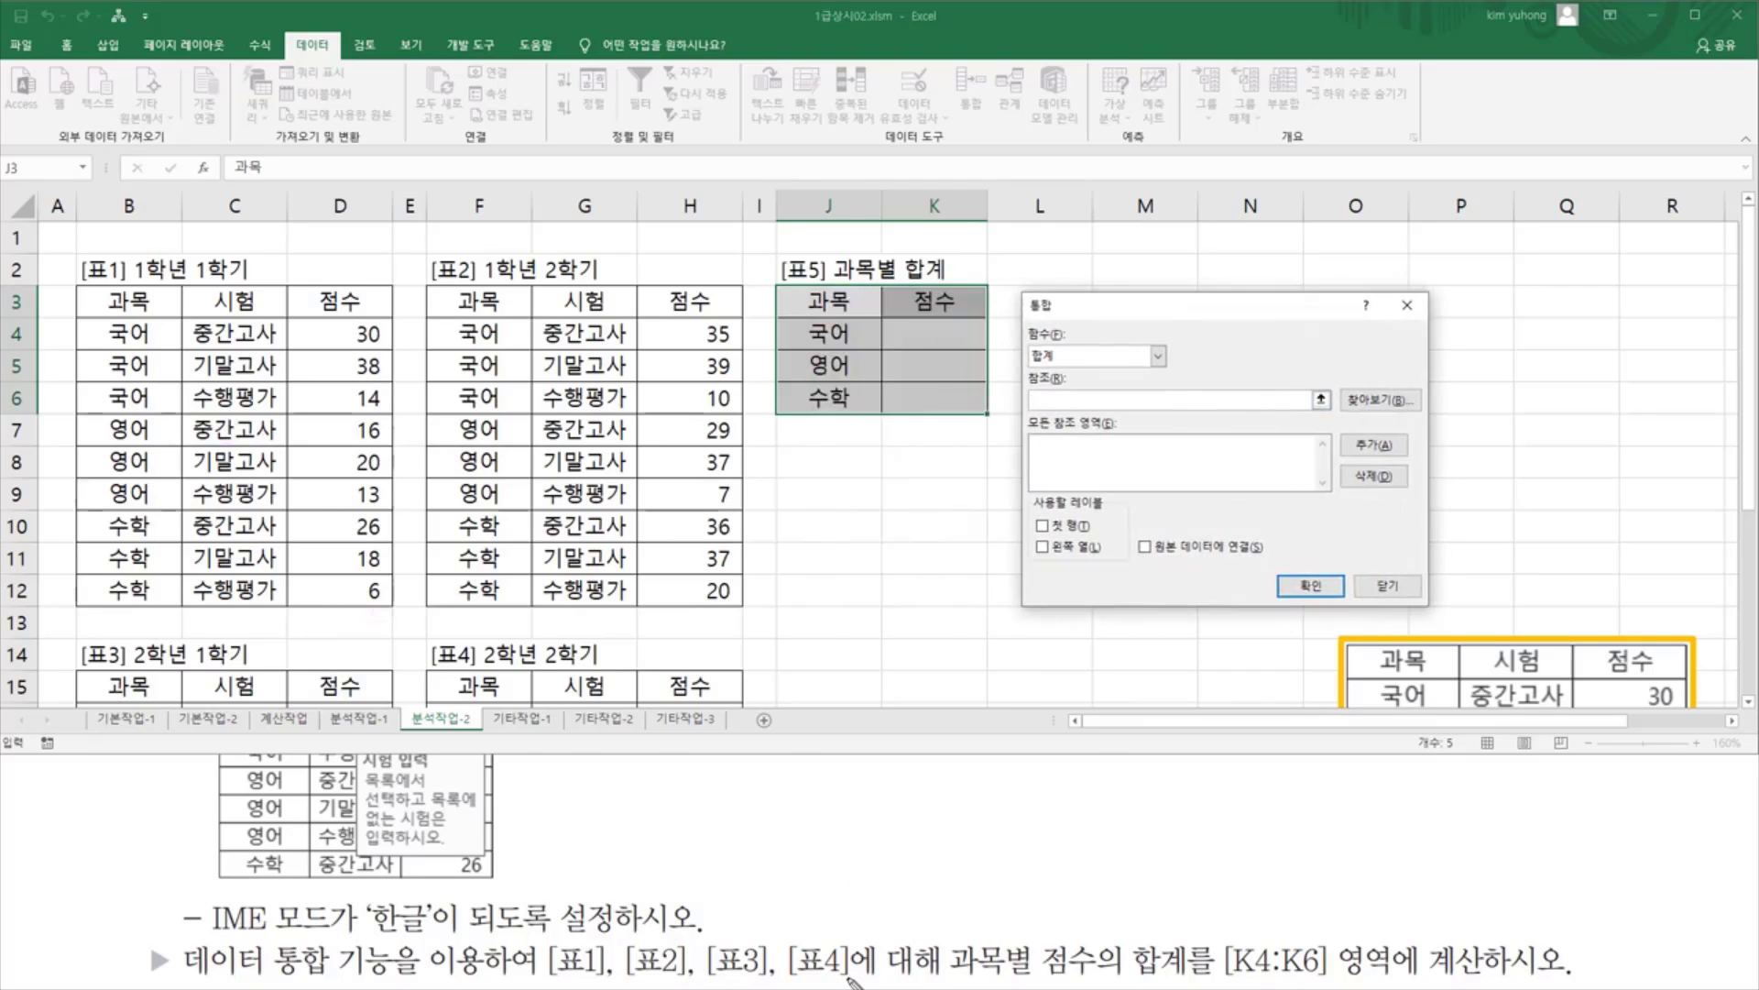
Add [표1] B3:D12 and [표2] F3:H12 as reference ranges for the 합계 consolidation
mouse_move(949, 926)
mouse_down()
mouse_move(1053, 976)
mouse_move(1183, 976)
mouse_up()
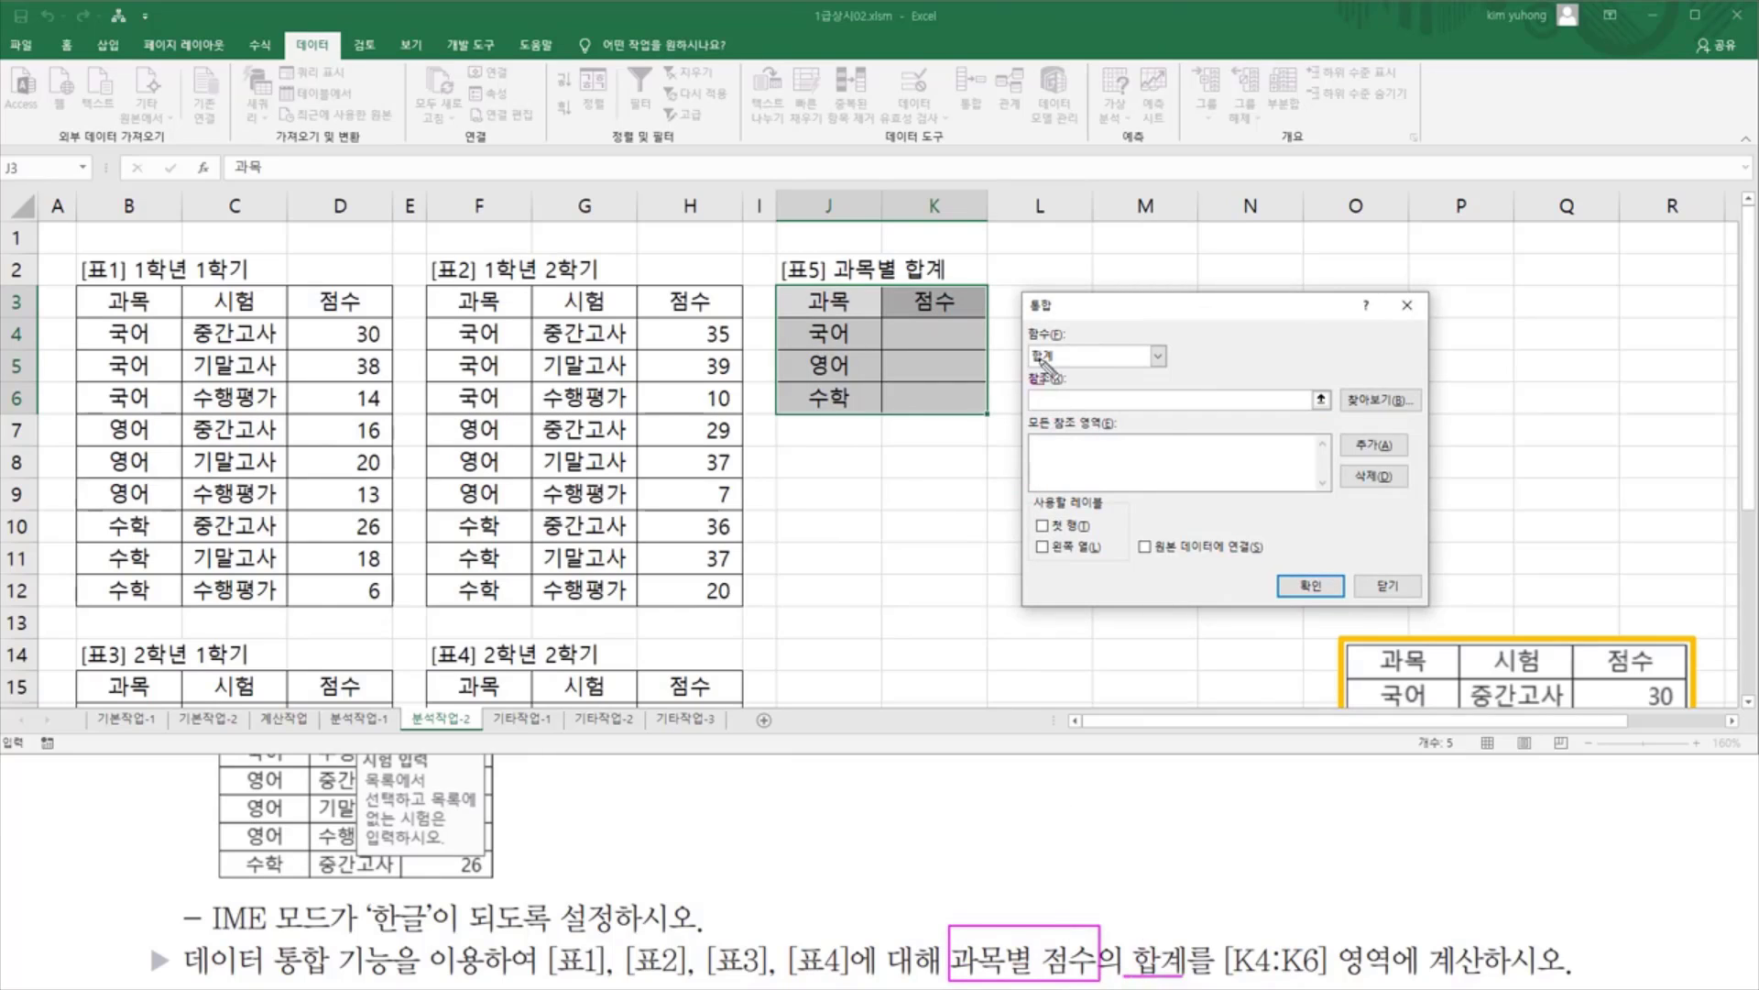
mouse_move(1026, 325)
mouse_down()
mouse_move(1060, 372)
mouse_move(1100, 374)
mouse_up()
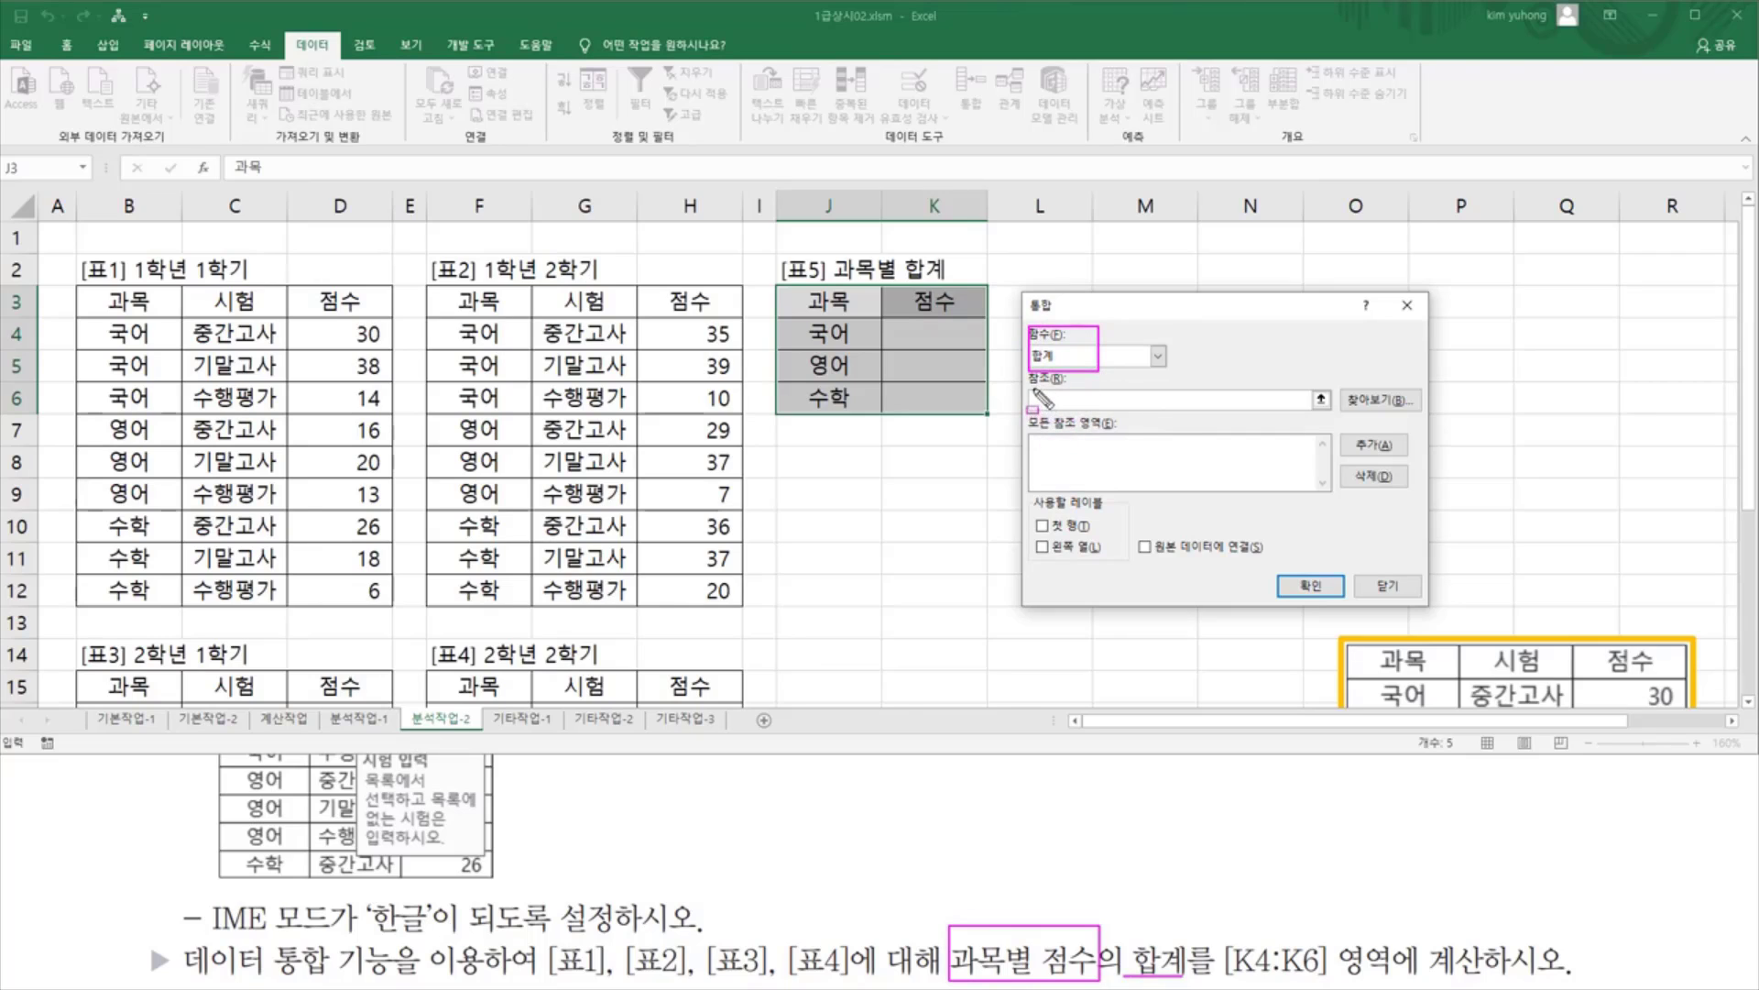
drag(1033, 390, 1132, 402)
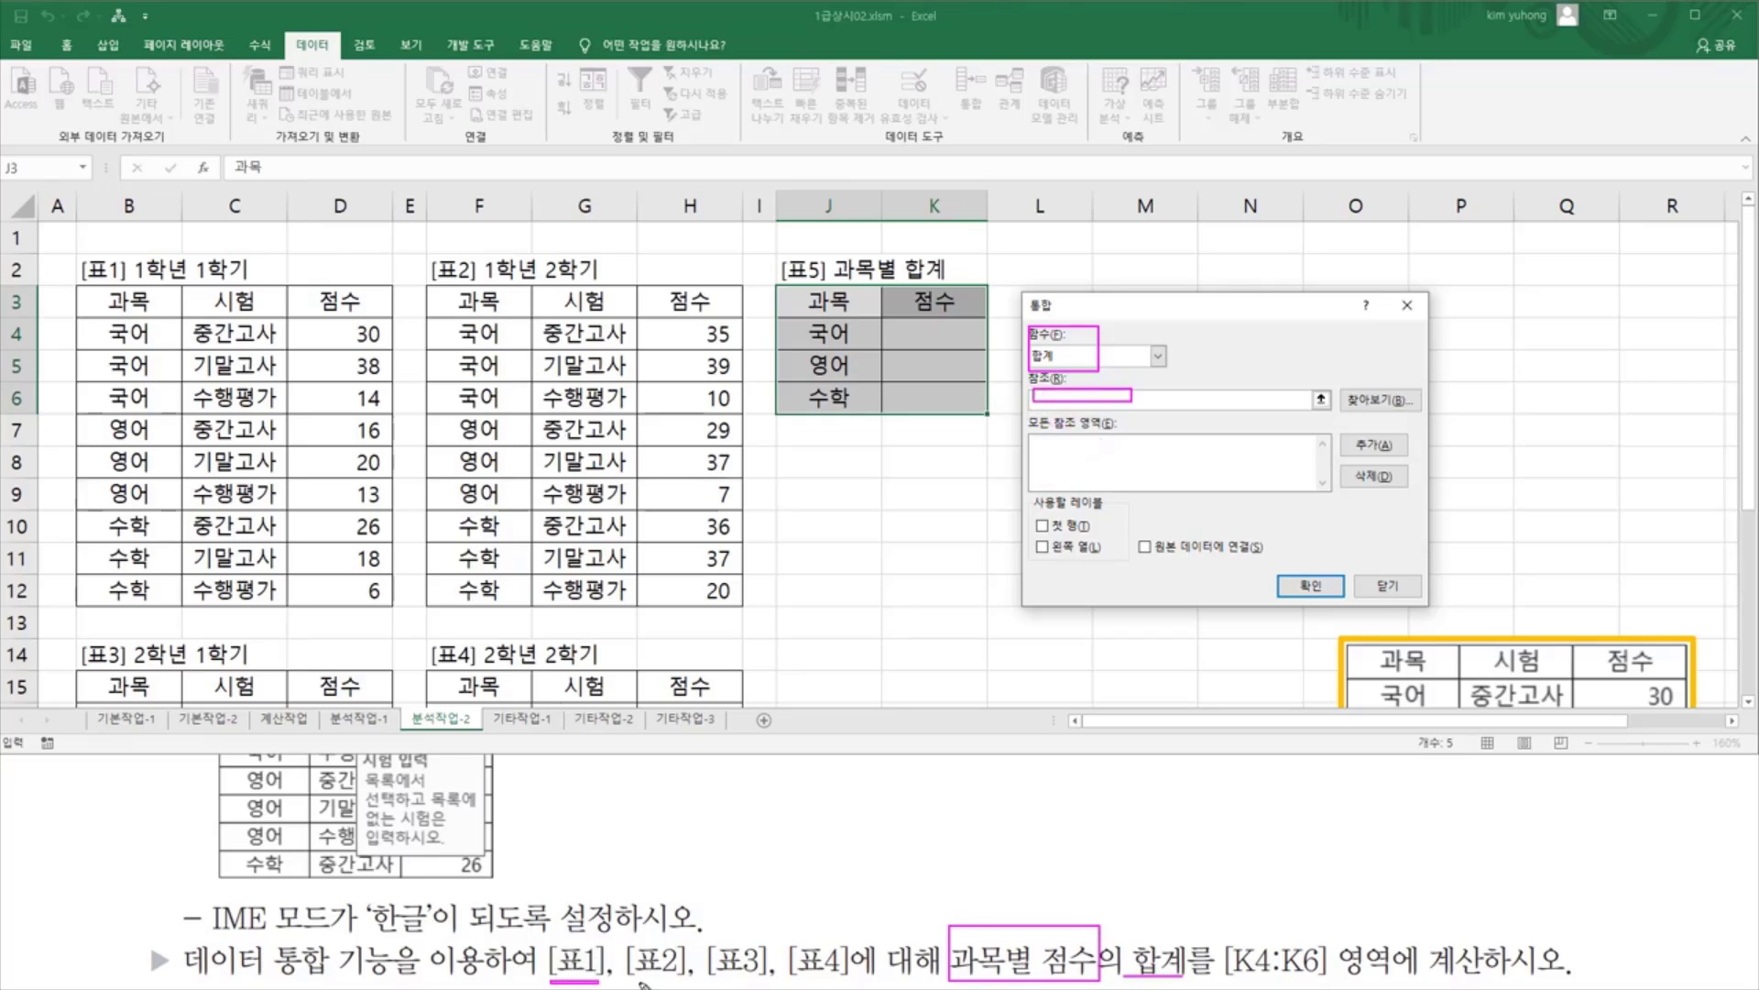
drag(639, 983, 877, 984)
key(Escape)
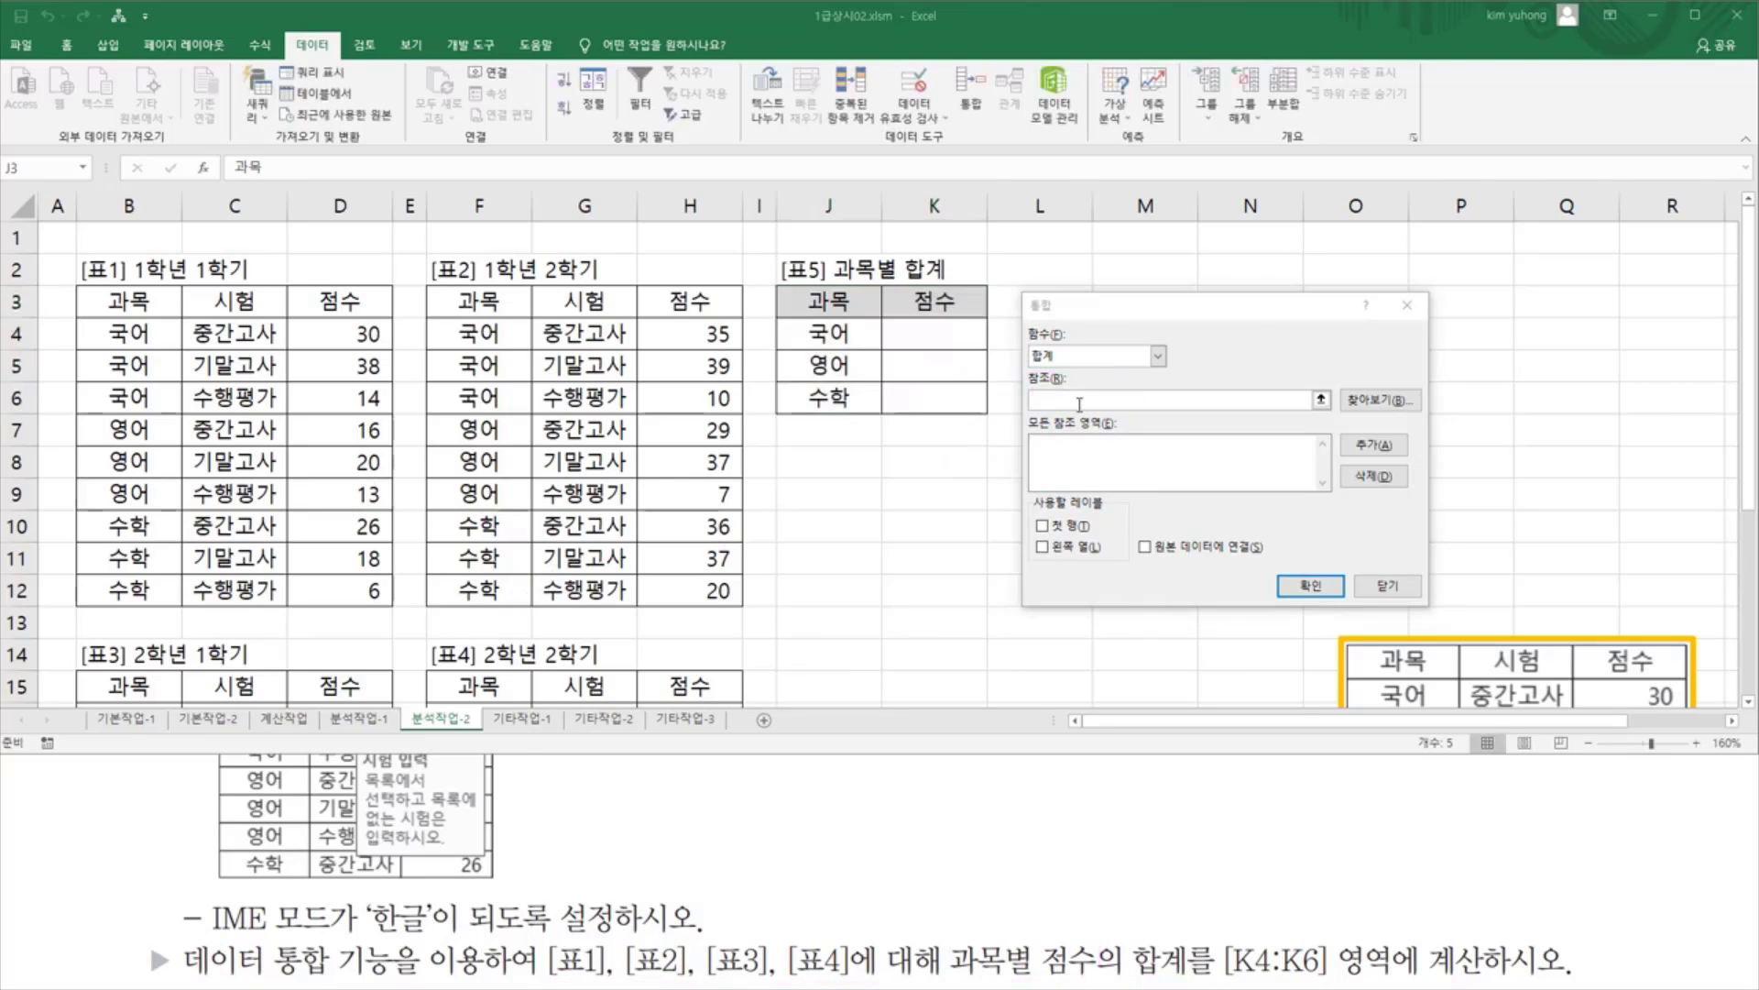
click(1079, 405)
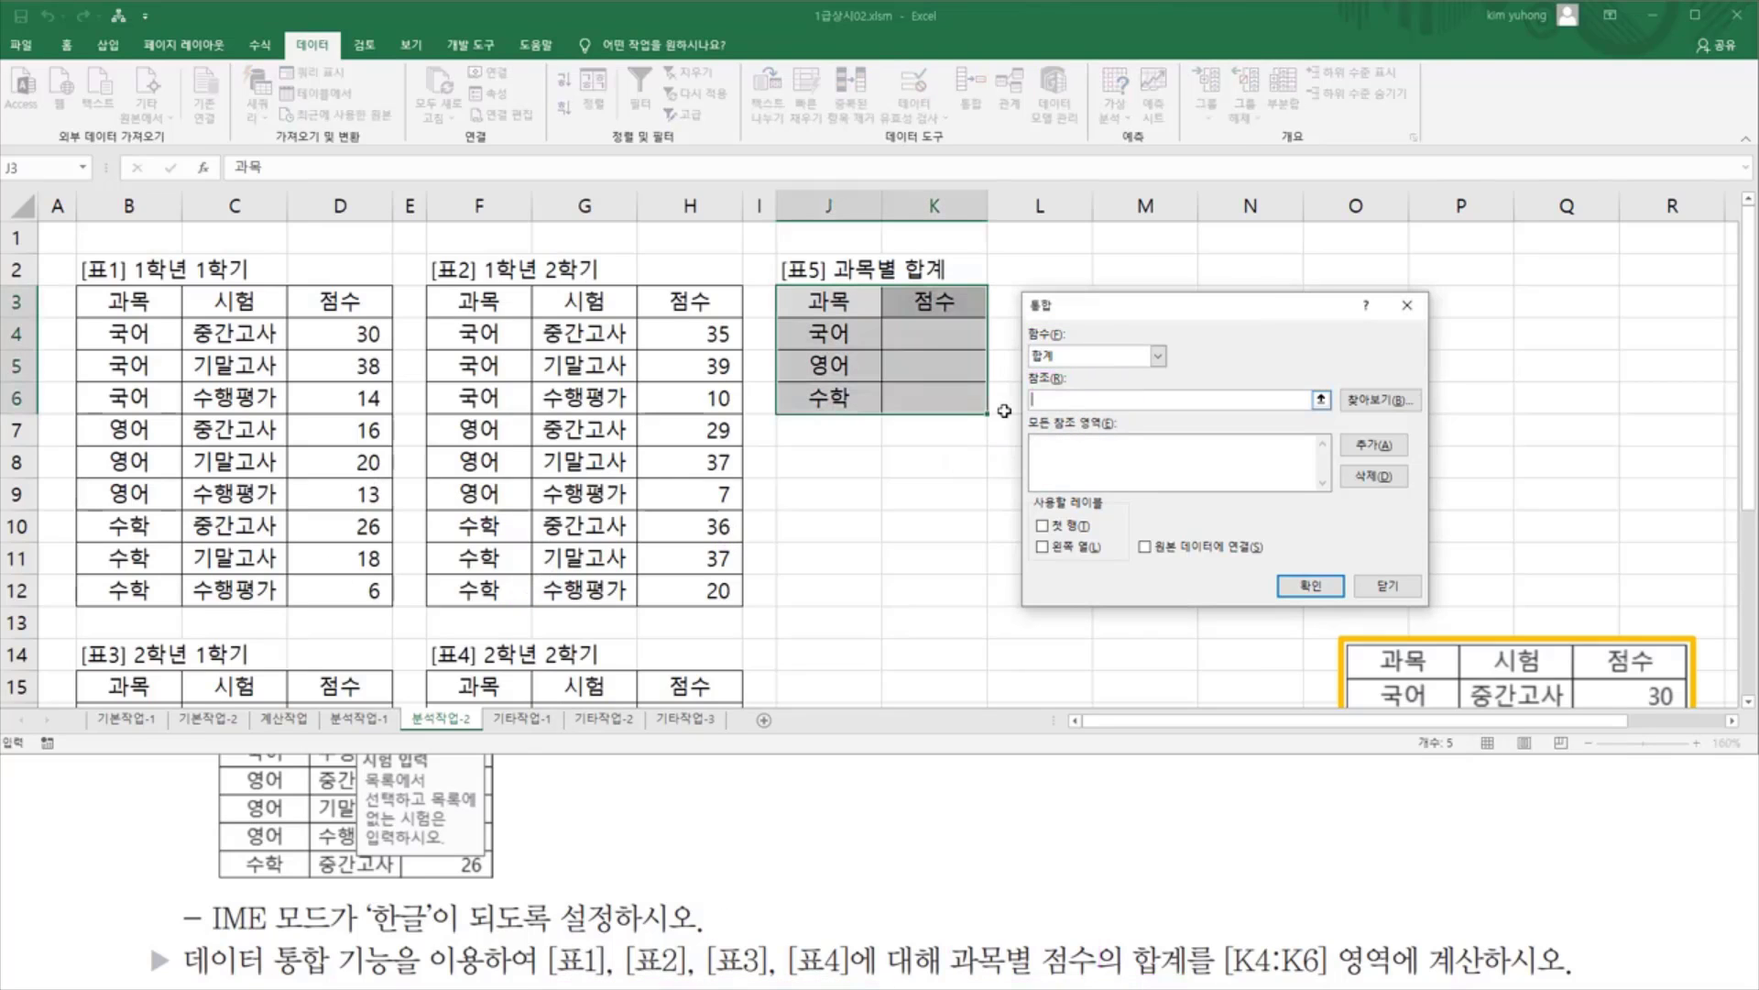
click(140, 293)
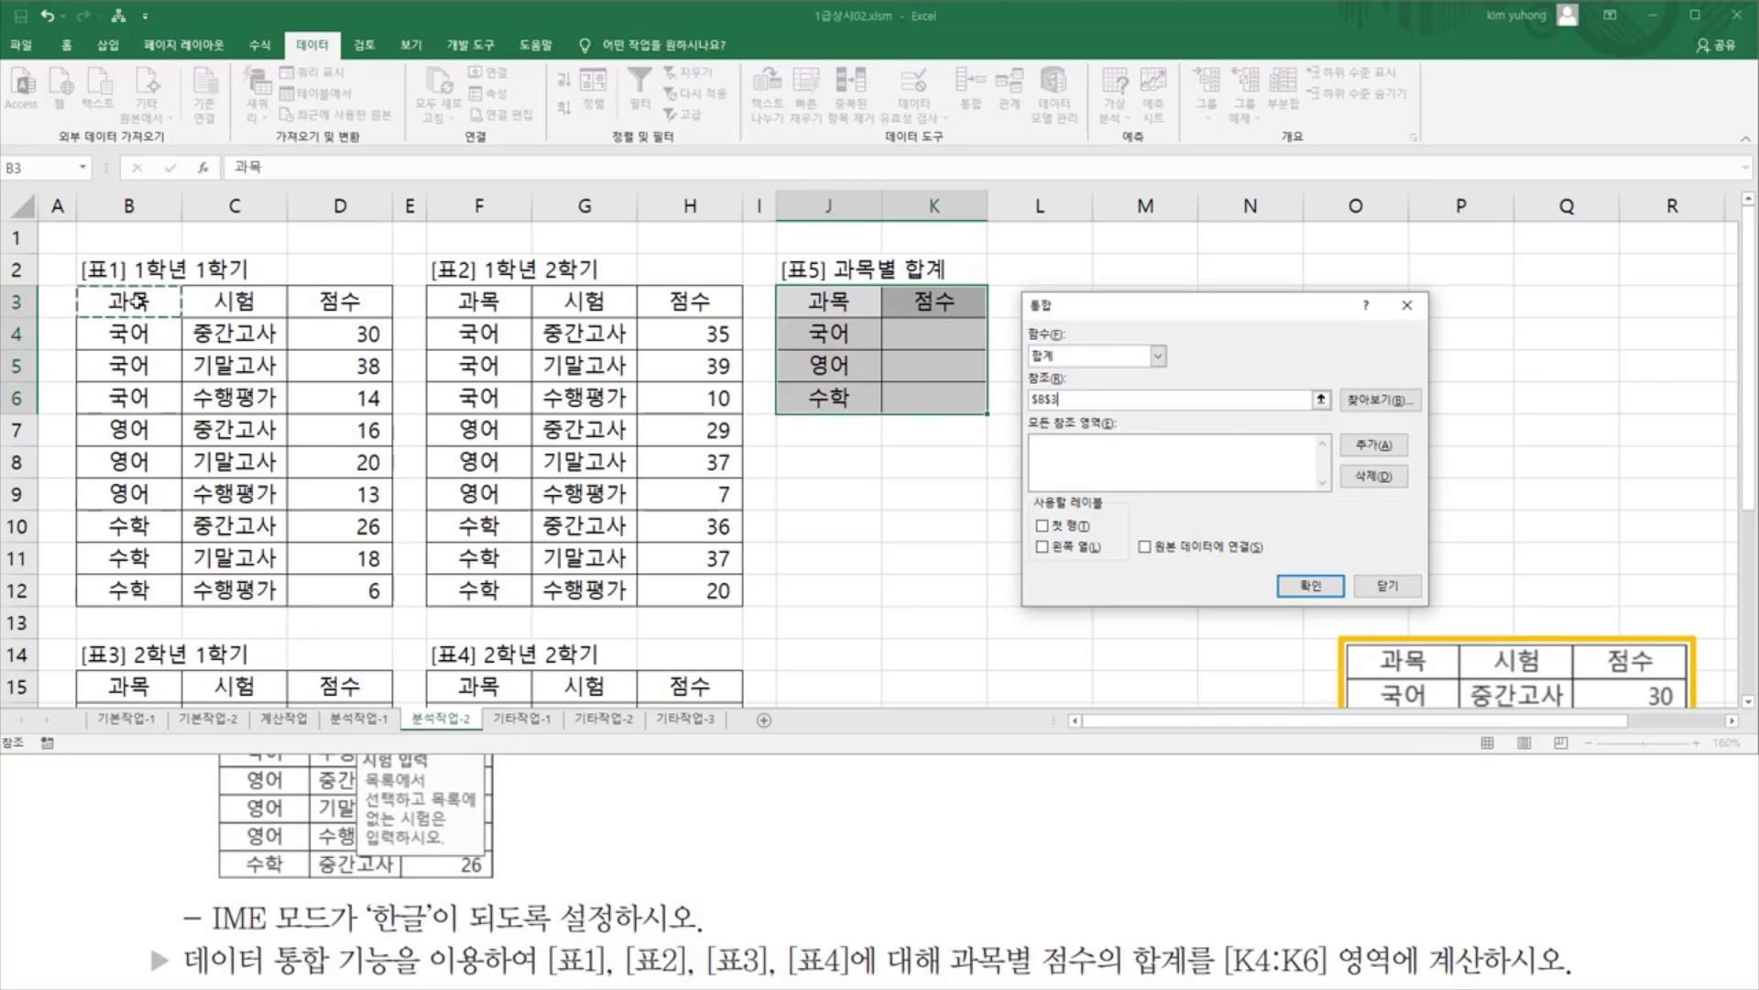
drag(137, 300, 319, 583)
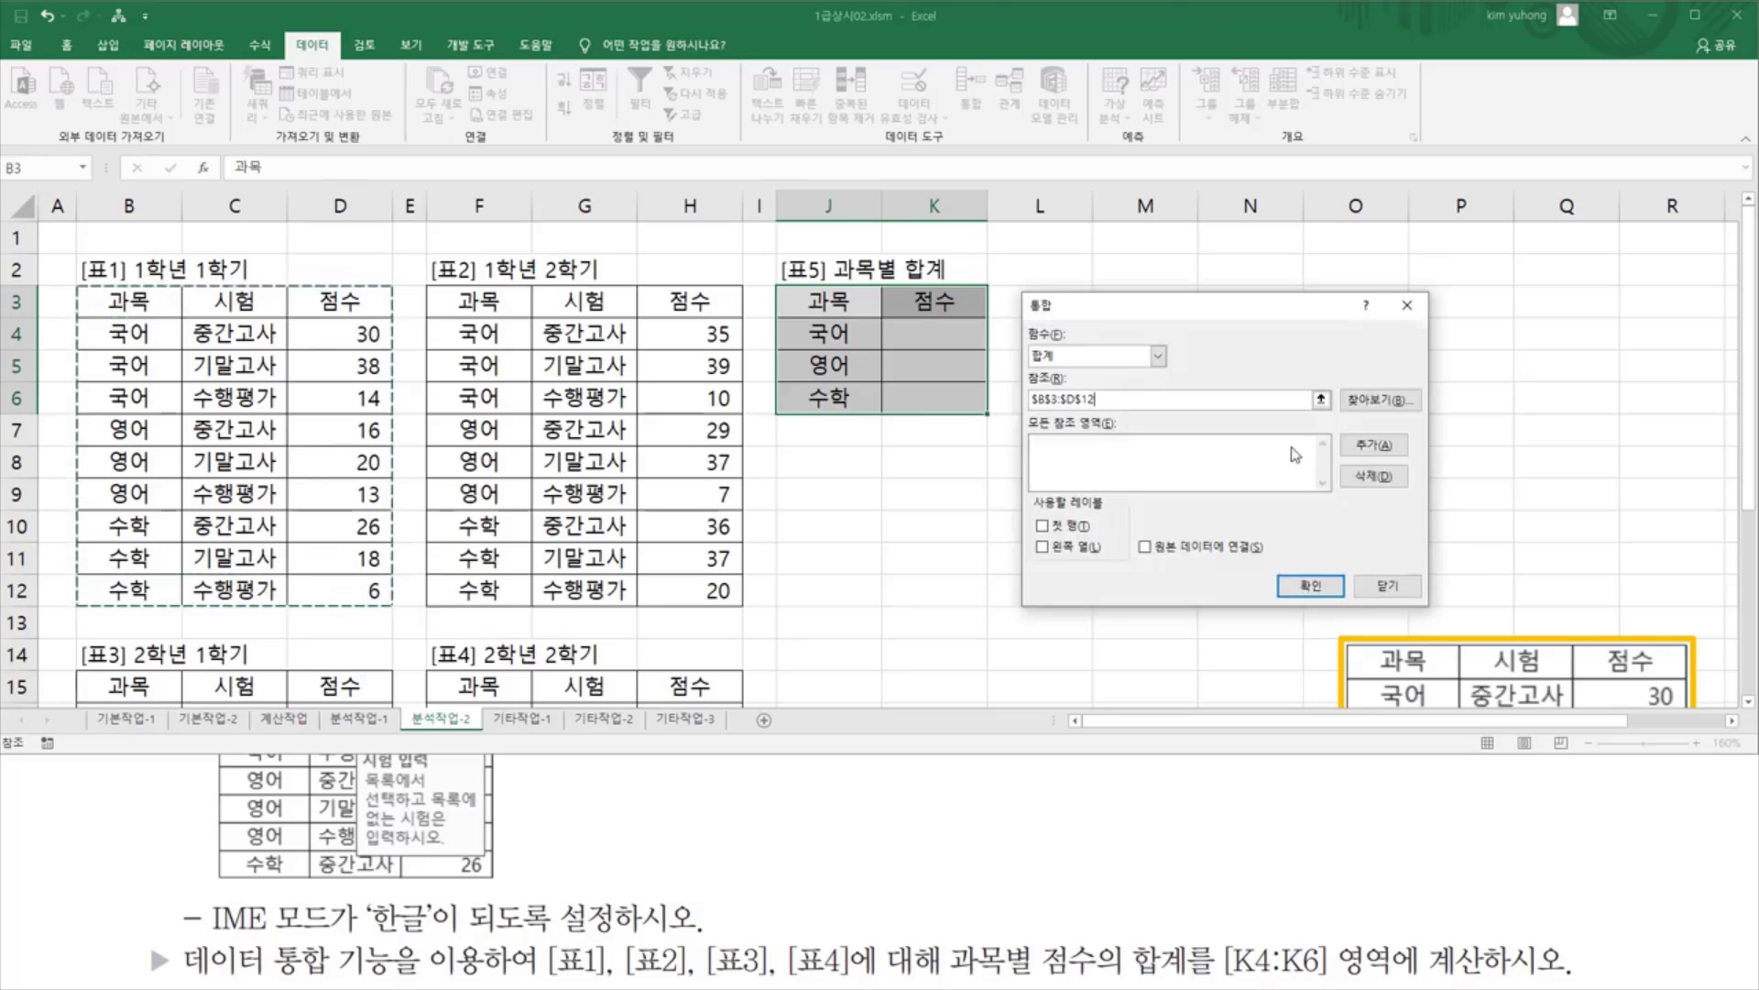
click(1371, 446)
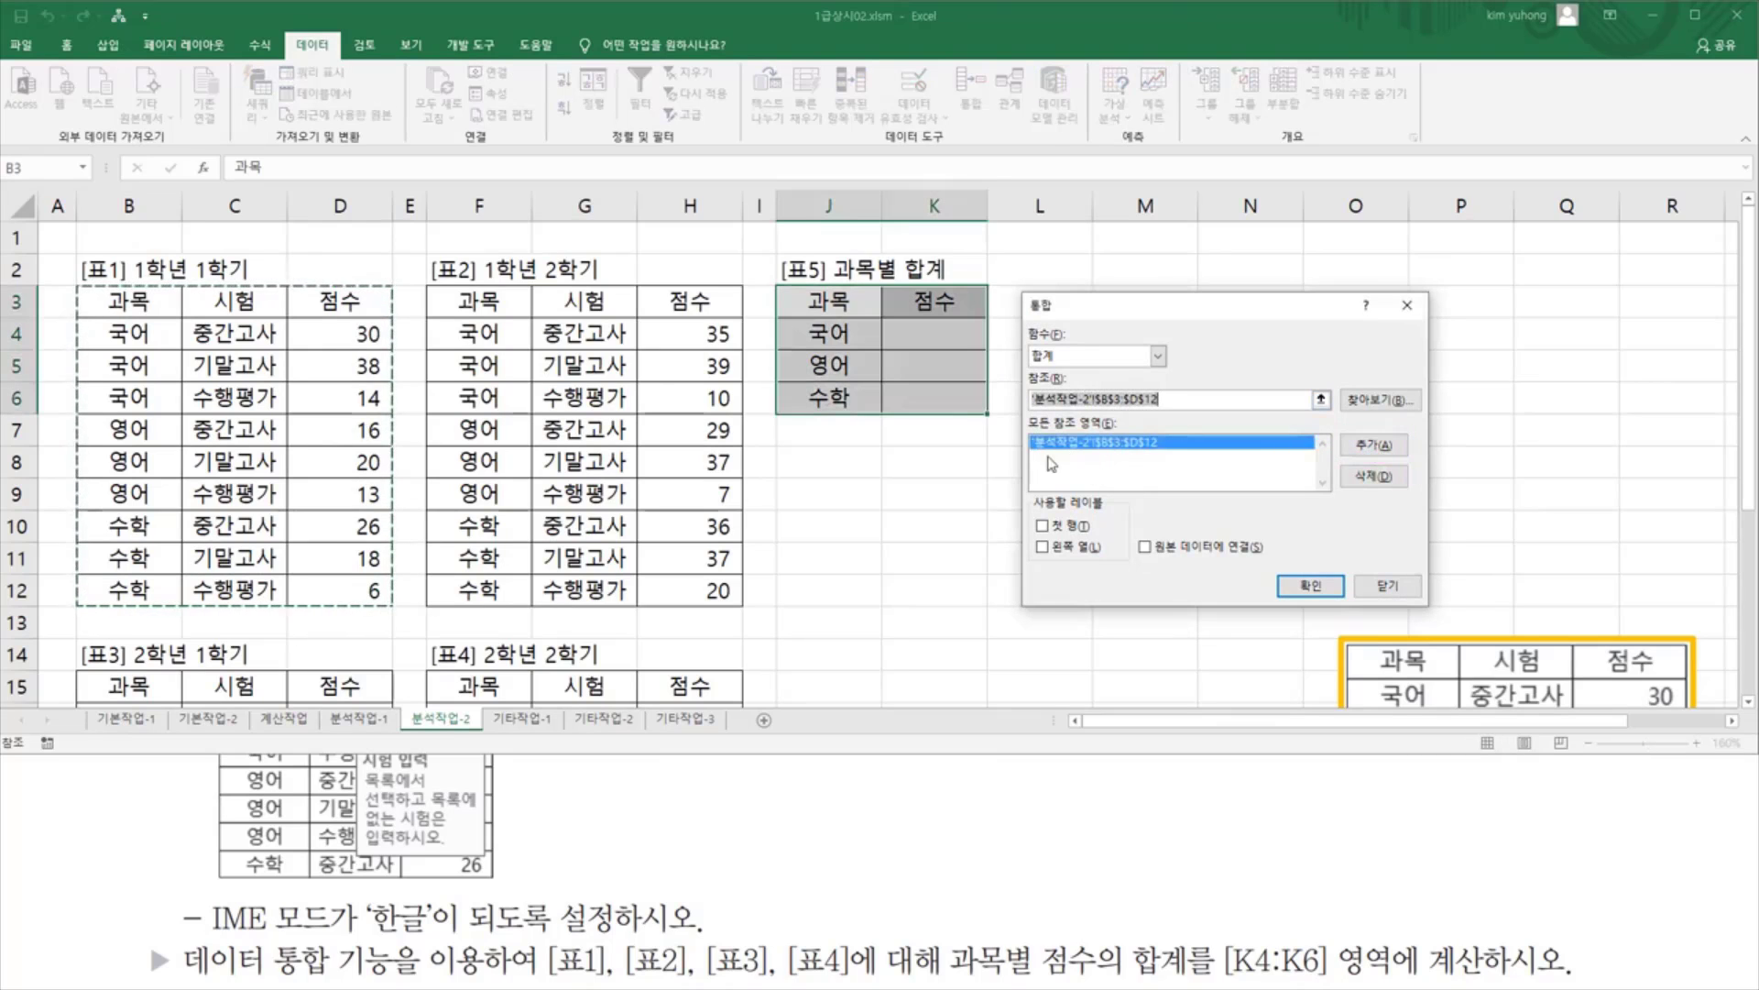
drag(459, 303, 724, 591)
click(1372, 447)
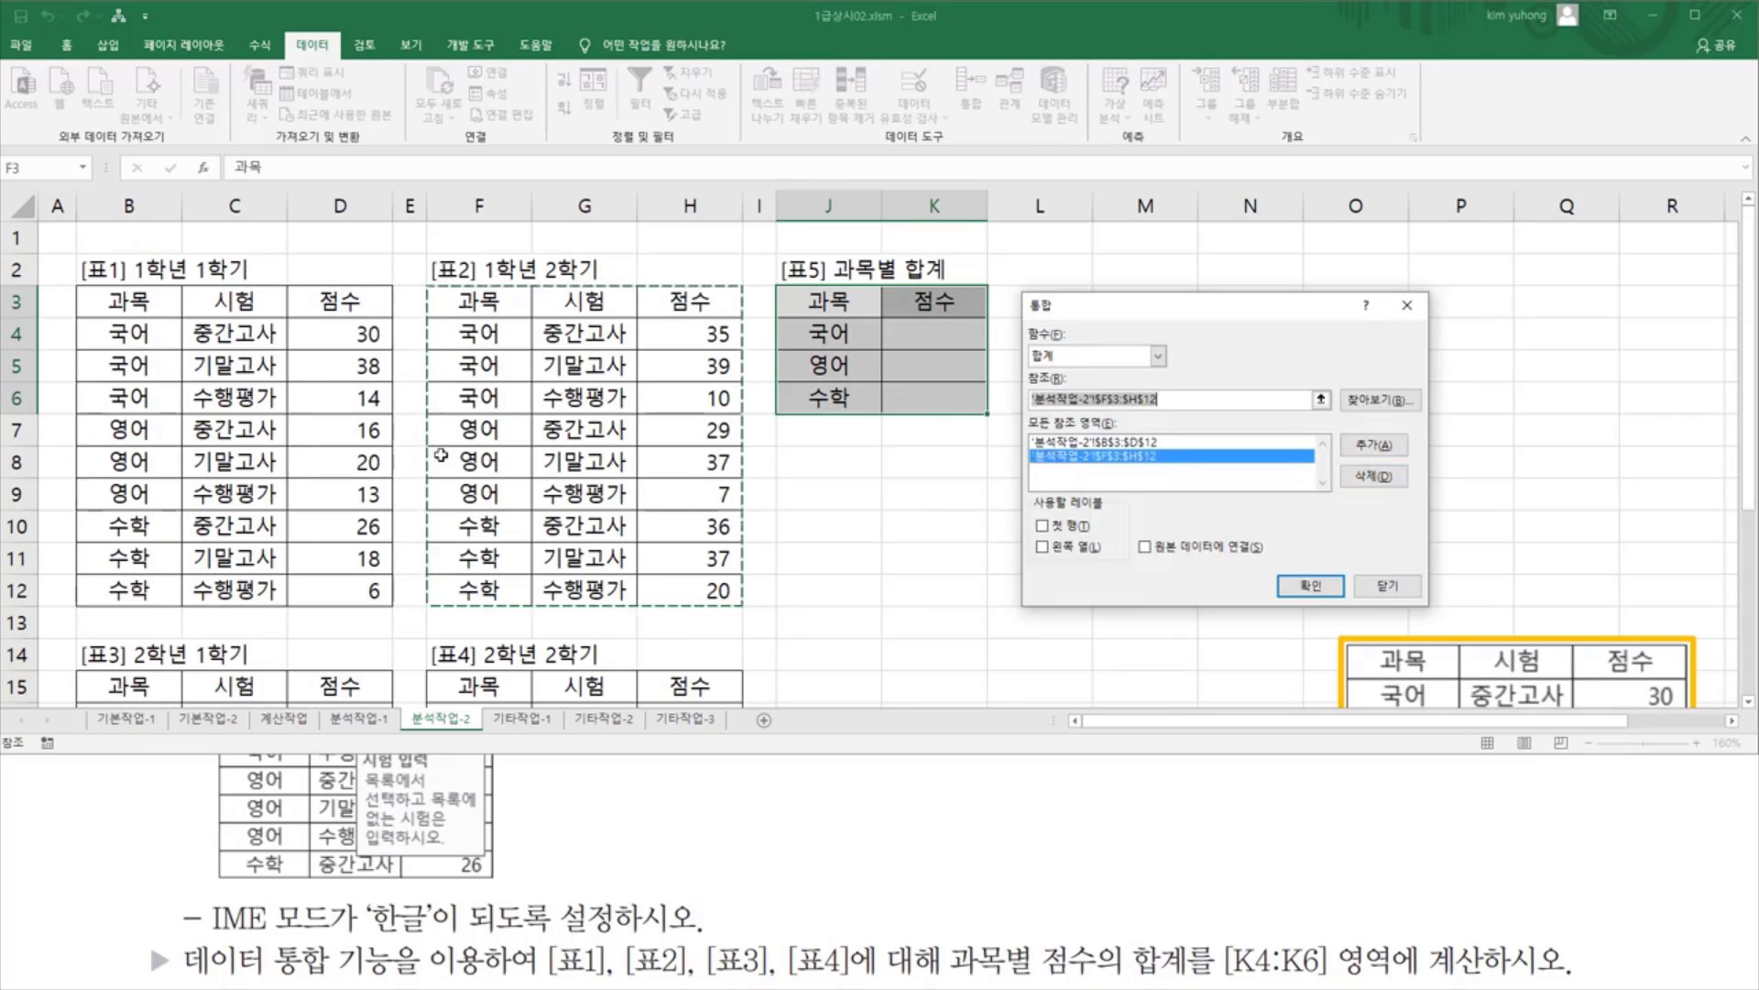
Add [표3] B15:D24 and [표4] F15:H24 to the consolidation's reference ranges
scroll(433, 455, down, 3)
drag(133, 471, 304, 734)
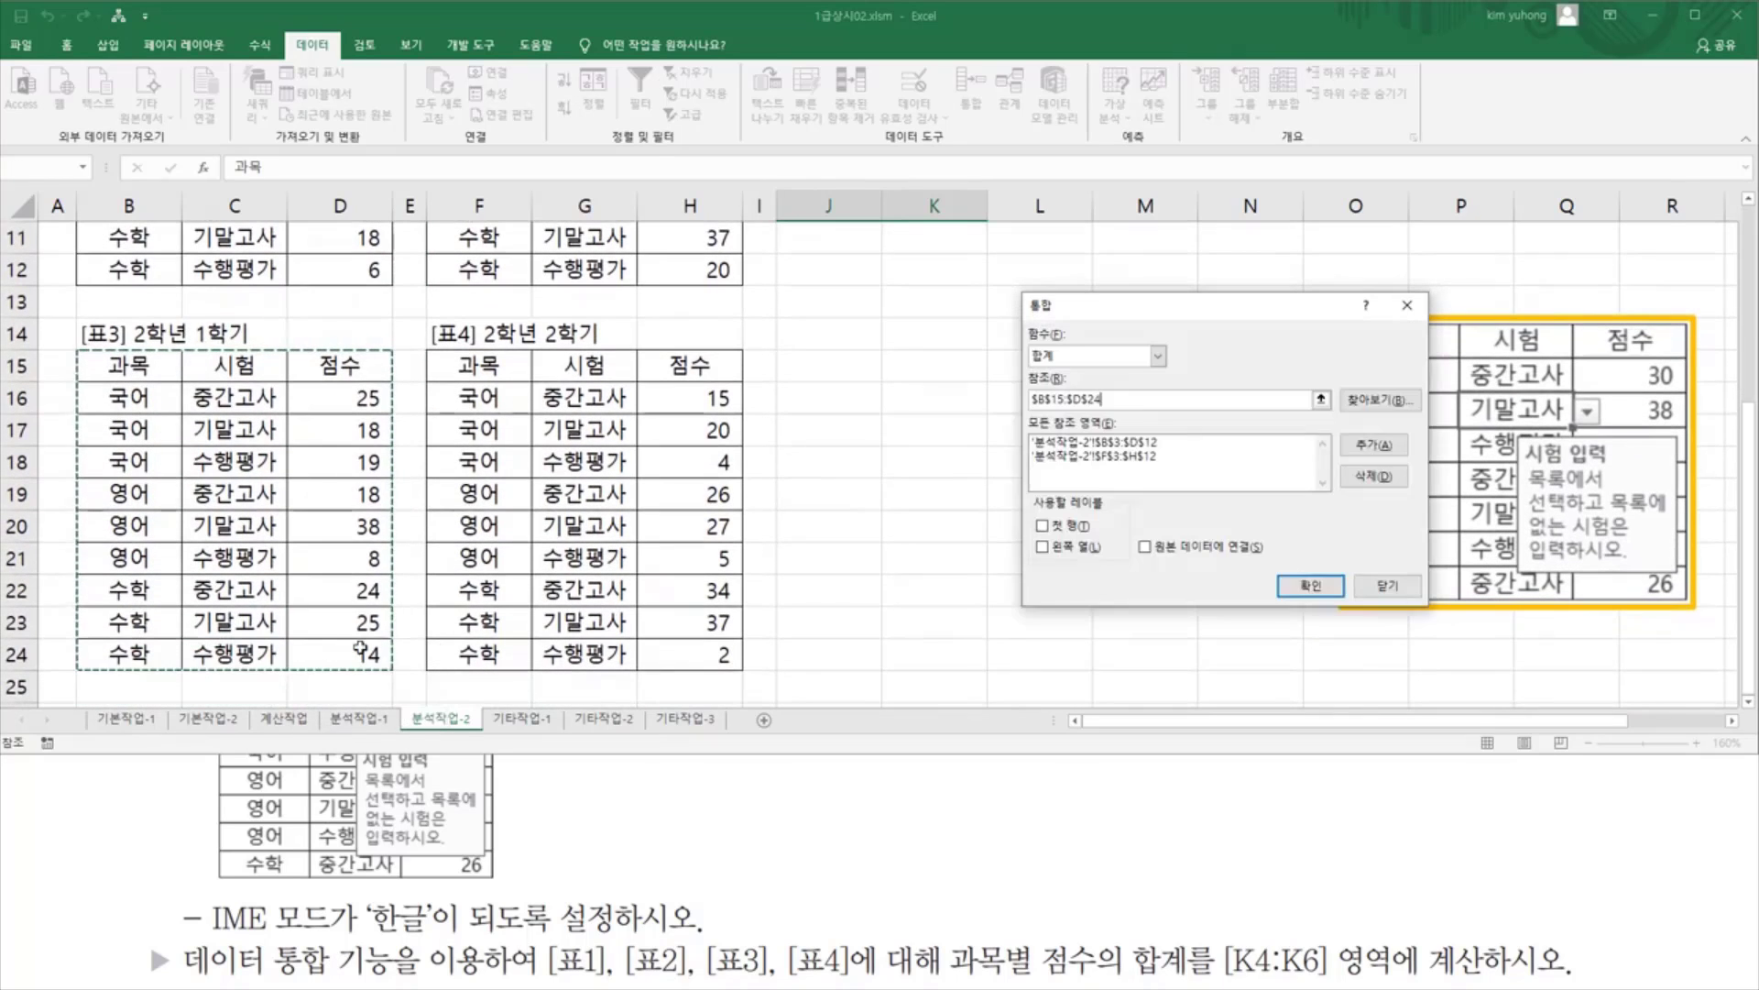
click(1372, 447)
drag(500, 376, 736, 630)
click(1372, 446)
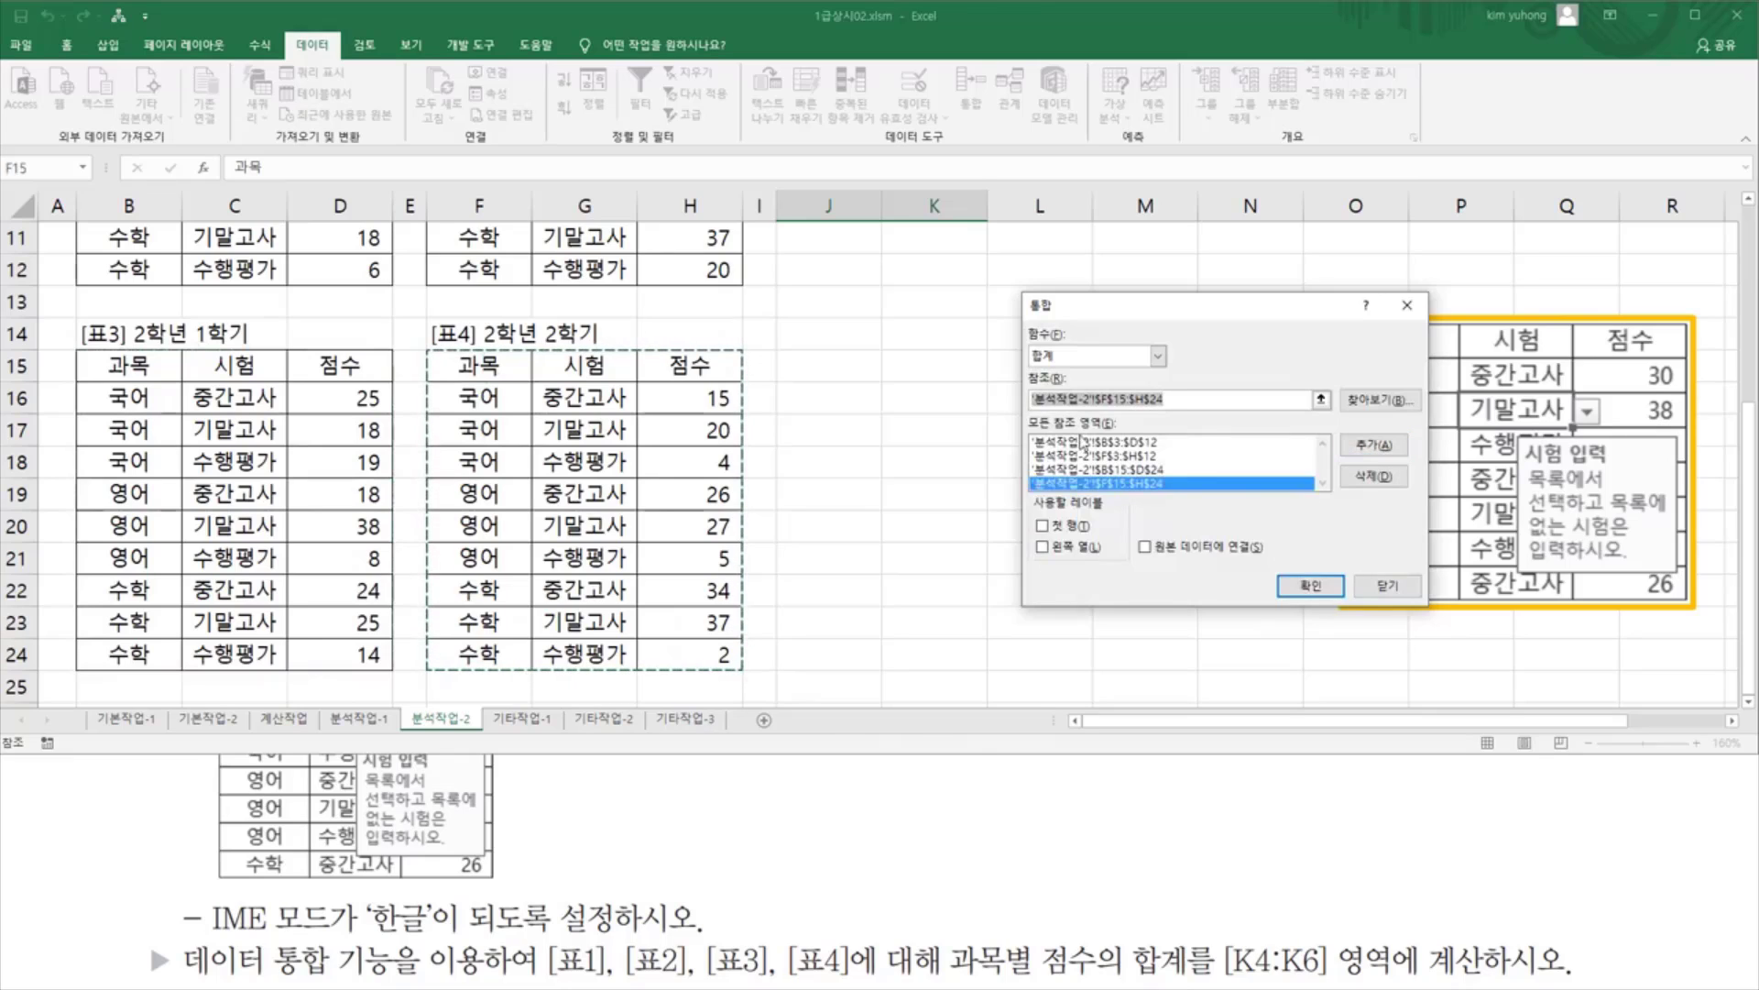
Use both the 첫 행 and 왼쪽 열 labels and run the consolidation to fill the subject totals in [표5]
drag(1024, 428, 1178, 497)
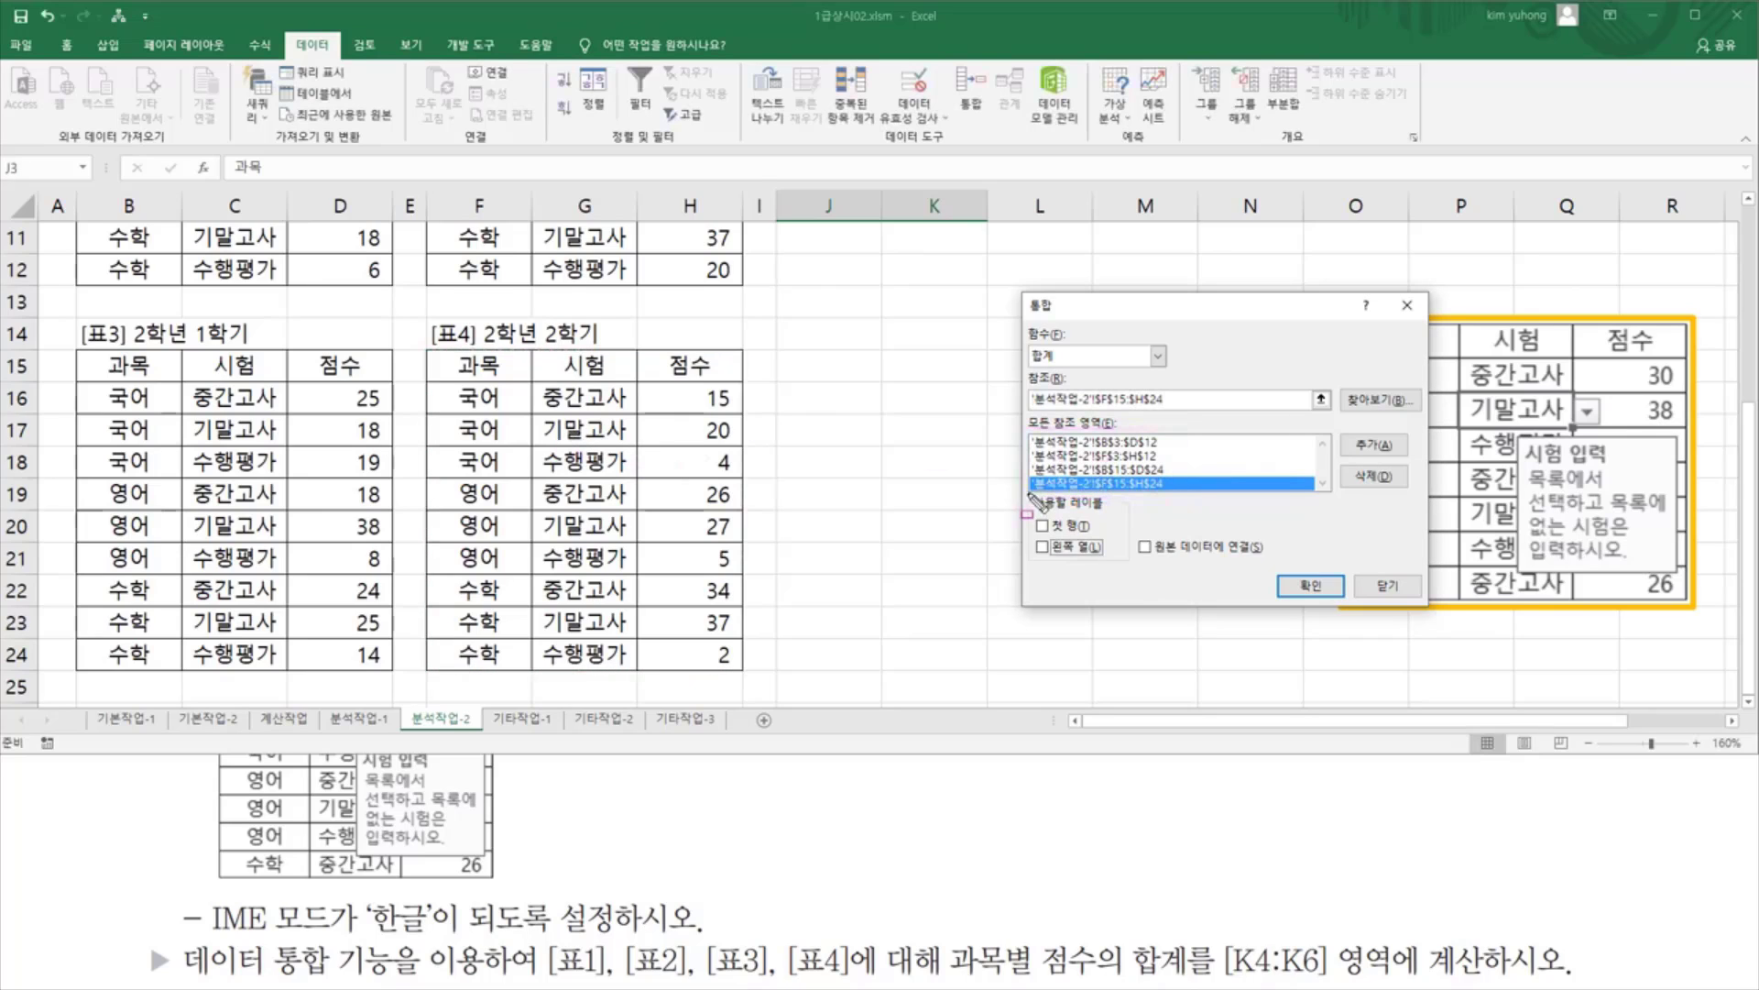
drag(1028, 493, 1126, 568)
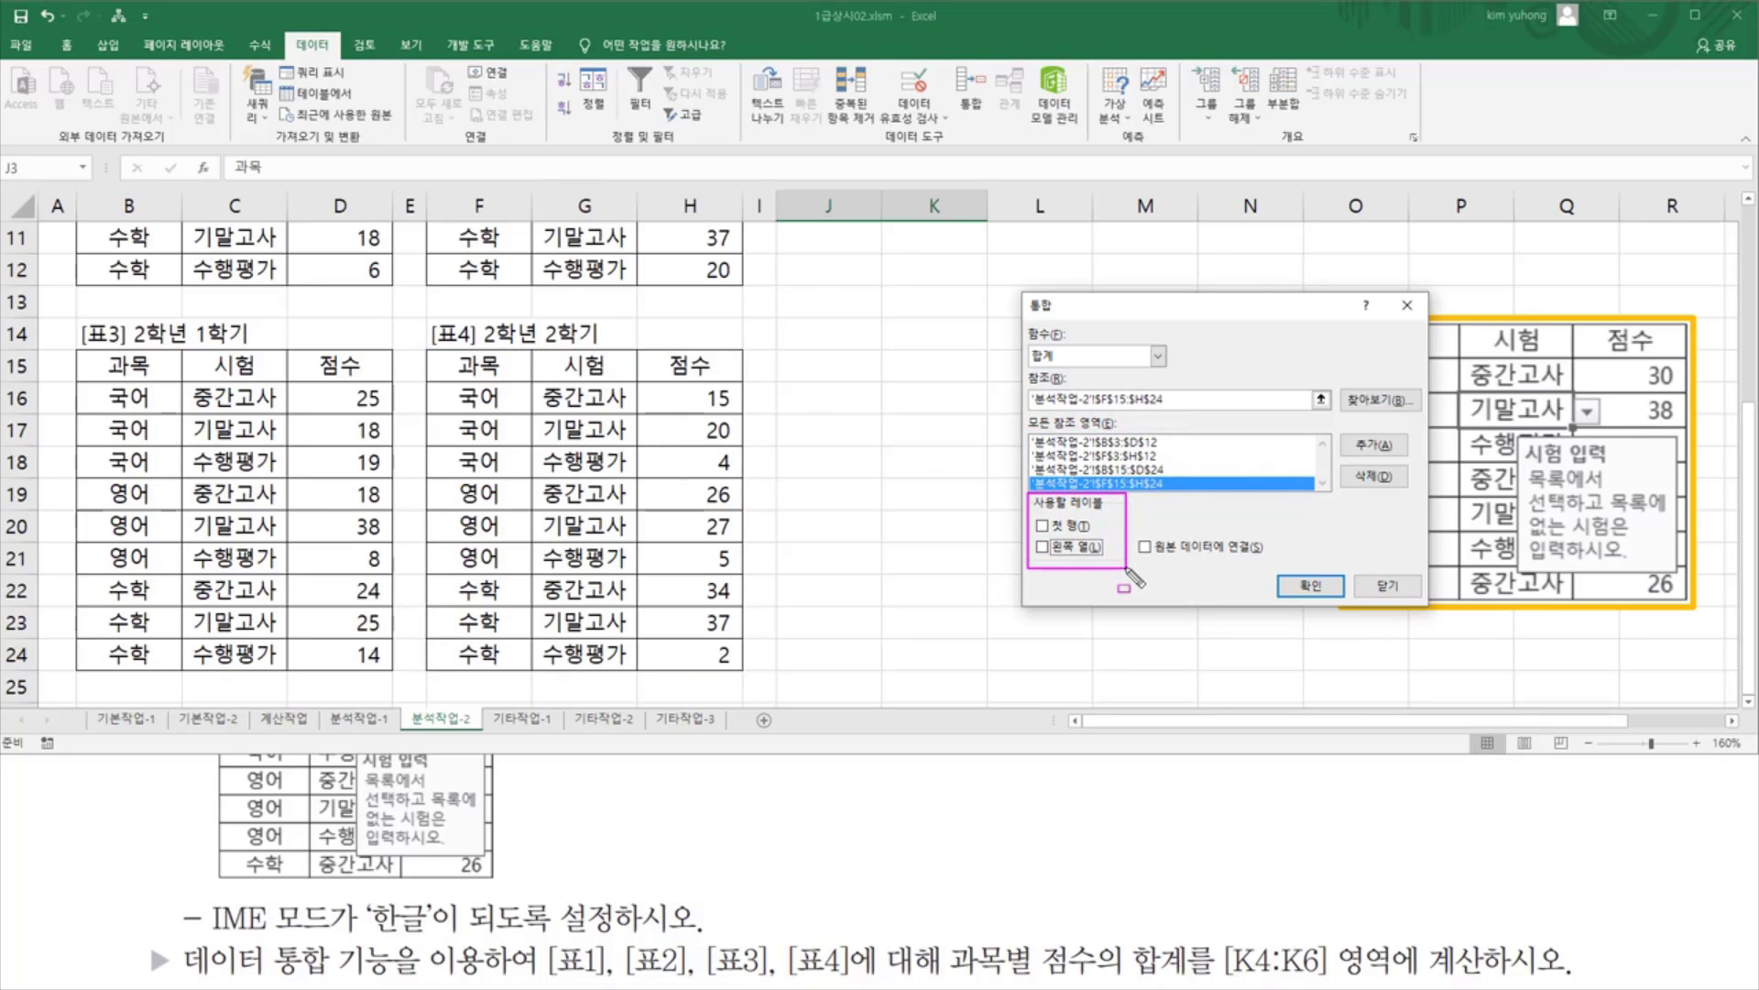
click(1043, 526)
click(1043, 546)
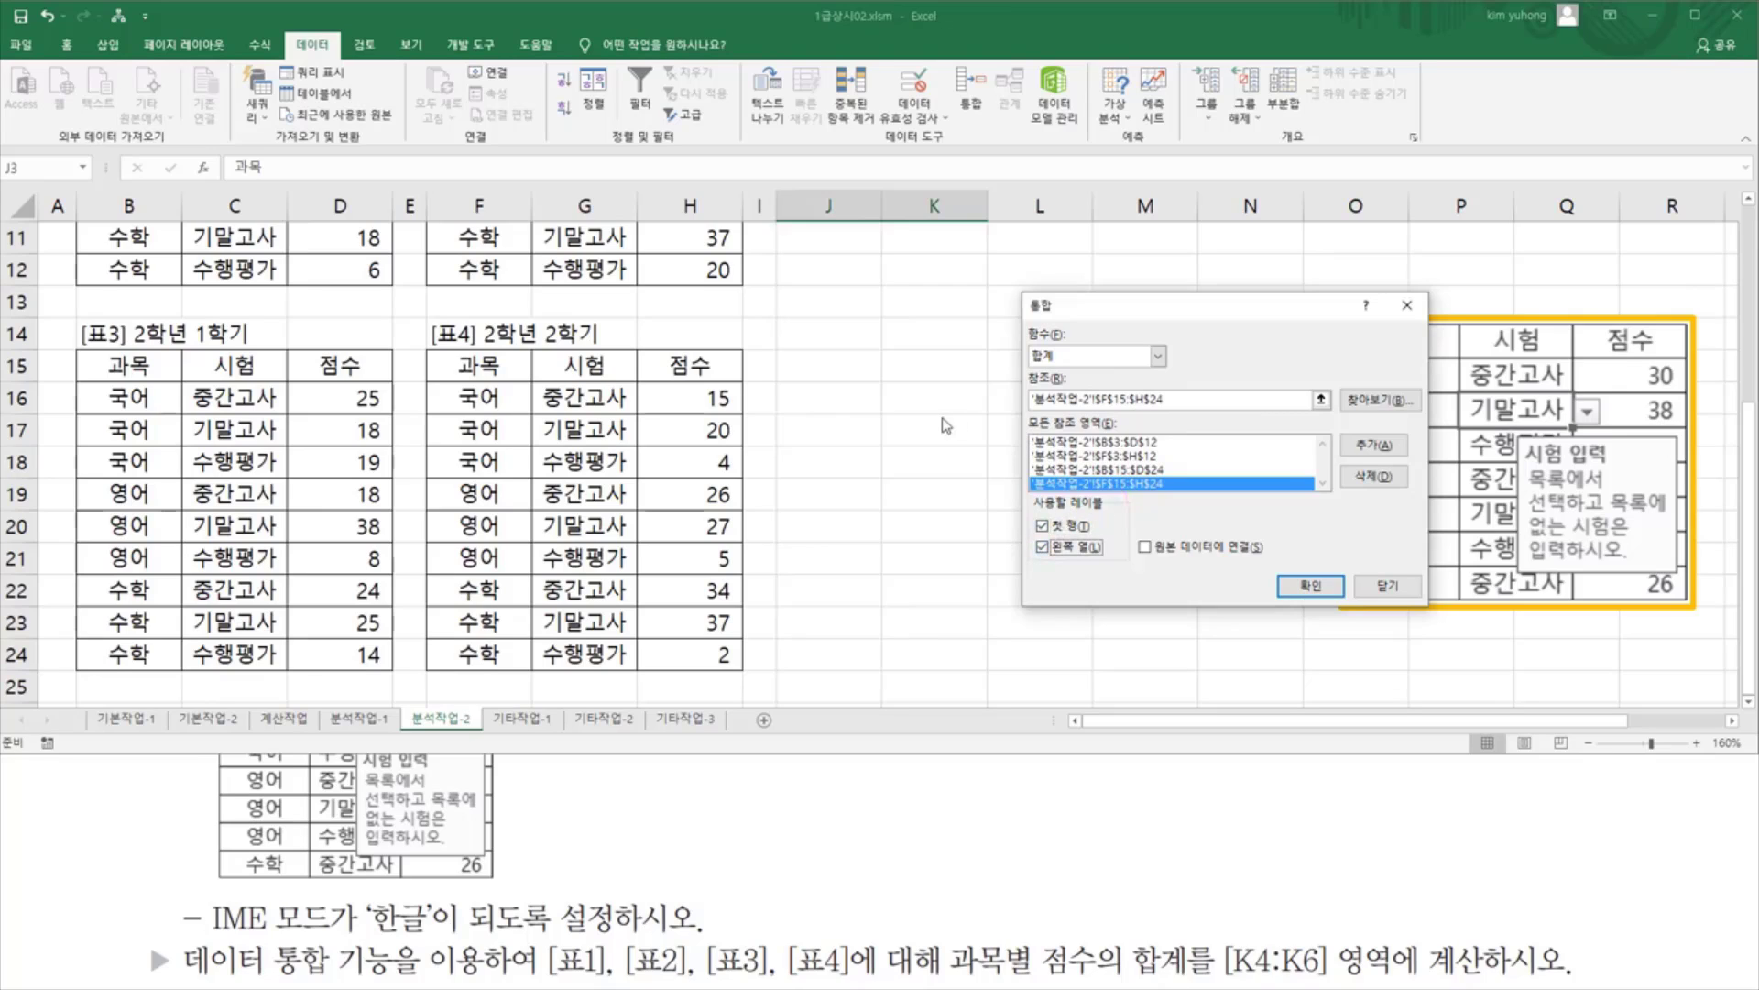
click(1305, 591)
scroll(1072, 506, up, 4)
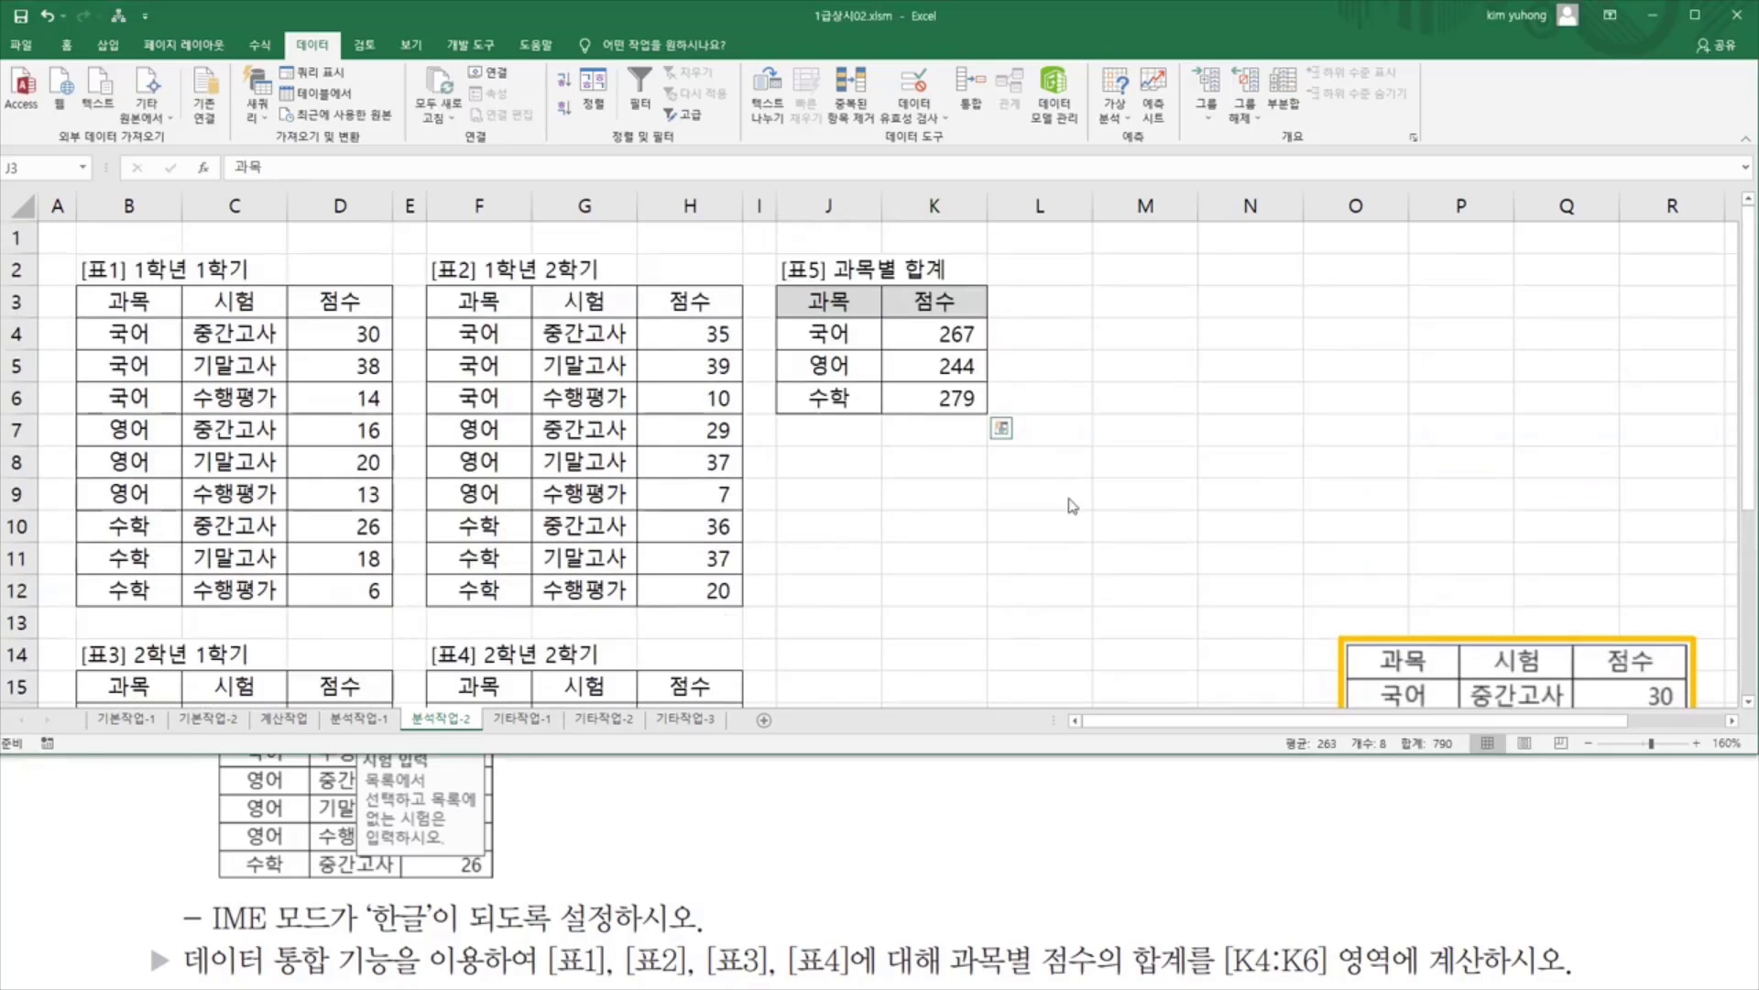